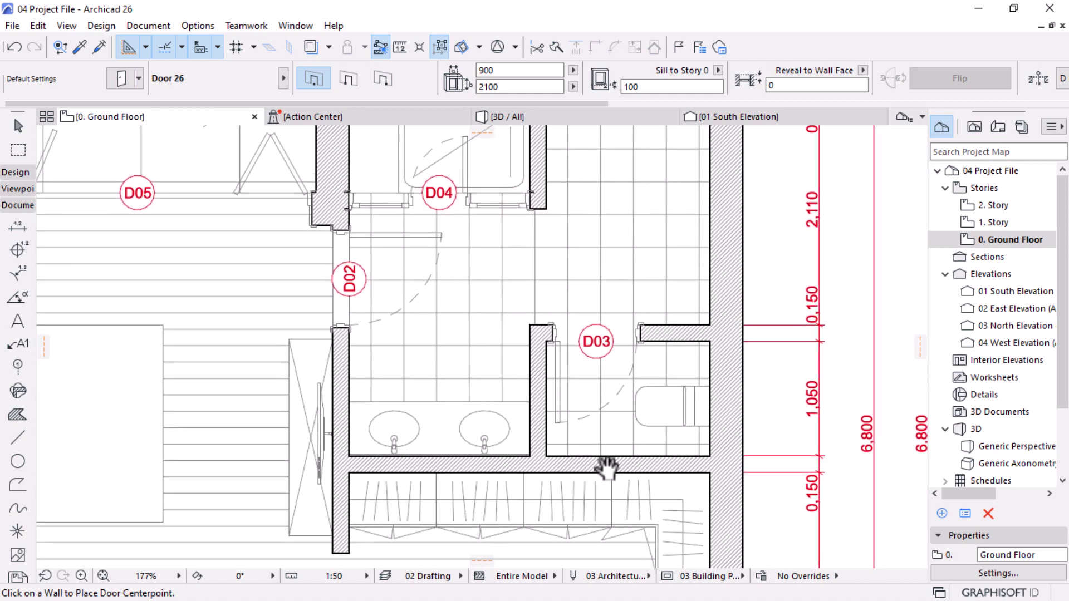
# Step: Examine the finished ground floor plan, from the bathroom doors and the furnished terrace to the overall dimensioned layout
pyautogui.scroll(3, 629, 269)
pyautogui.moveTo(641, 295); pyautogui.dragTo(682, 377, button='middle')
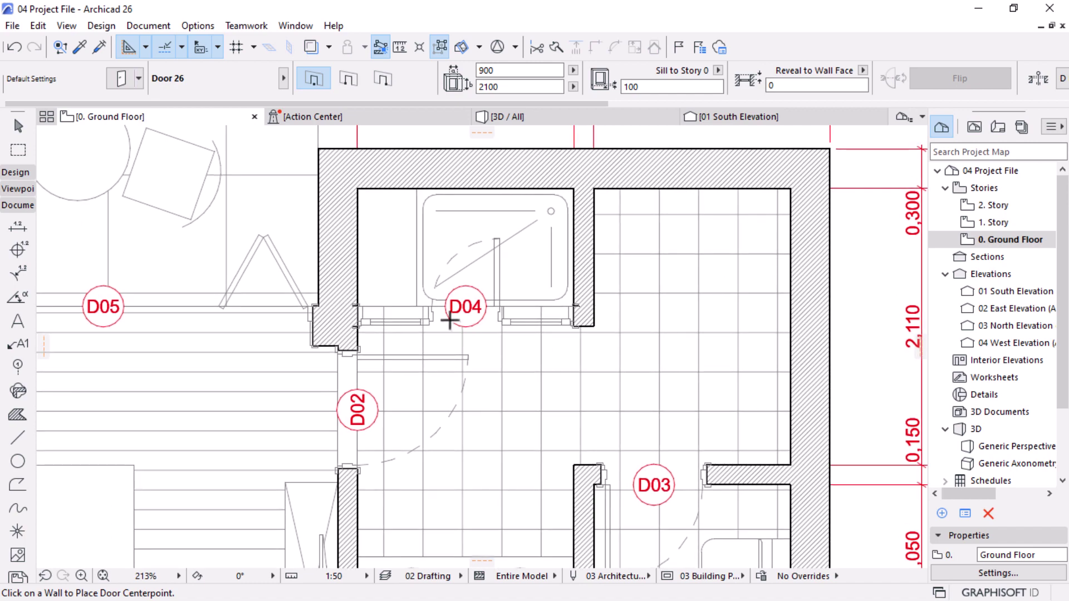
pyautogui.moveTo(490, 333); pyautogui.dragTo(578, 421, button='middle')
pyautogui.moveTo(250, 325); pyautogui.dragTo(577, 327, button='middle')
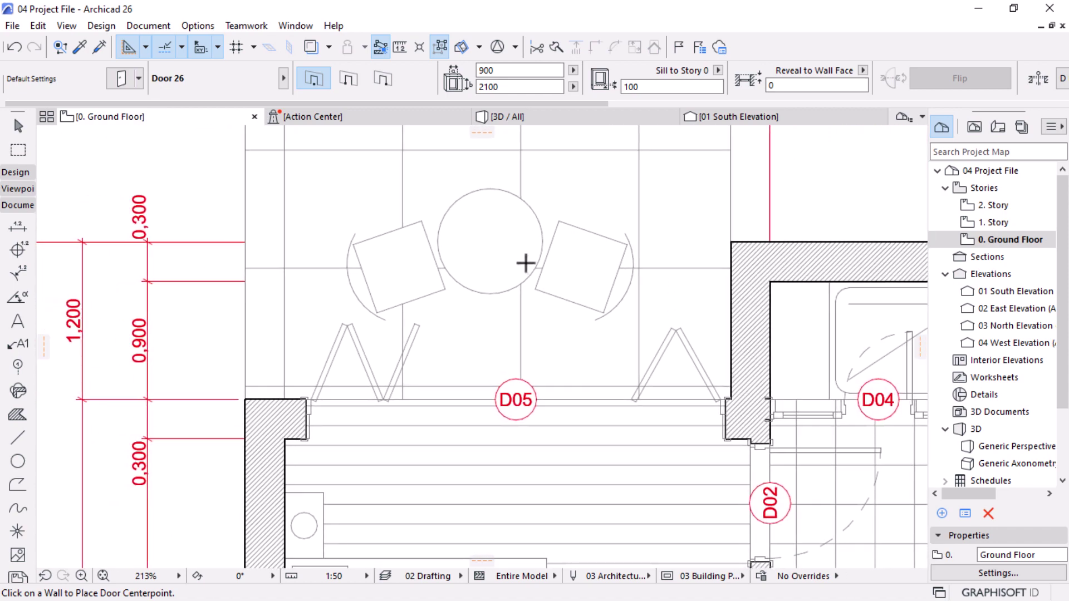
pyautogui.scroll(-5, 487, 262)
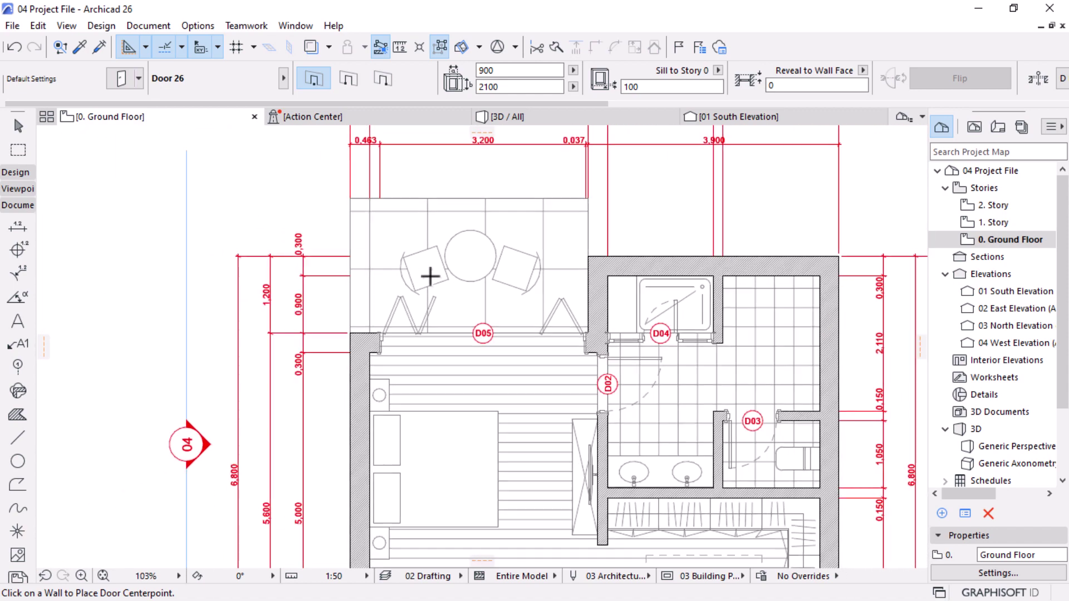
pyautogui.moveTo(618, 295)
pyautogui.mouseDown(button='middle')
pyautogui.moveTo(518, 334)
pyautogui.moveTo(568, 365)
pyautogui.moveTo(709, 369)
pyautogui.moveTo(637, 302)
pyautogui.moveTo(619, 348)
pyautogui.moveTo(621, 383)
pyautogui.mouseUp(button='middle')
pyautogui.moveTo(619, 439); pyautogui.dragTo(636, 264, button='middle')
pyautogui.scroll(-1, 616, 364)
pyautogui.moveTo(602, 428); pyautogui.dragTo(595, 322, button='middle')
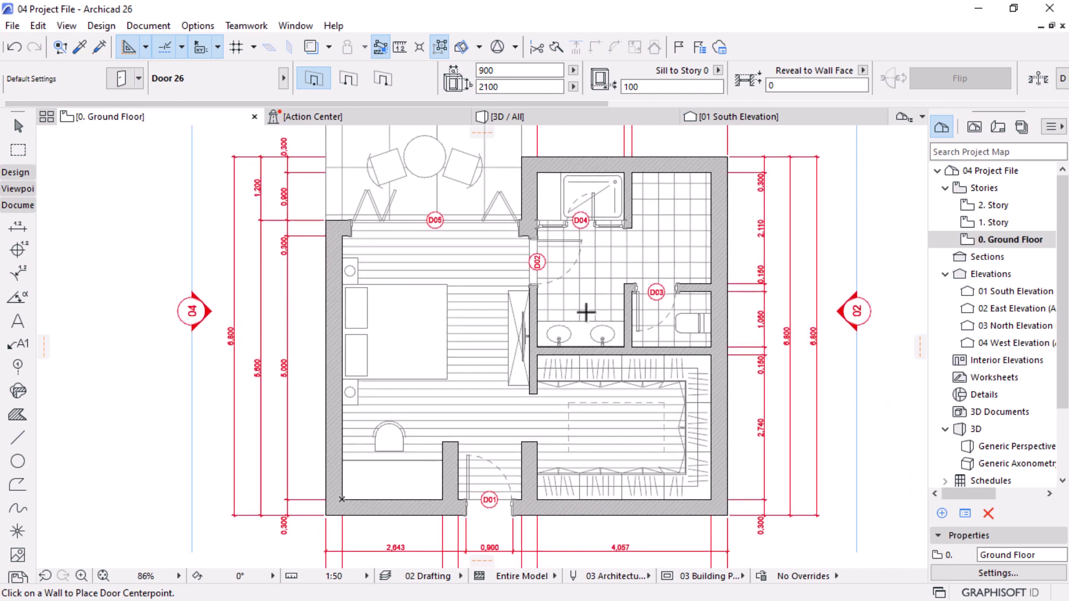
pyautogui.moveTo(546, 378); pyautogui.dragTo(563, 309, button='middle')
pyautogui.scroll(-3, 561, 310)
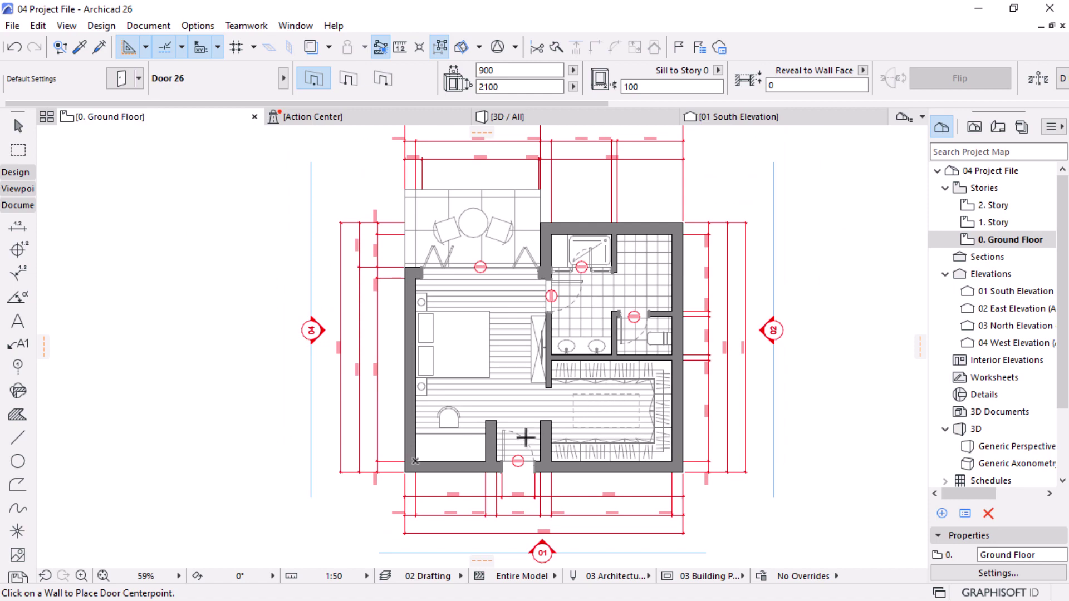
# Step: Inspect the walls, doors and furniture up close from entrance door D01 through the wardrobe and bathroom to terrace door D05
pyautogui.scroll(4, 445, 456)
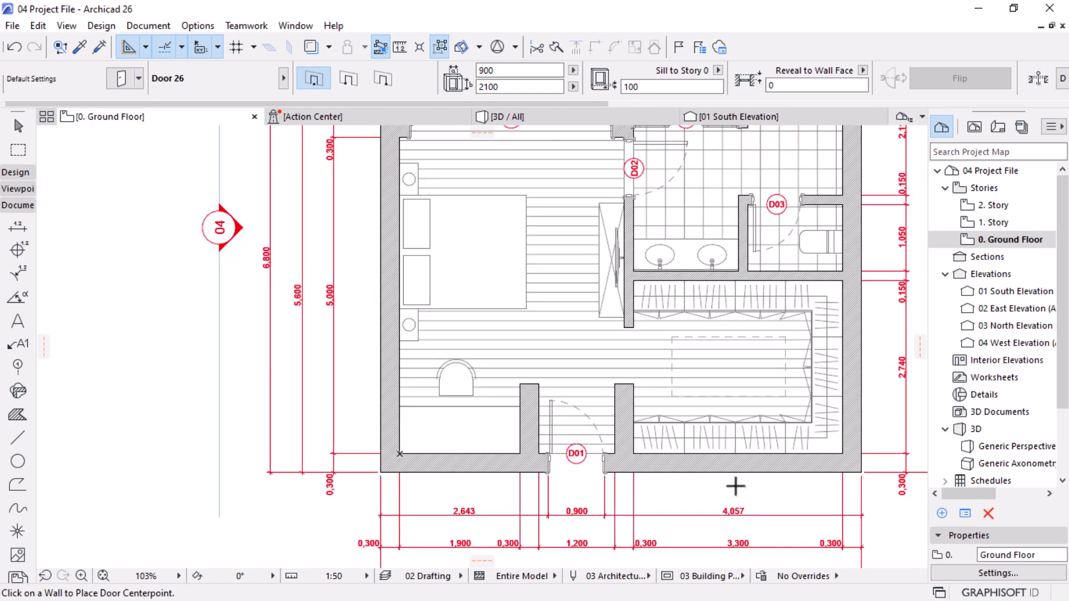
pyautogui.scroll(6, 799, 466)
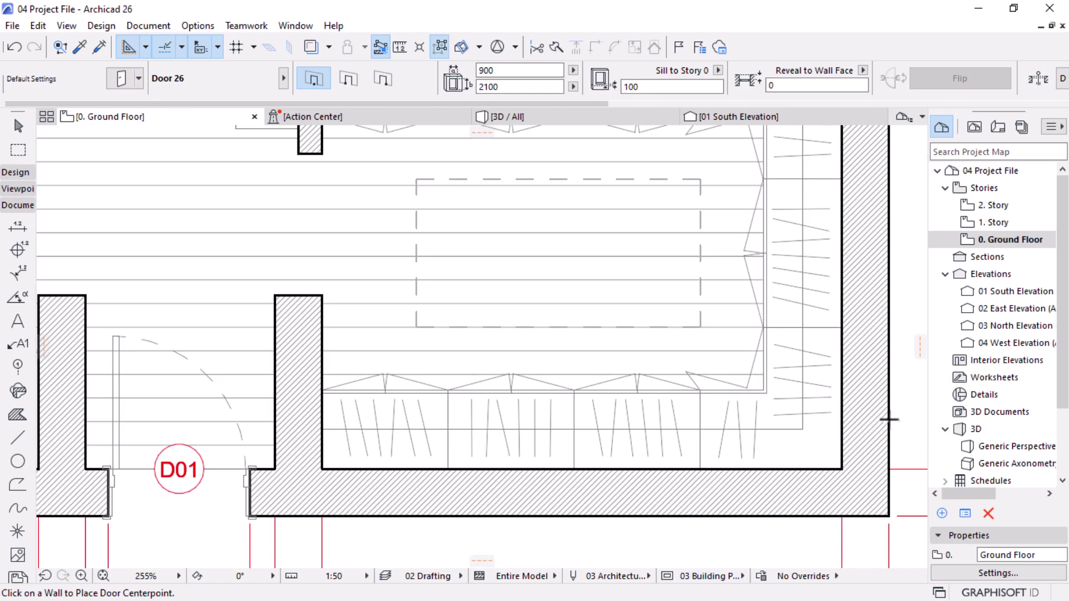
pyautogui.moveTo(854, 369); pyautogui.dragTo(756, 480, button='middle')
pyautogui.moveTo(798, 266); pyautogui.dragTo(819, 425, button='middle')
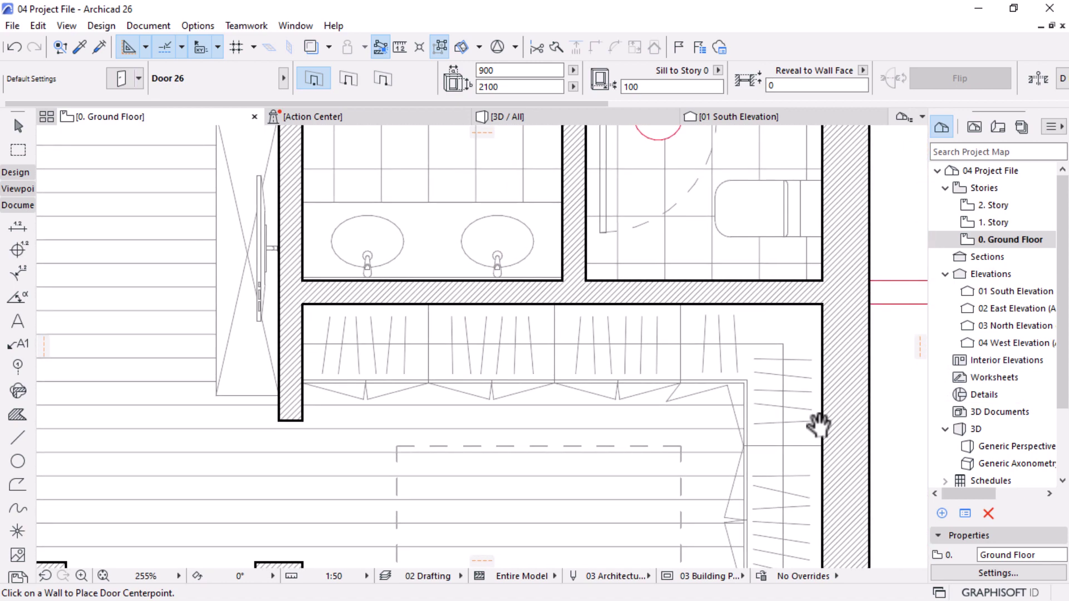
pyautogui.moveTo(401, 282)
pyautogui.mouseDown(button='middle')
pyautogui.moveTo(463, 389)
pyautogui.moveTo(558, 433)
pyautogui.mouseUp(button='middle')
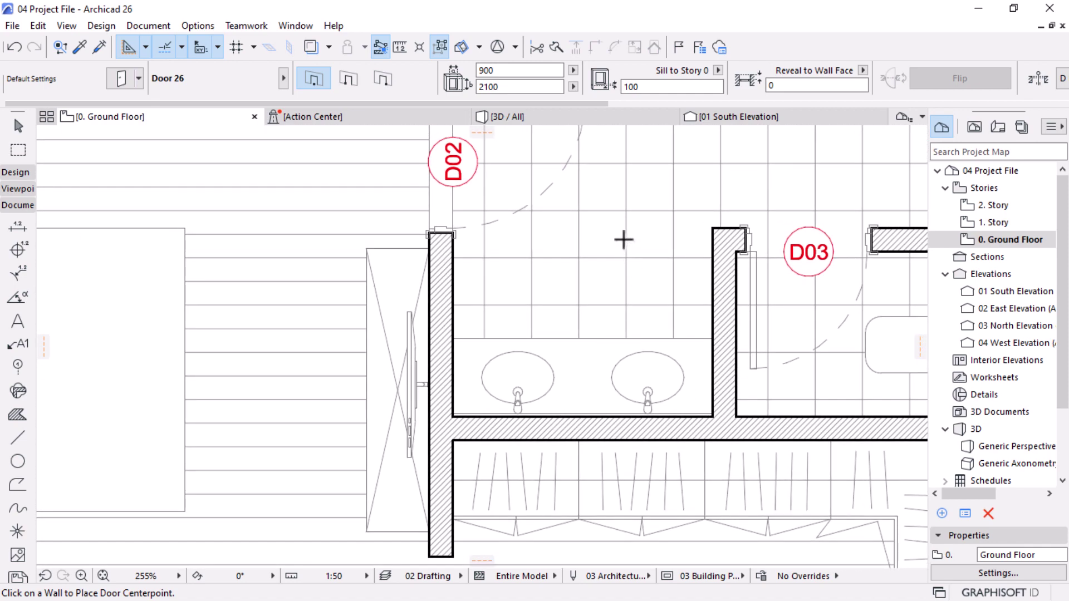
pyautogui.moveTo(624, 239)
pyautogui.mouseDown(button='middle')
pyautogui.moveTo(627, 341)
pyautogui.moveTo(609, 370)
pyautogui.moveTo(603, 429)
pyautogui.moveTo(571, 408)
pyautogui.mouseUp(button='middle')
pyautogui.moveTo(588, 237); pyautogui.dragTo(549, 303, button='middle')
pyautogui.moveTo(630, 321); pyautogui.dragTo(651, 315, button='middle')
pyautogui.moveTo(370, 268); pyautogui.dragTo(506, 327, button='middle')
pyautogui.scroll(2, 584, 311)
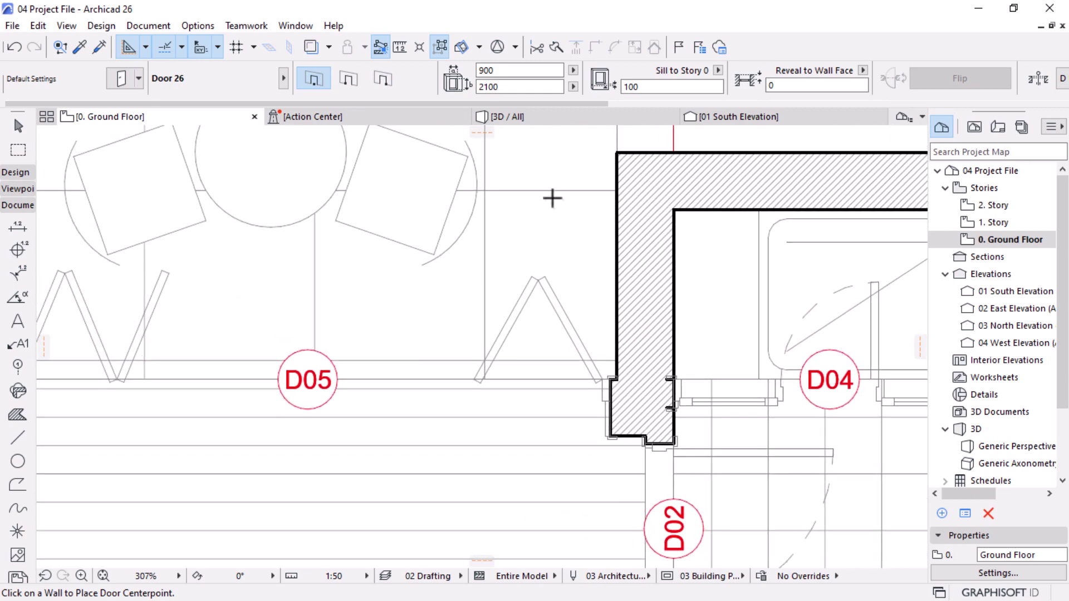
pyautogui.moveTo(552, 198); pyautogui.dragTo(619, 303, button='middle')
pyautogui.scroll(-2, 624, 259)
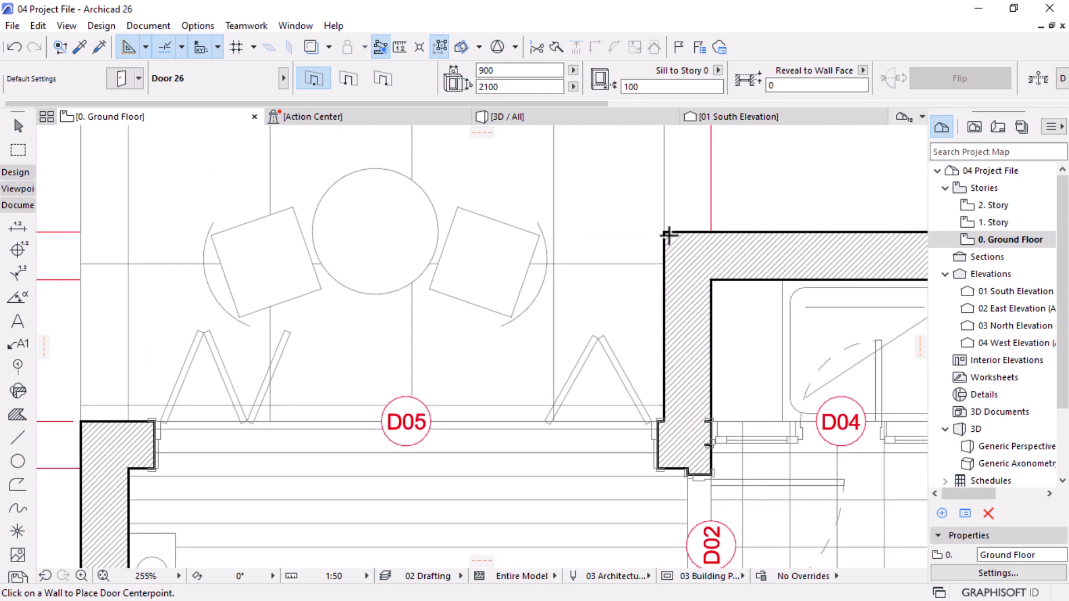
pyautogui.scroll(-4, 646, 225)
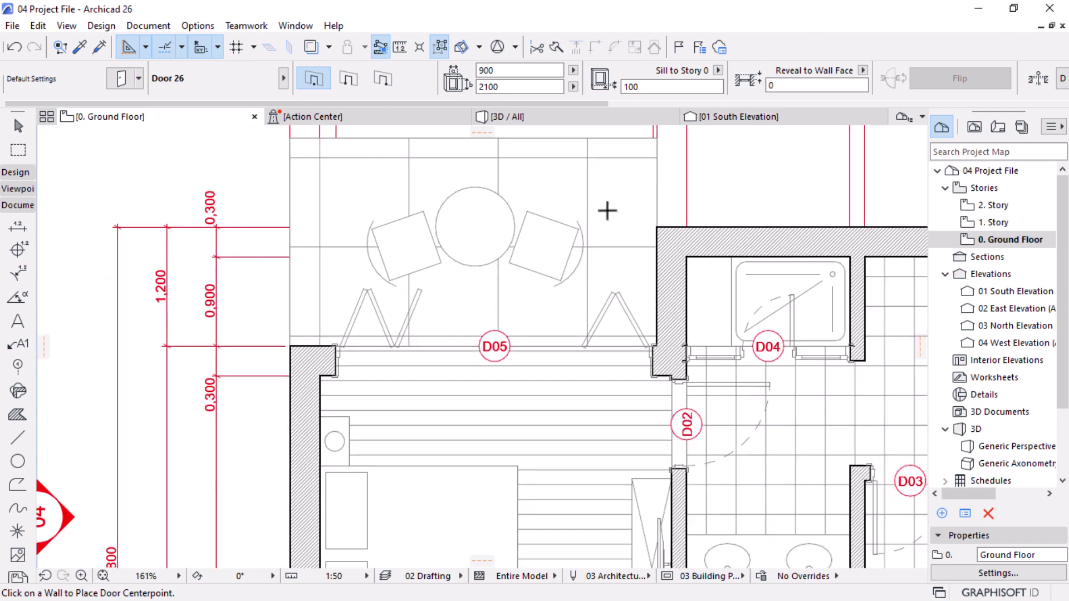
pyautogui.scroll(-2, 580, 365)
pyautogui.moveTo(580, 365); pyautogui.dragTo(593, 268, button='middle')
pyautogui.moveTo(724, 364); pyautogui.dragTo(635, 340, button='middle')
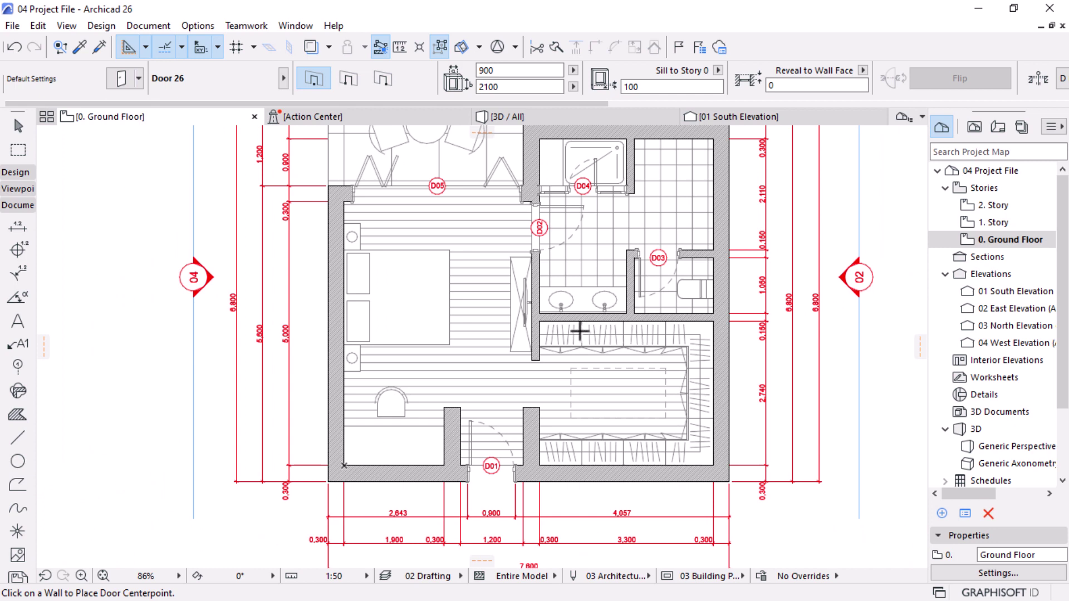
pyautogui.scroll(-2, 579, 331)
pyautogui.scroll(-1, 577, 374)
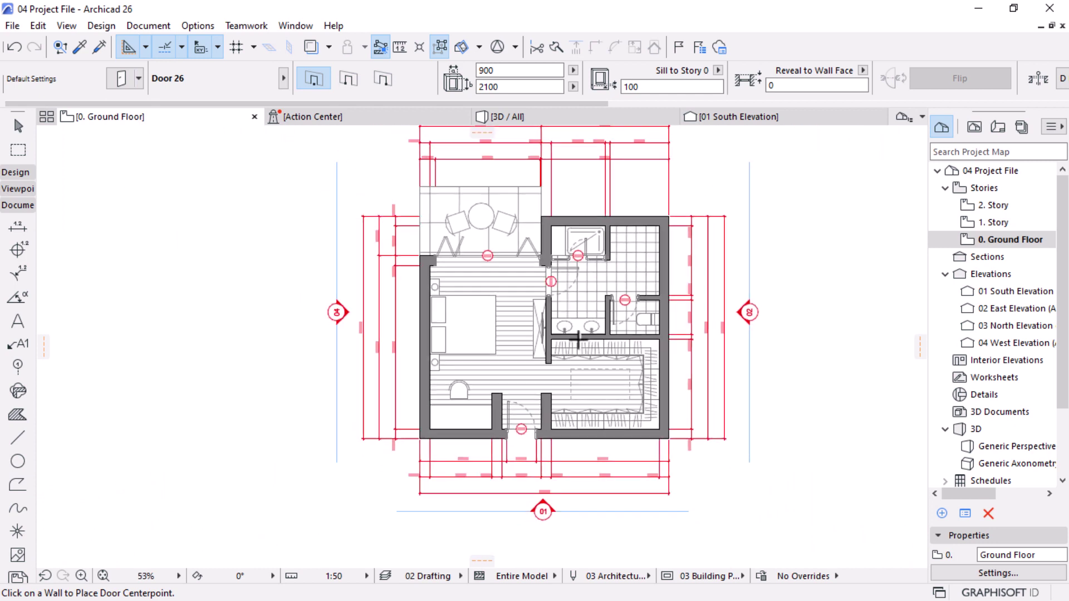
pyautogui.moveTo(577, 331); pyautogui.dragTo(577, 368, button='middle')
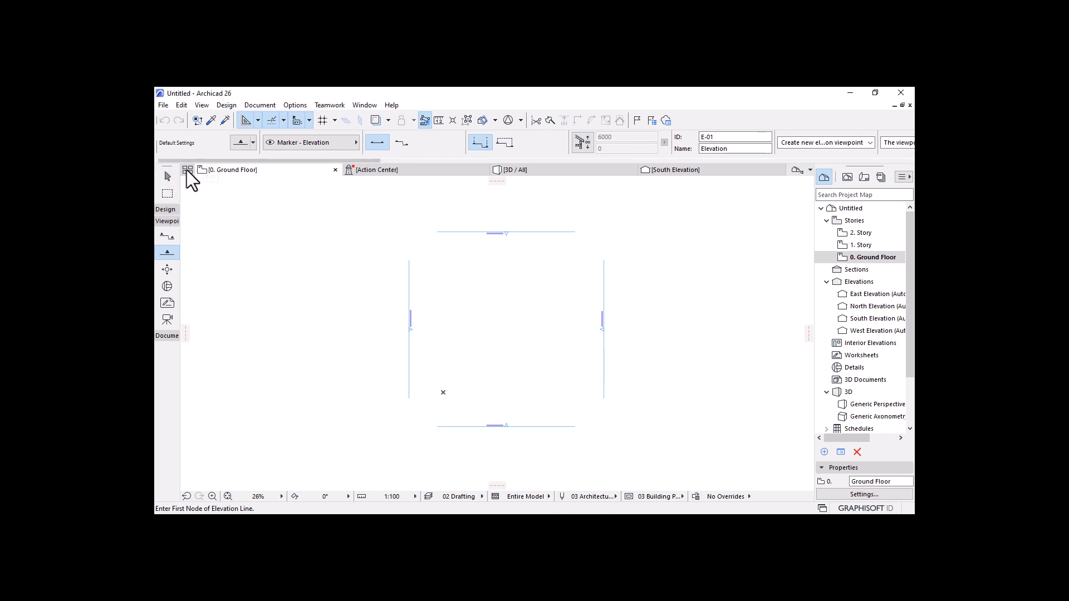
pyautogui.click(166, 176)
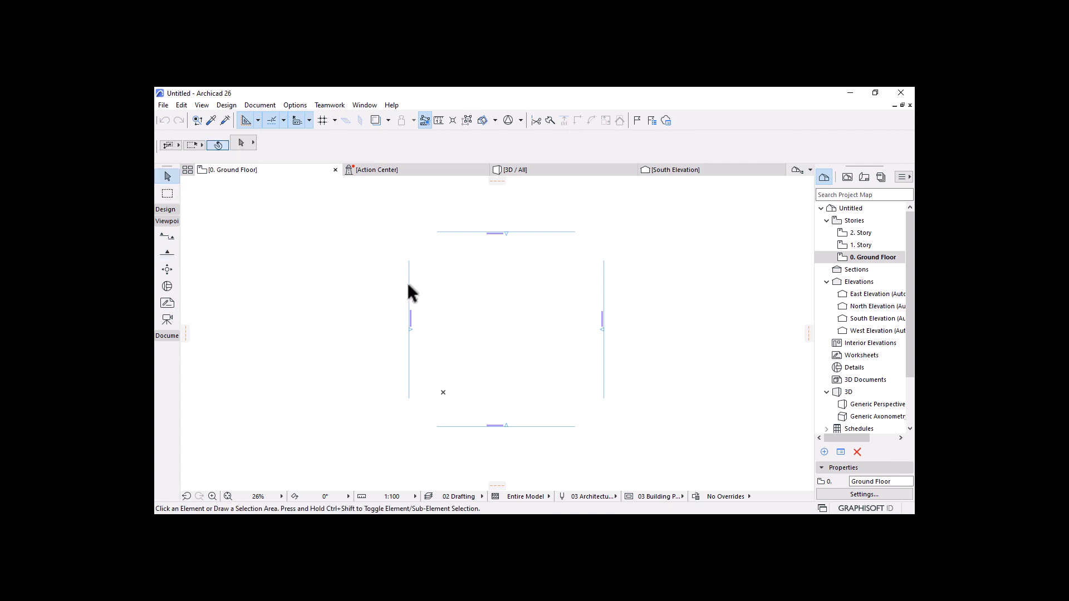
pyautogui.click(632, 203)
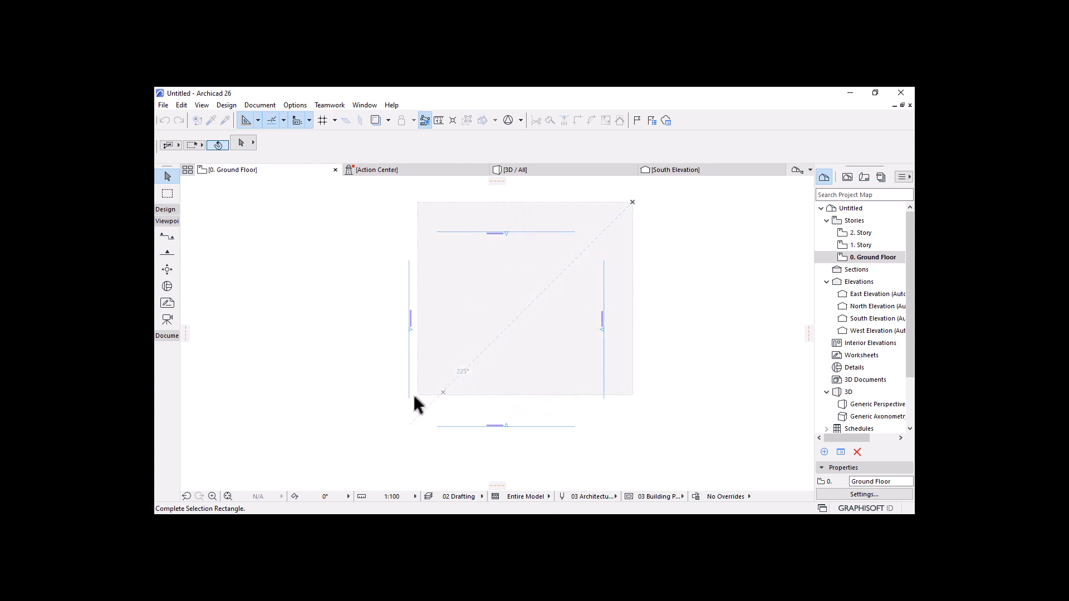
pyautogui.click(382, 442)
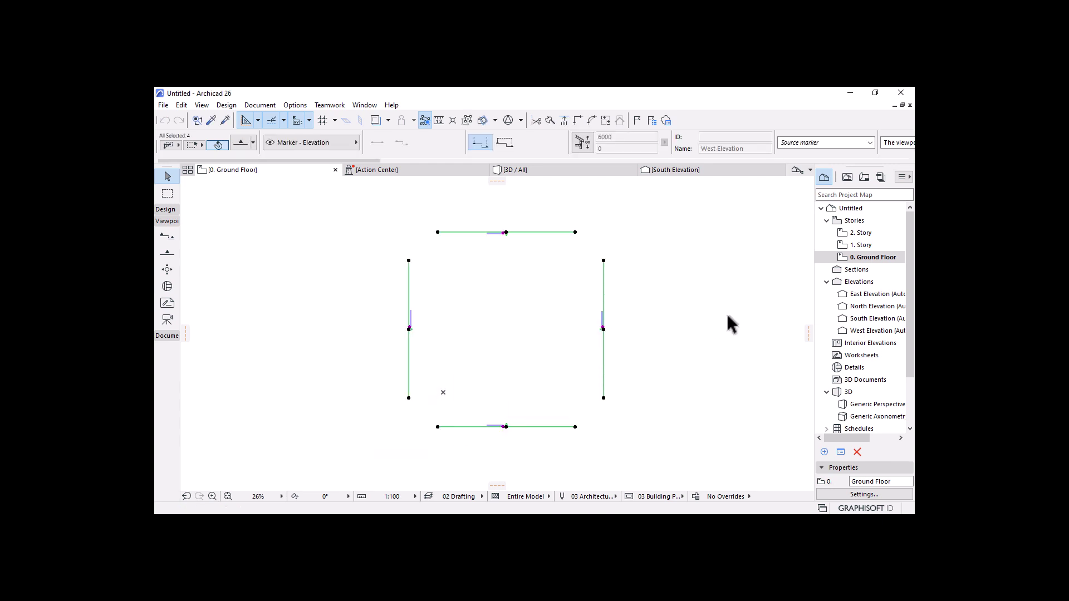
pyautogui.press('Escape')
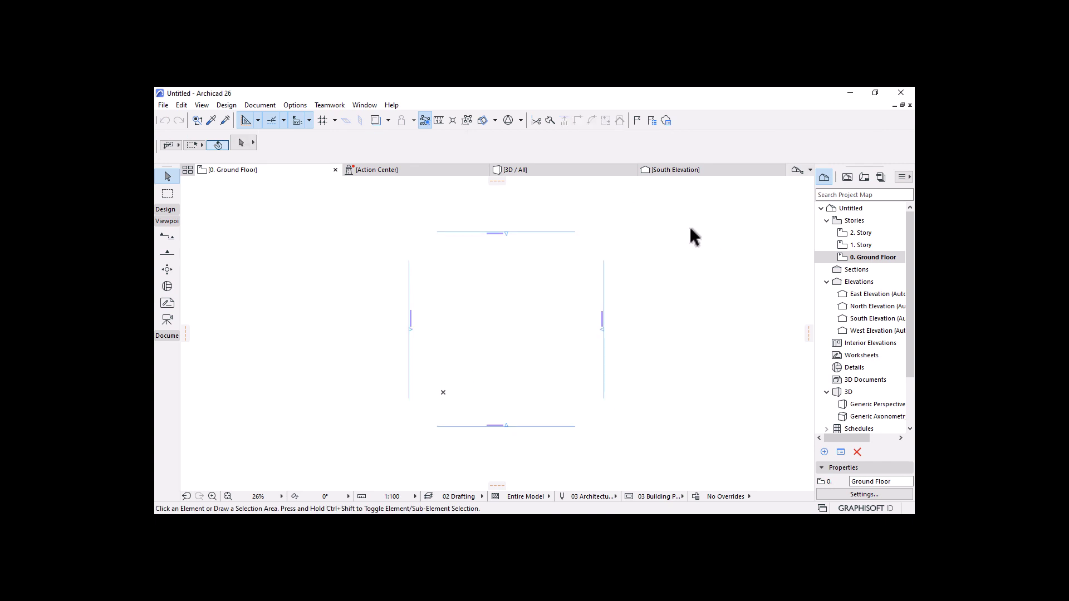
# Step: Select all four elevation lines on the ground floor plan and change their marker style to Circle 4
pyautogui.click(166, 210)
pyautogui.click(165, 212)
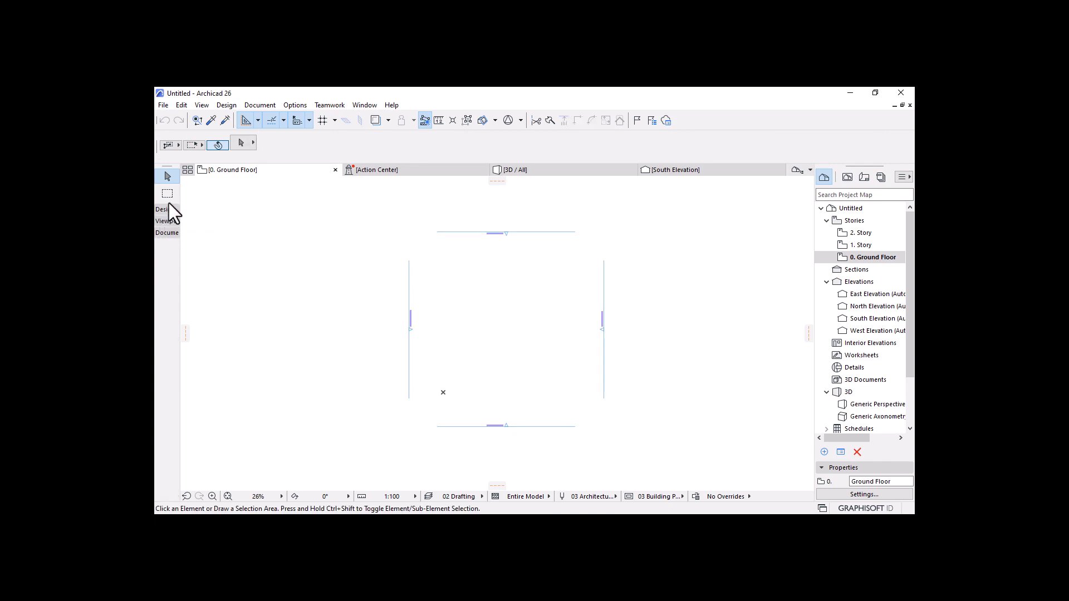
pyautogui.click(163, 223)
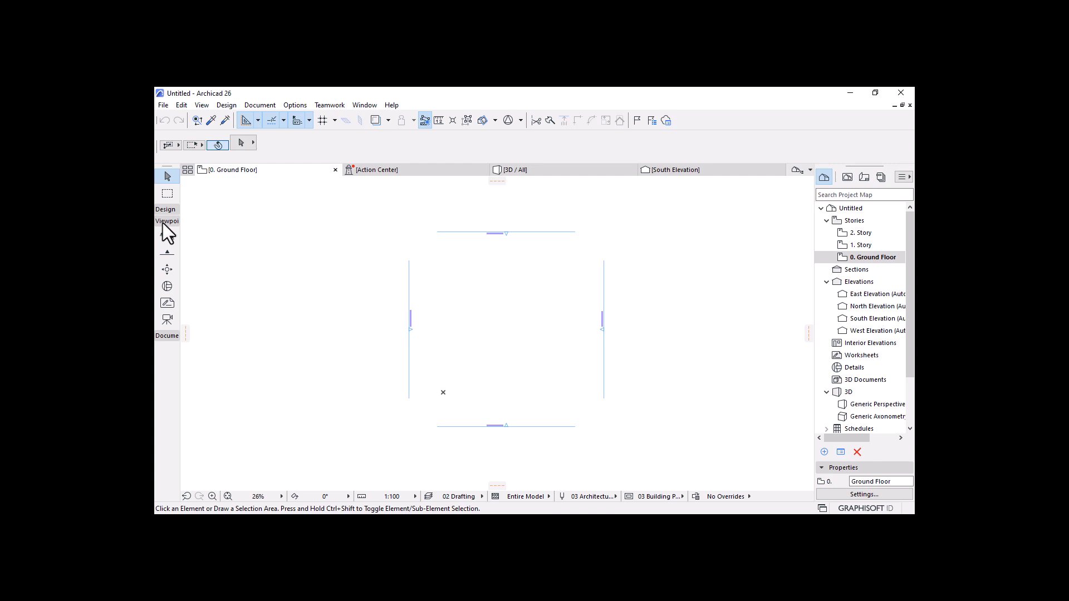
pyautogui.click(165, 255)
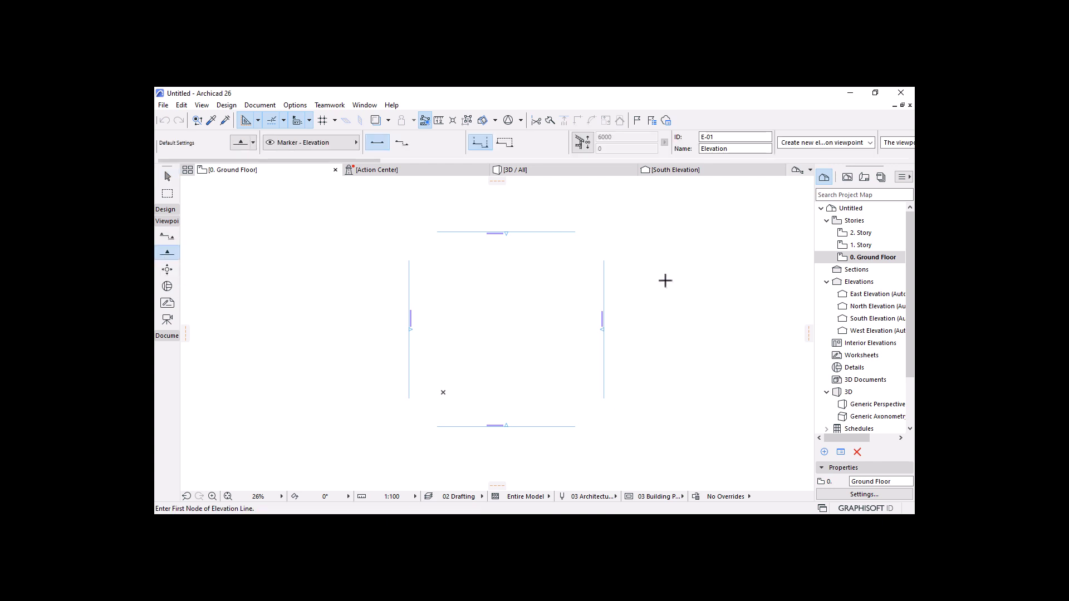
pyautogui.hotkey('ctrl', 'a')
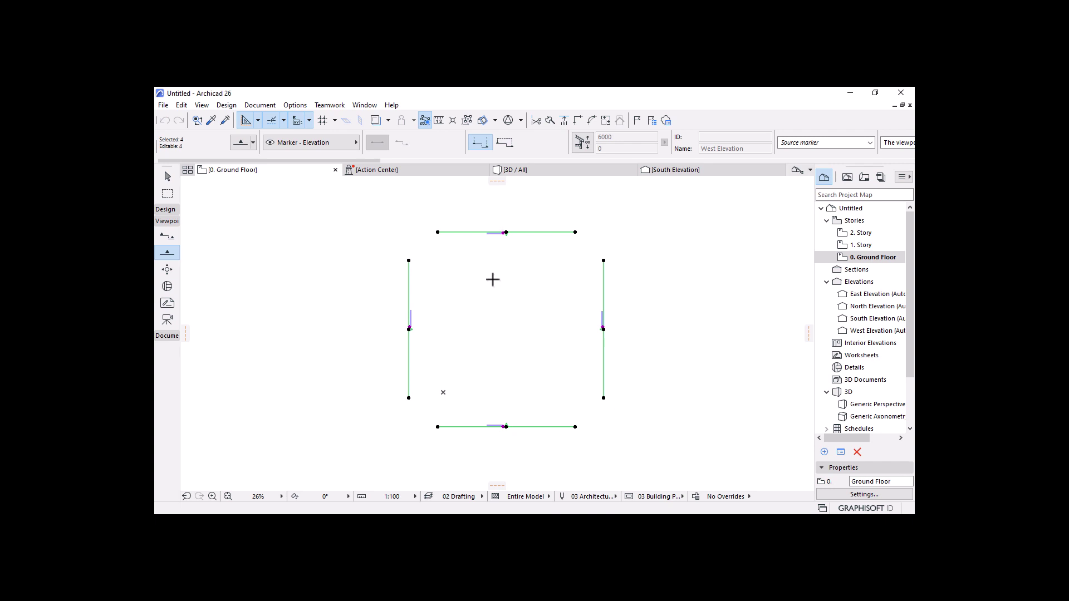
pyautogui.click(243, 143)
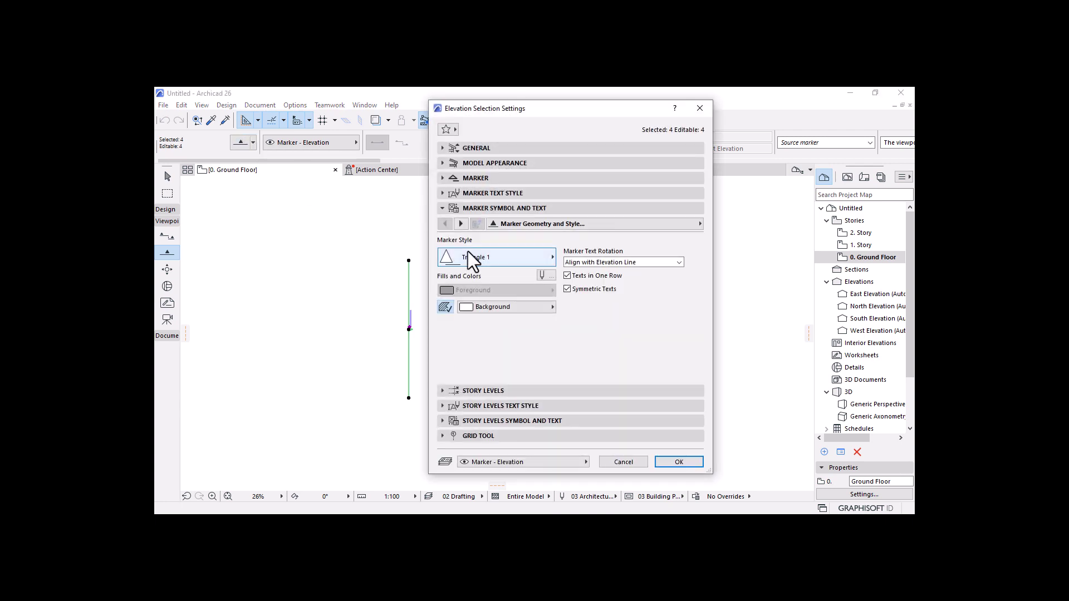
pyautogui.click(443, 209)
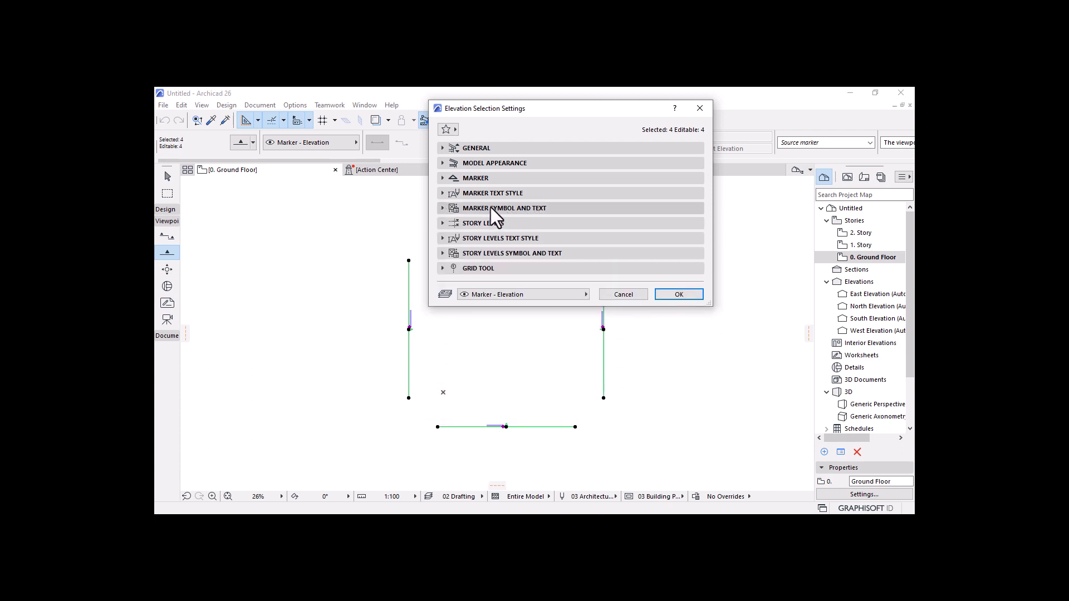
pyautogui.click(440, 210)
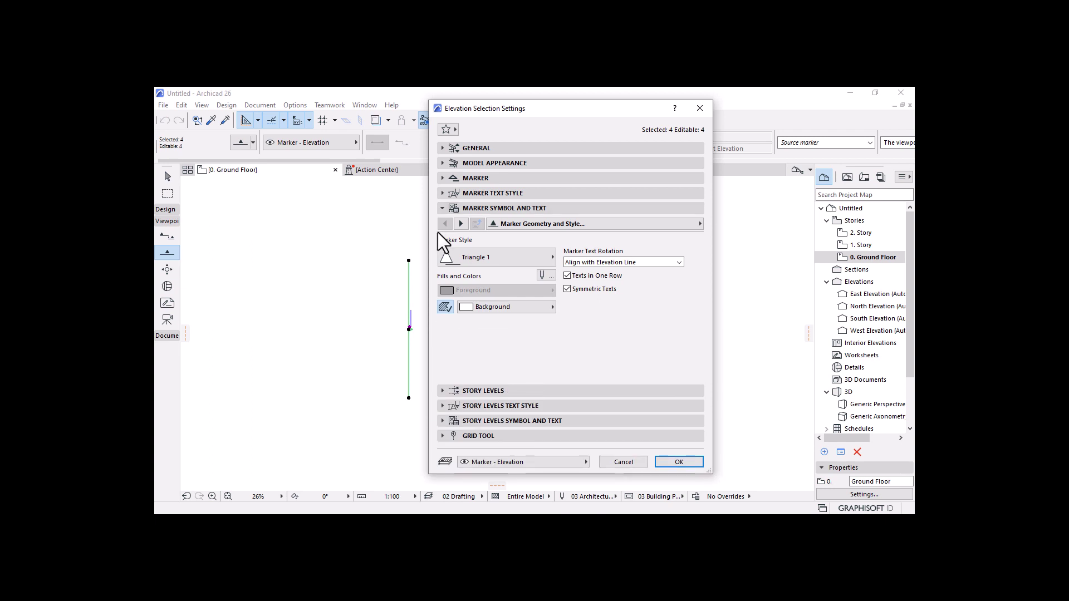
pyautogui.click(456, 255)
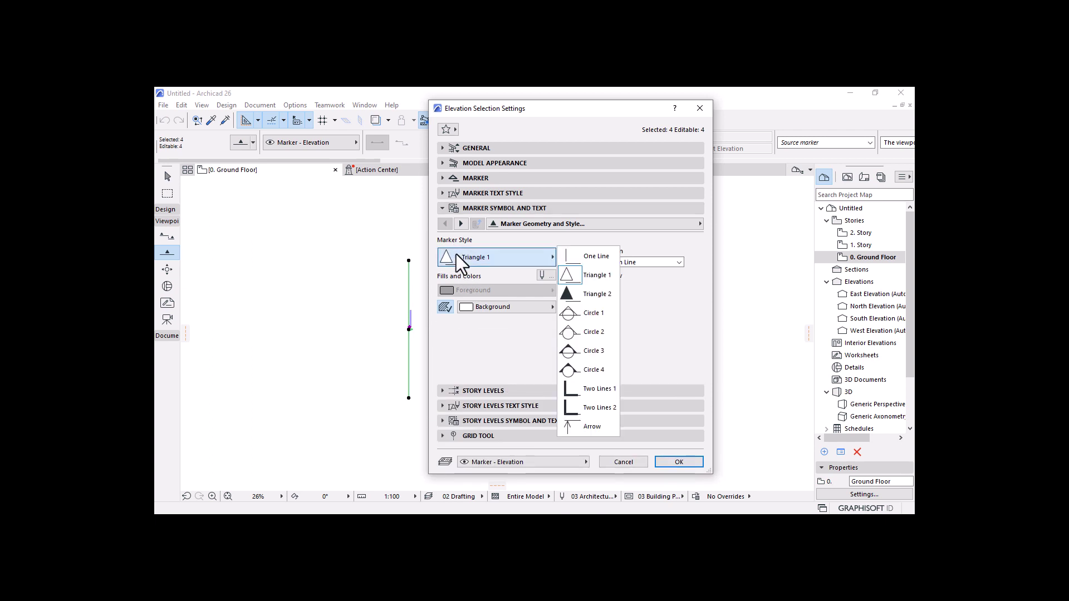
pyautogui.click(577, 371)
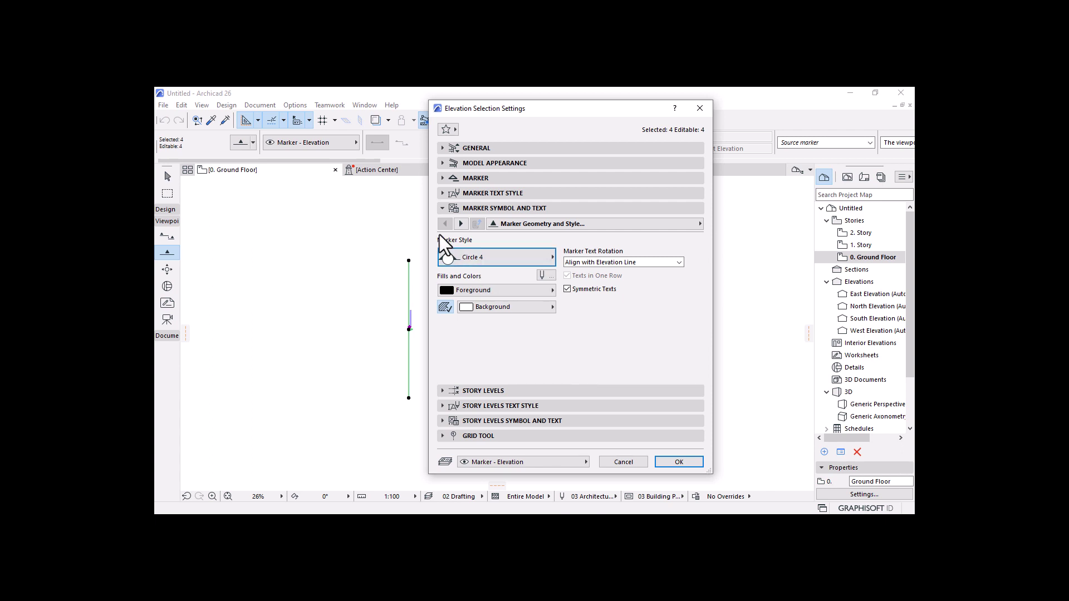
# Step: Set the selected elevation markers' size to 15 mm and their pen to 2, apply the settings and check the south marker
pyautogui.click(442, 179)
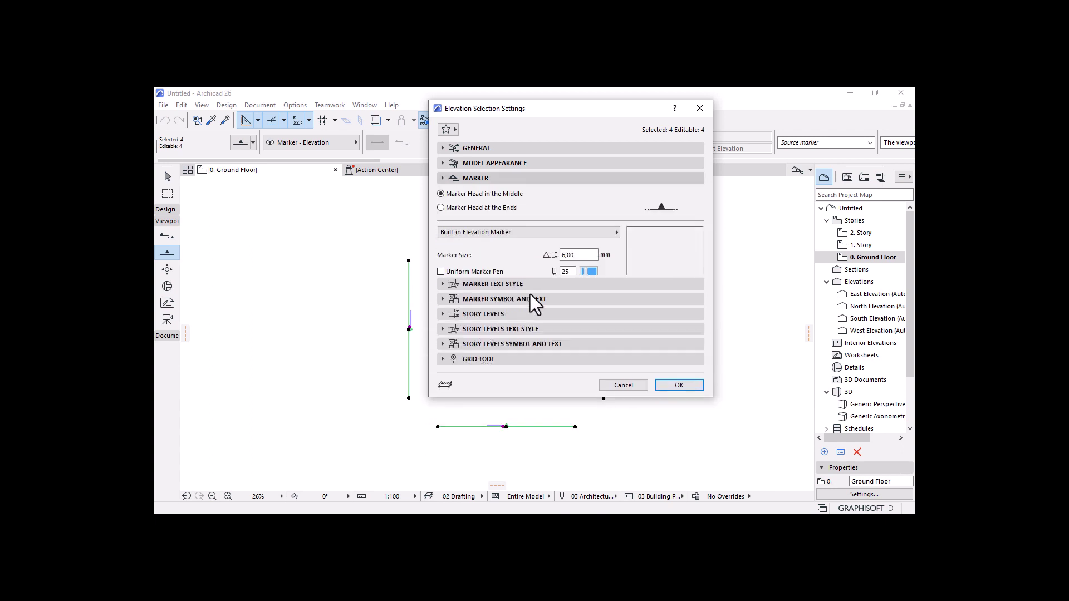
pyautogui.moveTo(589, 256); pyautogui.dragTo(536, 260)
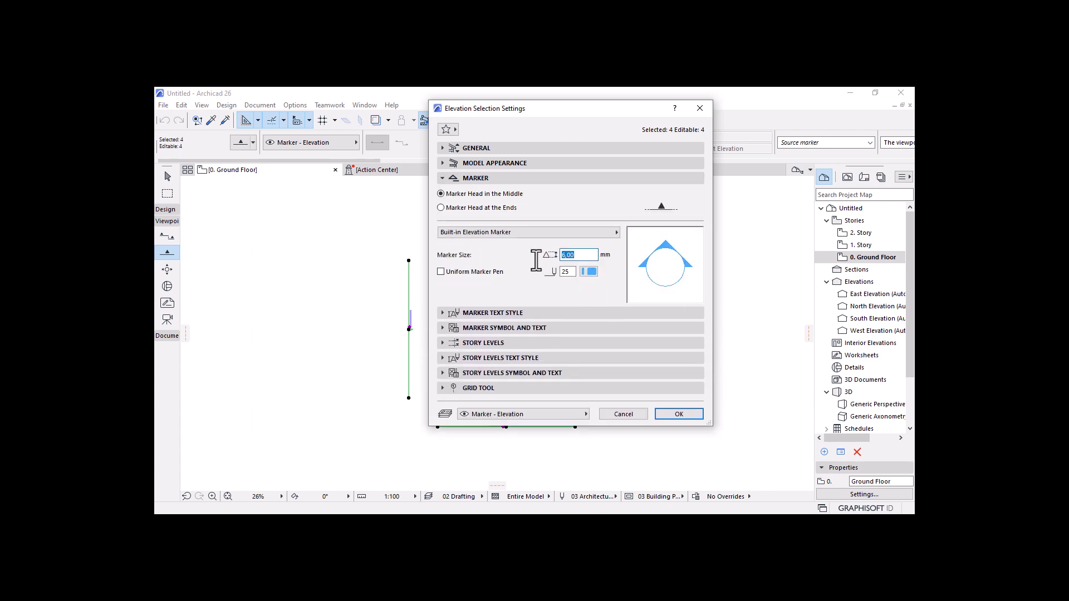
pyautogui.write('15')
pyautogui.click(592, 270)
pyautogui.click(615, 269)
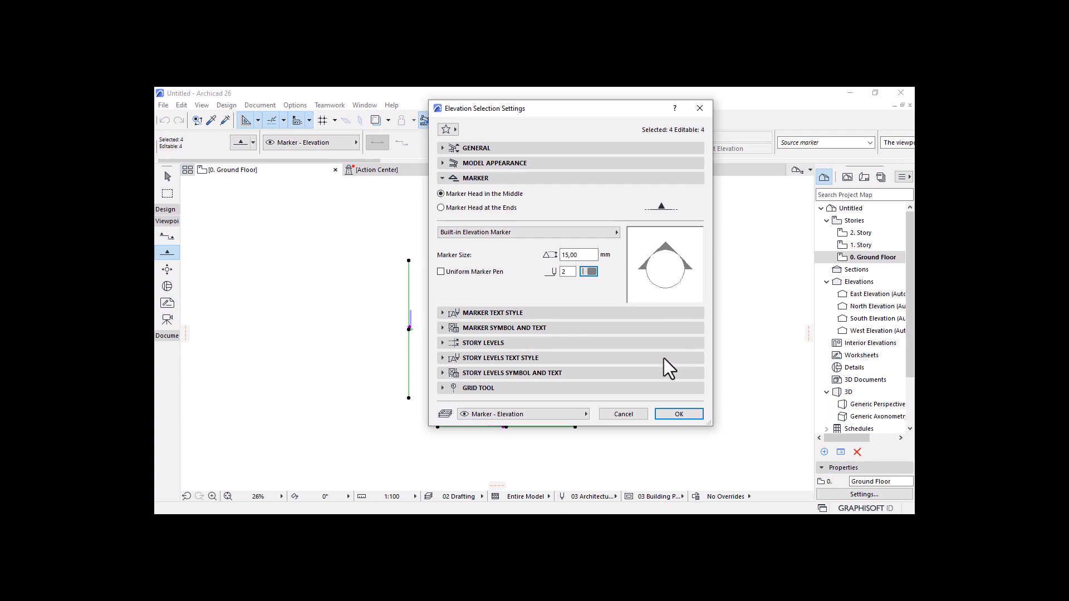
pyautogui.click(679, 414)
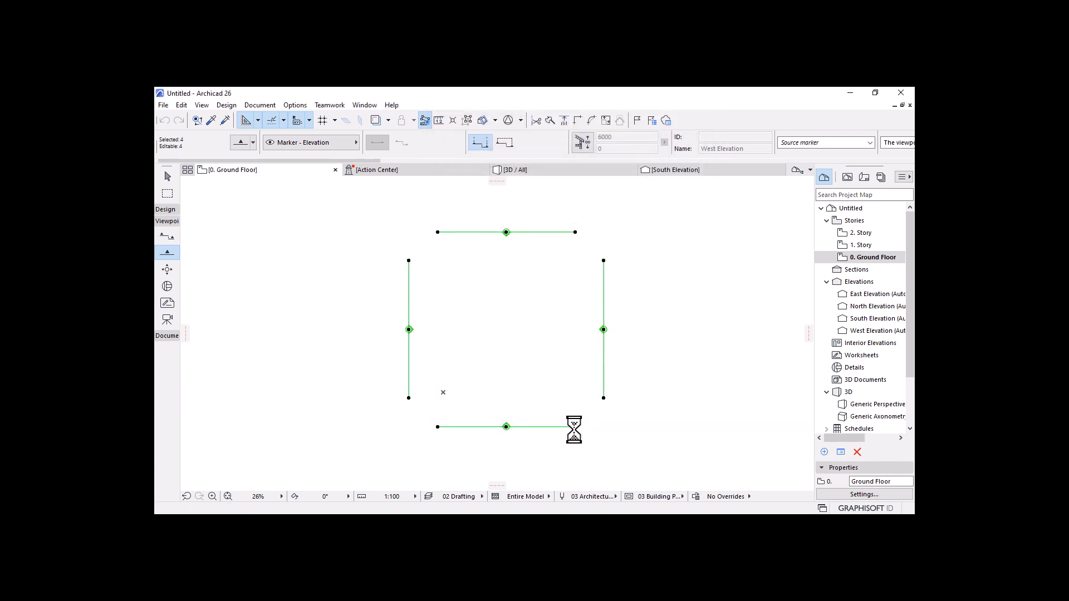
pyautogui.press('Escape')
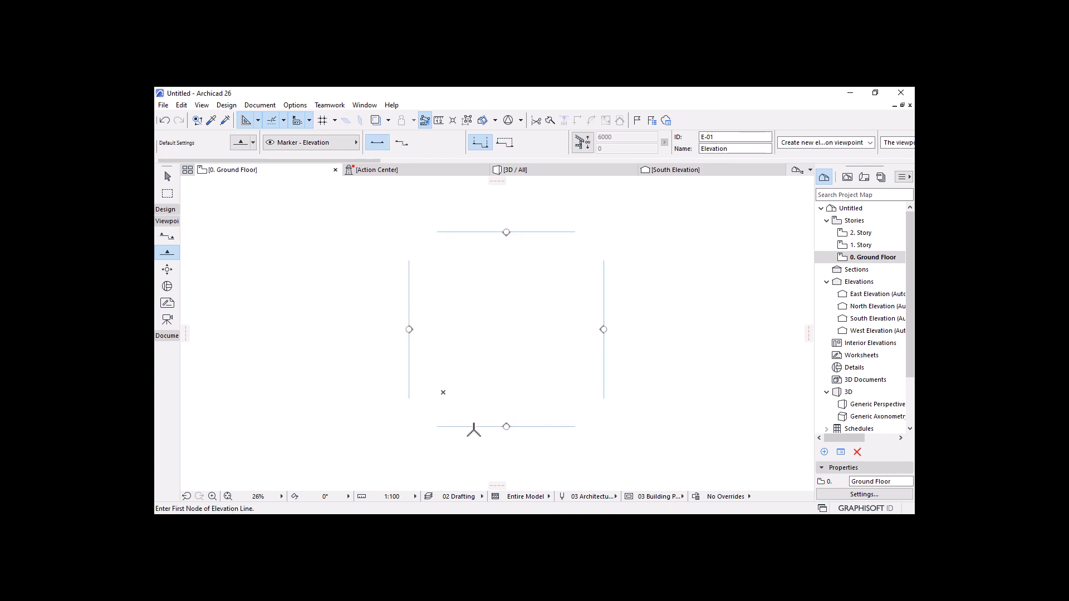
pyautogui.scroll(3, 512, 433)
pyautogui.scroll(4, 512, 433)
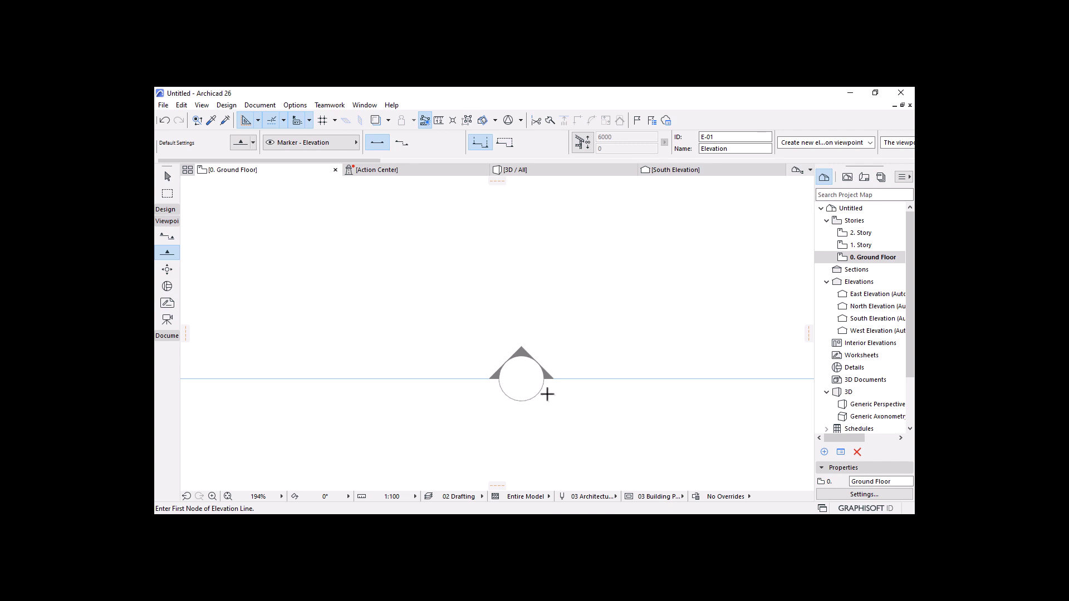
pyautogui.scroll(-7, 515, 397)
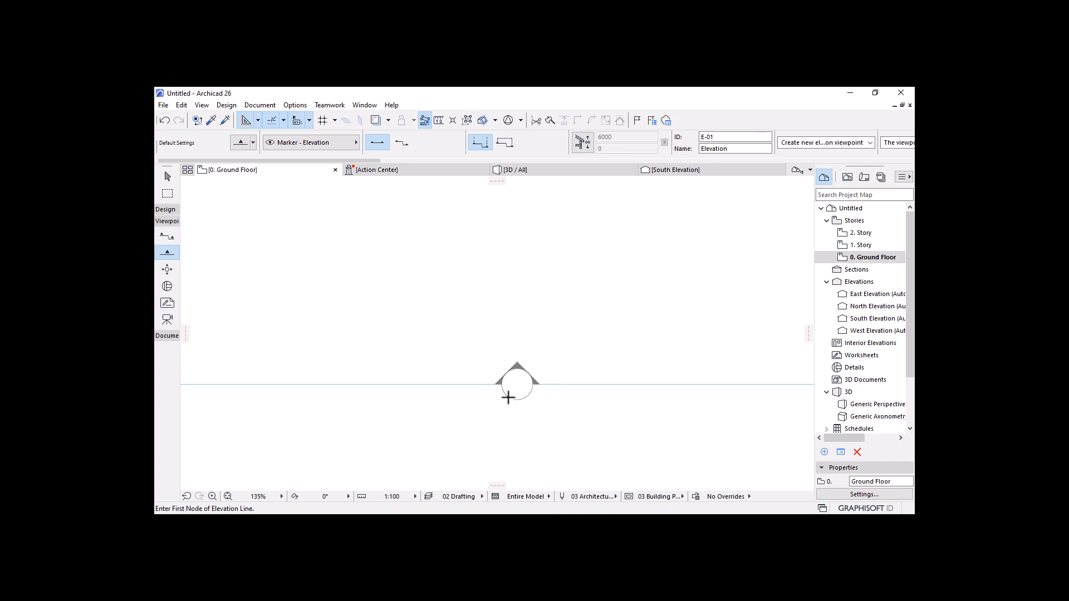
# Step: Select all four elevation lines on the ground floor plan and show the reference ID in the first text row of their markers
pyautogui.scroll(-1, 510, 403)
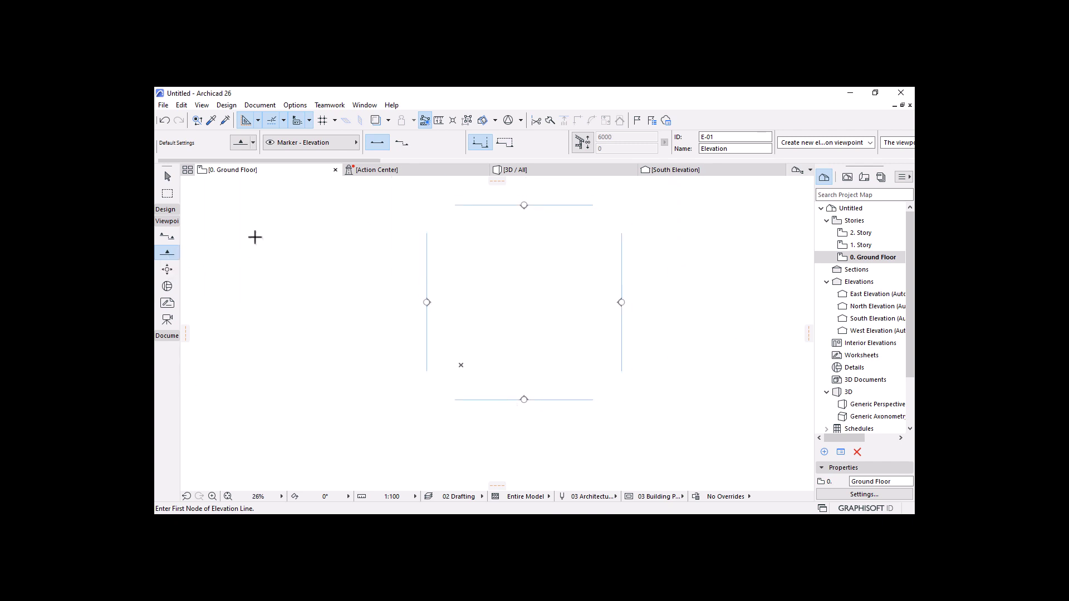
pyautogui.hotkey('ctrl', 'a')
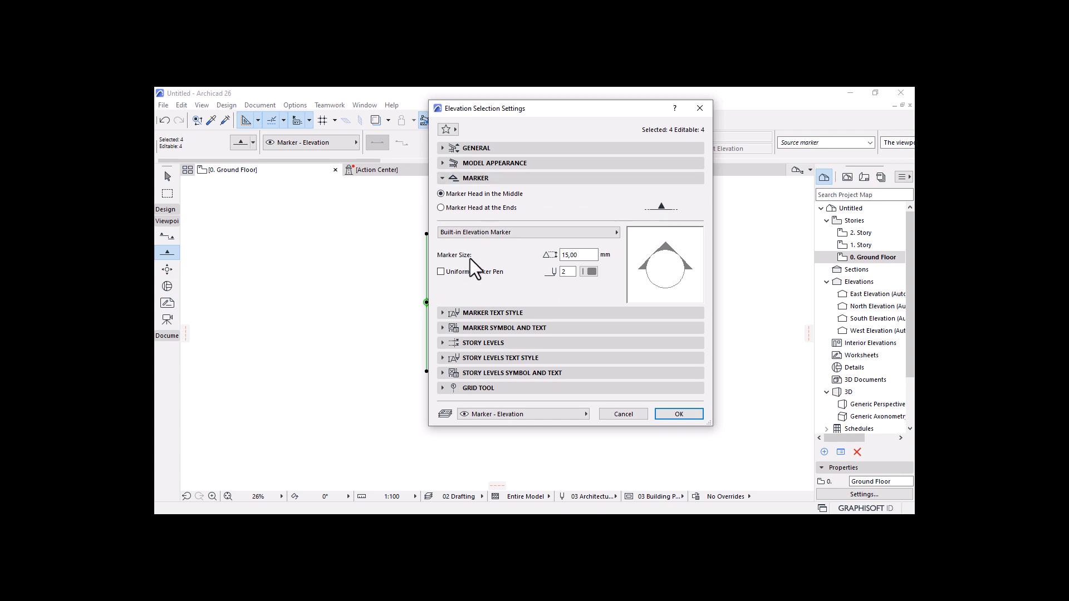
pyautogui.click(521, 328)
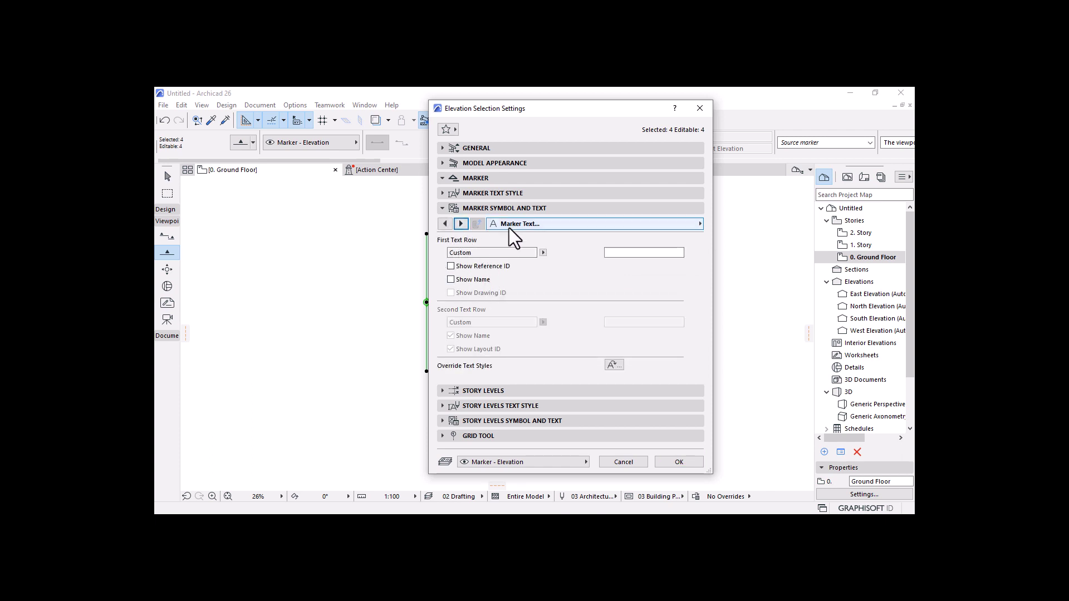
pyautogui.click(452, 267)
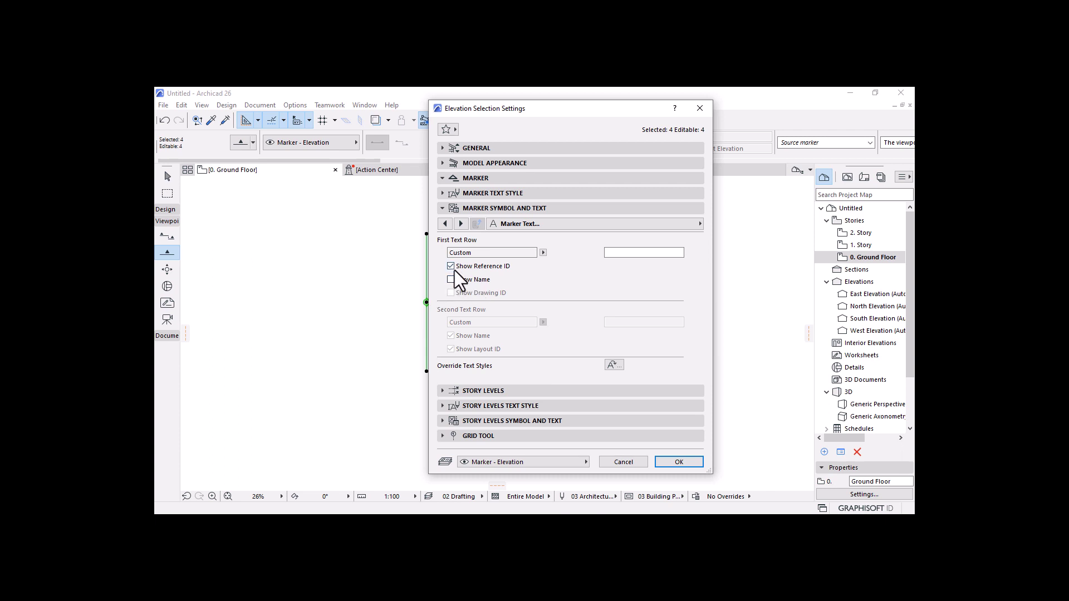
pyautogui.click(678, 462)
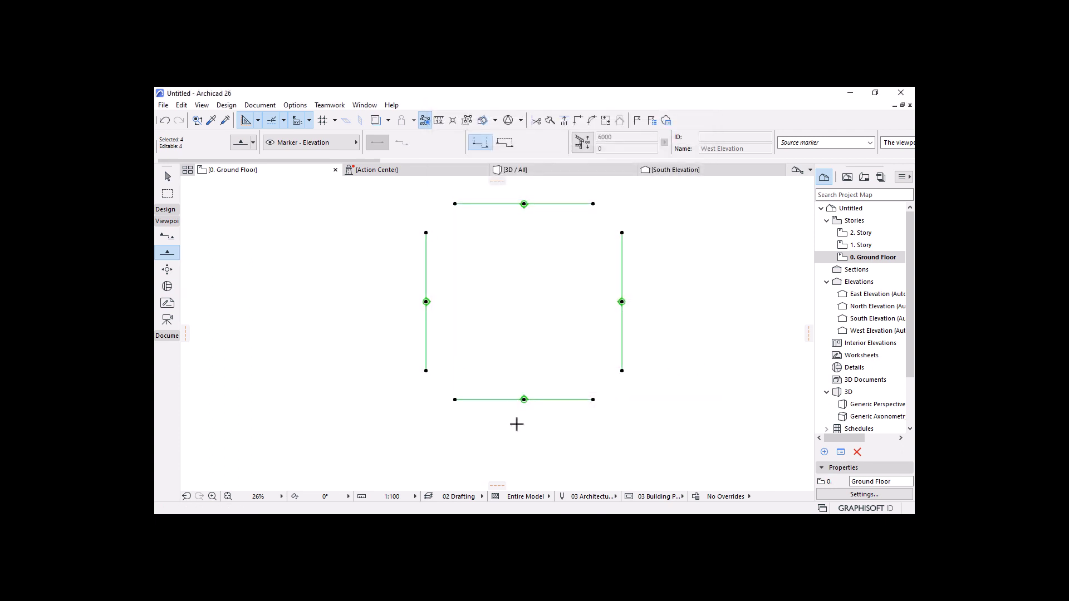
pyautogui.scroll(10, 515, 425)
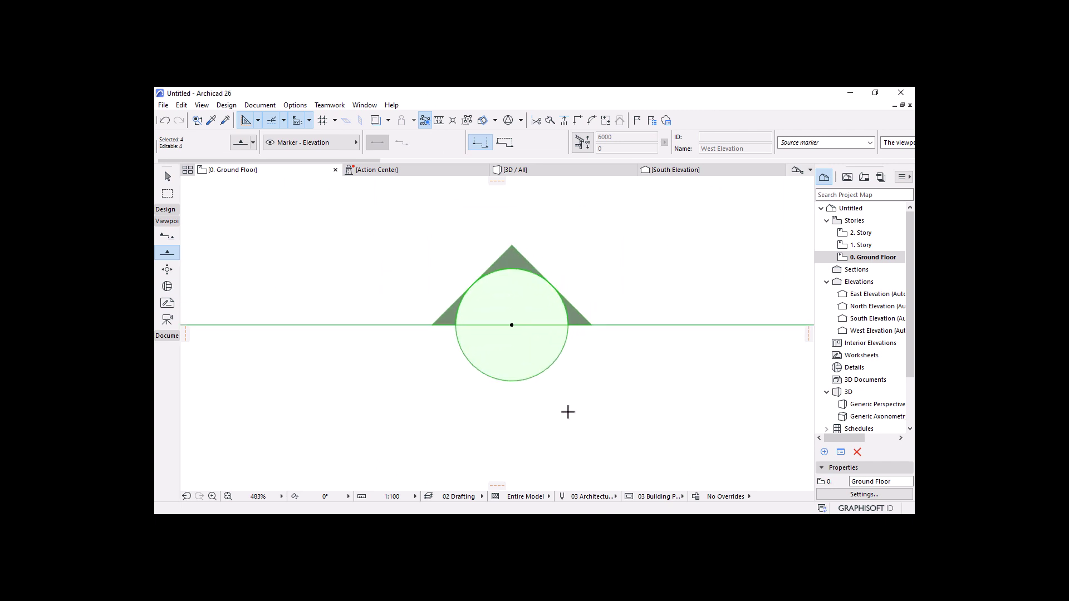
pyautogui.press('Escape')
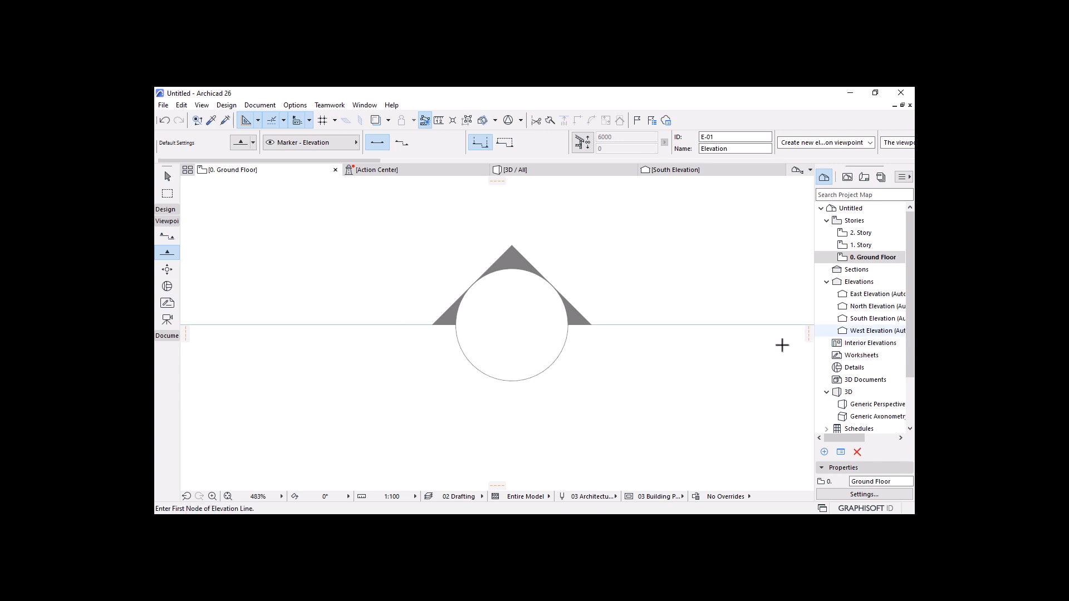
# Step: Set the South Elevation's reference ID to 01
pyautogui.click(858, 319)
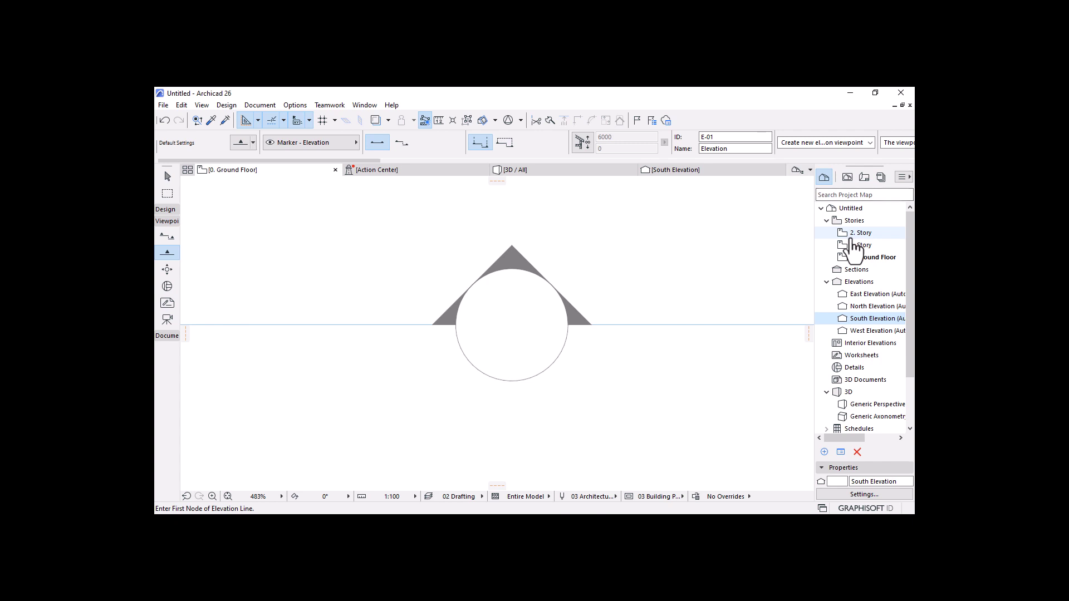
pyautogui.click(831, 481)
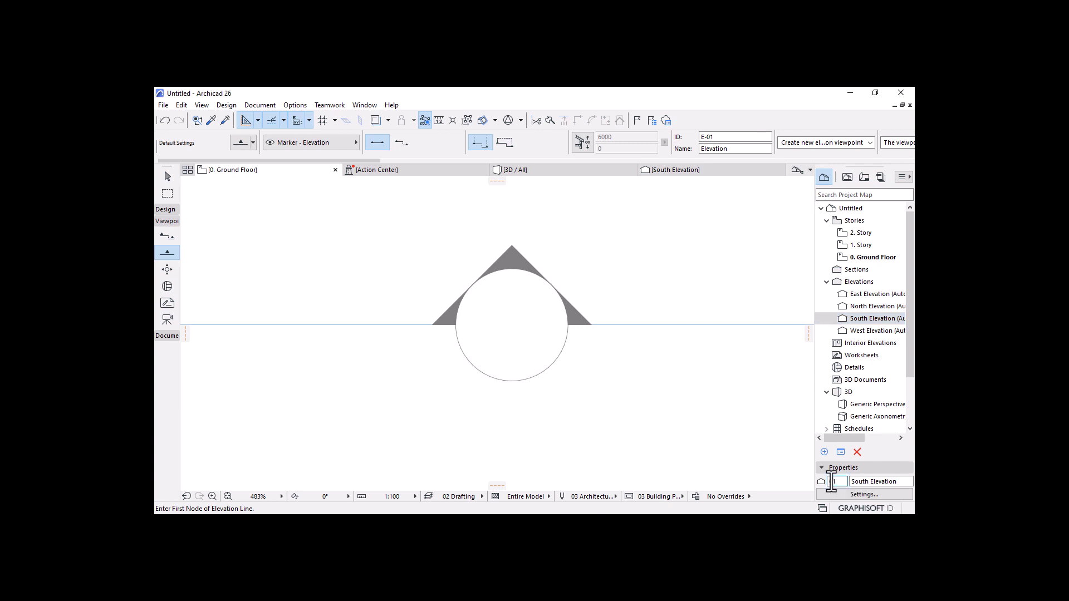
pyautogui.write('01')
pyautogui.press('Return')
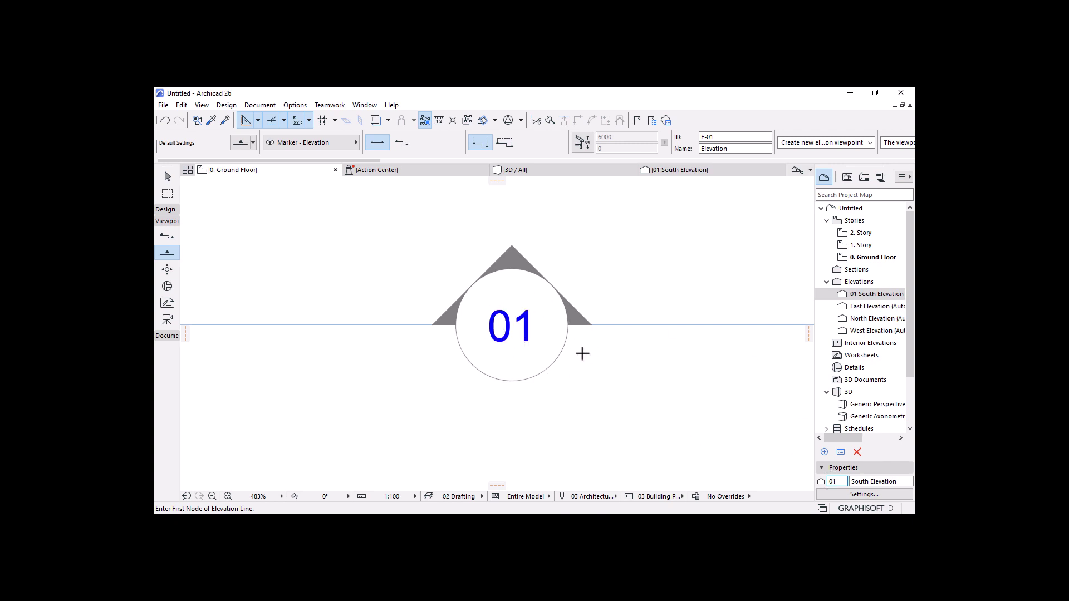
# Step: Set the North Elevation's reference ID to 03 and the East Elevation's to 04
pyautogui.scroll(-5, 501, 402)
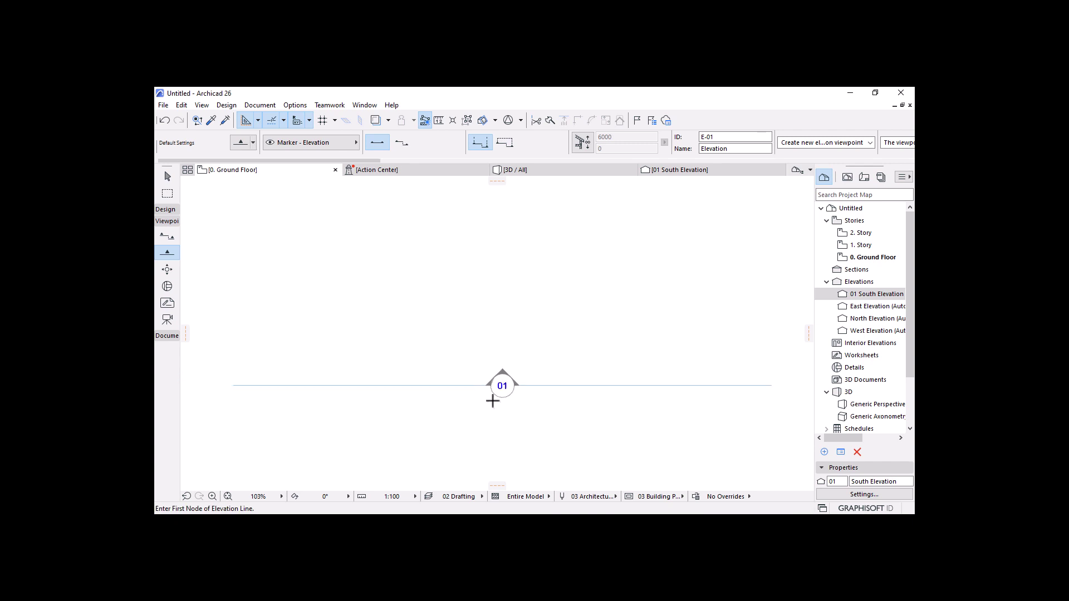
pyautogui.scroll(-4, 492, 401)
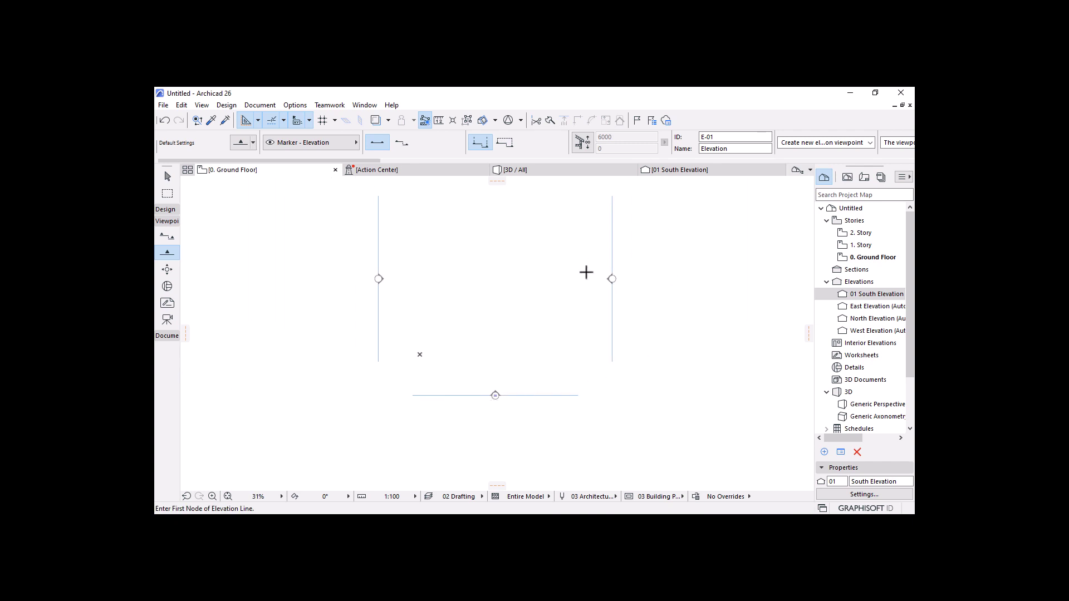
pyautogui.click(861, 318)
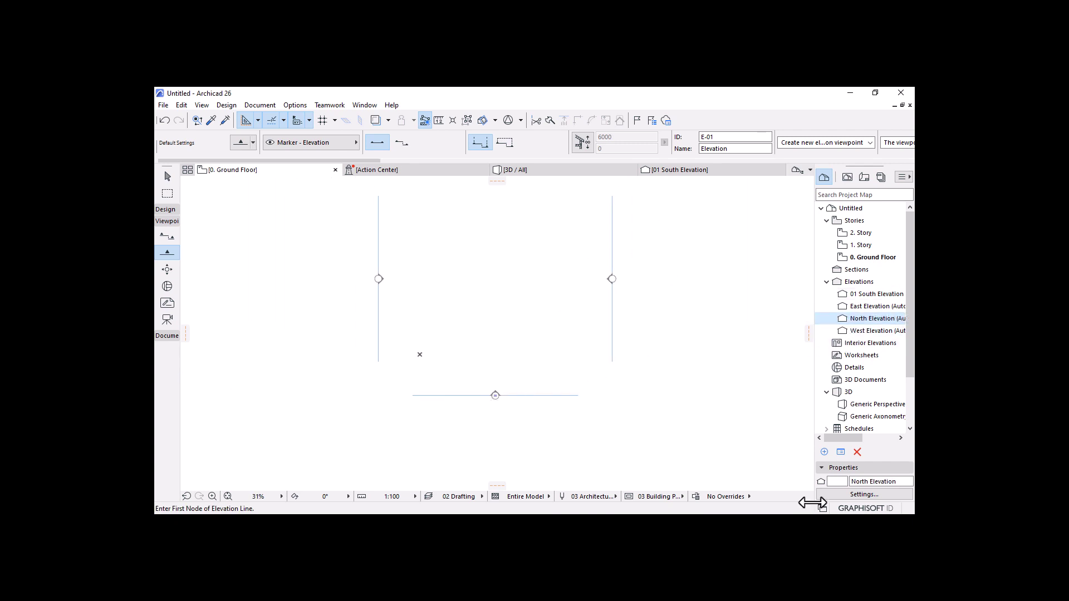
pyautogui.click(840, 481)
pyautogui.write('03')
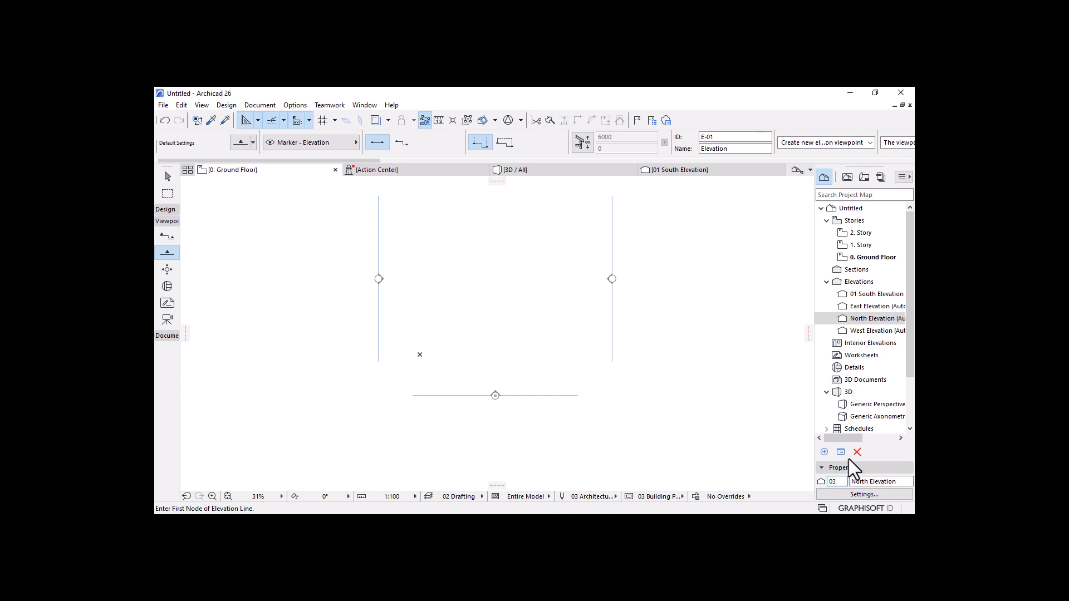
pyautogui.click(858, 308)
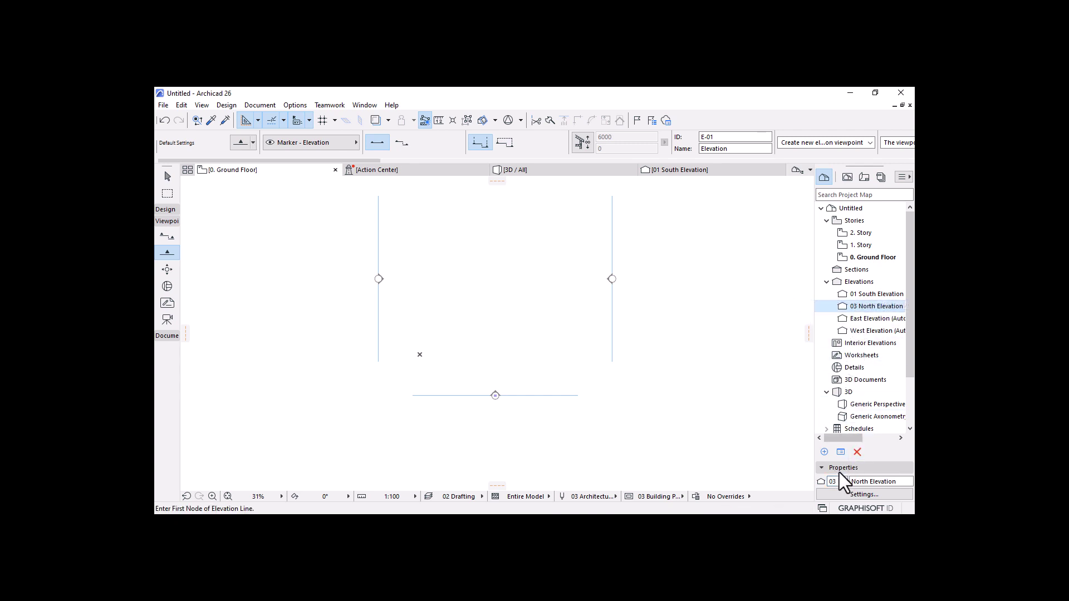
pyautogui.moveTo(840, 482); pyautogui.dragTo(807, 488)
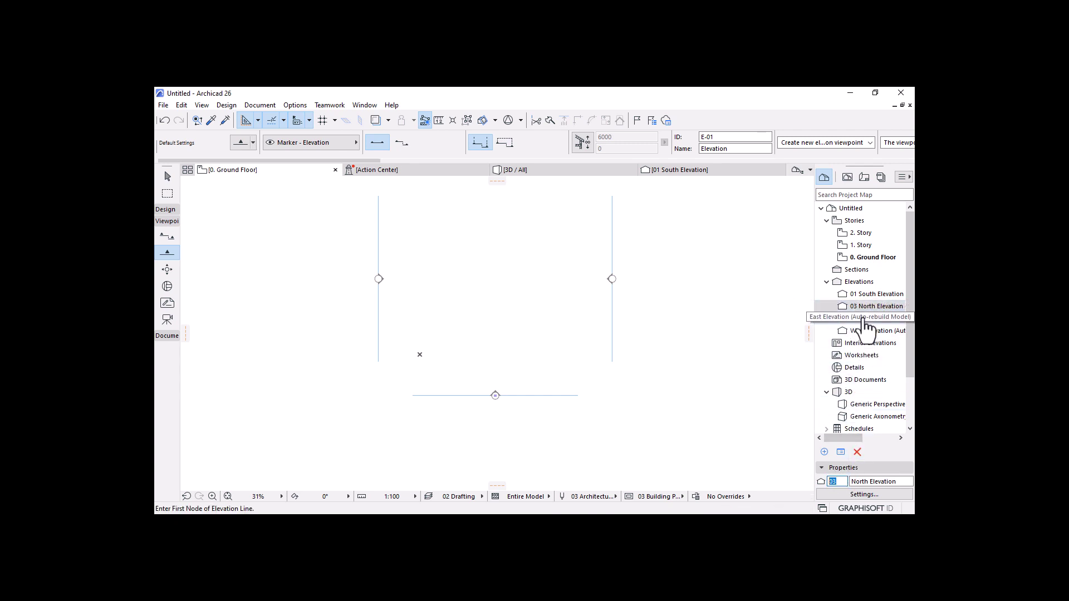
pyautogui.click(869, 319)
pyautogui.click(834, 486)
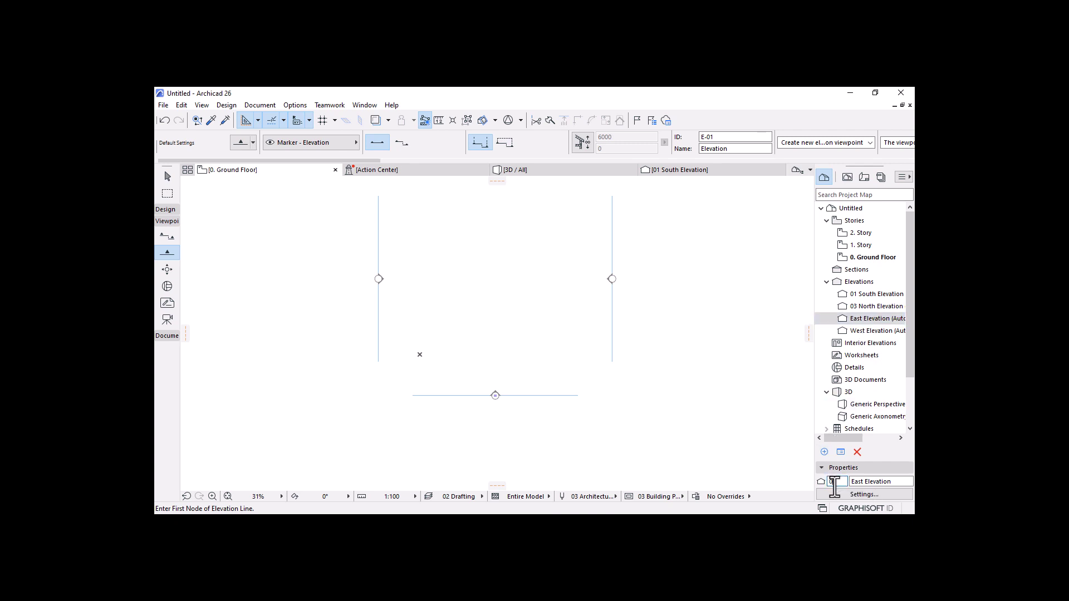
pyautogui.write('04')
# Step: Set the West Elevation's reference ID to 04
pyautogui.click(865, 330)
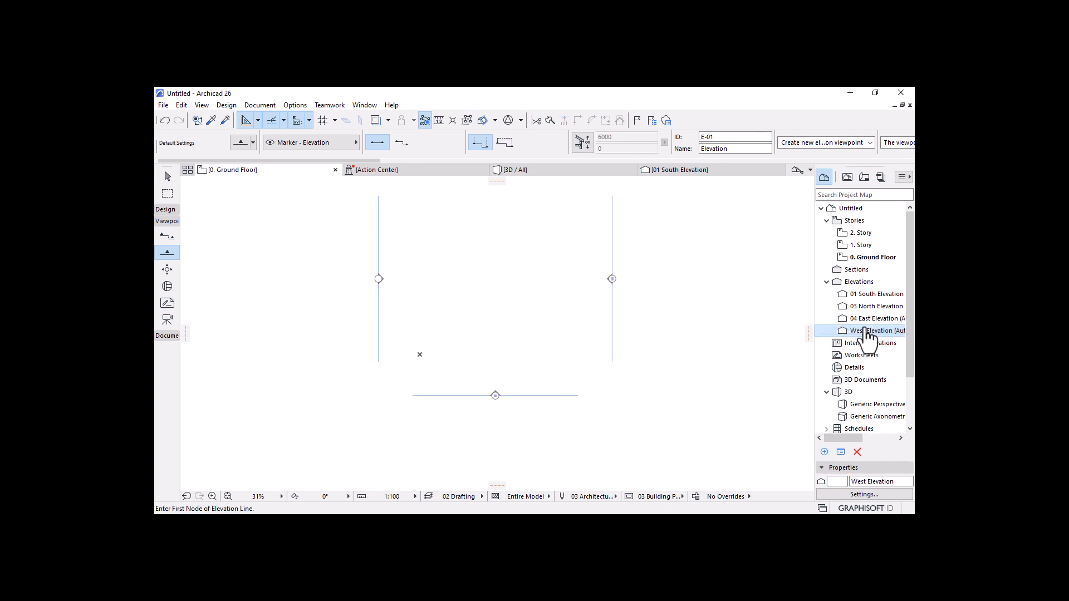
pyautogui.click(834, 482)
pyautogui.write('04')
# Step: Set the East Elevation's reference ID to 03
pyautogui.click(862, 319)
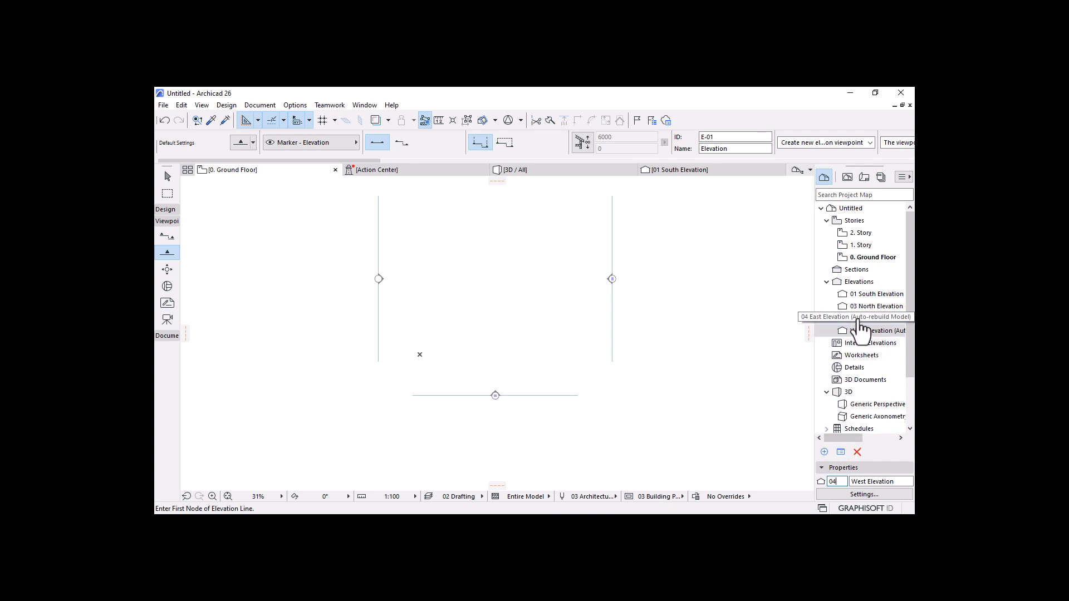
pyautogui.click(834, 482)
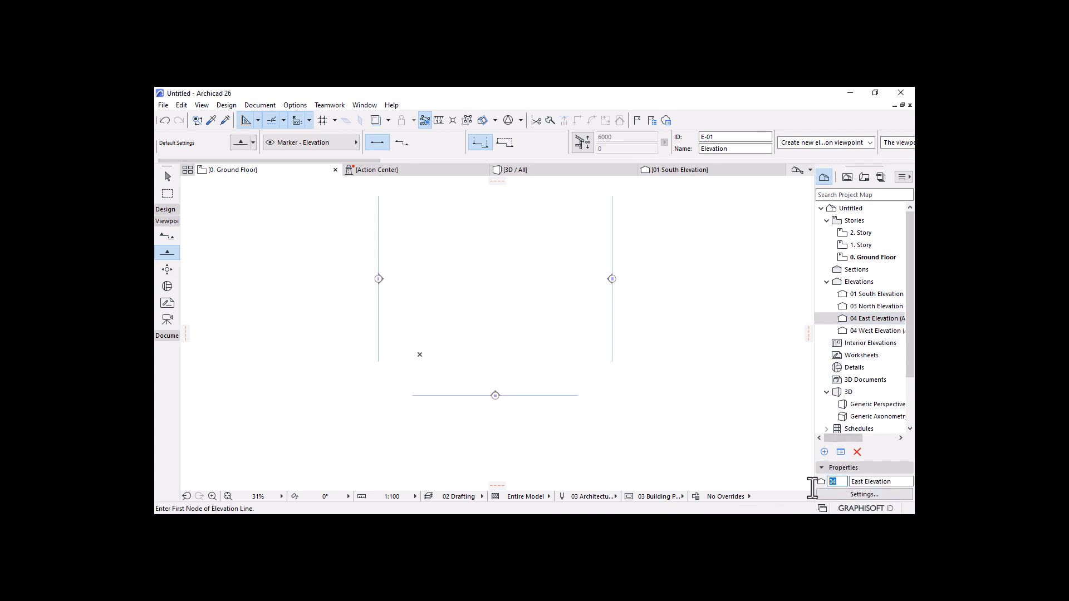
pyautogui.write('03')
# Step: Set the North Elevation's reference ID to 02
pyautogui.scroll(5, 566, 294)
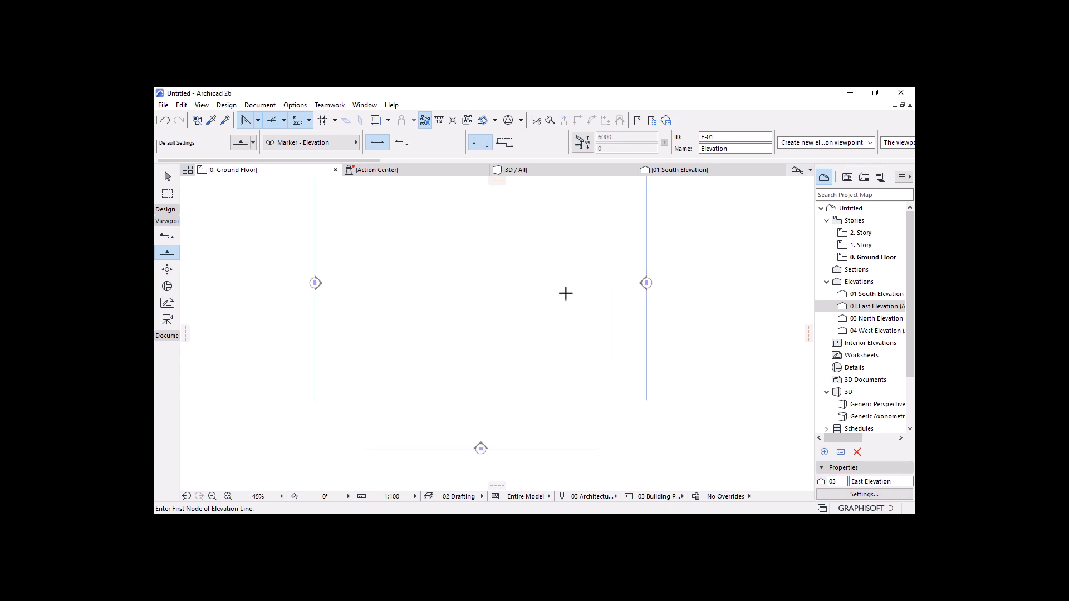
pyautogui.scroll(-3, 646, 301)
pyautogui.scroll(-1, 509, 409)
pyautogui.scroll(3, 536, 422)
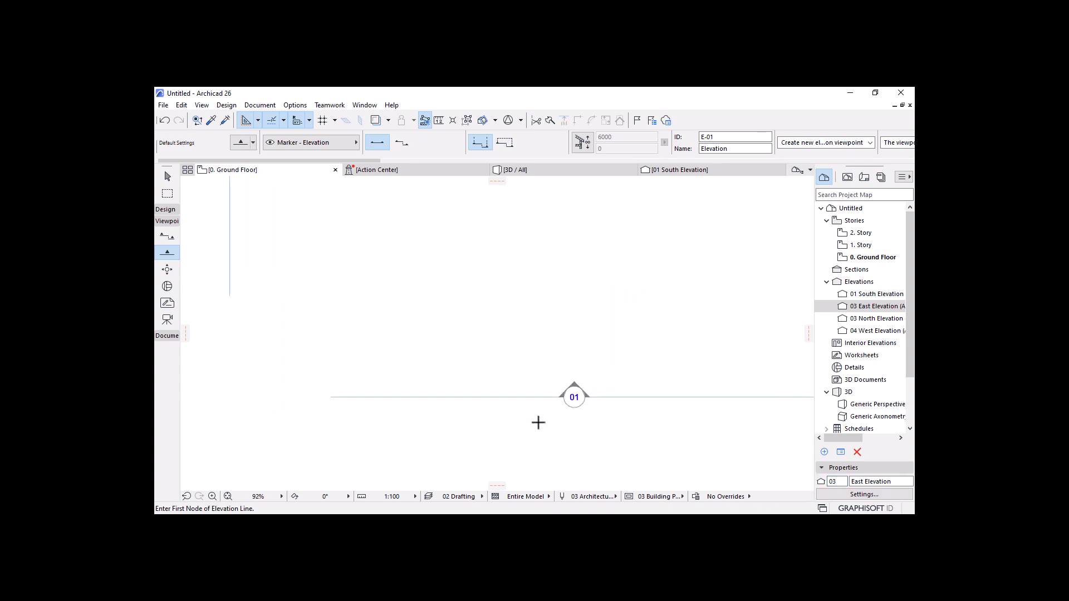
pyautogui.scroll(-3, 368, 222)
pyautogui.scroll(4, 428, 308)
pyautogui.scroll(-6, 428, 308)
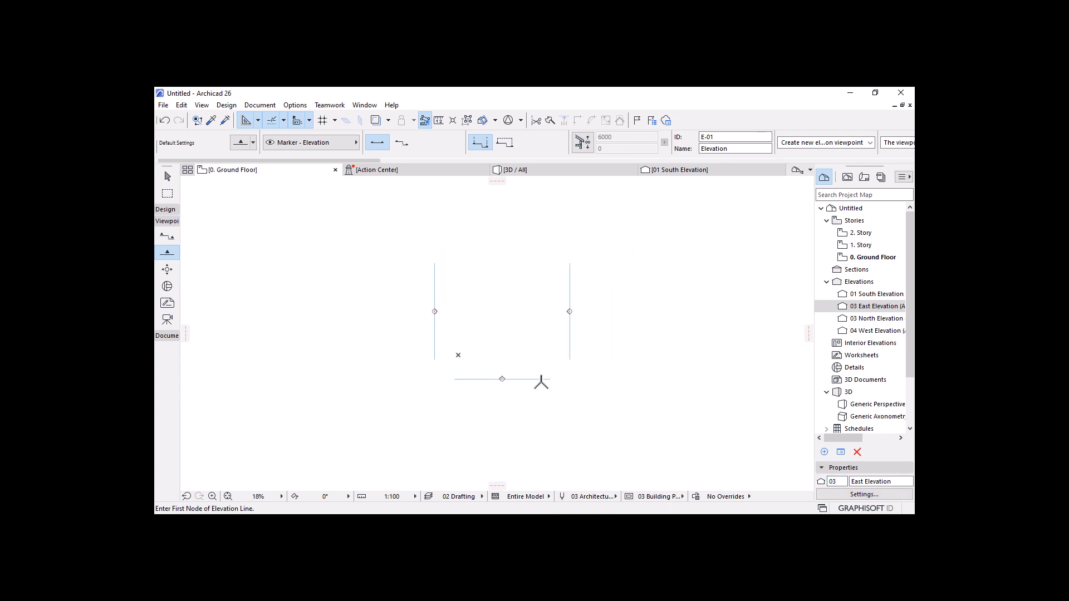
pyautogui.click(872, 319)
pyautogui.moveTo(840, 483); pyautogui.dragTo(676, 499)
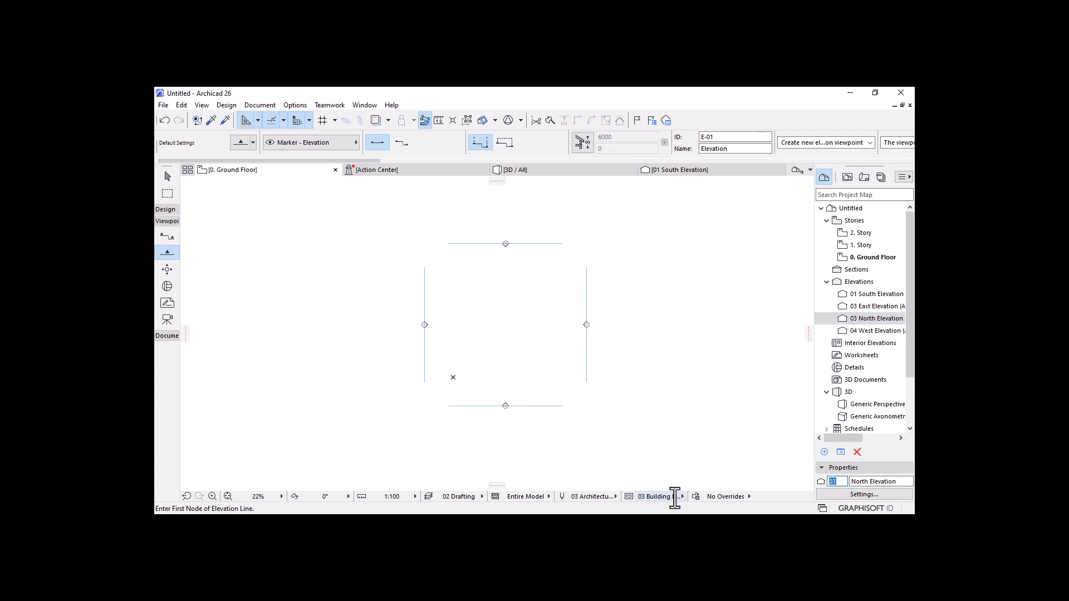
pyautogui.write('02')
pyautogui.click(476, 323)
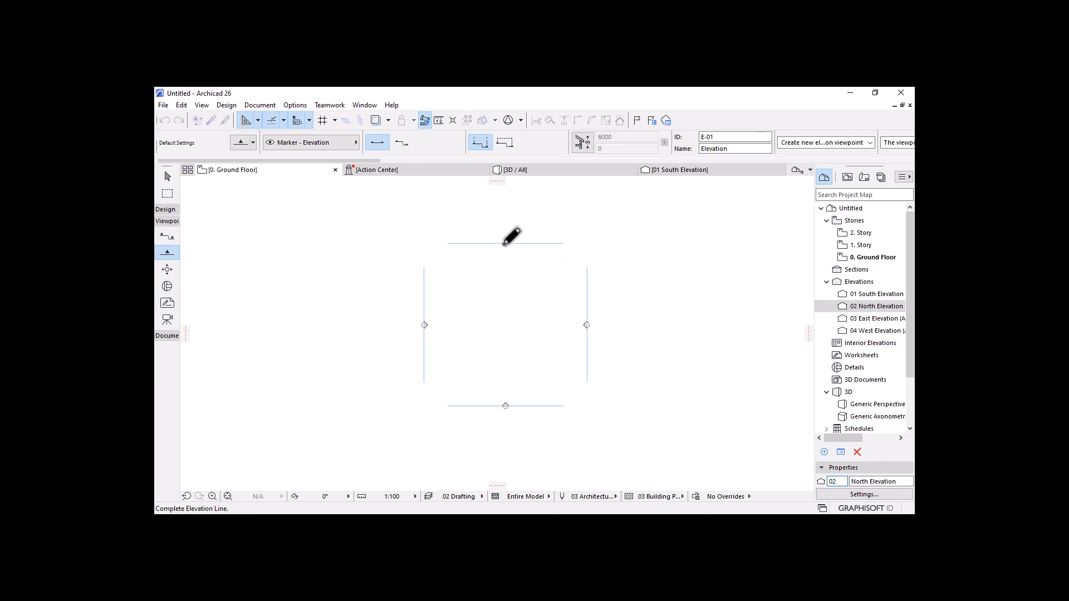
# Step: Check the numbers on the elevation markers around the plan and cancel the stray elevation line
pyautogui.scroll(5, 511, 240)
pyautogui.scroll(-3, 508, 280)
pyautogui.scroll(4, 657, 428)
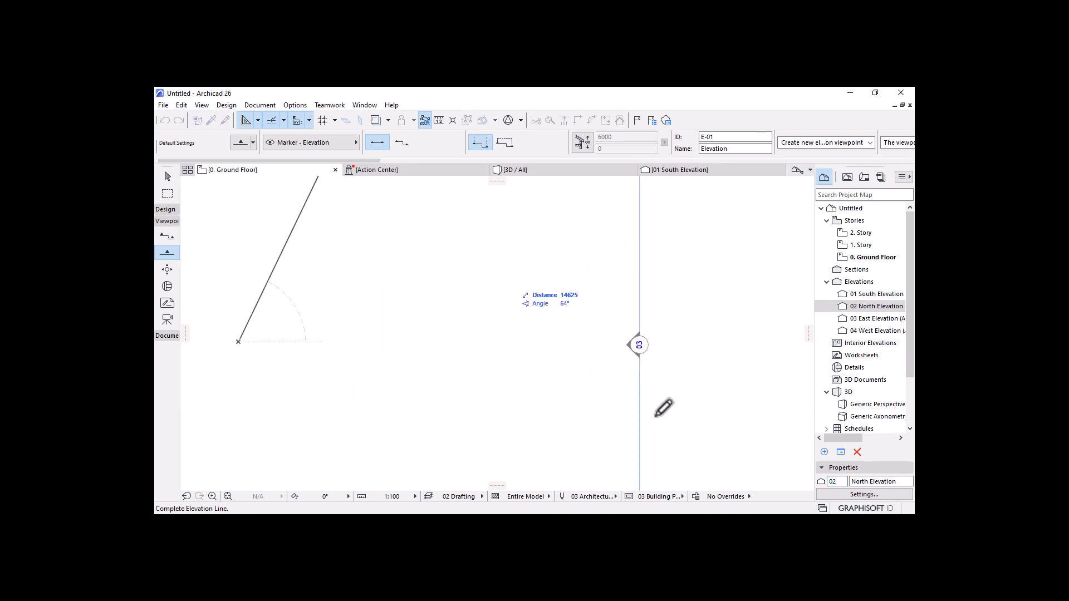
pyautogui.scroll(-6, 656, 417)
pyautogui.scroll(3, 569, 489)
pyautogui.scroll(-3, 635, 457)
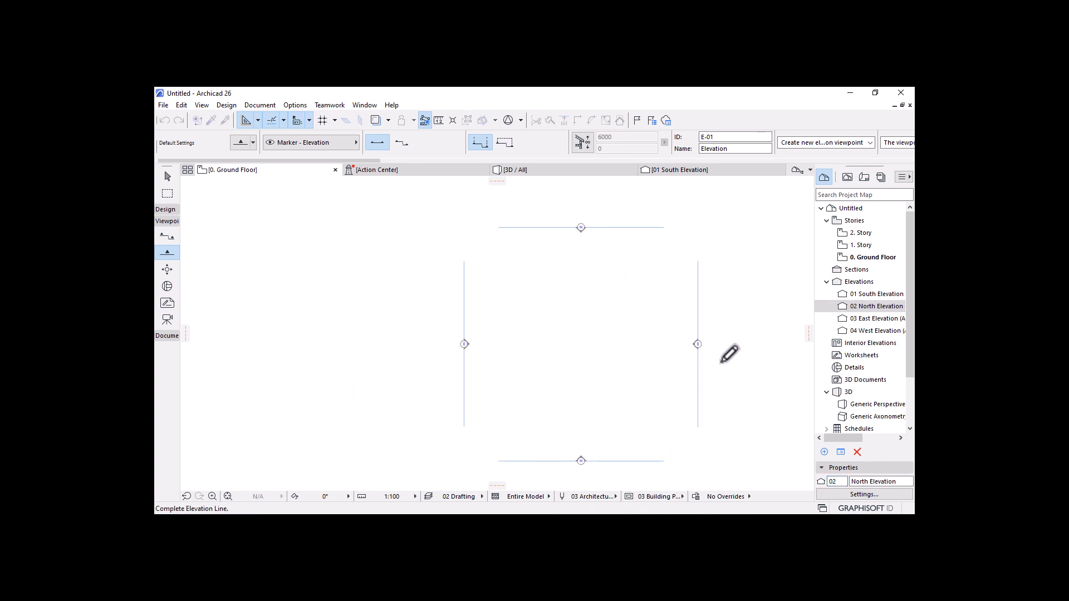
pyautogui.press('Escape')
pyautogui.press('Escape')
# Step: Set the East Elevation's reference ID to 02
pyautogui.click(867, 318)
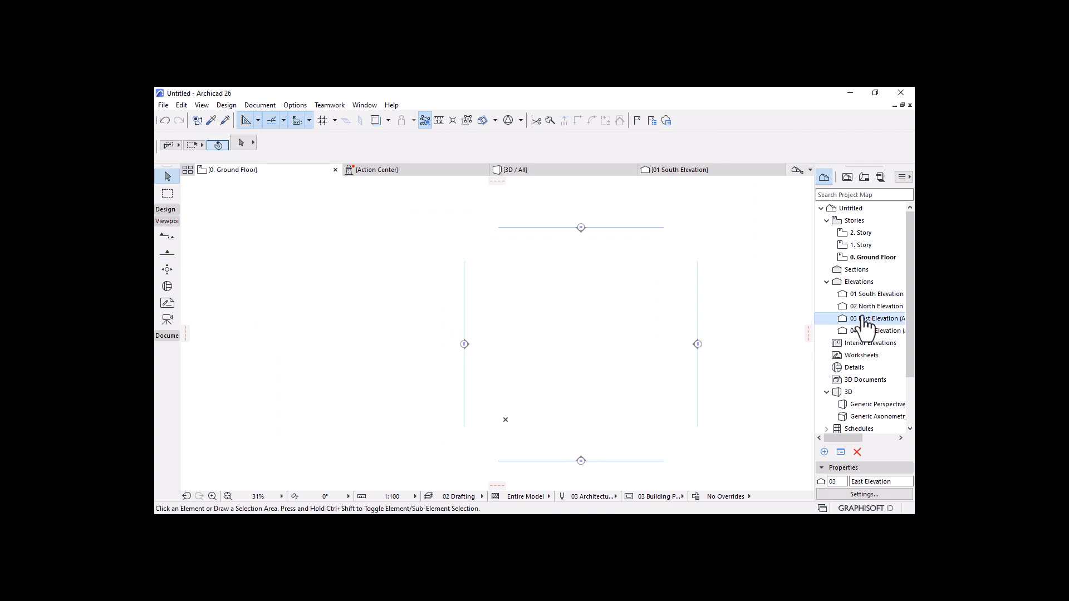
pyautogui.scroll(4, 704, 350)
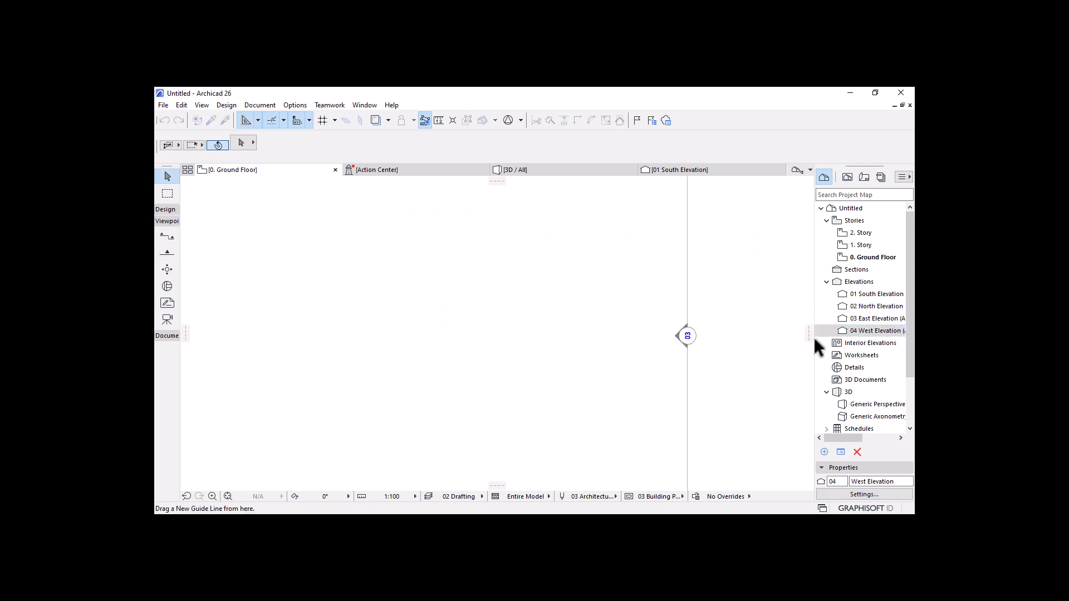
pyautogui.click(833, 483)
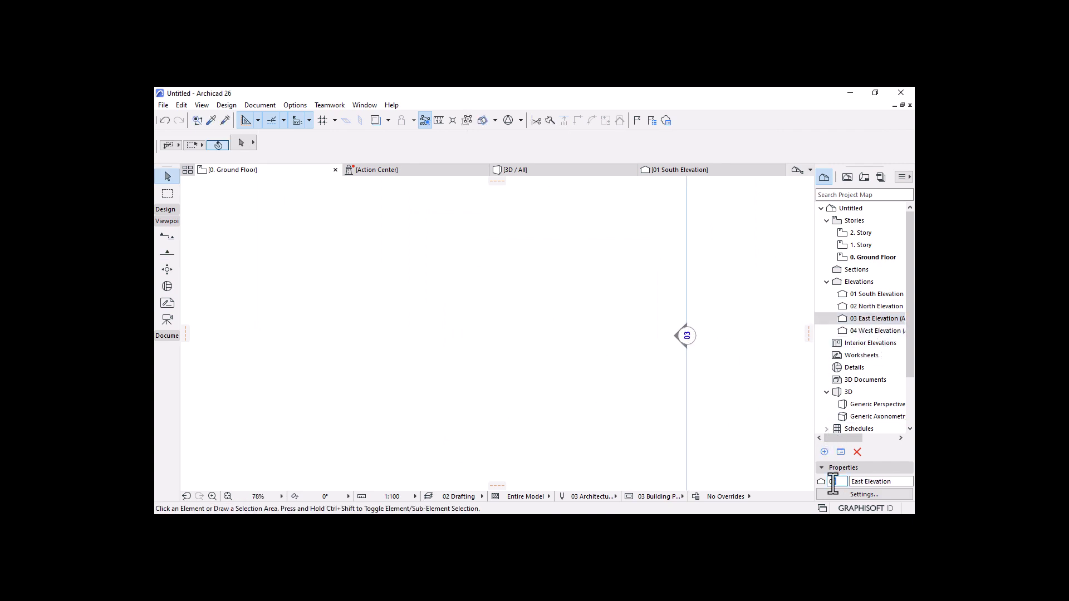
pyautogui.write('02')
pyautogui.press('Return')
# Step: Examine the marker numbers on the south, east, north and west elevation lines to verify their numbering order
pyautogui.scroll(-5, 690, 350)
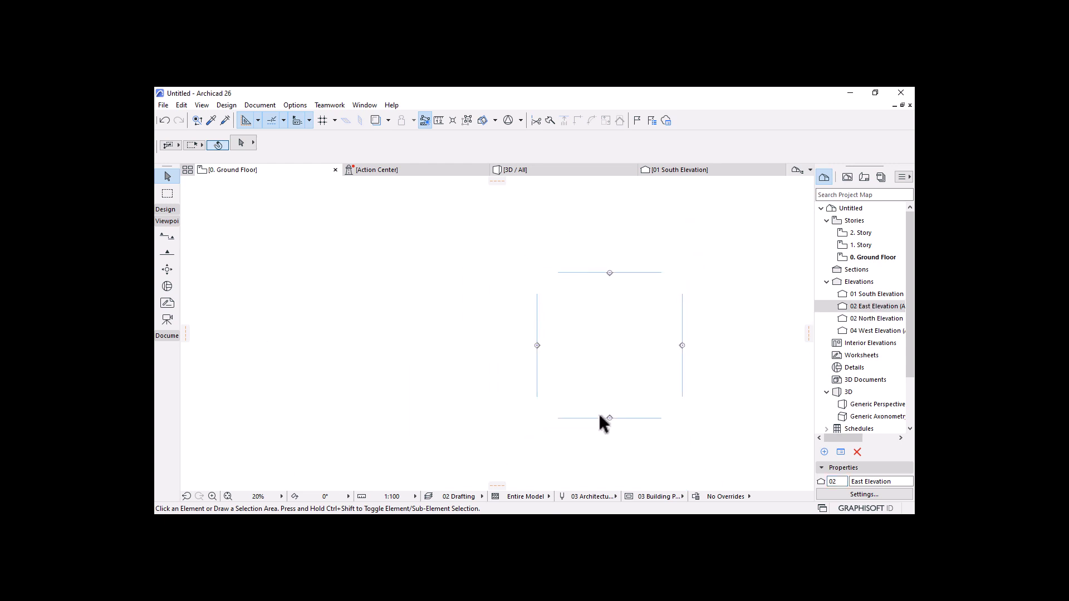
pyautogui.scroll(4, 568, 429)
pyautogui.scroll(-3, 533, 442)
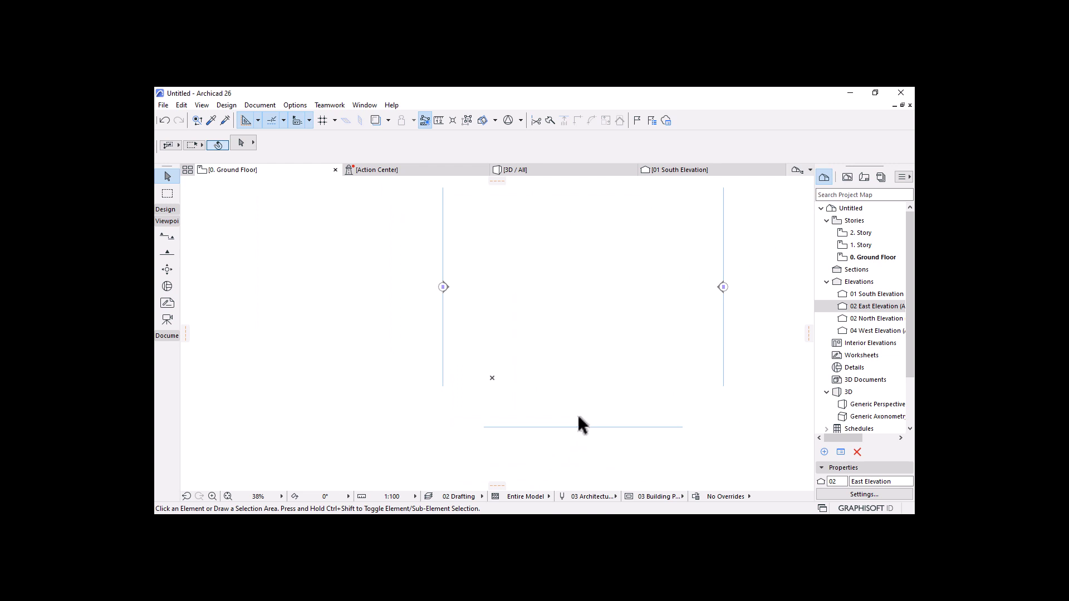
pyautogui.scroll(5, 564, 440)
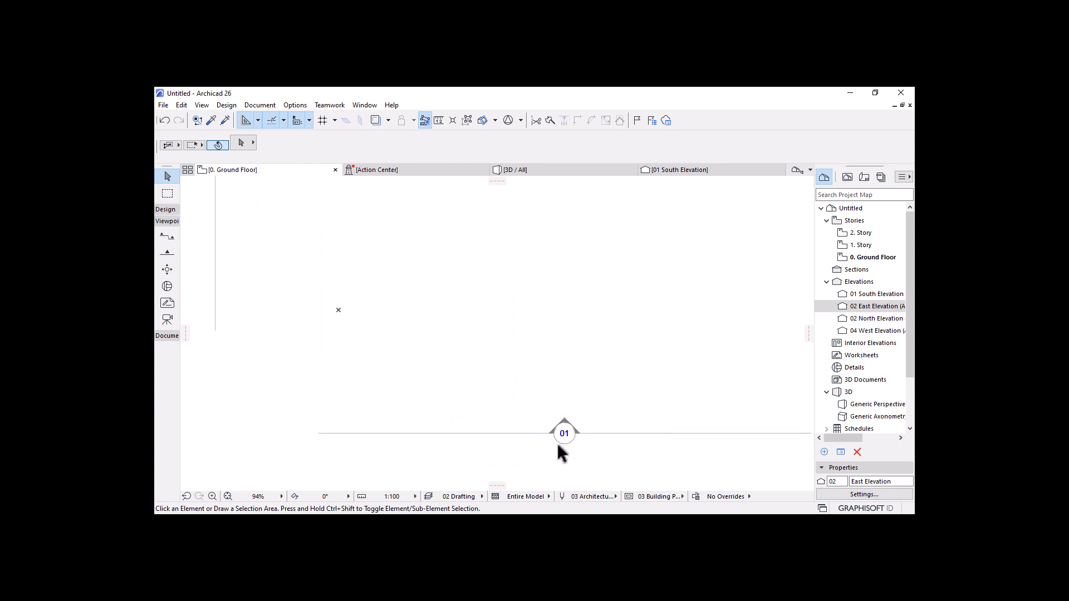
pyautogui.scroll(-6, 559, 445)
pyautogui.scroll(6, 655, 350)
pyautogui.scroll(-4, 668, 397)
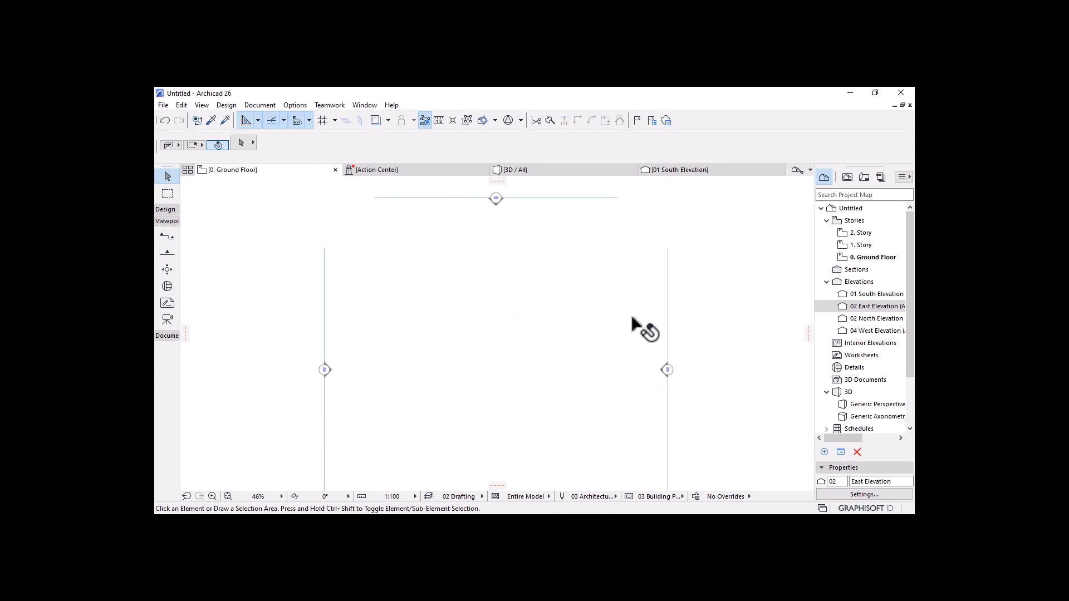
pyautogui.scroll(4, 478, 226)
pyautogui.scroll(-3, 587, 220)
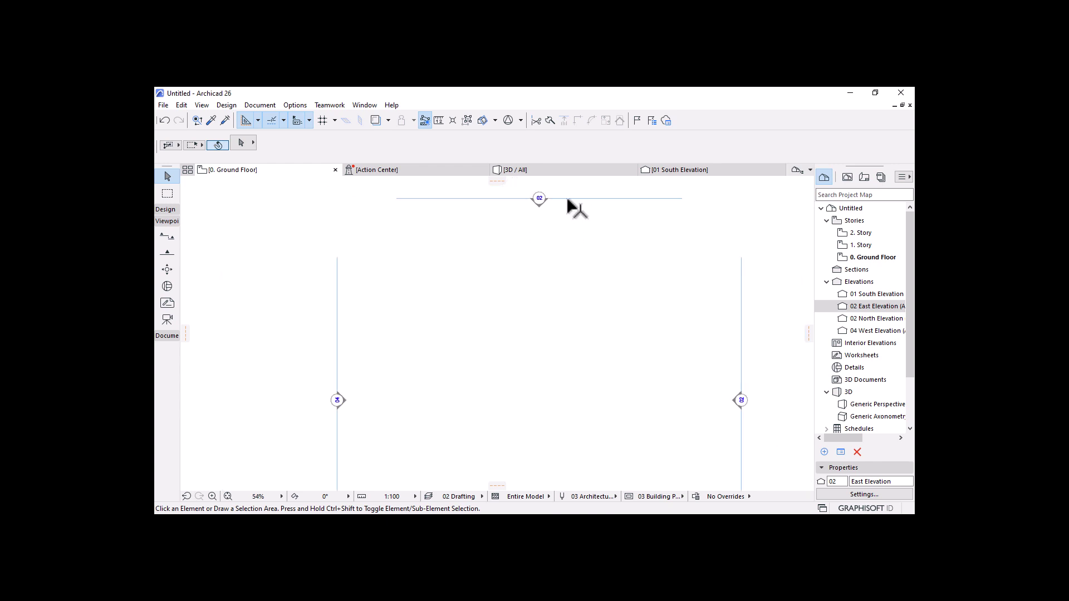
# Step: Set the North Elevation's reference ID to 03 and check the renumbered markers around the plan
pyautogui.click(872, 319)
pyautogui.click(843, 482)
pyautogui.press('BackSpace')
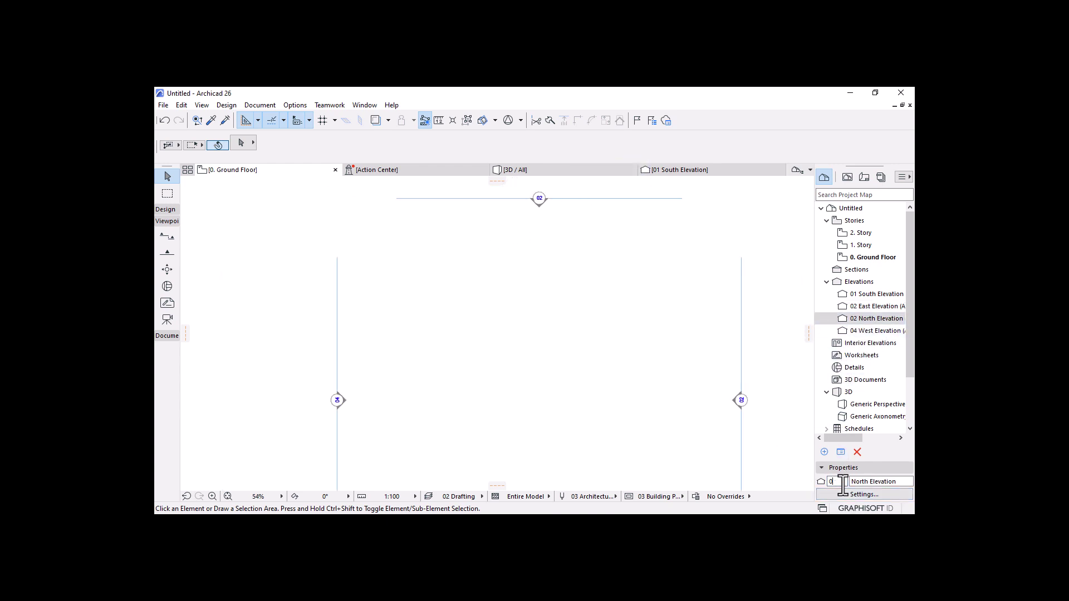
pyautogui.write('3')
pyautogui.press('Return')
pyautogui.scroll(-2, 582, 284)
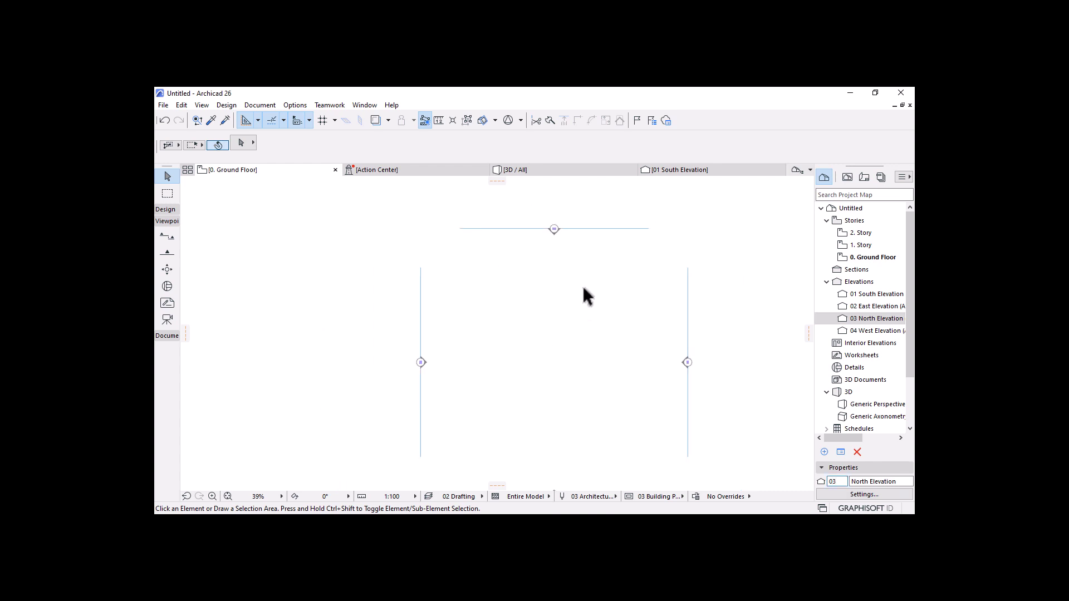
pyautogui.scroll(-1, 583, 284)
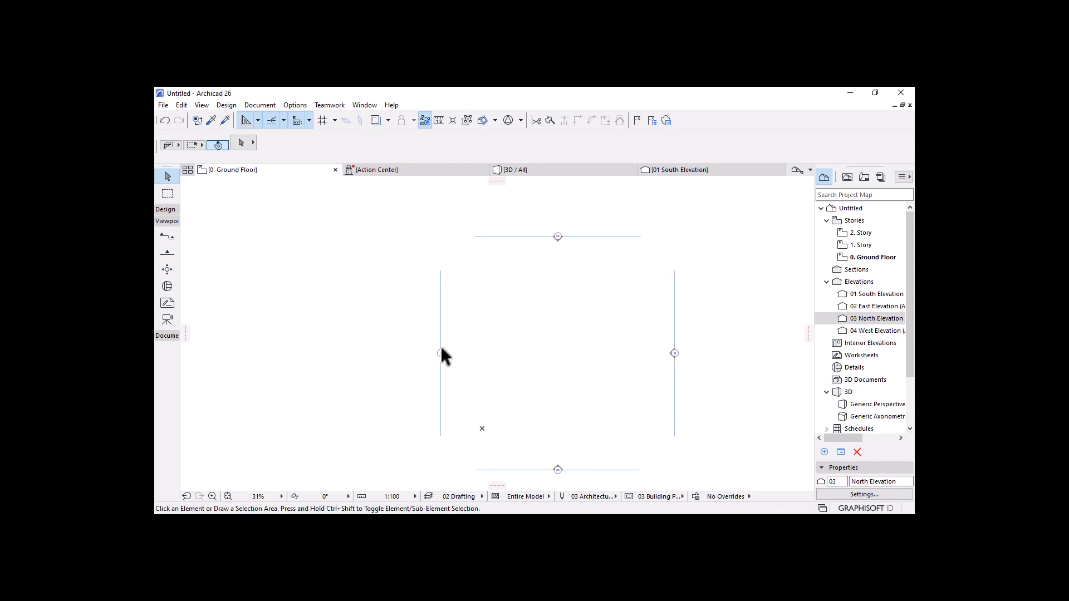
pyautogui.scroll(-2, 449, 315)
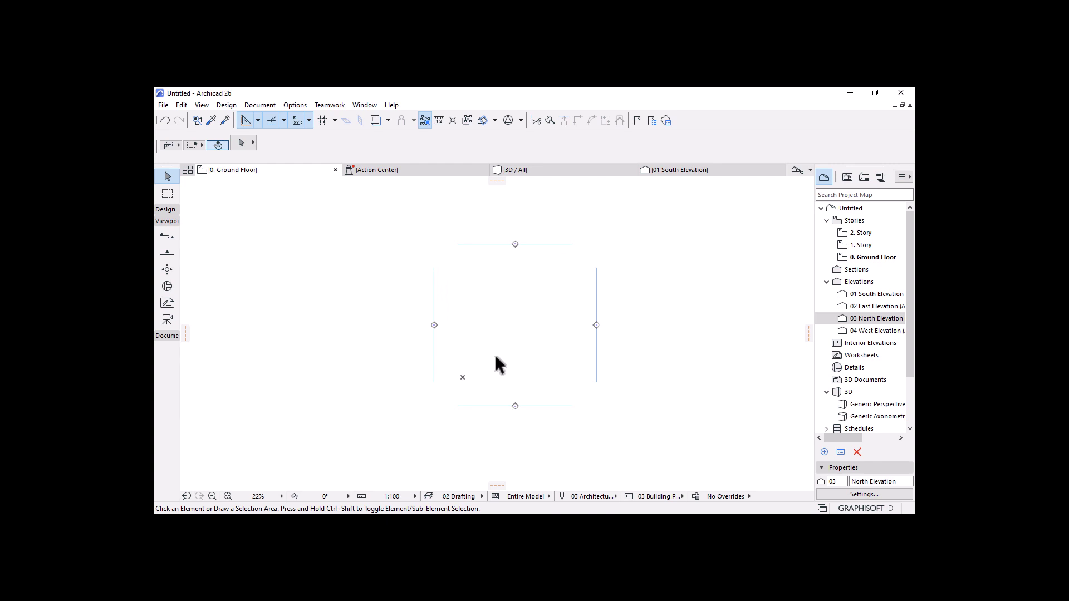
pyautogui.scroll(3, 496, 357)
pyautogui.scroll(2, 668, 422)
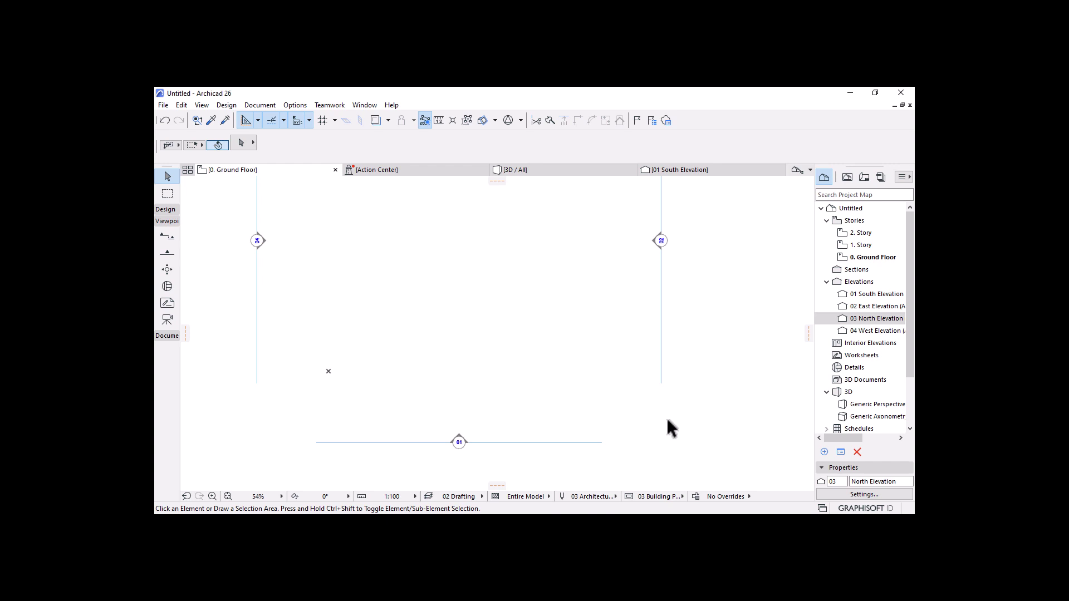
pyautogui.scroll(-3, 667, 419)
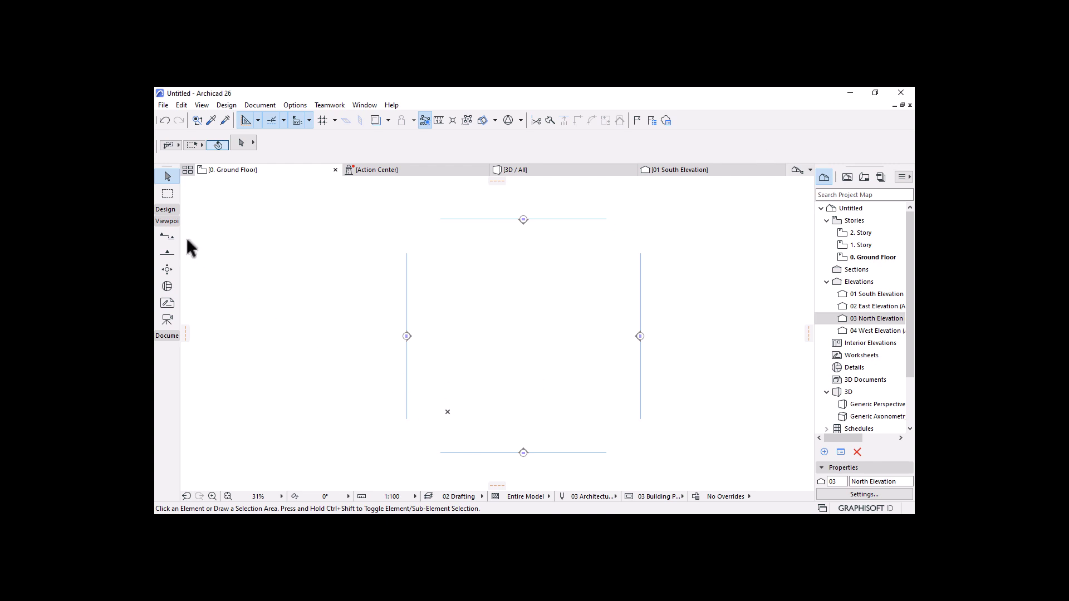
# Step: Activate the Wall tool and look through its available default settings
pyautogui.click(165, 221)
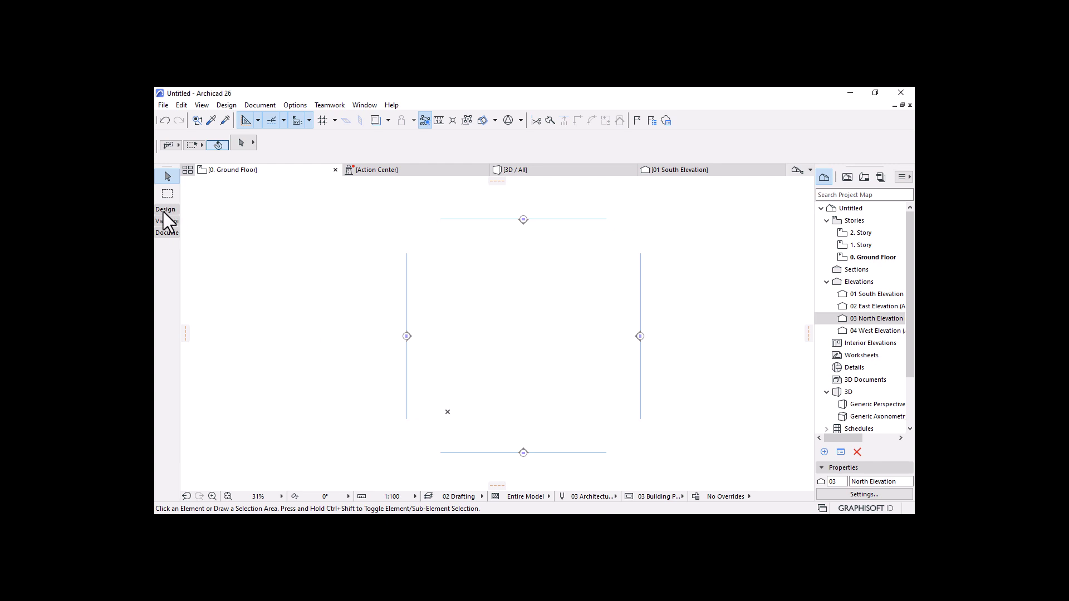
pyautogui.click(165, 210)
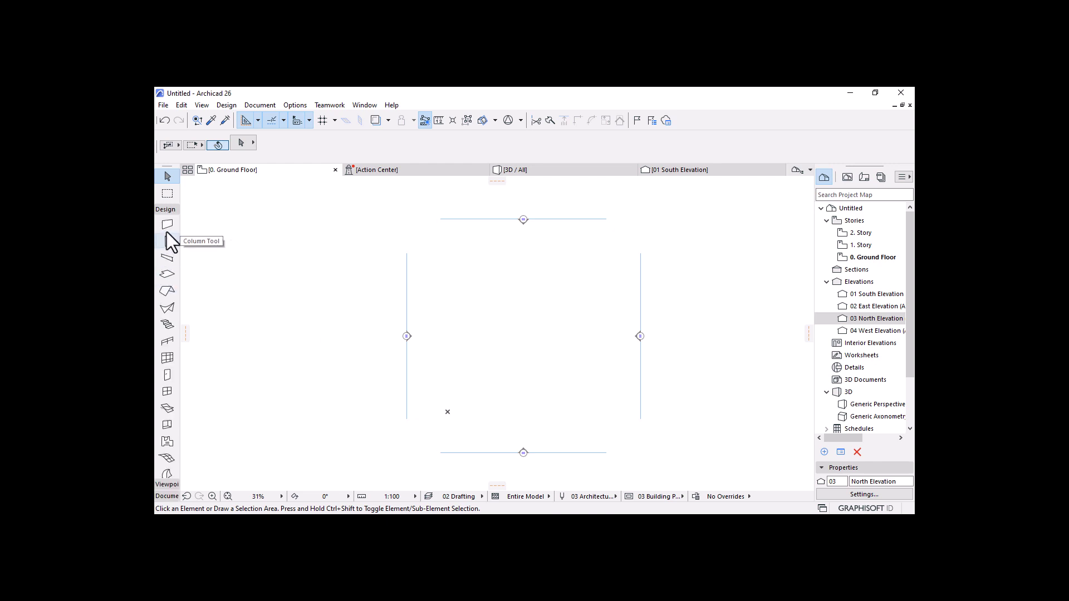
pyautogui.click(167, 225)
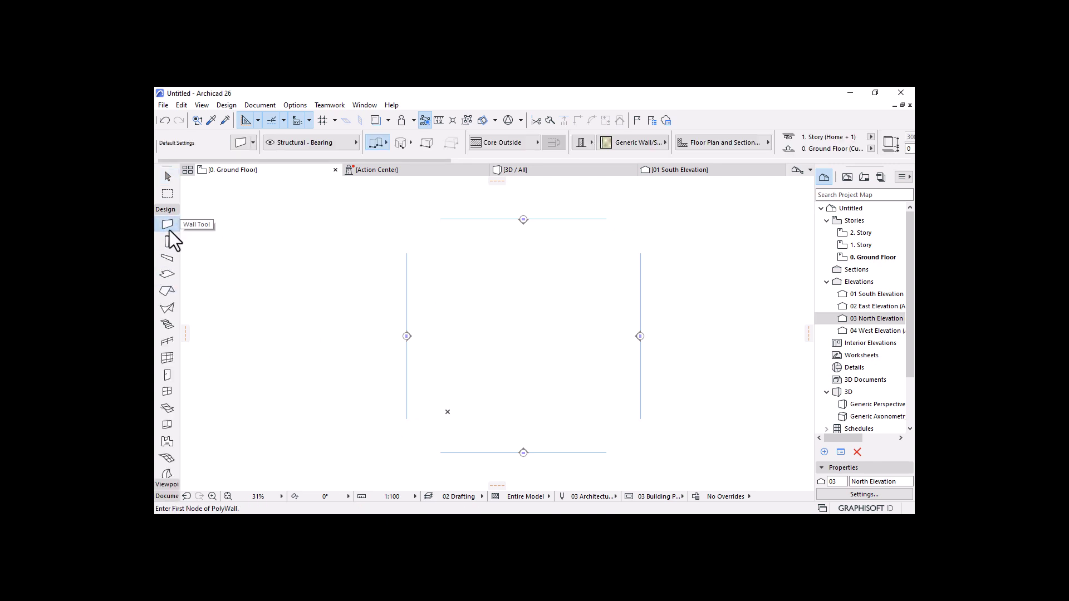
pyautogui.scroll(-1, 256, 143)
pyautogui.scroll(-14, 257, 143)
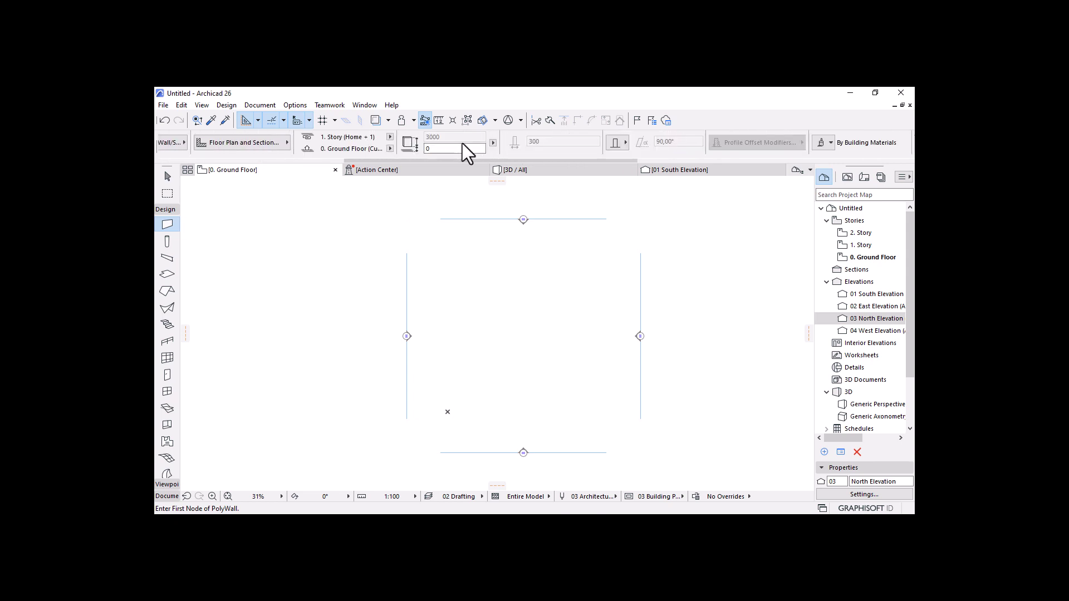
pyautogui.scroll(16, 468, 143)
pyautogui.scroll(-3, 468, 143)
pyautogui.scroll(-15, 468, 142)
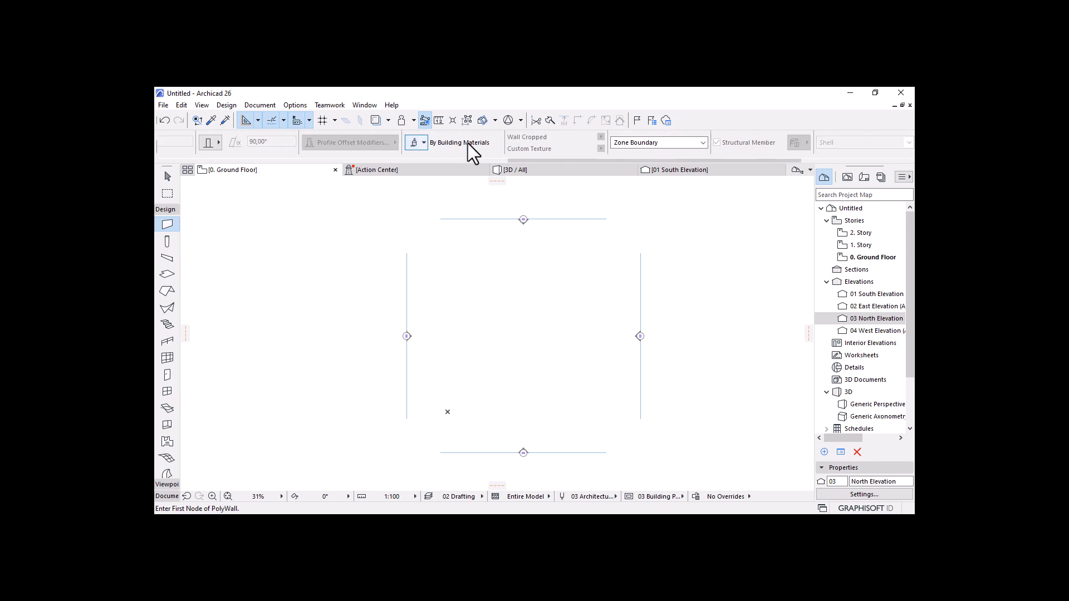
pyautogui.scroll(14, 468, 142)
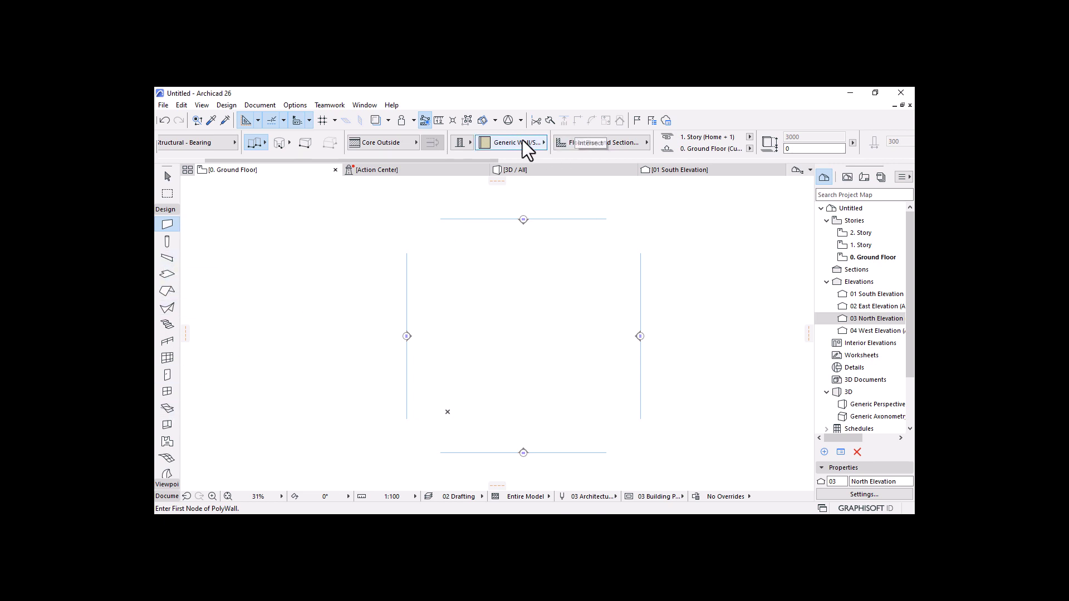
pyautogui.scroll(4, 506, 136)
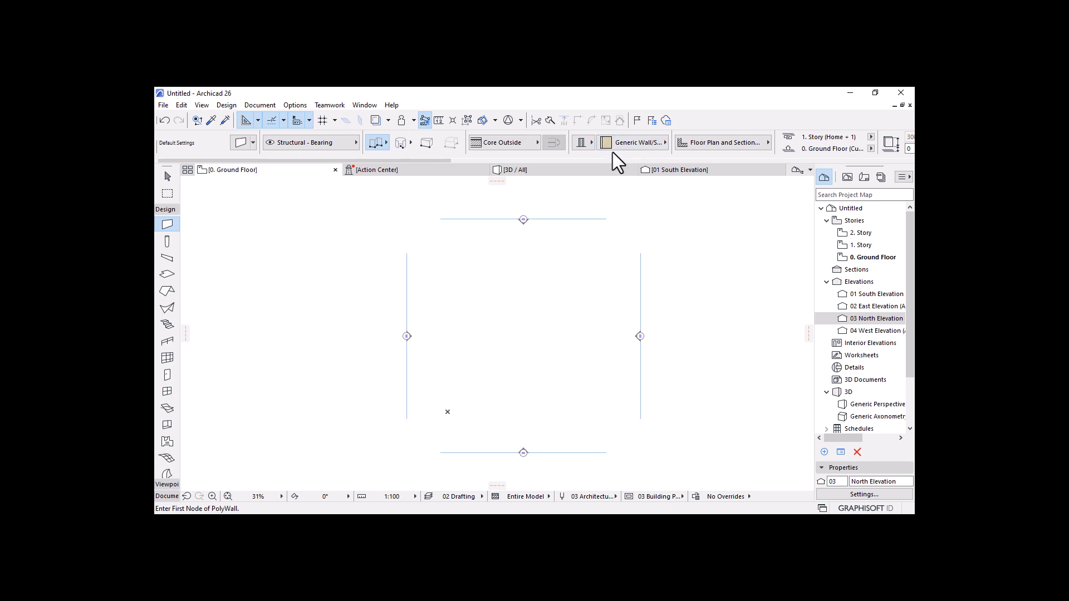
# Step: Set the default wall structure to Basic with the Brick - Structural building material
pyautogui.click(582, 143)
pyautogui.click(605, 141)
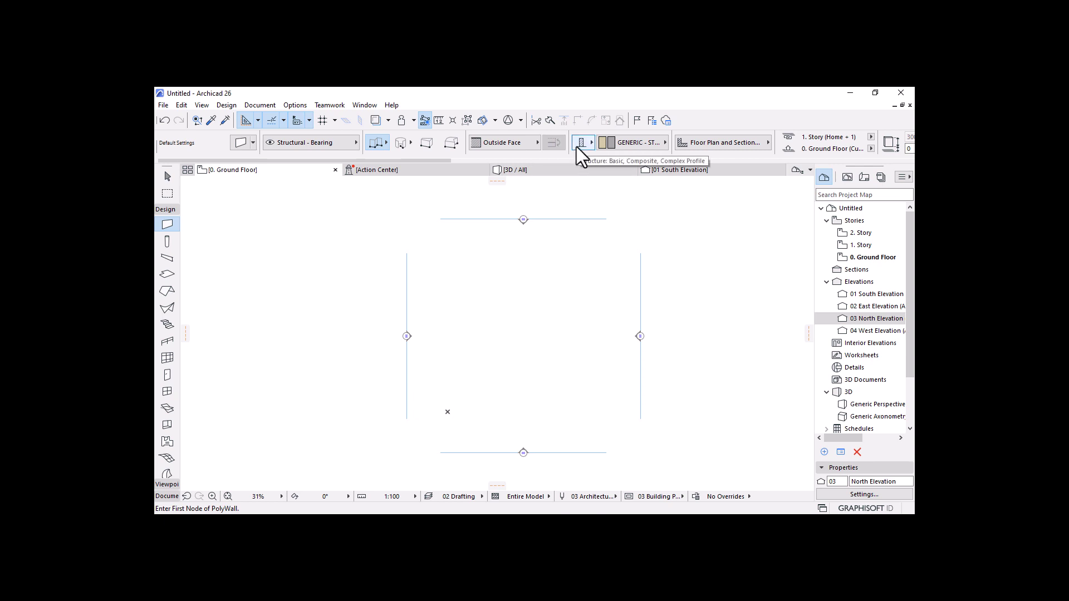
pyautogui.click(628, 143)
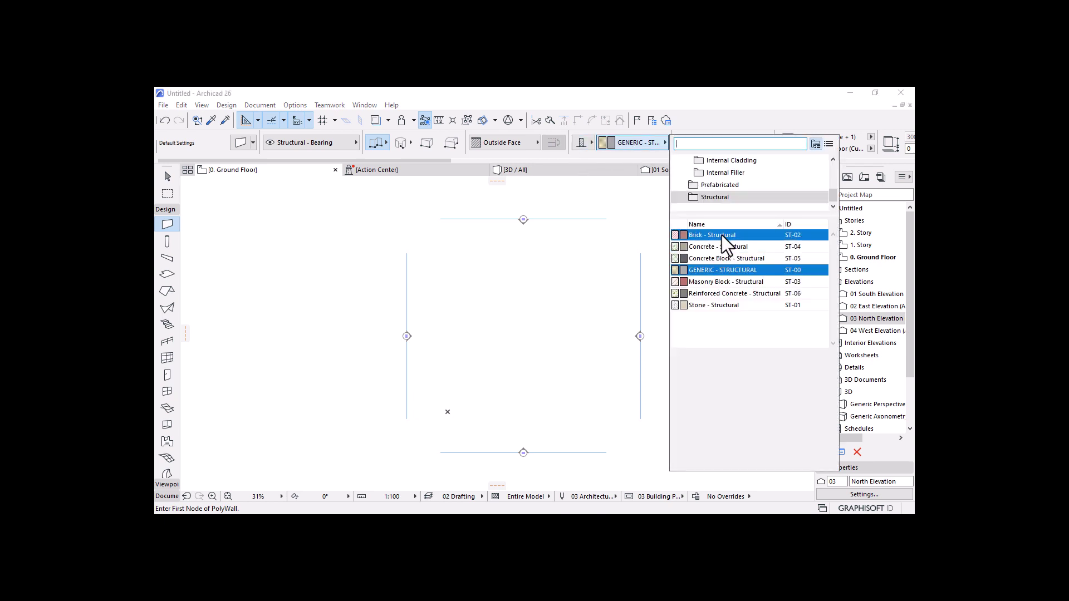
pyautogui.click(722, 235)
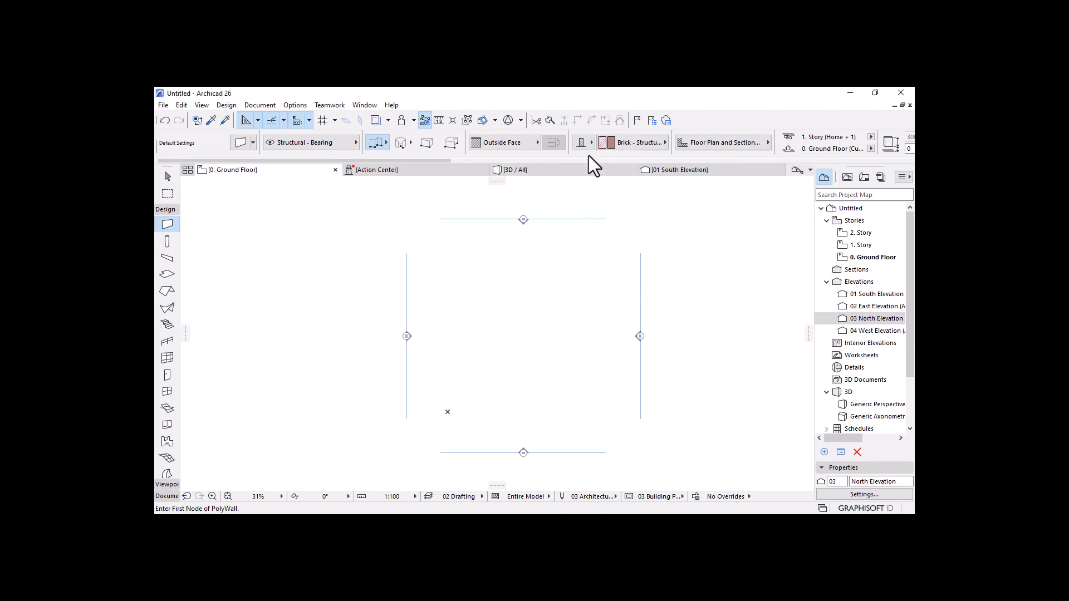
# Step: Review the wall thickness and the geometry and positioning options in the Wall Default Settings
pyautogui.scroll(-1, 580, 142)
pyautogui.scroll(-3, 580, 142)
pyautogui.scroll(-5, 599, 138)
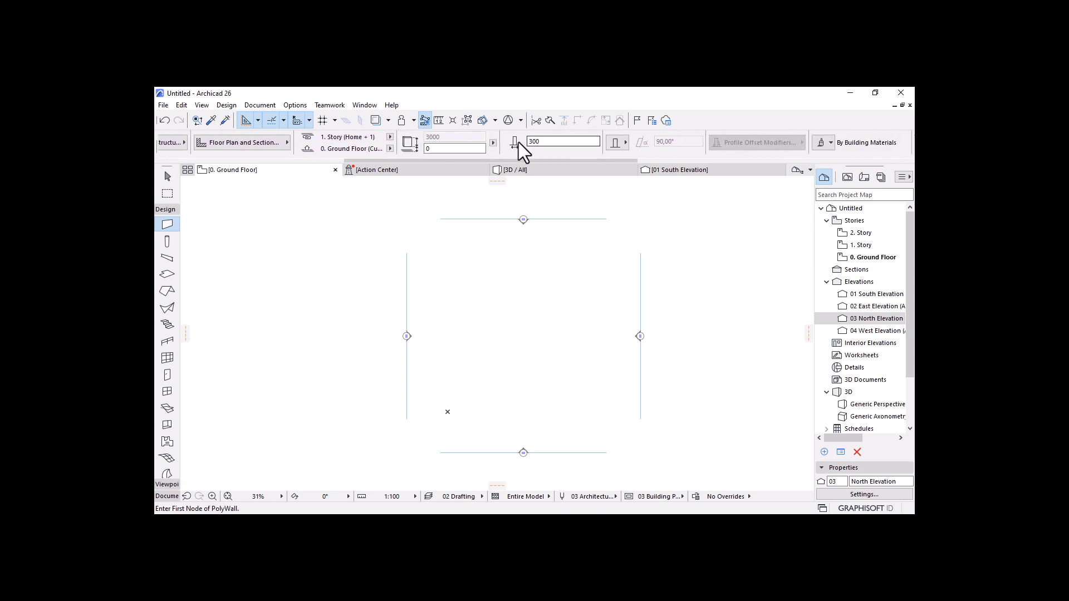
pyautogui.doubleClick(534, 142)
pyautogui.scroll(5, 561, 143)
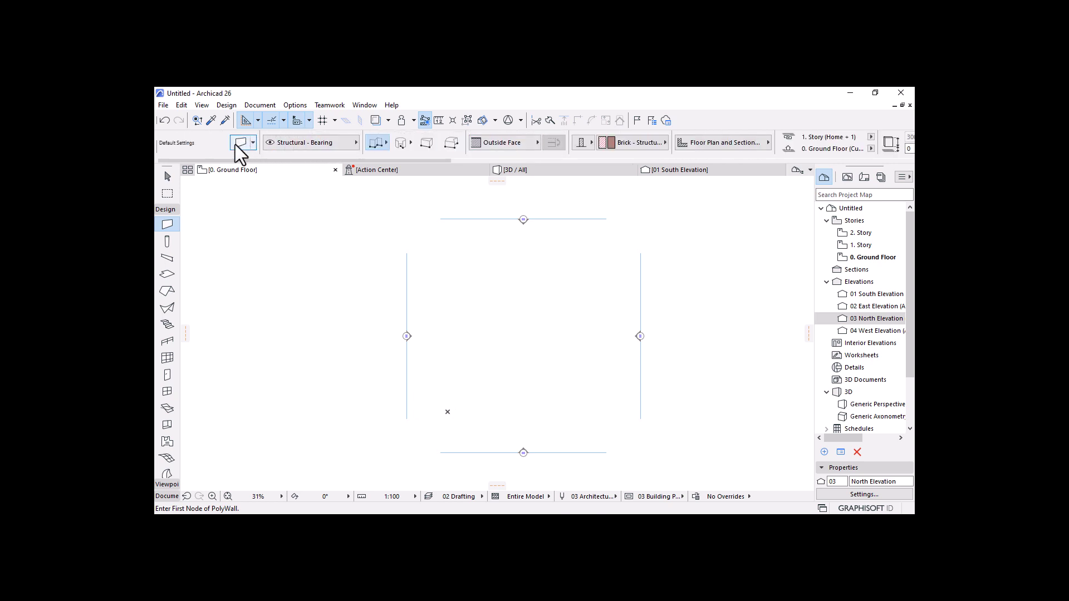
pyautogui.click(238, 143)
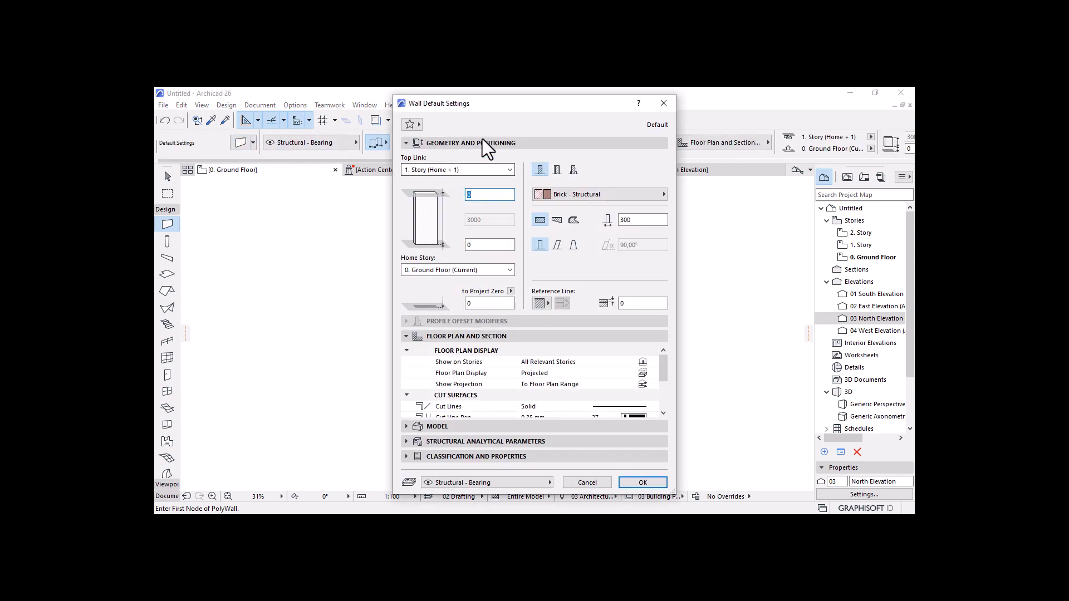
pyautogui.click(407, 337)
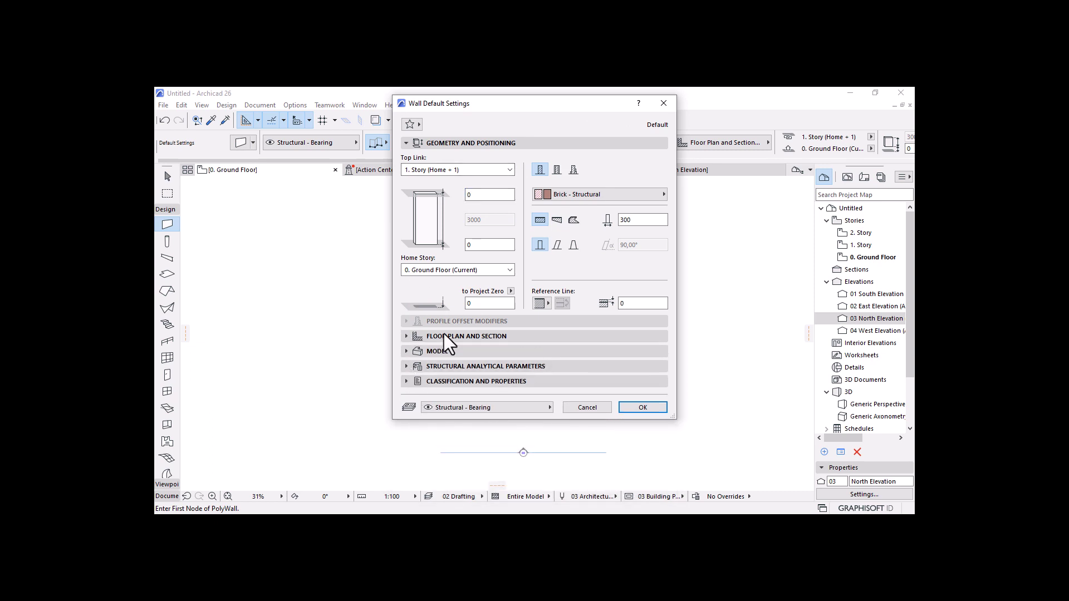
pyautogui.click(645, 409)
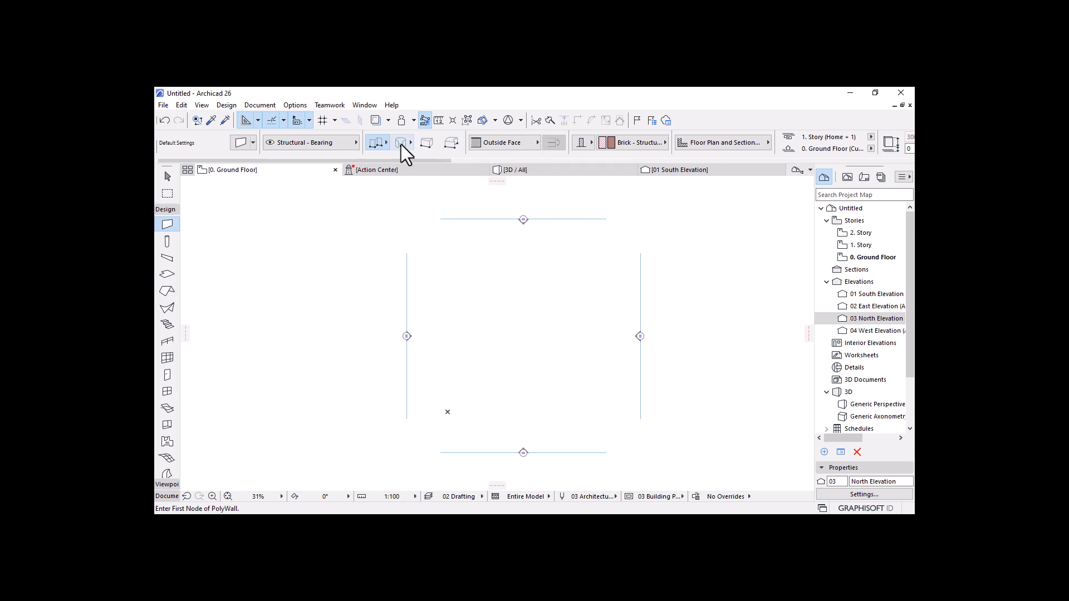
# Step: Choose the Chained geometry method for drawing straight walls
pyautogui.click(379, 144)
pyautogui.click(388, 143)
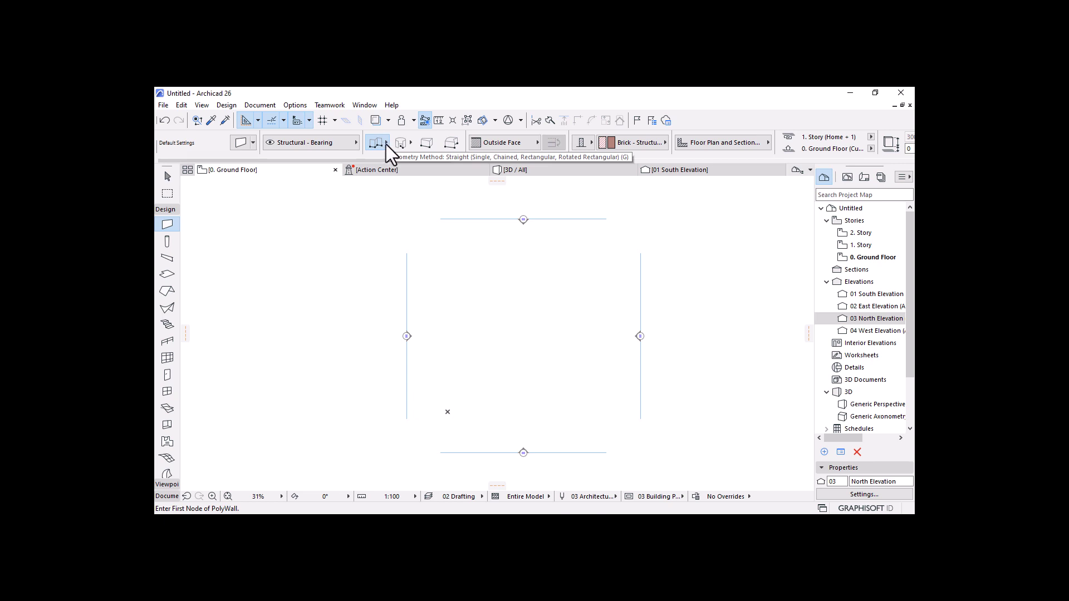
pyautogui.click(386, 143)
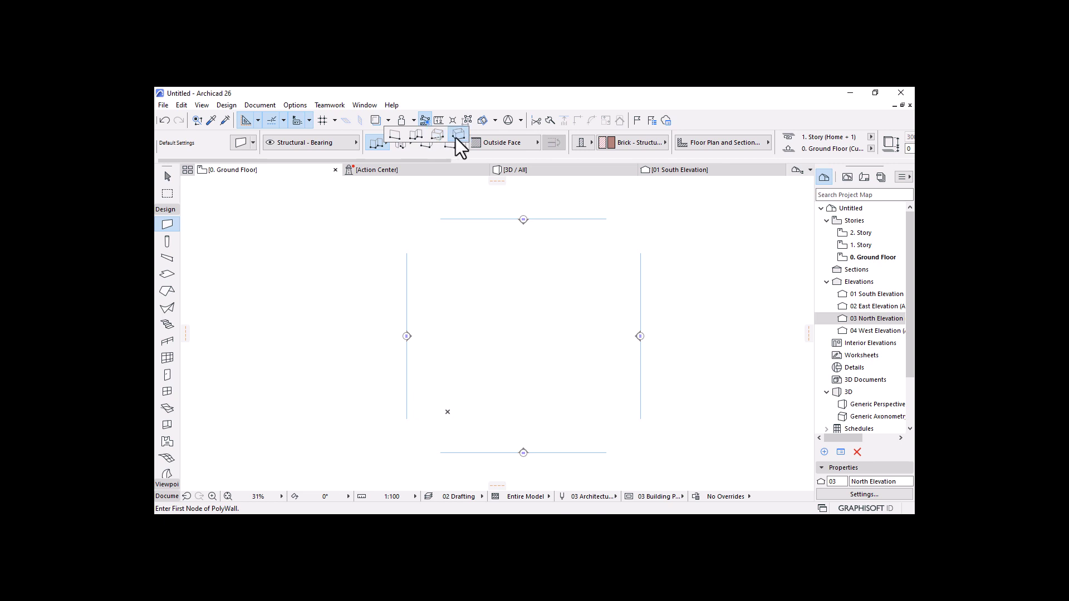
pyautogui.click(415, 138)
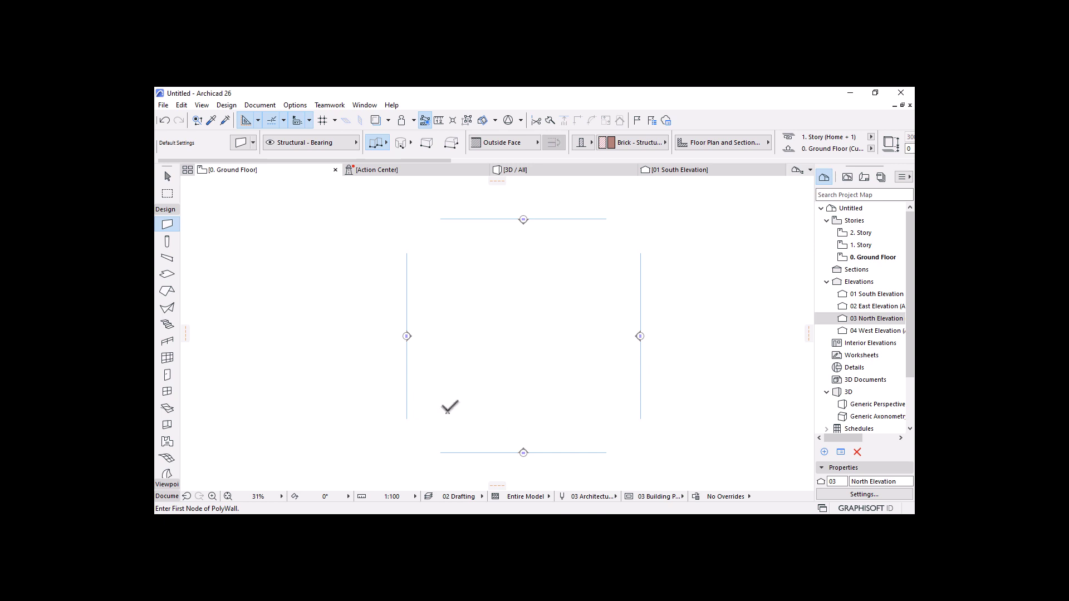
# Step: Draw a horizontal wall segment 7000 long rightward from the project origin, with the reference line set to Inside Face
pyautogui.click(448, 410)
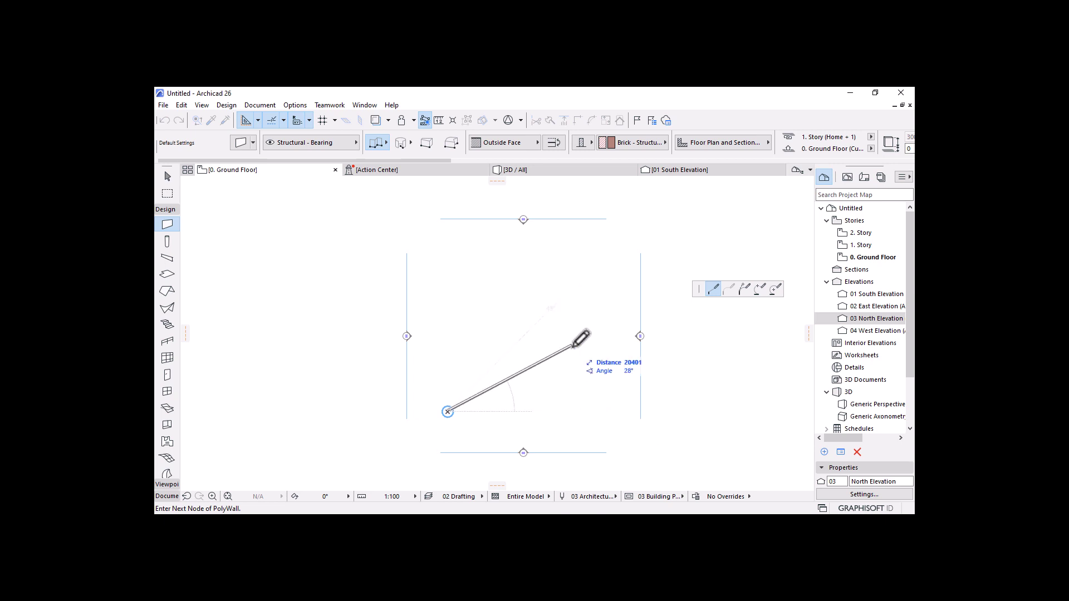
pyautogui.click(527, 143)
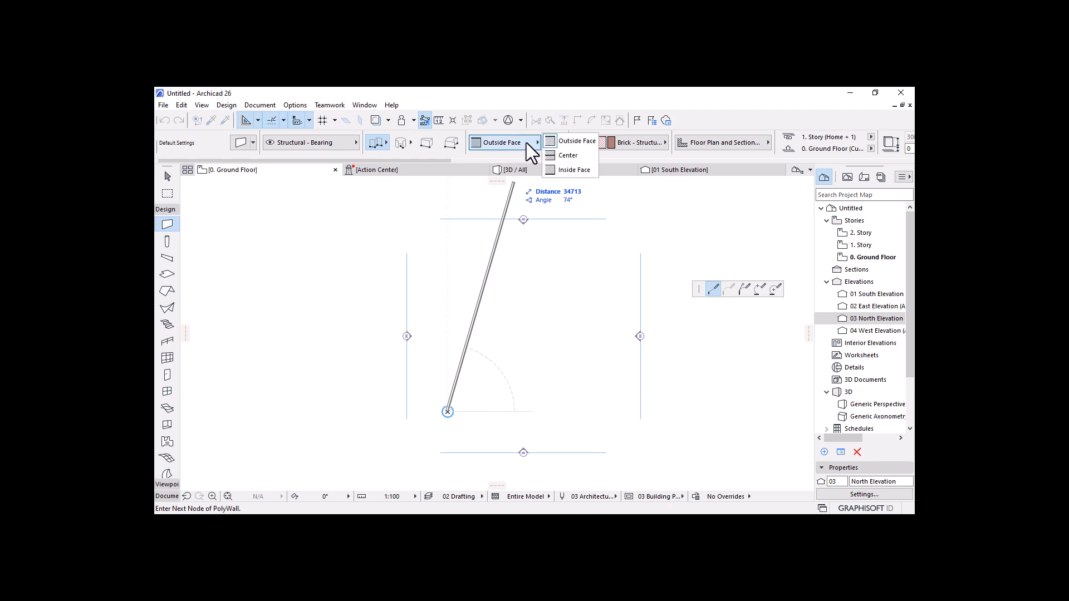
pyautogui.click(568, 171)
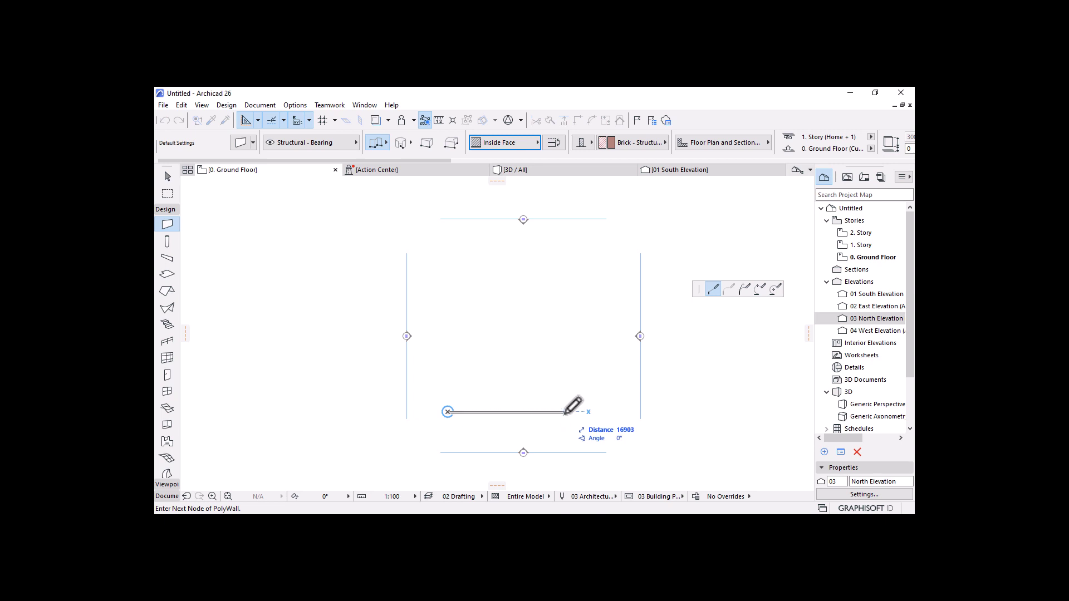
pyautogui.write('7000')
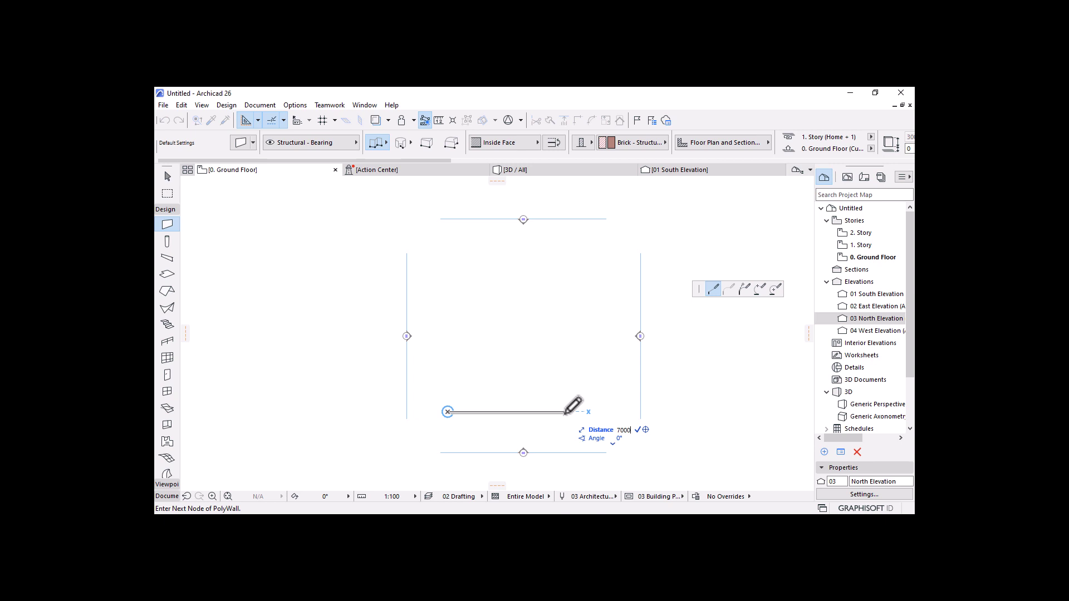
pyautogui.press('Return')
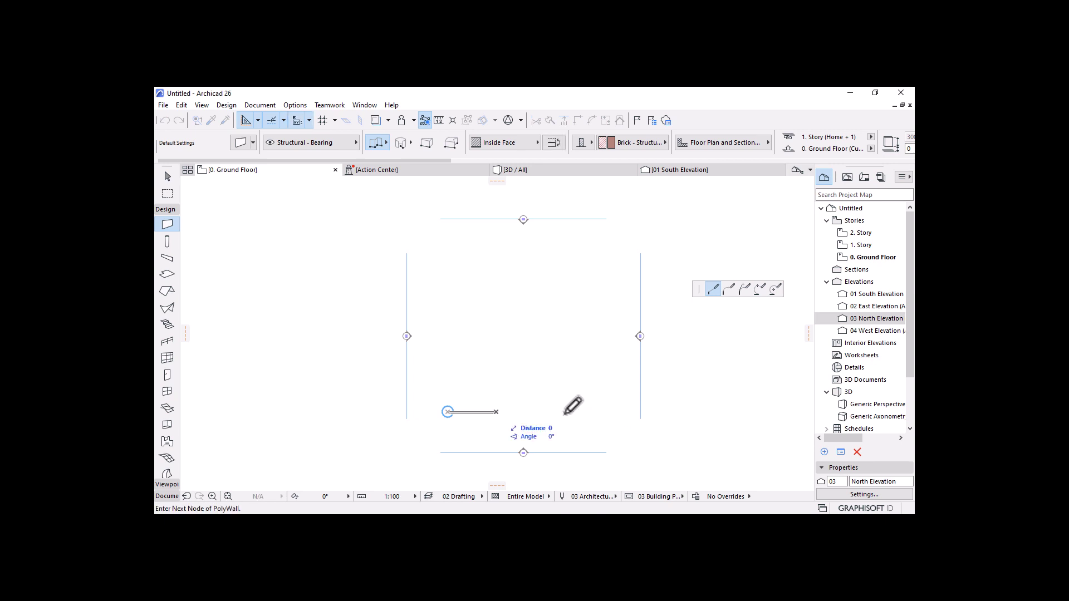
# Step: Draw the next wall segment 6200 long straight up from the end of the 7000 segment
pyautogui.scroll(3, 451, 412)
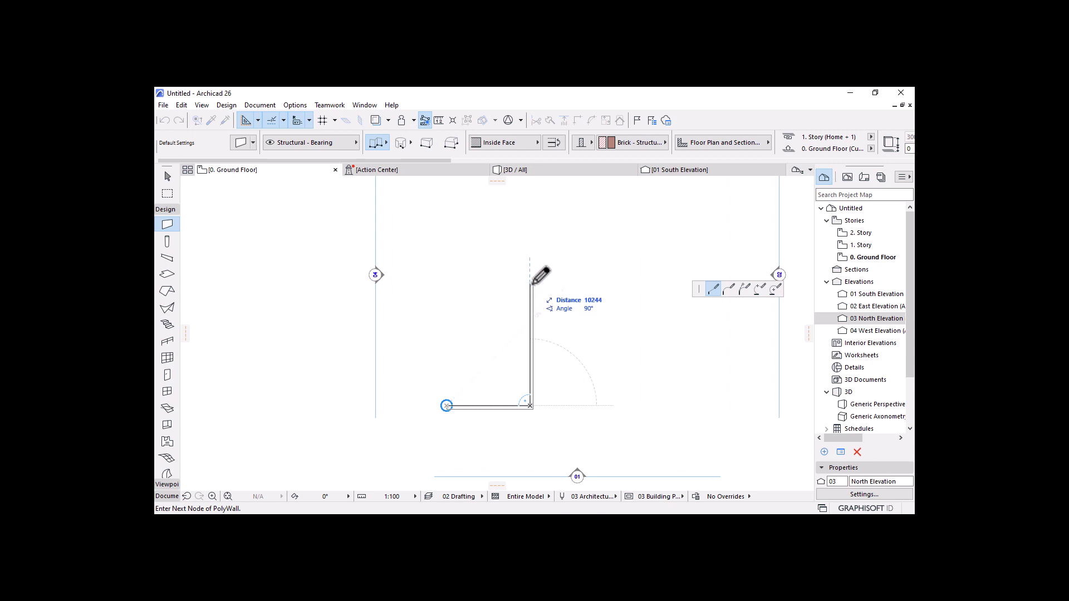
pyautogui.write('62')
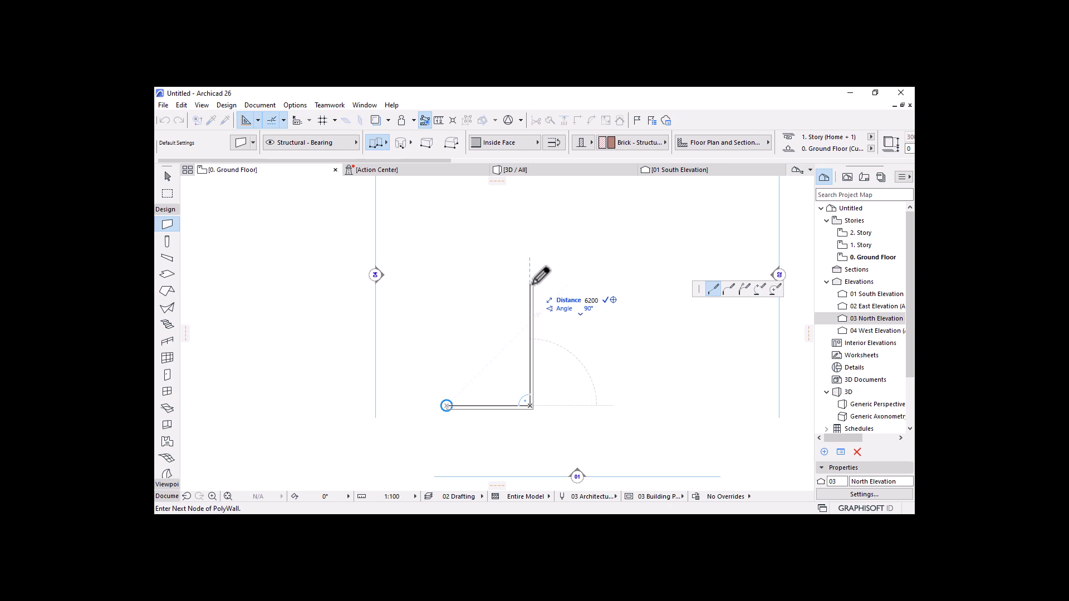
pyautogui.write('00')
pyautogui.press('Return')
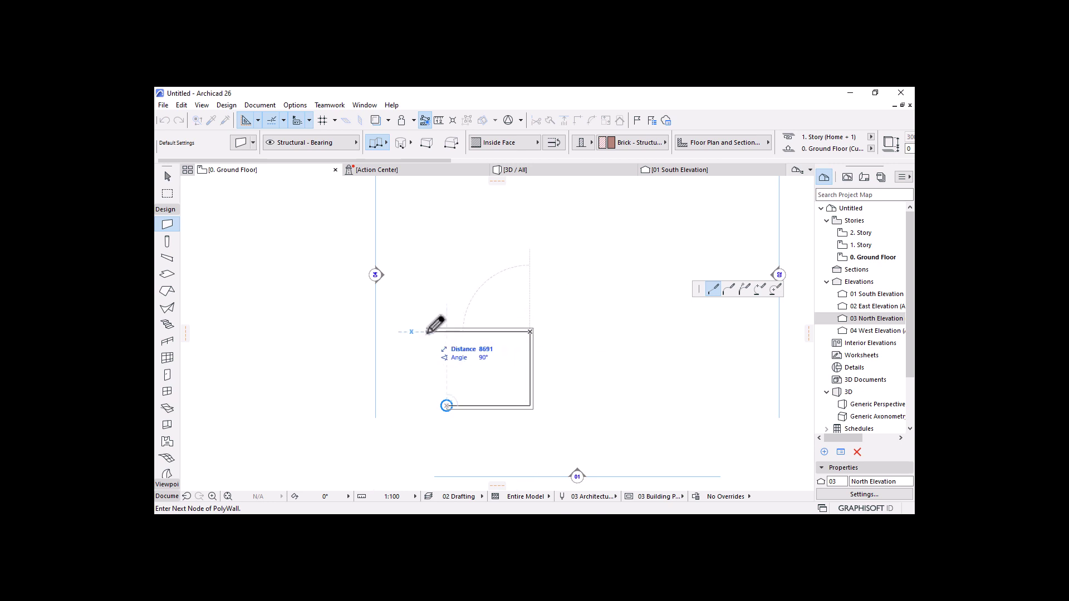
# Step: Continue the wall chain with a segment 3900 leftward and a segment 1200 downward
pyautogui.write('3900')
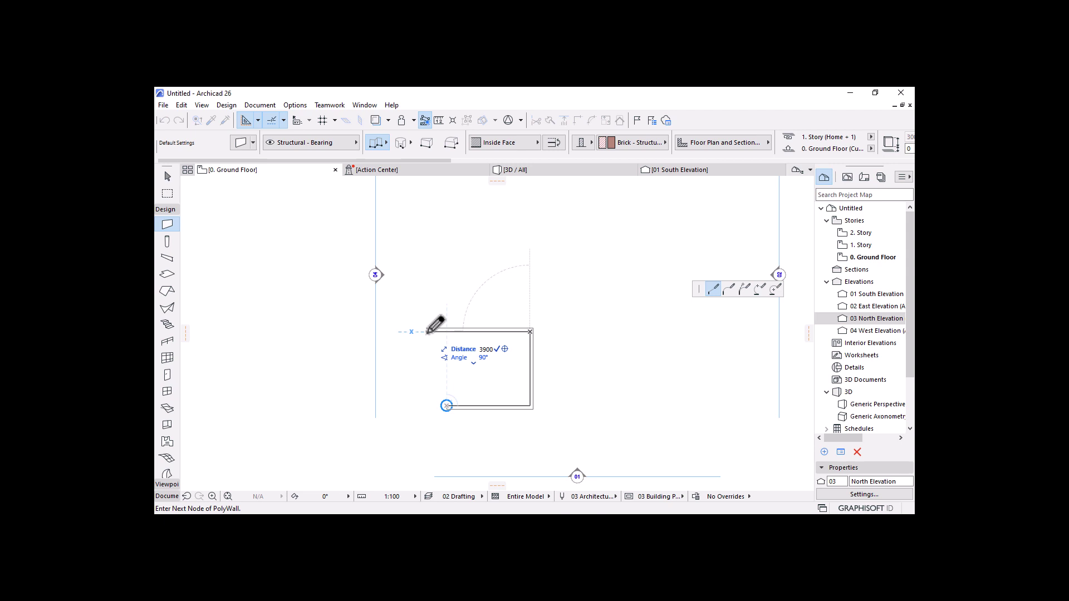
pyautogui.press('Return')
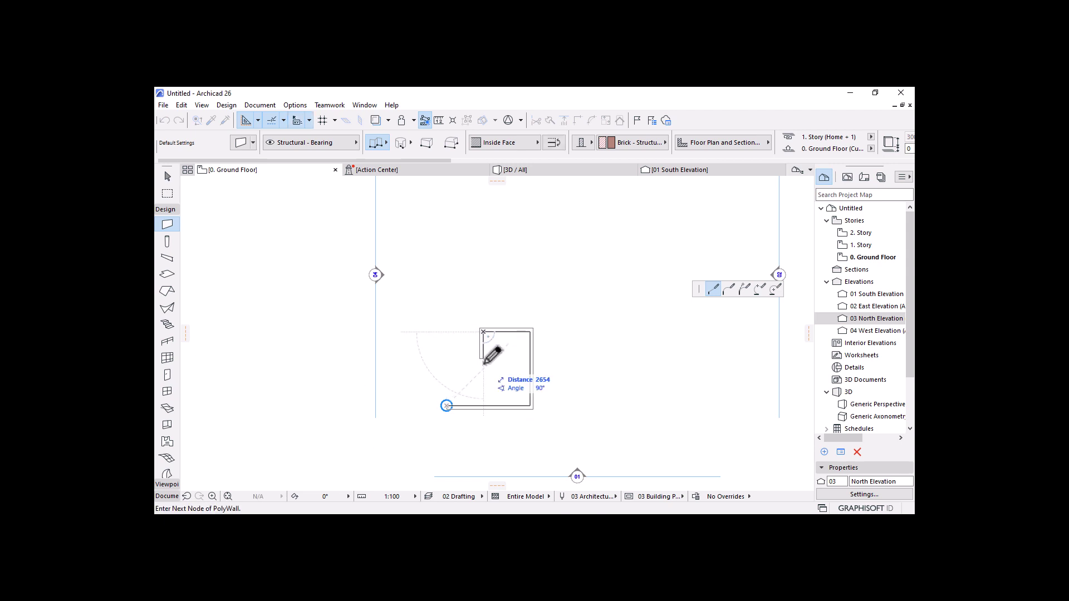
pyautogui.write('1200')
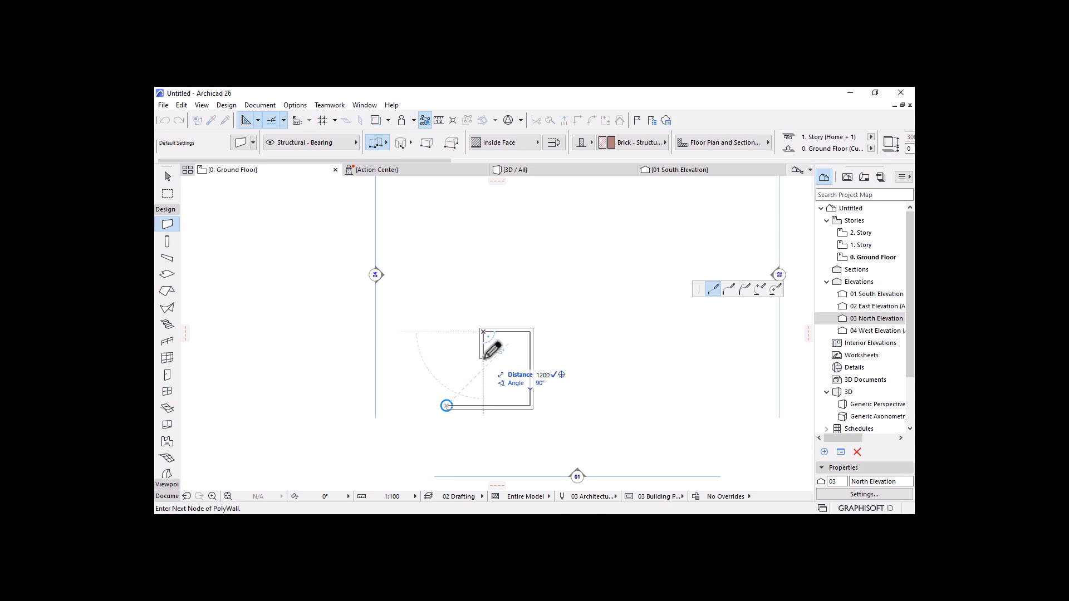
pyautogui.press('Return')
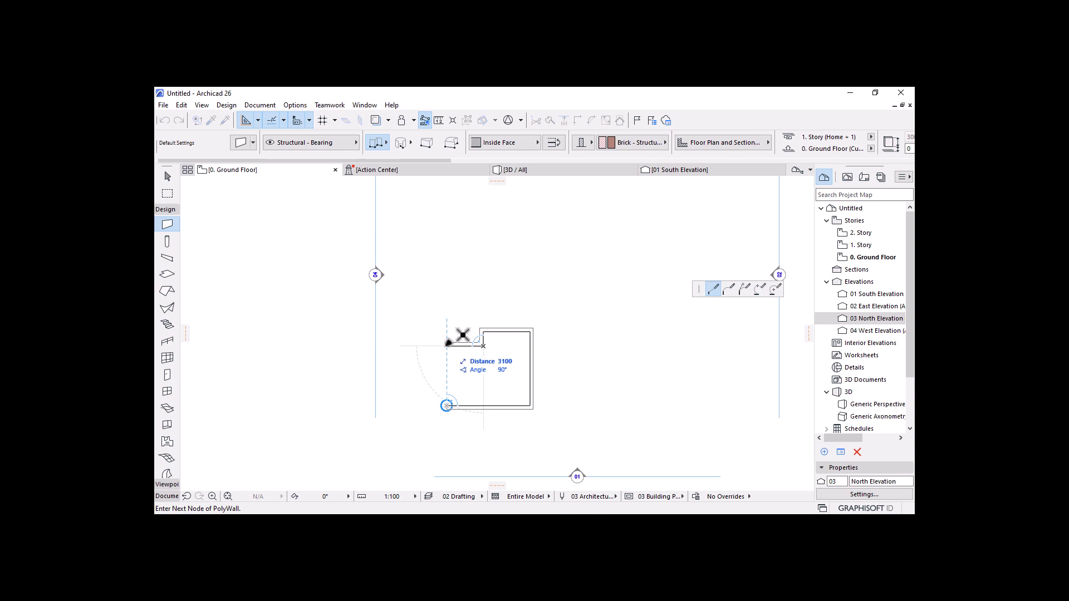
# Step: Add a segment 3100 leftward until level with the origin, and close the wall chain down at its starting point
pyautogui.scroll(3, 453, 409)
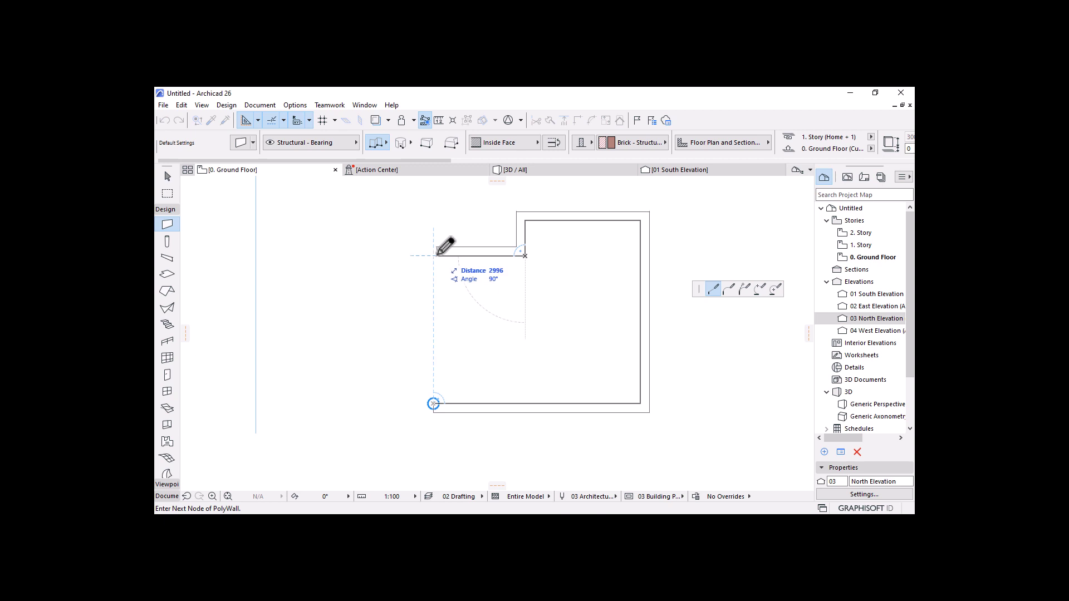
pyautogui.click(434, 256)
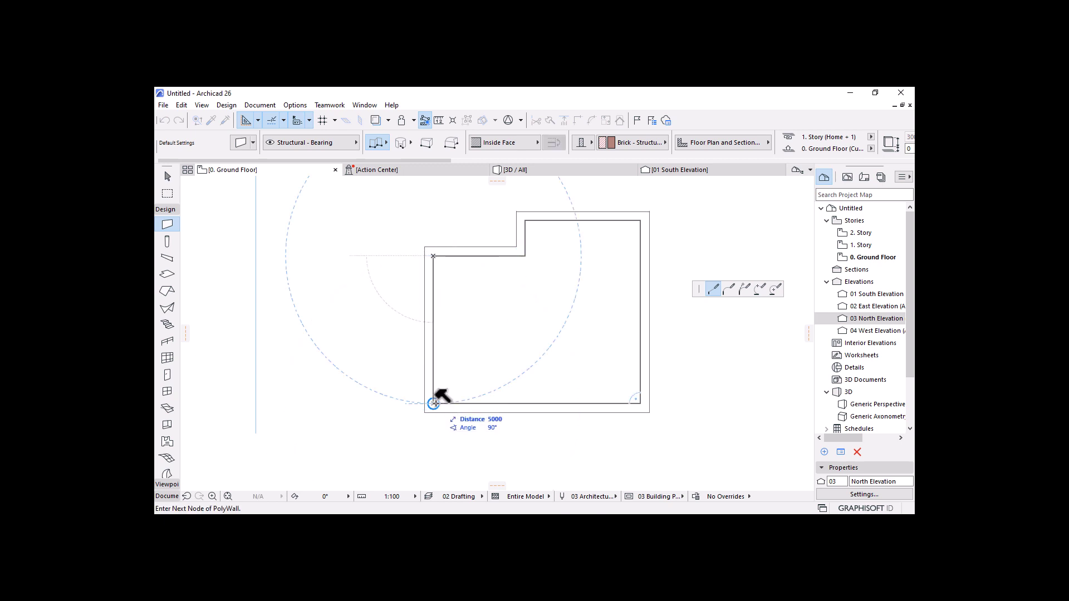
pyautogui.click(434, 404)
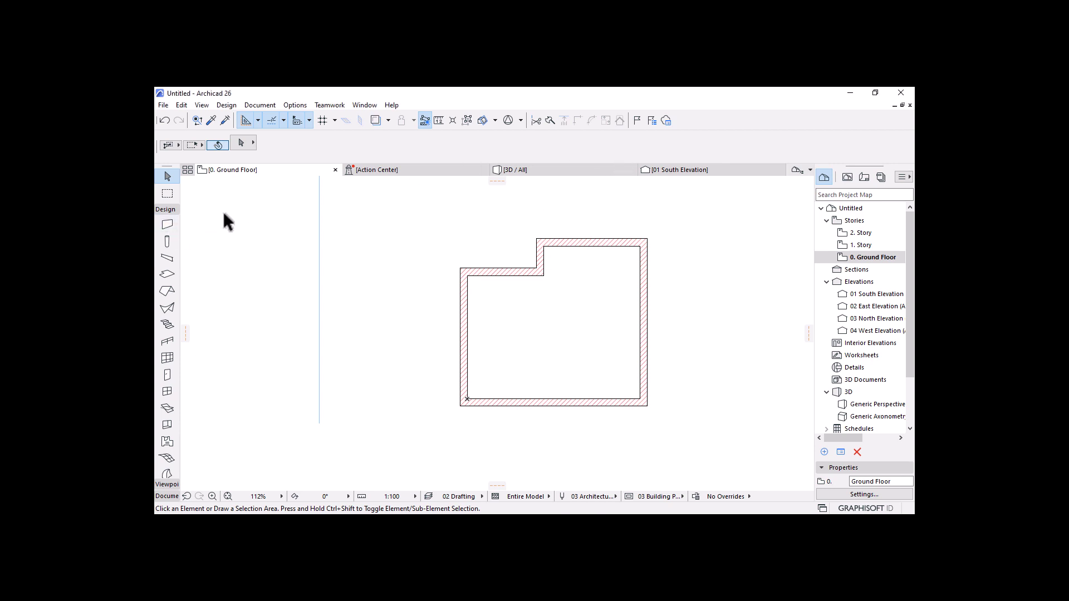
# Step: Set the default wall thickness to 150 for the interior partitions
pyautogui.click(167, 224)
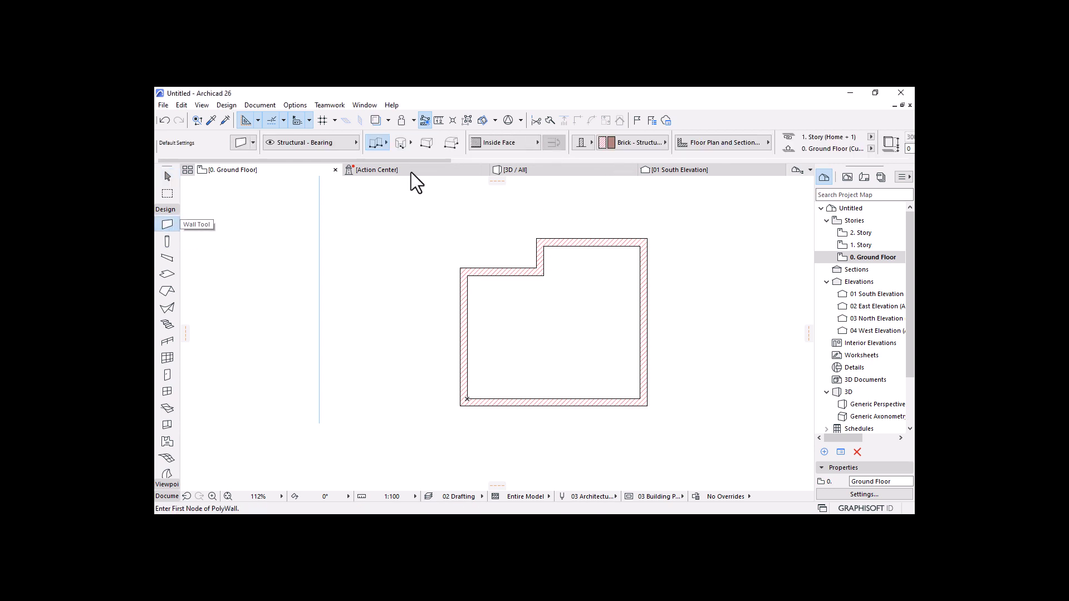
pyautogui.scroll(-5, 571, 139)
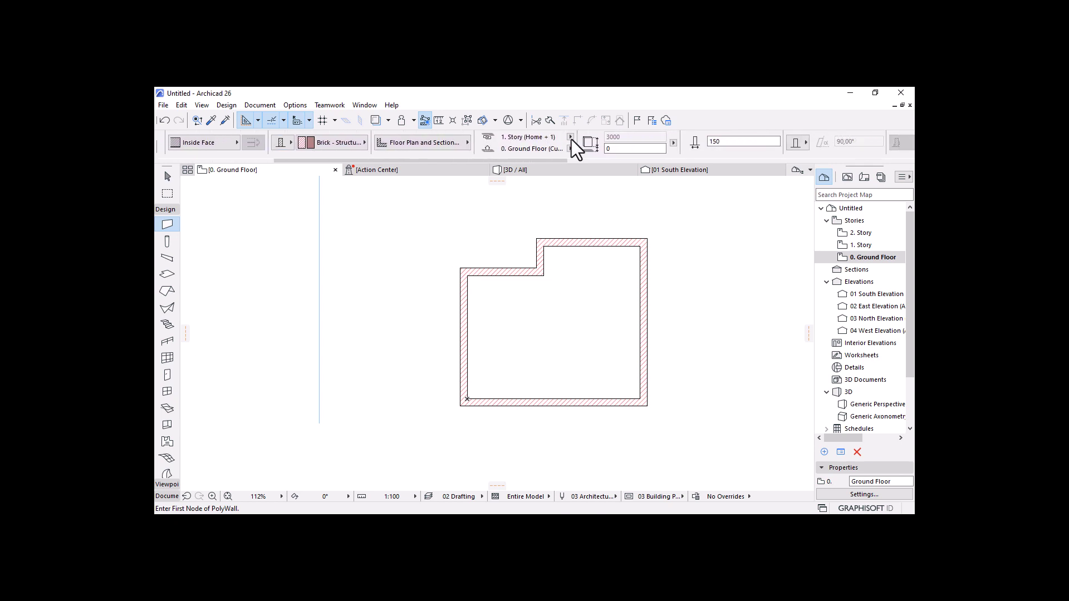
pyautogui.scroll(-2, 571, 139)
pyautogui.click(659, 136)
pyautogui.write('1')
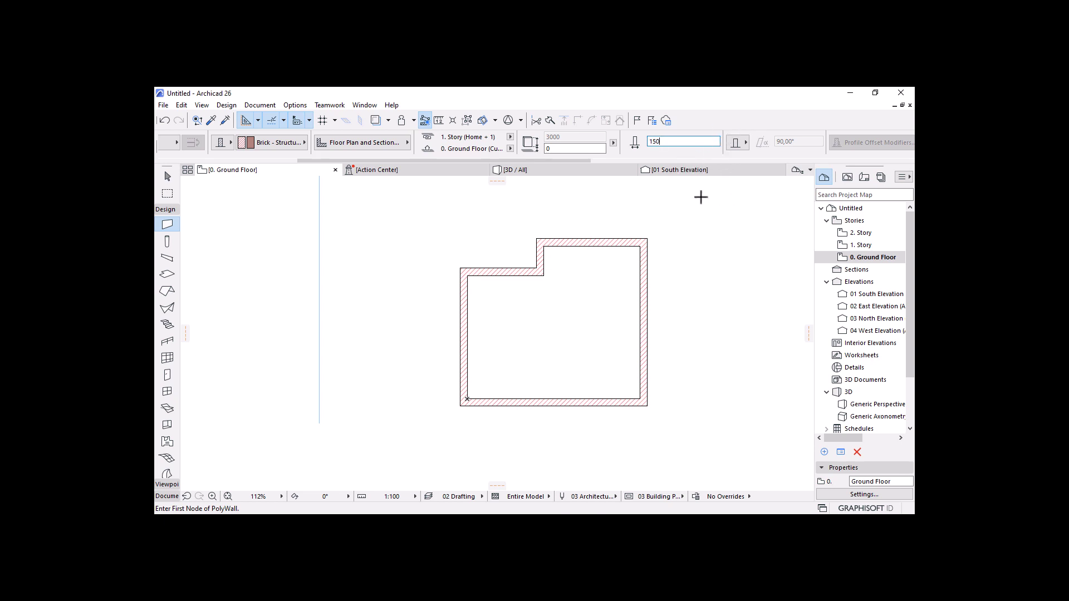
pyautogui.click(704, 332)
pyautogui.press('Escape')
# Step: Draw a partition chain starting 3260 below the upper-right inner corner, running 3900 leftward and 2060 up to the corner of the outer wall's recess
pyautogui.scroll(3, 636, 251)
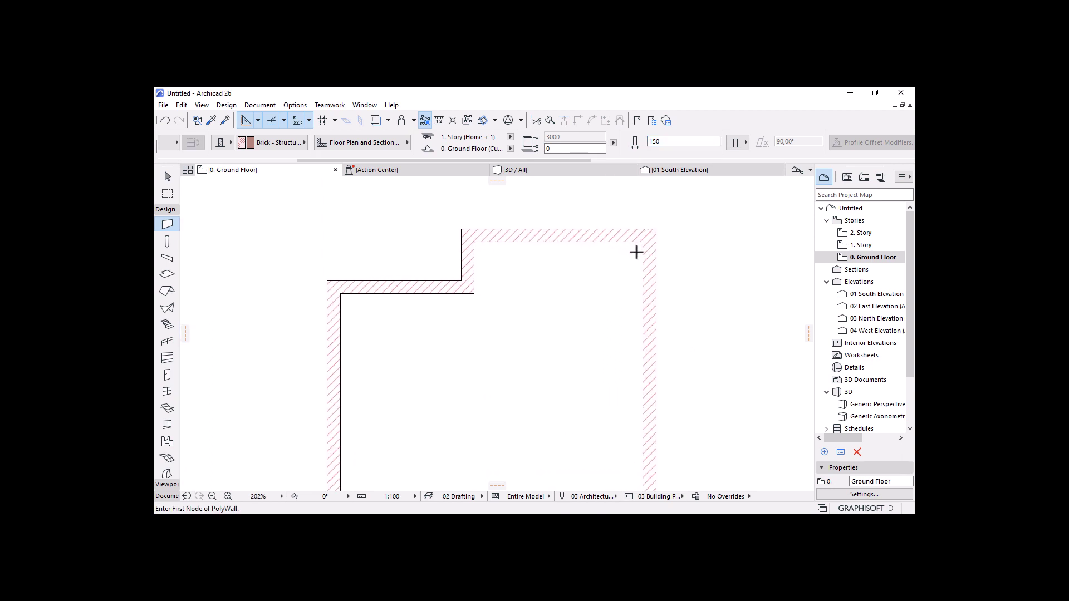
pyautogui.scroll(1, 636, 251)
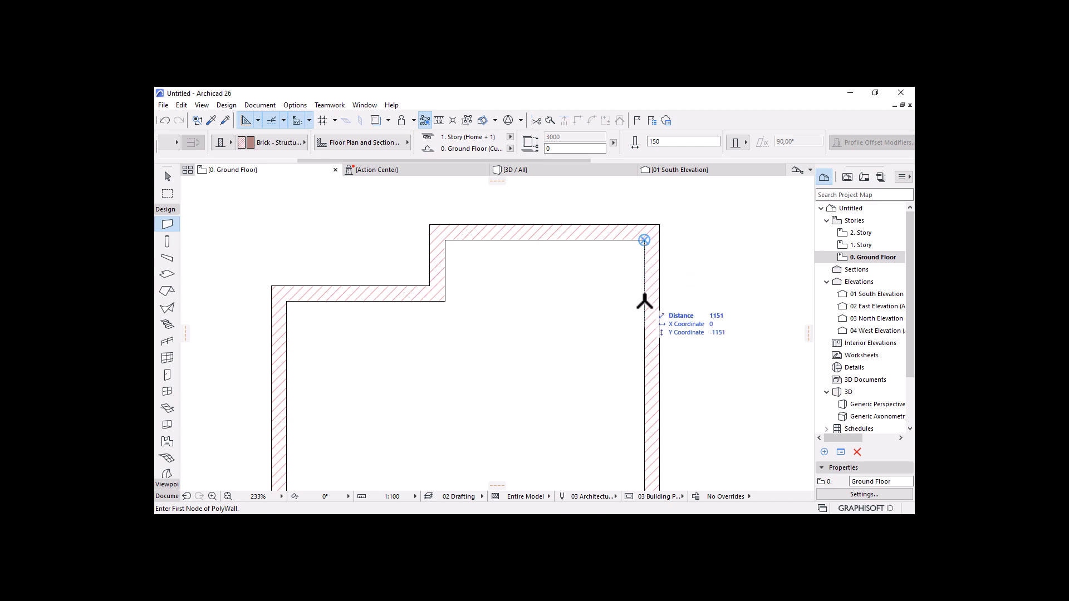
pyautogui.scroll(-2, 644, 264)
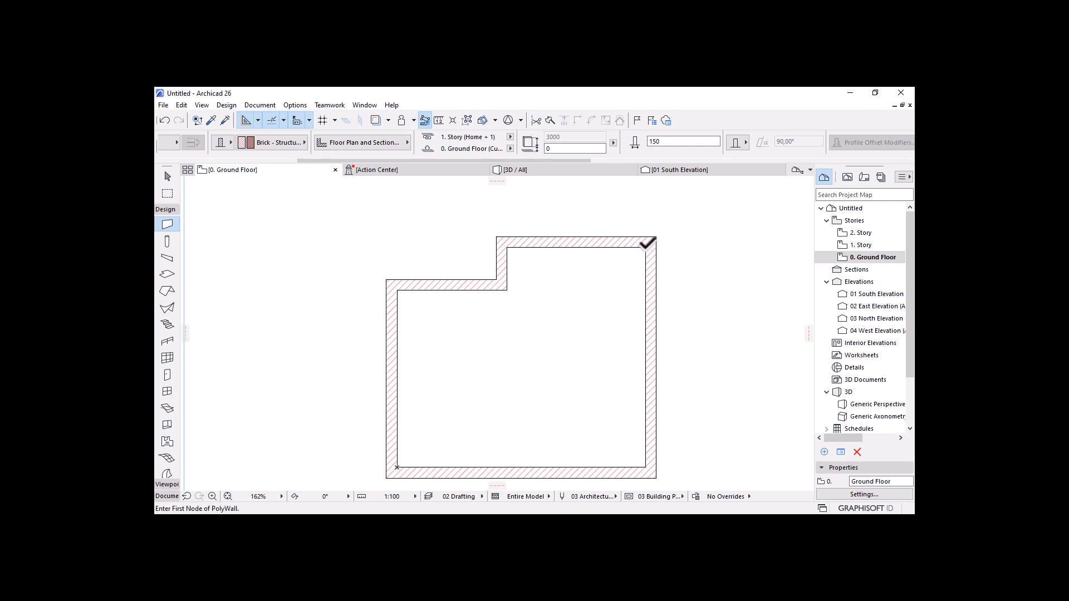
pyautogui.scroll(2, 647, 244)
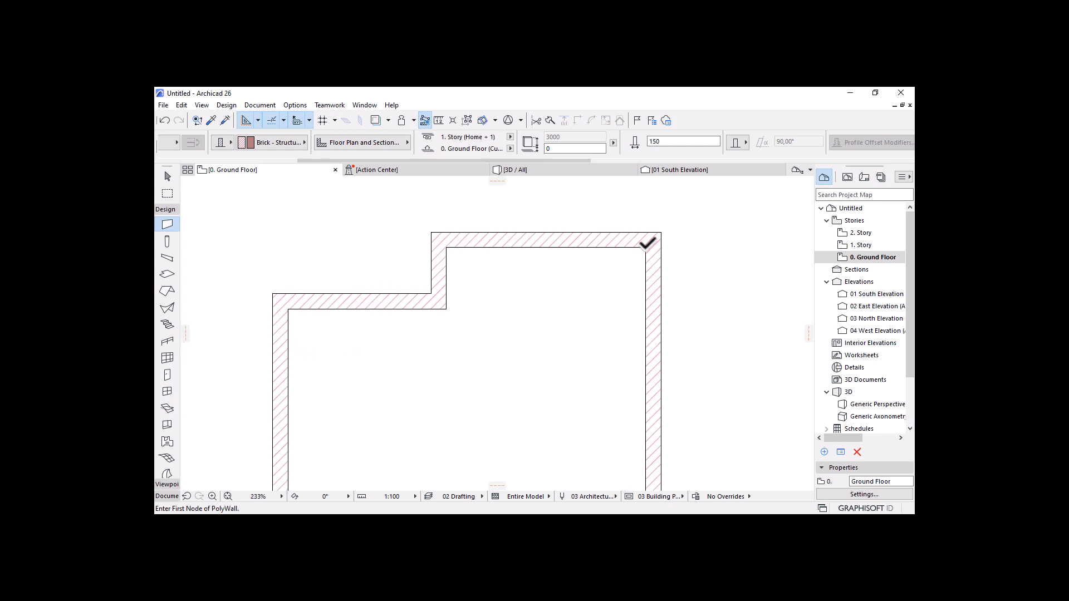
pyautogui.scroll(-2, 648, 243)
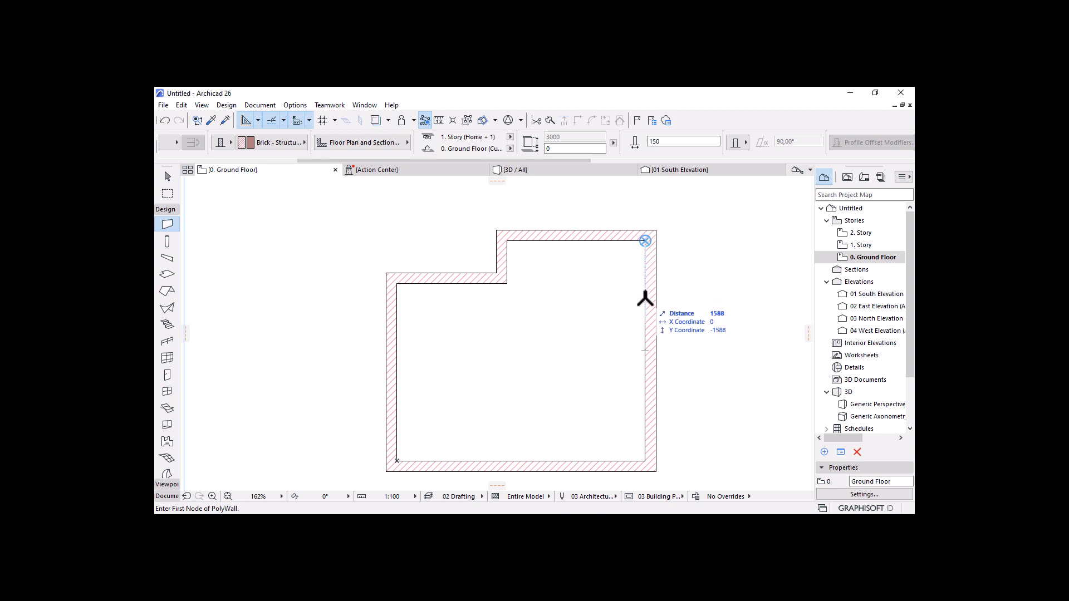
pyautogui.write('3')
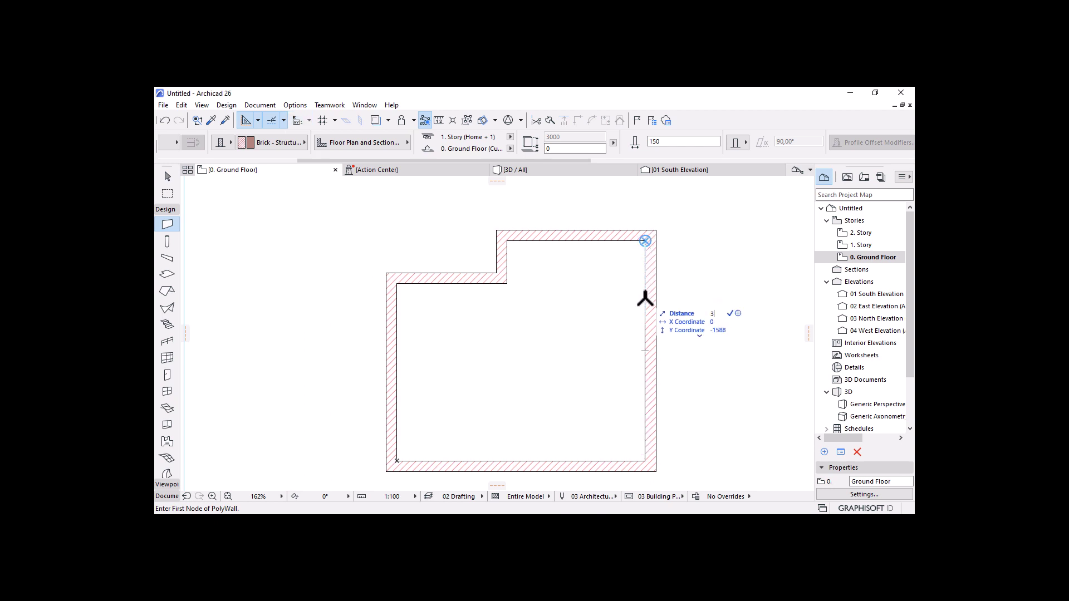
pyautogui.write('260')
pyautogui.press('Return')
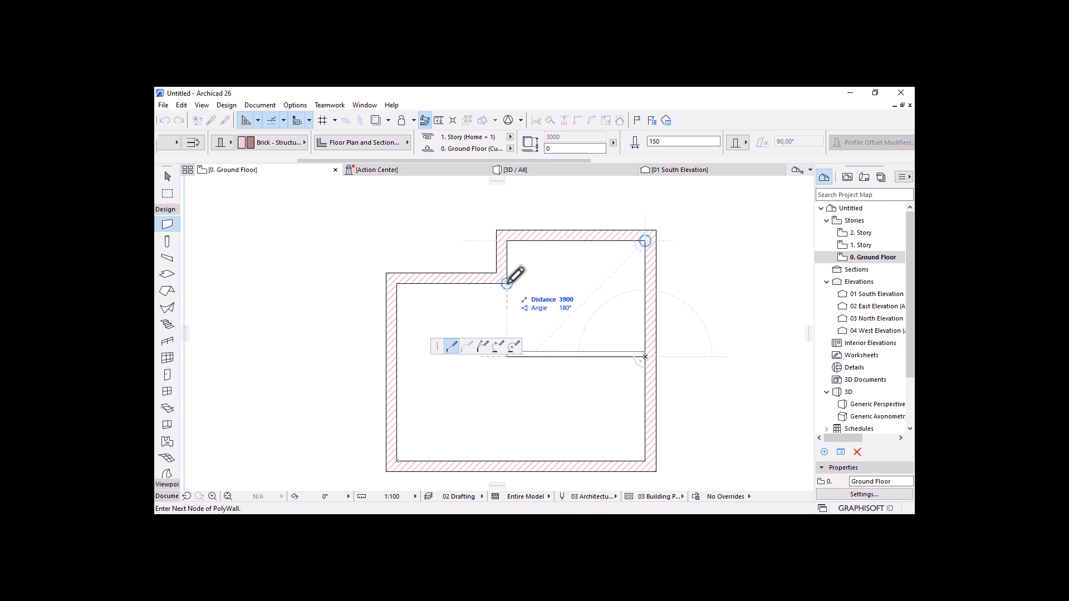
pyautogui.click(506, 283)
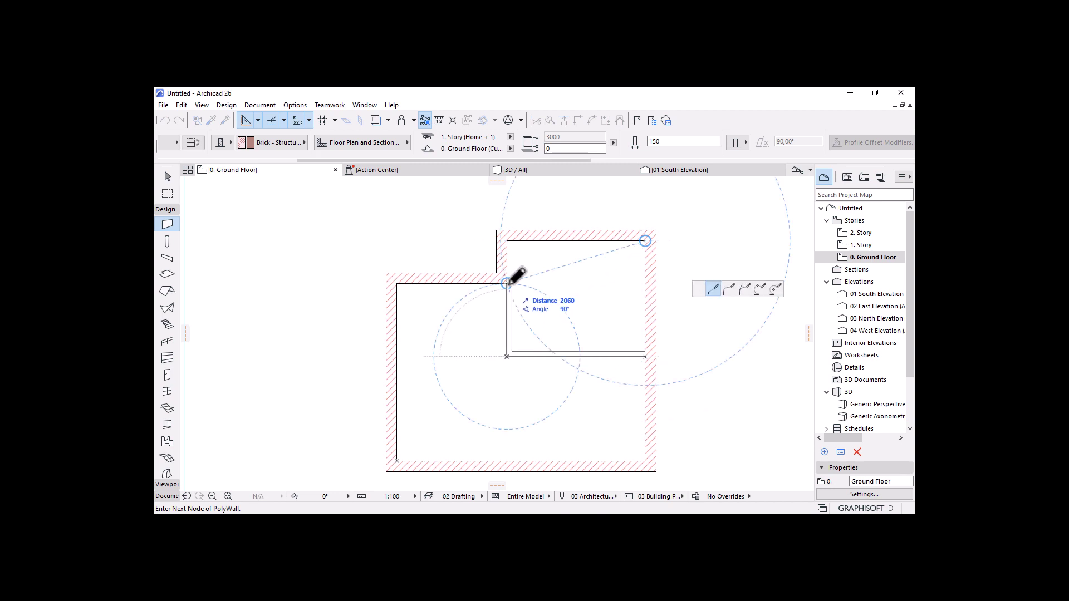
pyautogui.rightClick(538, 266)
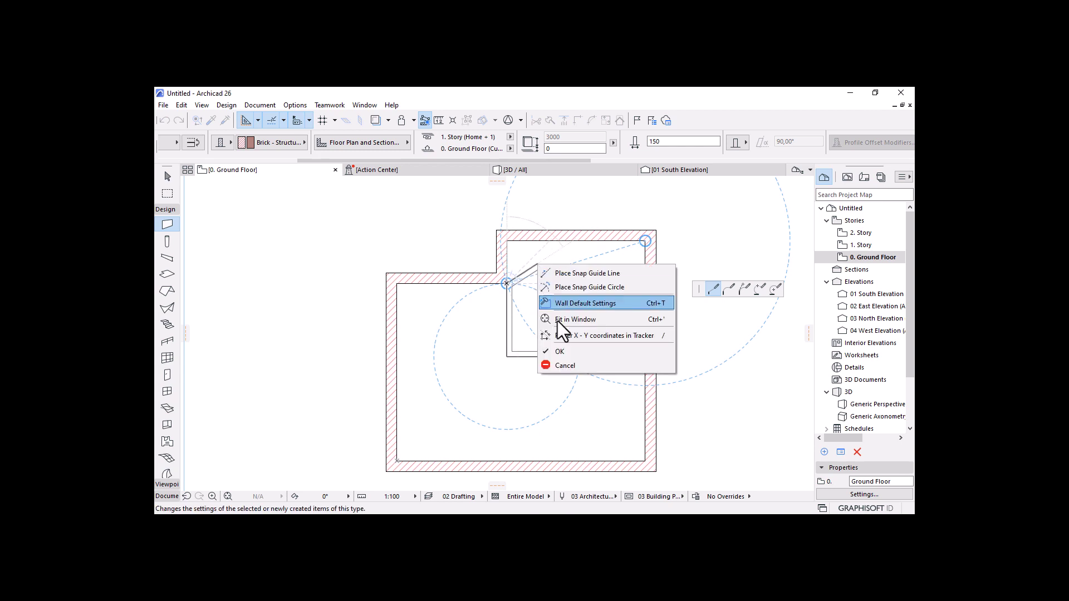
pyautogui.click(567, 353)
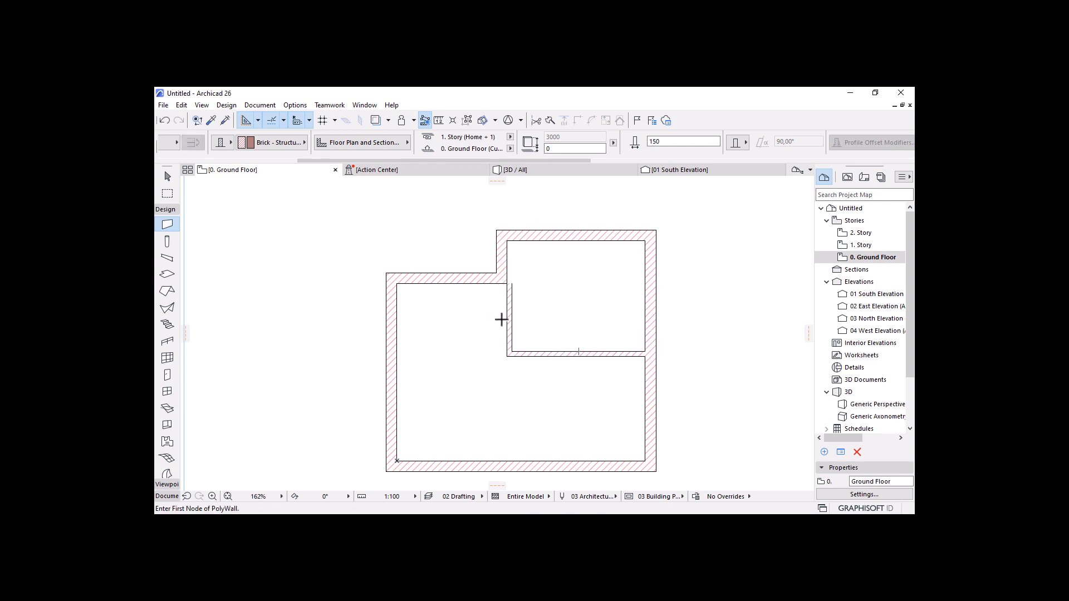
# Step: Examine which segments are grouped together in the partition and outer wall chains, and the geometry methods for the selected partition
pyautogui.scroll(5, 501, 320)
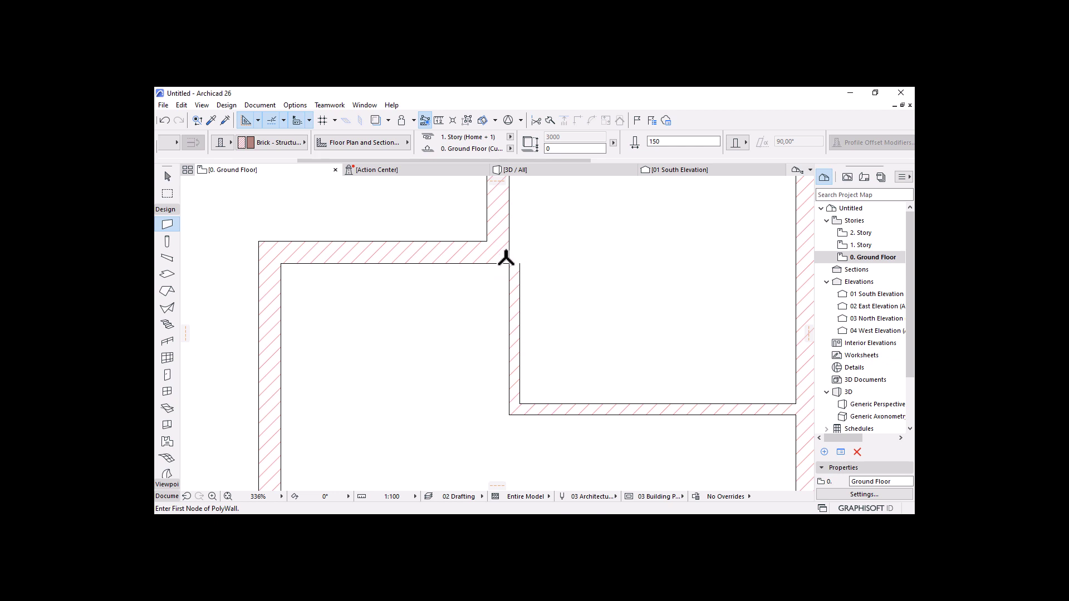
pyautogui.click(167, 176)
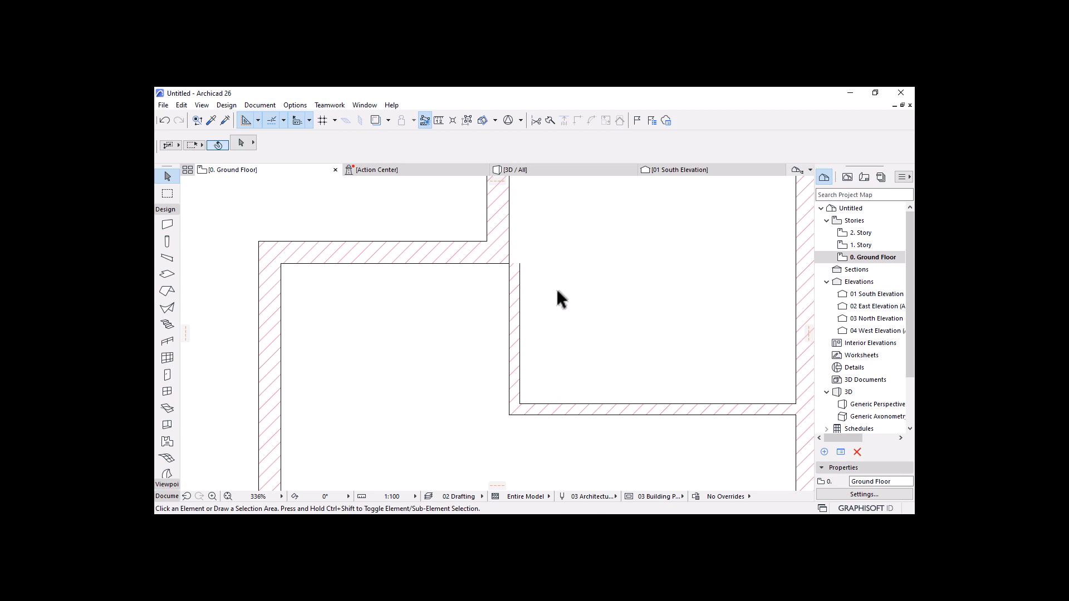
pyautogui.click(515, 277)
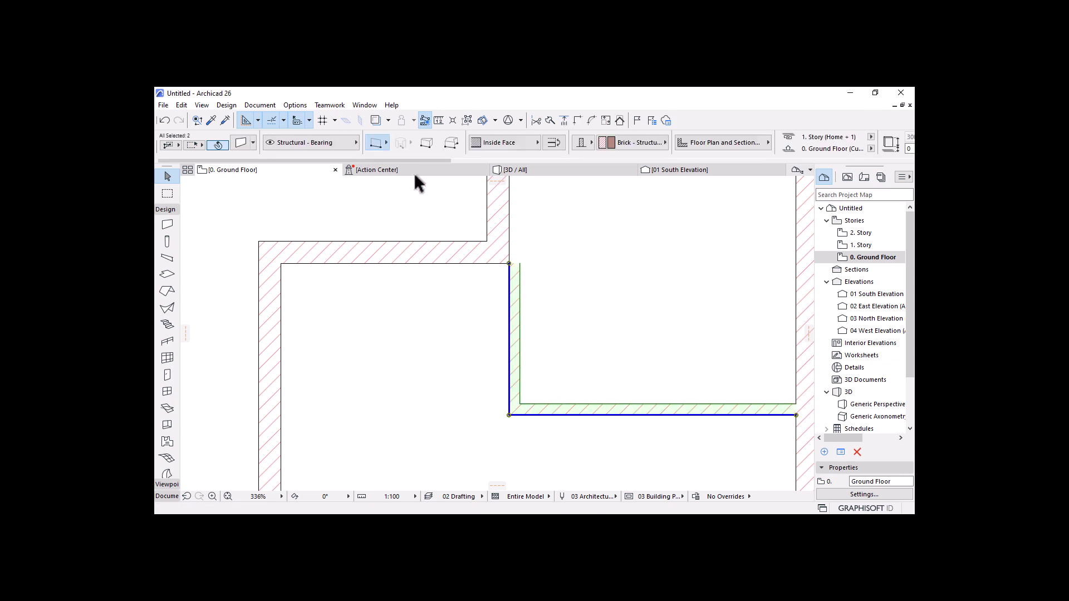
pyautogui.click(385, 144)
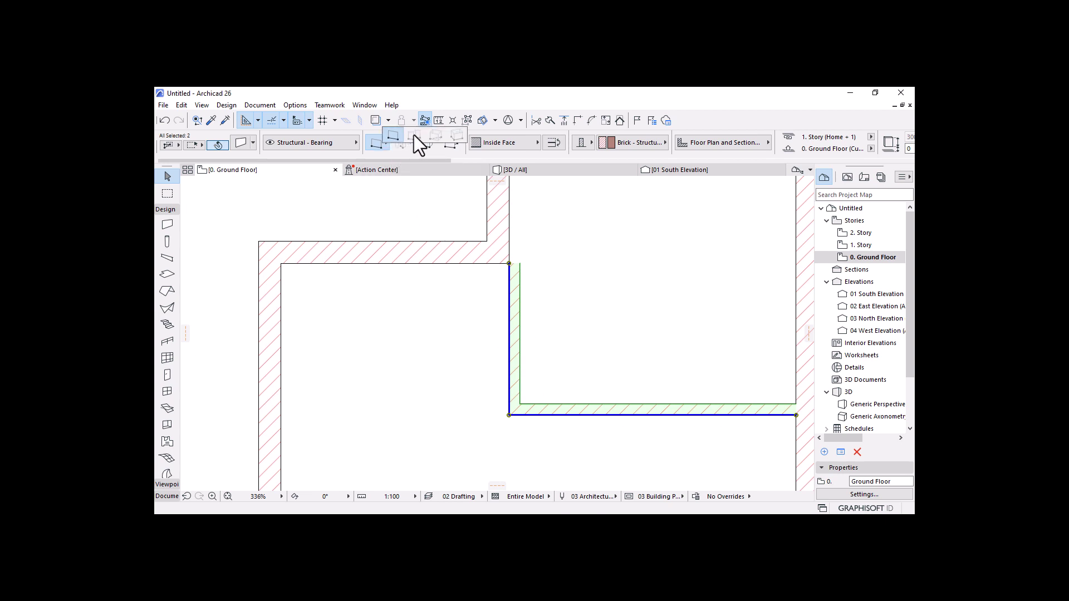
pyautogui.click(396, 309)
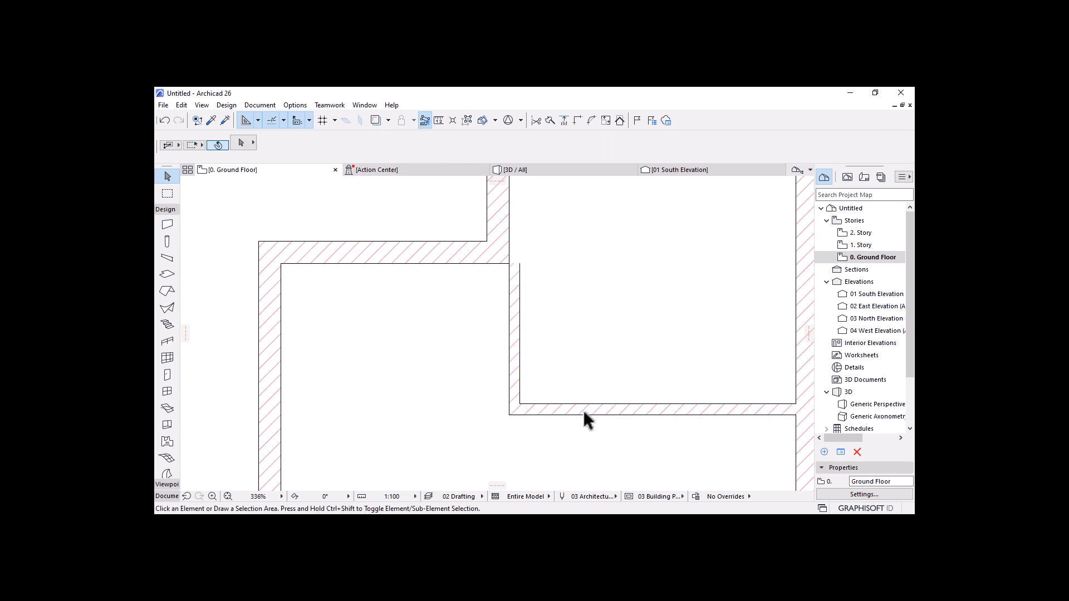
pyautogui.click(517, 356)
pyautogui.click(432, 258)
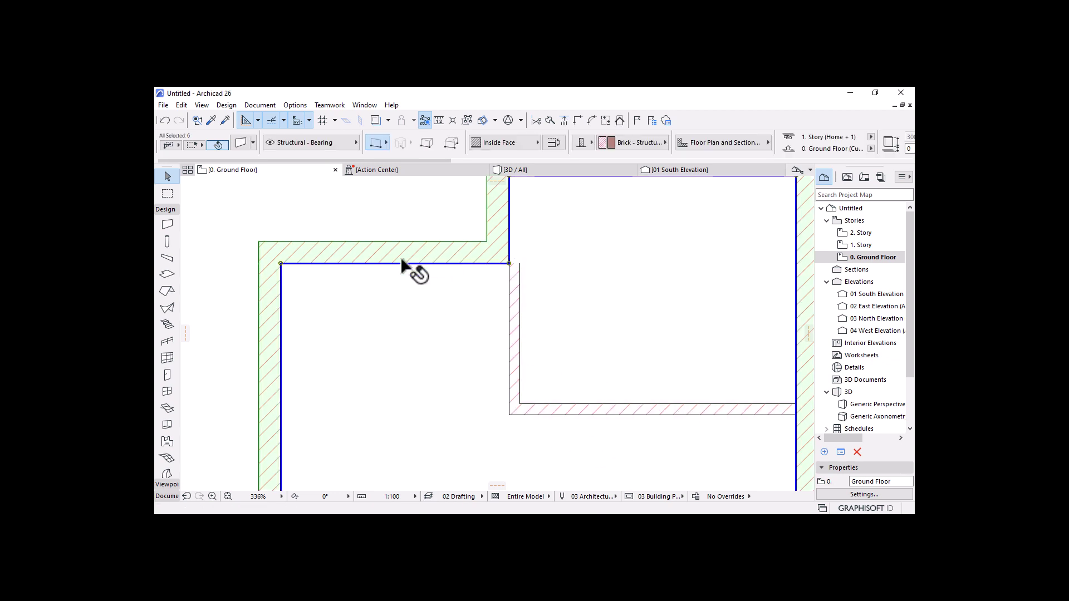
pyautogui.click(513, 300)
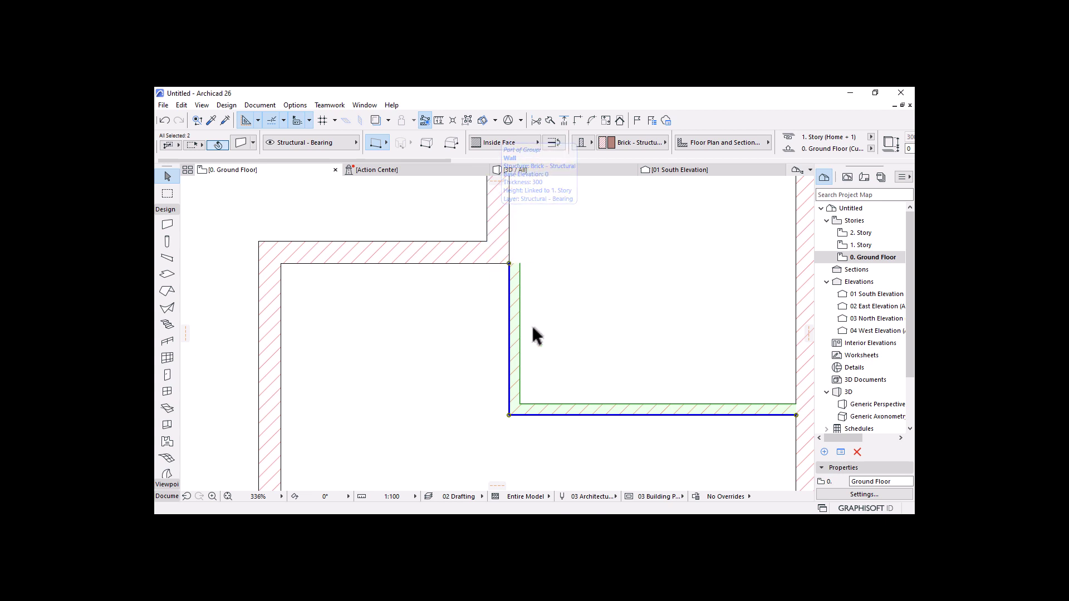
pyautogui.click(453, 348)
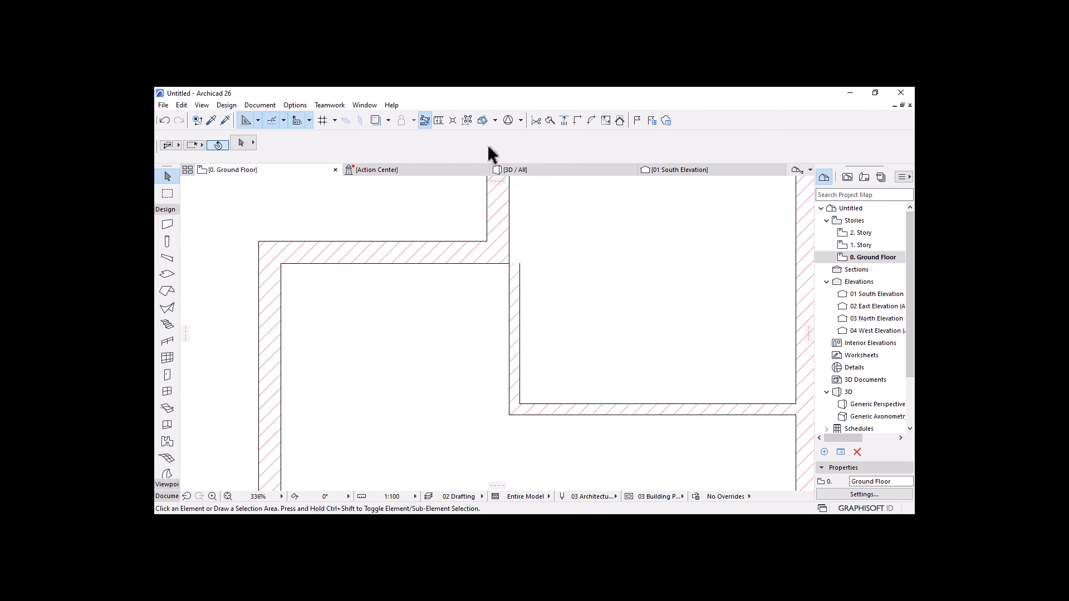
# Step: Suspend groups and move the vertical partition leftward so its right face's top end meets the inner corner of the outer walls
pyautogui.click(468, 121)
pyautogui.click(531, 306)
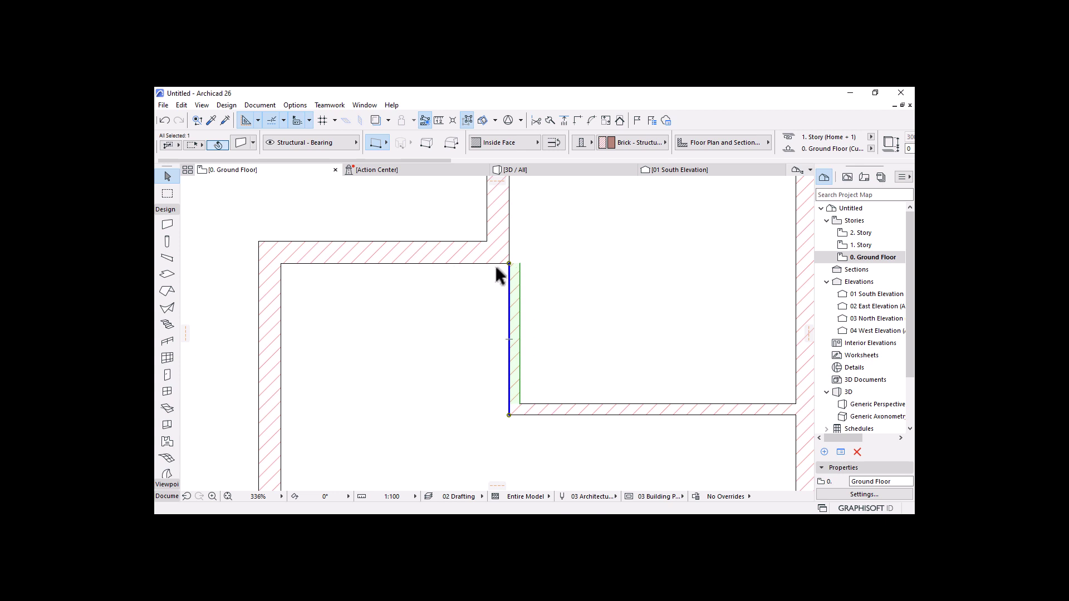
pyautogui.scroll(2, 508, 268)
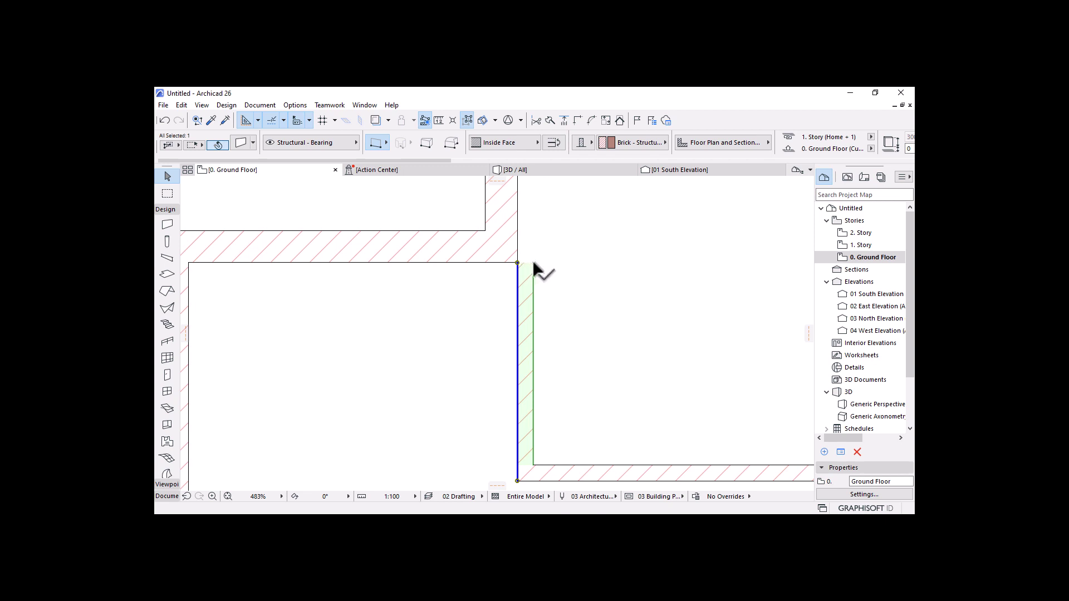
pyautogui.click(534, 263)
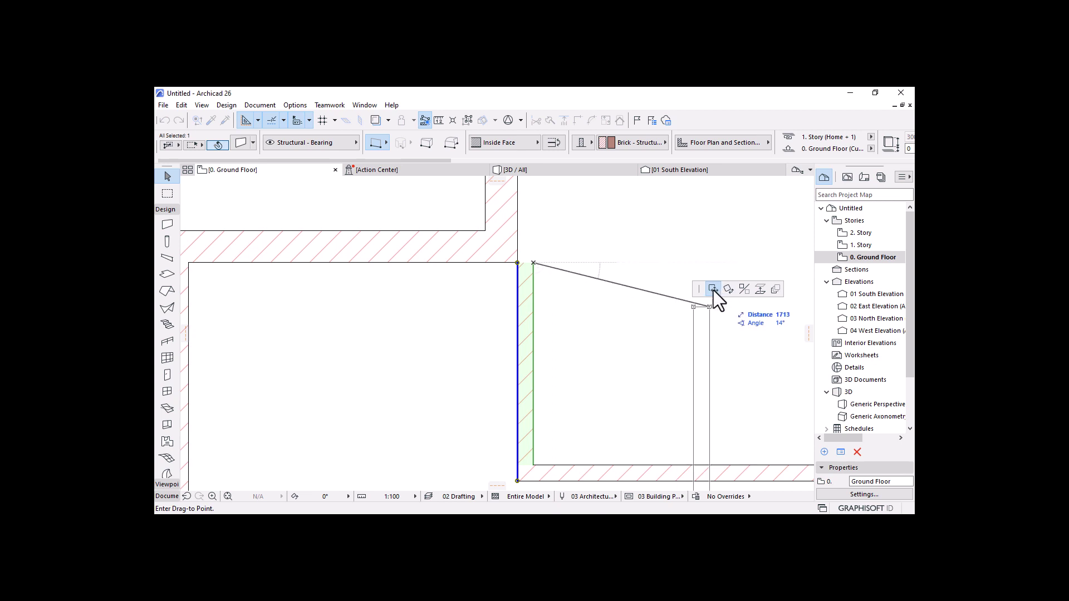
pyautogui.click(518, 262)
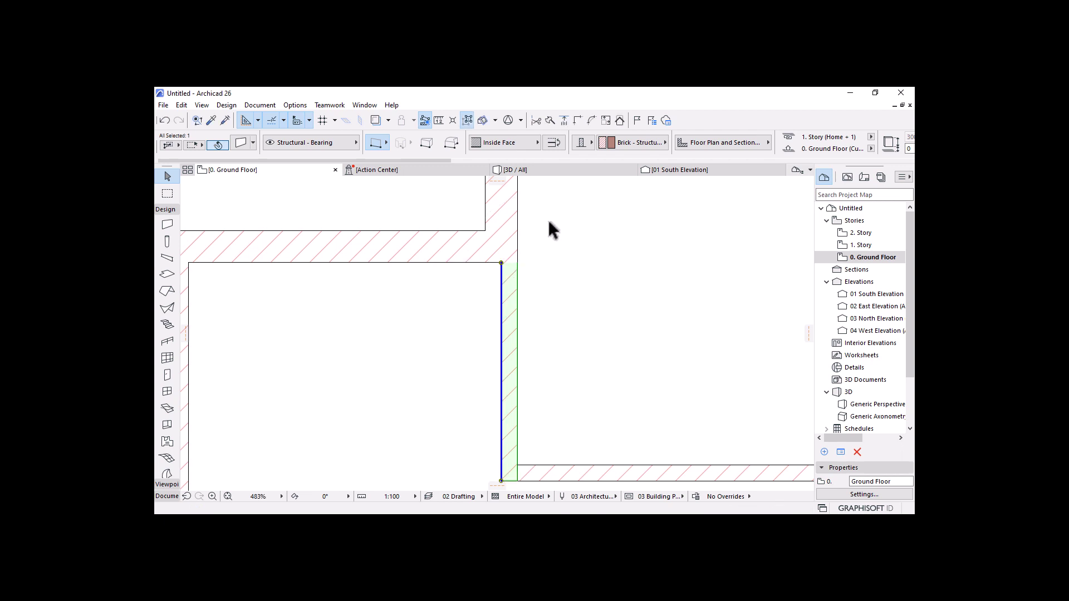
# Step: Try to select both partitions with a selection rectangle drawn around the corner where they meet
pyautogui.scroll(-2, 549, 222)
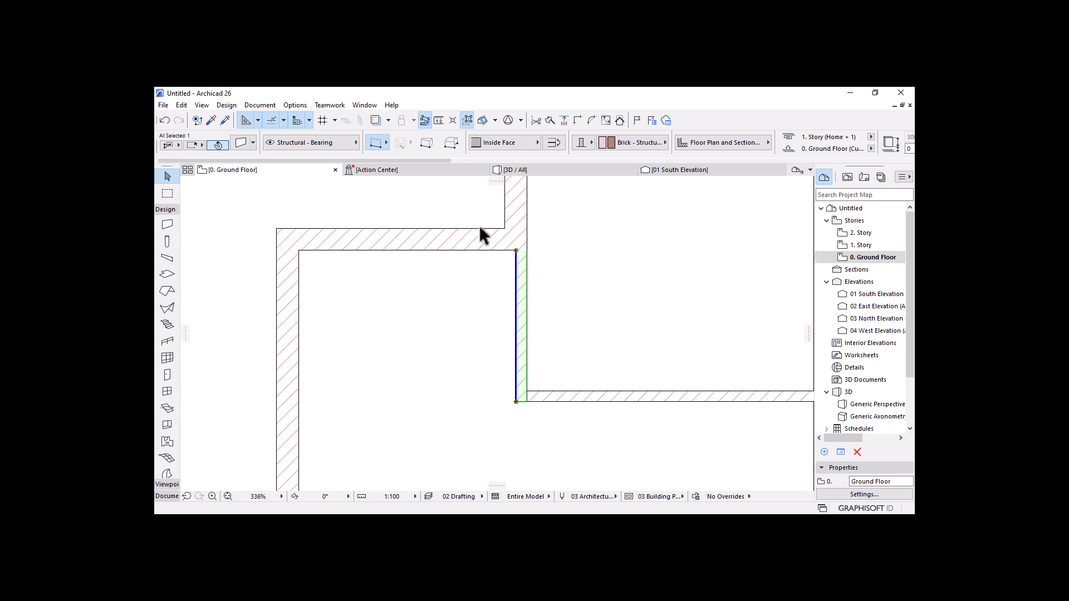
pyautogui.scroll(5, 523, 407)
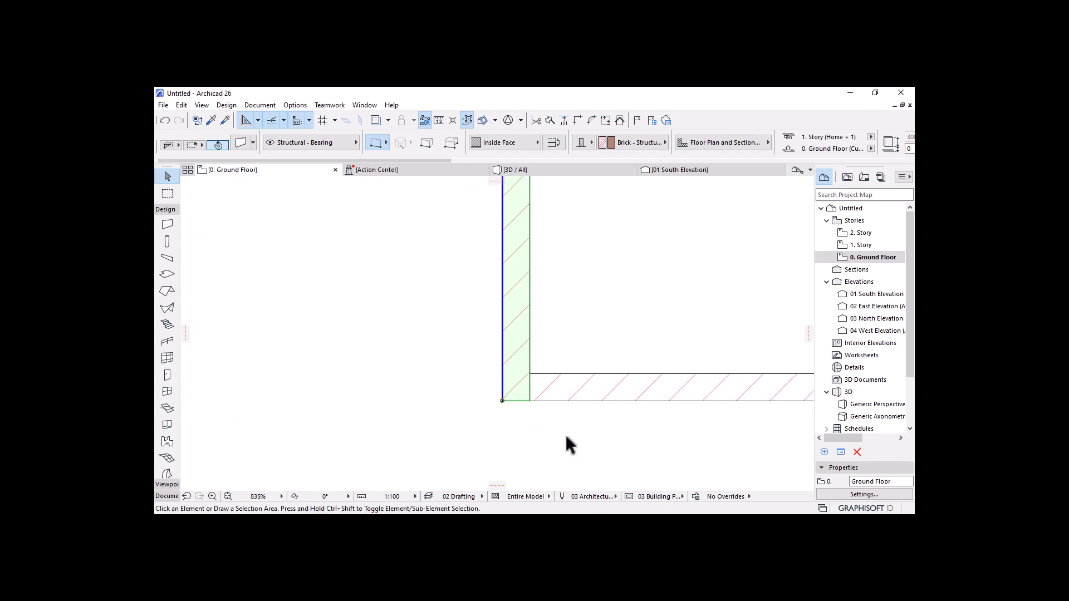
pyautogui.click(565, 433)
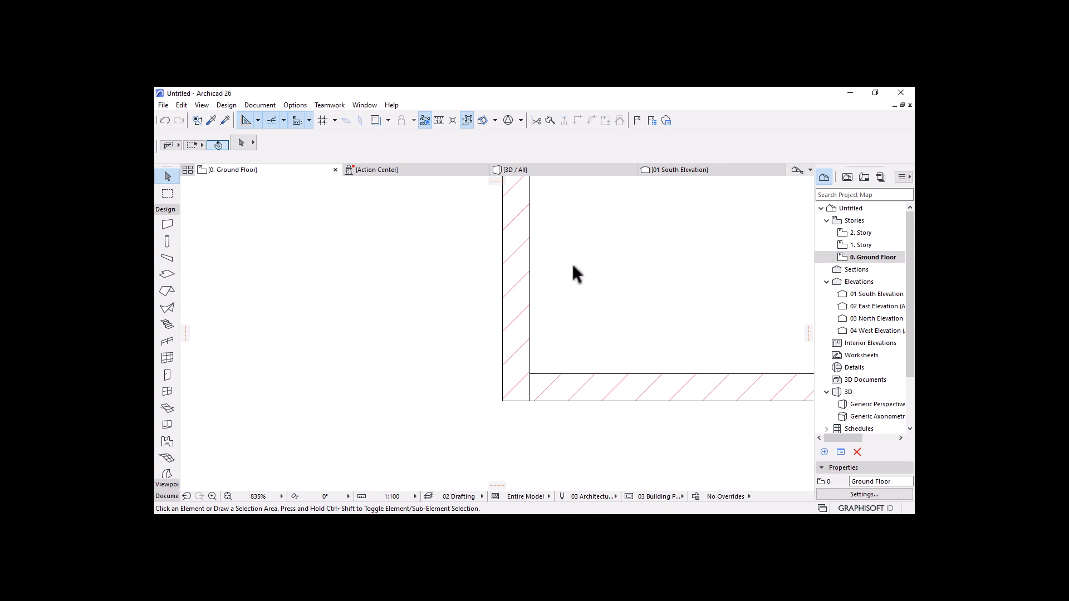
pyautogui.moveTo(621, 271)
pyautogui.mouseDown()
pyautogui.moveTo(576, 326)
pyautogui.moveTo(567, 306)
pyautogui.moveTo(583, 308)
pyautogui.moveTo(506, 402)
pyautogui.moveTo(455, 431)
pyautogui.mouseUp()
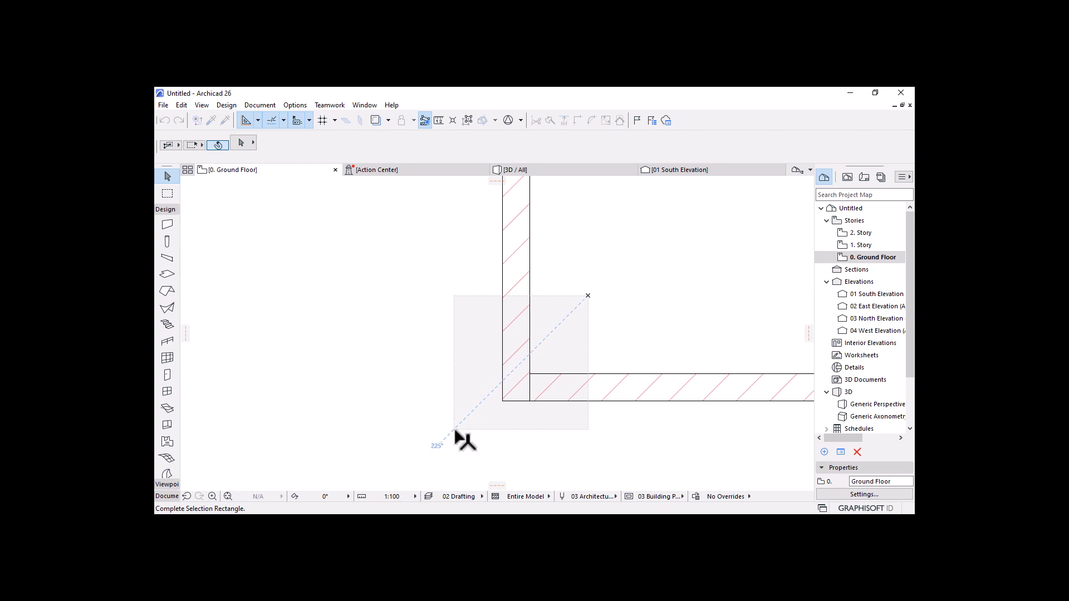
pyautogui.moveTo(456, 431); pyautogui.dragTo(474, 418)
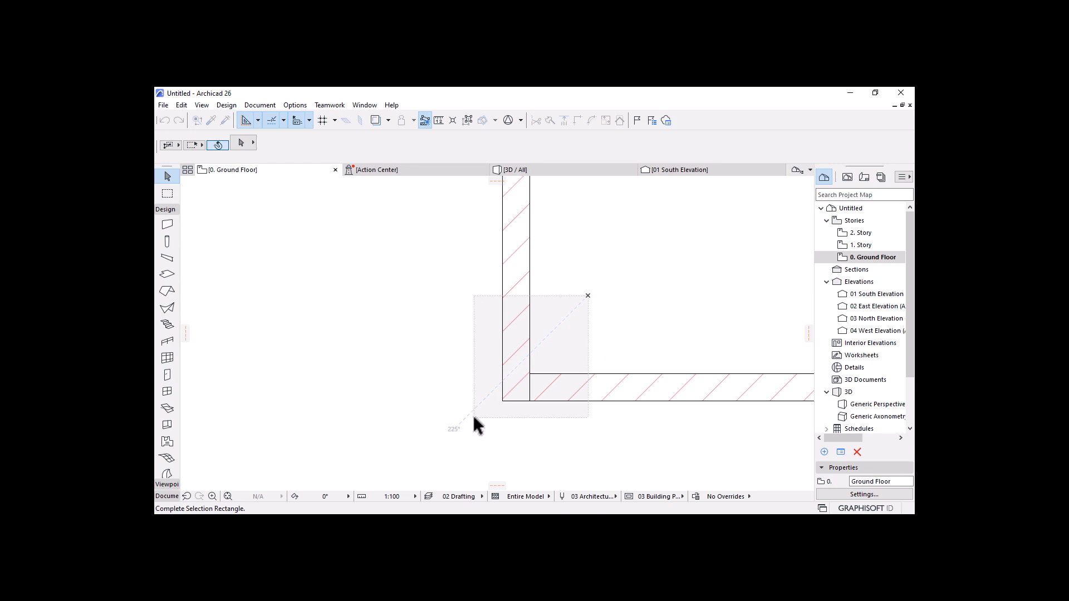
pyautogui.click(474, 417)
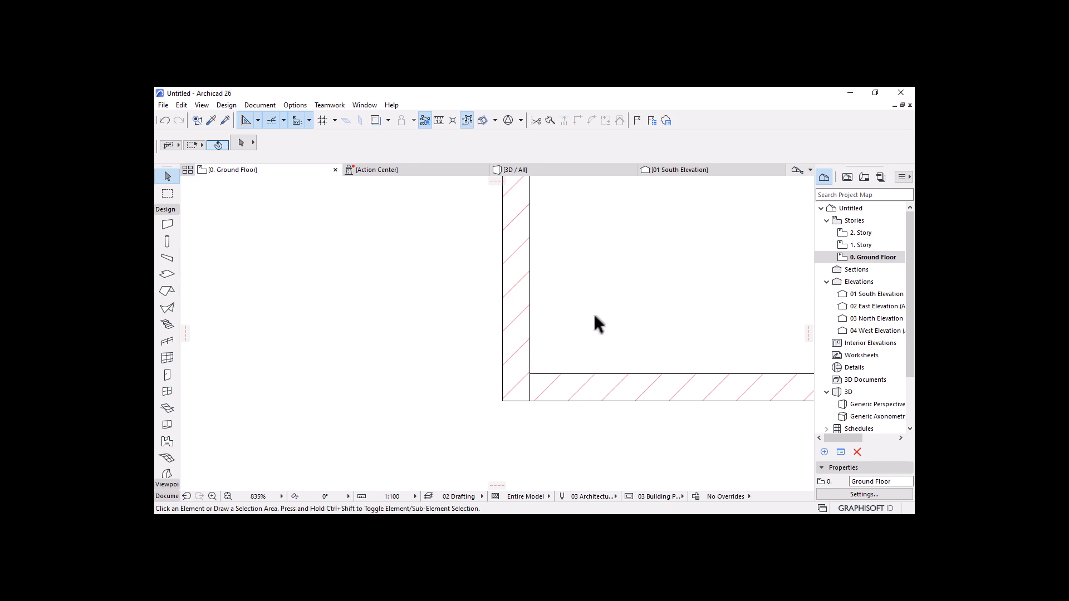
pyautogui.click(584, 299)
pyautogui.click(460, 435)
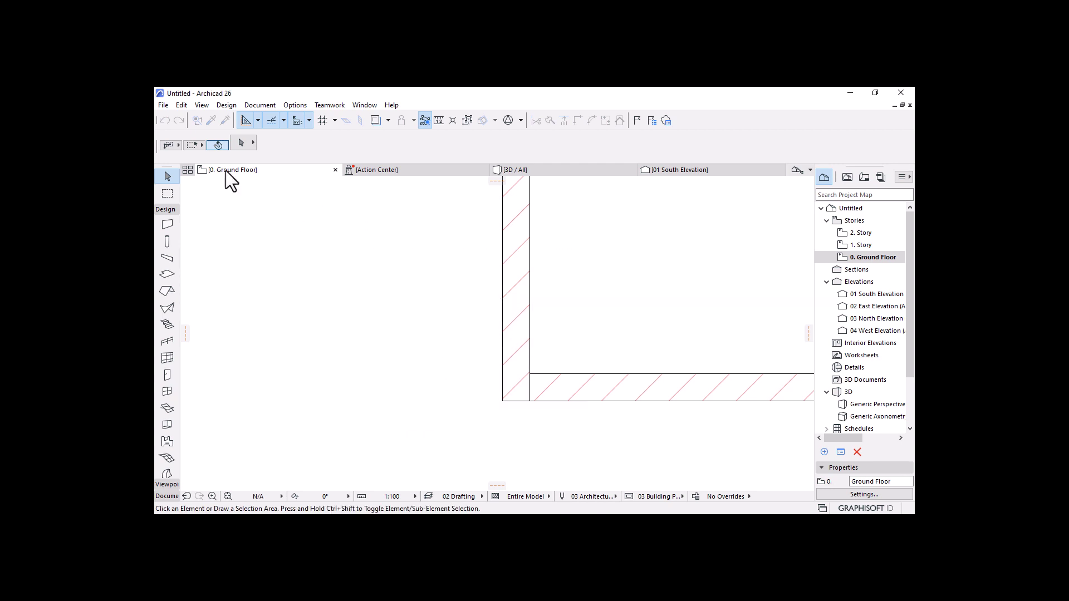
# Step: Make rectangle selection include partially enclosed elements, then select both partitions around their shared corner and intersect them
pyautogui.click(176, 148)
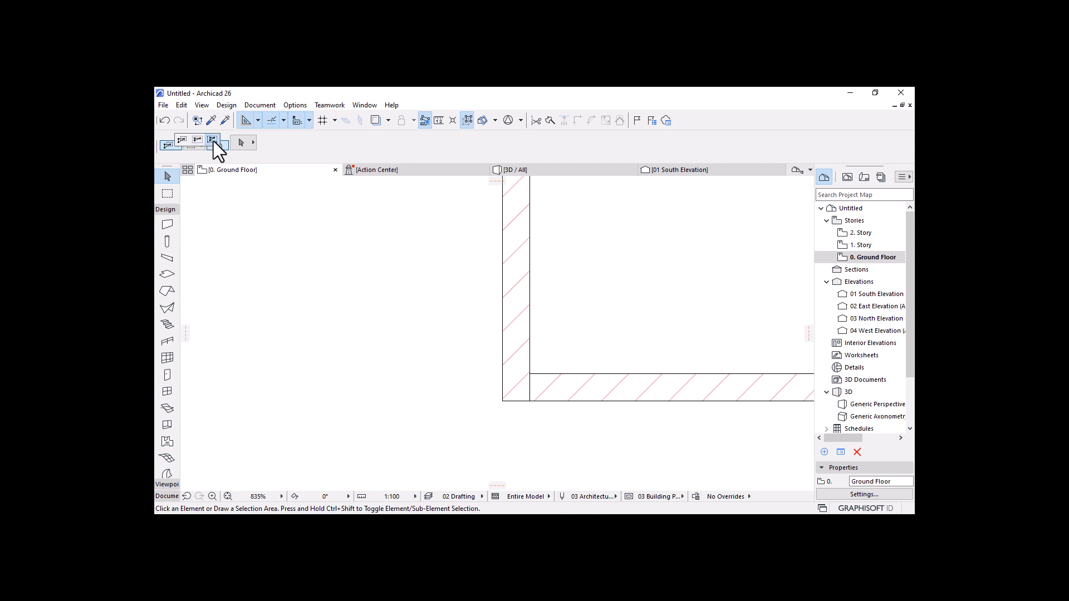
pyautogui.click(183, 140)
pyautogui.scroll(-2, 465, 253)
pyautogui.click(552, 265)
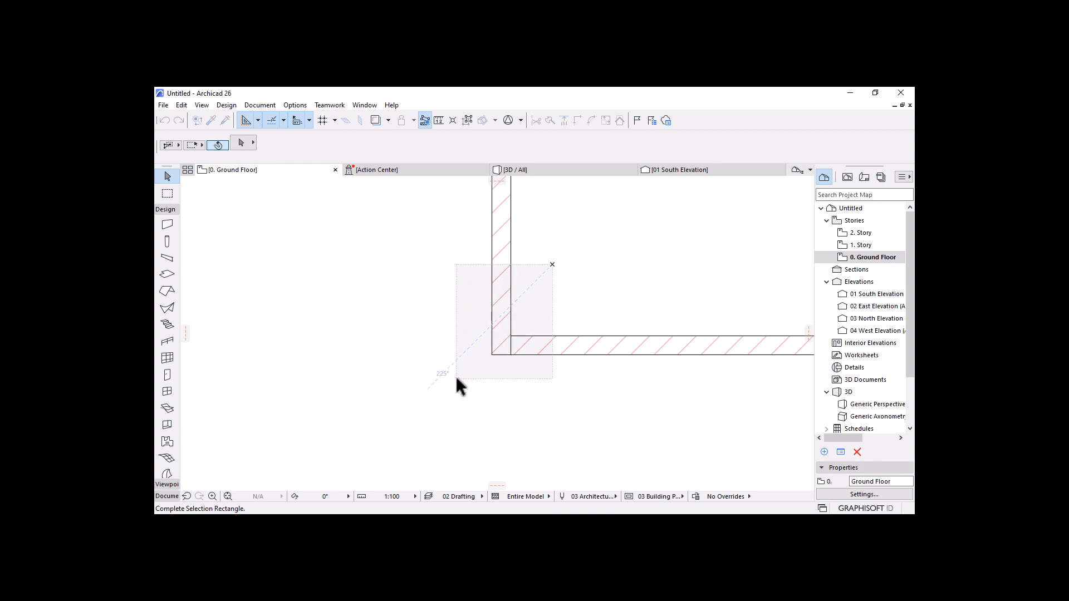
pyautogui.click(436, 383)
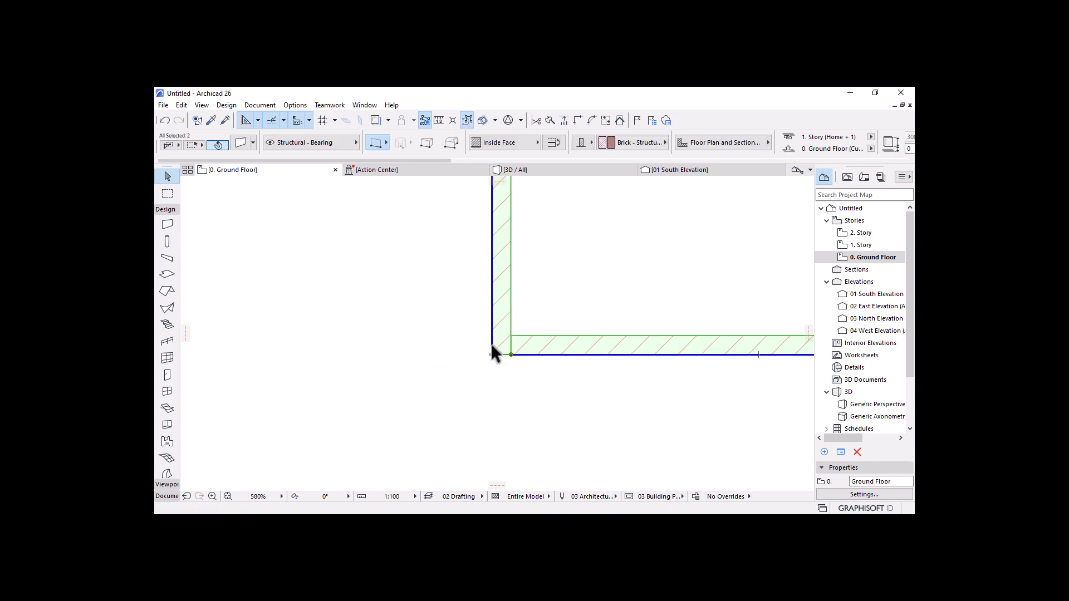
pyautogui.click(579, 119)
pyautogui.click(505, 397)
pyautogui.scroll(-5, 542, 312)
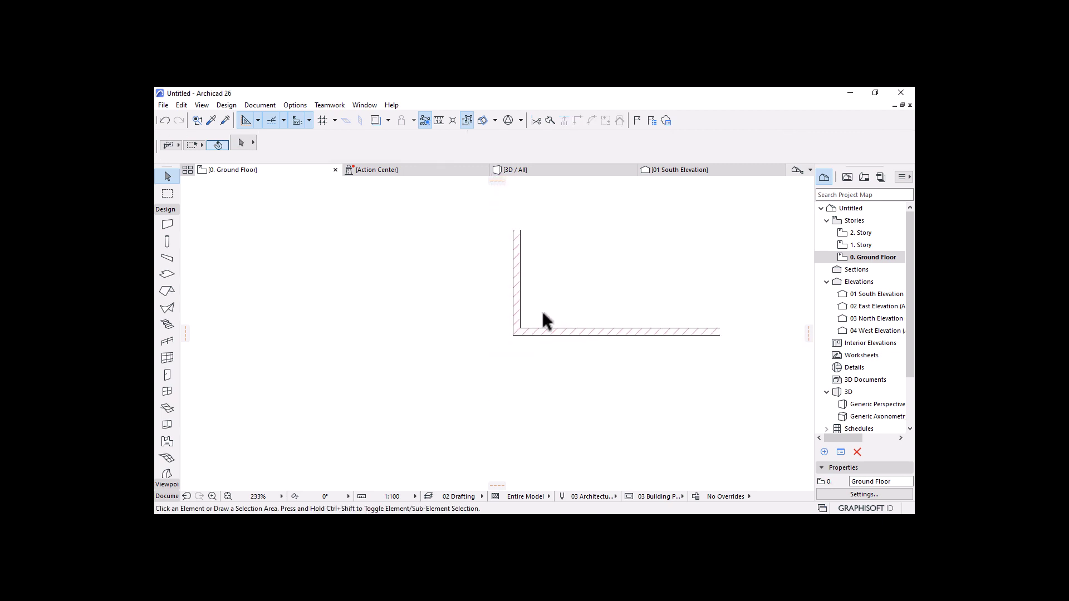
# Step: Adjust the vertical partition so it extends down to the inner face of the bottom outer wall
pyautogui.scroll(-3, 549, 323)
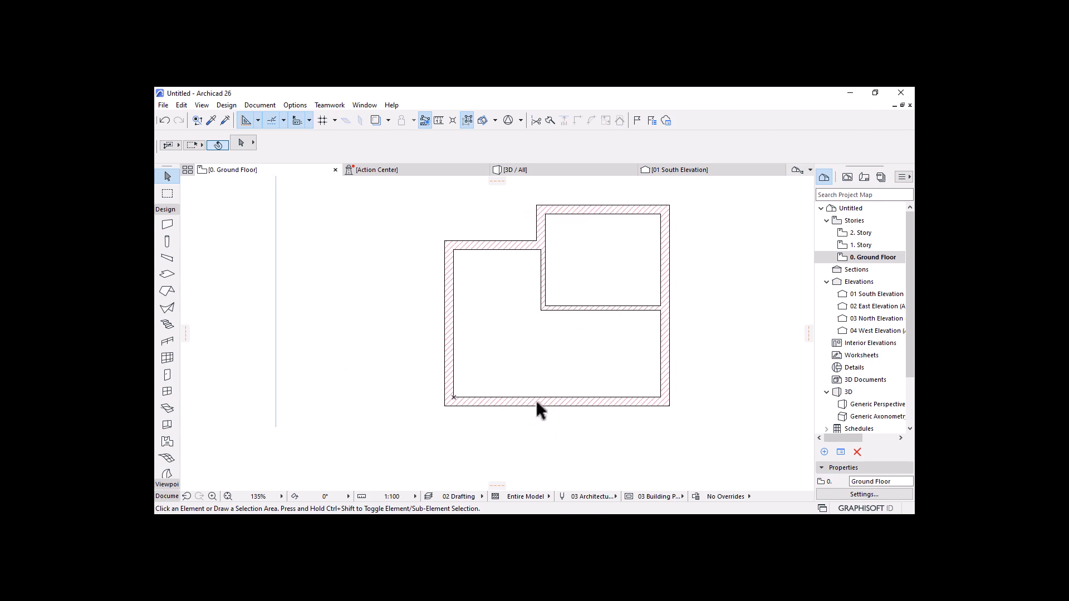
pyautogui.click(543, 273)
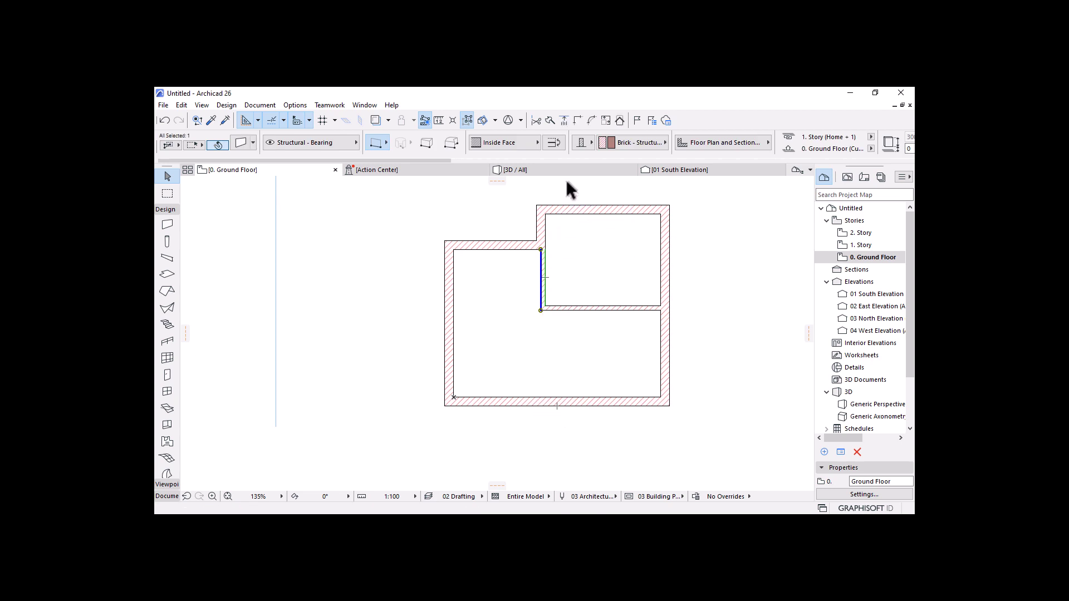
pyautogui.click(563, 120)
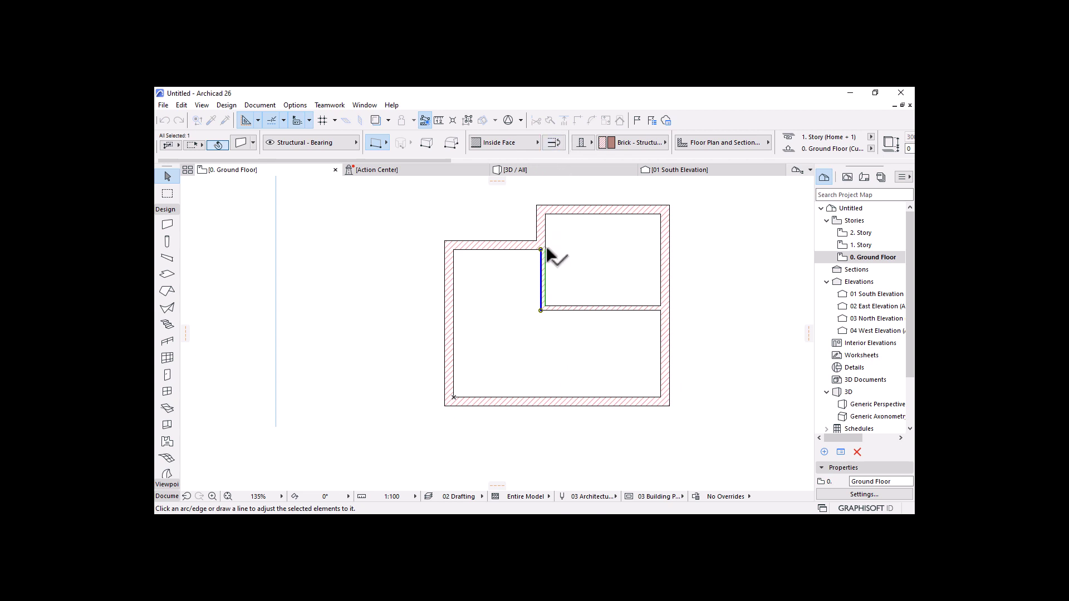
pyautogui.click(545, 397)
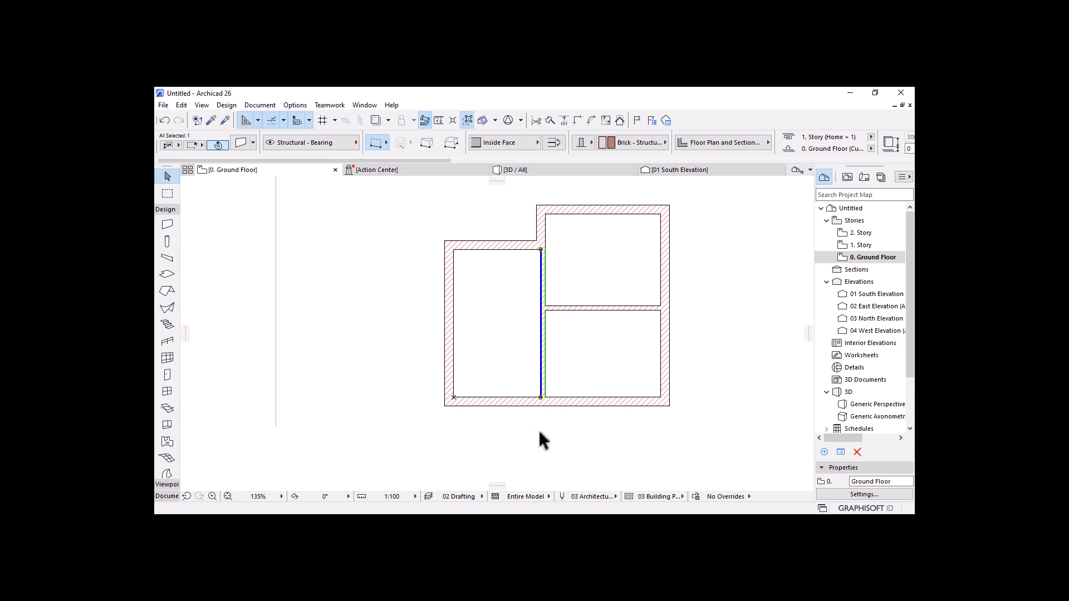
pyautogui.click(546, 427)
pyautogui.scroll(8, 554, 398)
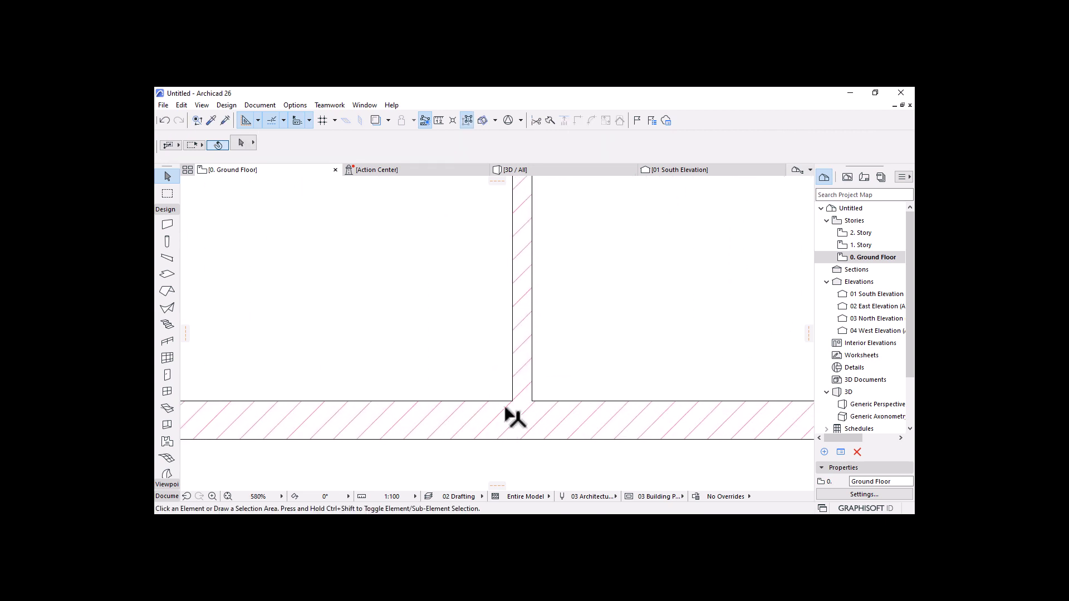
pyautogui.scroll(-6, 532, 410)
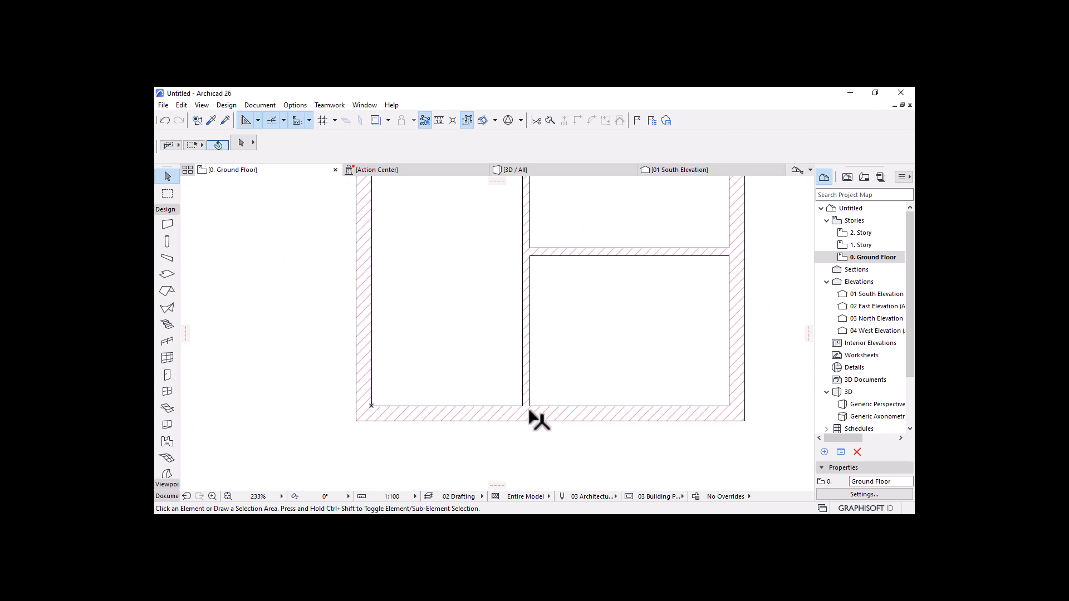
pyautogui.scroll(2, 500, 355)
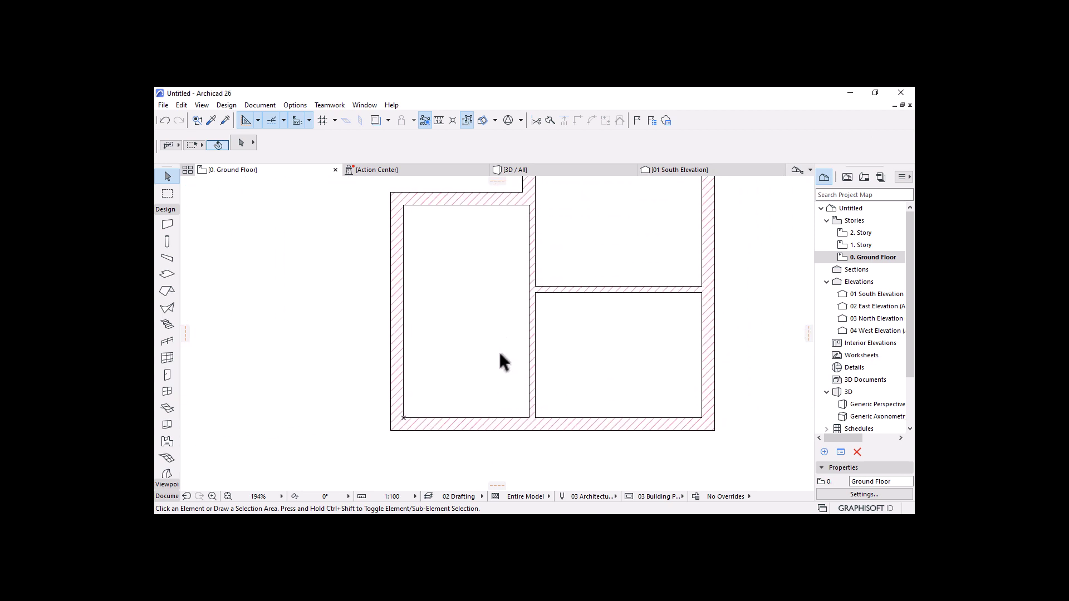
# Step: Measure the outer face of the bottom wall, then the outer face of the upper wall from corner to corner
pyautogui.scroll(-1, 556, 382)
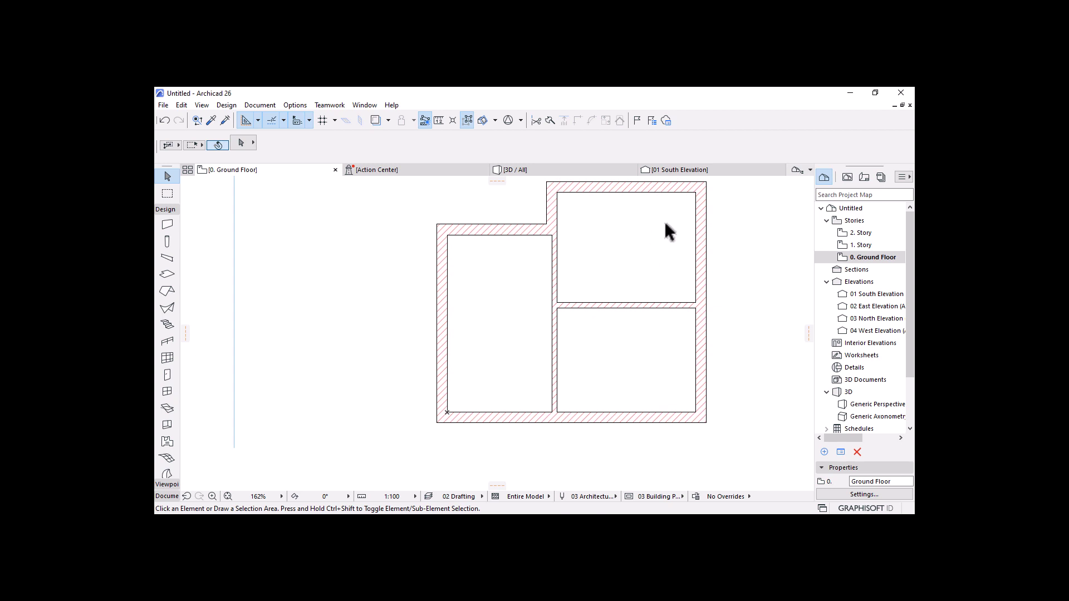
pyautogui.scroll(-1, 590, 329)
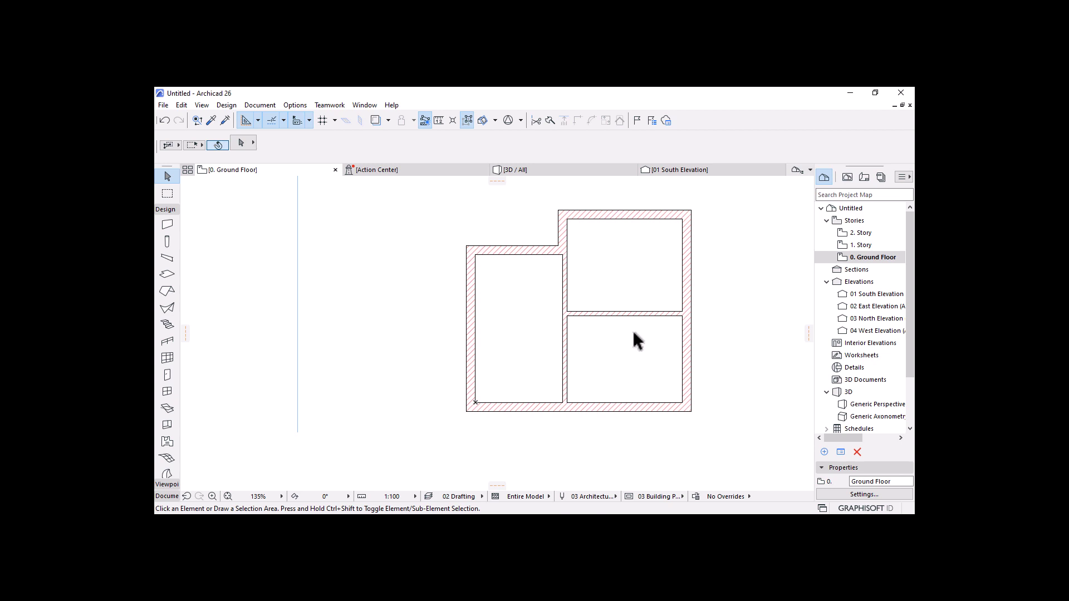
pyautogui.press('m')
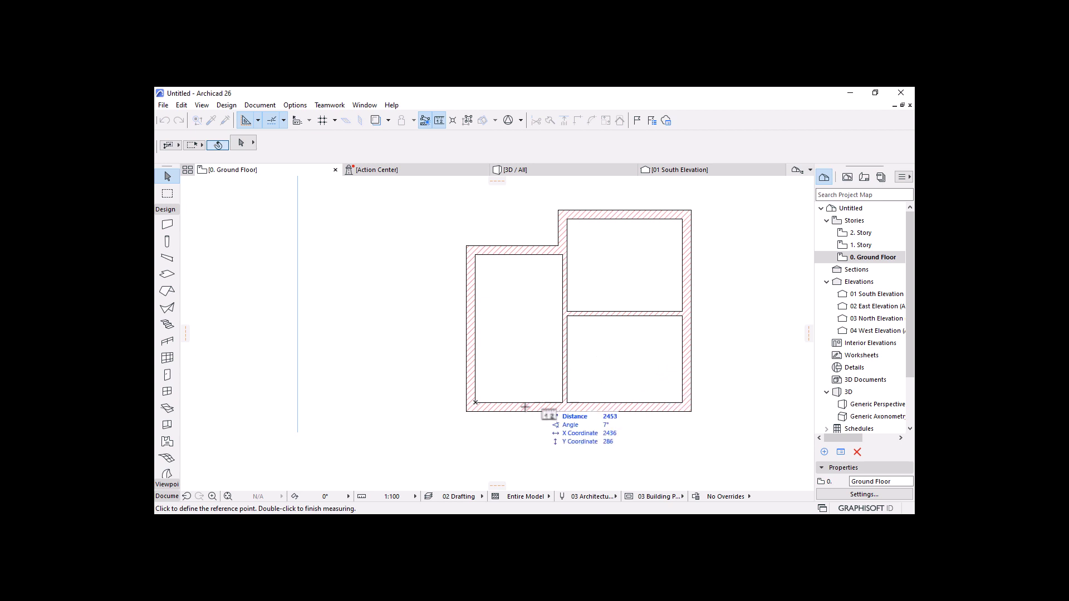
pyautogui.click(467, 411)
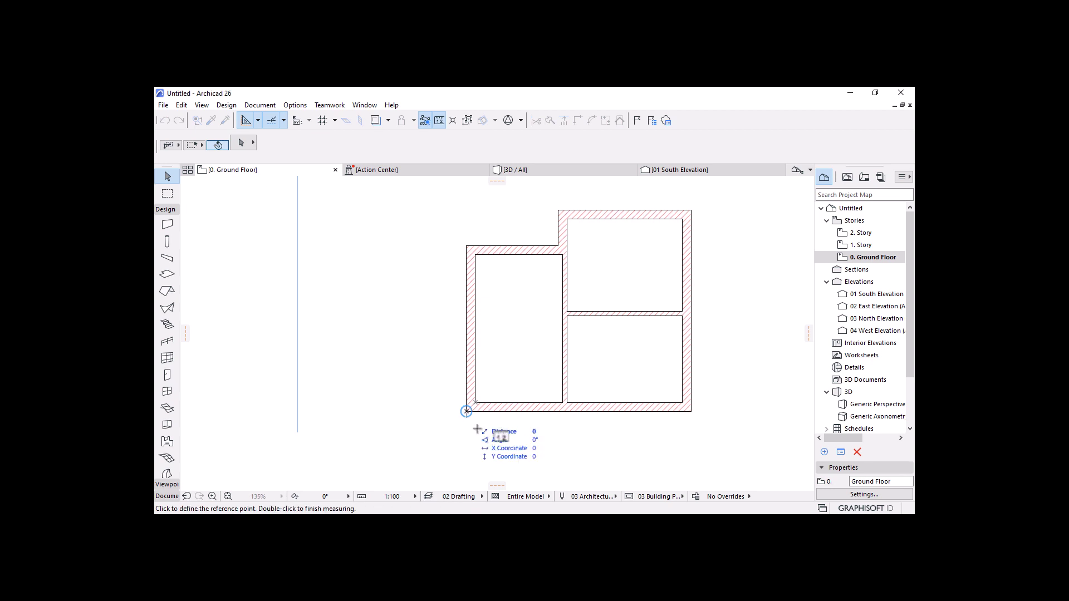
pyautogui.click(692, 411)
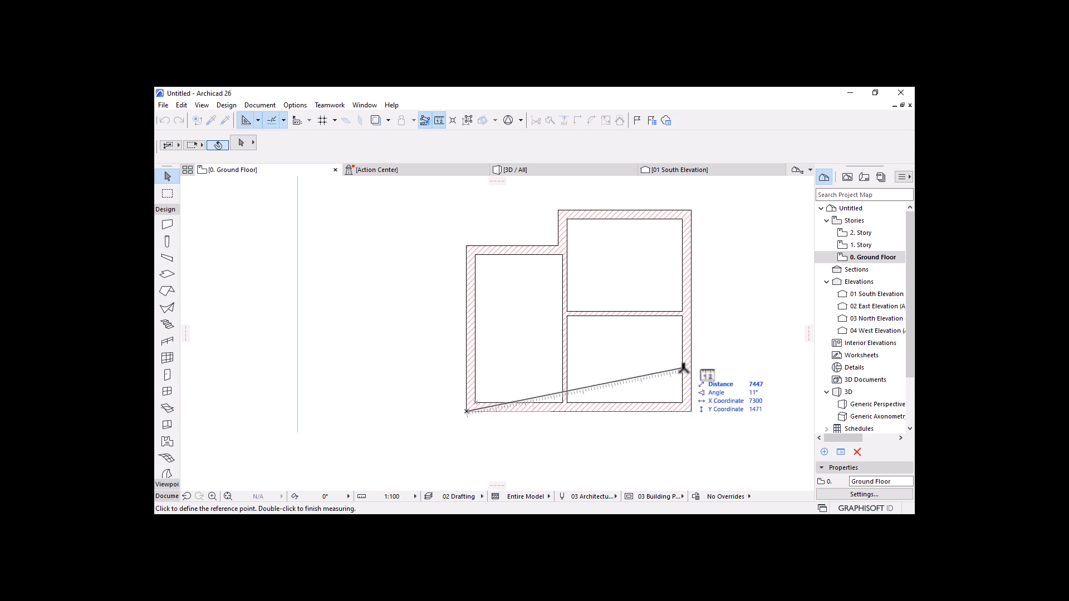
pyautogui.press('Escape')
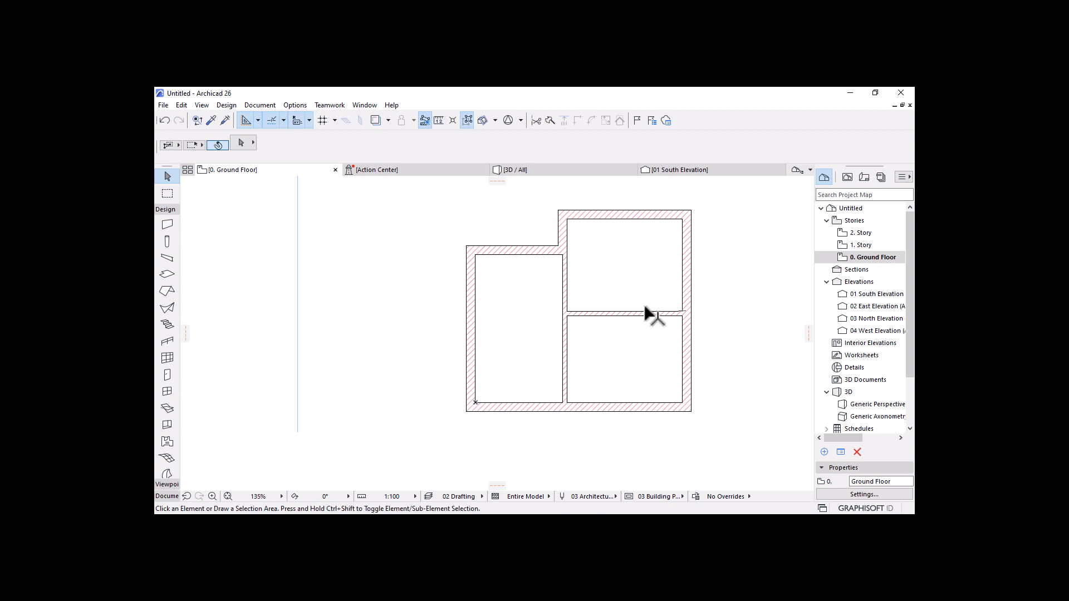
pyautogui.press('m')
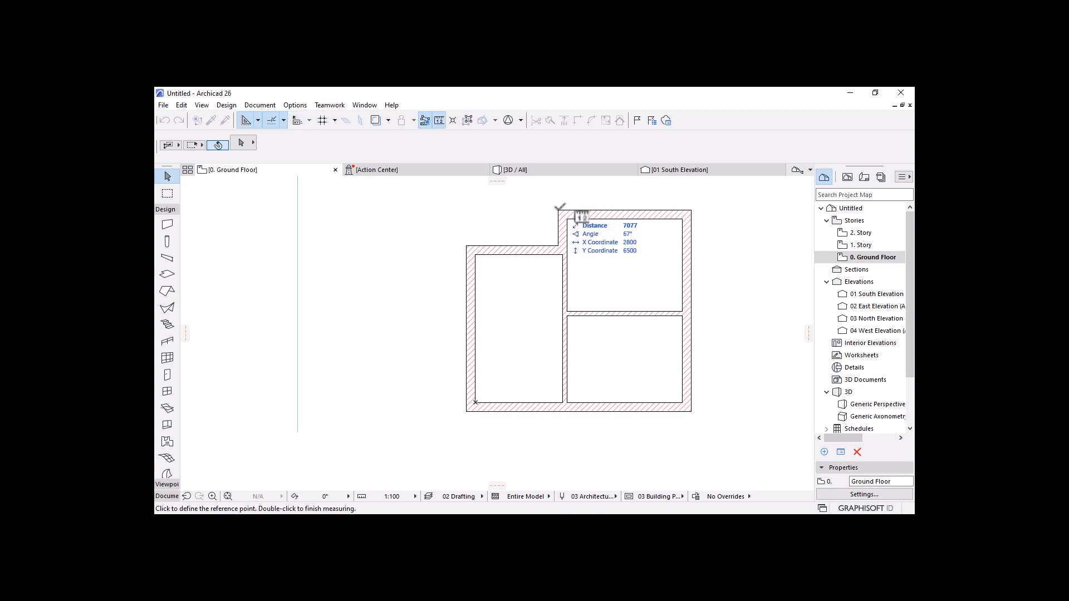
pyautogui.click(558, 210)
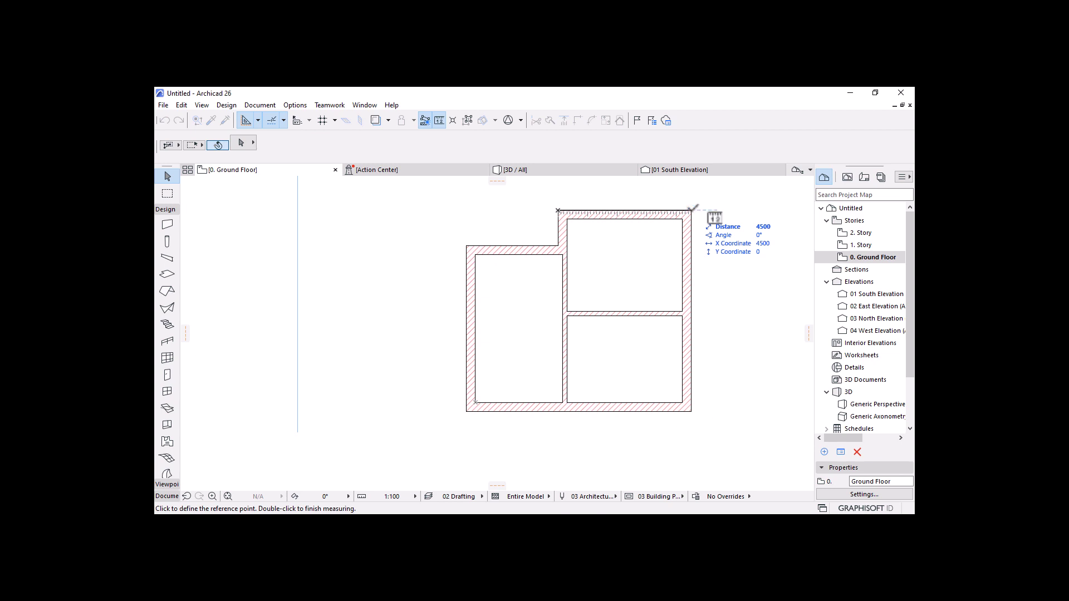
pyautogui.doubleClick(692, 208)
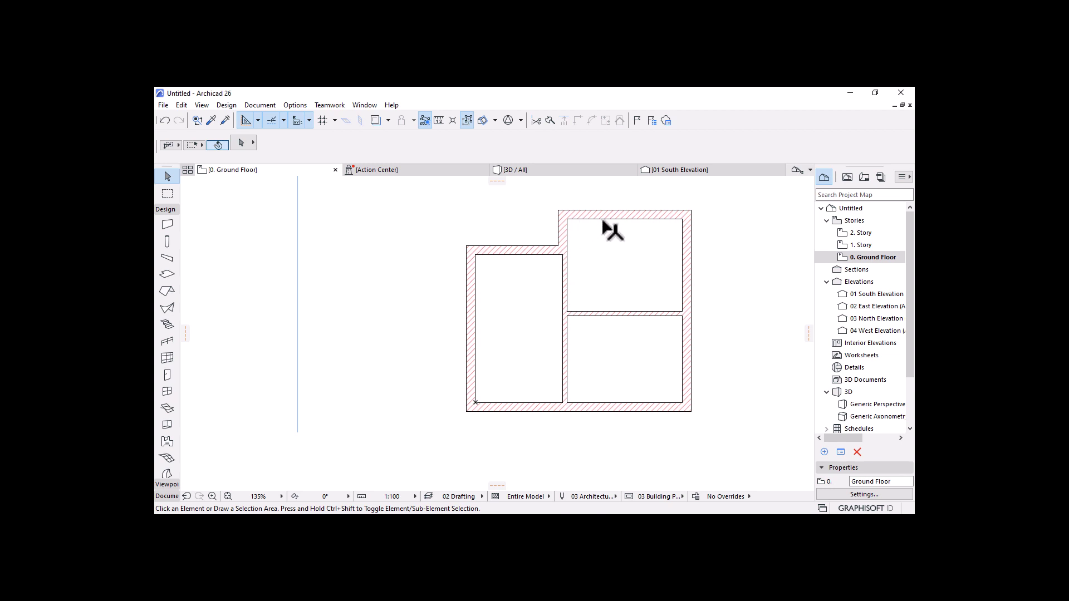
# Step: Create a guide line segment 3900 long, running leftward from the upper-right outer corner along the top wall
pyautogui.moveTo(689, 222)
pyautogui.click(257, 121)
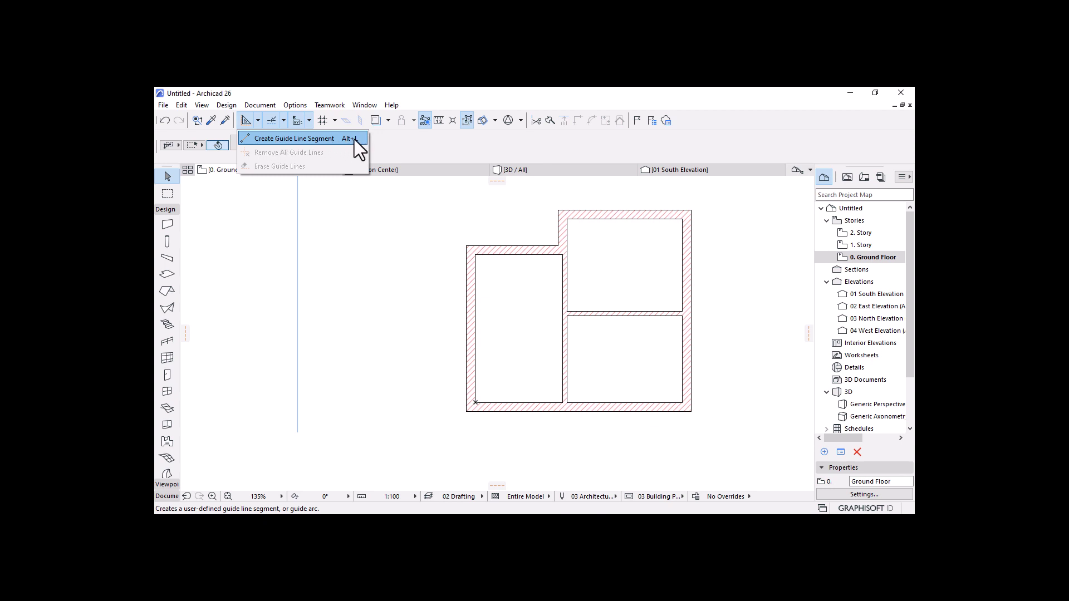
pyautogui.click(284, 139)
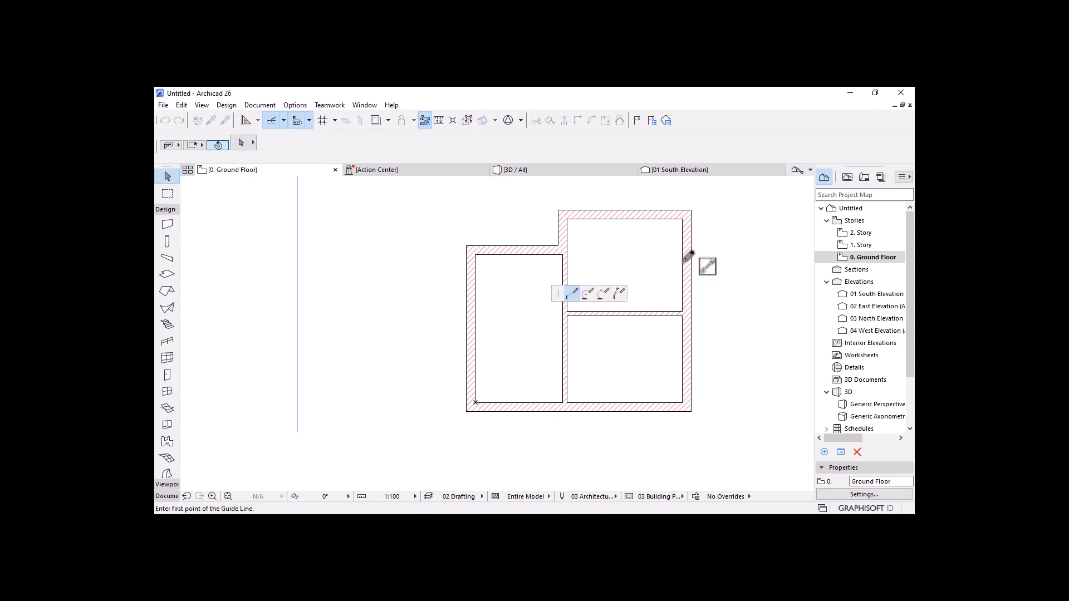
pyautogui.scroll(-1, 688, 257)
pyautogui.scroll(3, 691, 251)
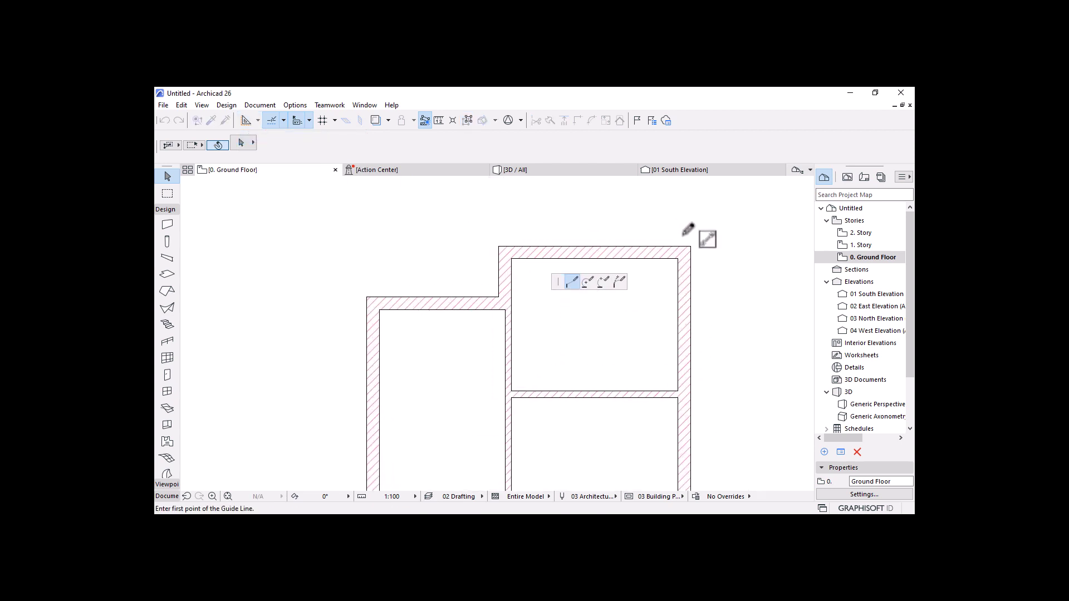
pyautogui.click(692, 246)
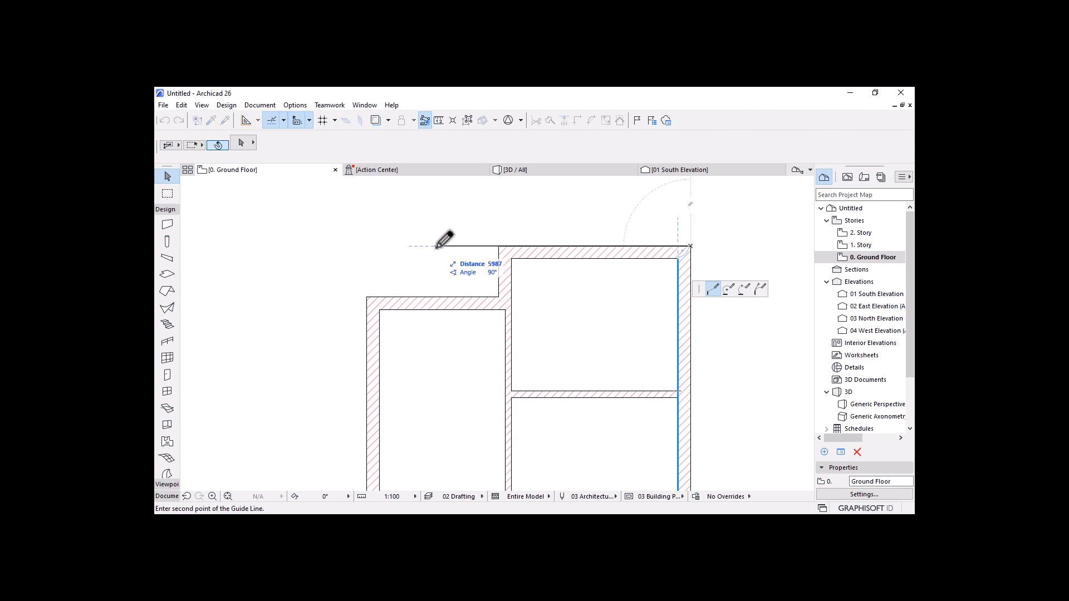
pyautogui.write('3900')
pyautogui.press('Return')
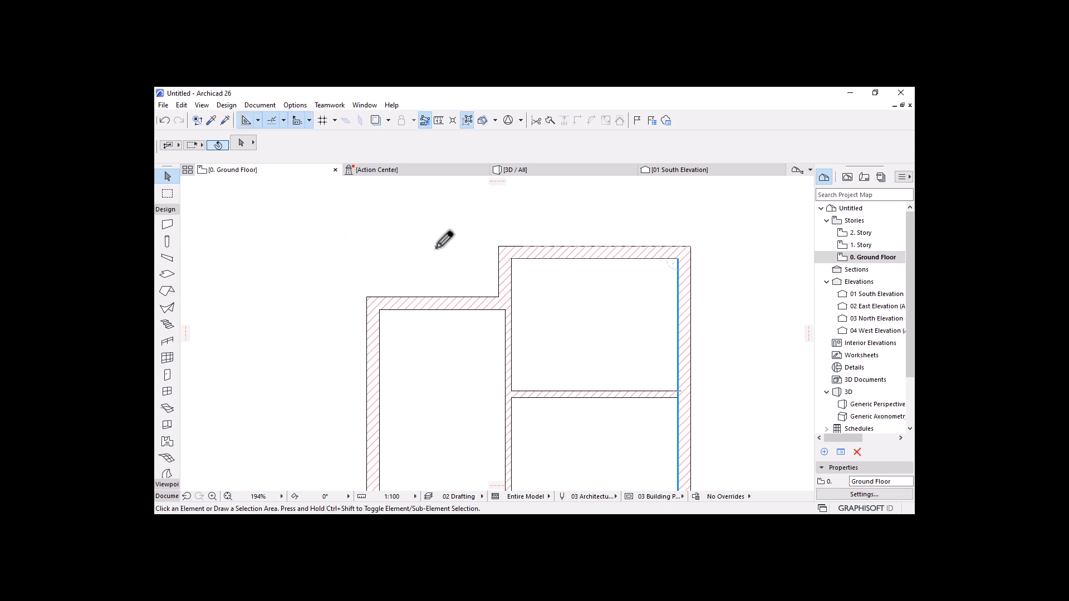
# Step: Move the short vertical outer wall together with the vertical partition 600 to the right, aligning its outer face with the guide segment's left end
pyautogui.scroll(1, 504, 281)
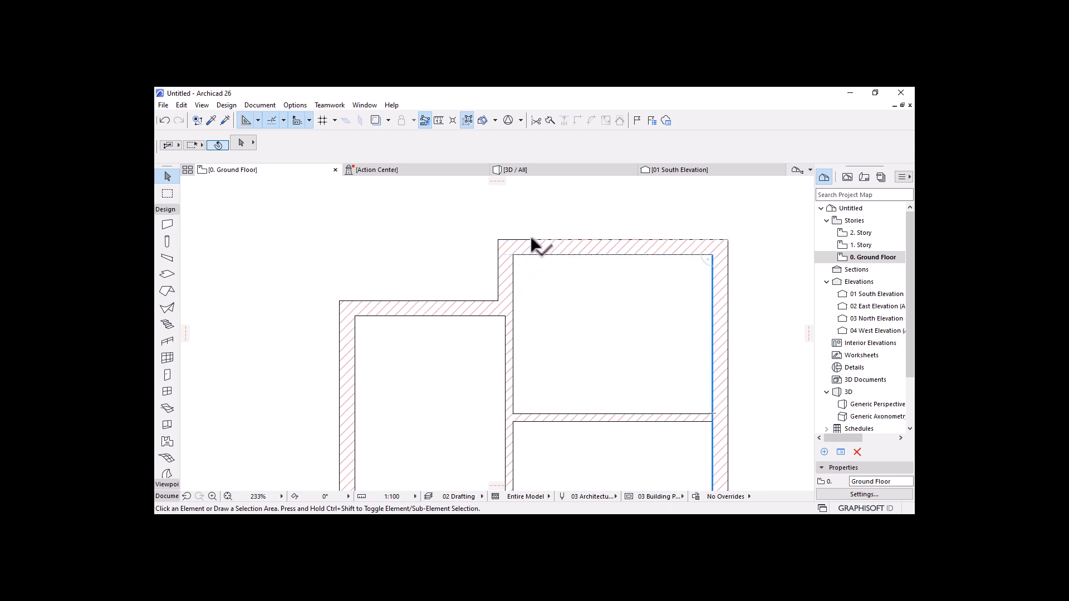
pyautogui.click(504, 280)
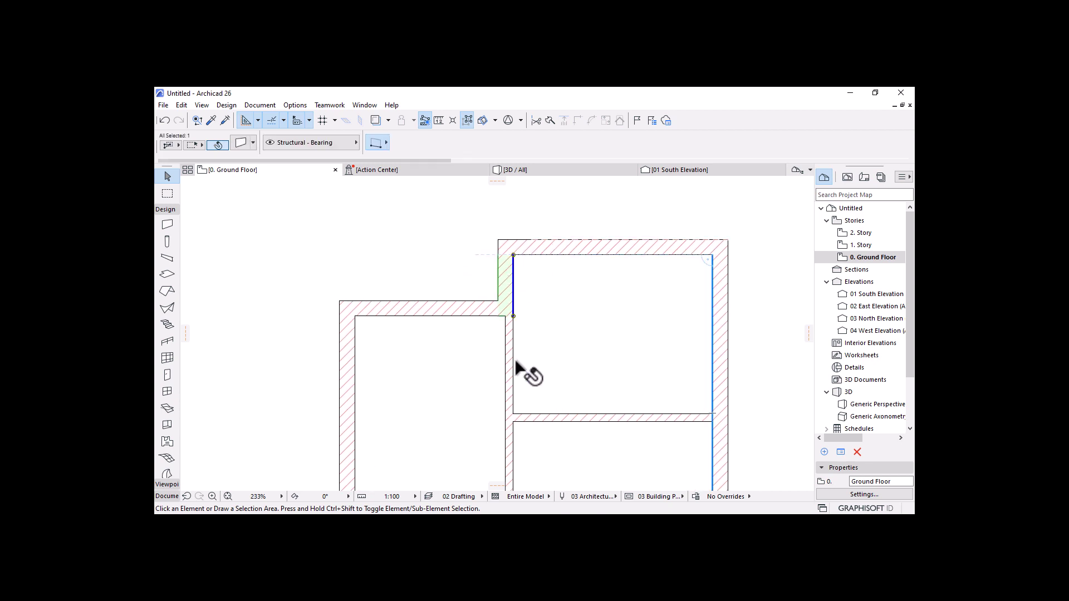
pyautogui.keyDown('shift'); pyautogui.click(509, 371); pyautogui.keyUp('shift')
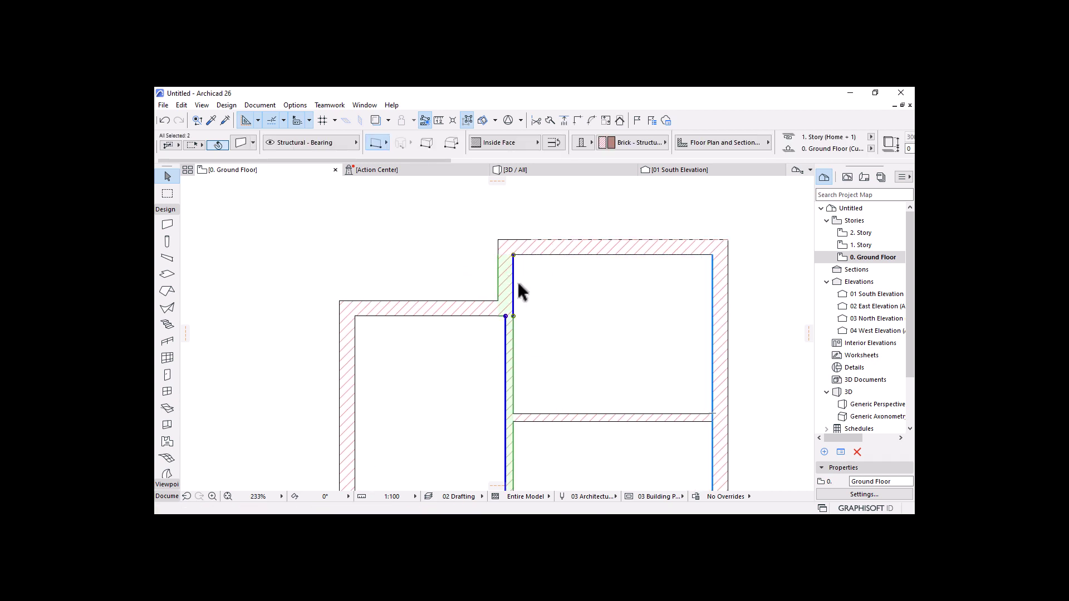
pyautogui.click(564, 360)
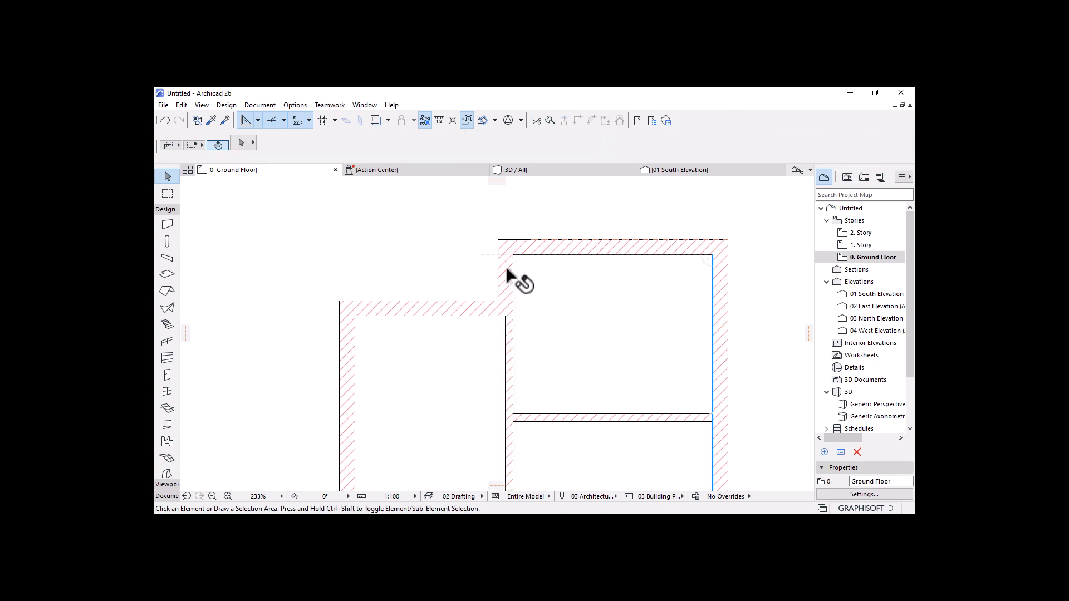
pyautogui.click(503, 284)
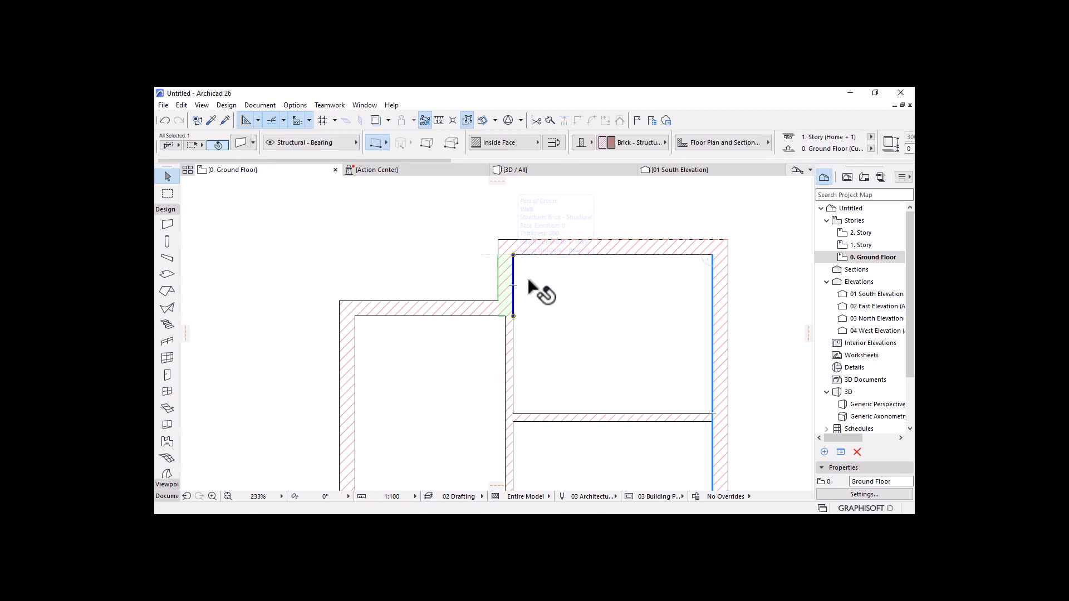
pyautogui.keyDown('shift'); pyautogui.click(511, 359); pyautogui.keyUp('shift')
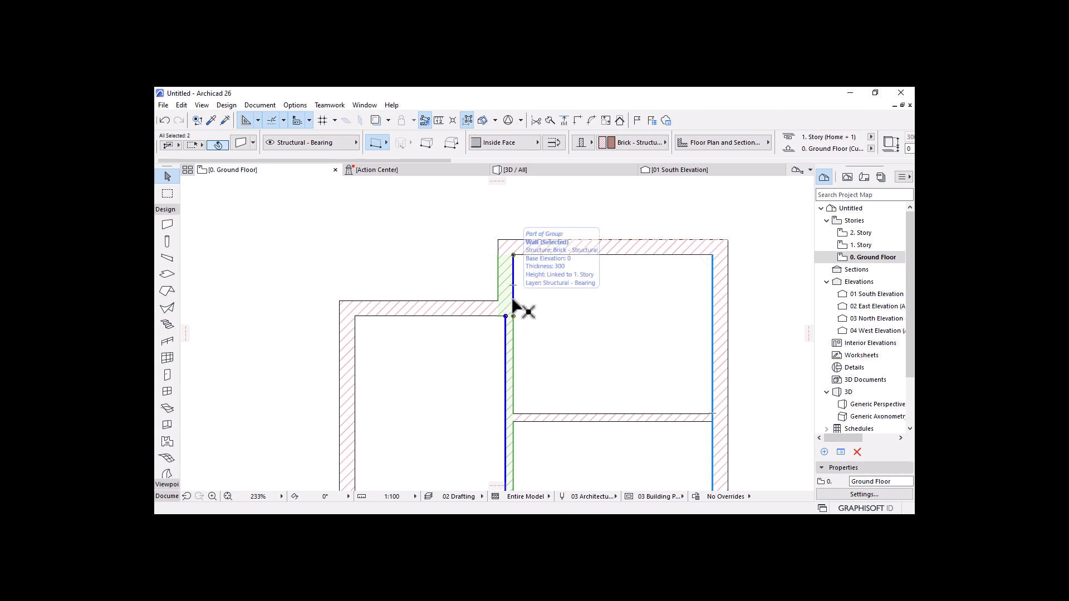
pyautogui.scroll(2, 520, 230)
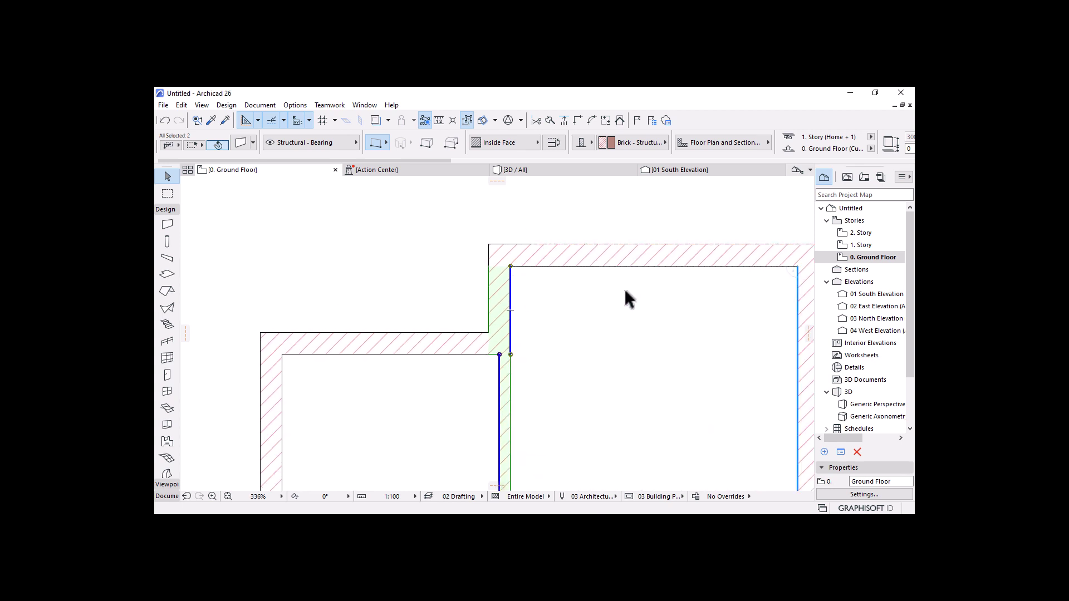
pyautogui.click(489, 266)
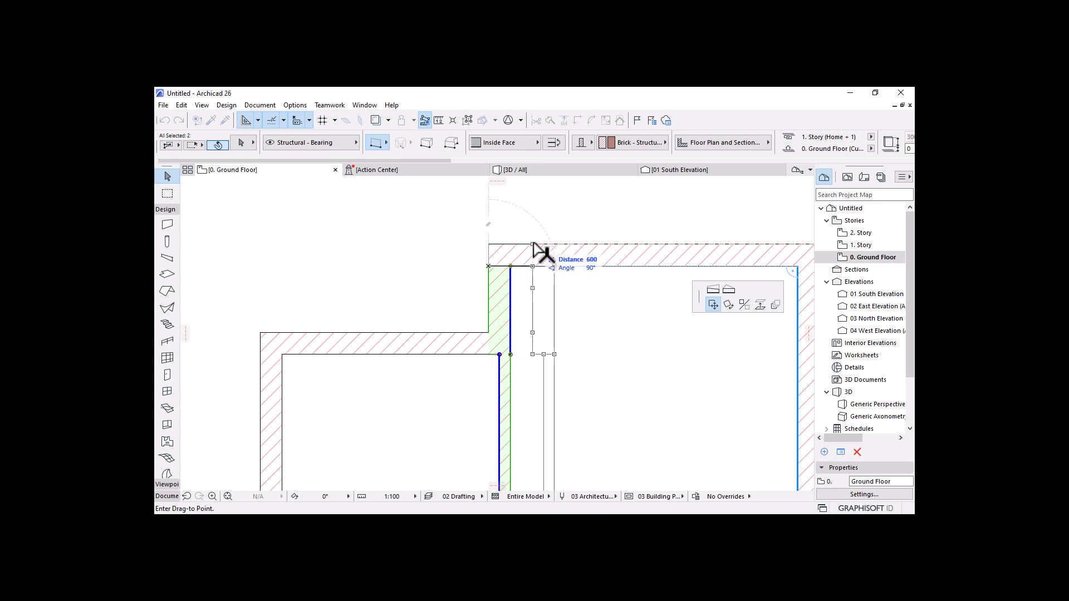
pyautogui.click(533, 244)
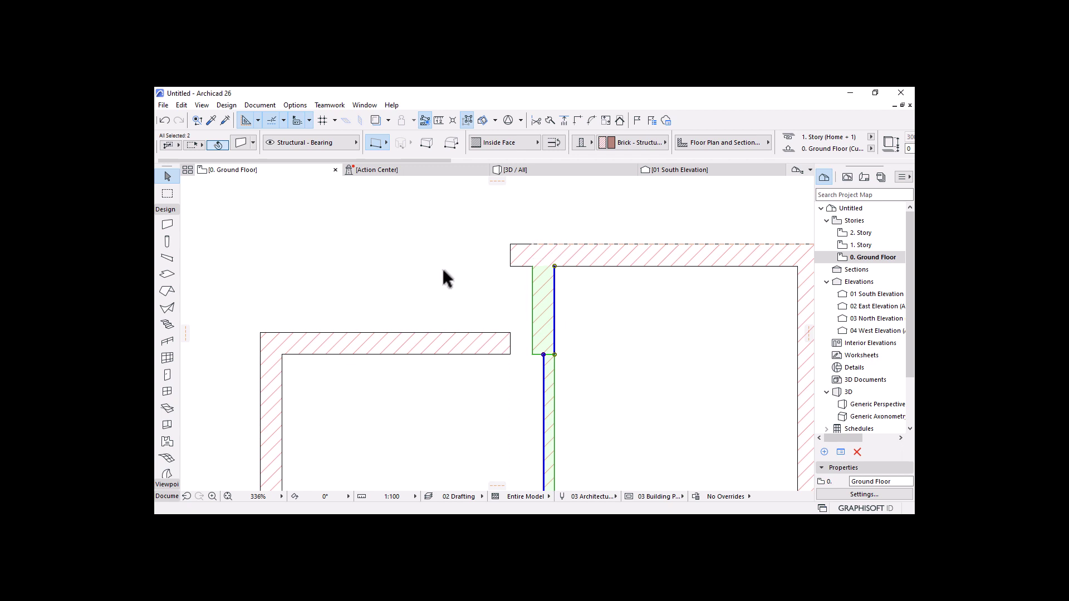
pyautogui.click(610, 384)
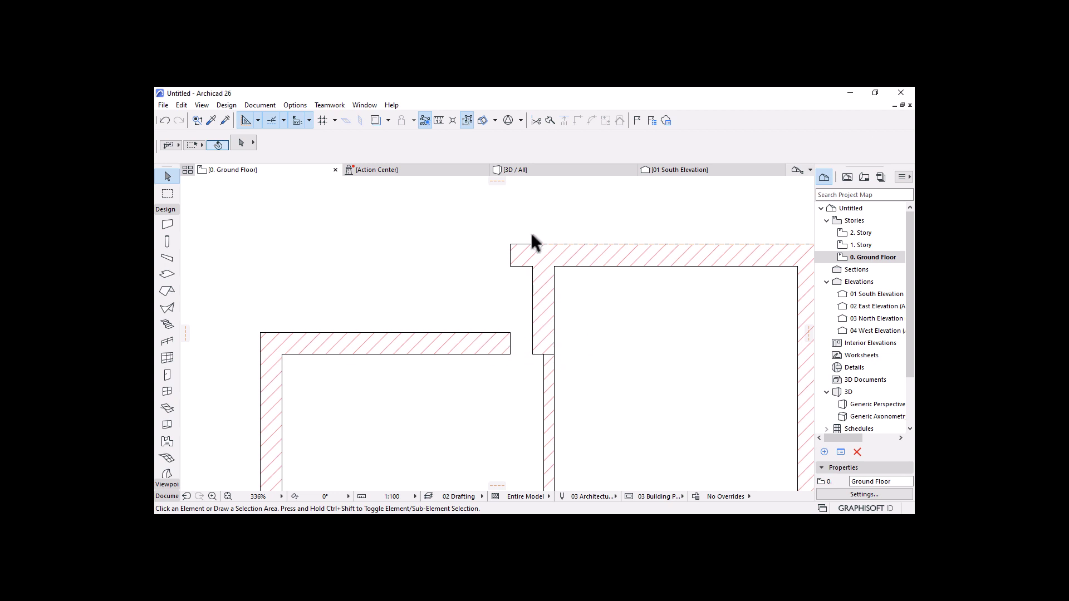
# Step: Intersect the upper outer wall with the moved short vertical wall so they form a clean corner
pyautogui.click(581, 258)
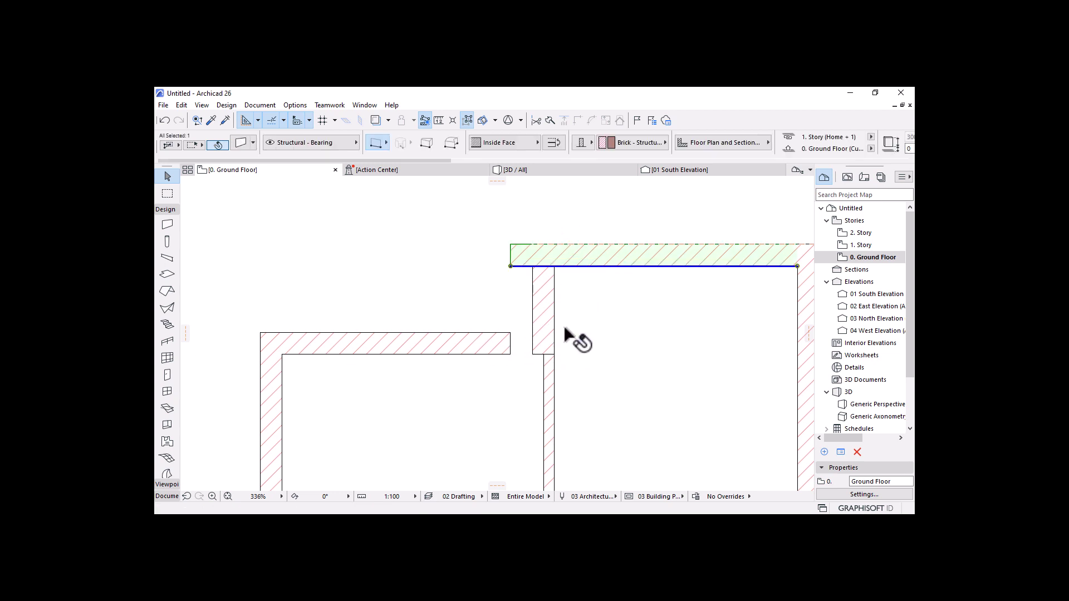
pyautogui.keyDown('shift'); pyautogui.click(539, 296); pyautogui.keyUp('shift')
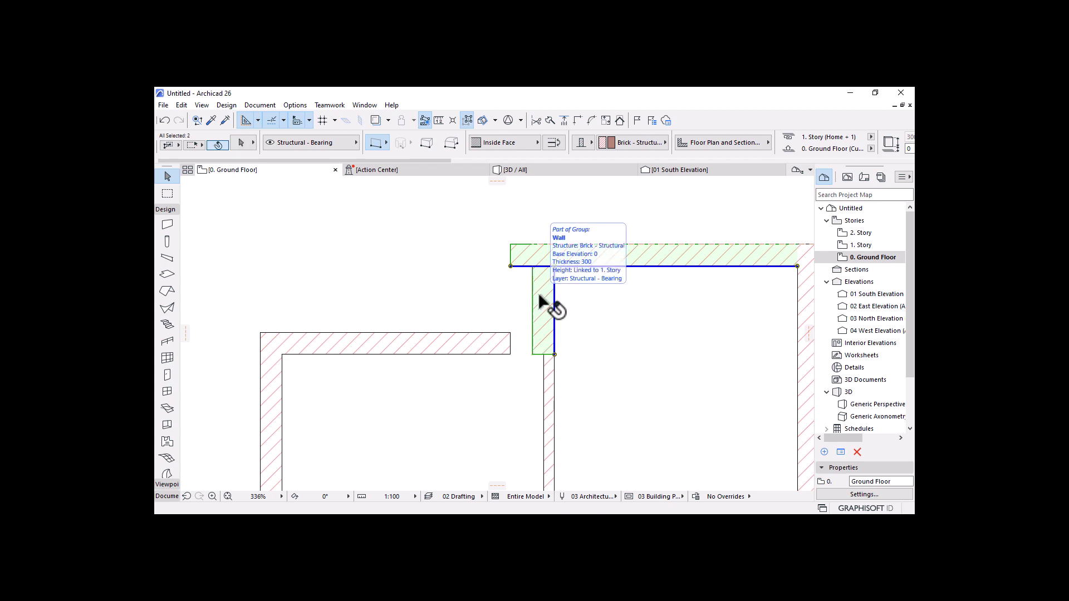
pyautogui.click(579, 120)
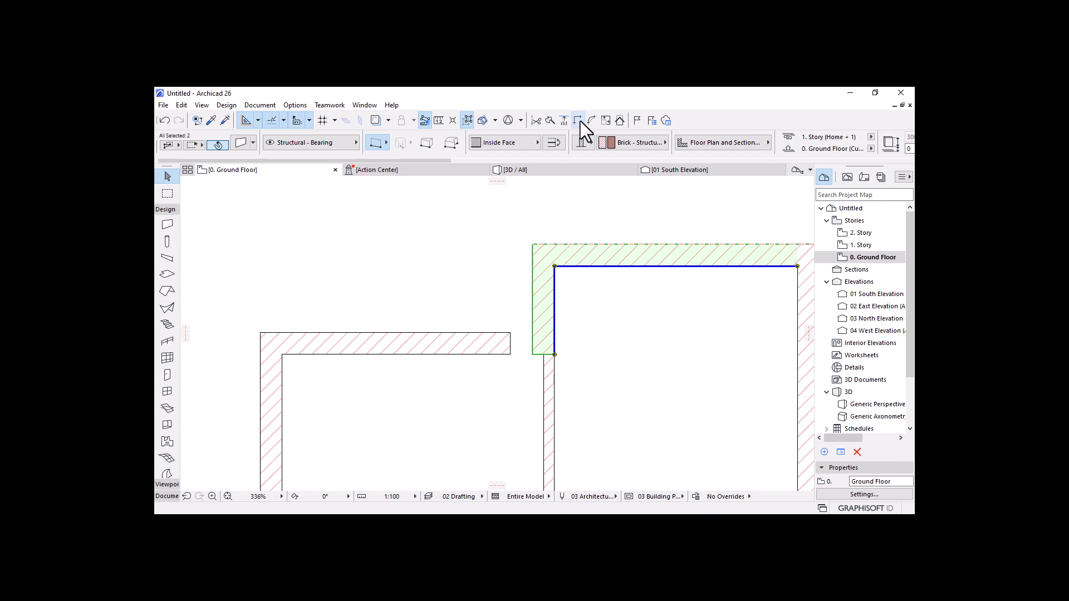
pyautogui.click(595, 361)
# Step: Intersect the lower-left horizontal outer wall with the short vertical wall to close the gap between them
pyautogui.click(461, 350)
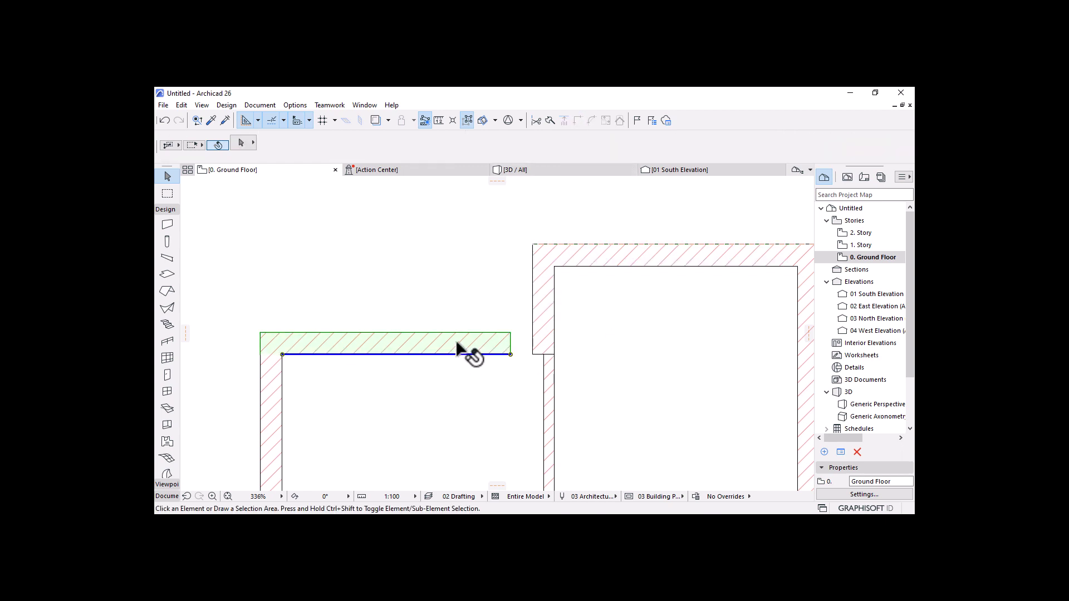
pyautogui.keyDown('shift'); pyautogui.click(536, 299); pyautogui.keyUp('shift')
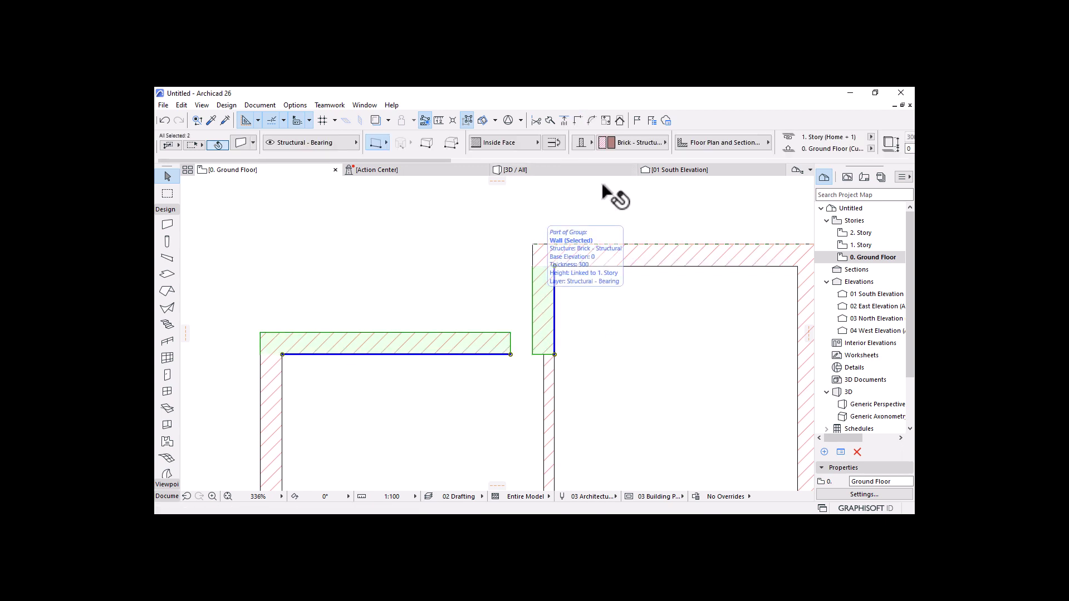
pyautogui.click(580, 122)
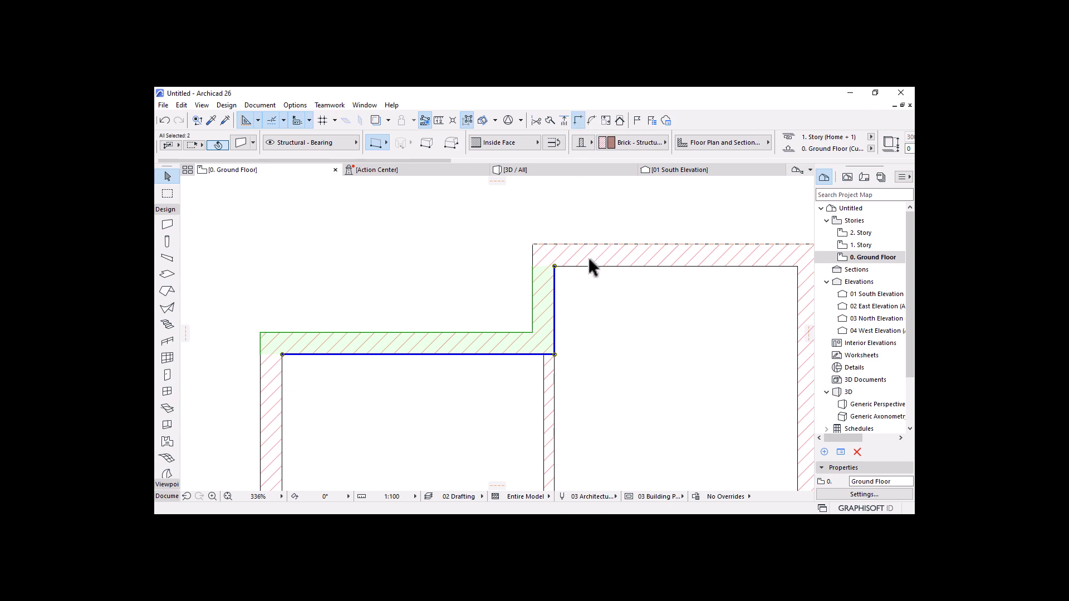
pyautogui.click(596, 356)
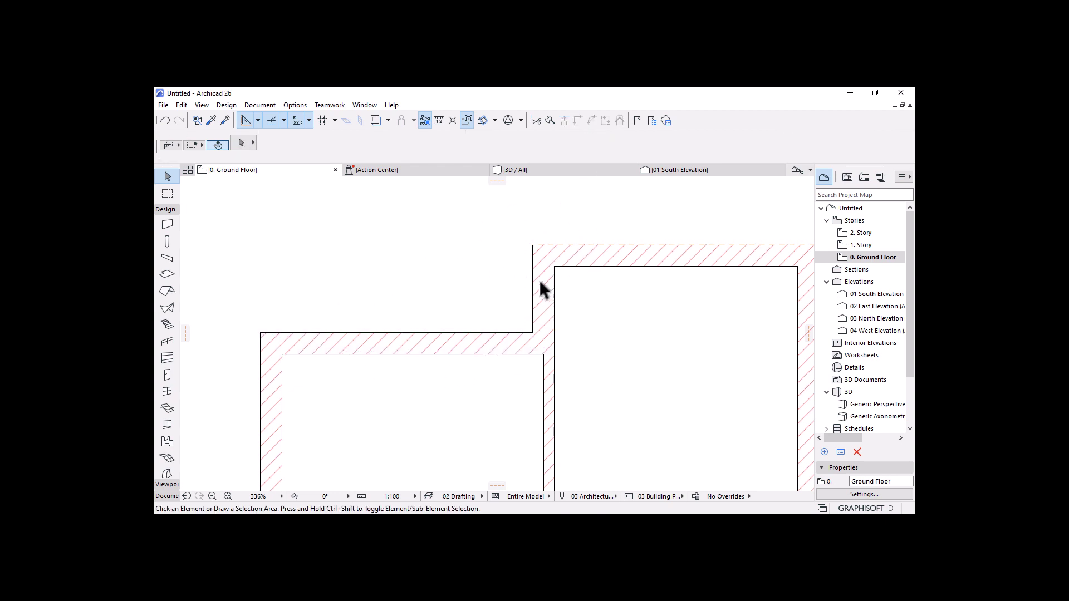
# Step: Remove all guide lines from the floor plan
pyautogui.scroll(-1, 358, 311)
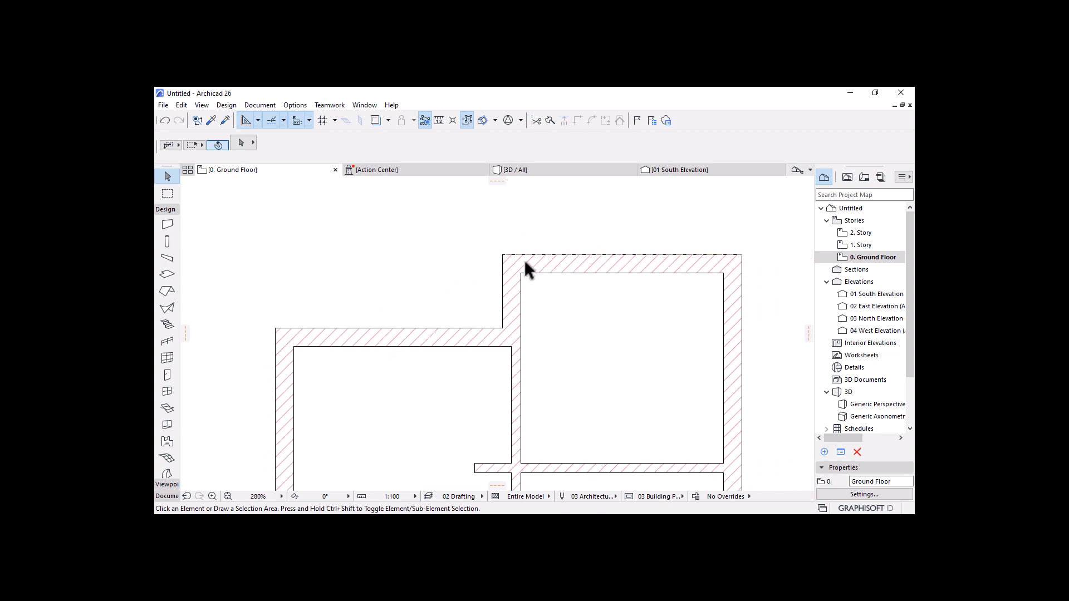
pyautogui.moveTo(685, 257)
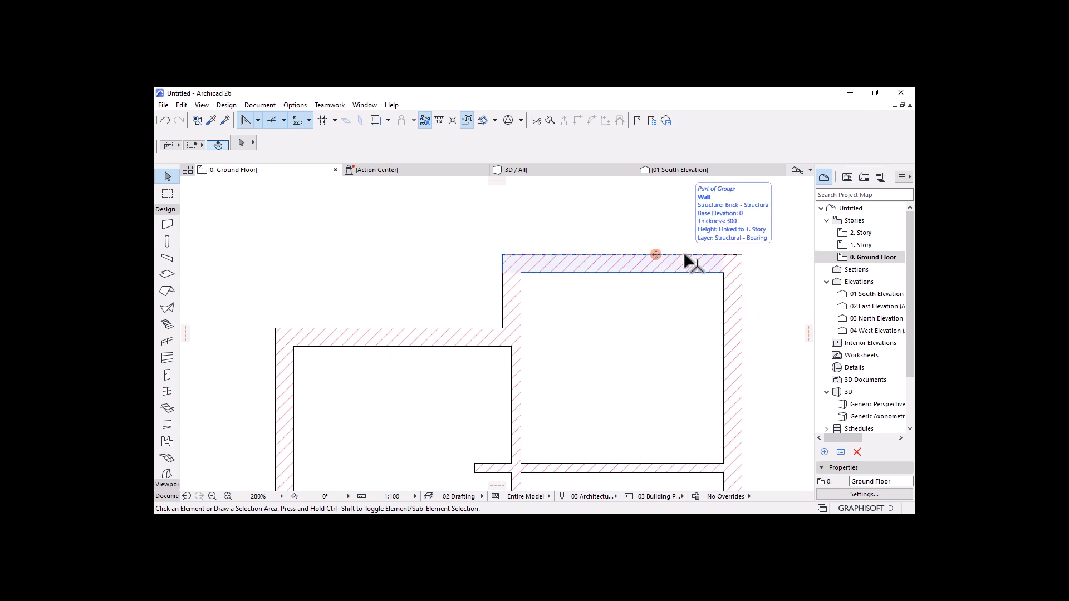
pyautogui.click(257, 121)
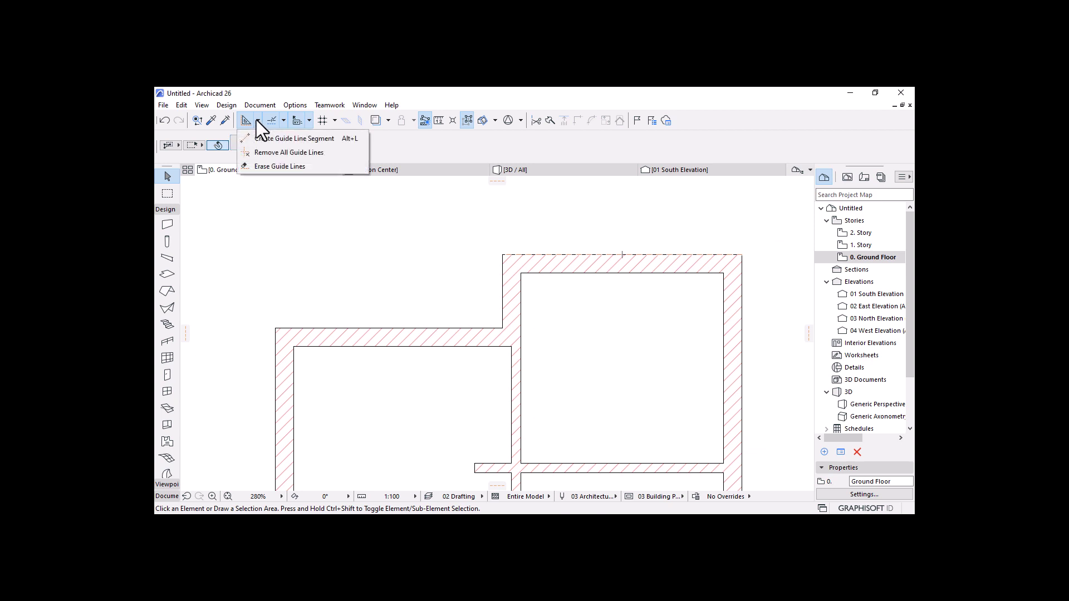
pyautogui.click(272, 154)
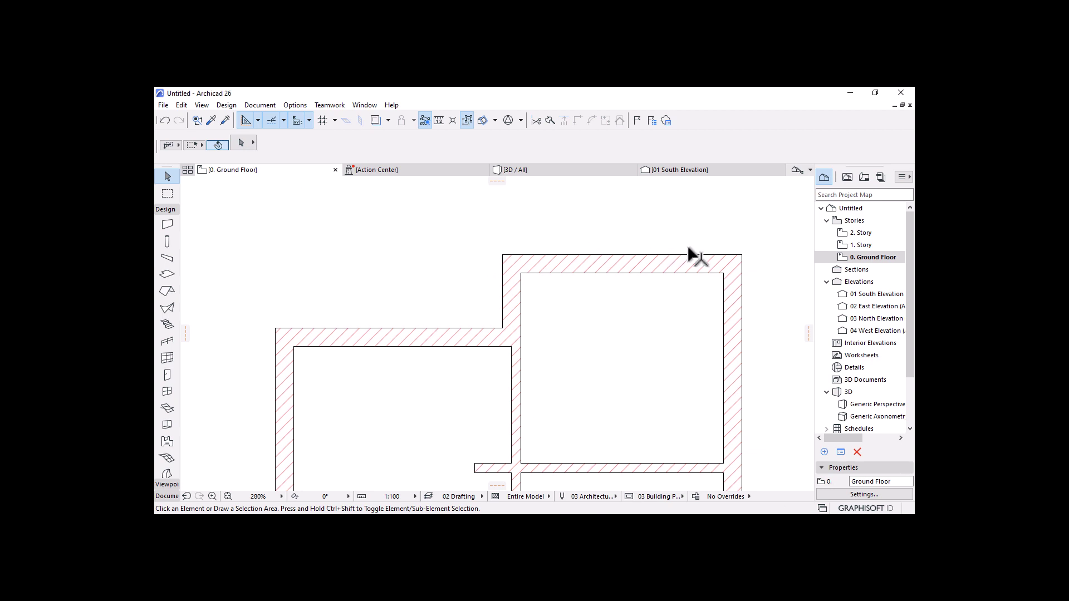
# Step: Trim off the stub of the horizontal partition that projects left past the vertical partition
pyautogui.scroll(-5, 552, 228)
pyautogui.scroll(2, 478, 331)
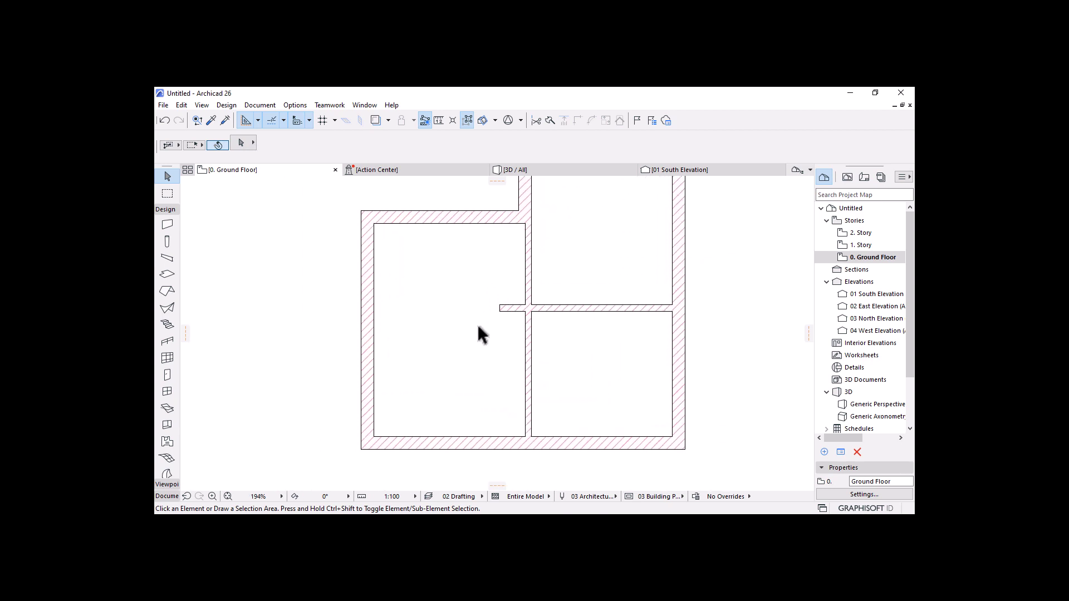
pyautogui.scroll(4, 510, 314)
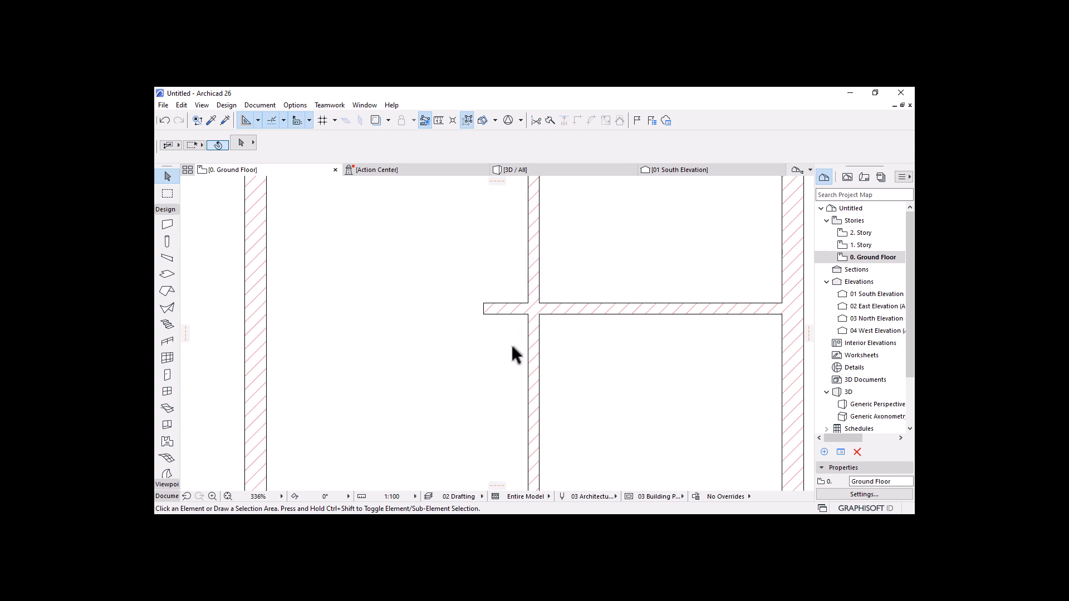
pyautogui.click(537, 123)
pyautogui.keyDown('ctrl'); pyautogui.click(507, 307); pyautogui.keyUp('ctrl')
pyautogui.scroll(-4, 577, 296)
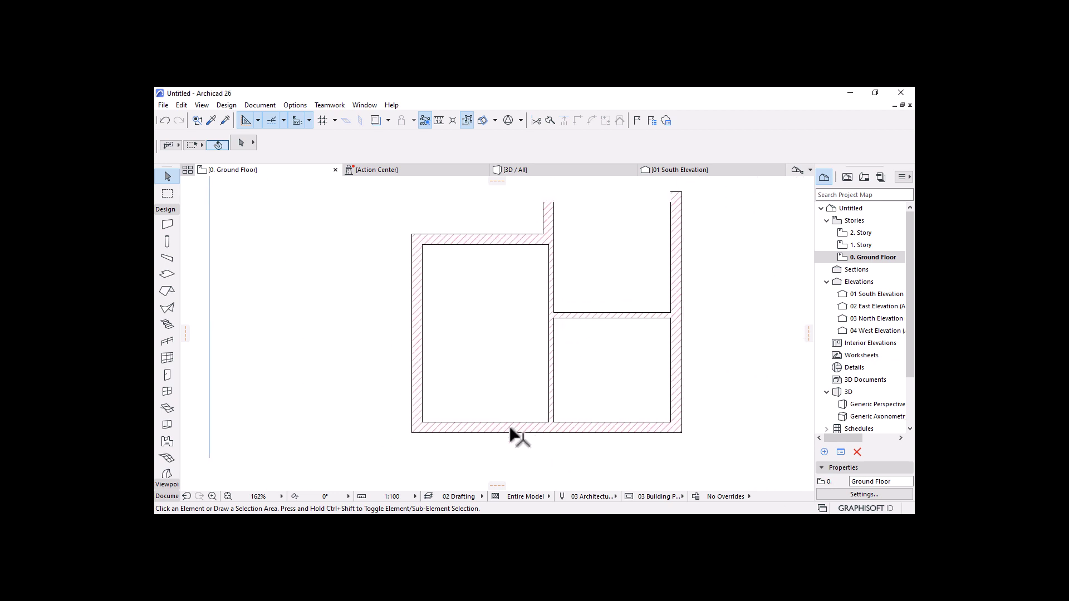
pyautogui.scroll(-1, 510, 433)
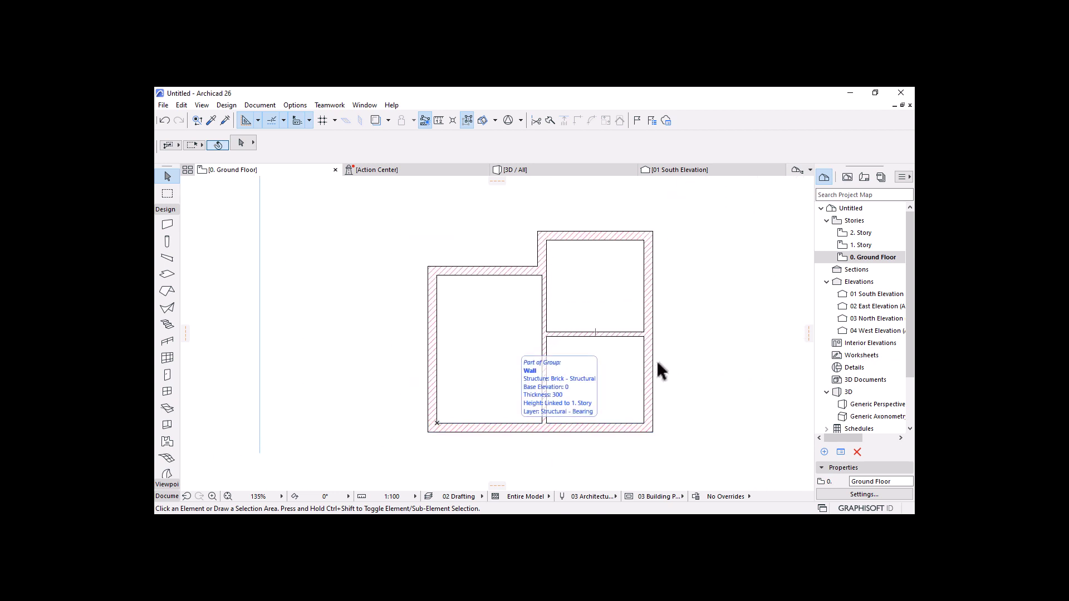
pyautogui.scroll(1, 710, 389)
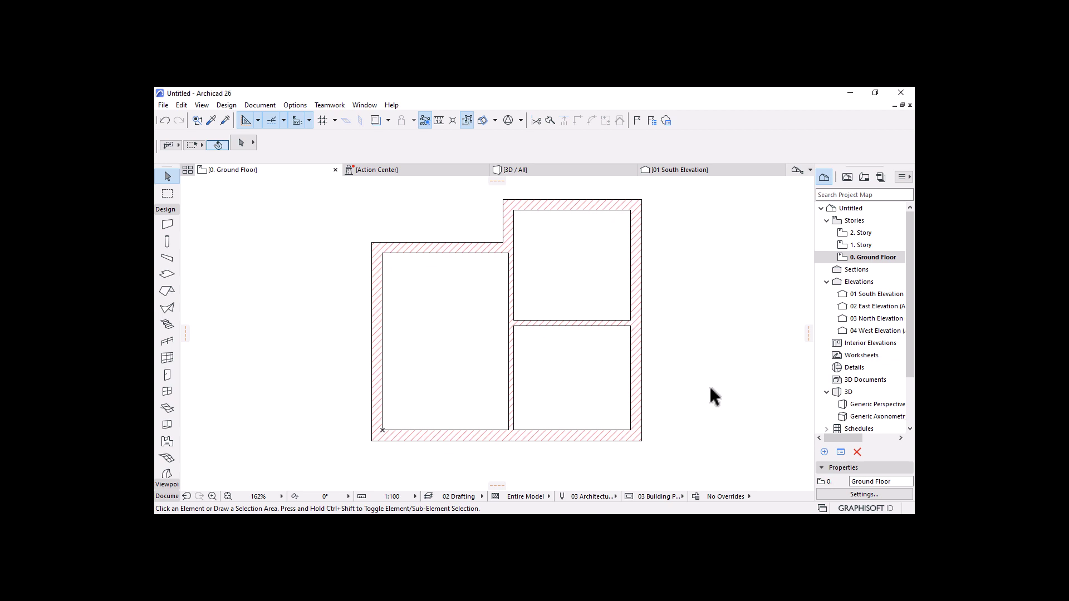
pyautogui.scroll(1, 590, 350)
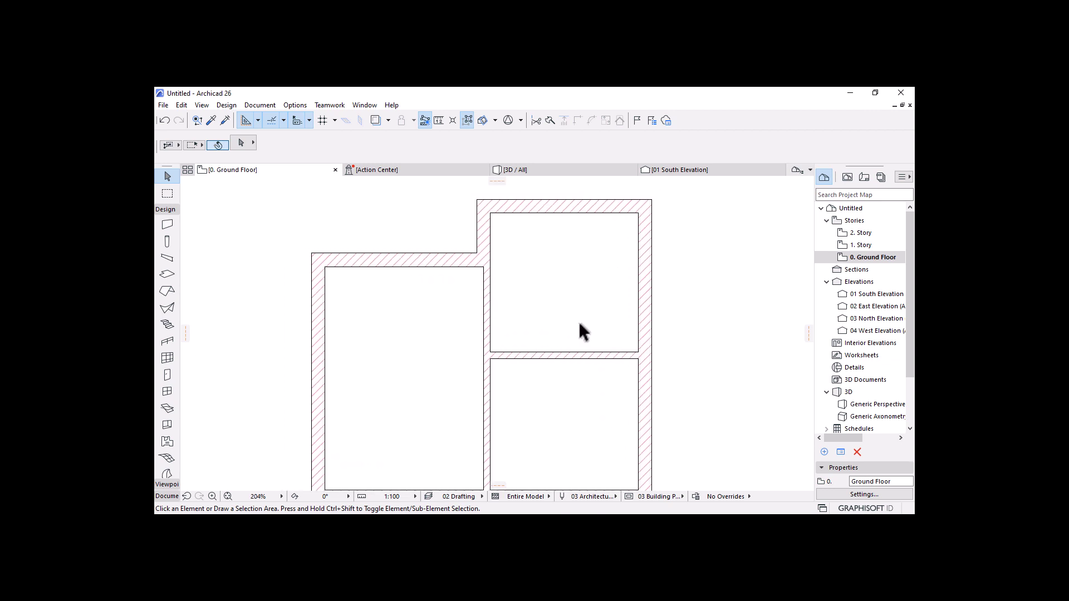
pyautogui.scroll(-1, 577, 312)
pyautogui.scroll(1, 566, 287)
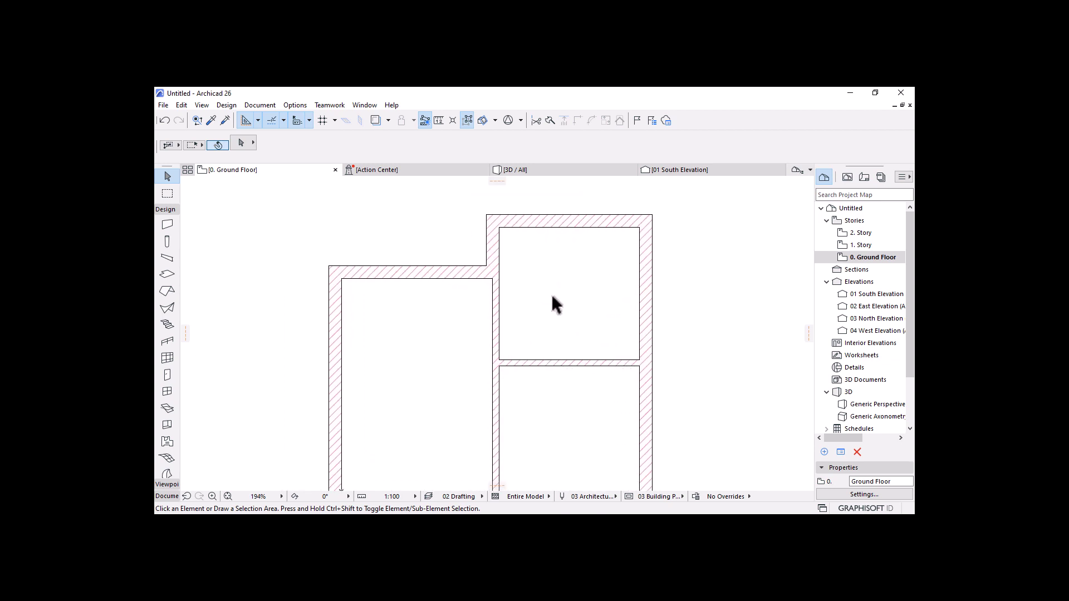
pyautogui.scroll(1, 563, 301)
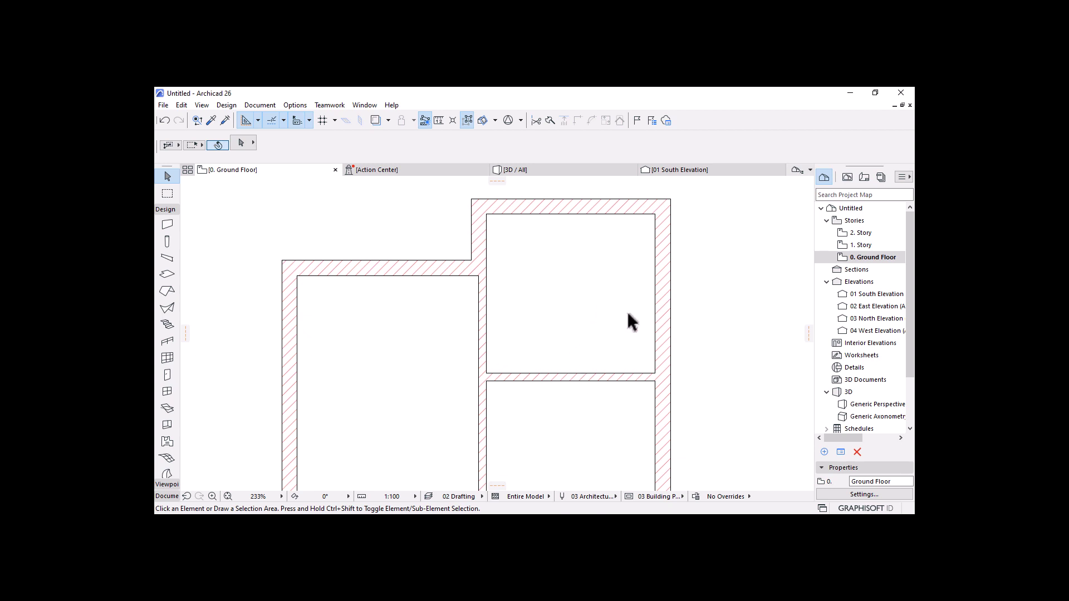
pyautogui.scroll(2, 609, 339)
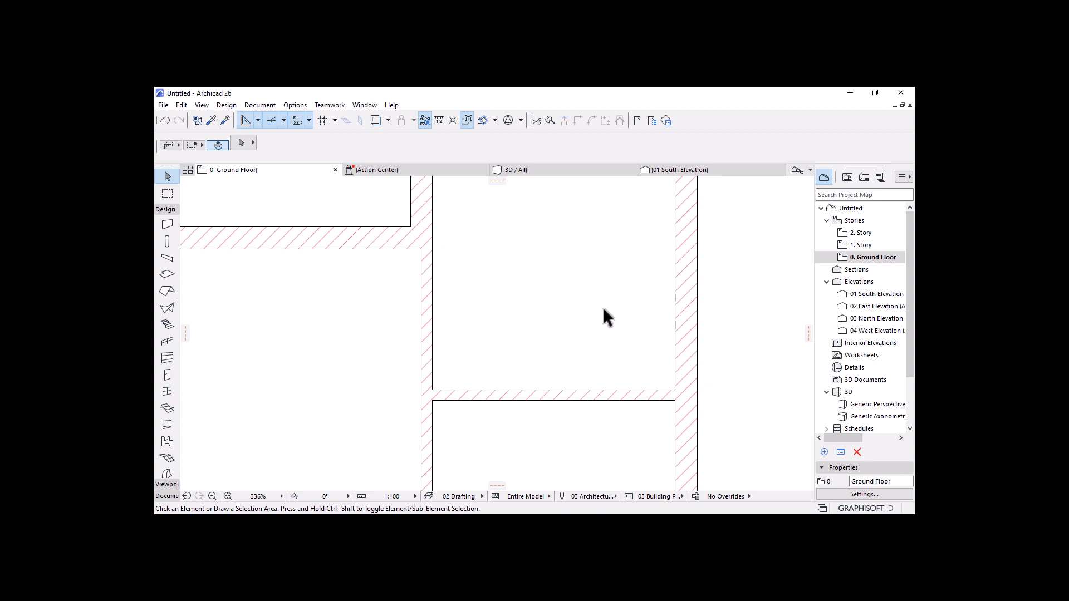
pyautogui.scroll(-5, 604, 311)
pyautogui.scroll(6, 604, 311)
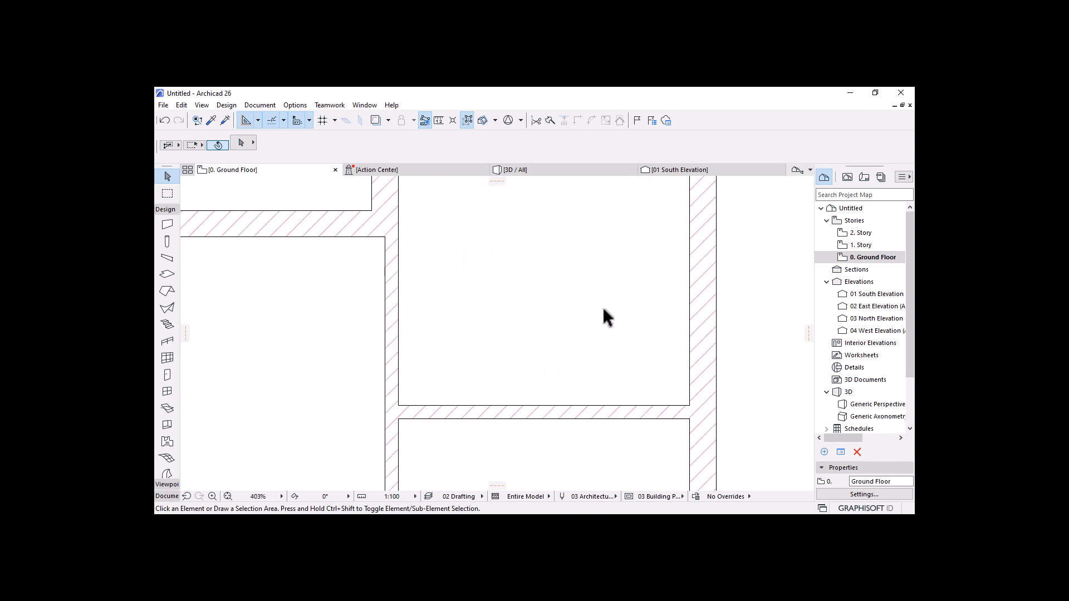
pyautogui.scroll(-5, 604, 311)
pyautogui.scroll(5, 605, 311)
pyautogui.scroll(-5, 604, 311)
pyautogui.scroll(5, 604, 311)
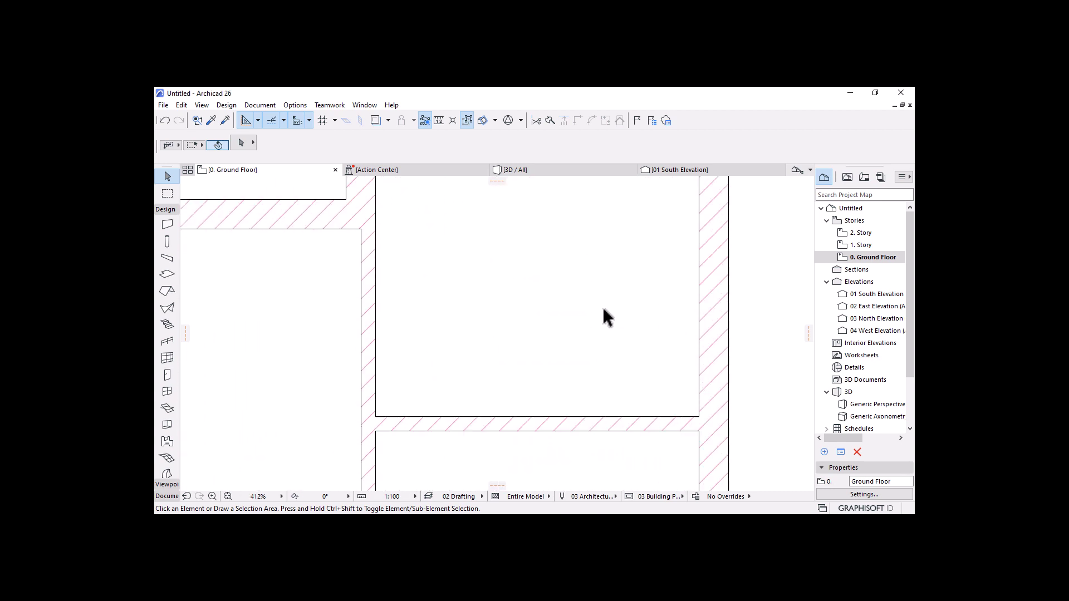
pyautogui.scroll(-5, 603, 310)
pyautogui.scroll(3, 602, 311)
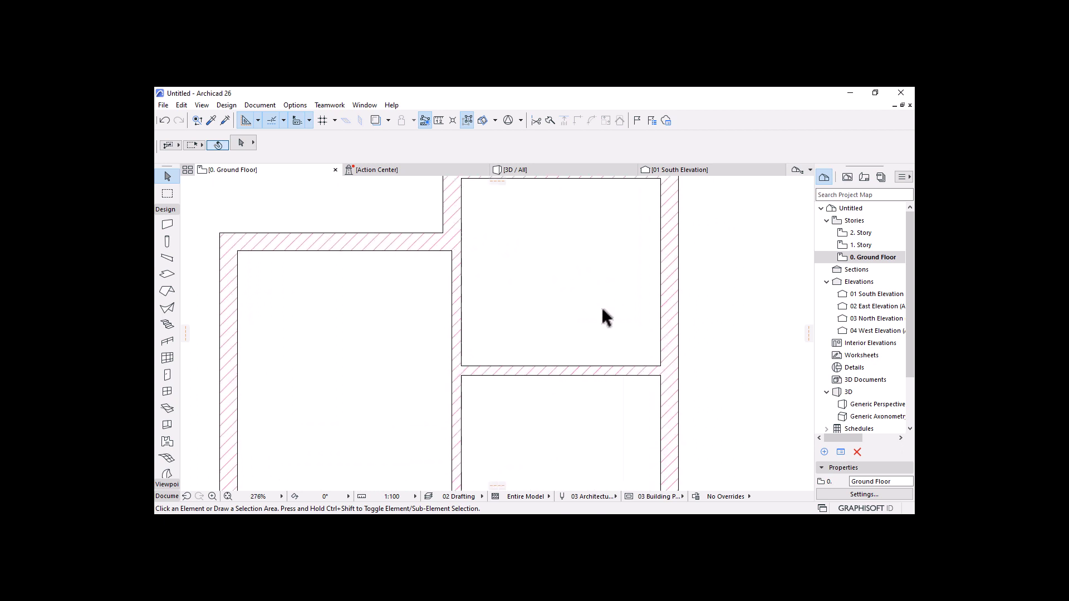
pyautogui.scroll(-4, 603, 310)
pyautogui.scroll(6, 603, 311)
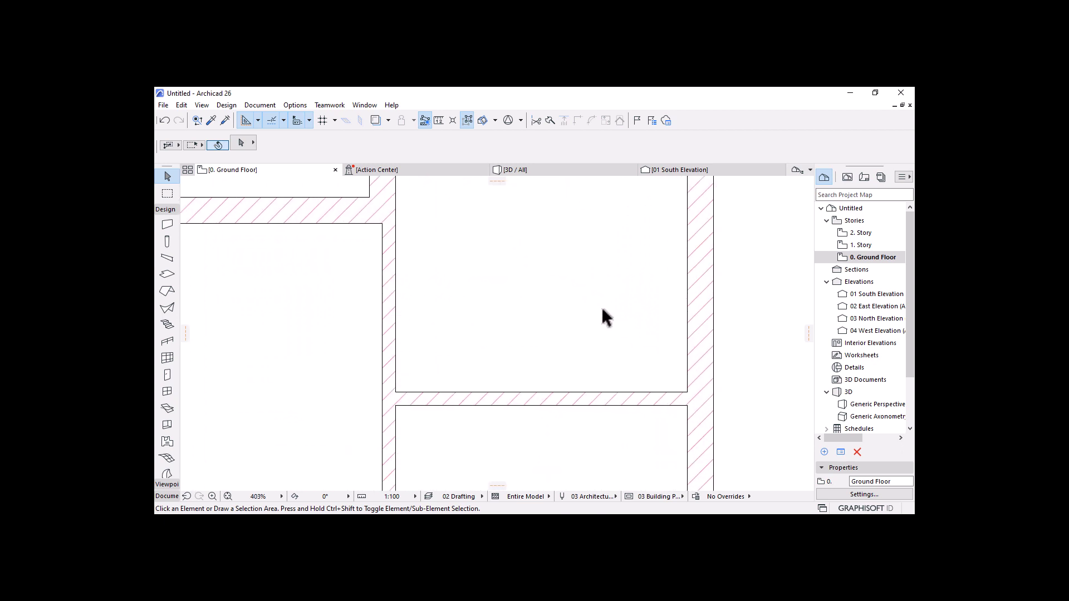
pyautogui.scroll(2, 603, 311)
pyautogui.scroll(-6, 603, 311)
pyautogui.scroll(5, 604, 310)
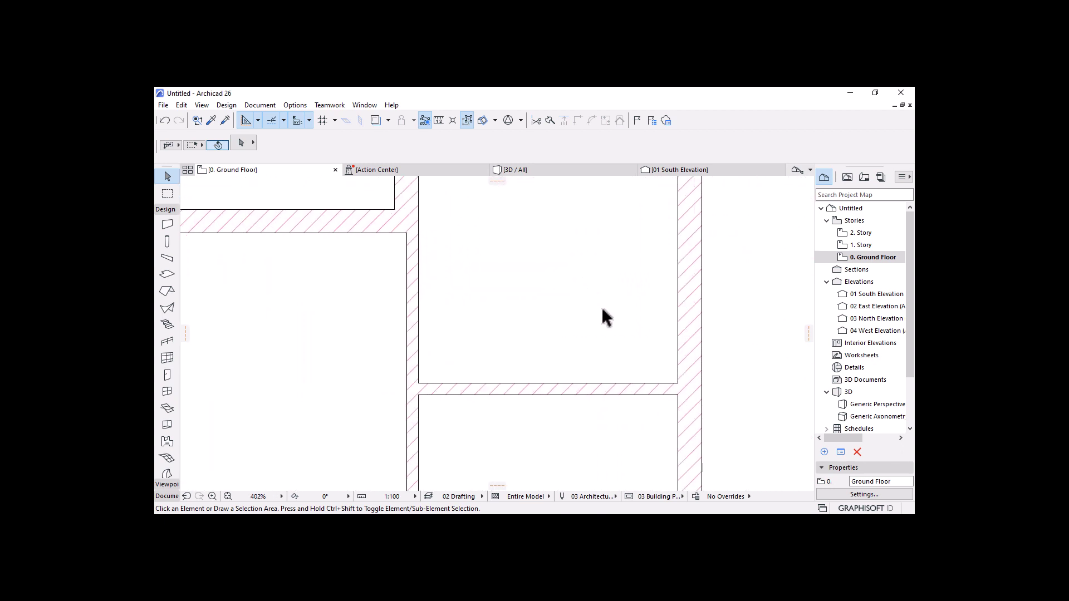
pyautogui.scroll(2, 602, 311)
pyautogui.scroll(-3, 602, 311)
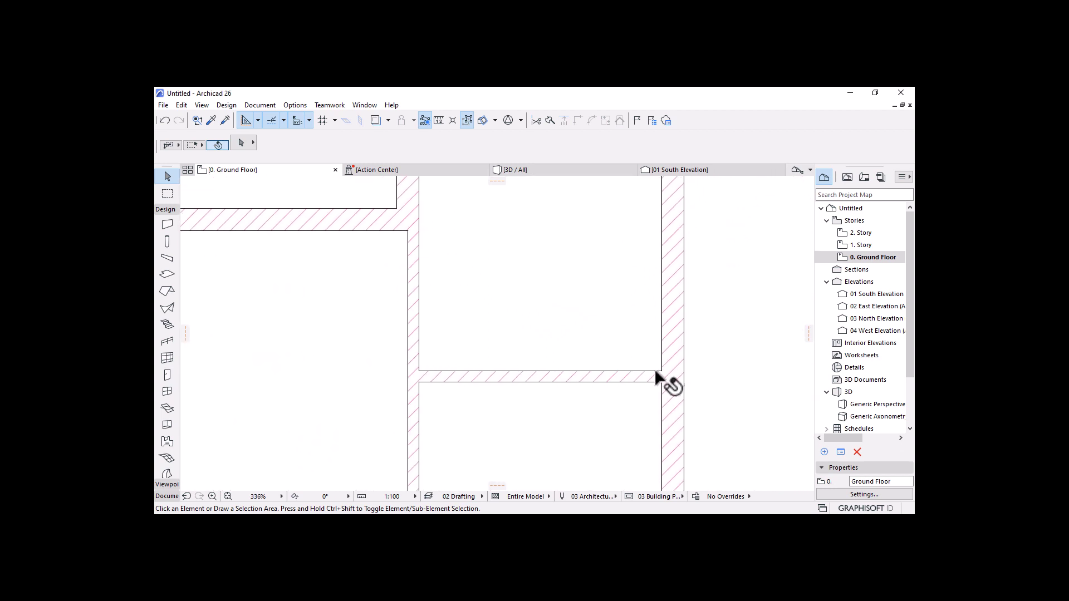
pyautogui.scroll(-3, 660, 381)
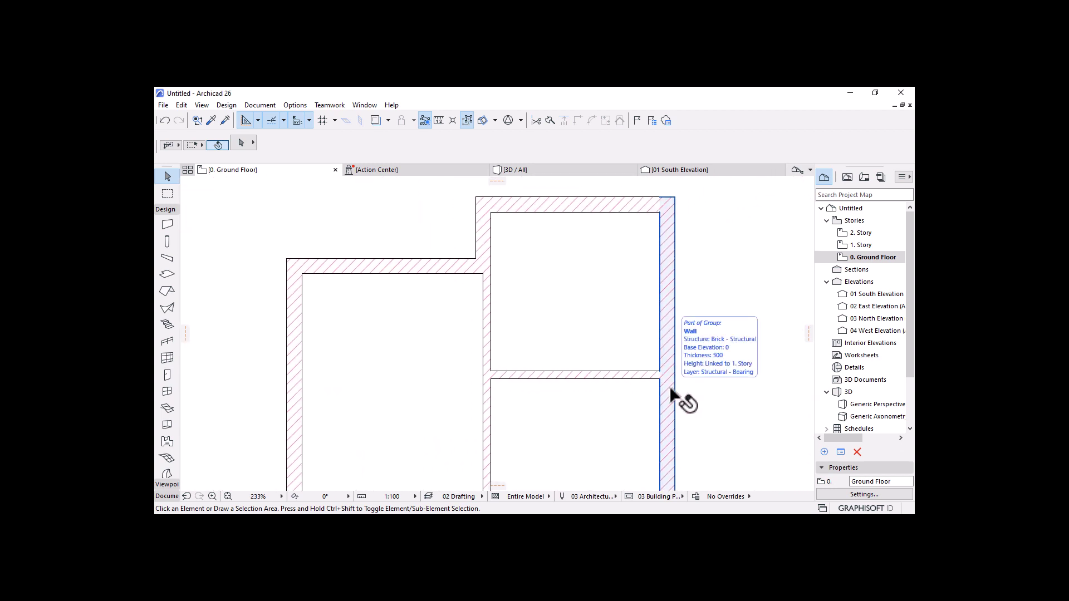
pyautogui.scroll(1, 703, 393)
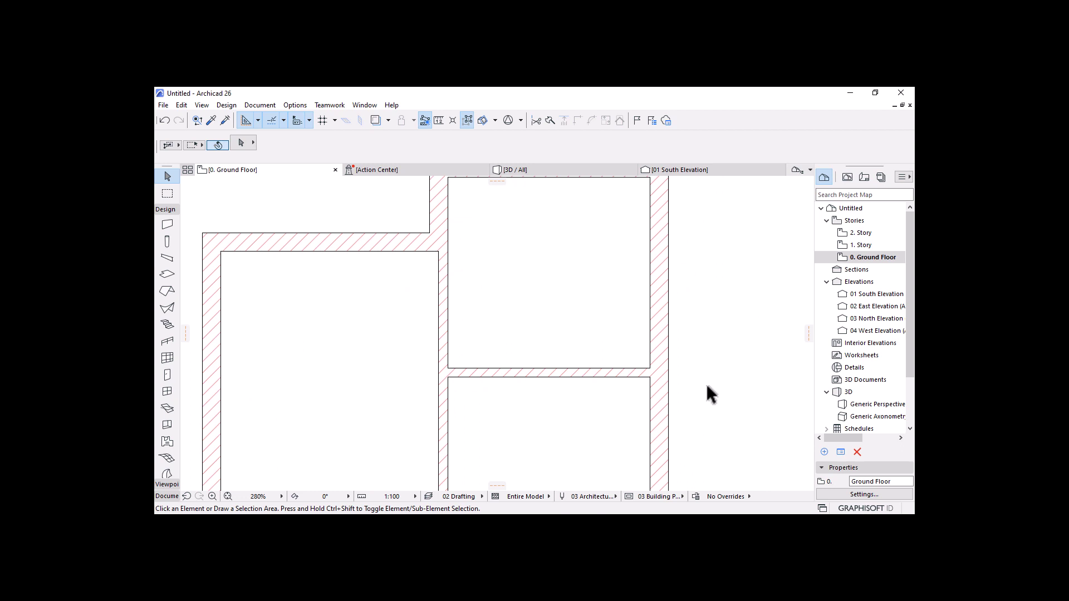
# Step: Draw an L-shaped wall with the horizontal partition's settings, from the midpoint of its upper face upward, then 1650 right to the outer wall
pyautogui.scroll(2, 641, 339)
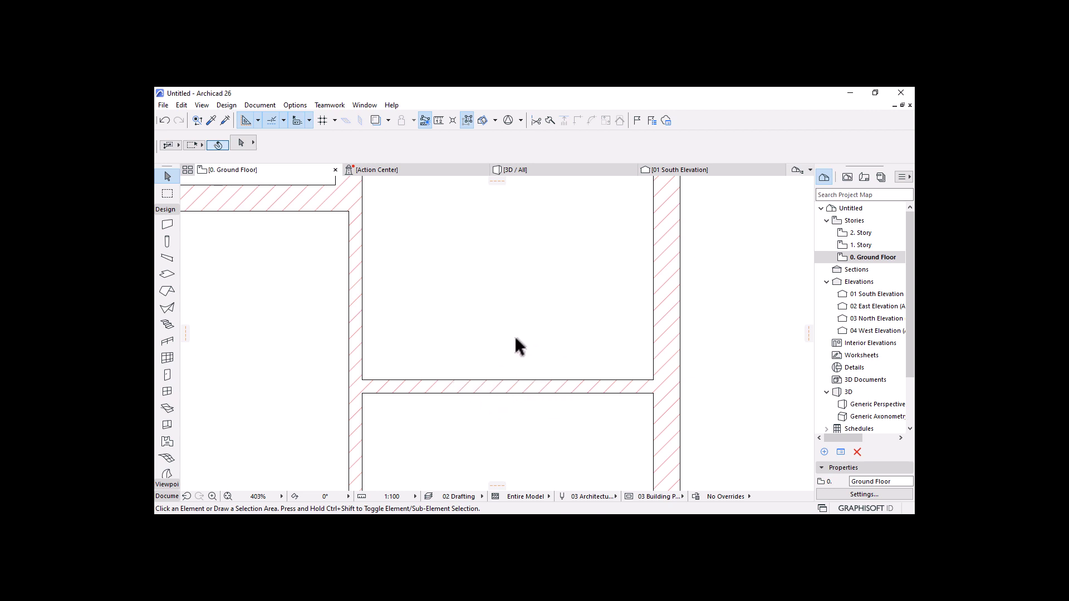
pyautogui.click(212, 119)
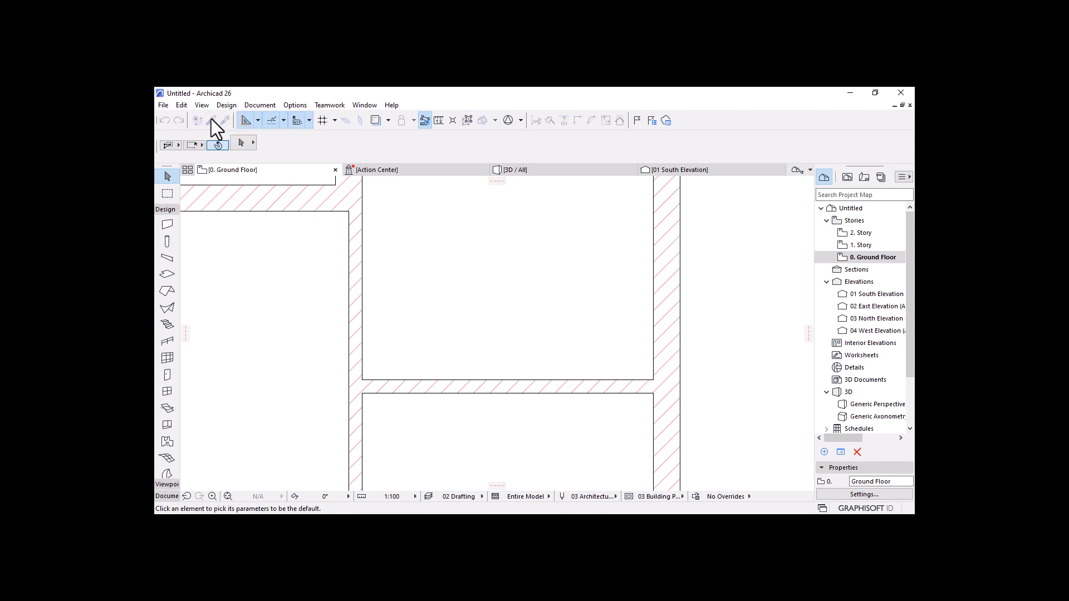
pyautogui.click(473, 382)
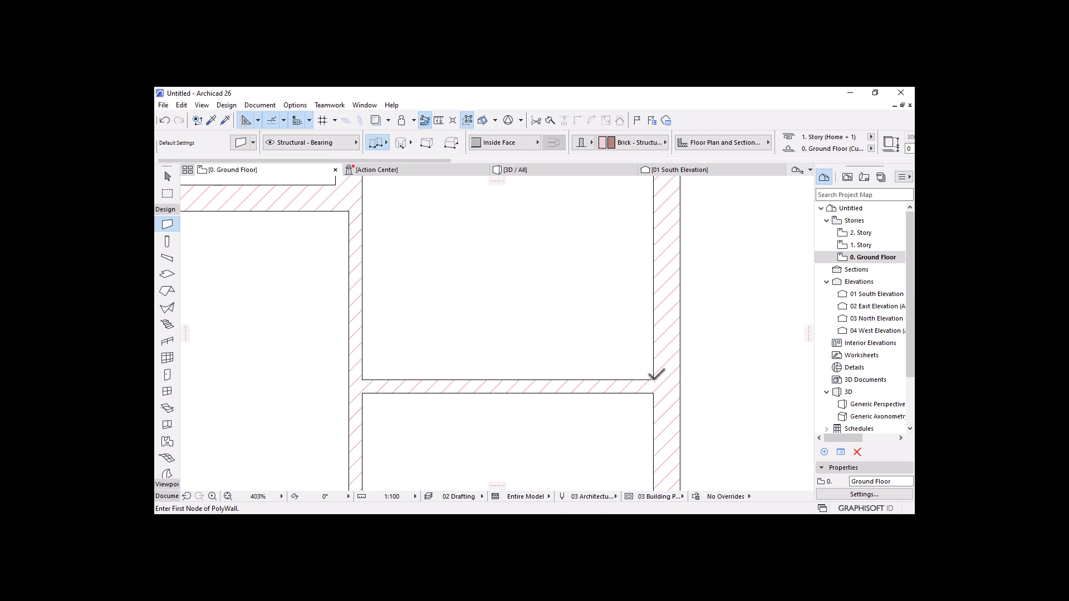
pyautogui.click(507, 379)
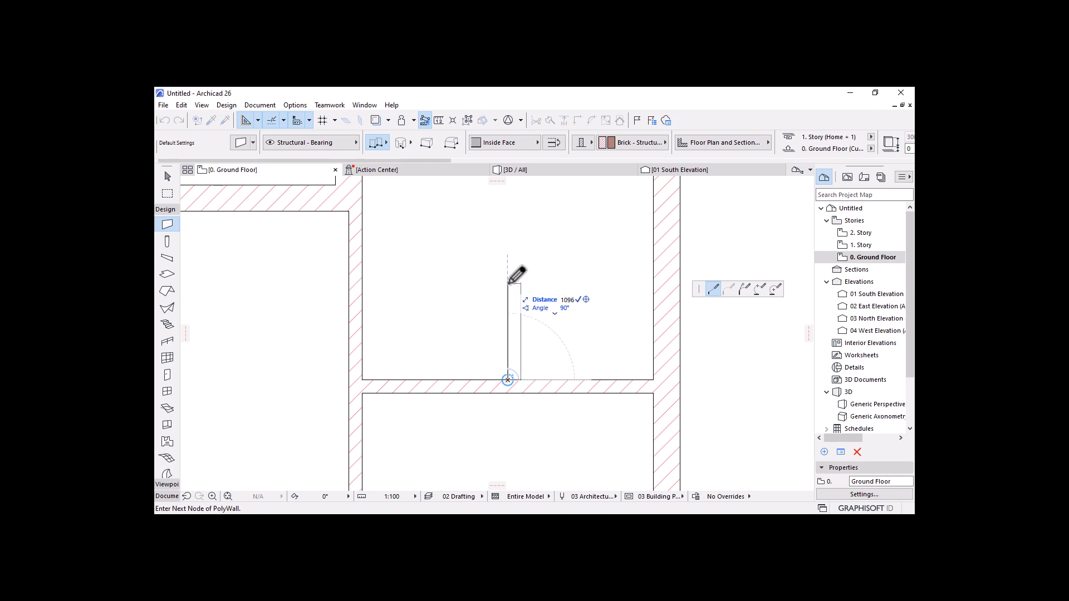
pyautogui.write('1')
pyautogui.press('Return')
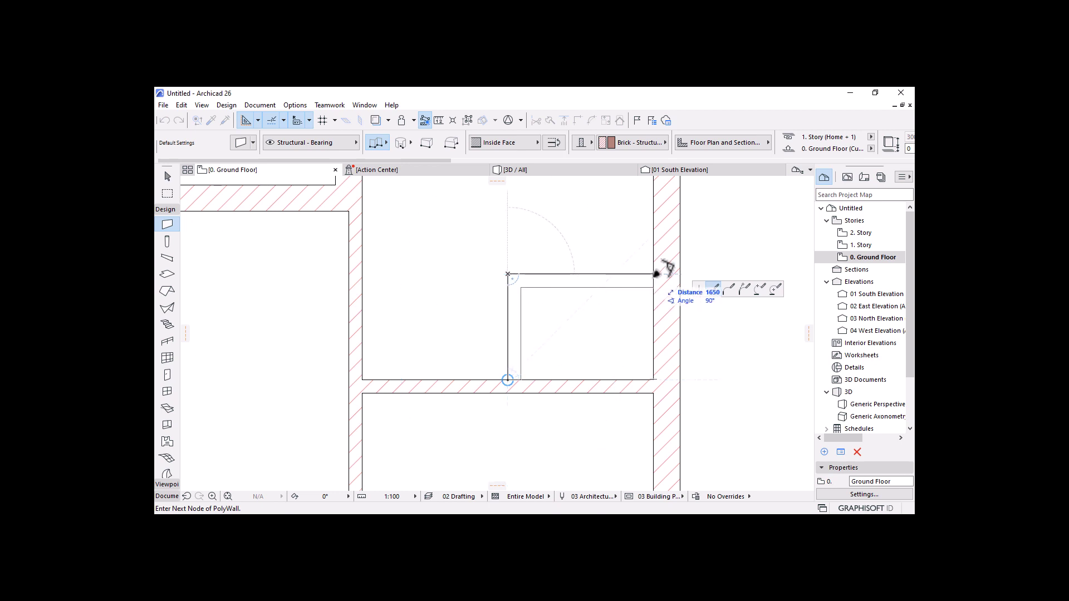
pyautogui.click(655, 274)
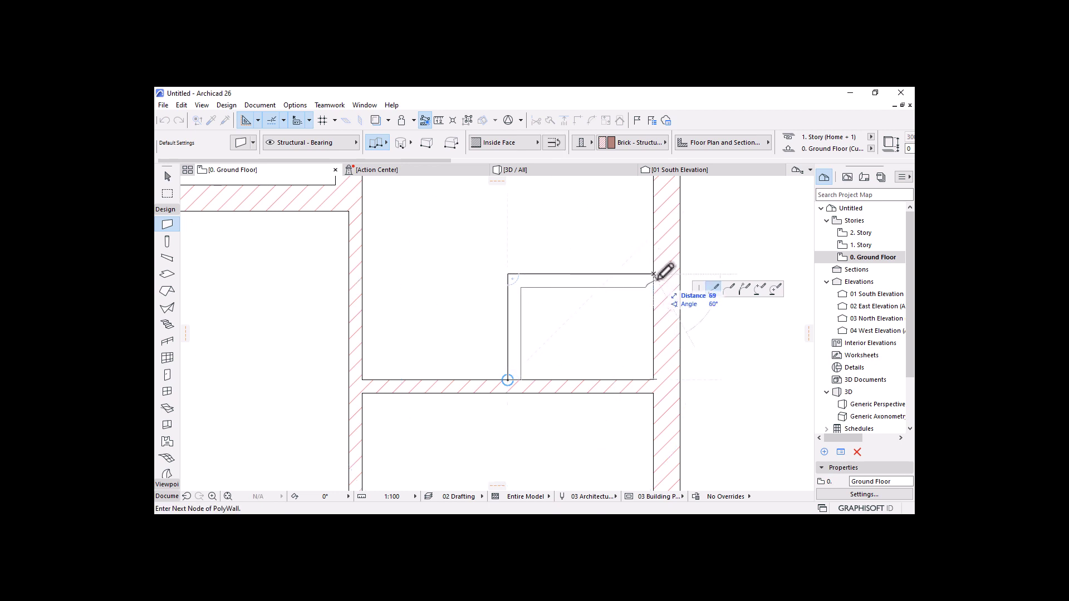
pyautogui.rightClick(620, 231)
pyautogui.click(641, 316)
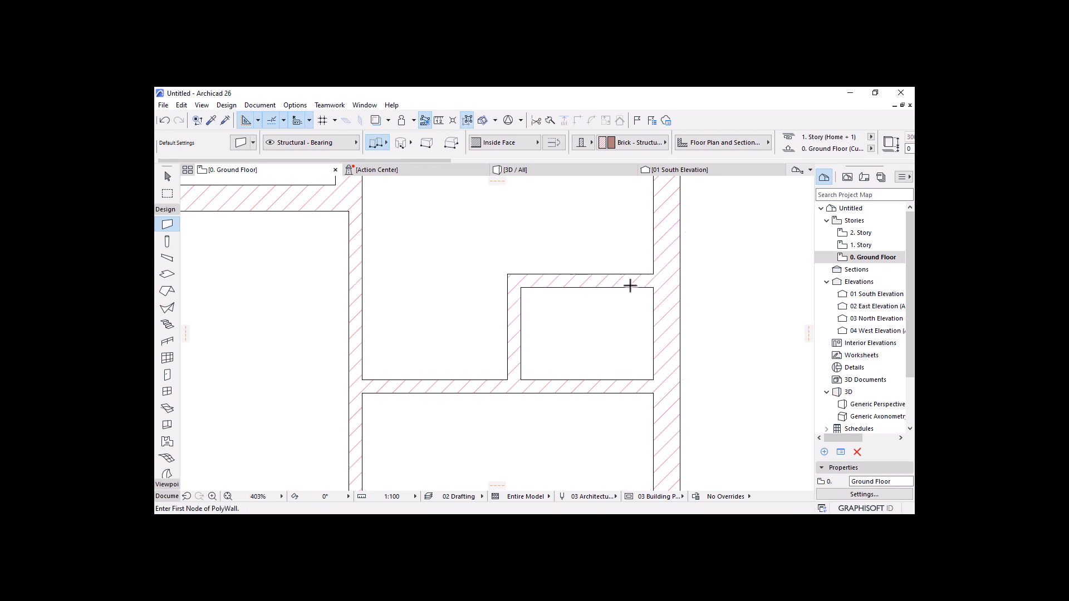
pyautogui.scroll(-5, 629, 285)
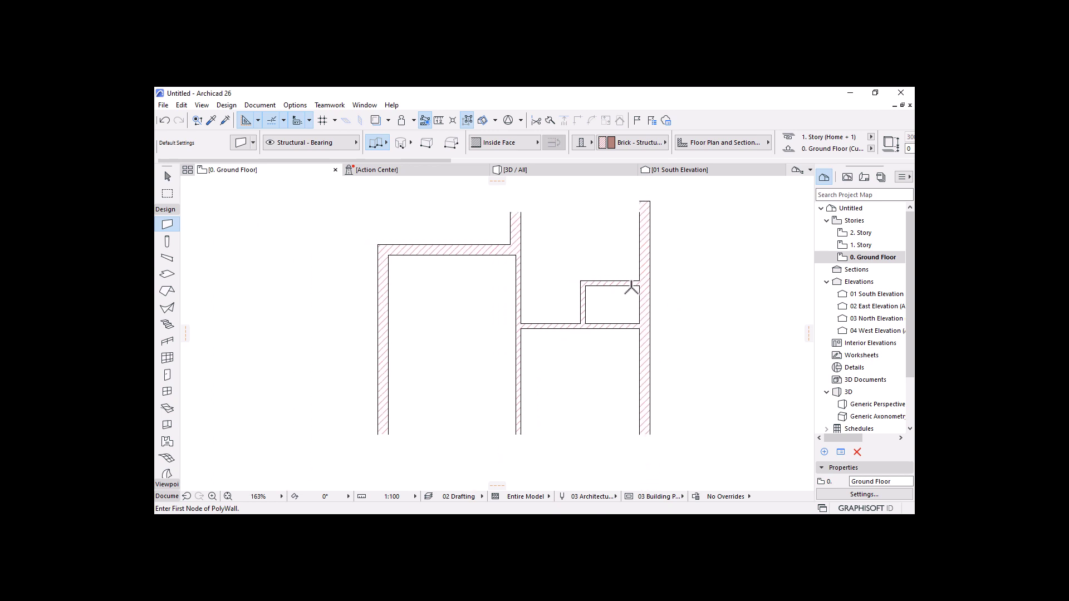
pyautogui.scroll(-3, 631, 288)
pyautogui.scroll(6, 582, 225)
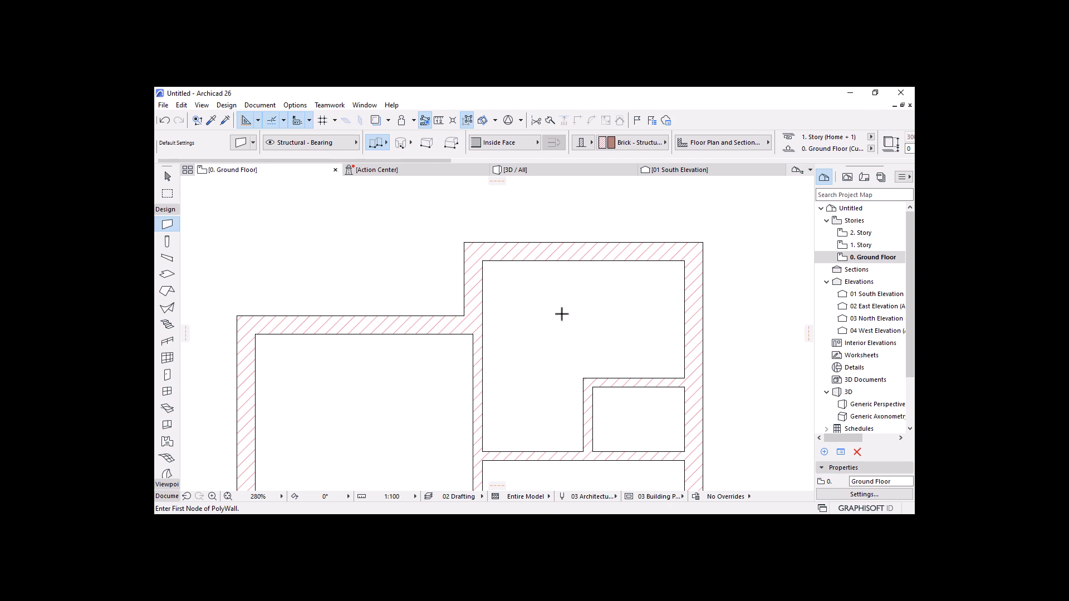
pyautogui.press('Escape')
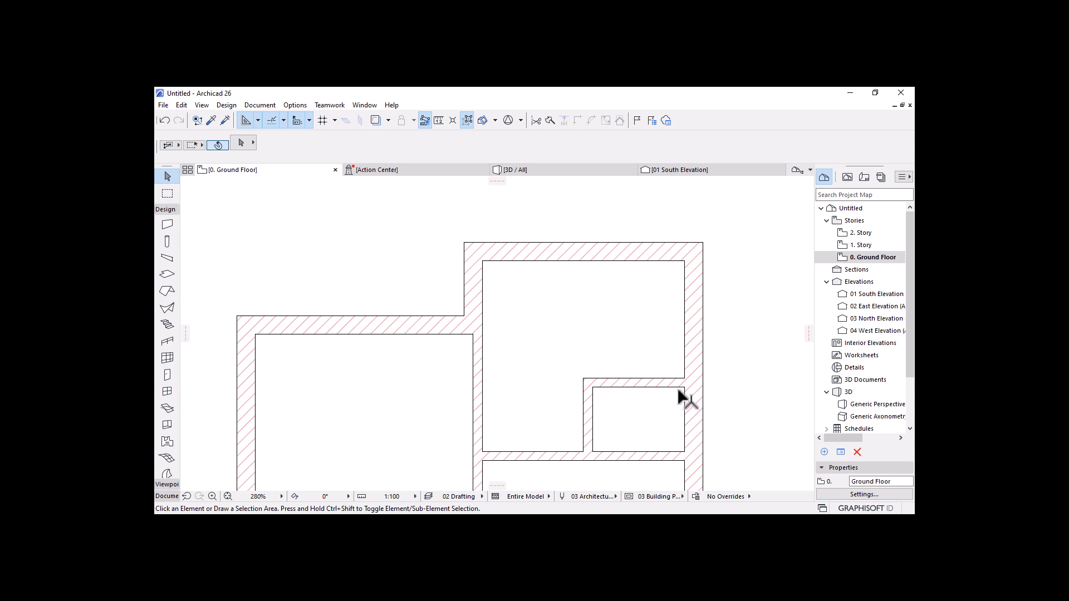
# Step: Copy the short vertical partition of the small room straight up so its upper end meets the inner face of the top outer wall
pyautogui.click(589, 406)
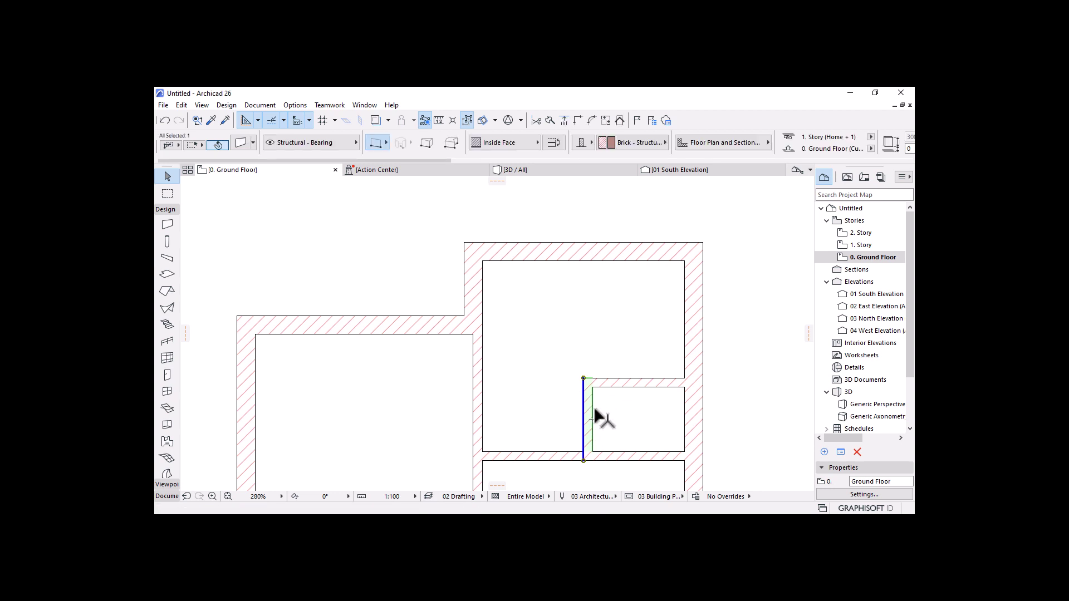
pyautogui.click(587, 399)
pyautogui.click(583, 379)
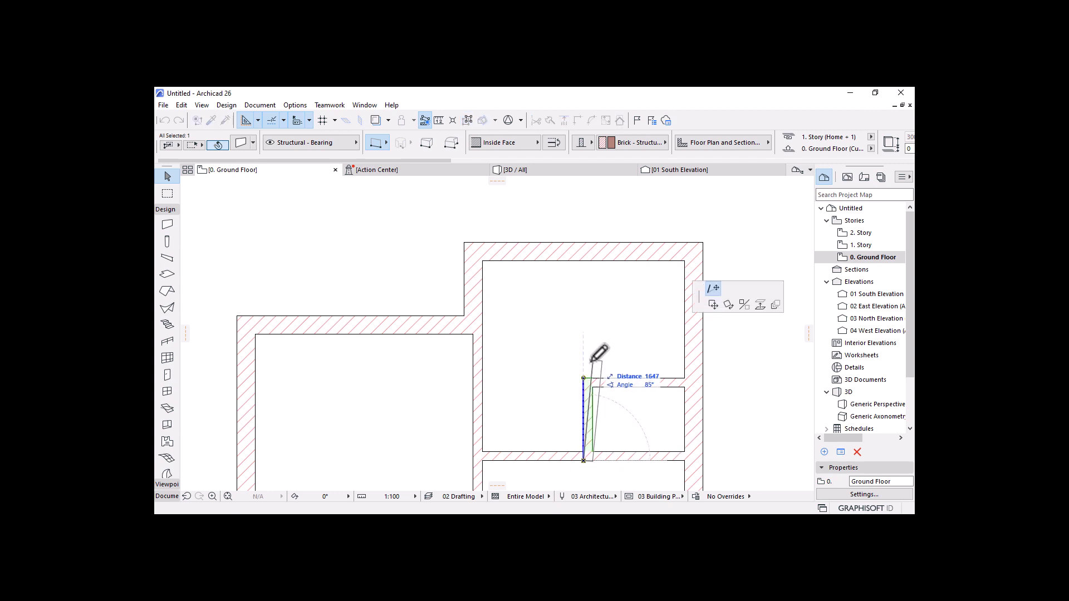
pyautogui.click(713, 305)
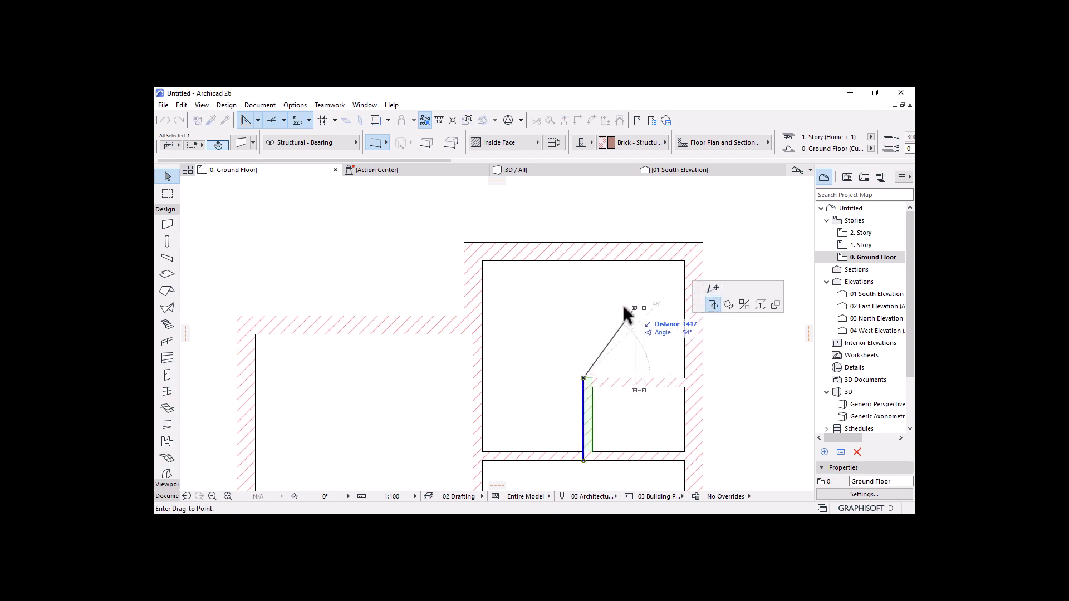
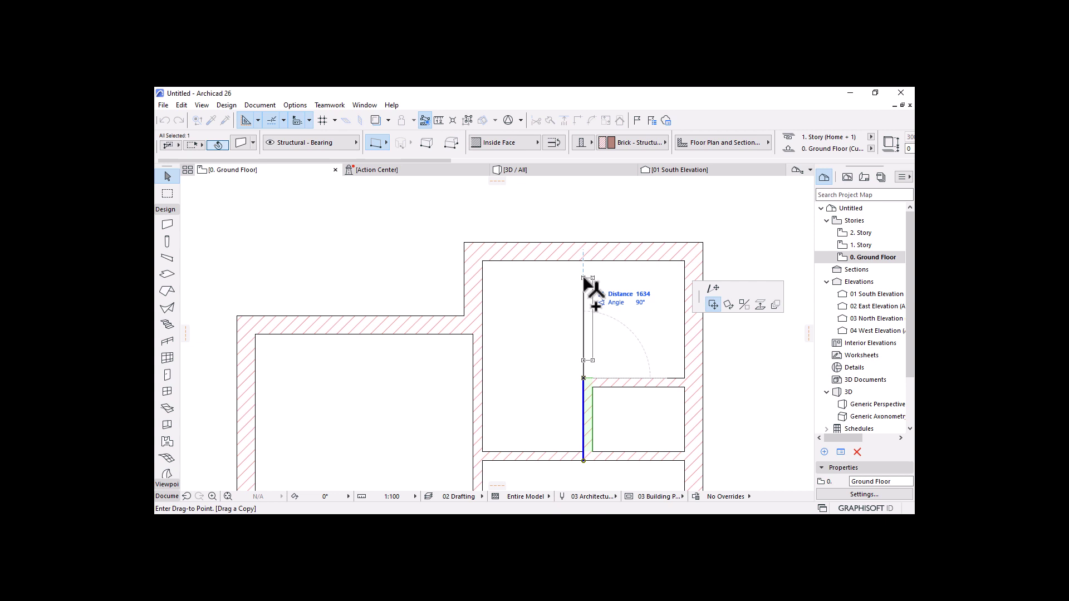
pyautogui.press('Escape')
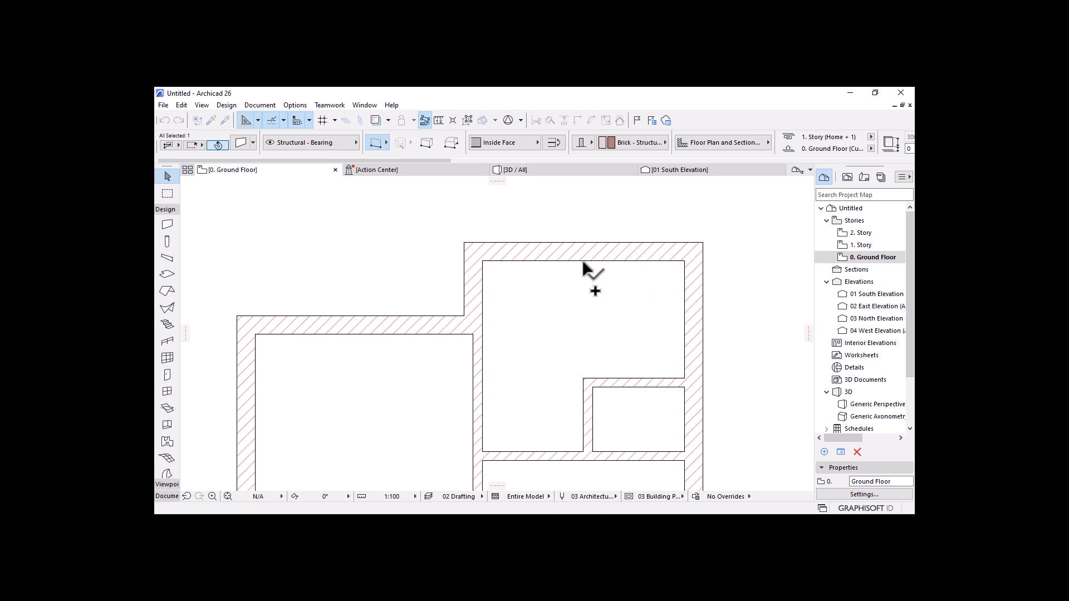
pyautogui.click(583, 263)
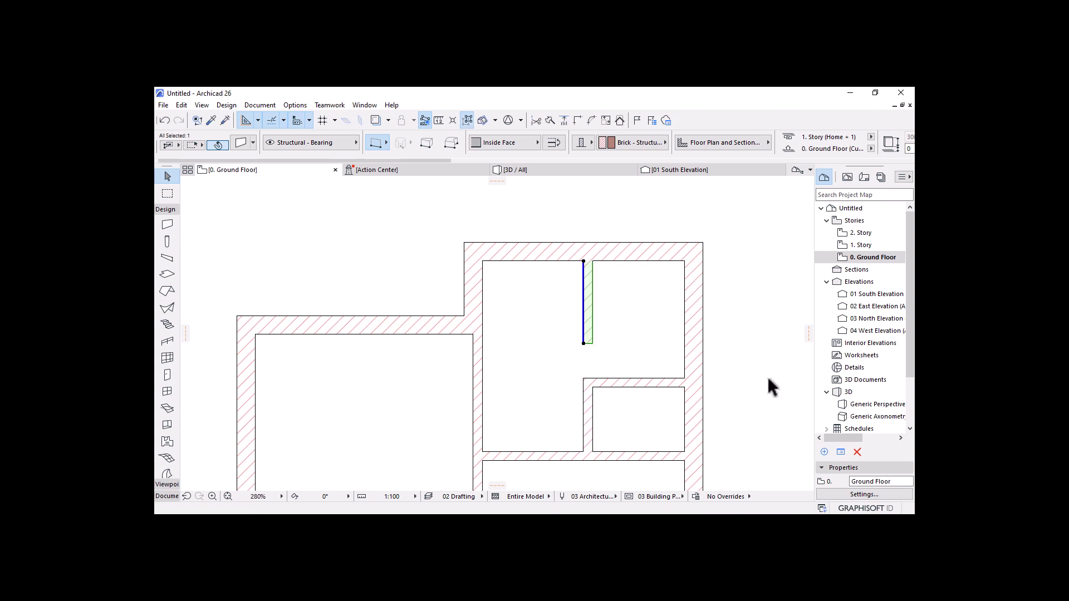
pyautogui.click(773, 407)
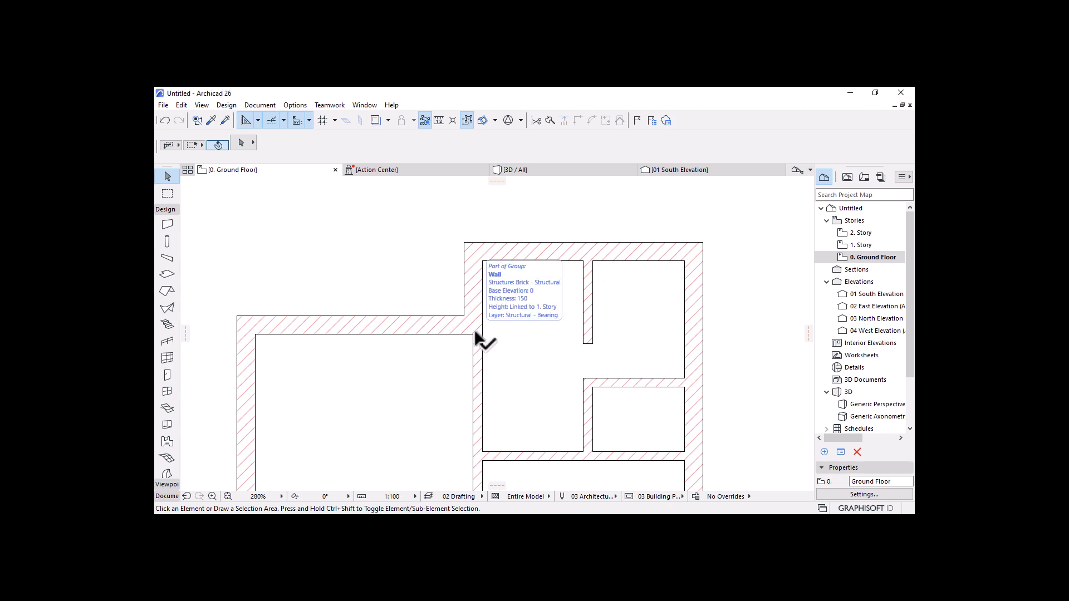
# Step: Draw a 150-thick horizontal partition 1800 long from the large room's upper-right inner corner to the copied partition, with Outside Face as reference line
pyautogui.click(167, 225)
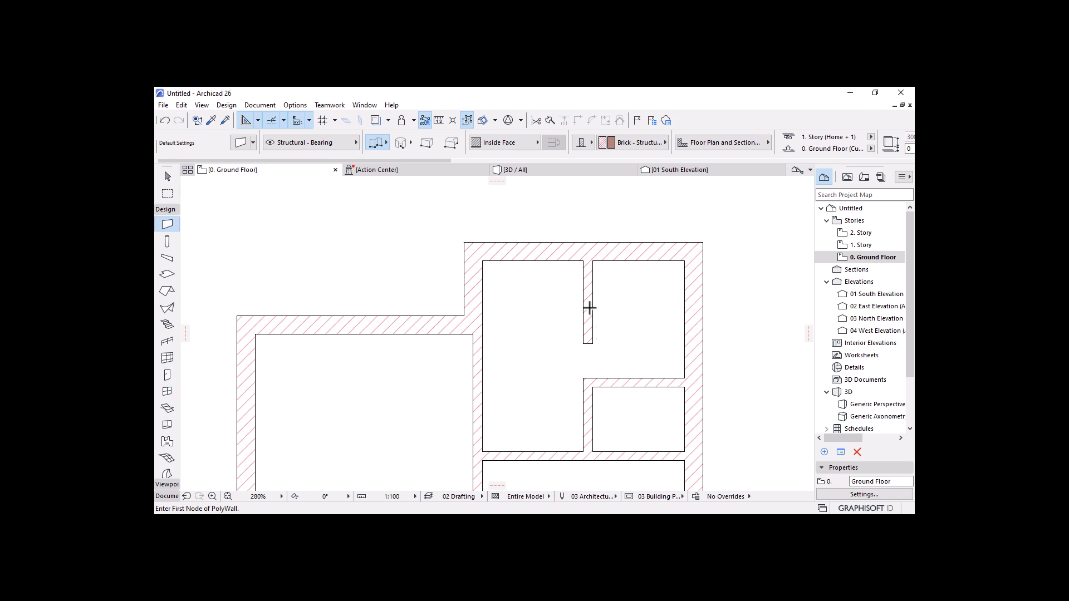
pyautogui.hscroll(5, 519, 152)
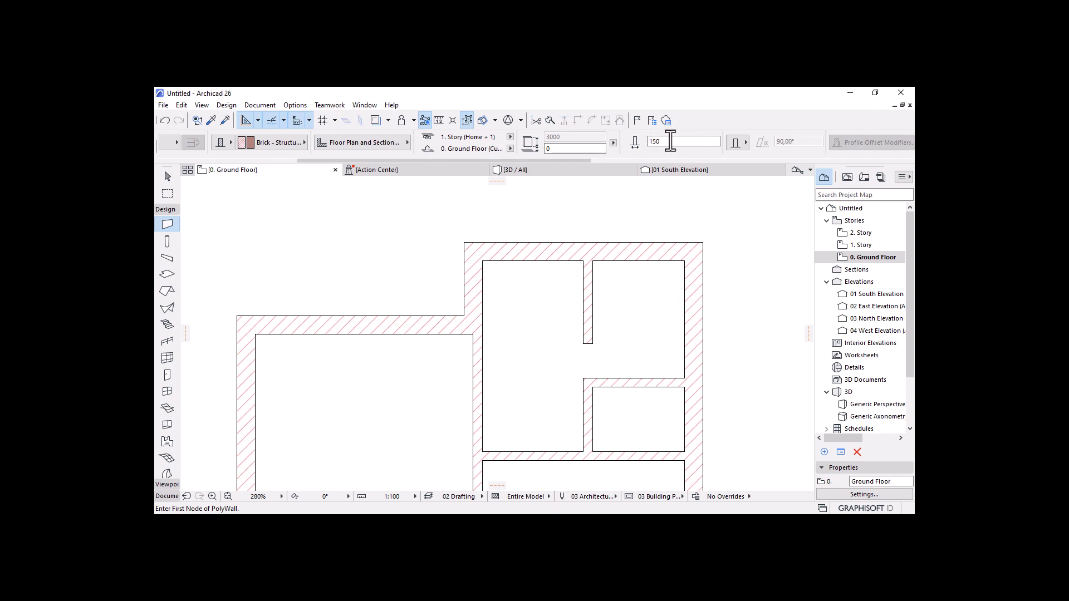
pyautogui.hscroll(-5, 669, 142)
pyautogui.scroll(1, 546, 304)
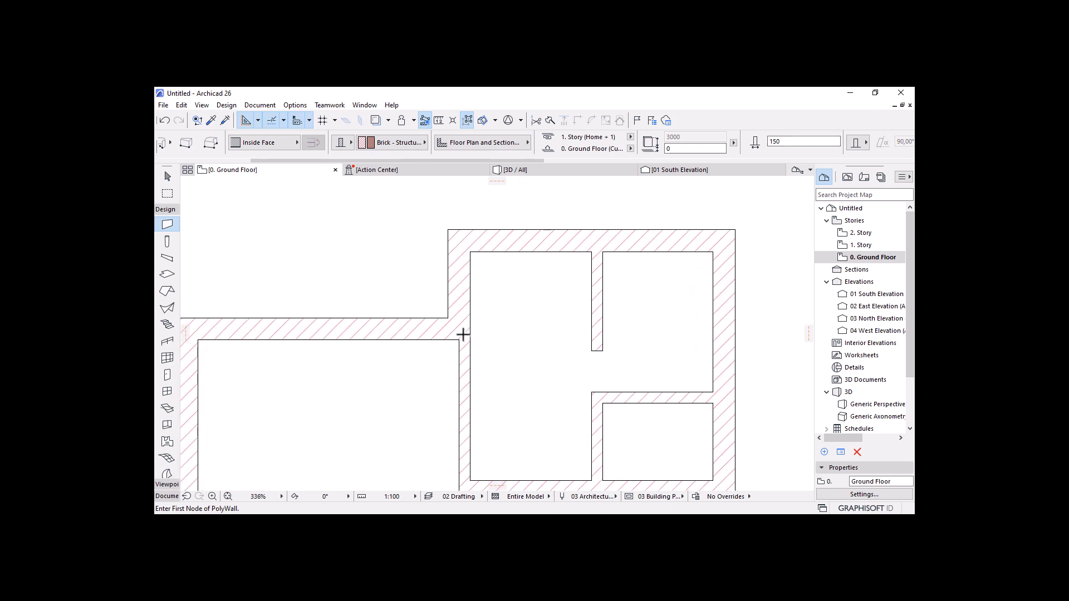
pyautogui.click(459, 340)
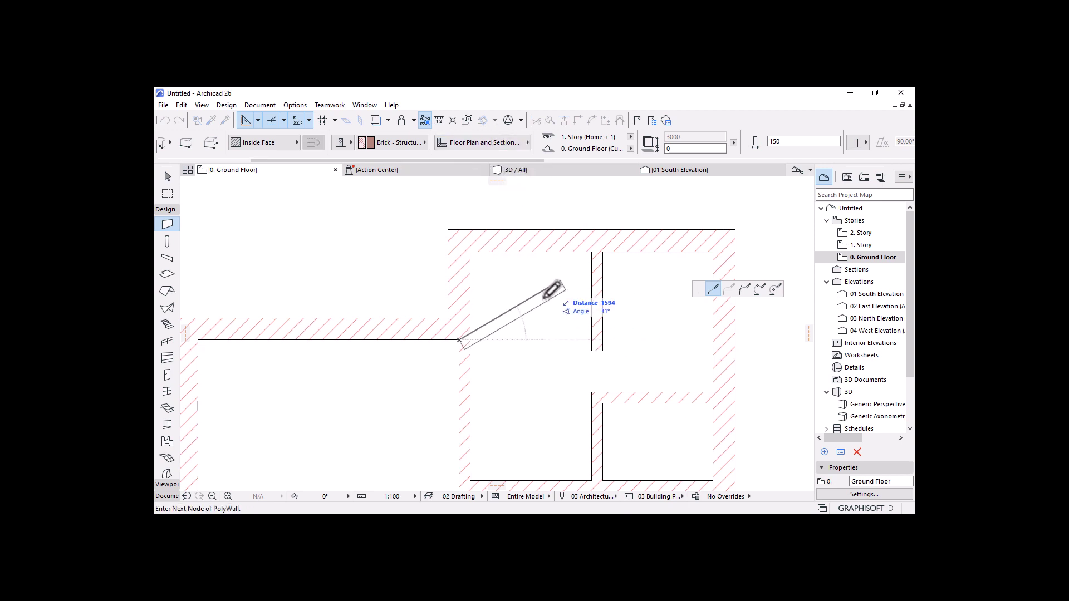
pyautogui.scroll(4, 379, 142)
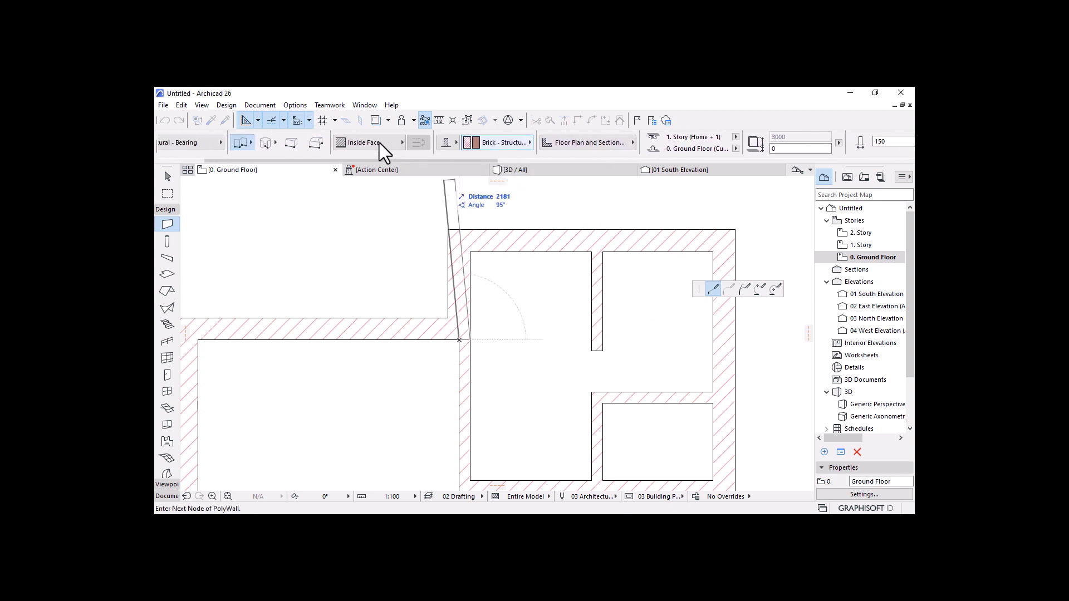
pyautogui.scroll(2, 380, 142)
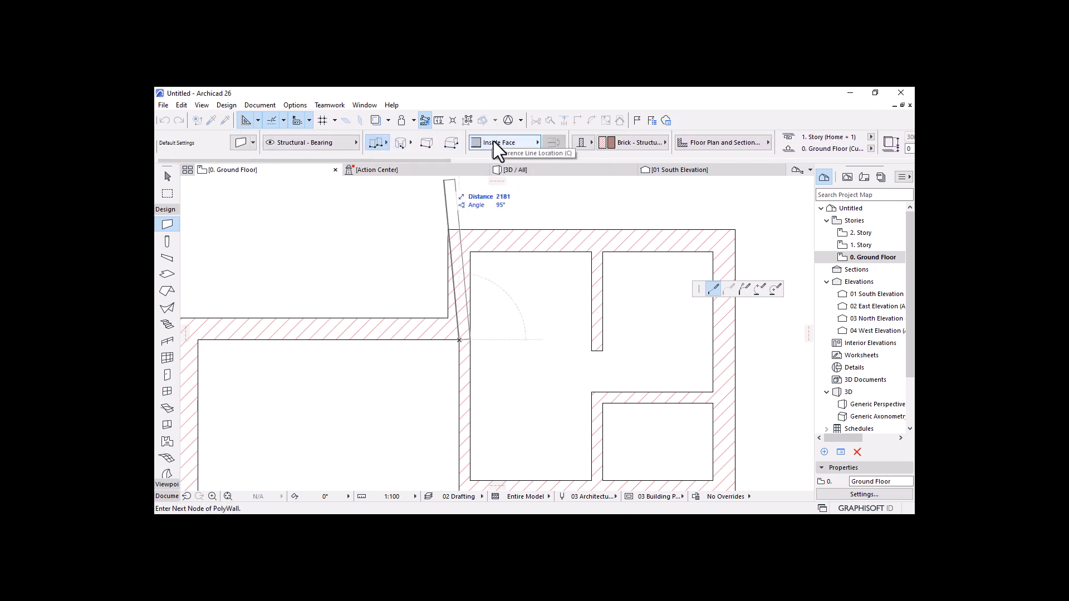
pyautogui.click(522, 146)
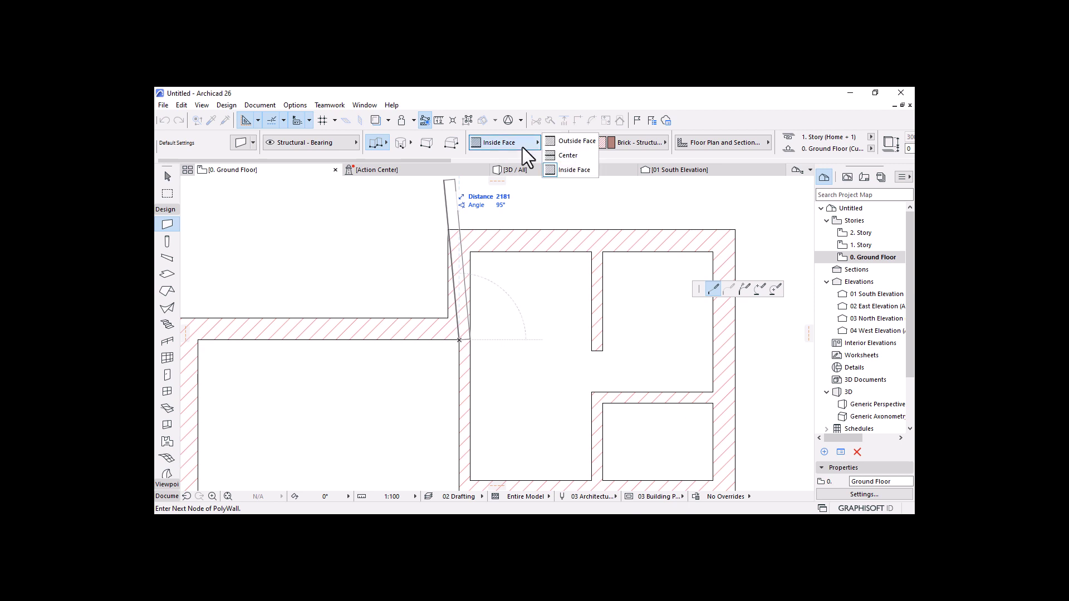
pyautogui.click(573, 142)
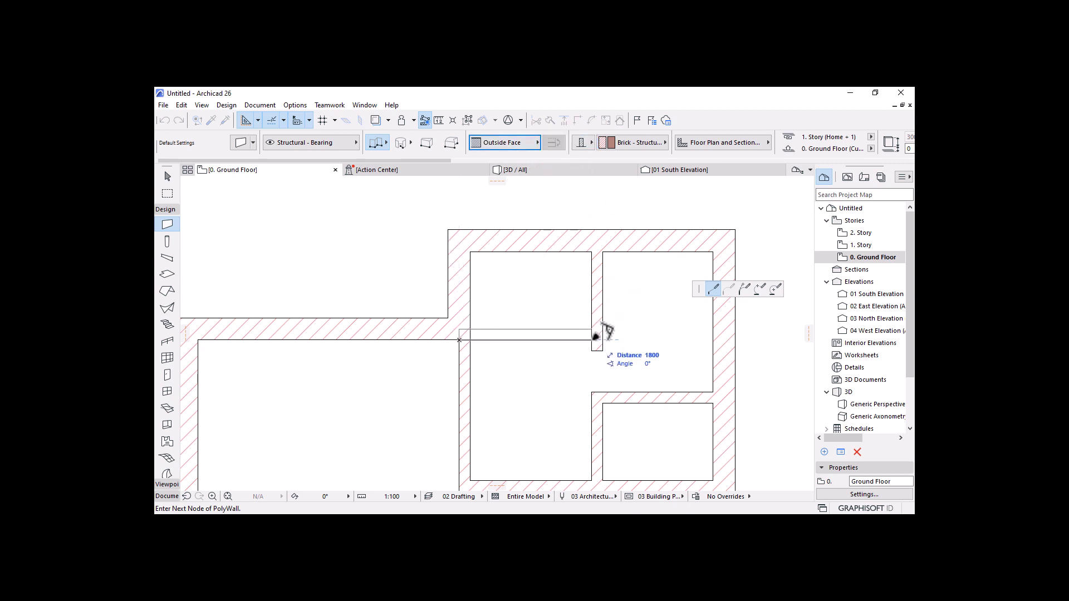
pyautogui.rightClick(599, 299)
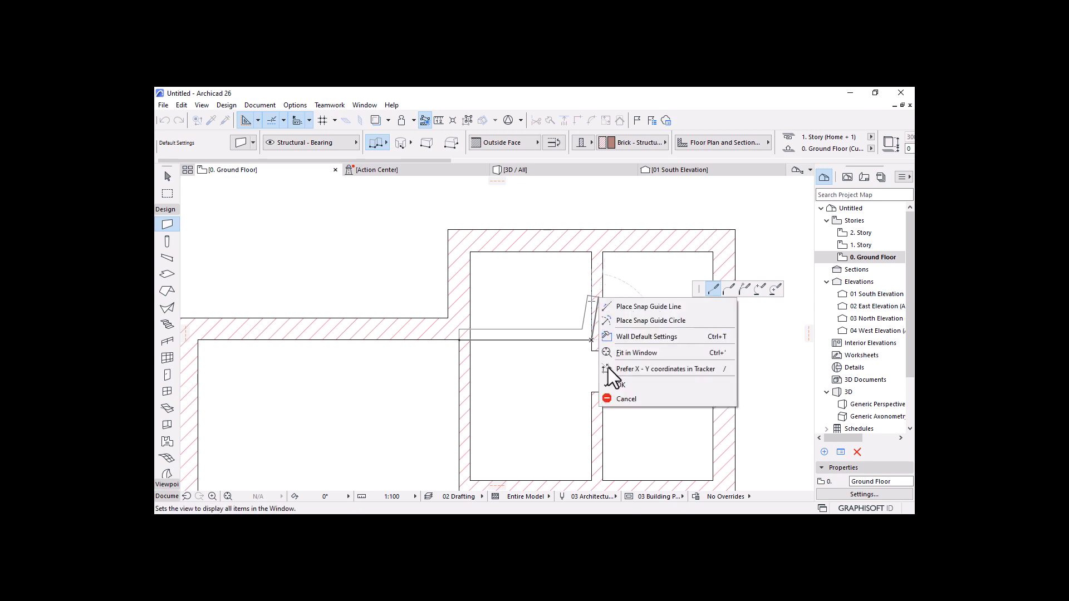
pyautogui.click(627, 385)
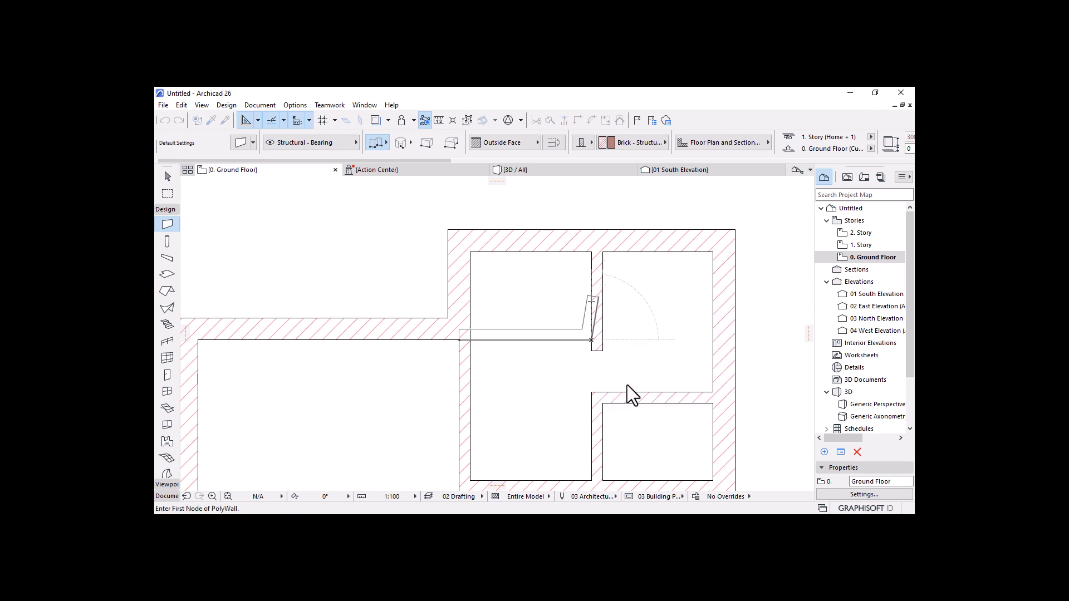
pyautogui.click(170, 178)
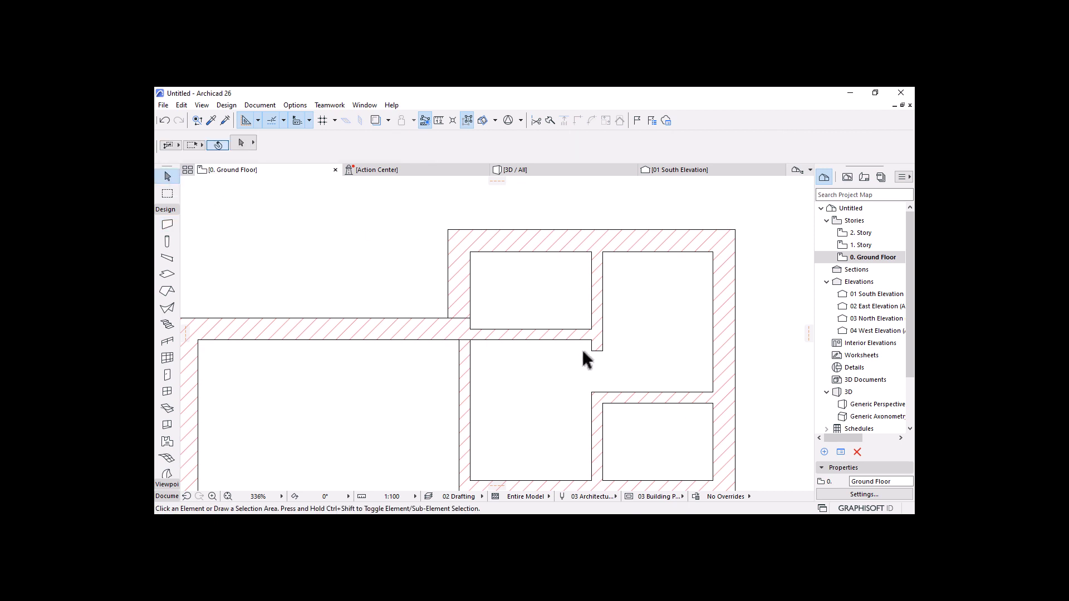
# Step: Intersect the new horizontal partition with the copied vertical partition to form a clean corner without the overhang
pyautogui.click(632, 294)
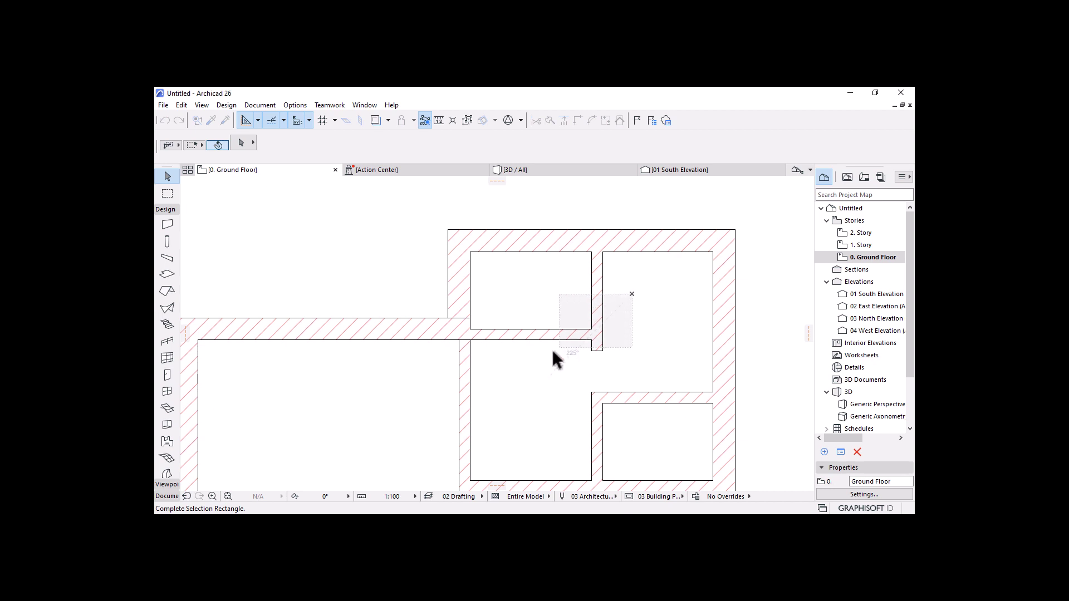
pyautogui.click(555, 370)
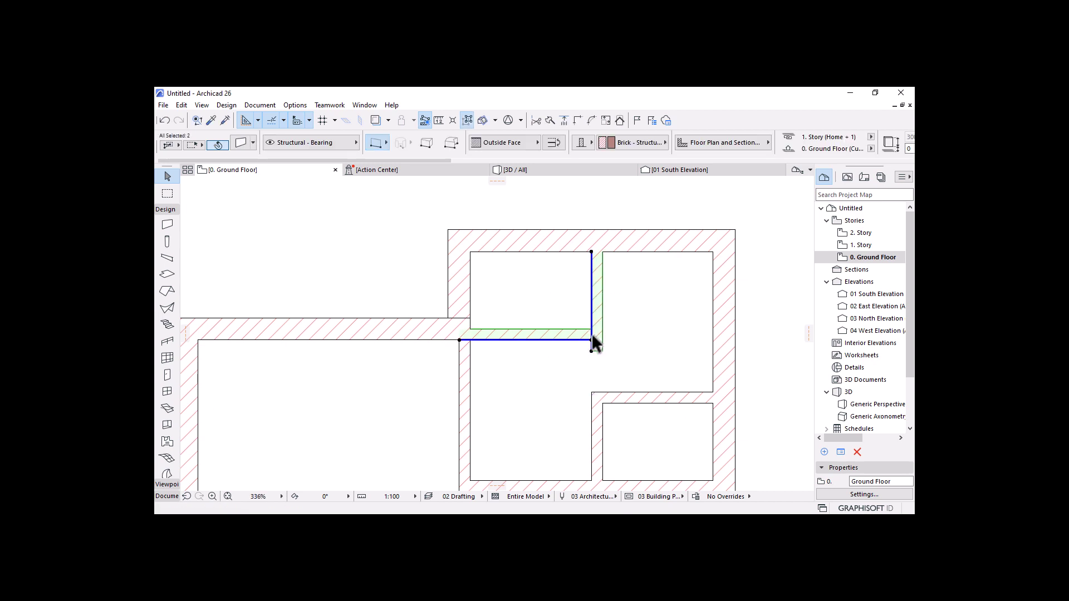
pyautogui.scroll(3, 603, 334)
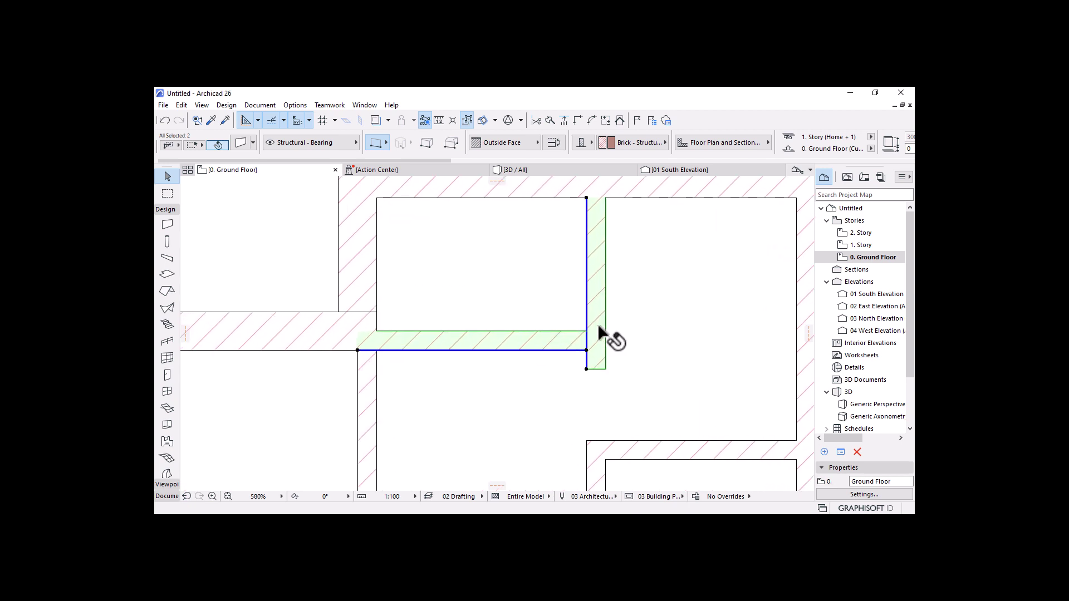
pyautogui.click(581, 121)
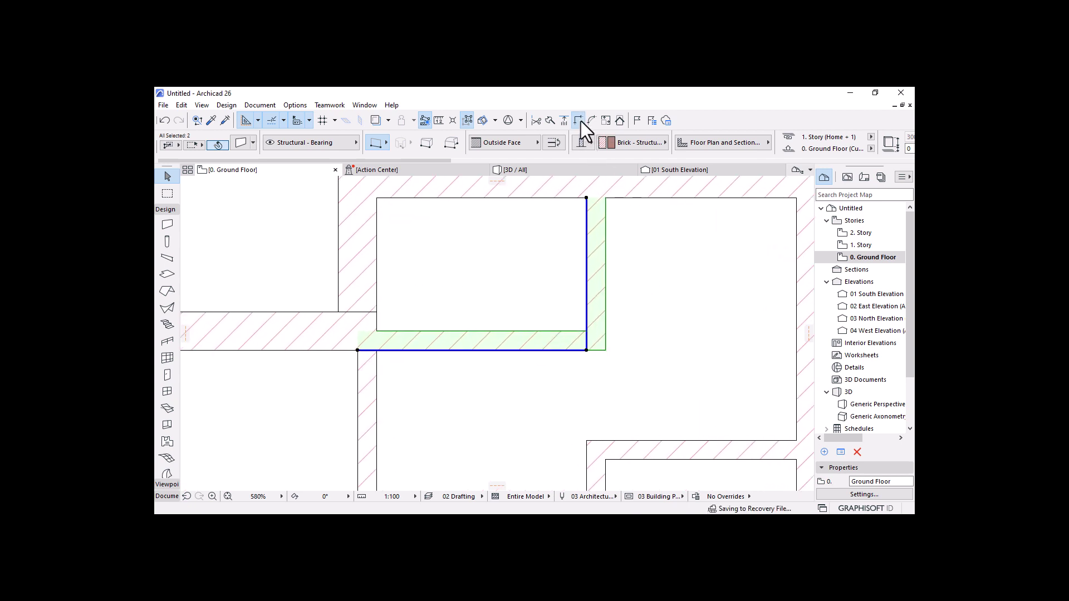
# Step: Examine the junction where the thick outer walls meet the new horizontal partition and the vertical partition below
pyautogui.click(660, 335)
pyautogui.click(526, 343)
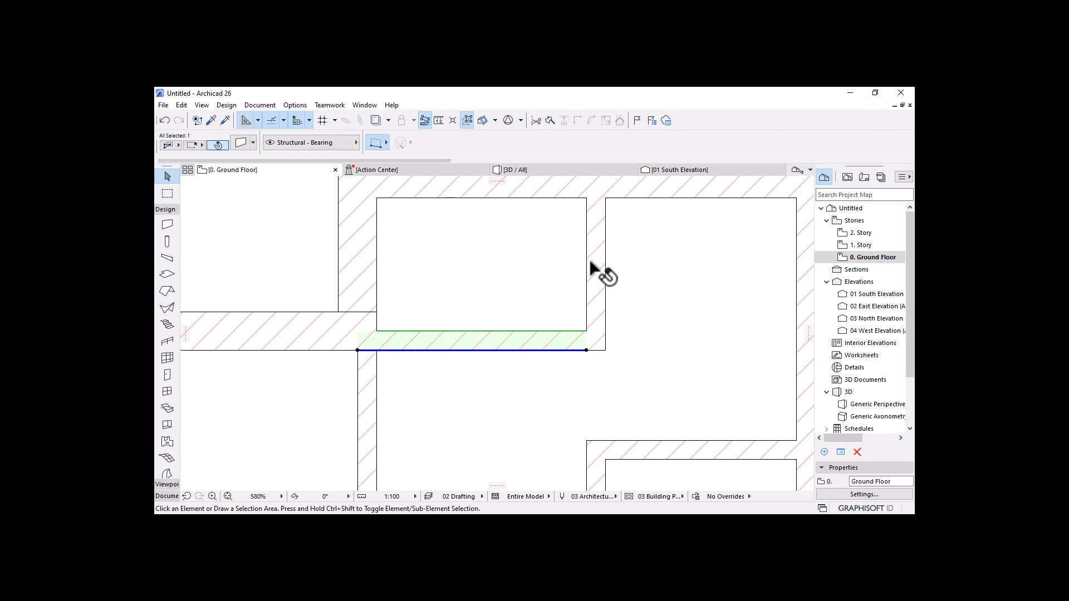
pyautogui.click(593, 265)
pyautogui.click(511, 341)
pyautogui.click(687, 294)
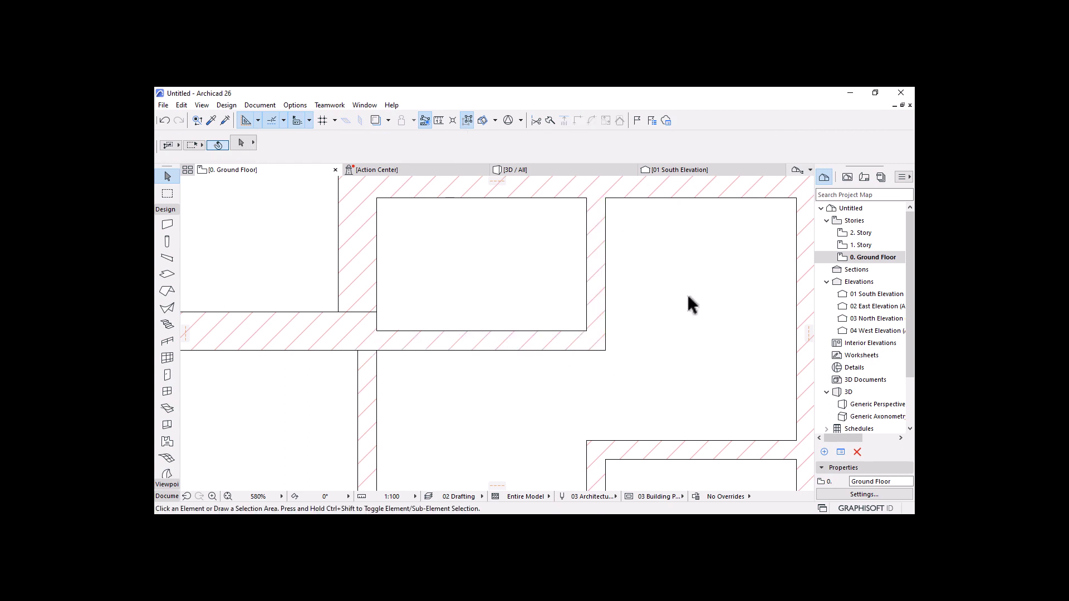
pyautogui.scroll(-3, 687, 296)
pyautogui.scroll(2, 504, 303)
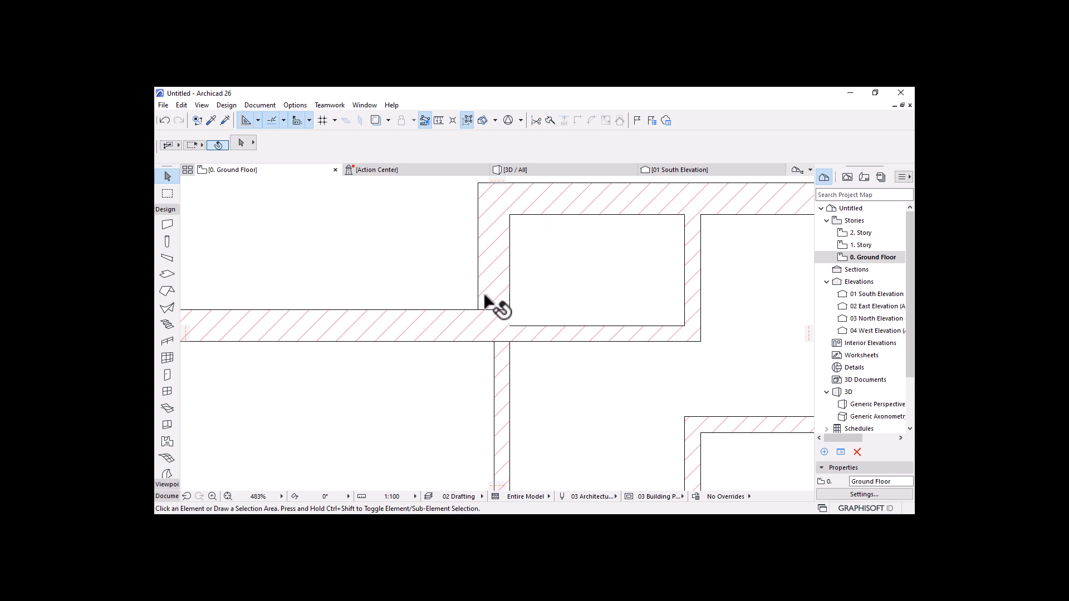
pyautogui.scroll(1, 489, 303)
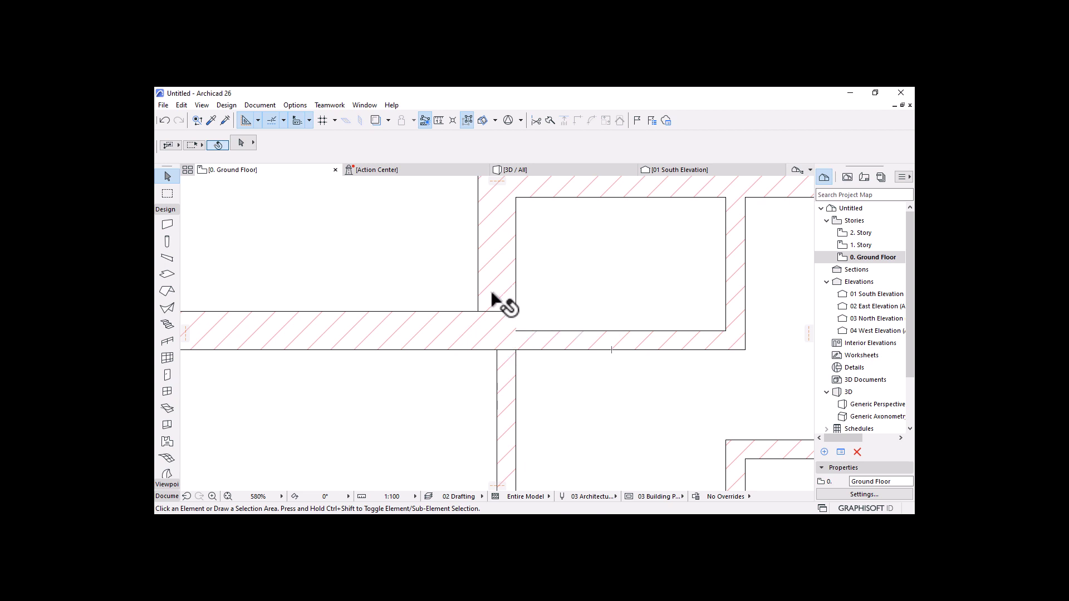
pyautogui.scroll(-1, 512, 362)
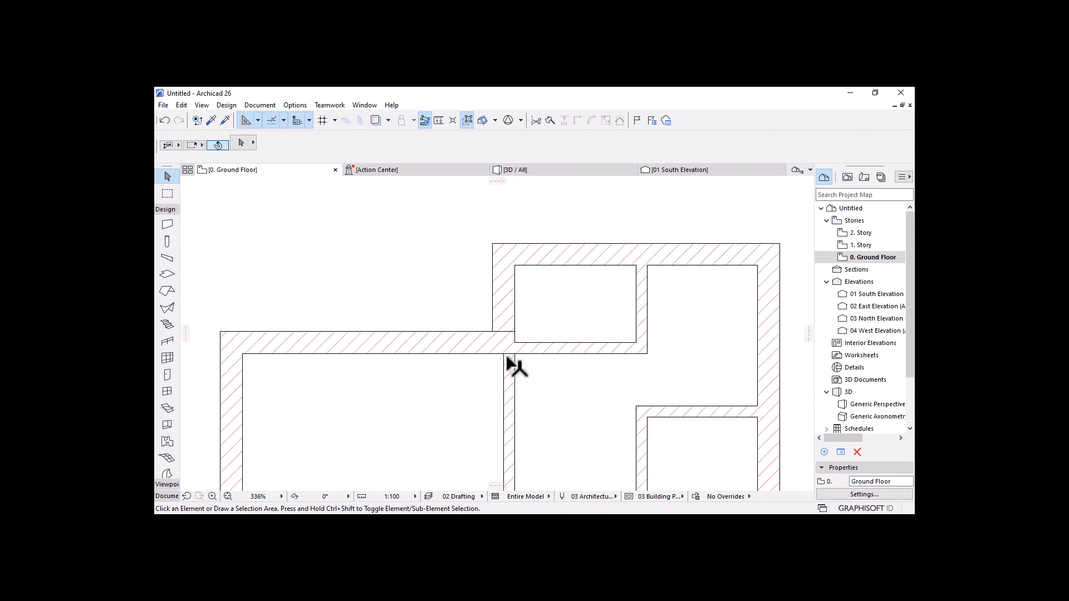
pyautogui.scroll(2, 500, 331)
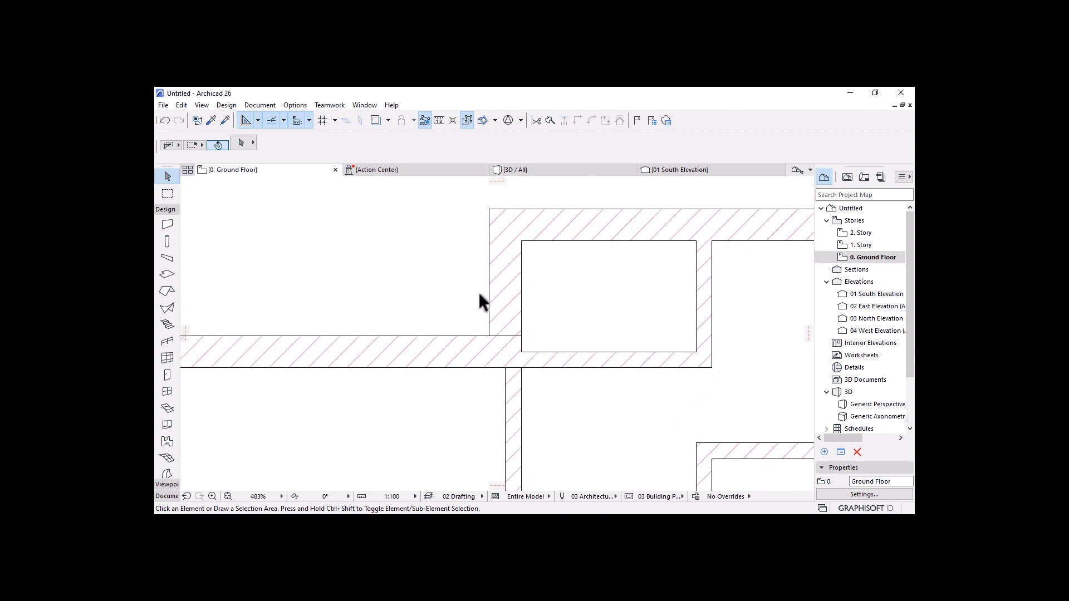
# Step: Try to clean up the junction by intersecting the two outer walls, and the horizontal partition with the vertical partition below
pyautogui.click(465, 343)
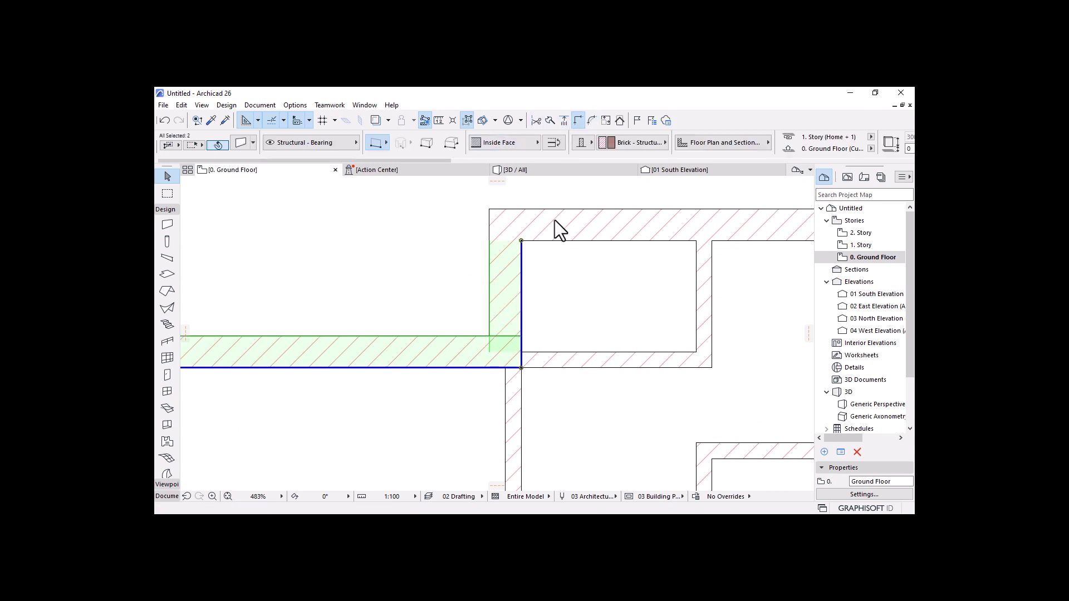
pyautogui.click(545, 385)
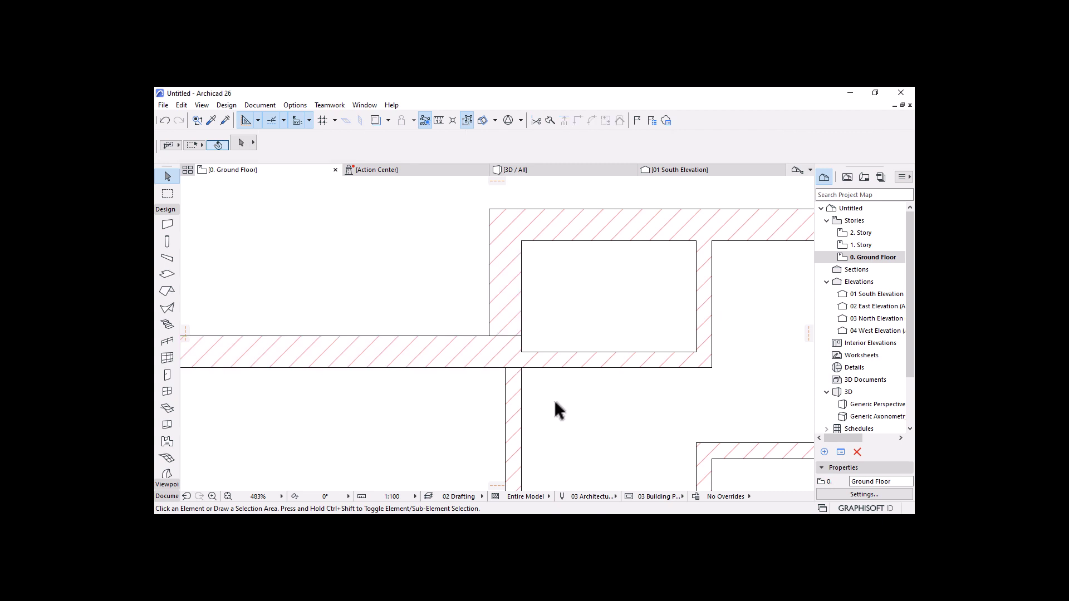
pyautogui.click(565, 367)
pyautogui.keyDown('shift'); pyautogui.click(514, 397); pyautogui.keyUp('shift')
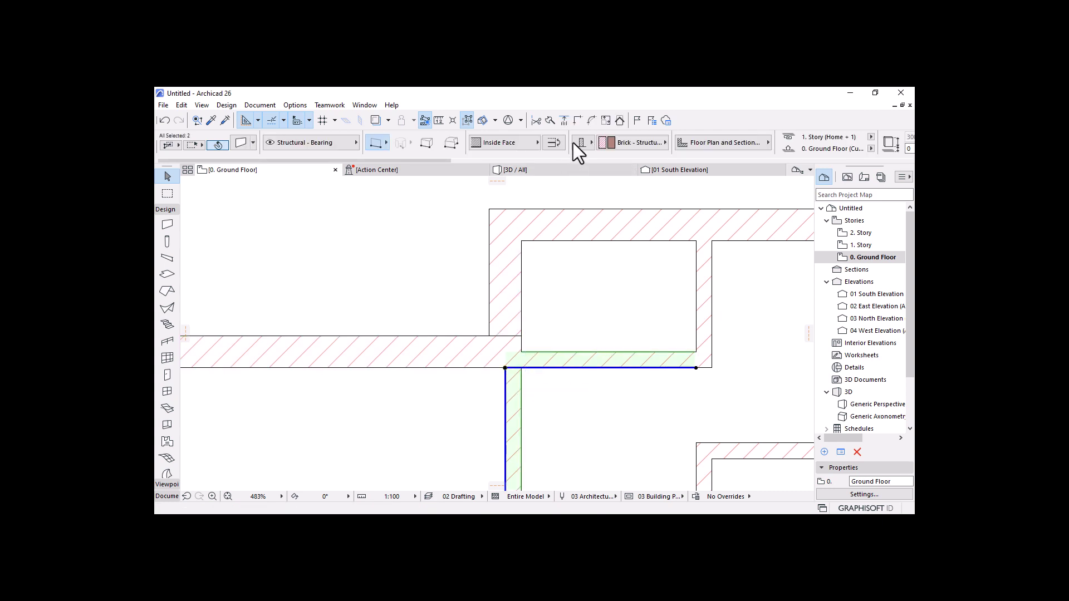
pyautogui.click(579, 120)
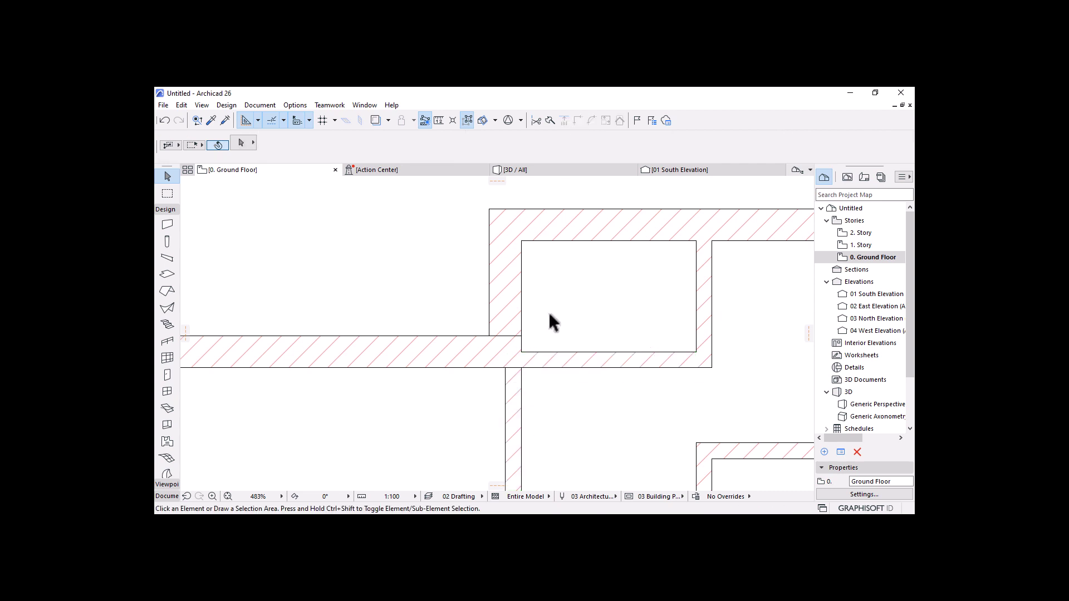
pyautogui.scroll(-3, 549, 314)
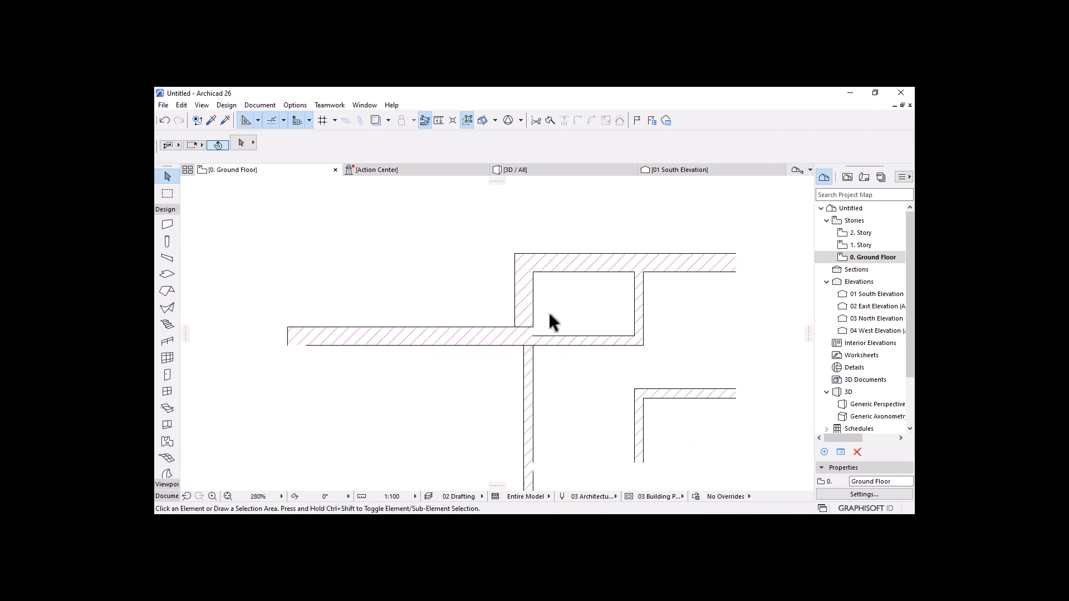
pyautogui.scroll(3, 533, 327)
# Step: Shorten the horizontal outer wall by stretching its right end leftward, away from the junction
pyautogui.click(447, 343)
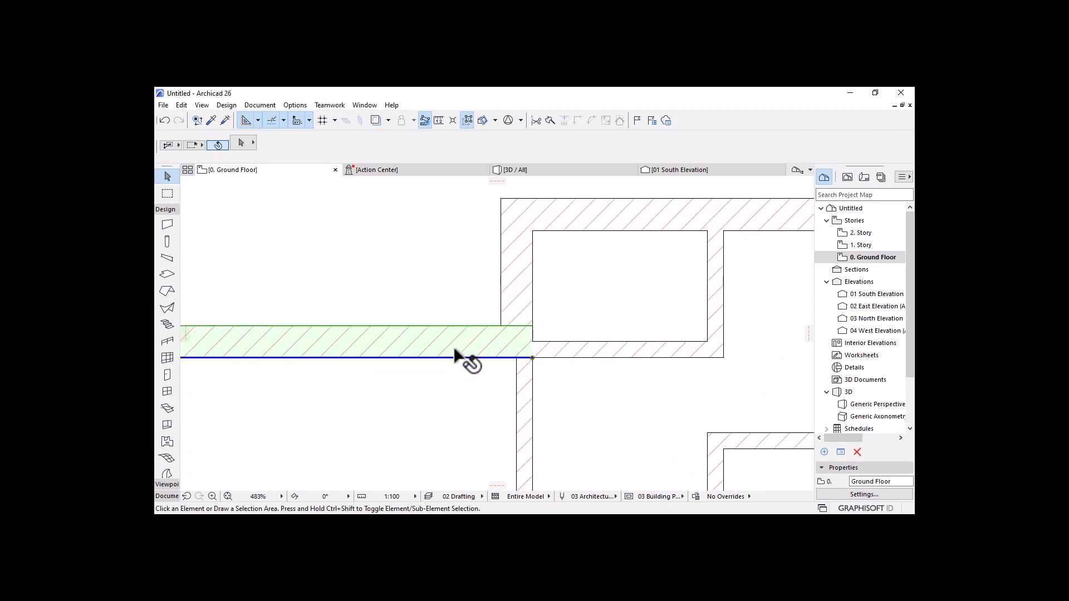
pyautogui.click(532, 359)
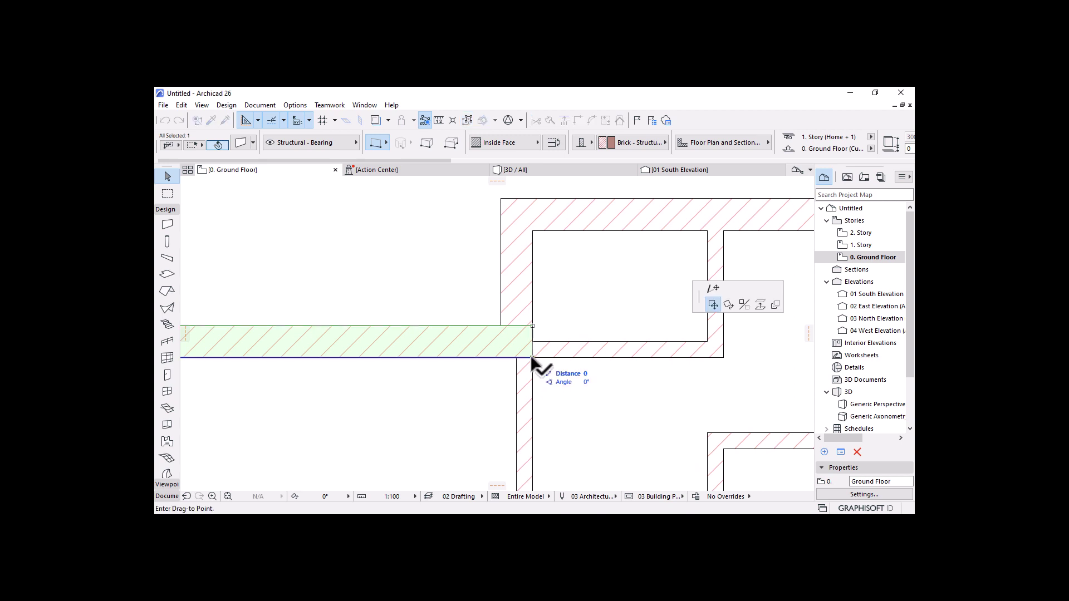
pyautogui.click(711, 288)
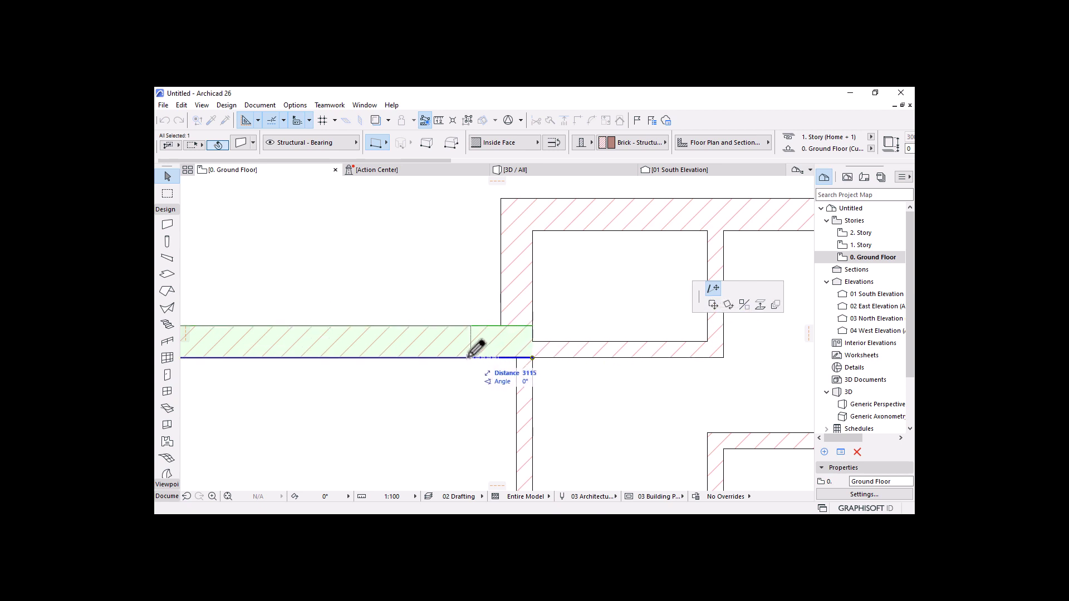
pyautogui.click(437, 357)
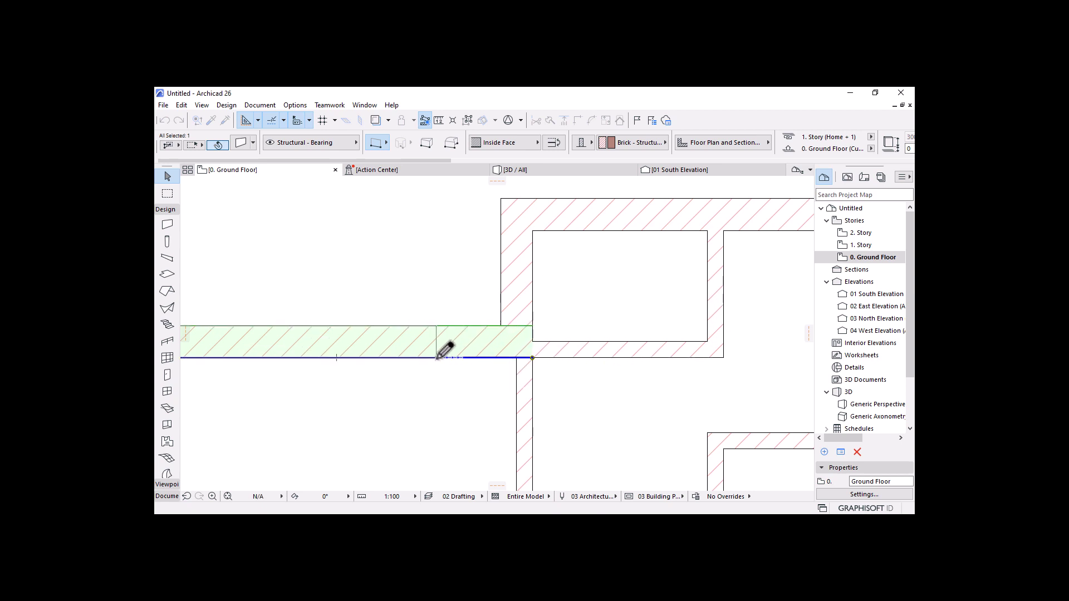
# Step: Intersect the shortened horizontal outer wall with the short vertical outer wall at the junction
pyautogui.click(517, 283)
pyautogui.click(410, 348)
pyautogui.click(531, 291)
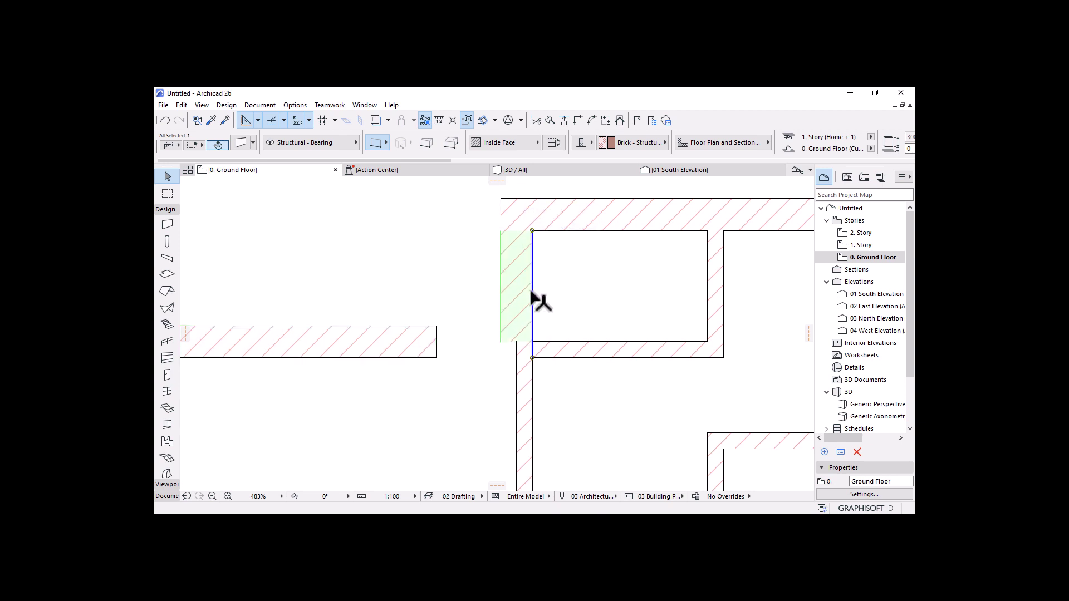
pyautogui.keyDown('shift'); pyautogui.click(438, 346); pyautogui.keyUp('shift')
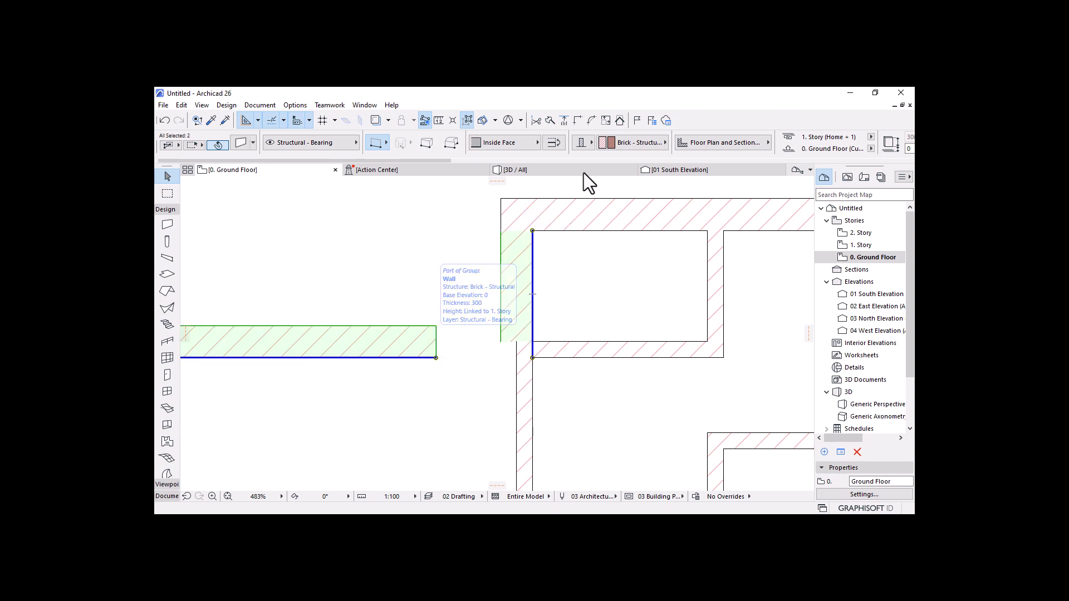
pyautogui.click(580, 121)
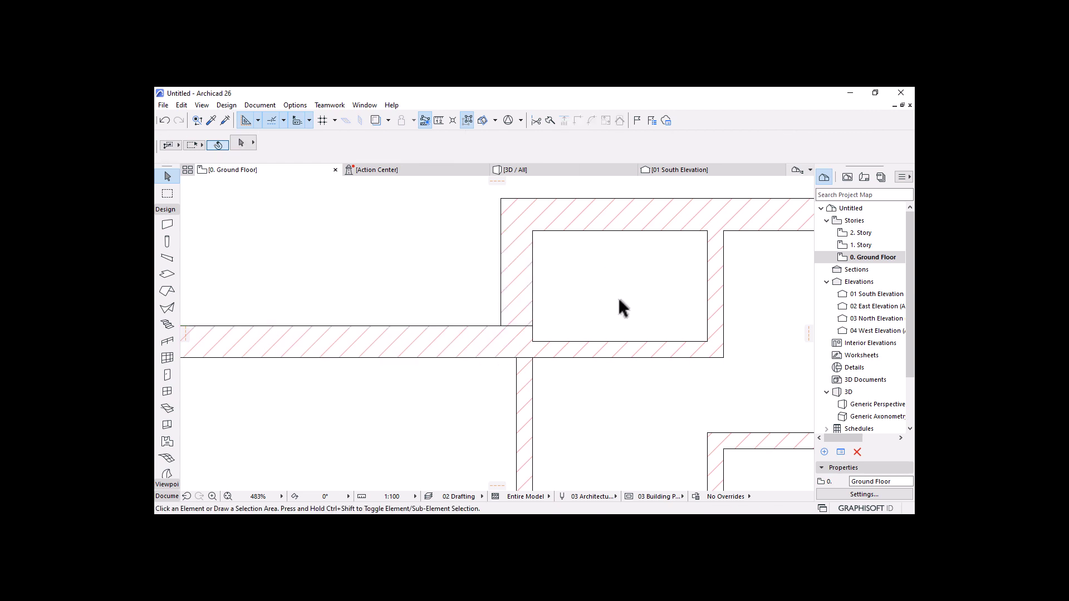
pyautogui.click(515, 299)
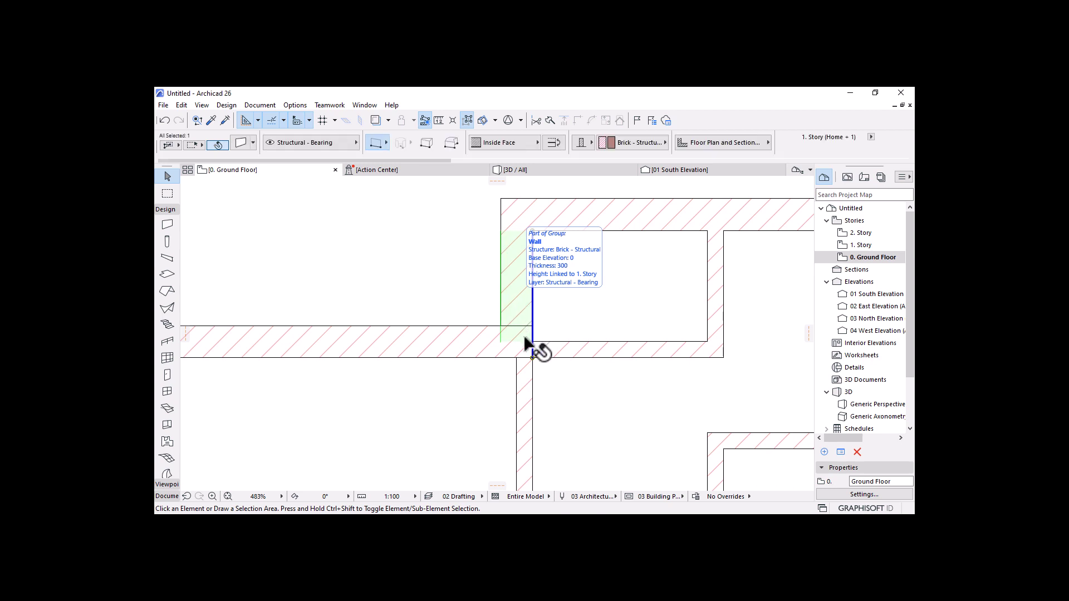
pyautogui.click(533, 359)
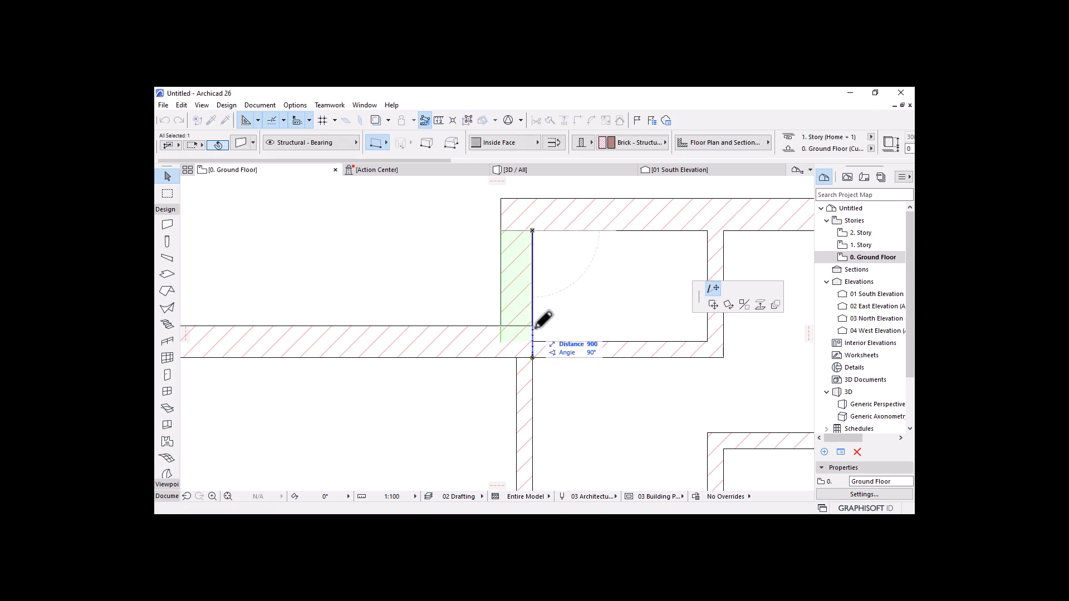
pyautogui.press('Escape')
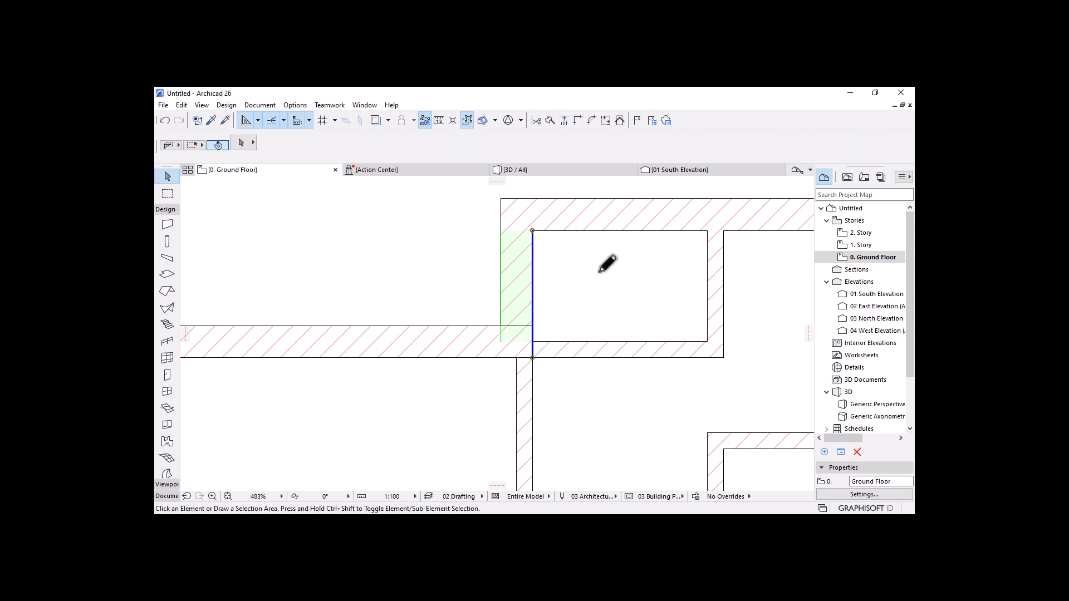
# Step: Inspect how the short vertical outer wall overlaps the horizontal outer wall beside the partition's left end
pyautogui.scroll(-3, 607, 264)
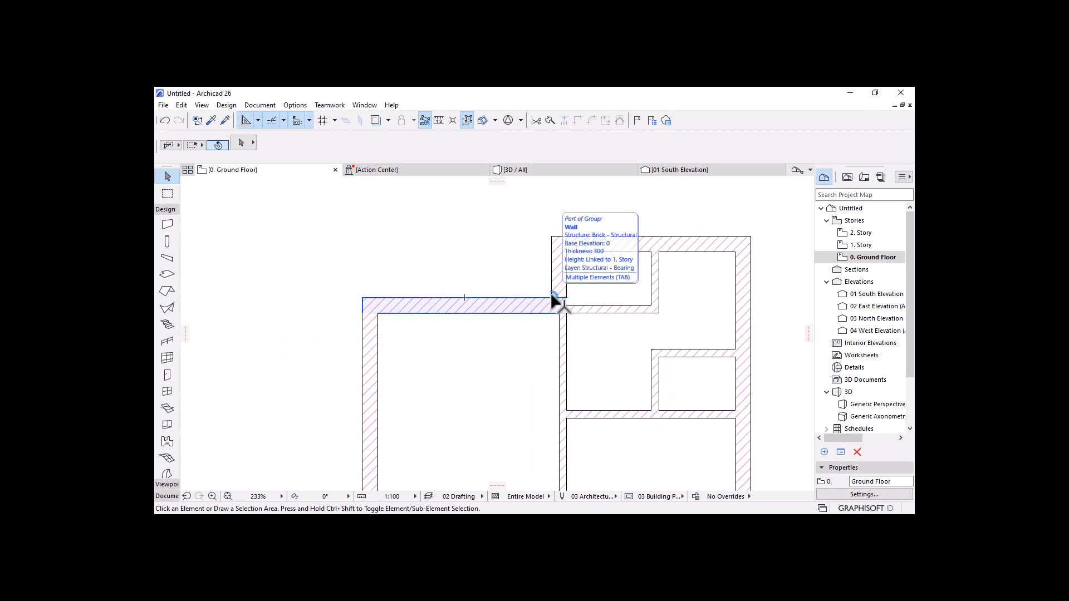
pyautogui.scroll(5, 554, 301)
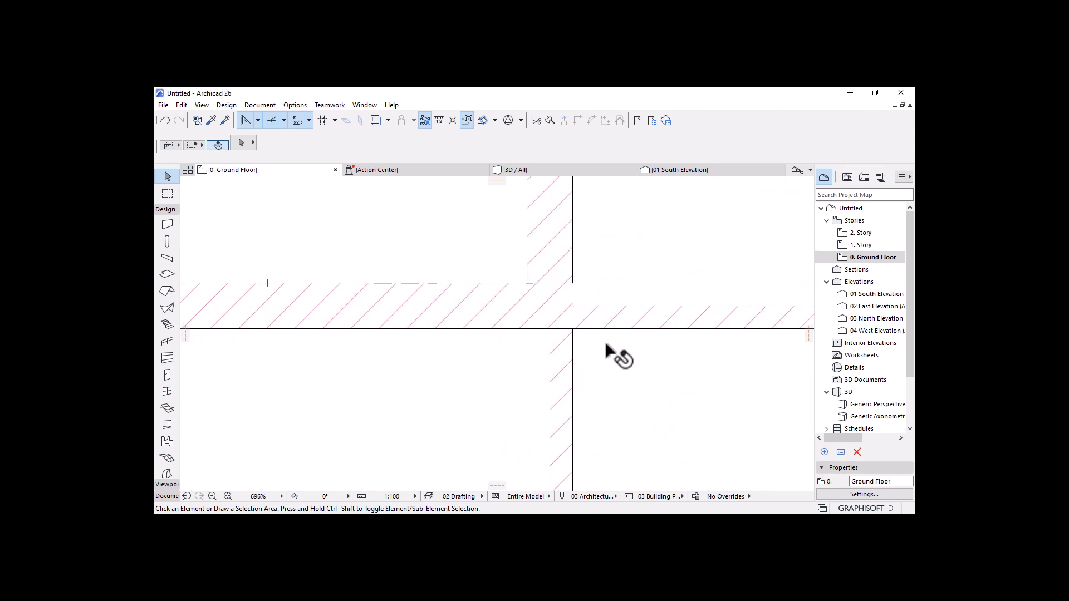
pyautogui.scroll(-3, 574, 245)
pyautogui.scroll(4, 588, 322)
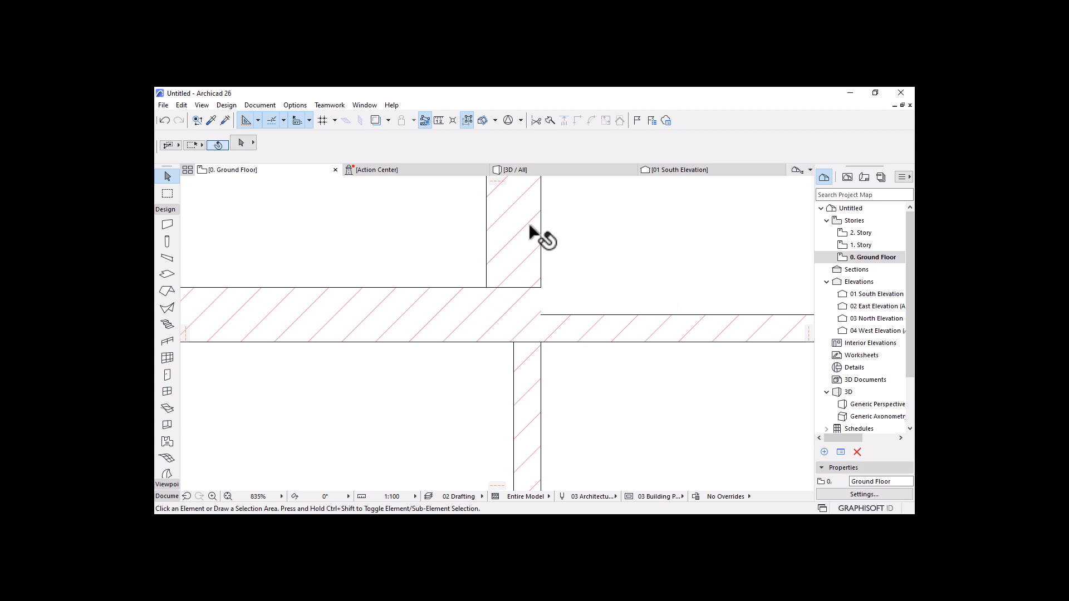
pyautogui.scroll(-2, 398, 334)
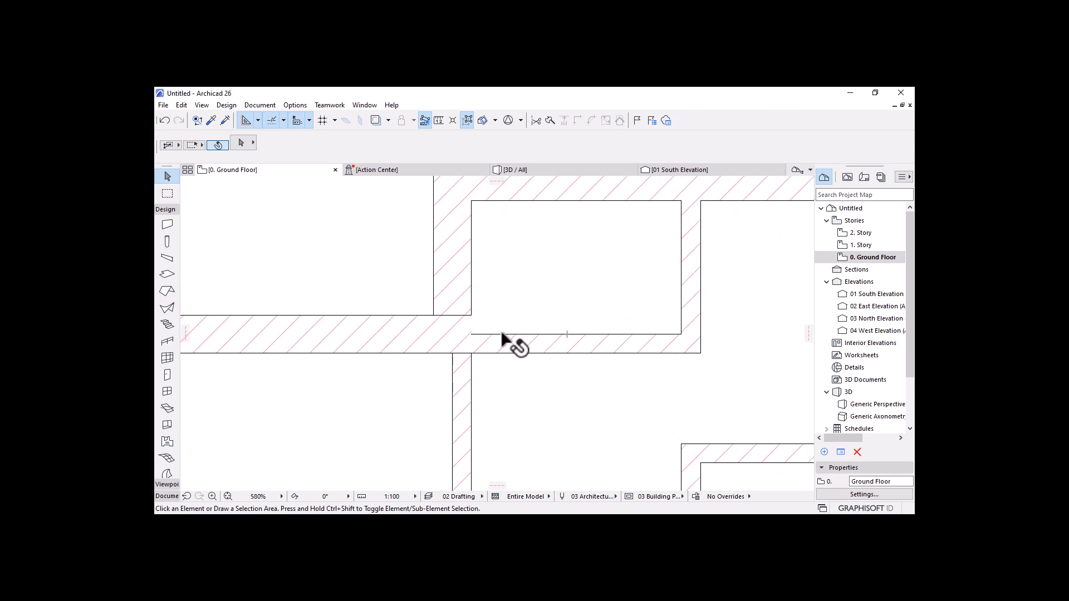
pyautogui.scroll(6, 401, 313)
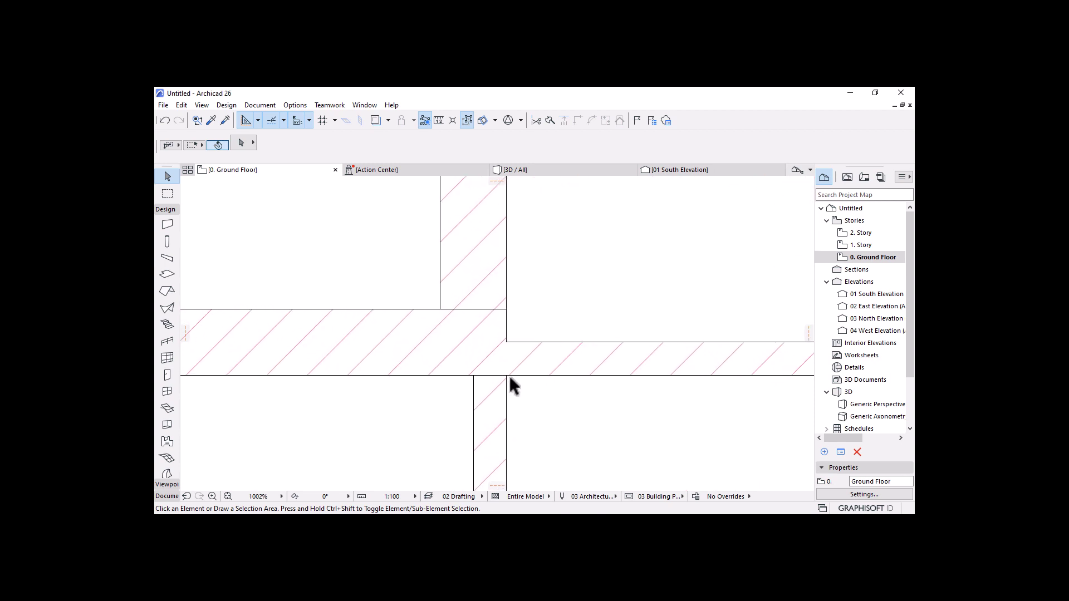
pyautogui.scroll(1, 476, 320)
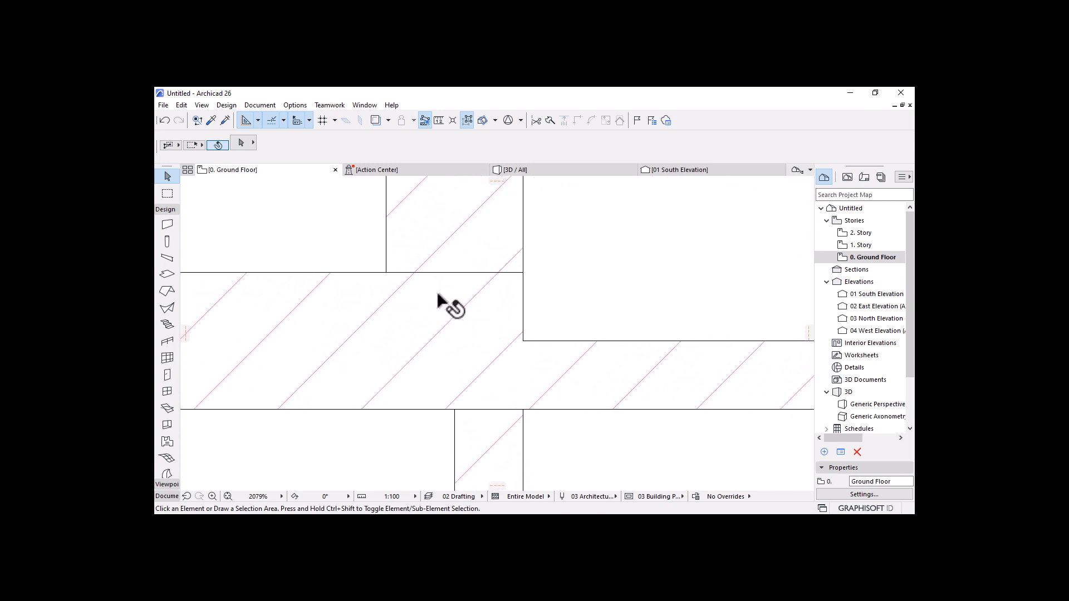
pyautogui.click(482, 340)
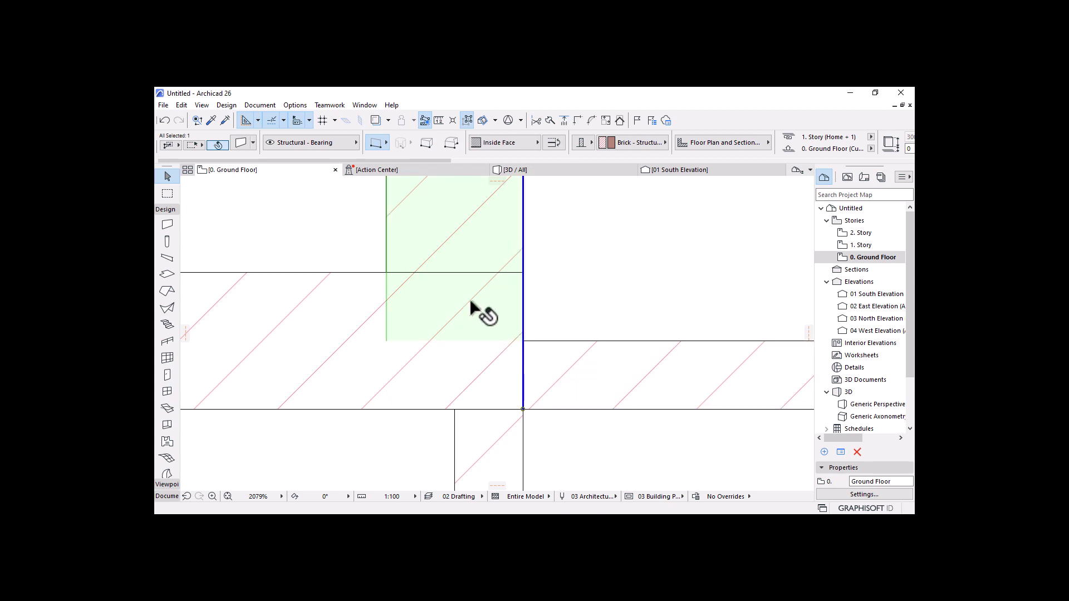
pyautogui.scroll(-5, 510, 273)
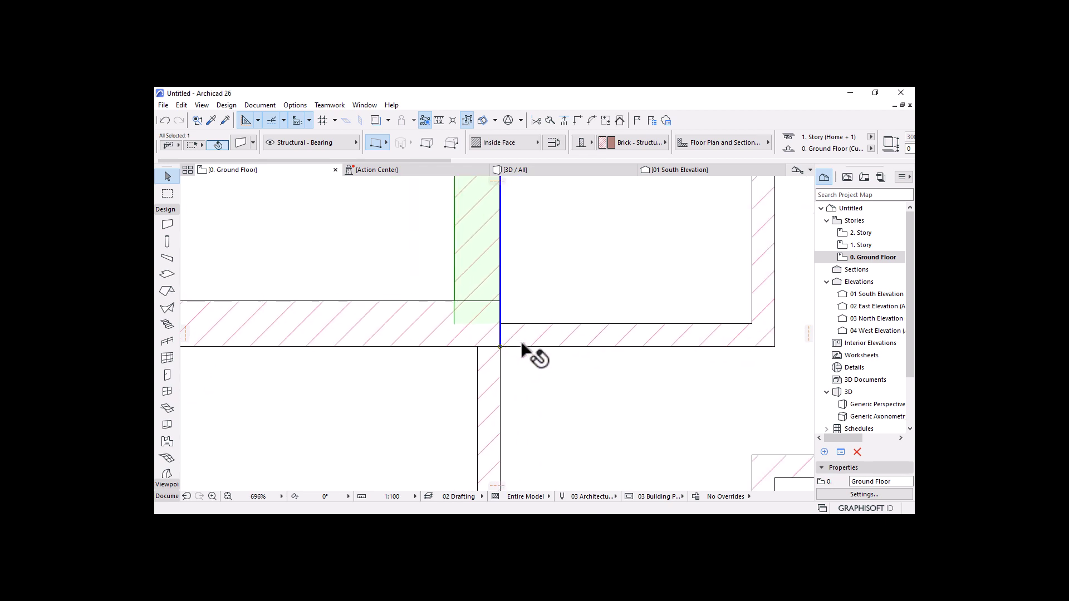
pyautogui.press('Escape')
# Step: Move the horizontal partition 150 straight up so its upper face aligns with the horizontal outer wall's upper face
pyautogui.click(517, 342)
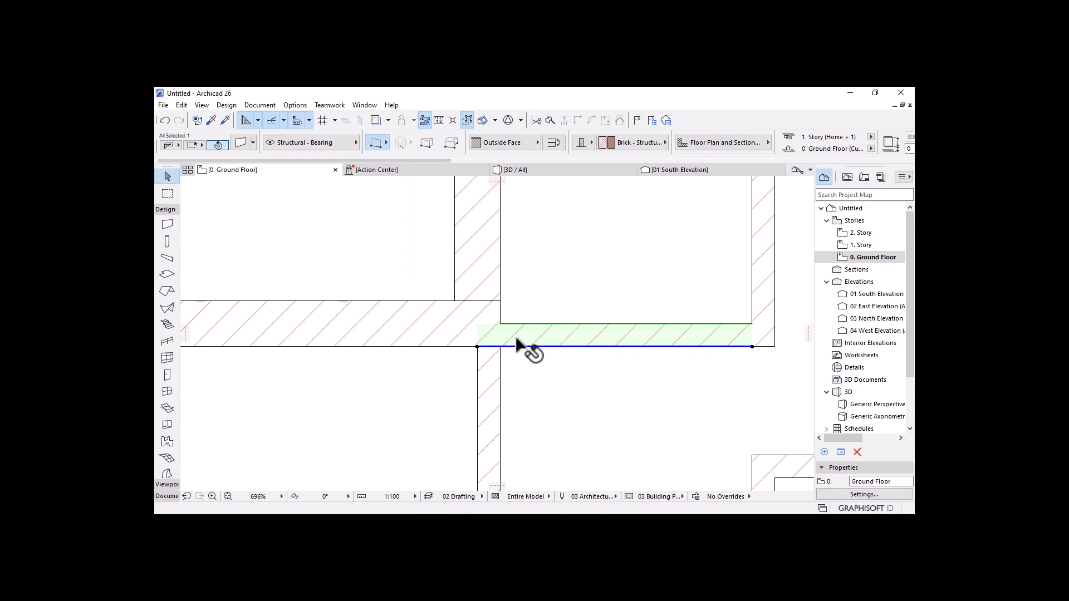
pyautogui.hotkey('ctrl', 'd')
pyautogui.click(501, 325)
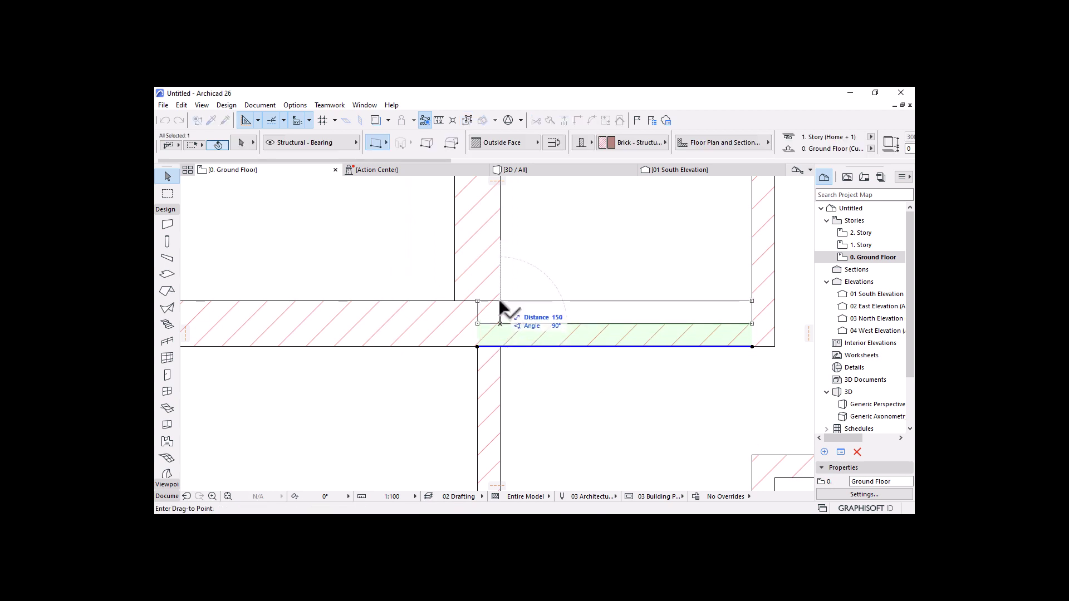
pyautogui.click(500, 301)
# Step: Shorten the moved horizontal partition's left end to the inner face of the short vertical outer wall
pyautogui.click(478, 324)
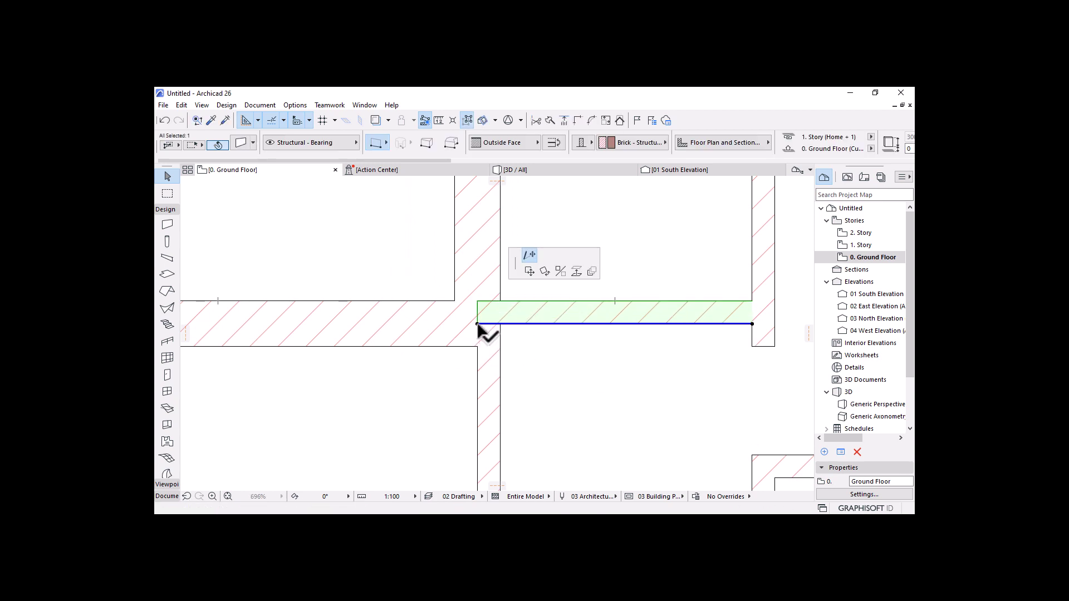
pyautogui.click(514, 312)
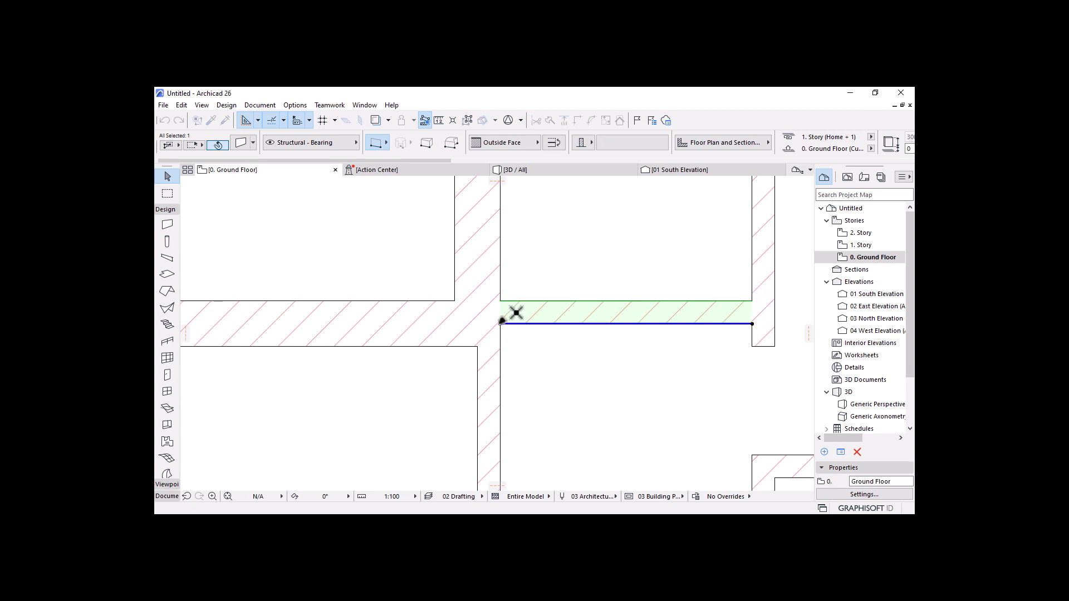
pyautogui.click(574, 351)
# Step: Intersect the moved horizontal partition with the short vertical partition to form a clean corner without an overhang
pyautogui.scroll(-5, 501, 340)
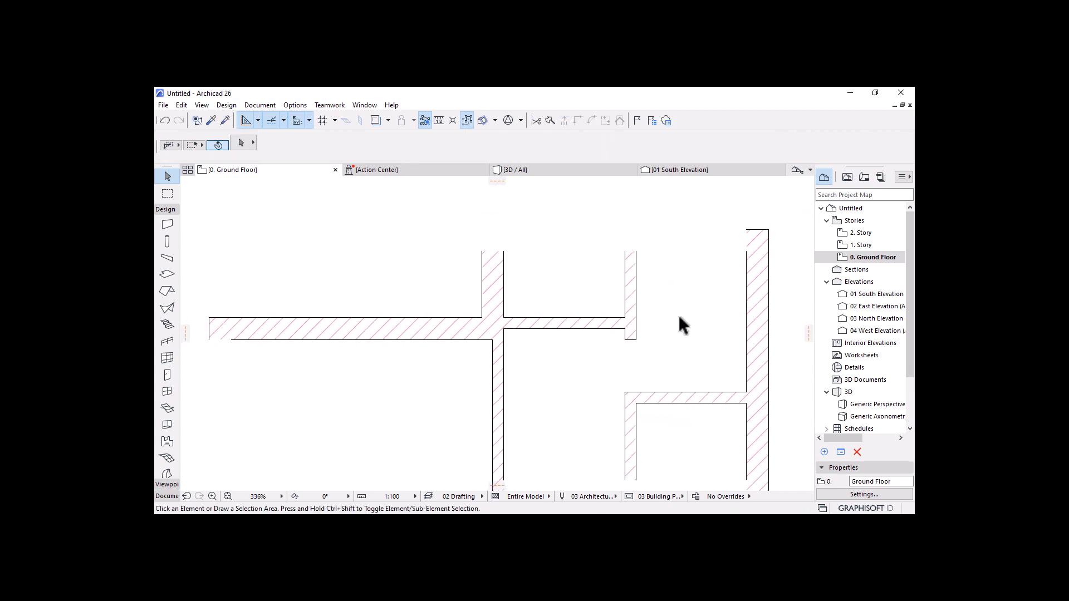
pyautogui.click(672, 290)
pyautogui.click(597, 352)
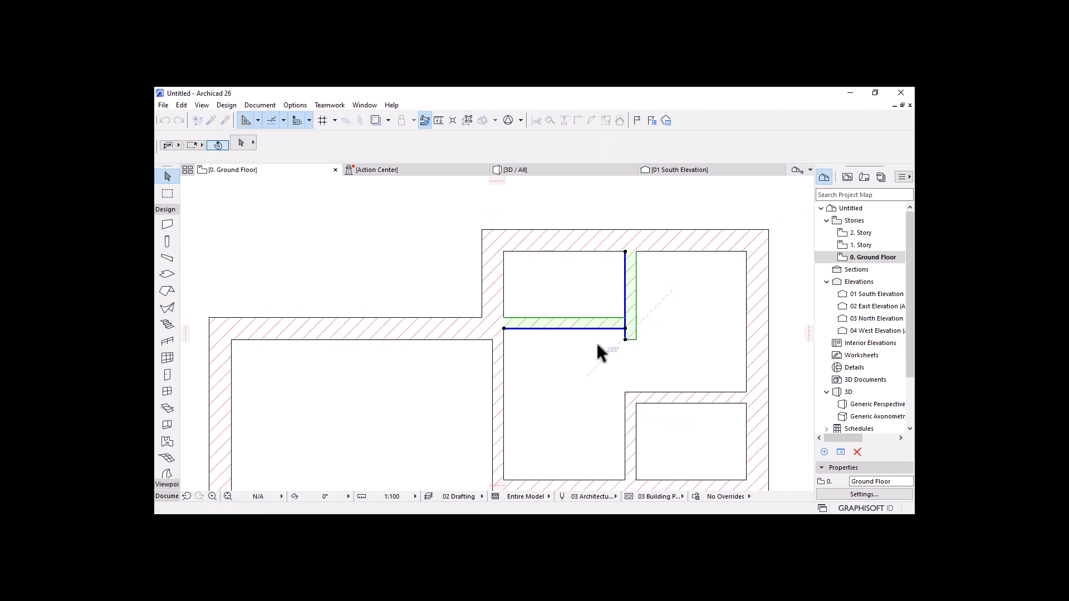
pyautogui.click(578, 121)
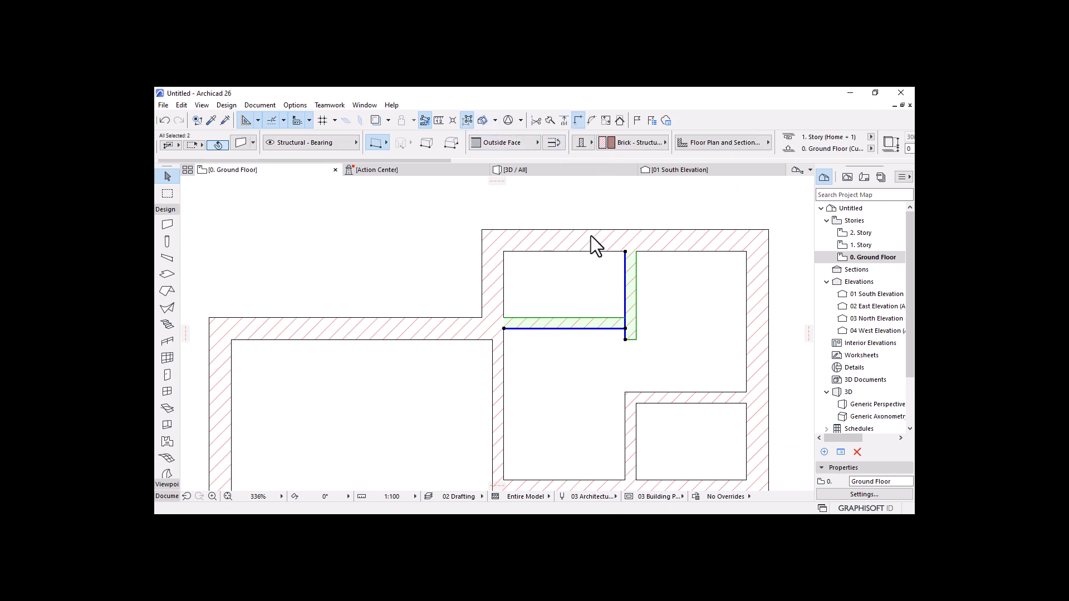
pyautogui.click(472, 372)
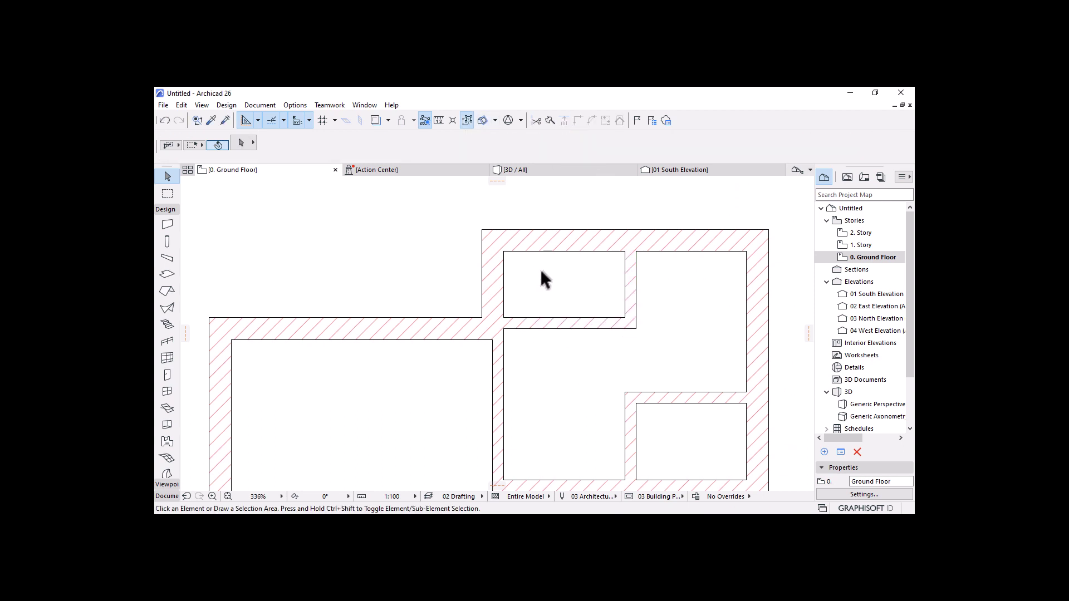
# Step: Measure the vertical gap between the upper partition corner and the top partition of the small room below it
pyautogui.scroll(-1, 534, 235)
pyautogui.scroll(-4, 536, 242)
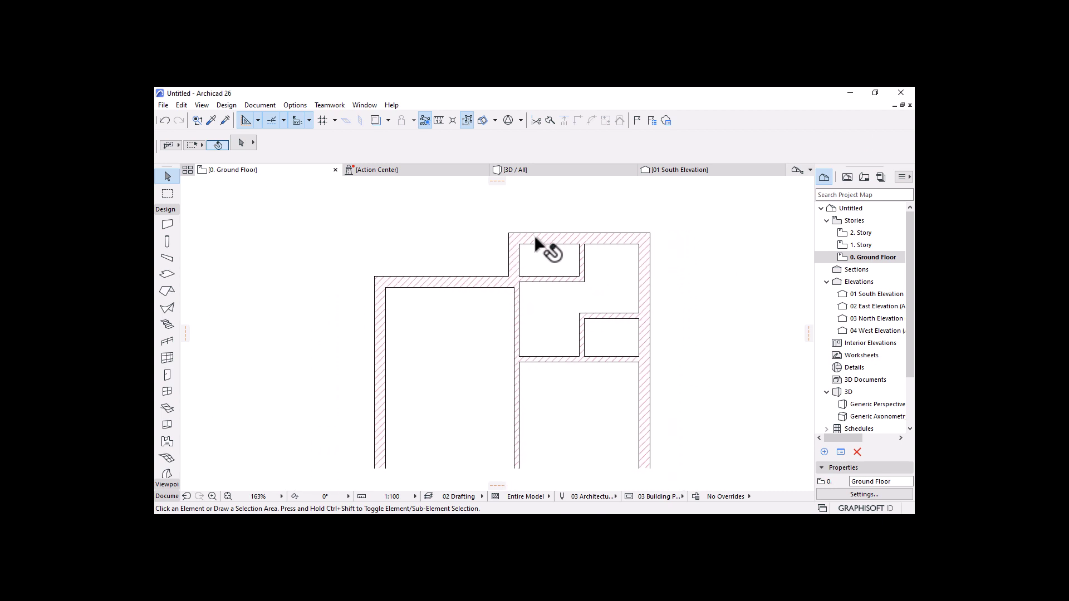
pyautogui.scroll(2, 573, 222)
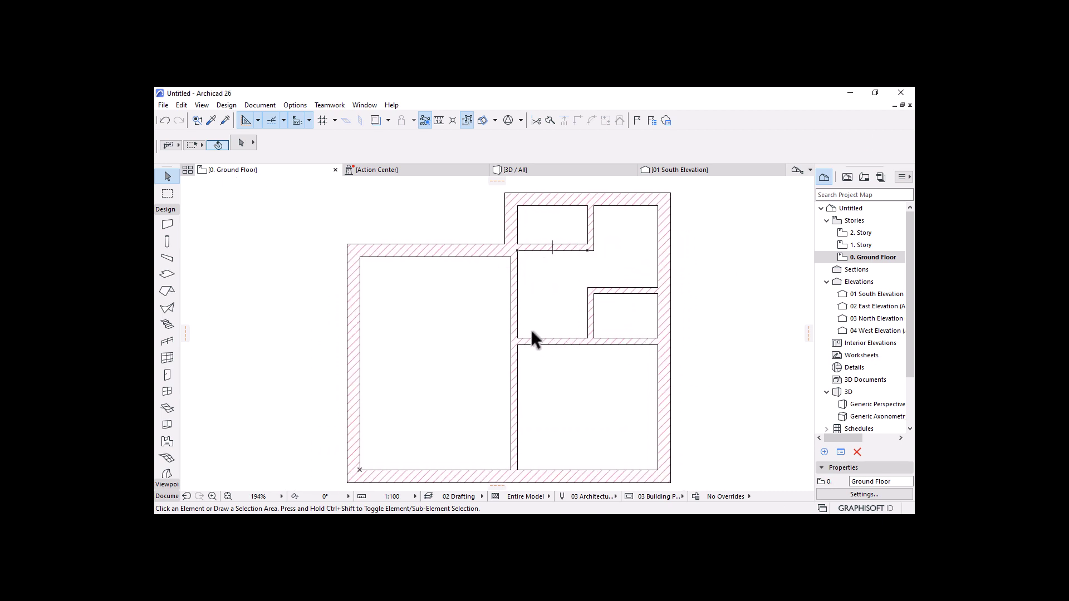
pyautogui.scroll(2, 596, 229)
pyautogui.scroll(-2, 596, 229)
pyautogui.moveTo(597, 269); pyautogui.dragTo(585, 307, button='middle')
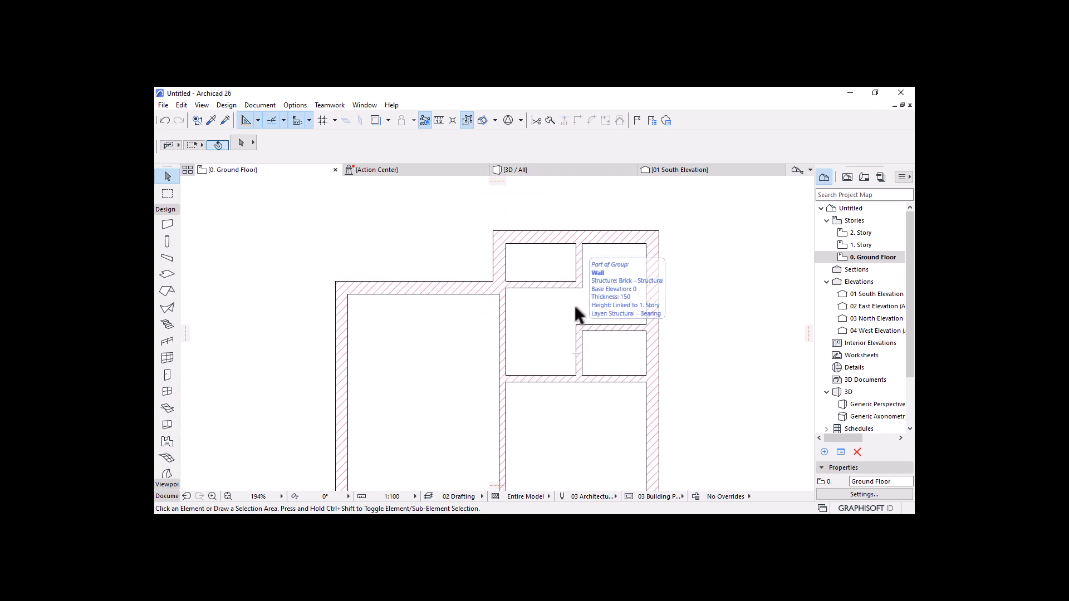
pyautogui.scroll(1, 576, 303)
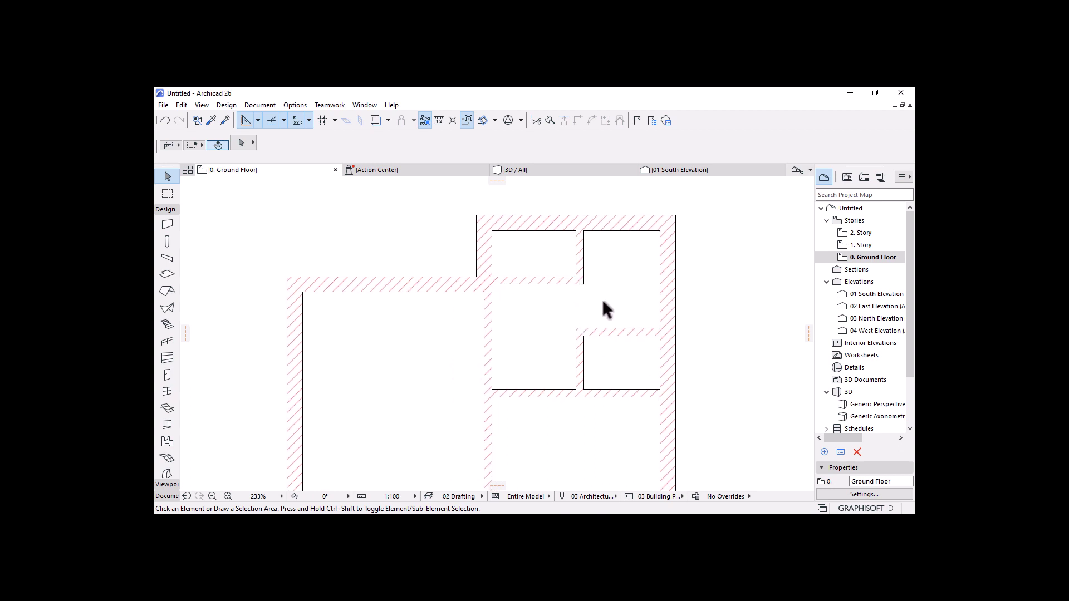
pyautogui.press('m')
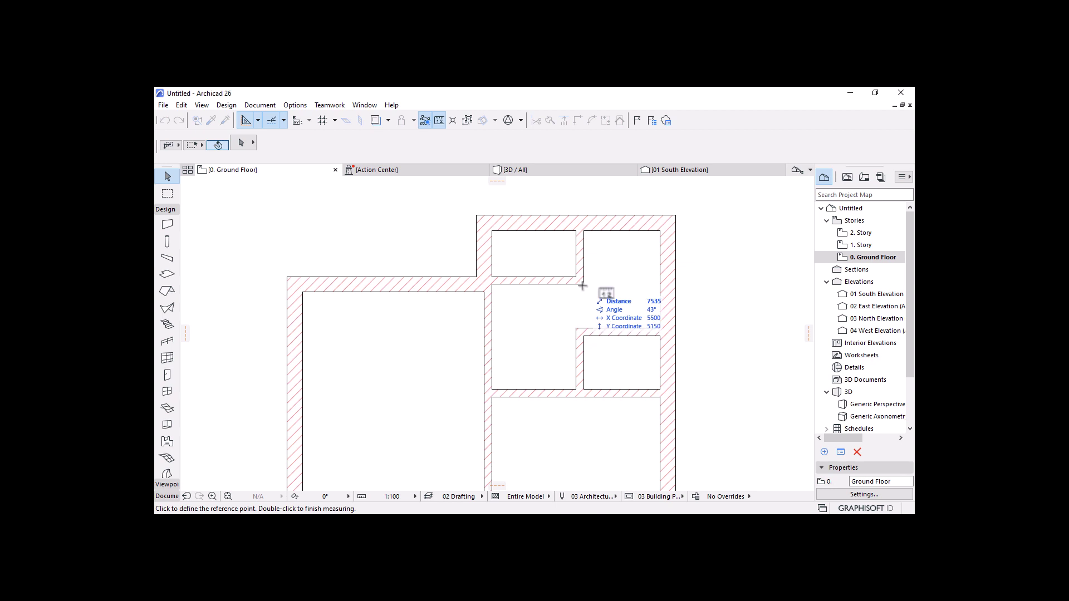
pyautogui.click(583, 284)
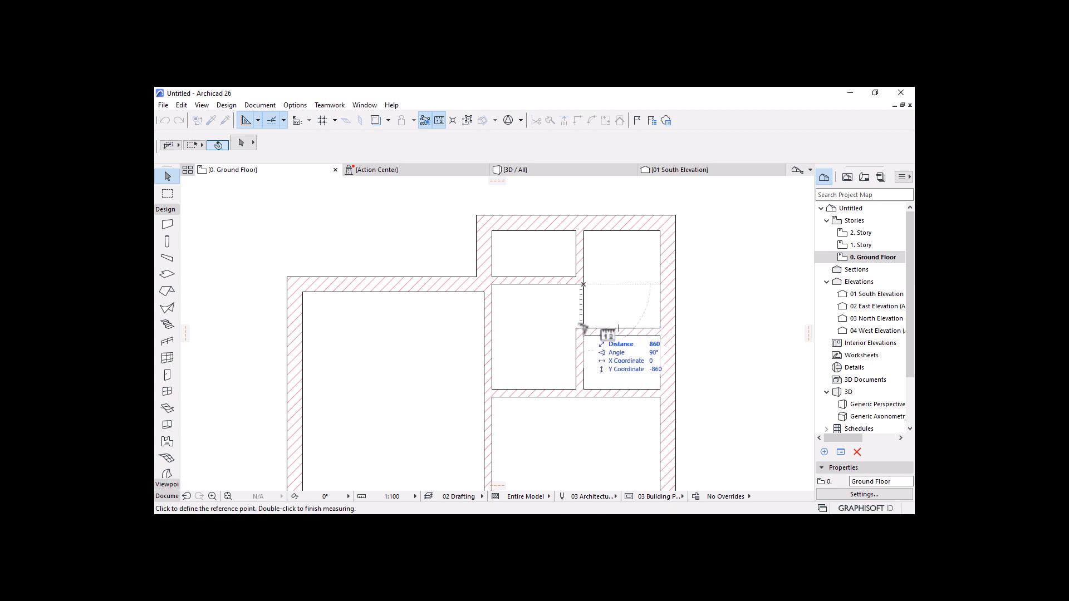
pyautogui.scroll(-3, 582, 285)
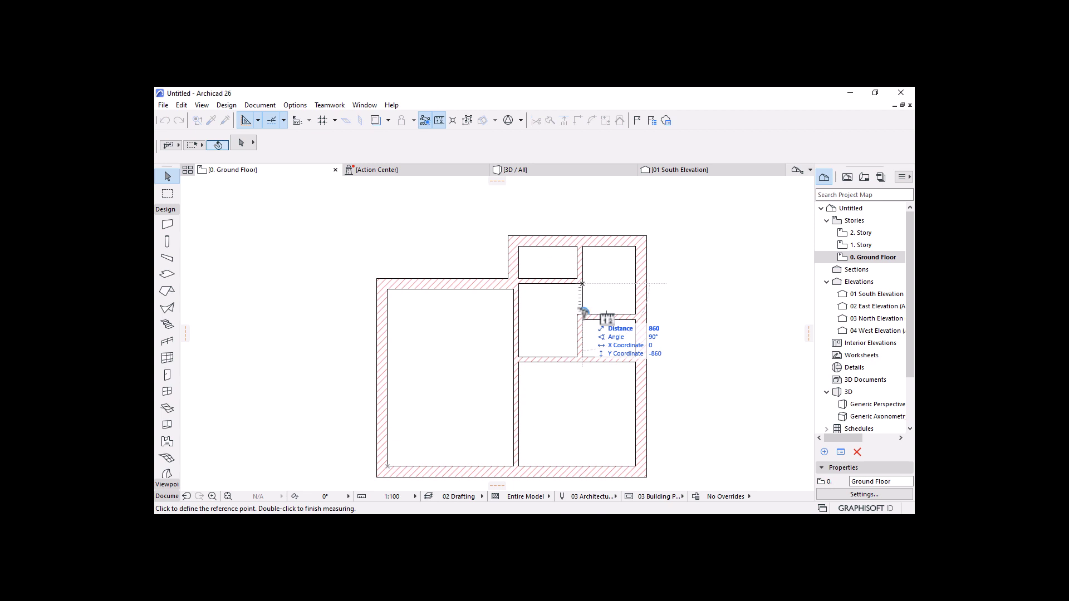
pyautogui.press('Escape')
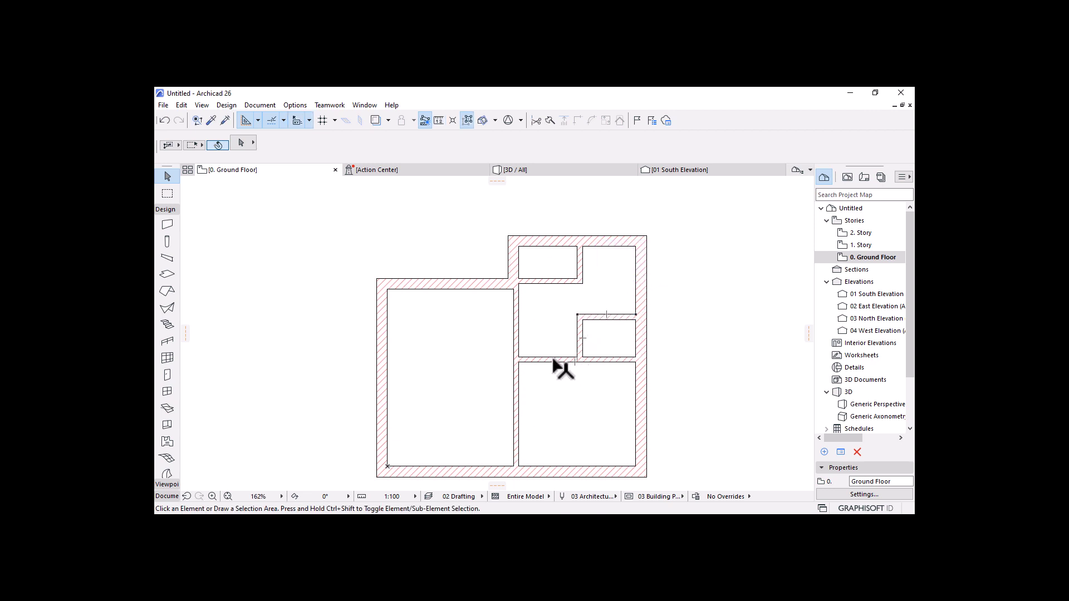
# Step: Move the small room's top and side partitions and the long horizontal partition below it 200 straight down
pyautogui.moveTo(614, 295); pyautogui.dragTo(579, 381)
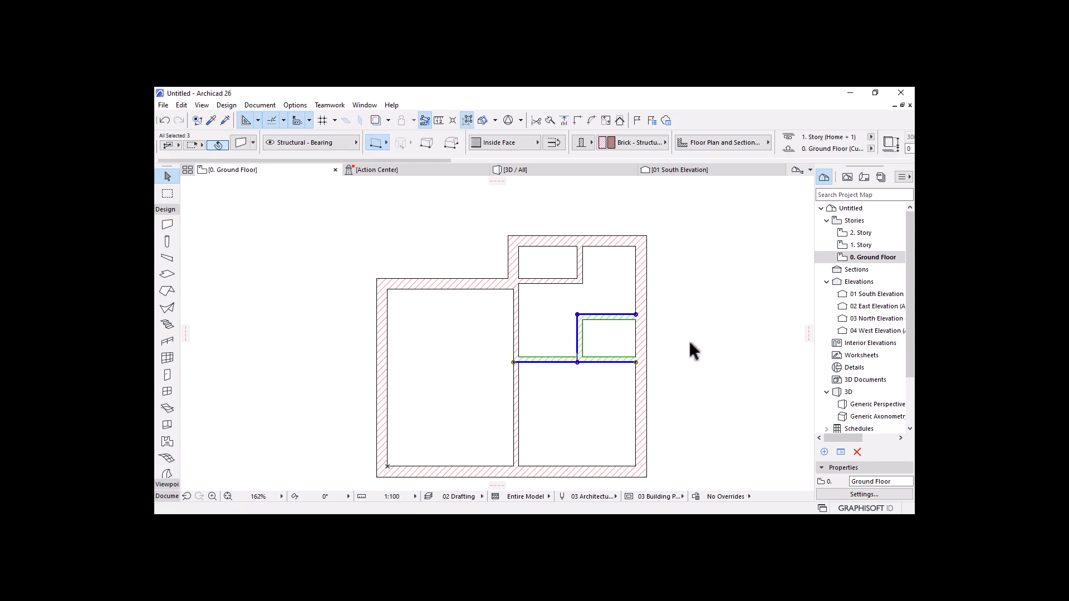
pyautogui.hotkey('ctrl', 'd')
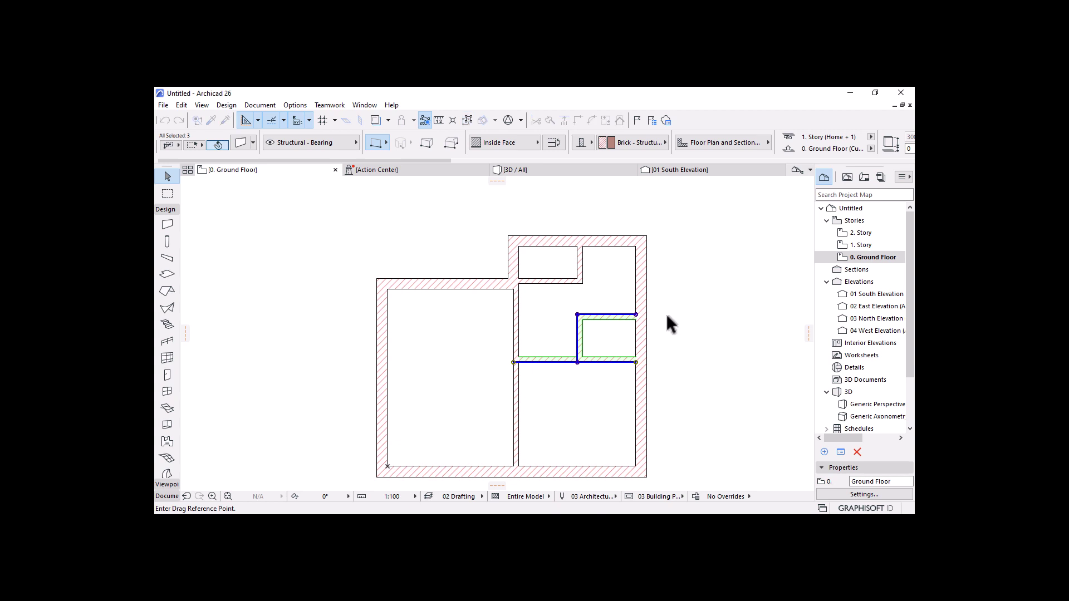
pyautogui.click(677, 268)
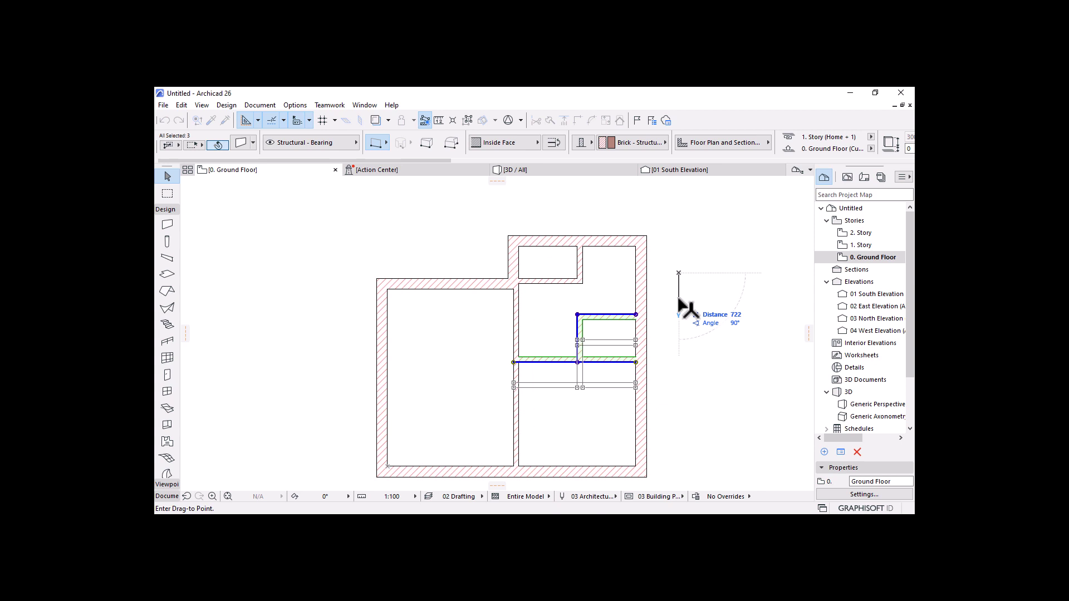
pyautogui.write('200')
pyautogui.press('Return')
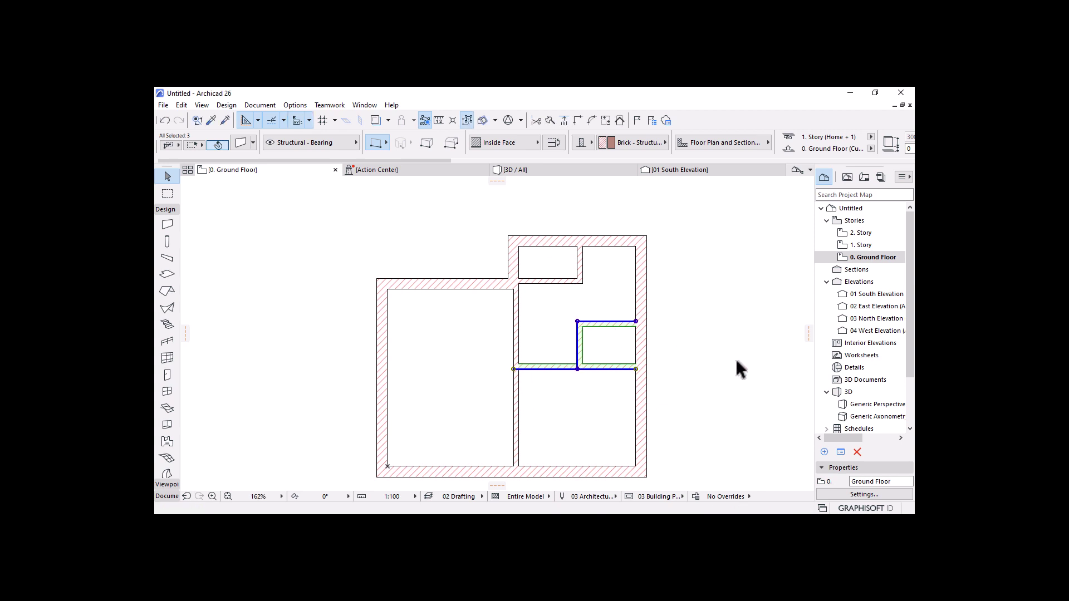
pyautogui.click(746, 377)
# Step: Pick up the 300-thick brick wall settings from the large room's left outer wall for drawing a new wall
pyautogui.scroll(-3, 691, 358)
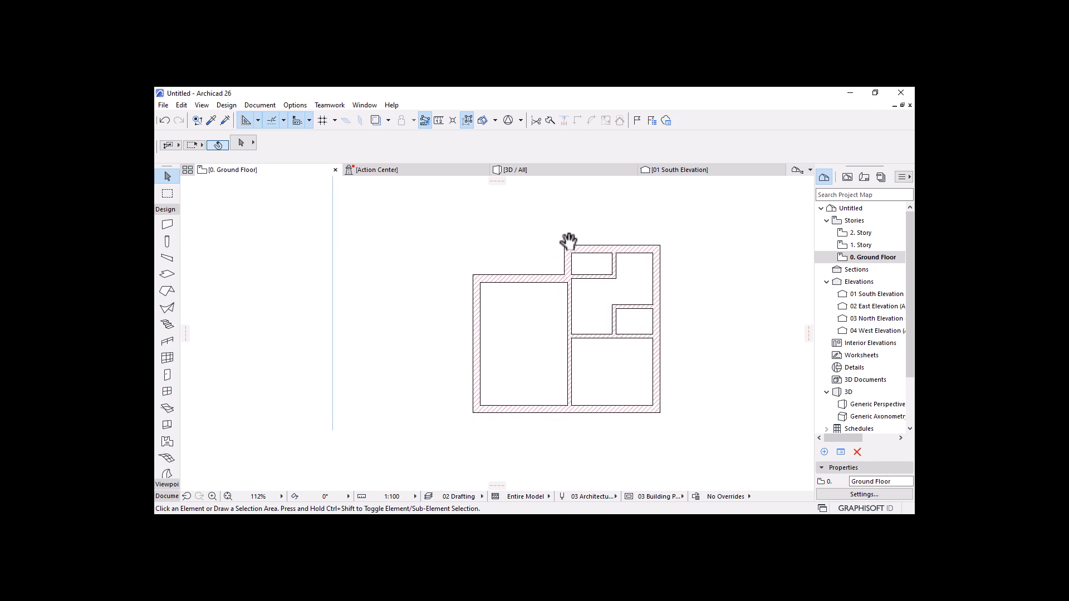
pyautogui.scroll(6, 514, 402)
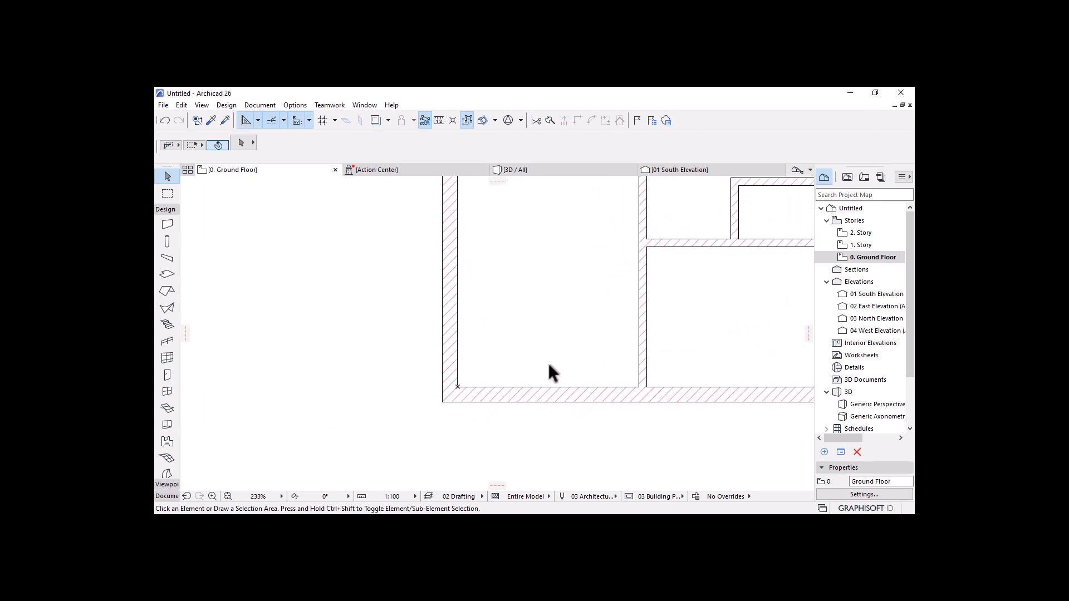
pyautogui.scroll(-4, 549, 369)
pyautogui.scroll(3, 578, 353)
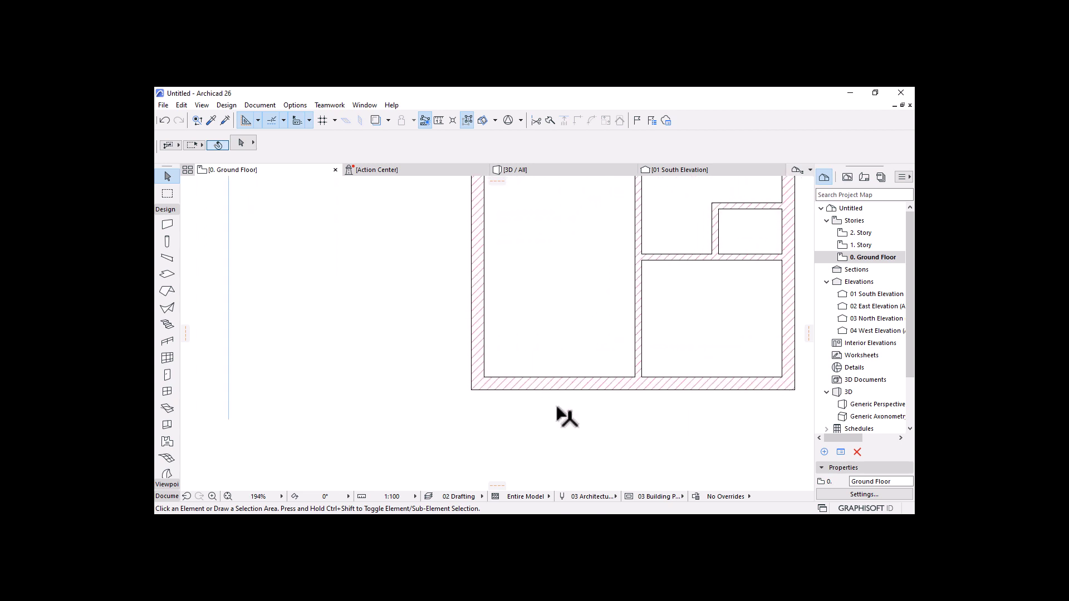
pyautogui.scroll(1, 557, 406)
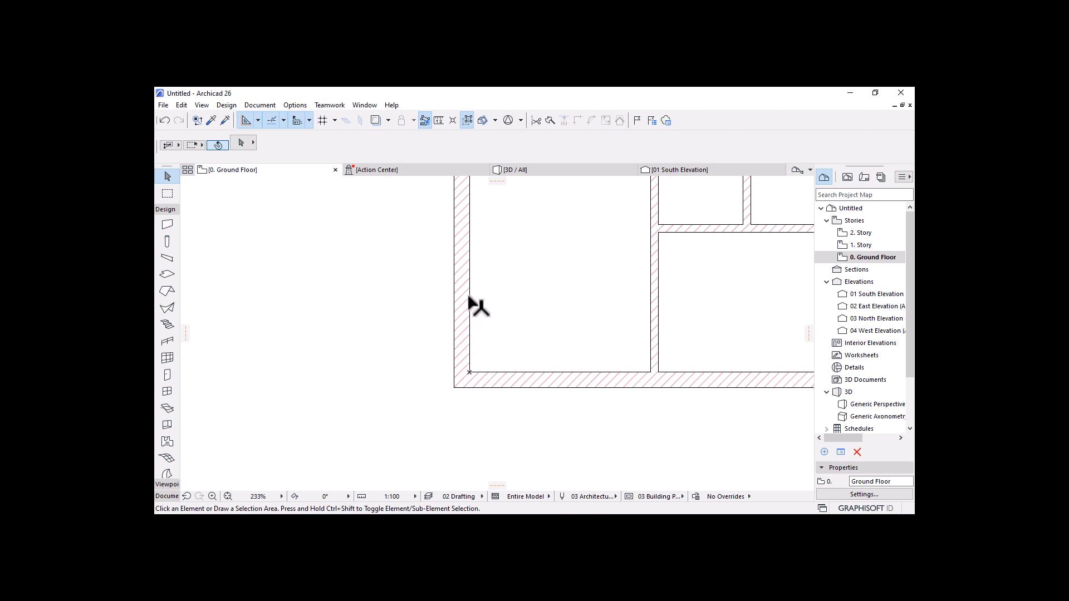
pyautogui.moveTo(461, 286)
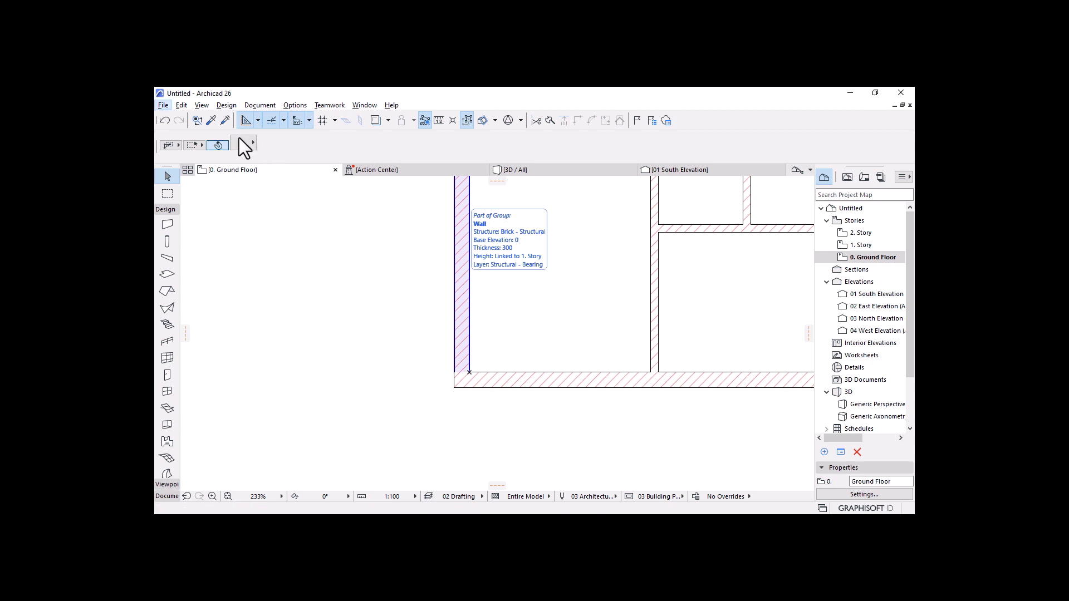
pyautogui.click(213, 122)
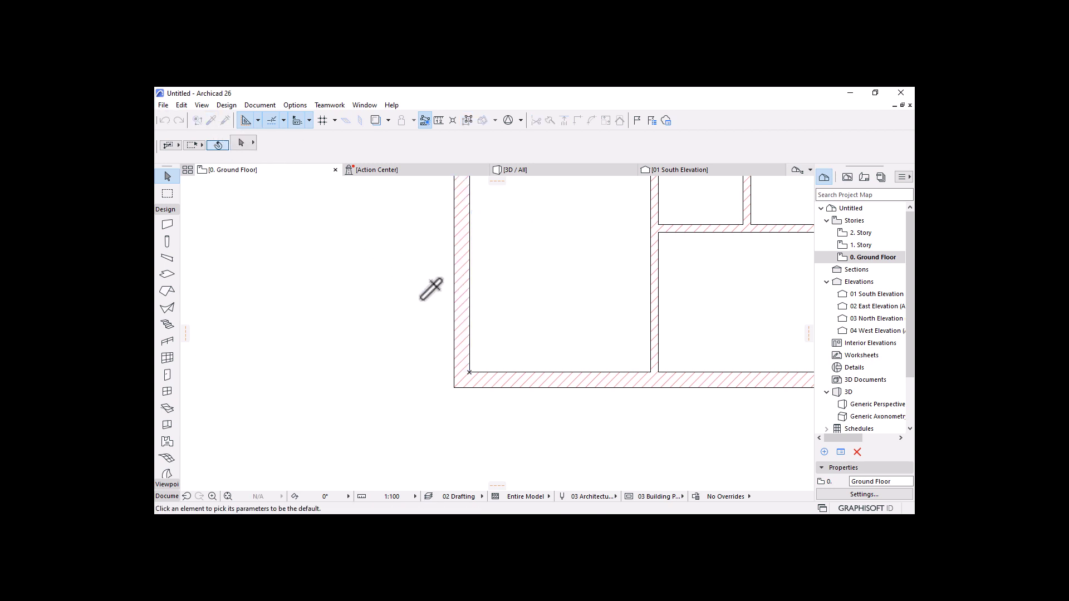
pyautogui.click(467, 353)
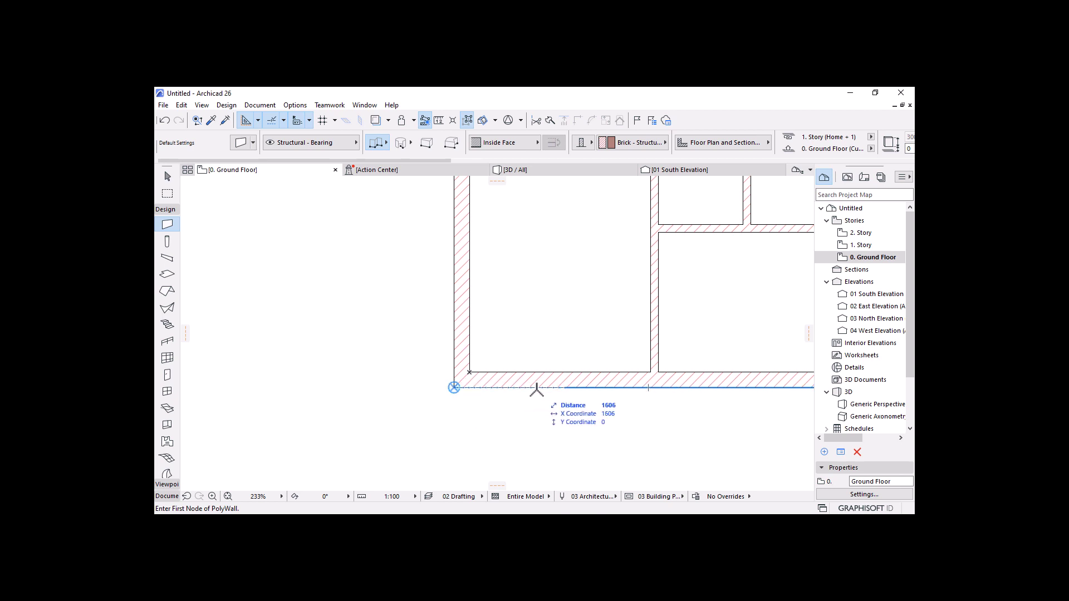
# Step: Draw a brick wall stub about 600 long straight up from the lower outer wall, starting 2200 from its left outer corner
pyautogui.write('2200')
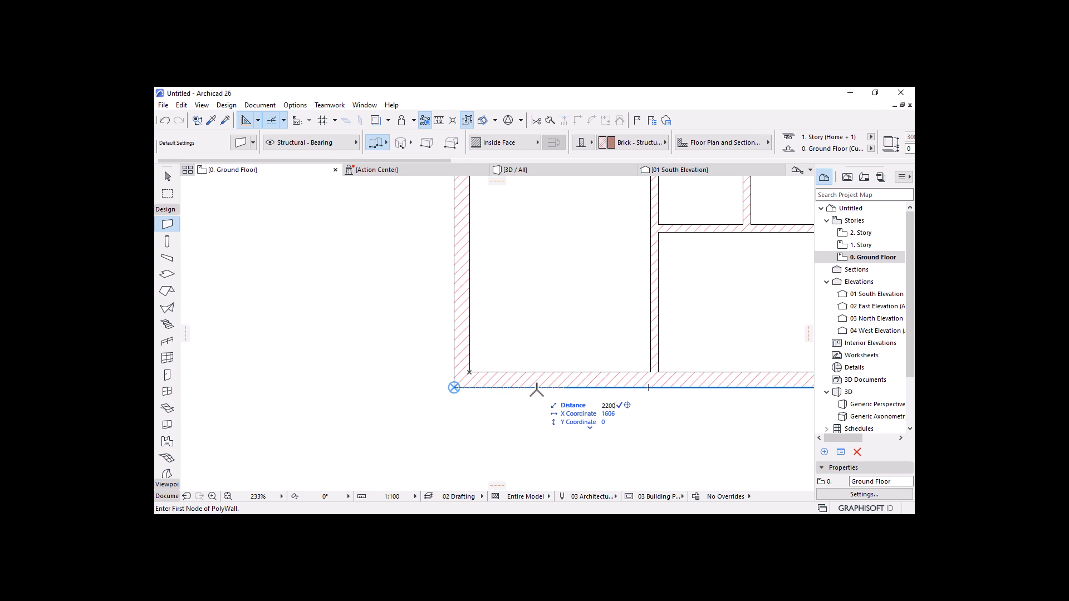
pyautogui.press('Return')
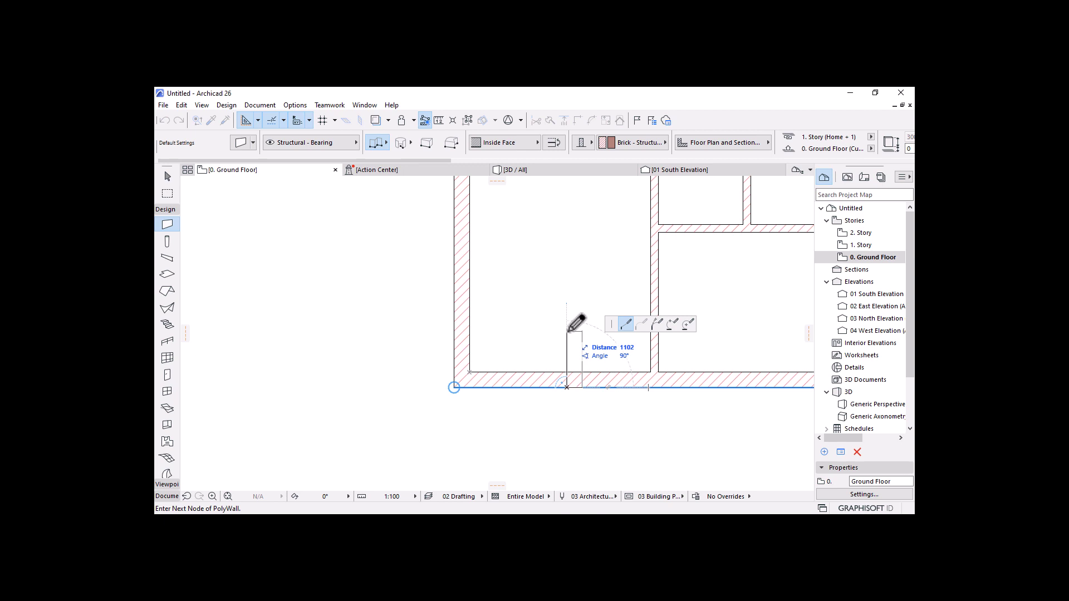
pyautogui.write('6')
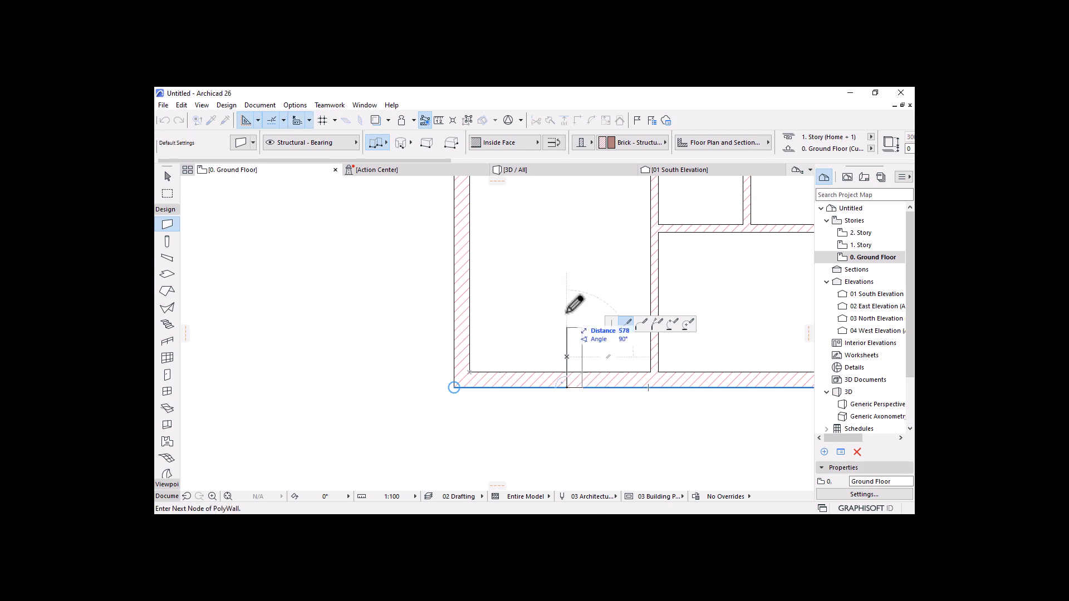
pyautogui.rightClick(566, 312)
pyautogui.click(596, 423)
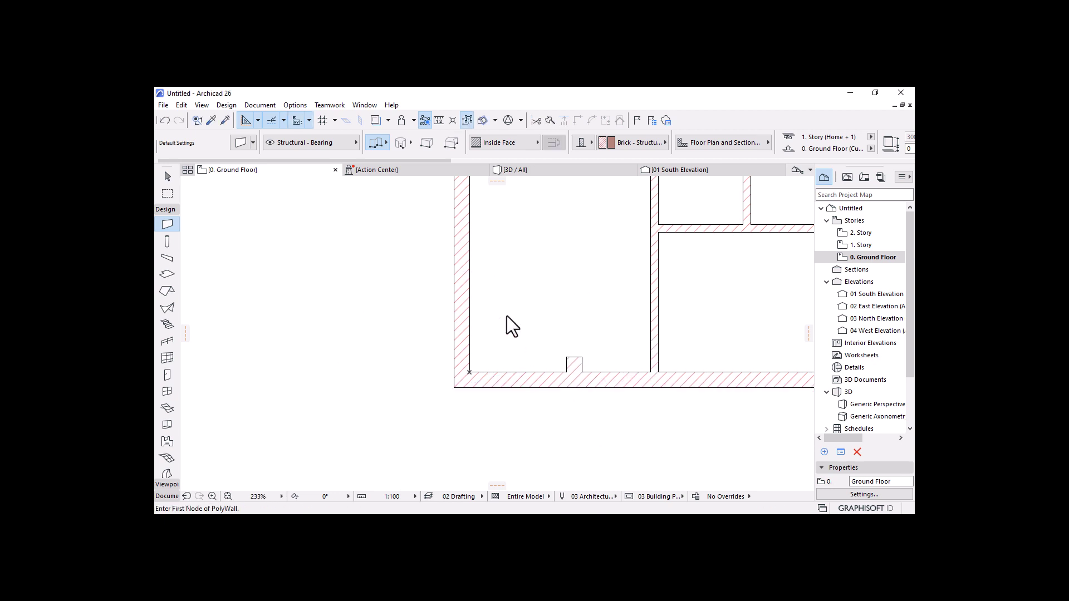
# Step: Measure the full outer length of the lower outer wall from corner to corner
pyautogui.scroll(-3, 507, 315)
pyautogui.scroll(-1, 559, 355)
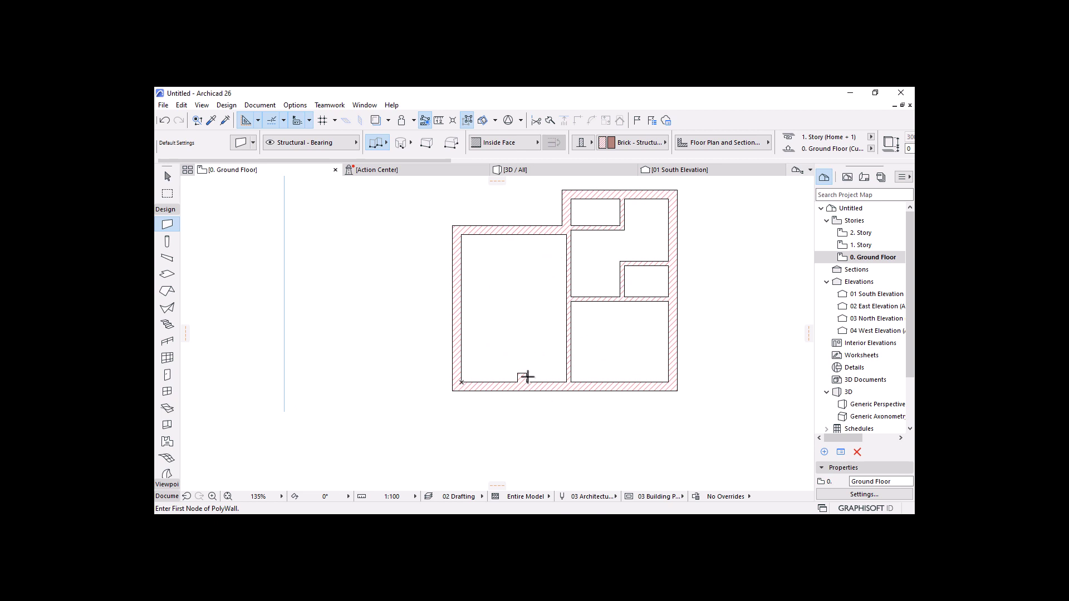
pyautogui.scroll(1, 496, 348)
pyautogui.scroll(1, 496, 347)
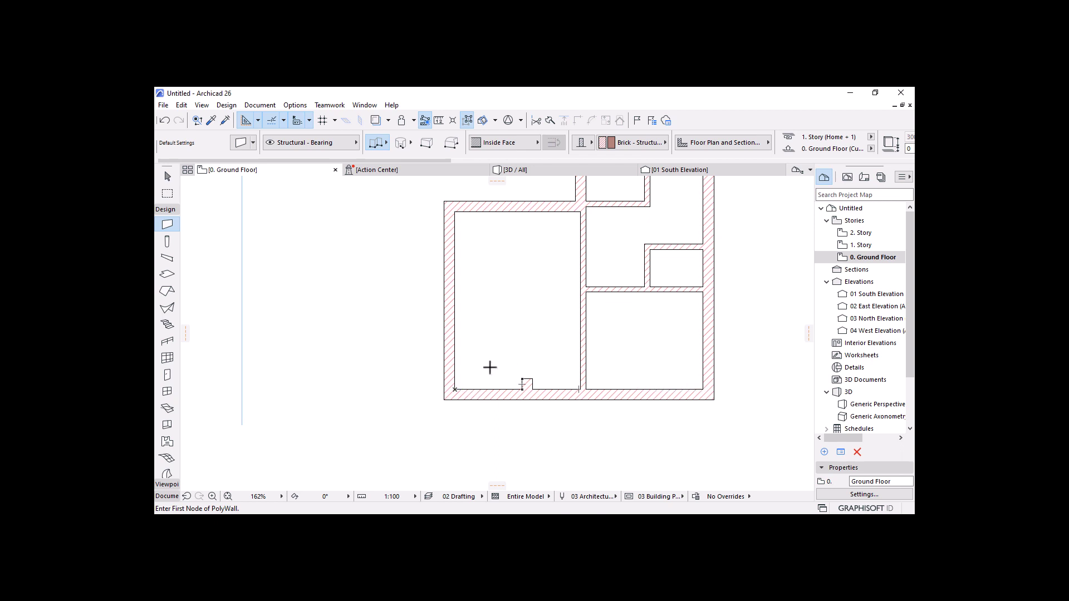
pyautogui.press('m')
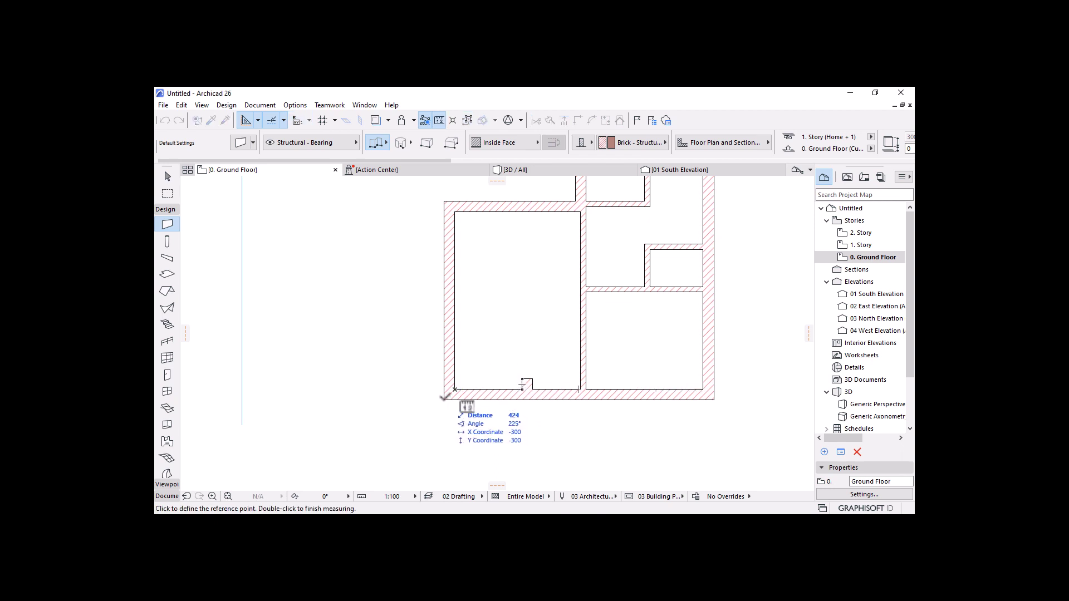
pyautogui.click(444, 400)
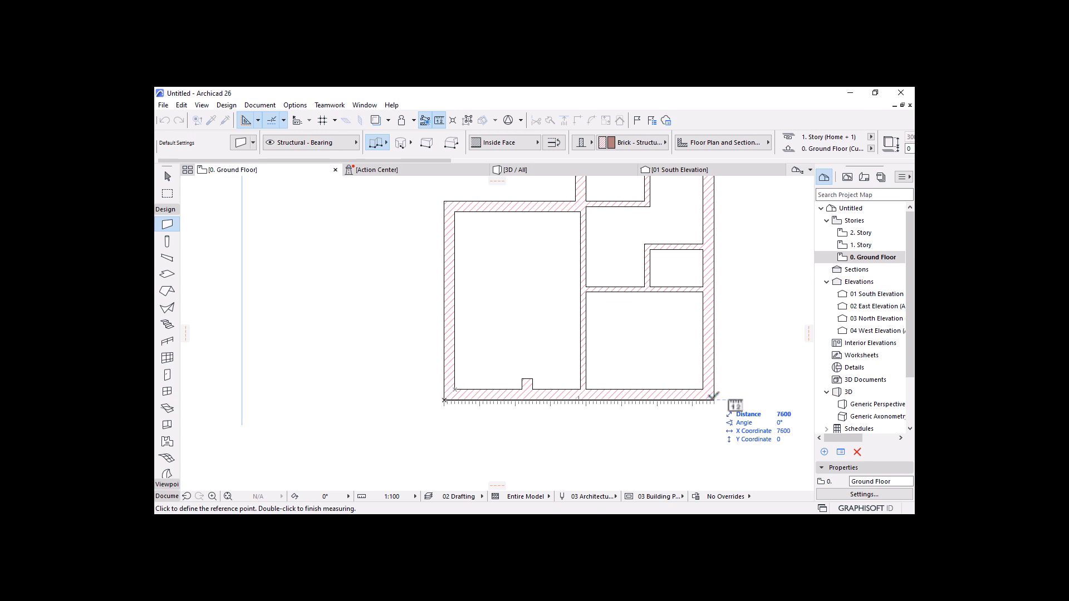
pyautogui.press('Escape')
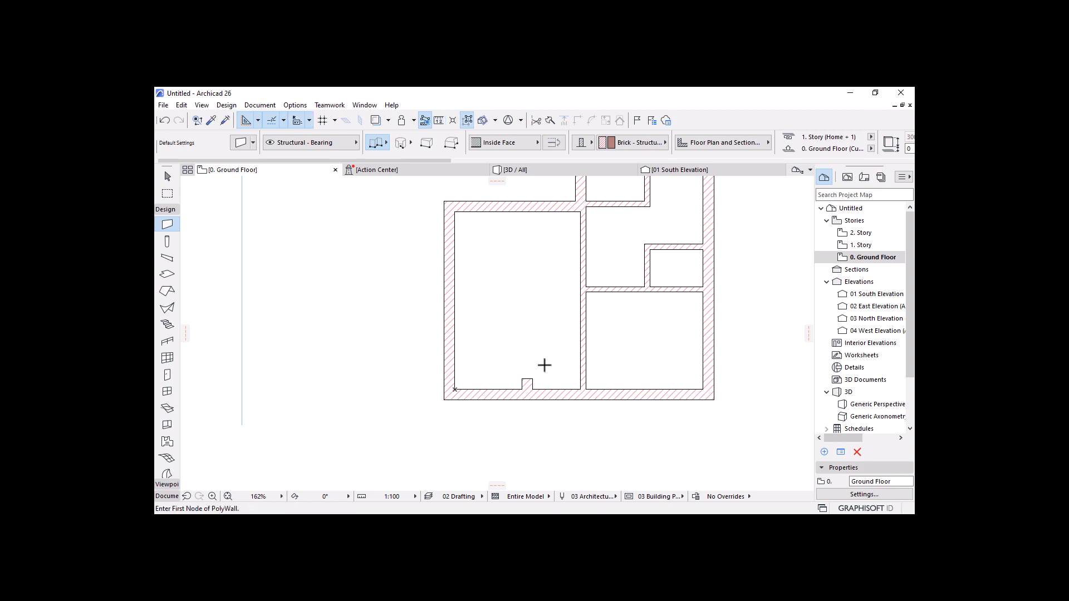
# Step: Stretch the brick wall stub rising from the lower outer wall straight up to a length of 1100
pyautogui.scroll(3, 559, 346)
pyautogui.scroll(-2, 560, 343)
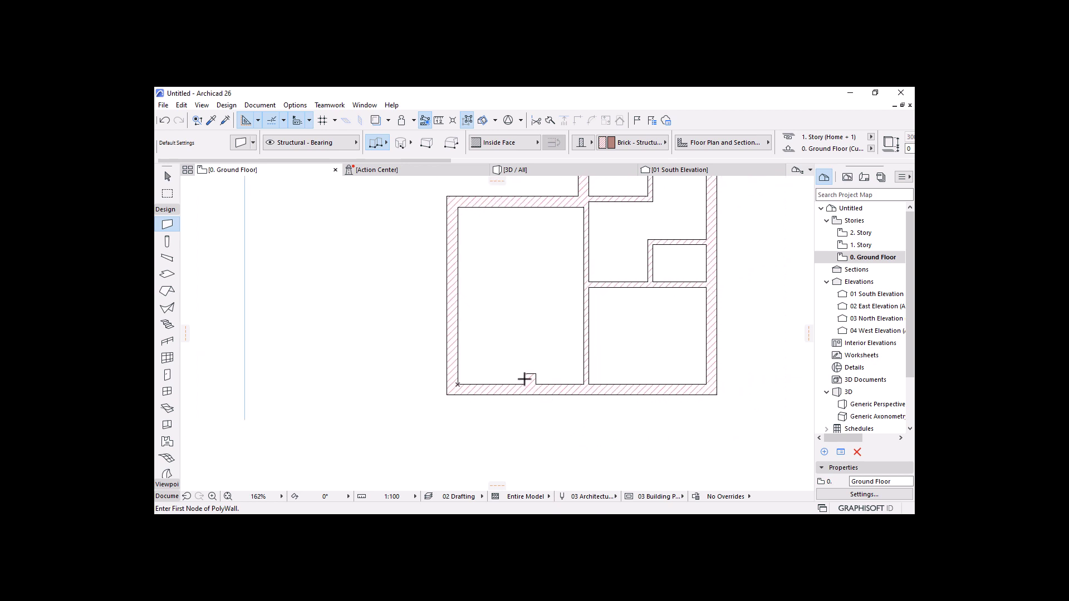
pyautogui.scroll(2, 538, 385)
pyautogui.scroll(-1, 530, 378)
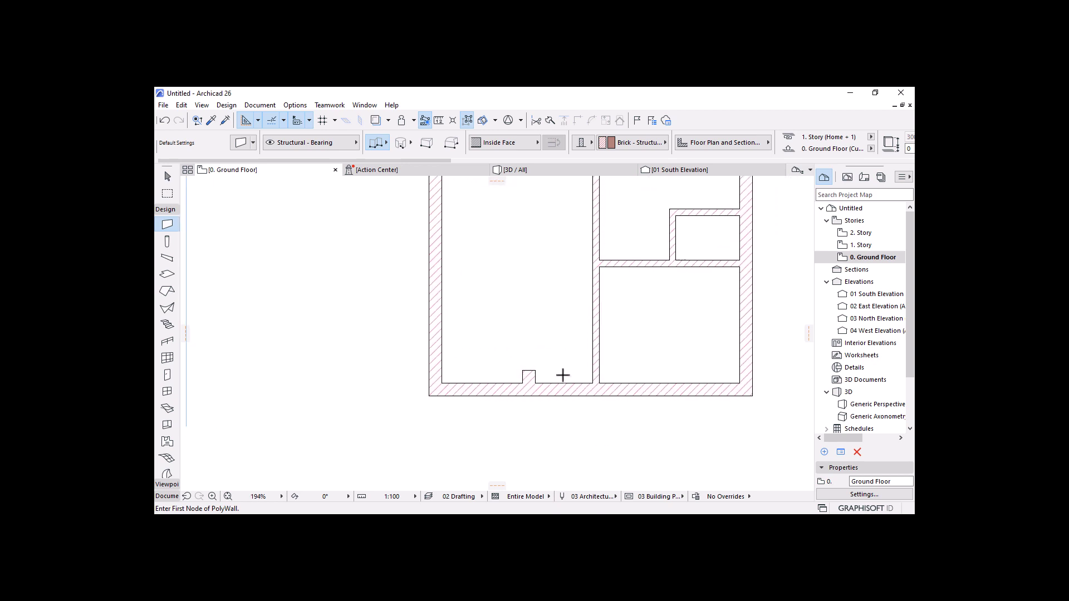
pyautogui.press('Escape')
pyautogui.click(528, 373)
pyautogui.click(524, 370)
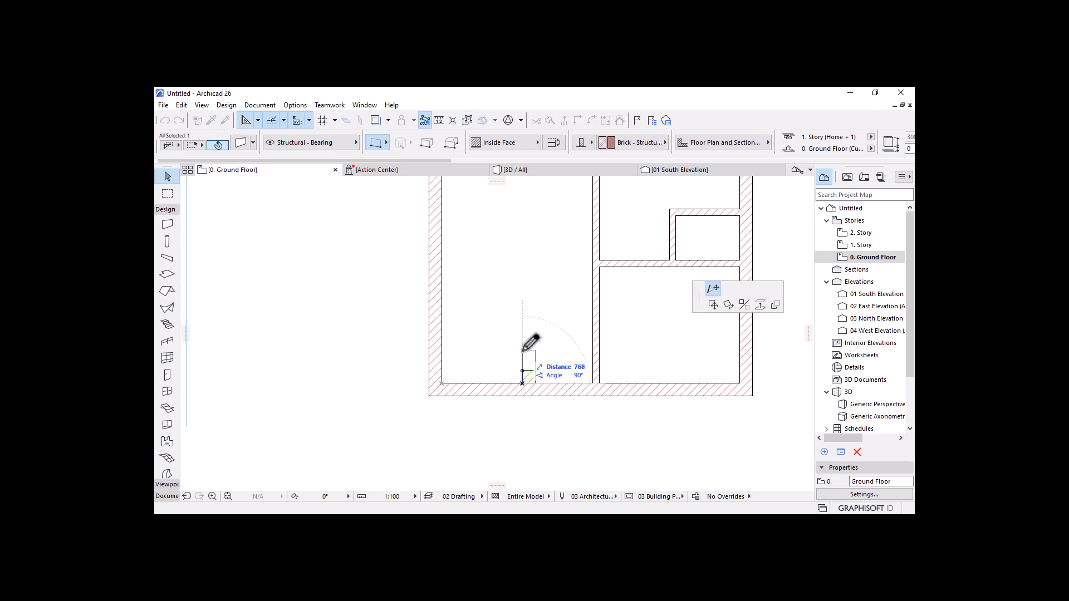
pyautogui.write('1100')
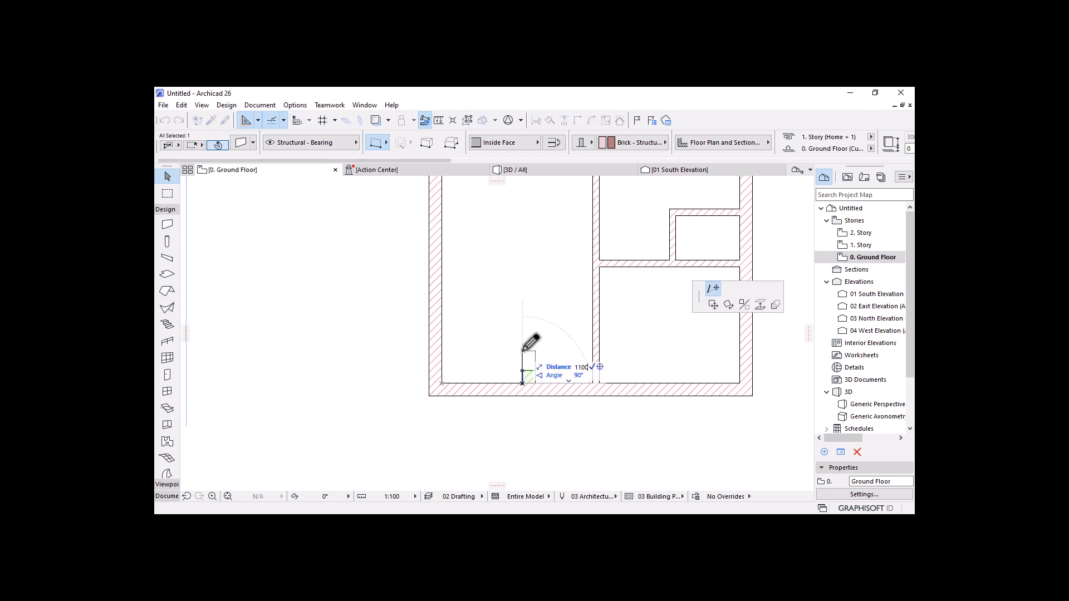
pyautogui.press('Return')
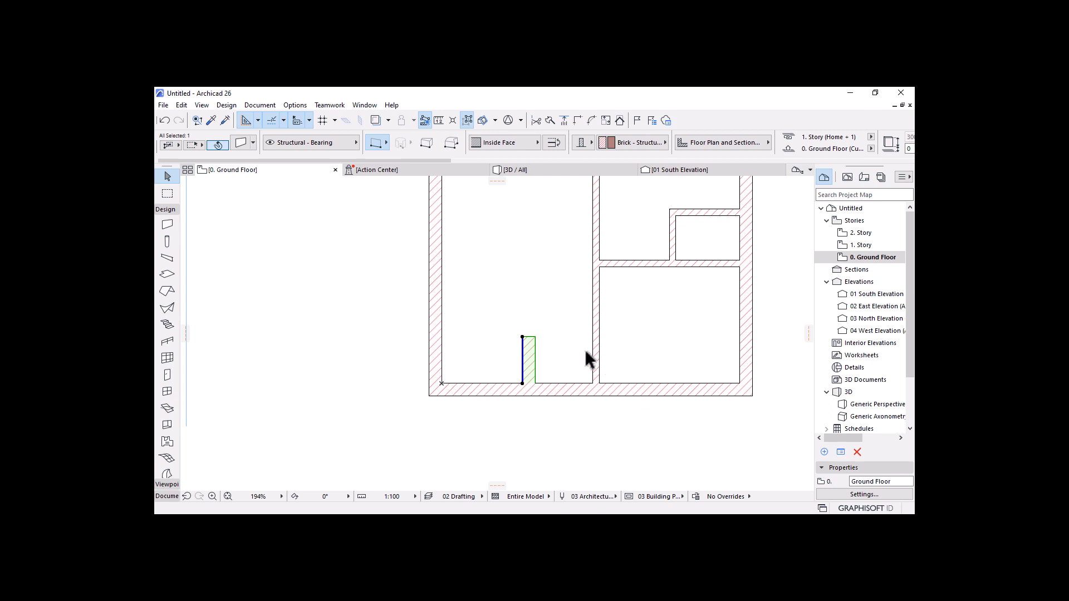
pyautogui.press('Escape')
pyautogui.scroll(1, 611, 354)
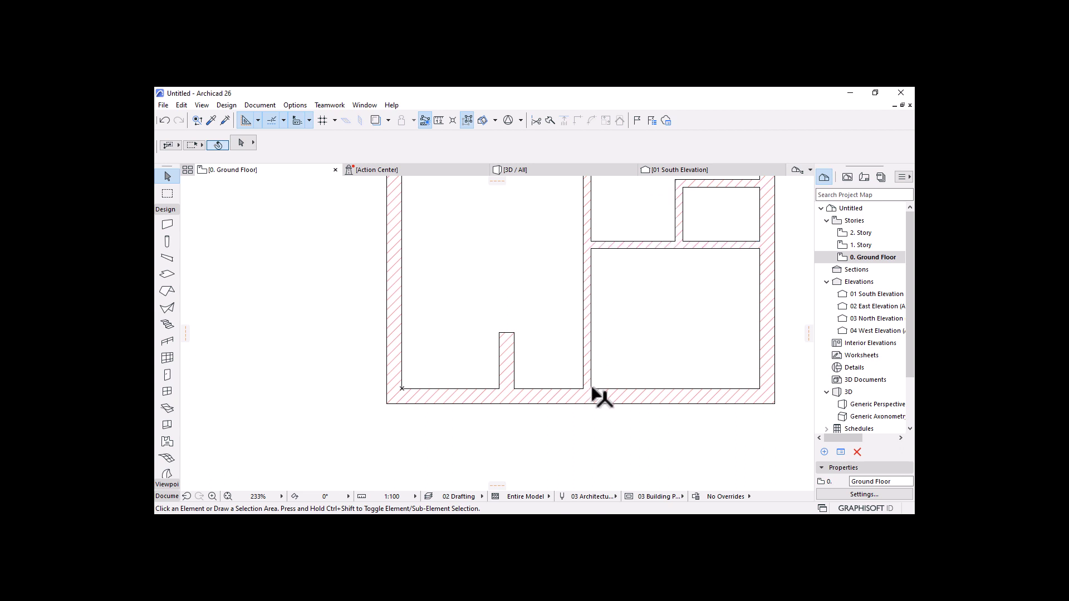
# Step: Split the large room's vertical partition slightly above the level of the brick stub's upper end
pyautogui.scroll(-2, 596, 393)
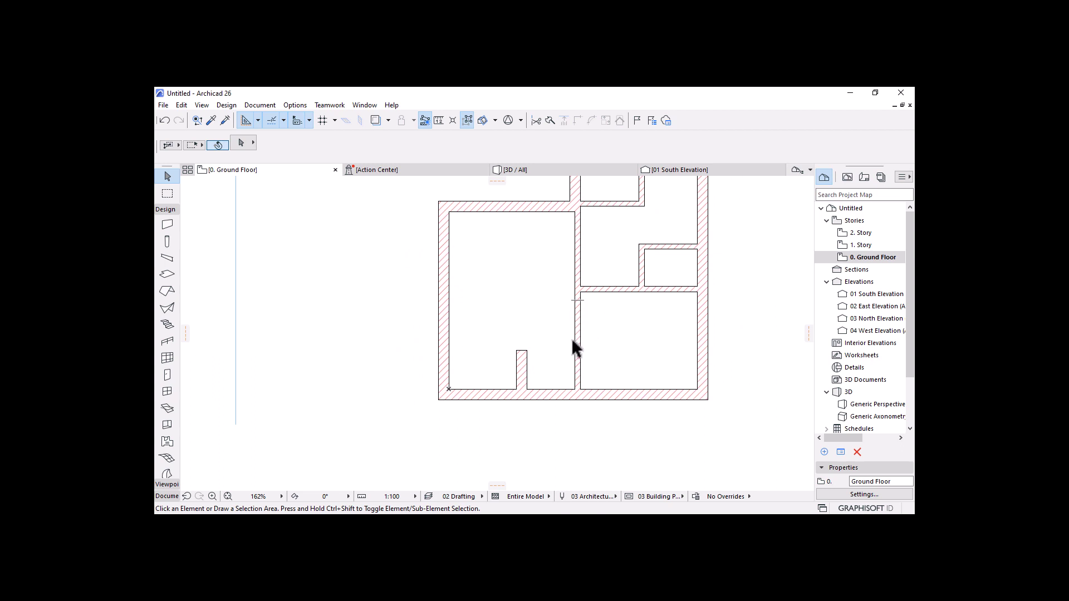
pyautogui.scroll(1, 572, 340)
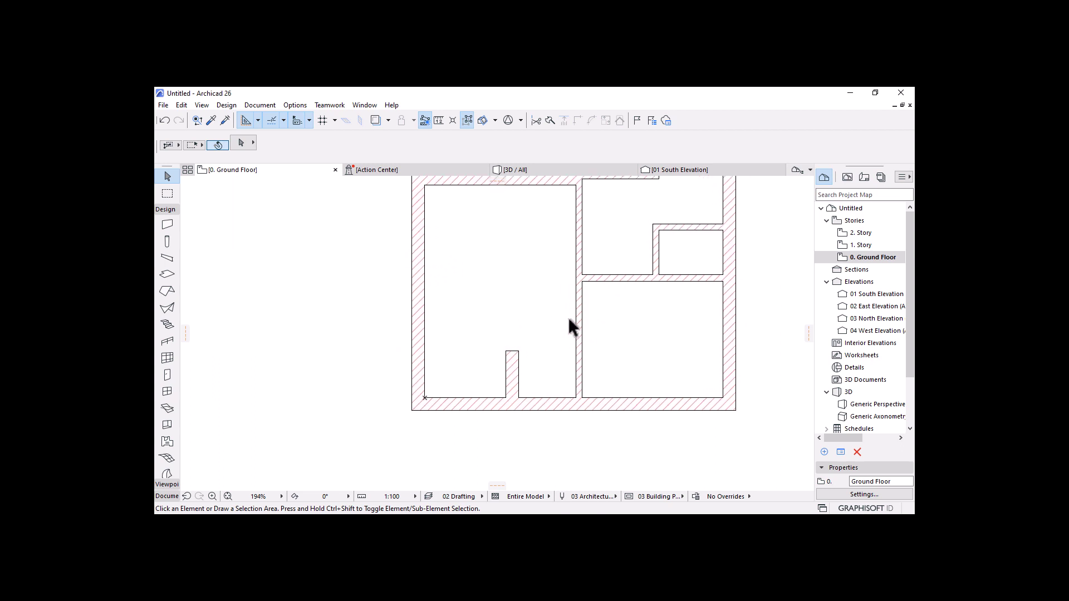
pyautogui.click(577, 301)
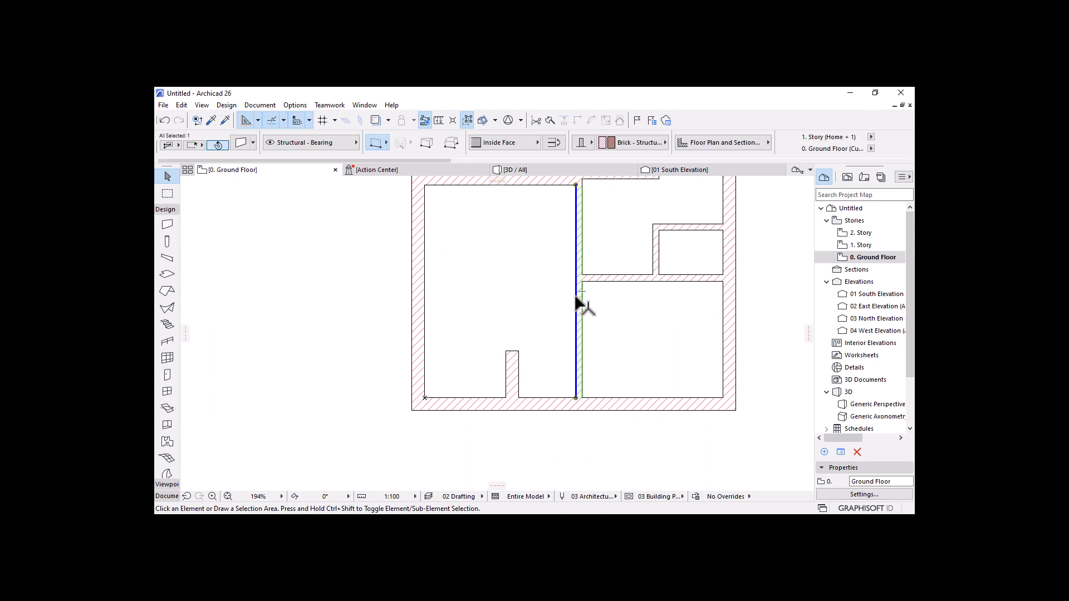
pyautogui.click(627, 320)
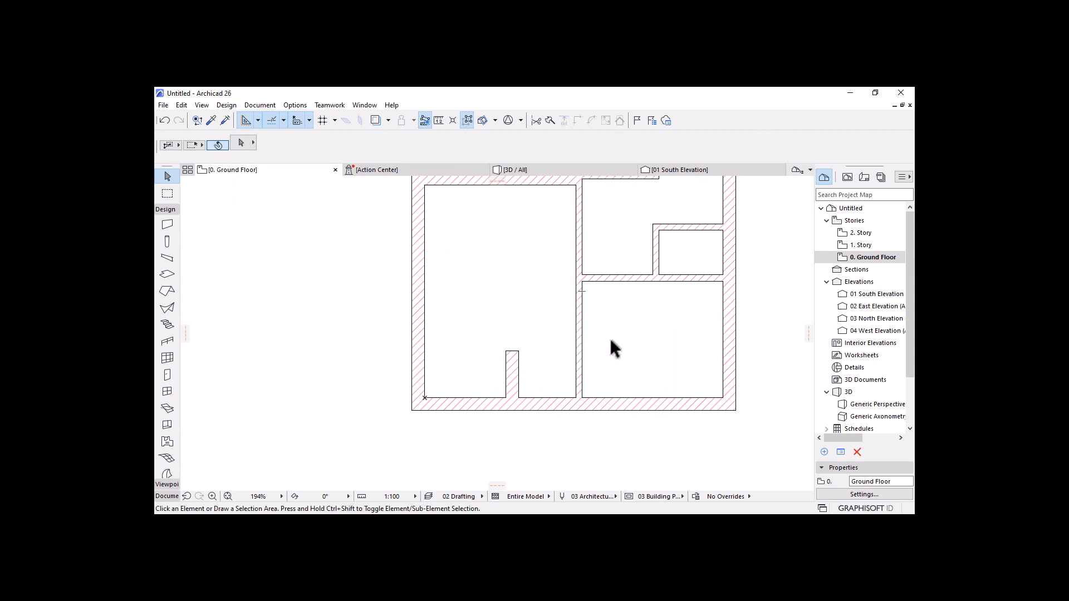
pyautogui.click(549, 120)
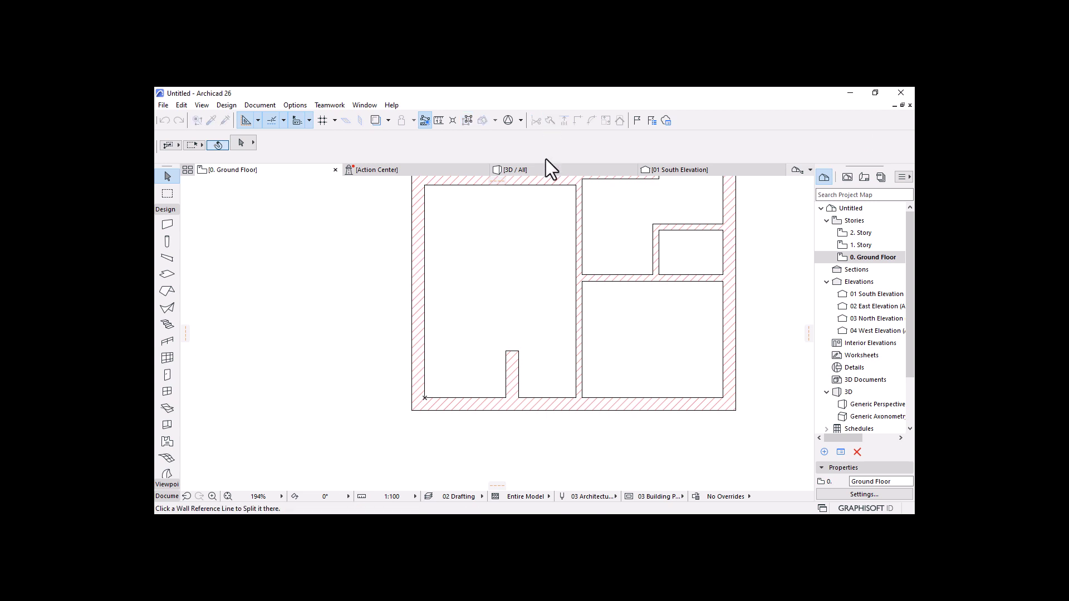
pyautogui.click(576, 334)
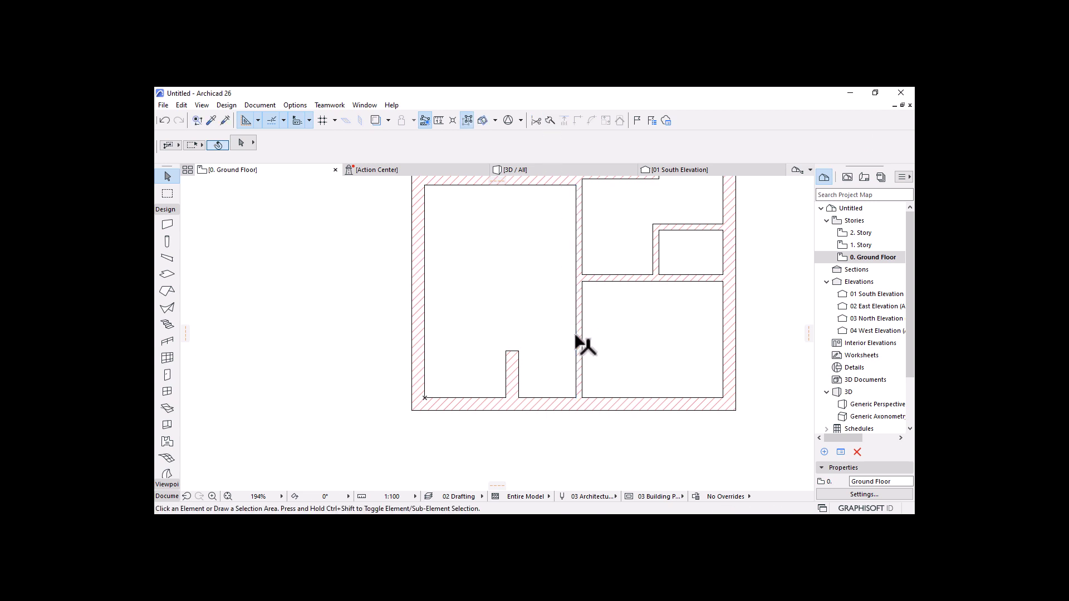
# Step: Shorten the lower piece of the split partition so its upper end aligns with the brick stub's upper end
pyautogui.click(579, 359)
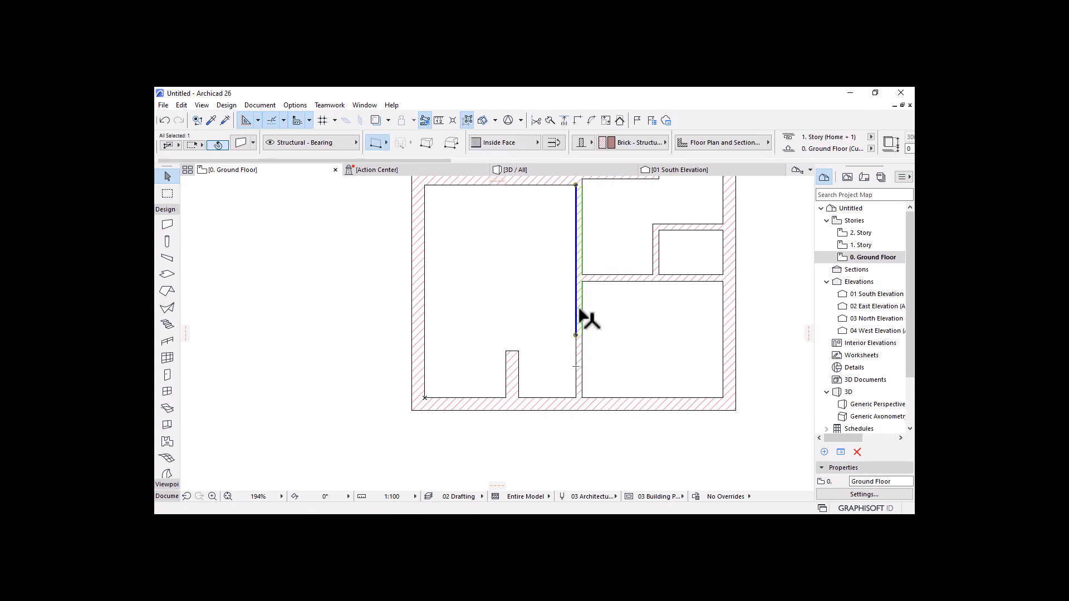
pyautogui.click(580, 332)
pyautogui.click(579, 358)
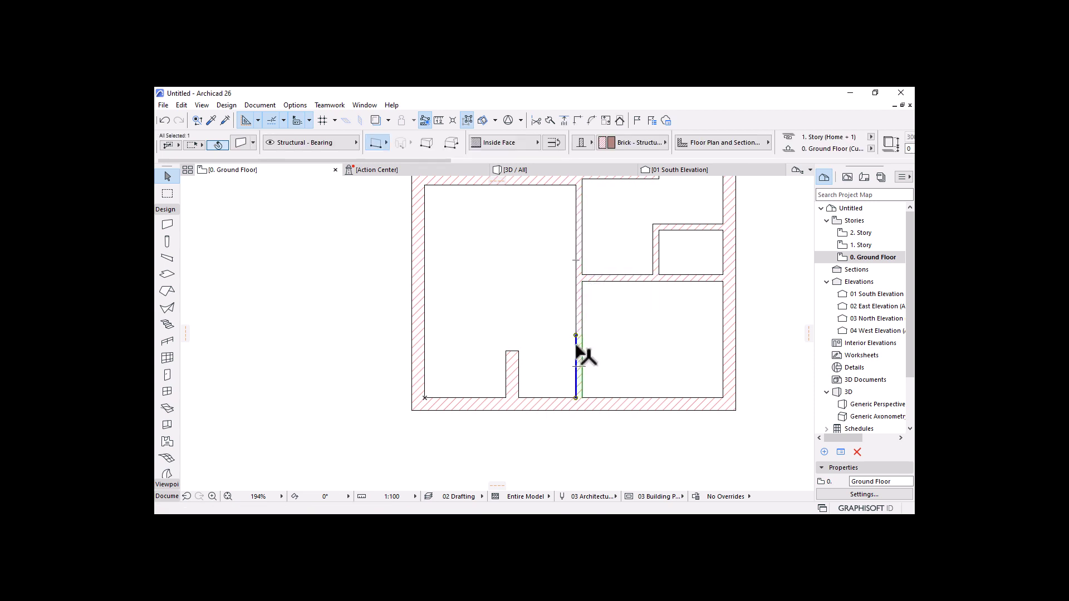
pyautogui.click(577, 335)
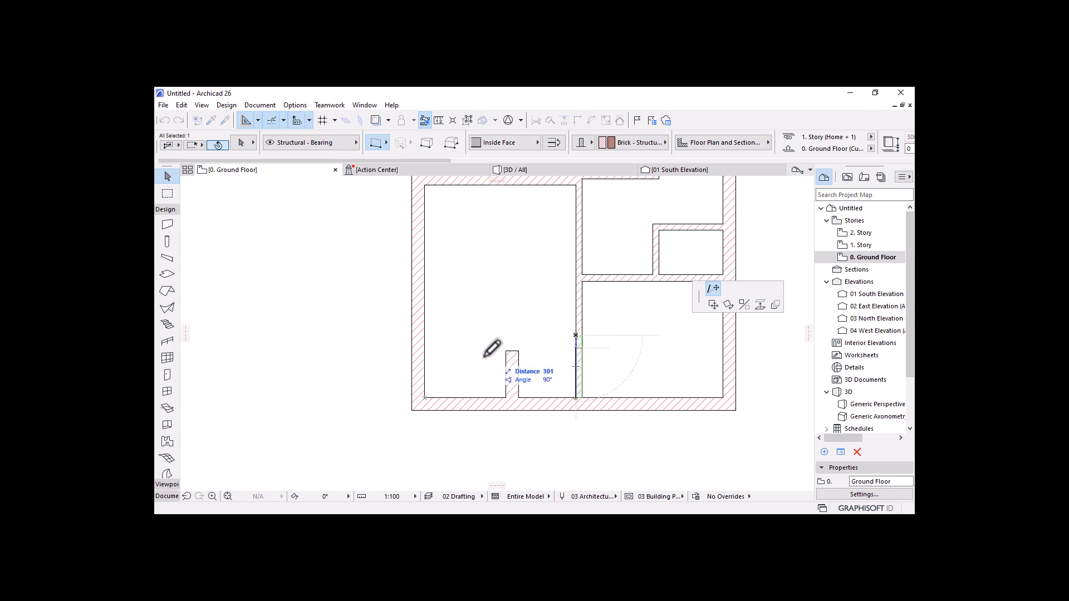
pyautogui.click(519, 351)
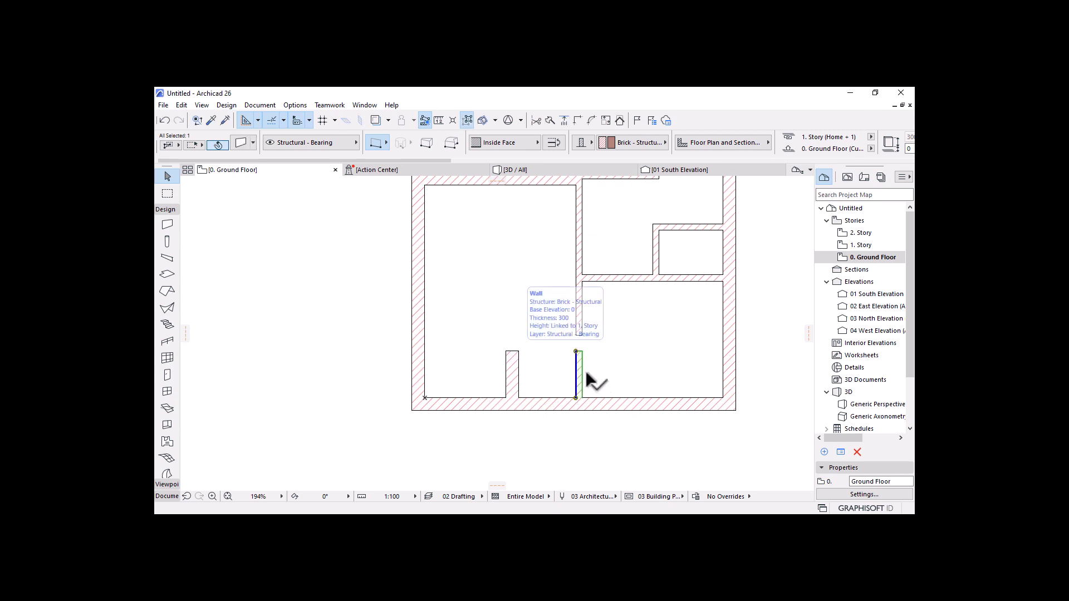
pyautogui.click(596, 338)
# Step: Create a vertical guide line segment 900 long straight up from the upper right corner of the lower partition piece
pyautogui.scroll(3, 590, 337)
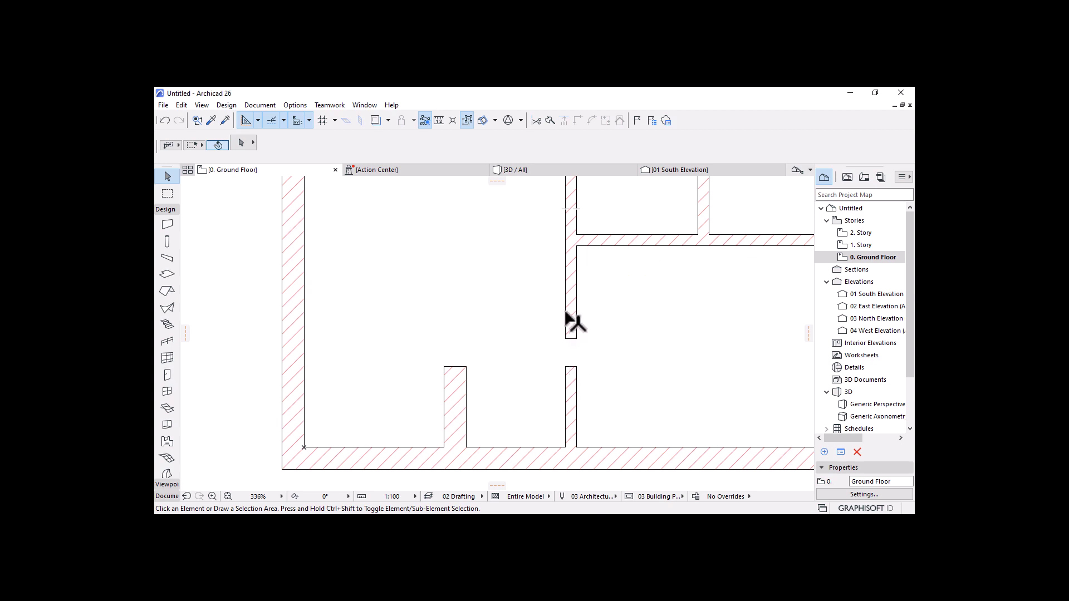
pyautogui.scroll(-2, 523, 337)
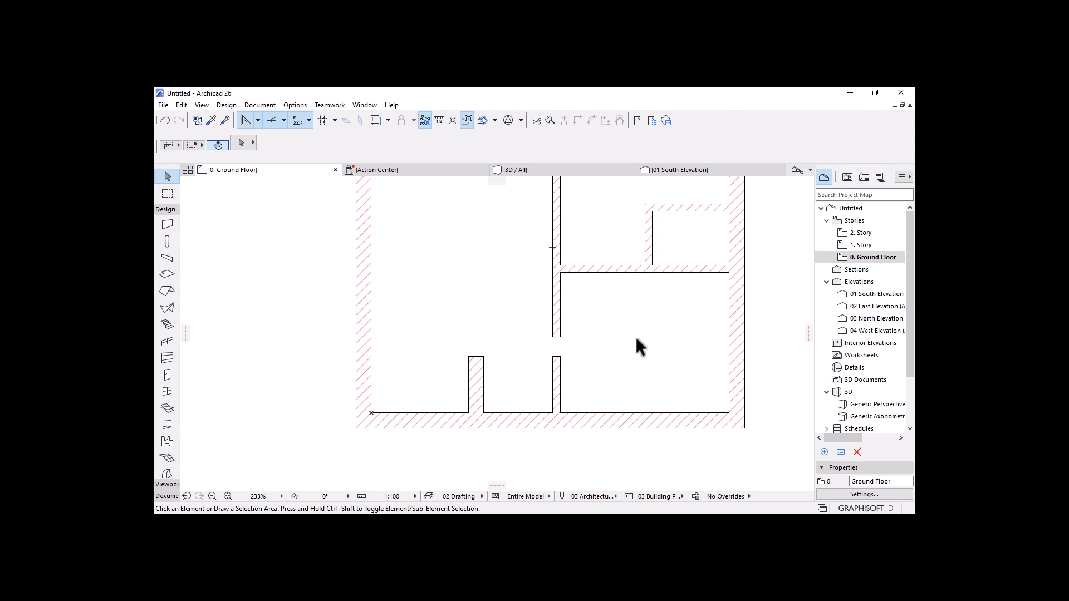
pyautogui.click(256, 119)
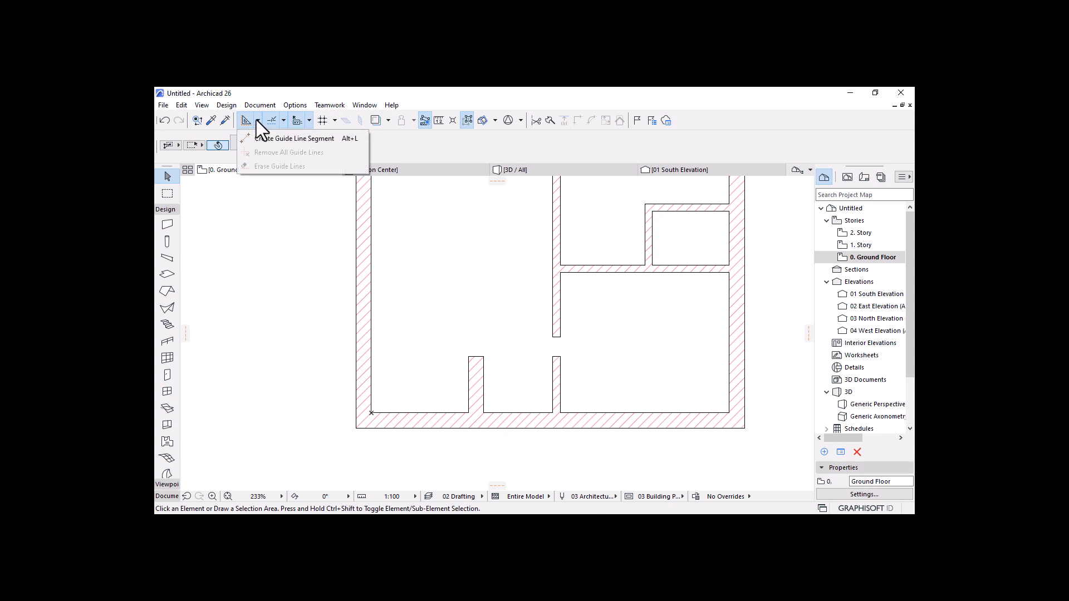
pyautogui.click(278, 139)
pyautogui.click(560, 357)
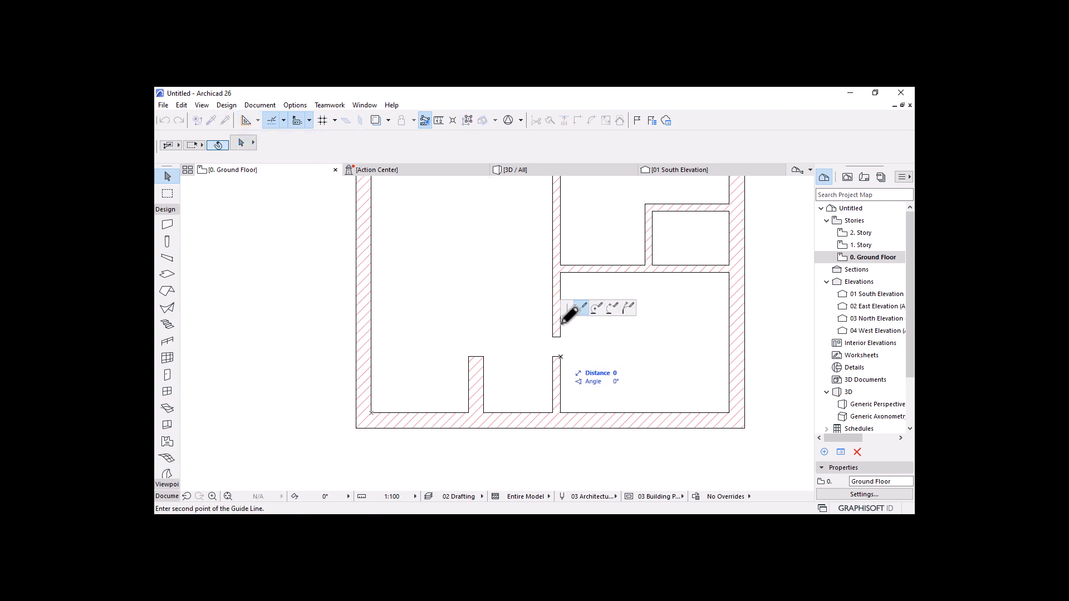
pyautogui.write('900')
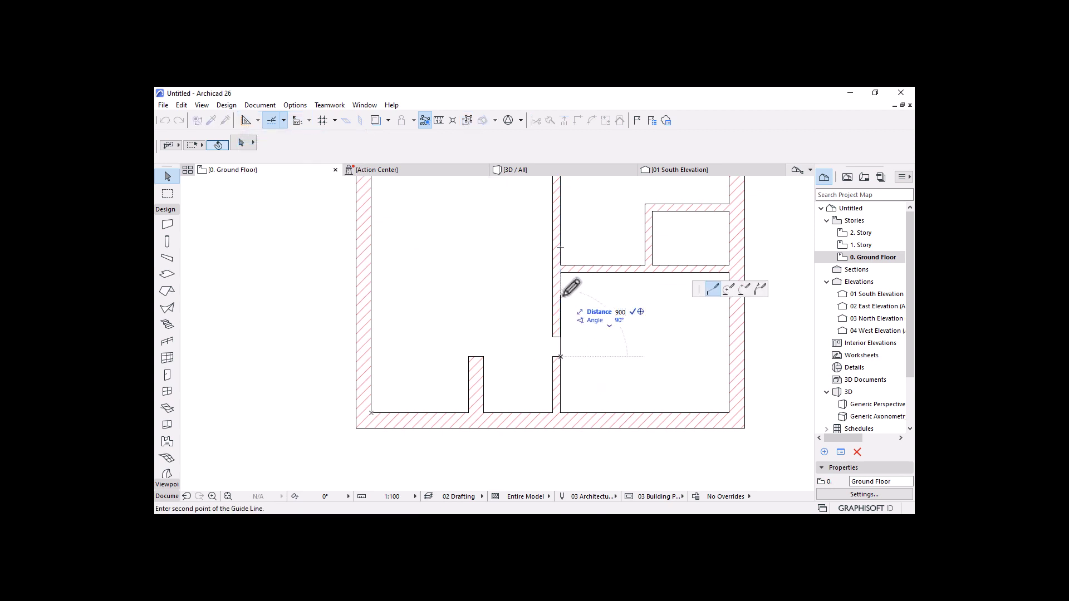
pyautogui.press('Return')
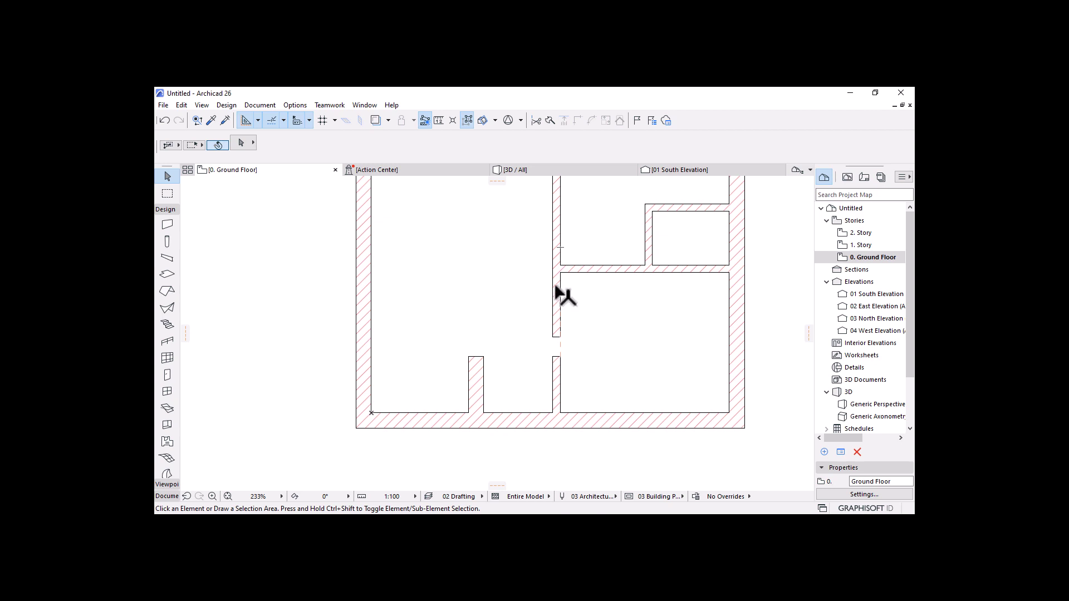
# Step: Stretch the lower end of the upper partition piece straight up to the guide line's upper end, leaving a 900 opening
pyautogui.scroll(2, 561, 298)
pyautogui.click(553, 357)
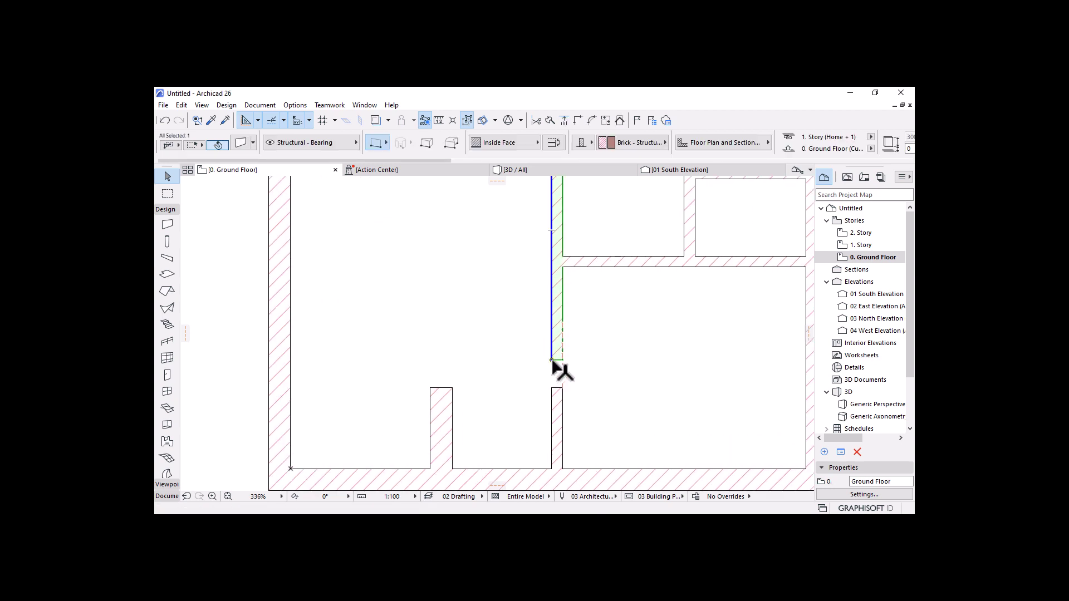
pyautogui.click(552, 361)
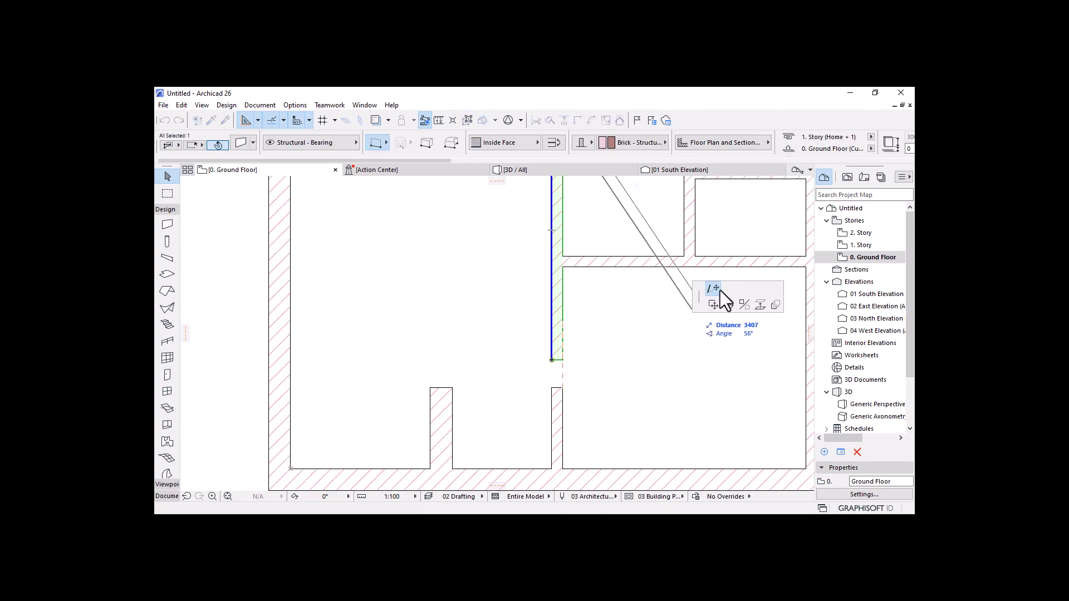
pyautogui.click(716, 289)
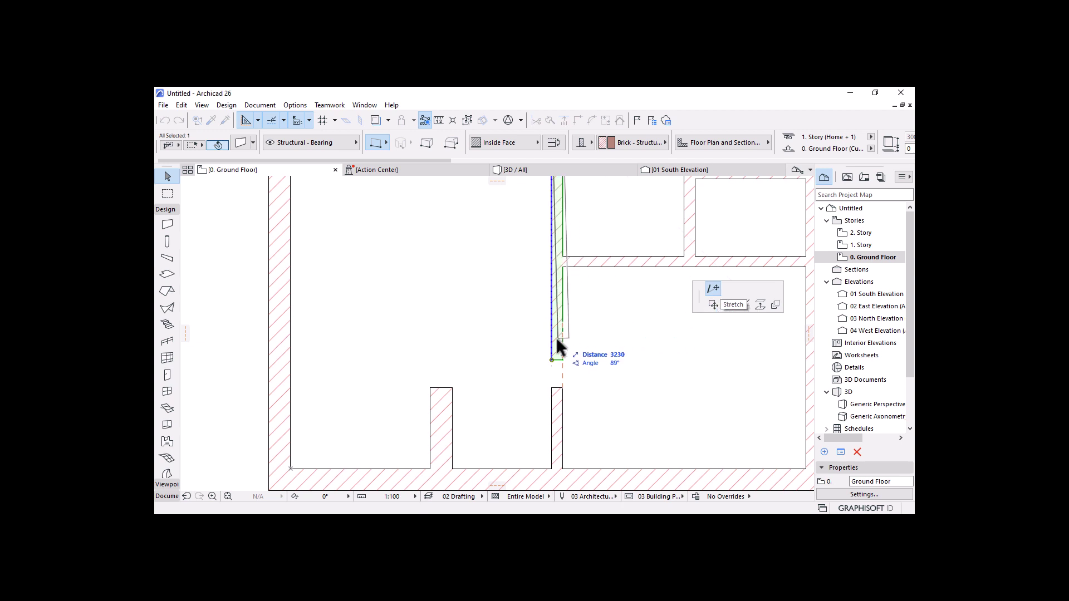
pyautogui.click(562, 321)
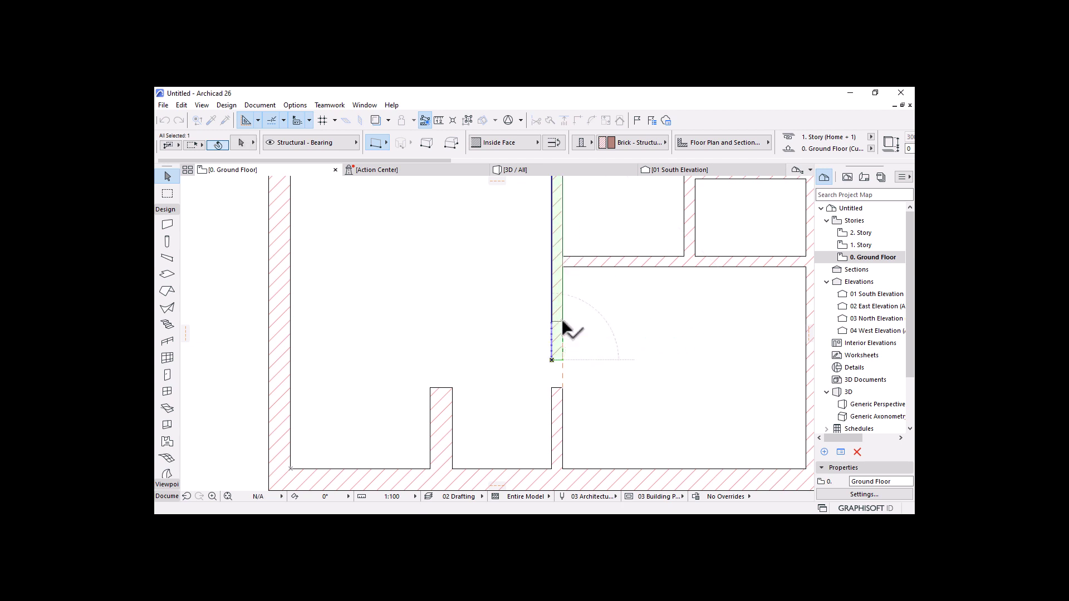
pyautogui.scroll(-3, 578, 299)
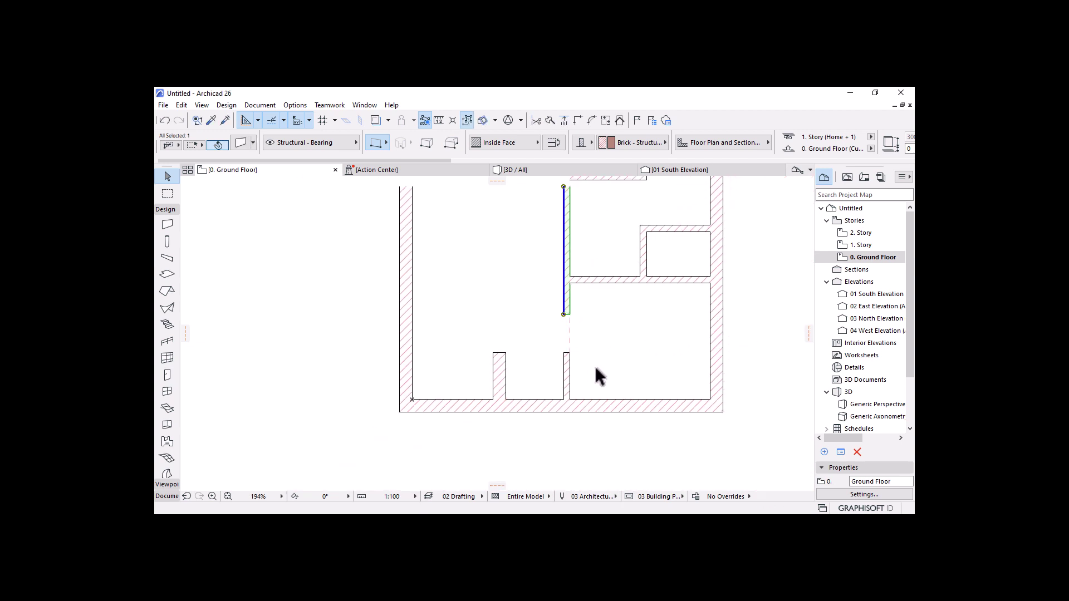
pyautogui.press('Escape')
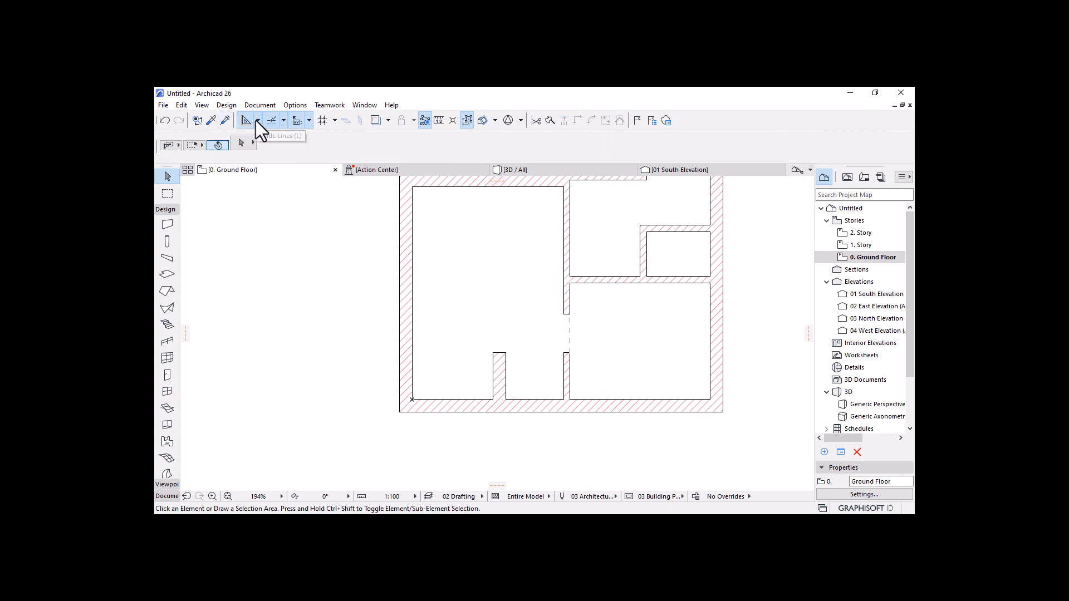
# Step: Remove all guide lines from the floor plan
pyautogui.click(257, 120)
pyautogui.click(266, 151)
pyautogui.scroll(-3, 607, 385)
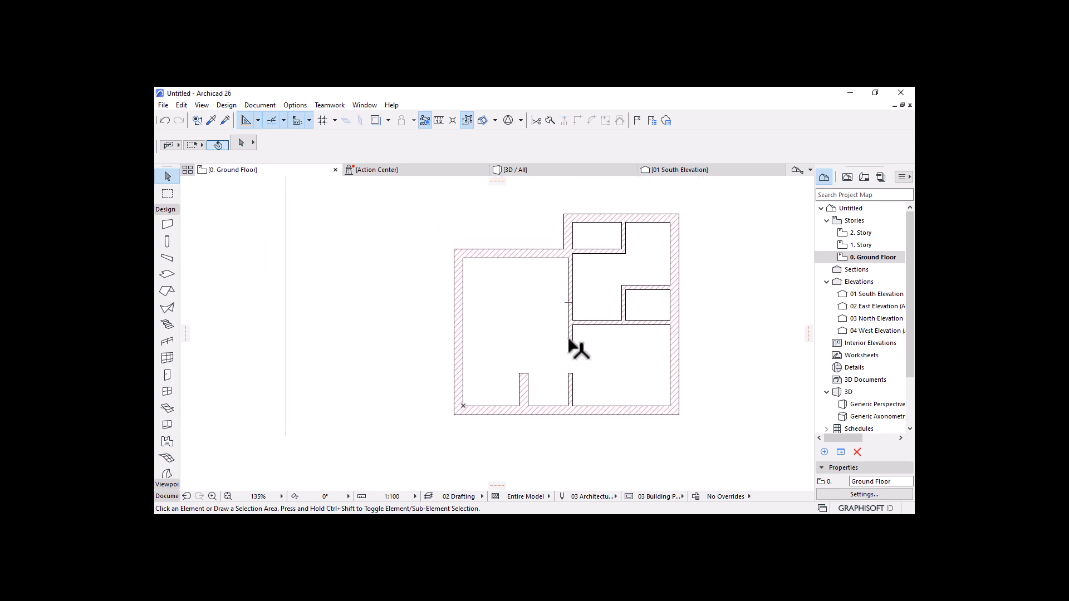
# Step: Place a 900 x 2100 Door 26 in the lower outer wall between the brick stub and the short partition, opening inward with its hinge on the stub's side
pyautogui.moveTo(569, 338)
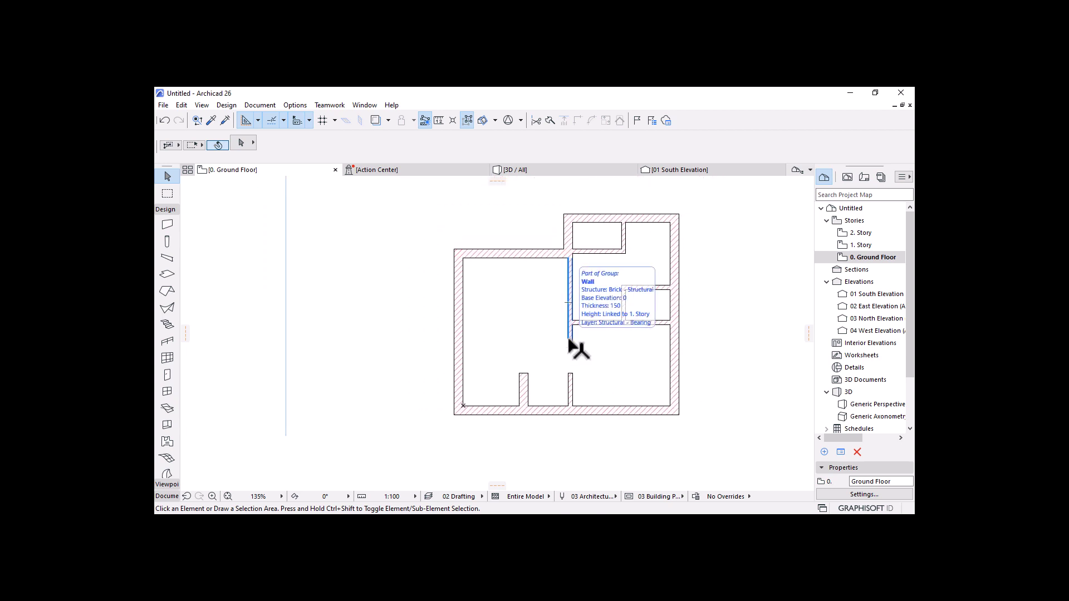
pyautogui.scroll(1, 728, 302)
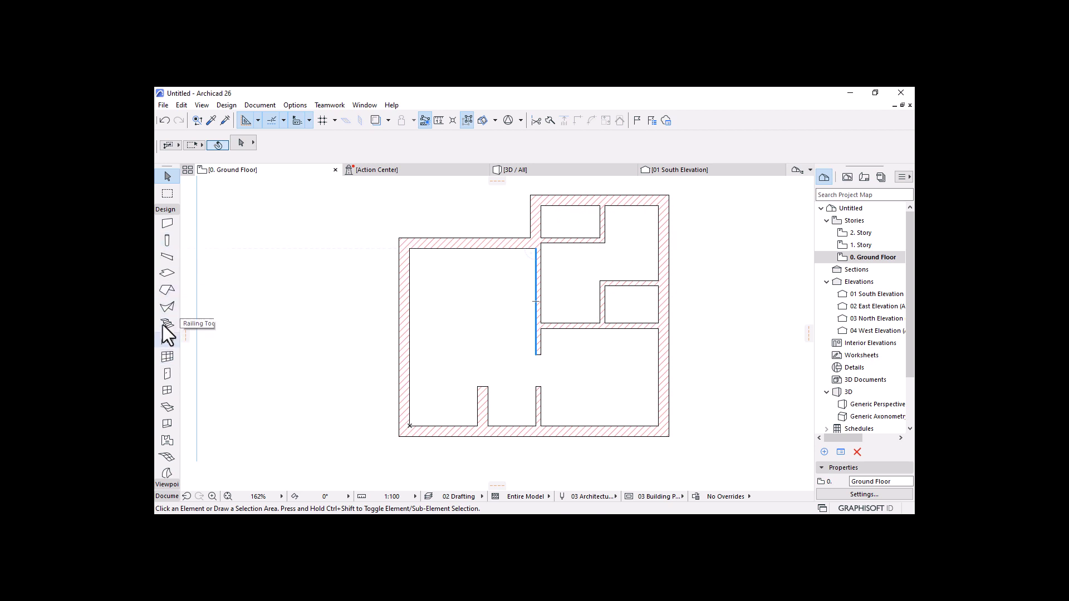
pyautogui.click(166, 373)
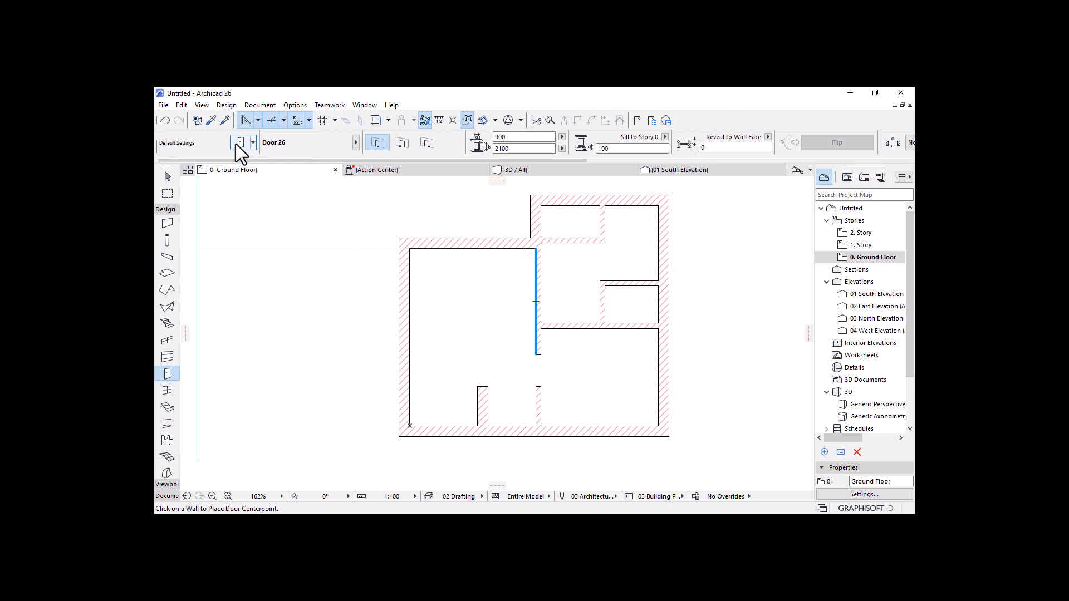
pyautogui.click(509, 427)
pyautogui.click(504, 345)
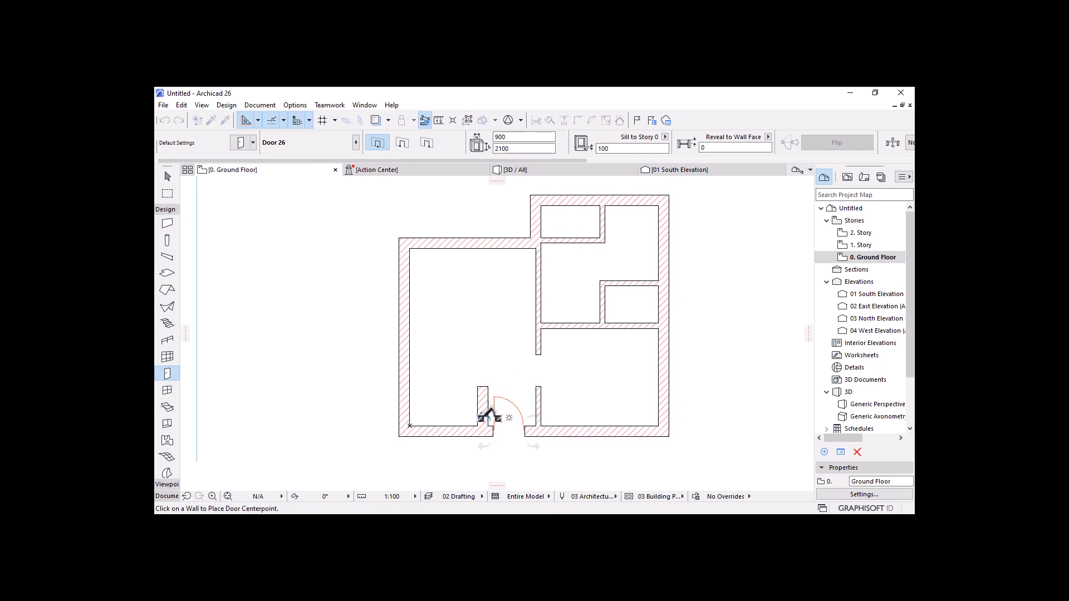
pyautogui.scroll(2, 497, 446)
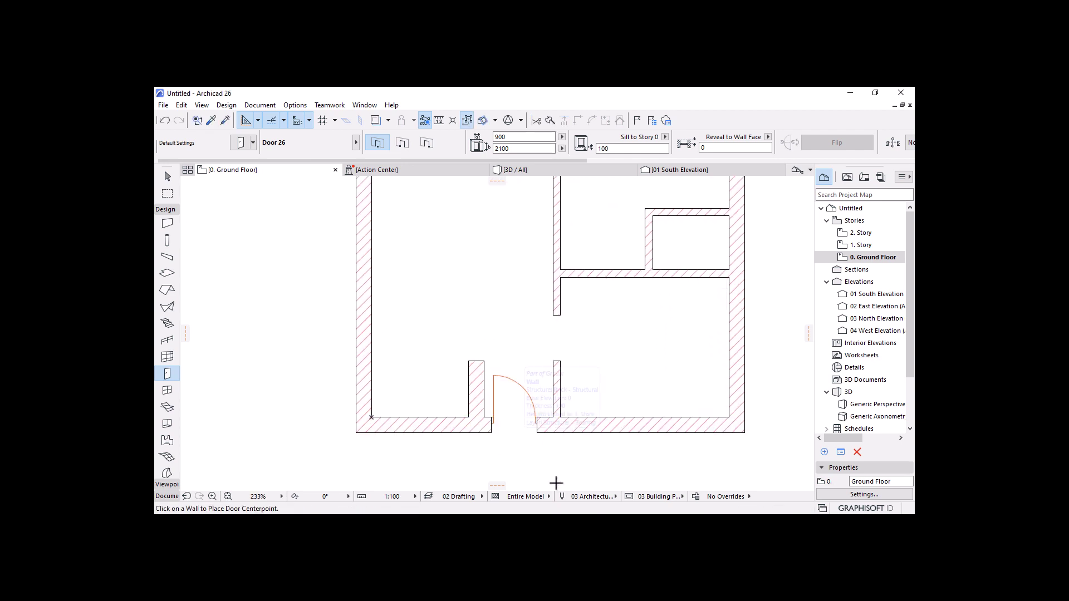
pyautogui.scroll(2, 520, 455)
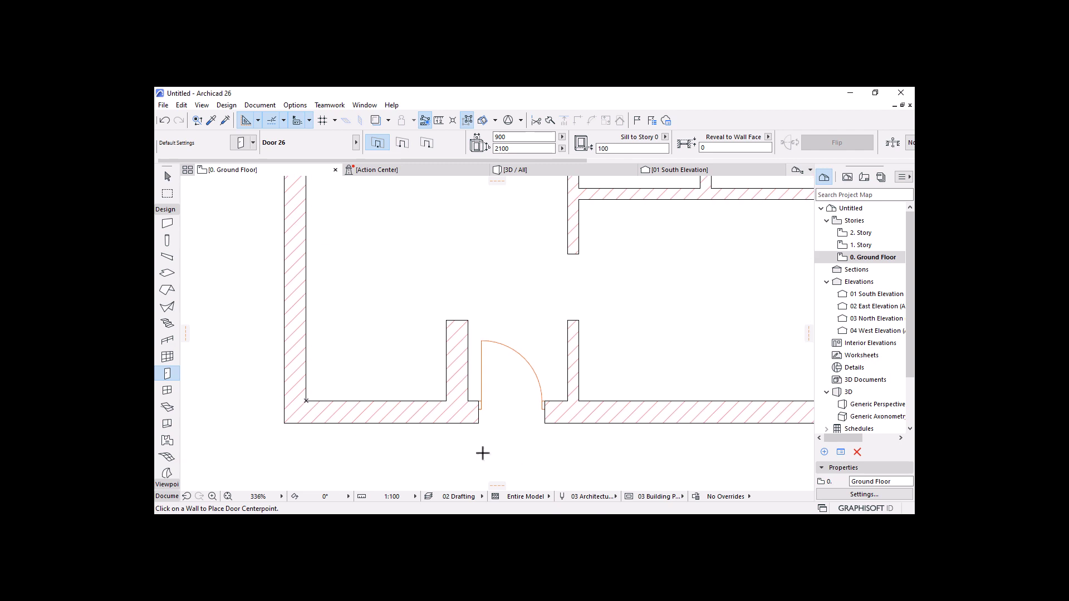
# Step: In the settings of the door in the lower outer wall, choose the Style 7 door leaf and Handle 2
pyautogui.scroll(3, 448, 438)
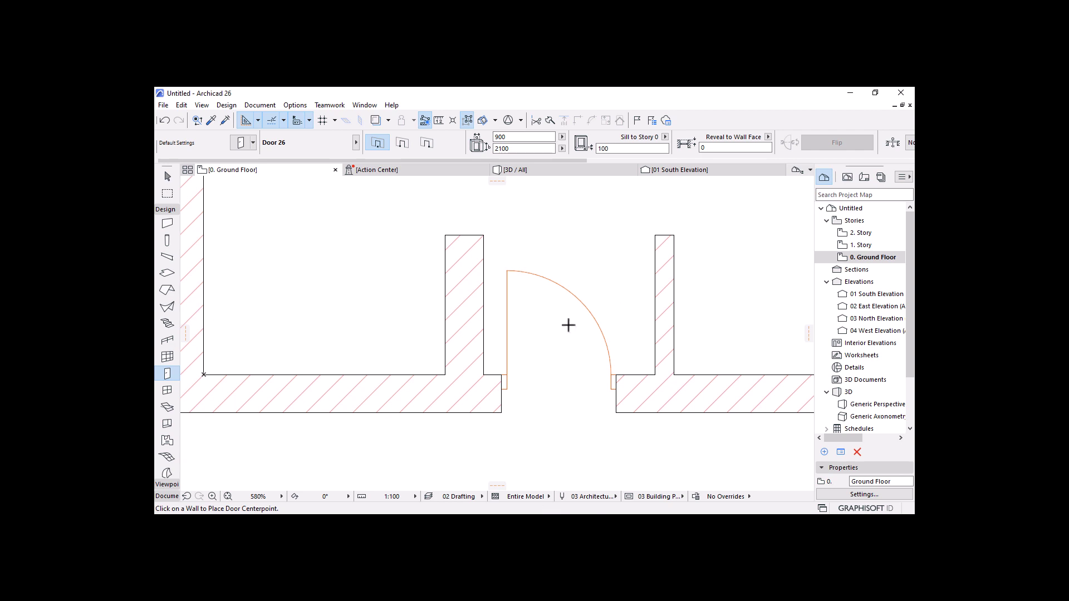
pyautogui.click(168, 178)
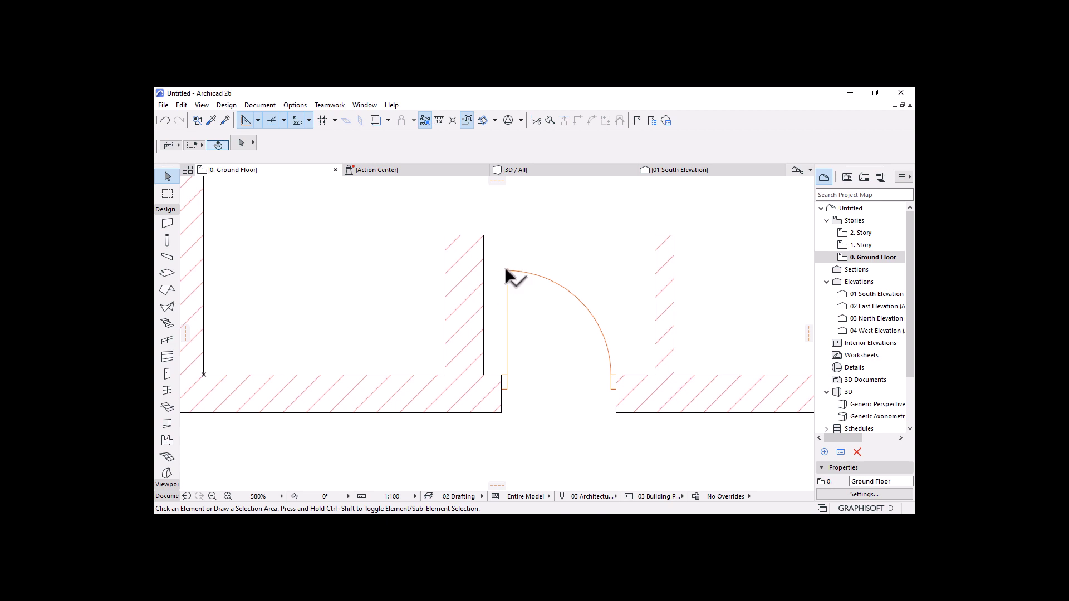
pyautogui.click(590, 357)
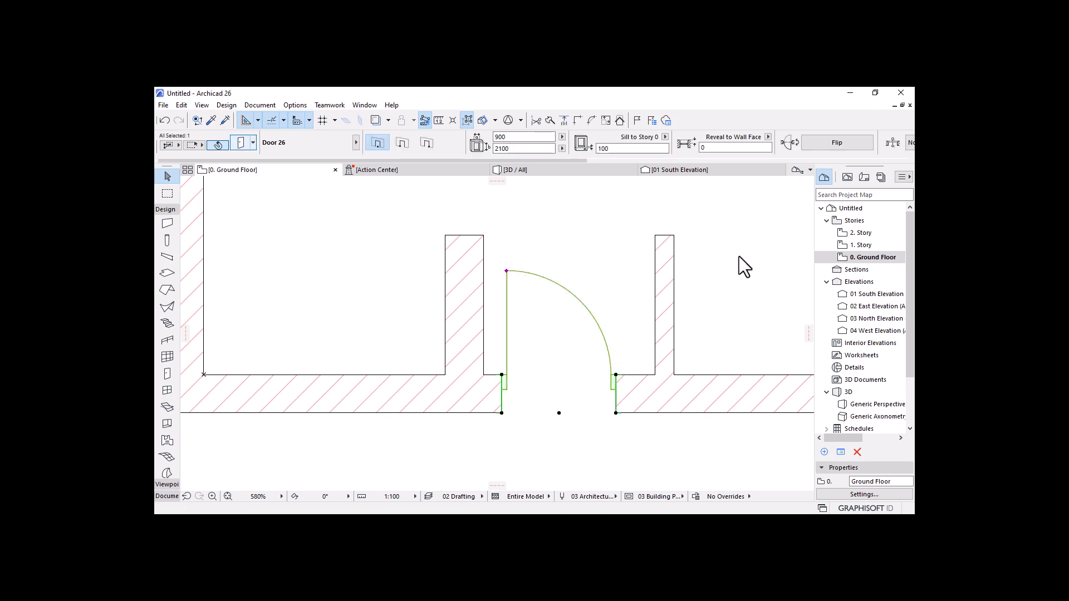
pyautogui.hotkey('ctrl', 't')
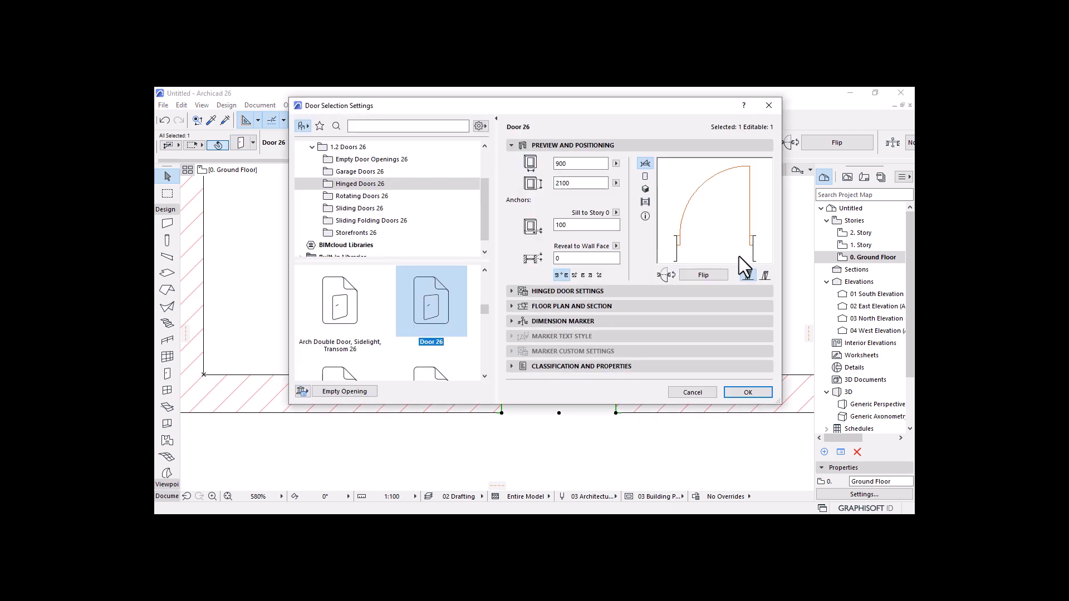
pyautogui.click(558, 292)
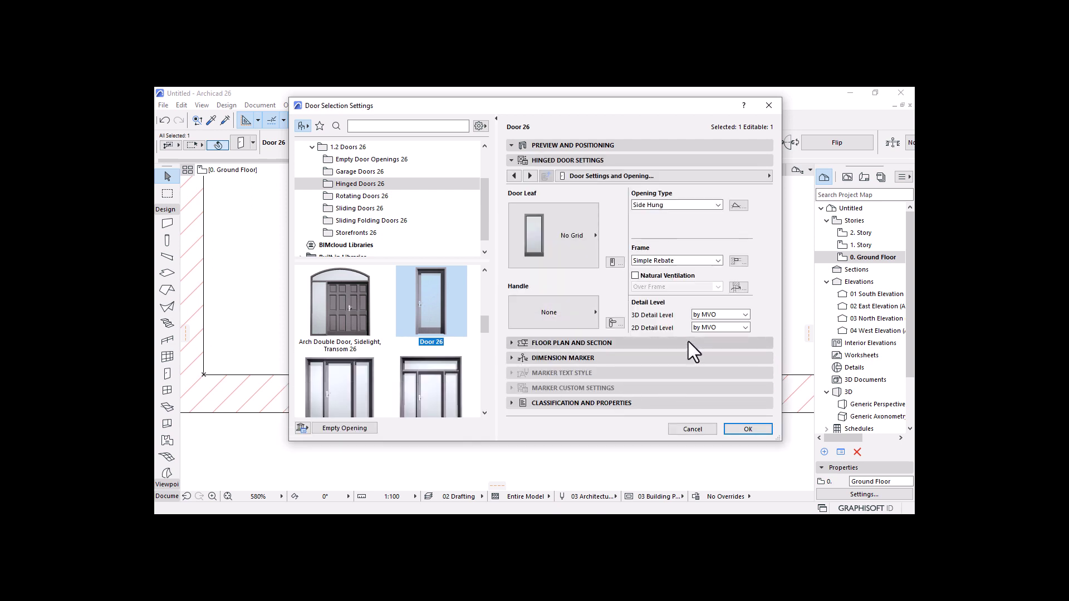
pyautogui.click(573, 243)
pyautogui.scroll(-3, 661, 334)
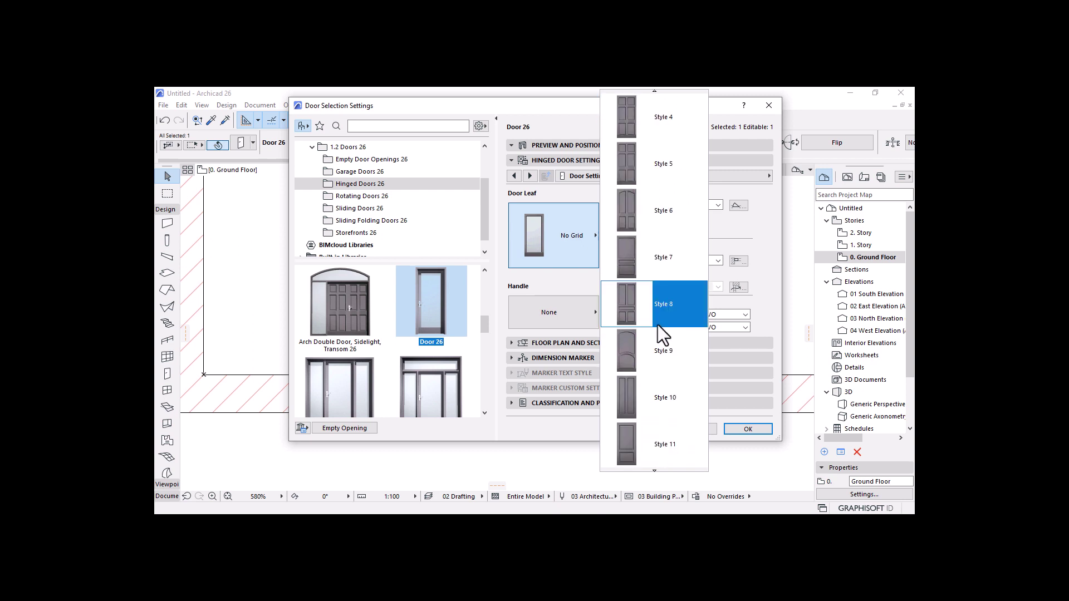
pyautogui.click(660, 260)
pyautogui.click(529, 312)
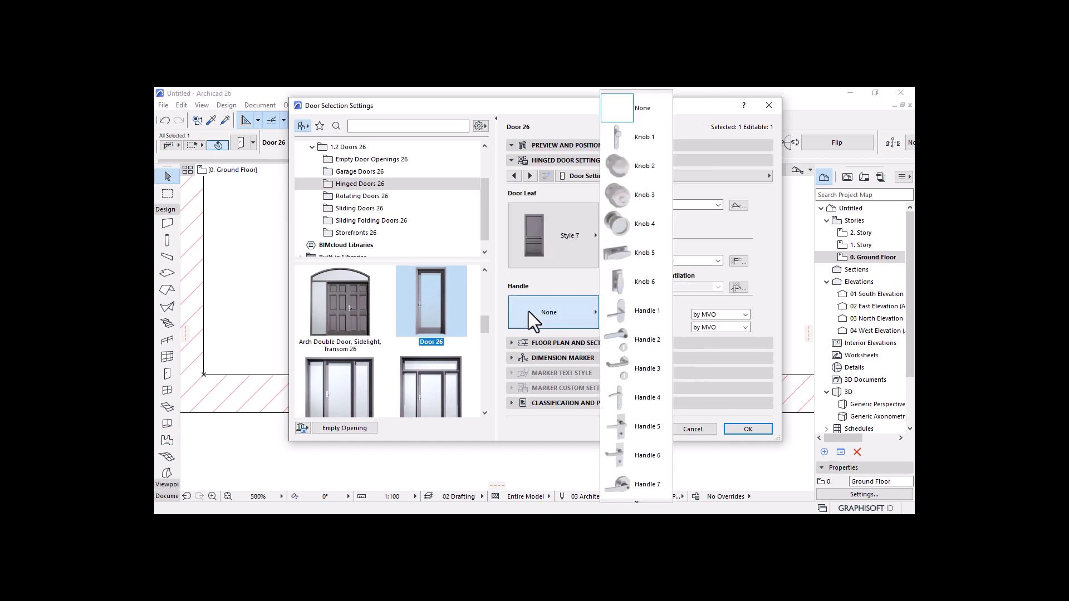
pyautogui.click(634, 341)
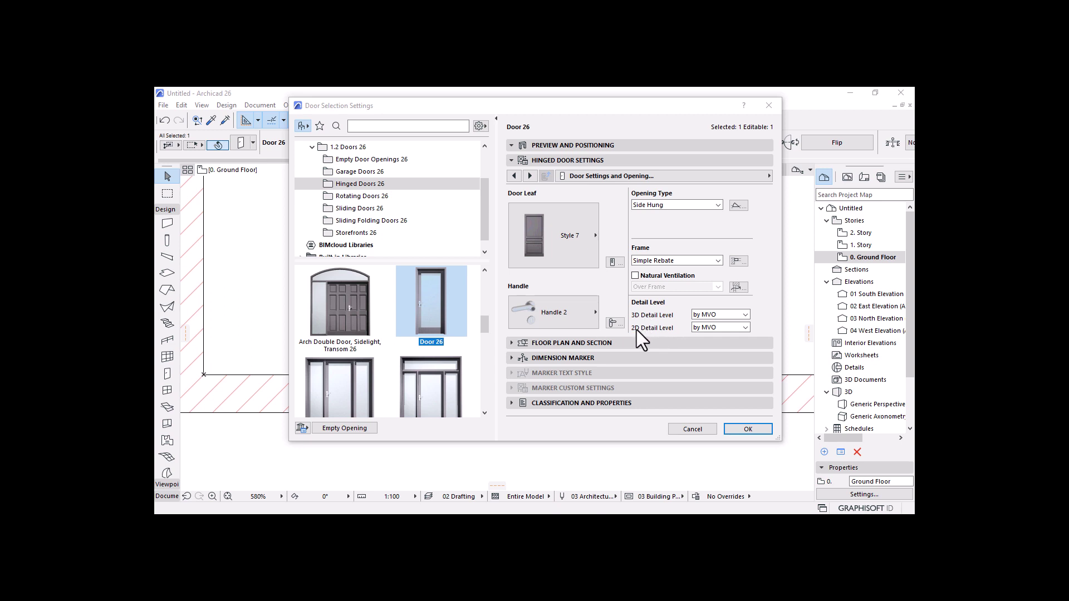
# Step: Set the door's 3D detail level to Full and its 2D detail level to 1:50
pyautogui.click(699, 314)
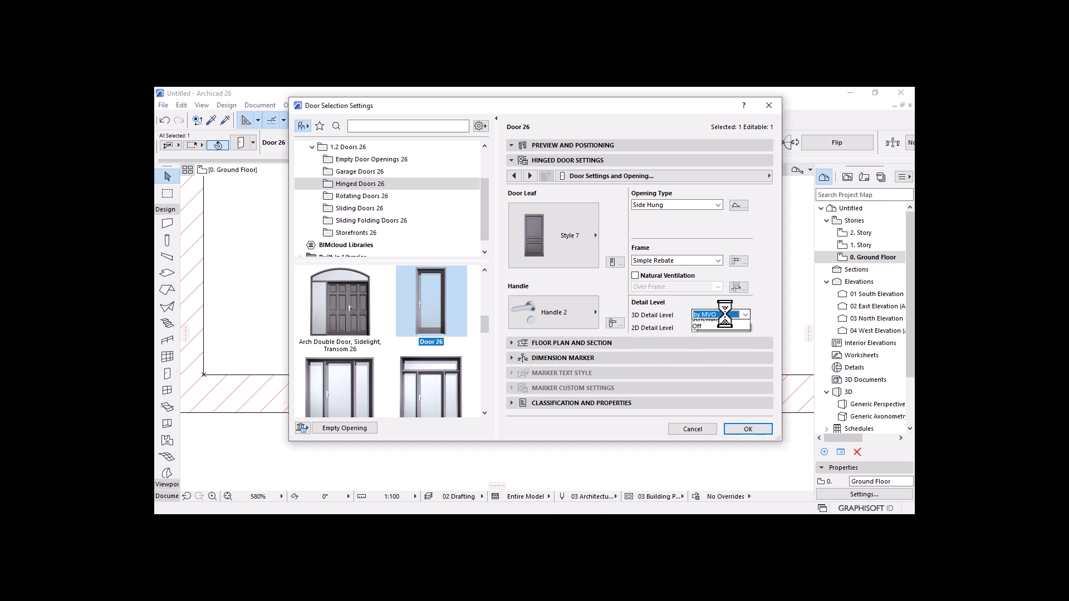
pyautogui.click(712, 333)
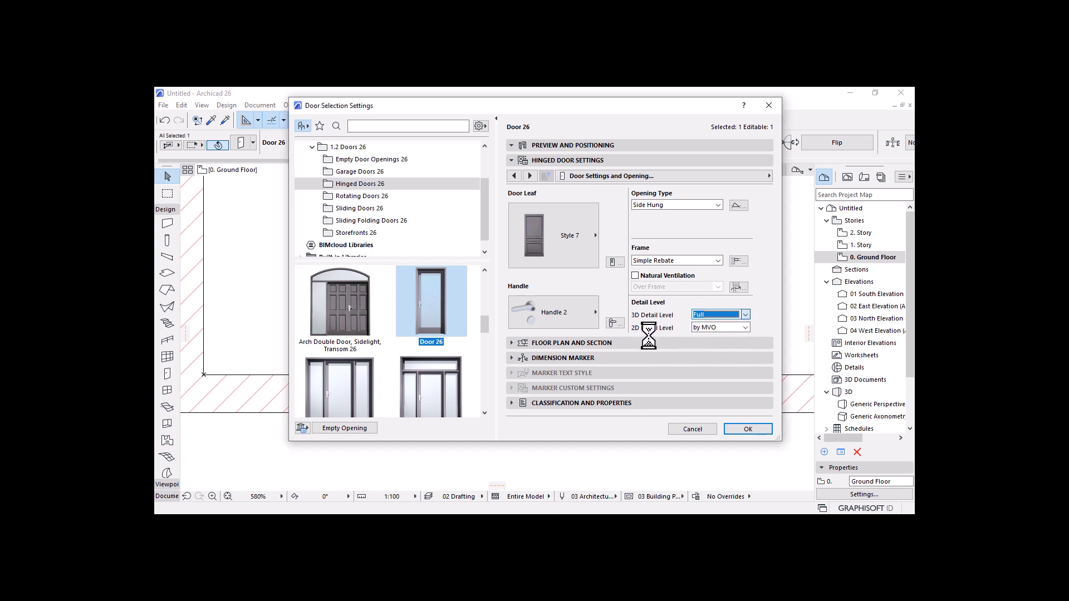
pyautogui.click(724, 328)
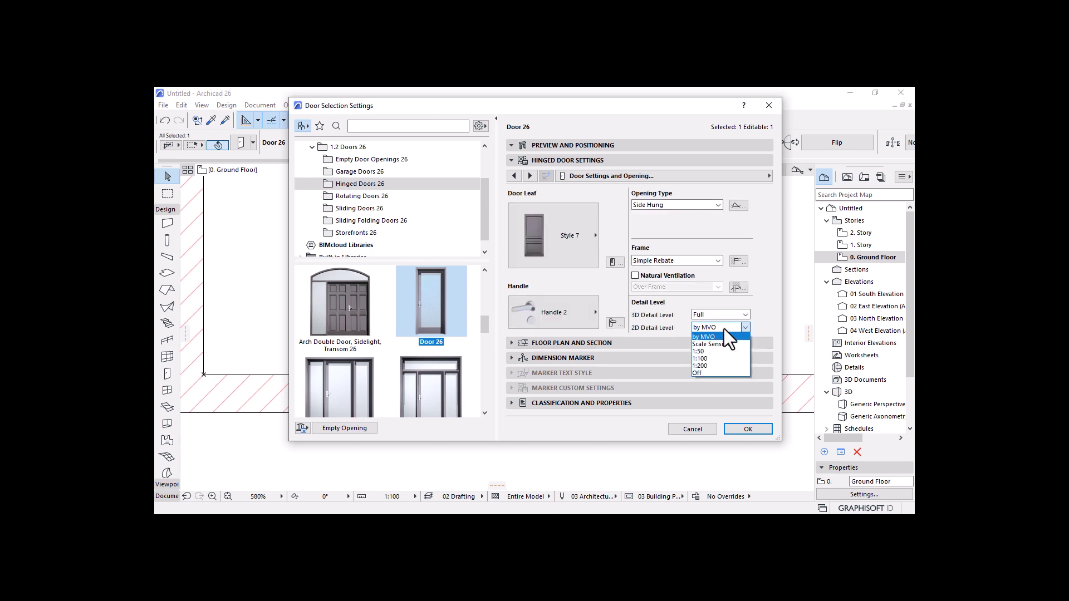
pyautogui.click(701, 352)
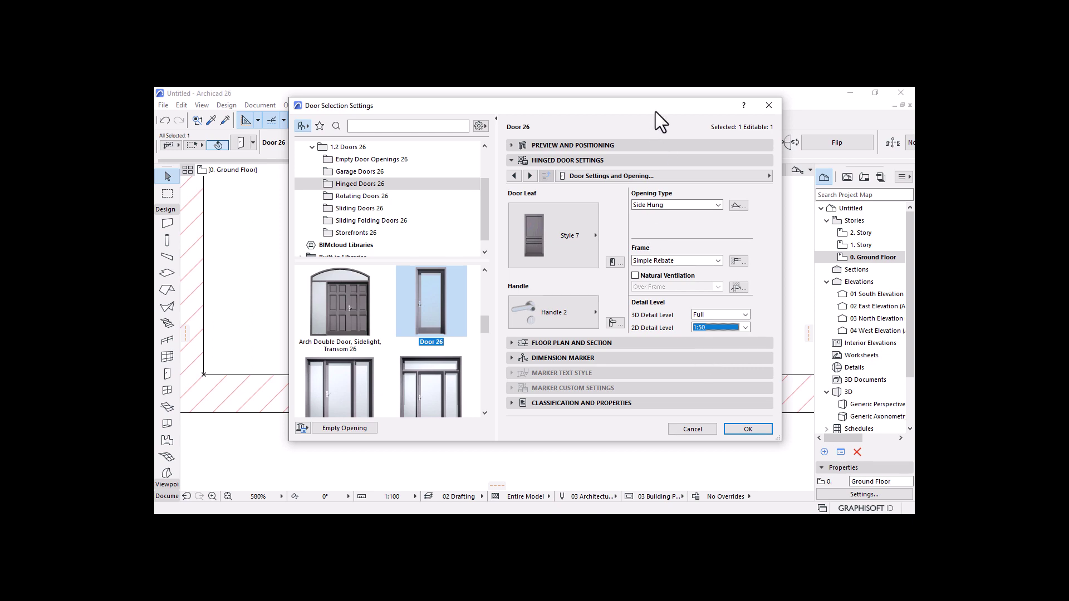
# Step: Examine the door's plan symbol behind the settings dialog, and review its Frame and Leaf and Natural Ventilation settings
pyautogui.moveTo(656, 111); pyautogui.dragTo(648, 441)
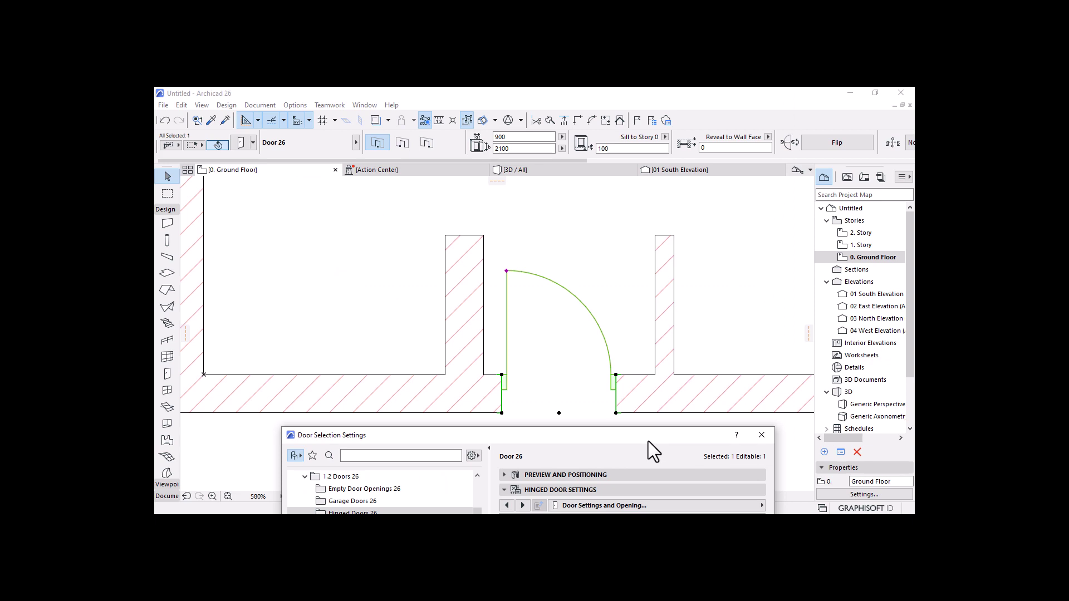
pyautogui.moveTo(648, 441); pyautogui.dragTo(633, 104)
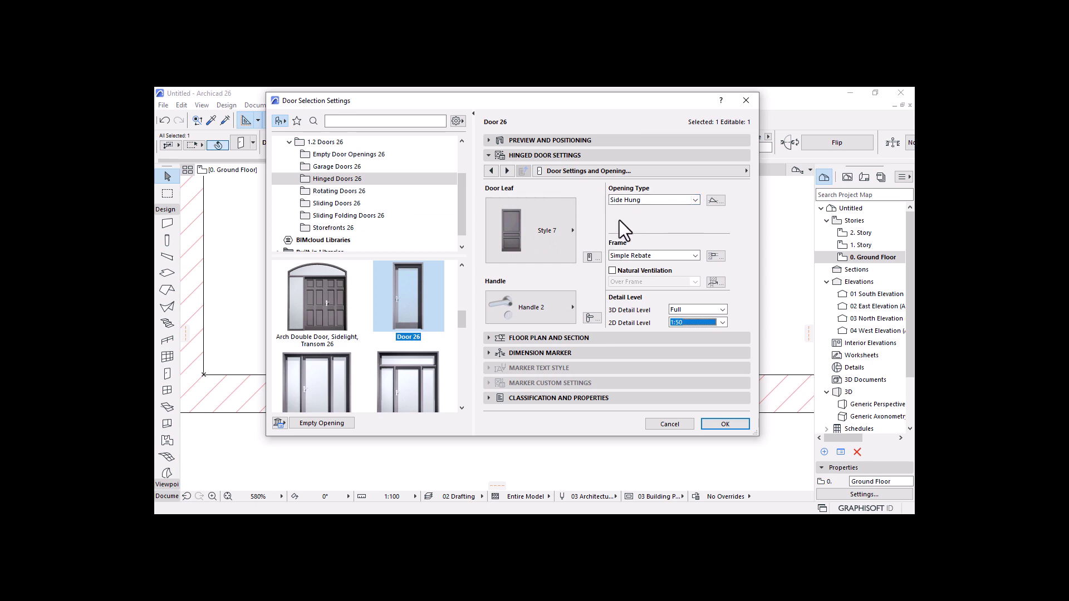
pyautogui.click(506, 171)
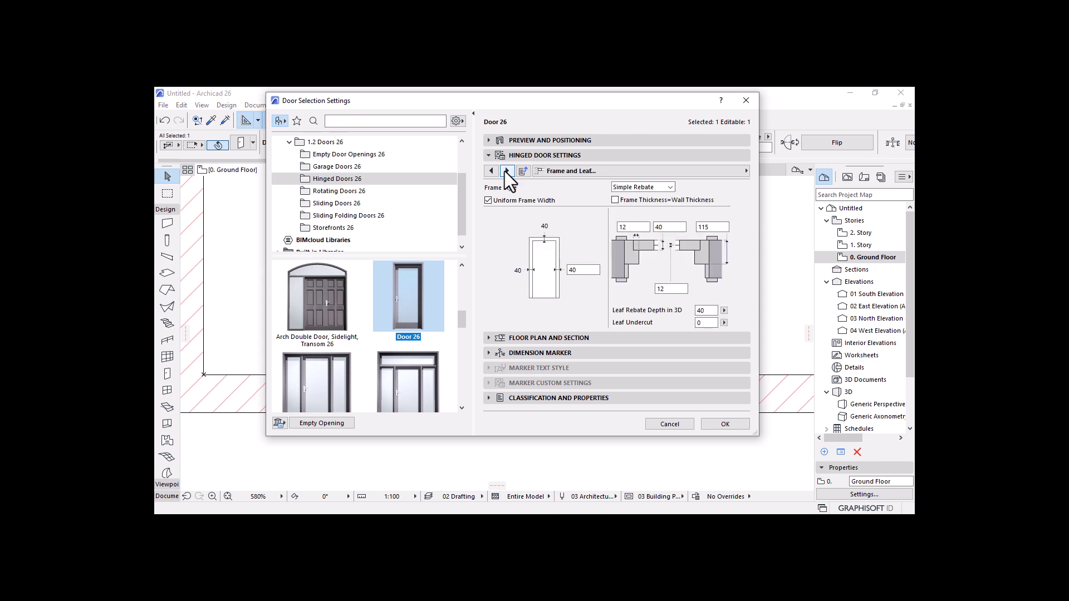
pyautogui.click(509, 173)
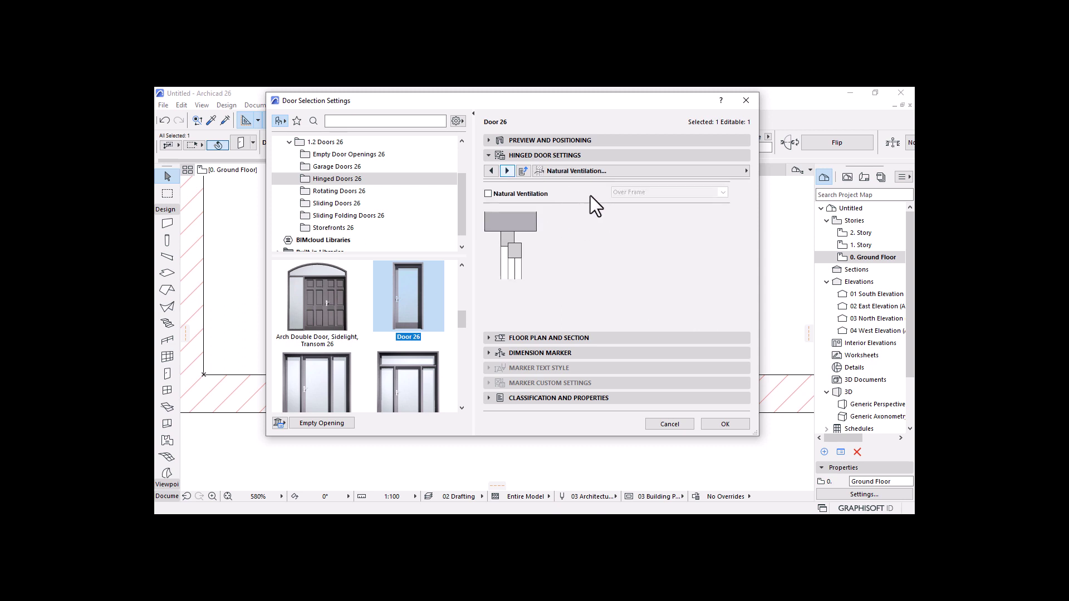
# Step: Enable Uniform Door Surfaces in the model attributes of the hinged door's settings
pyautogui.click(508, 171)
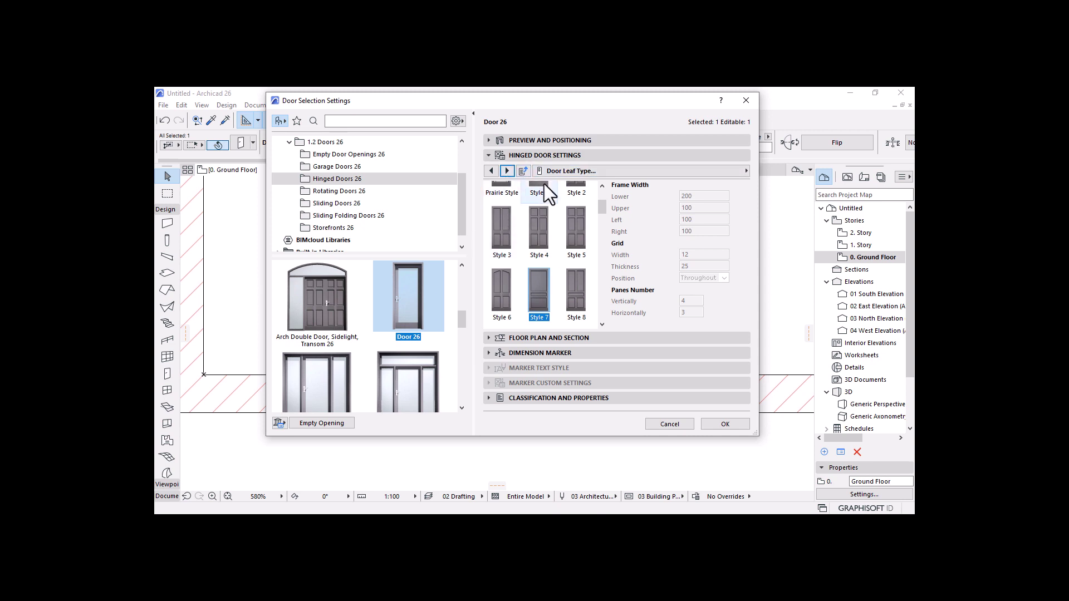
pyautogui.click(745, 171)
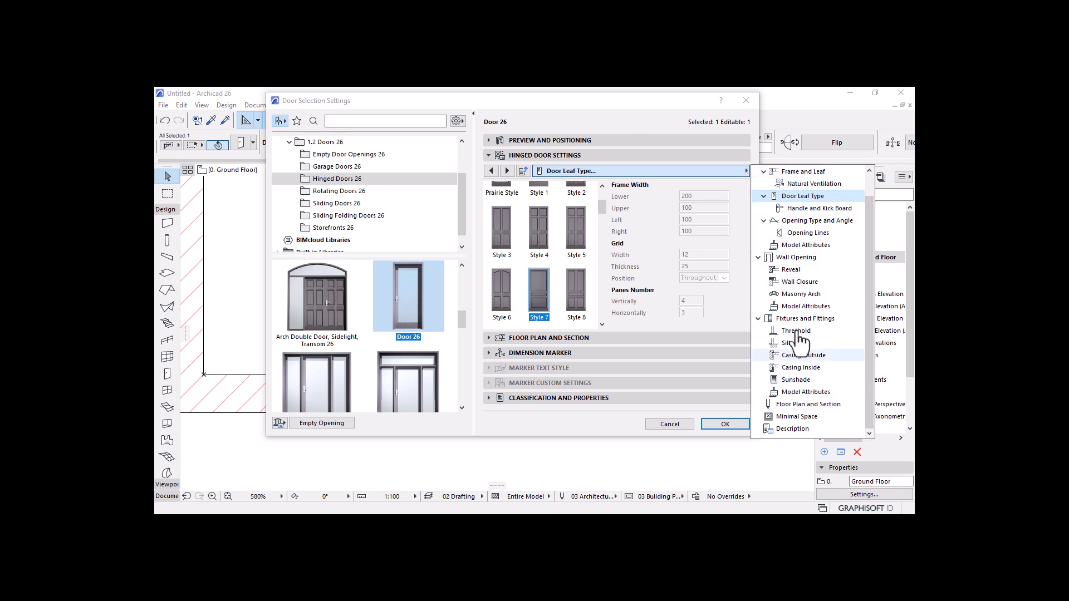
pyautogui.click(803, 245)
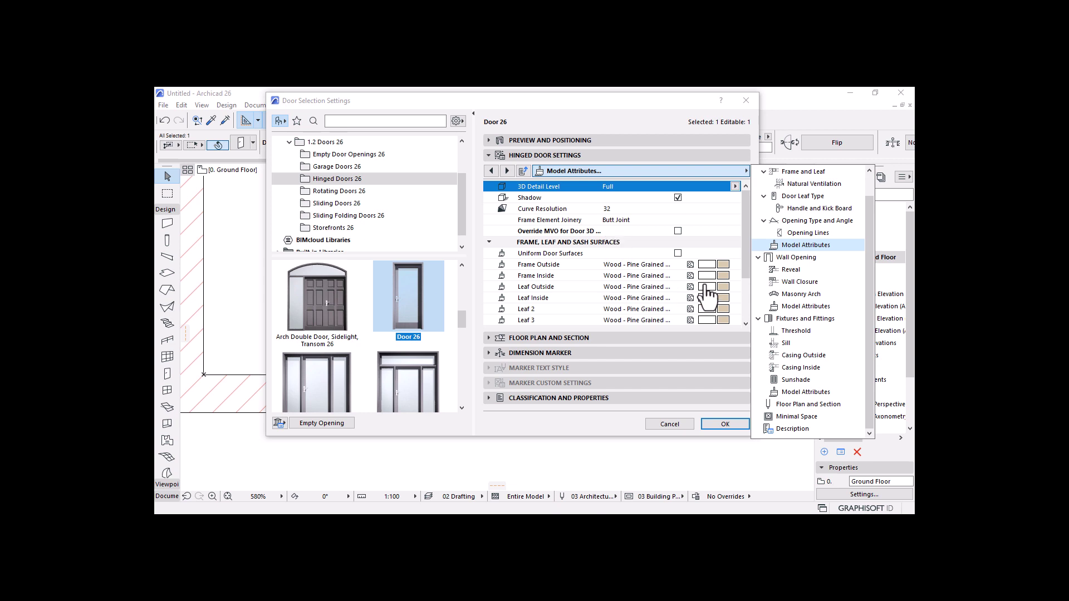
pyautogui.click(744, 233)
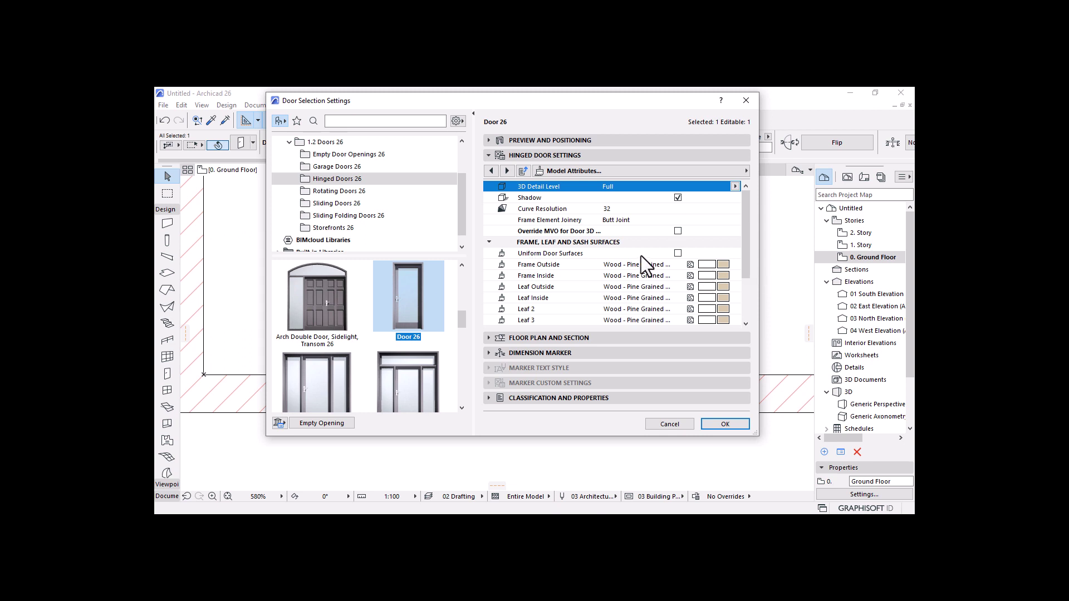
pyautogui.click(678, 254)
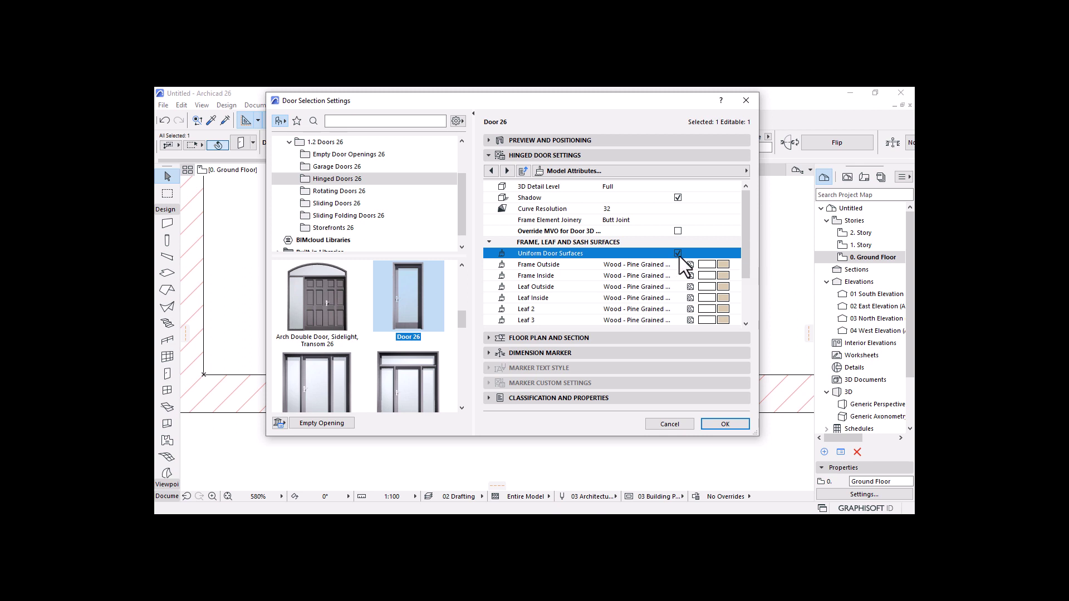
pyautogui.scroll(-3, 684, 290)
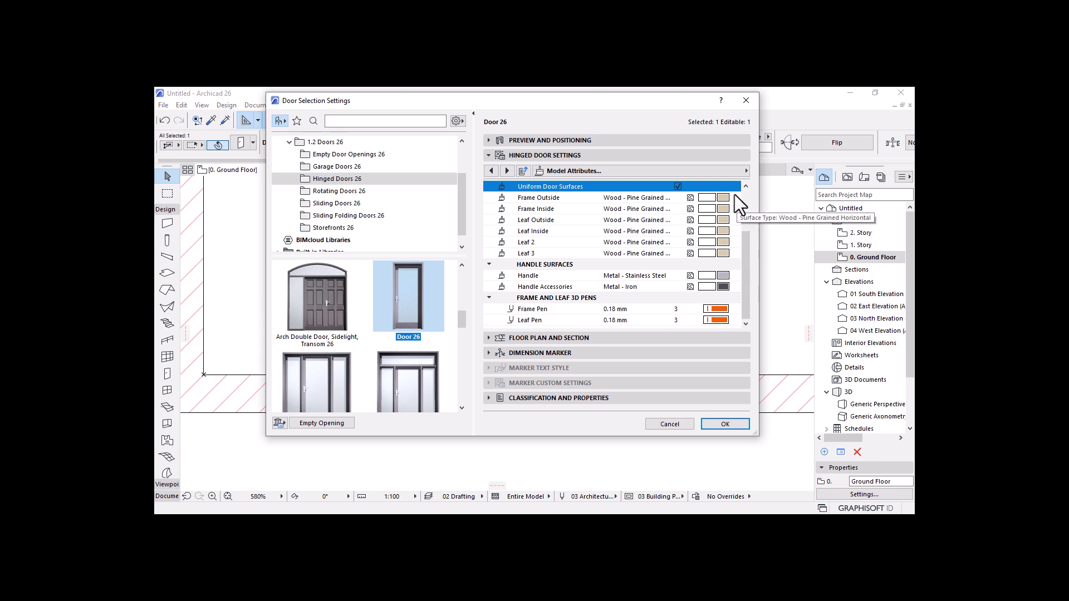
# Step: Turn off Use Fills in the Floor Plan and Section page of the hinged door settings
pyautogui.click(742, 172)
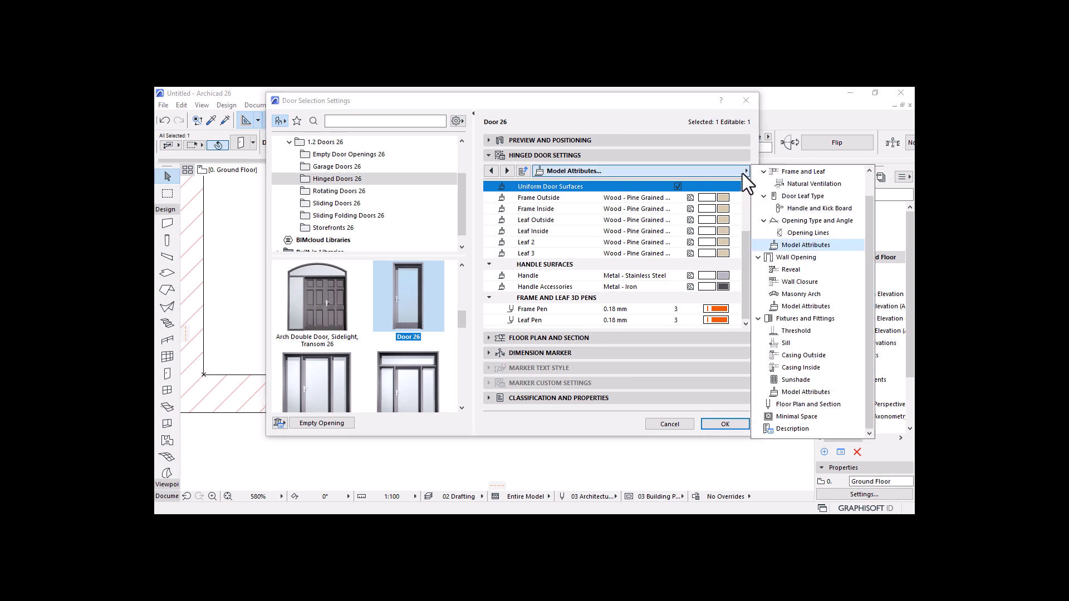
pyautogui.click(806, 406)
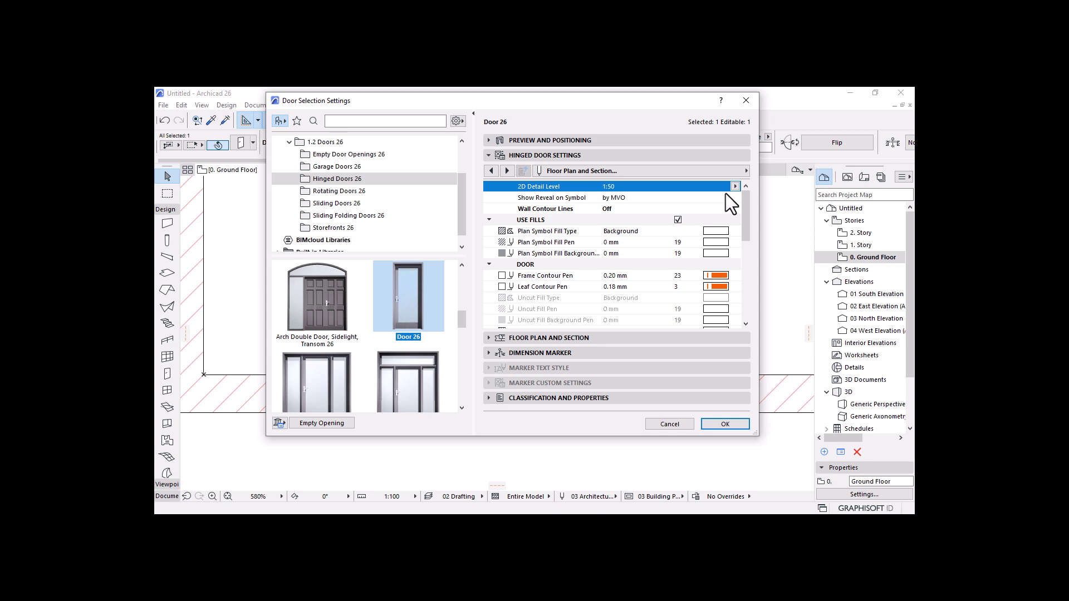
pyautogui.click(678, 220)
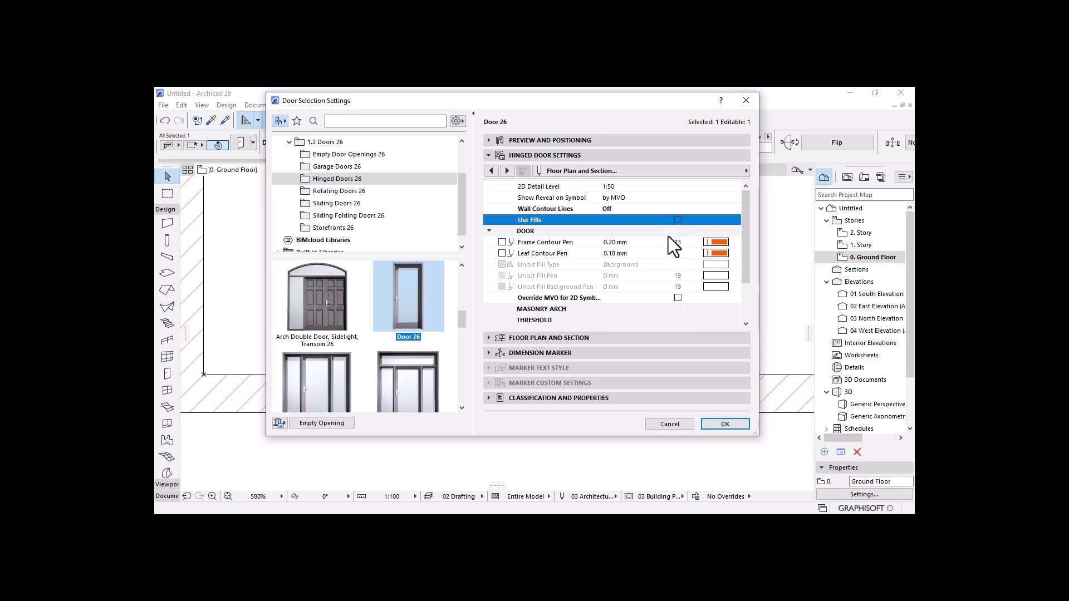
# Step: Set both the door's Frame Contour Pen and Leaf Contour Pen to pen 2 (0.15 mm) and check the 2D preview
pyautogui.click(716, 244)
pyautogui.click(716, 243)
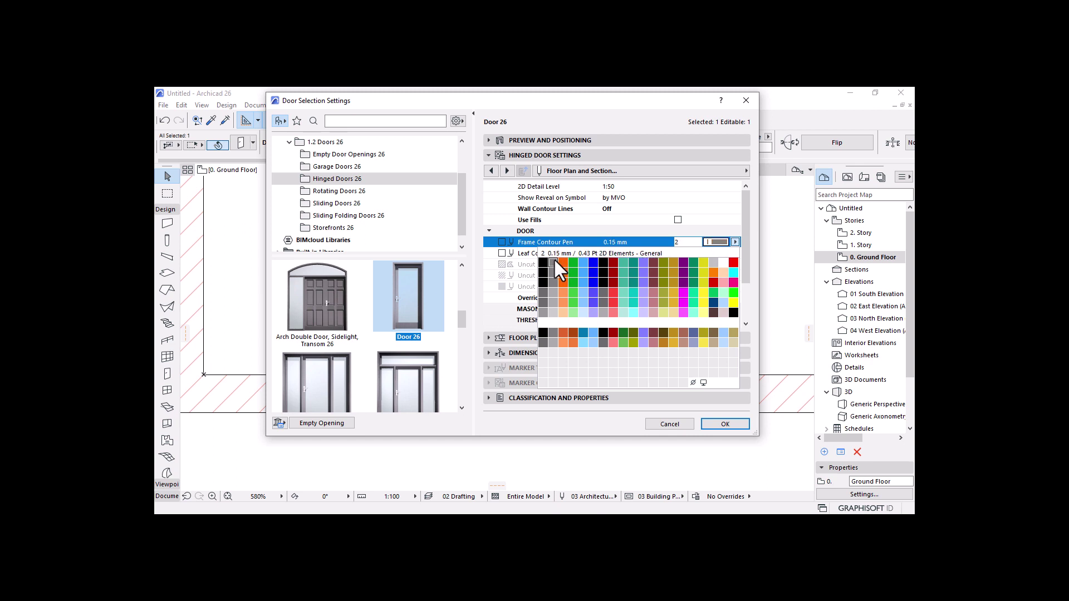
pyautogui.click(553, 261)
pyautogui.click(724, 253)
pyautogui.click(724, 253)
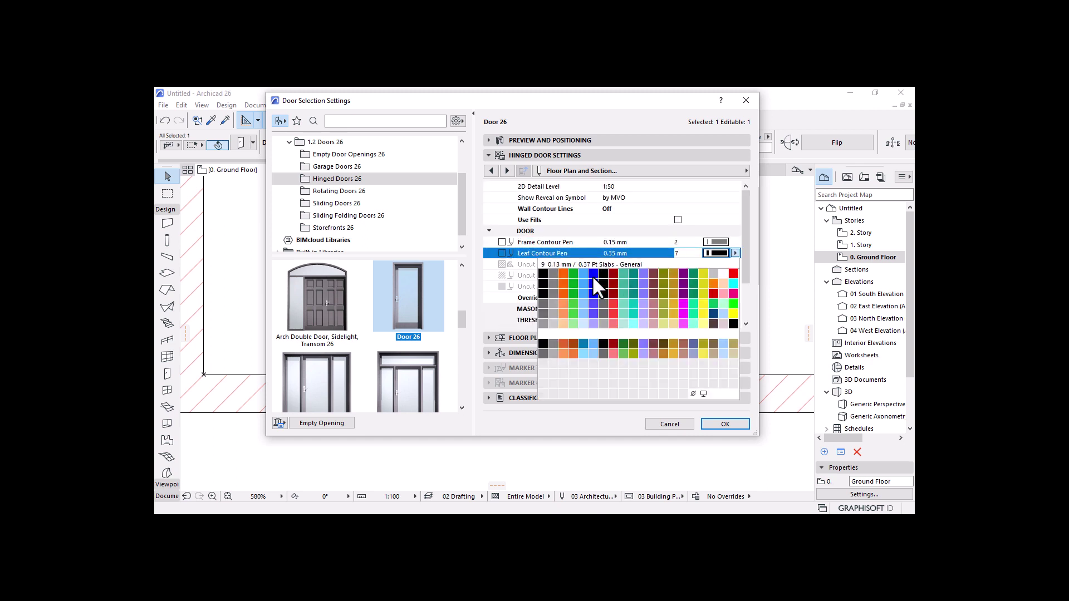
pyautogui.click(551, 273)
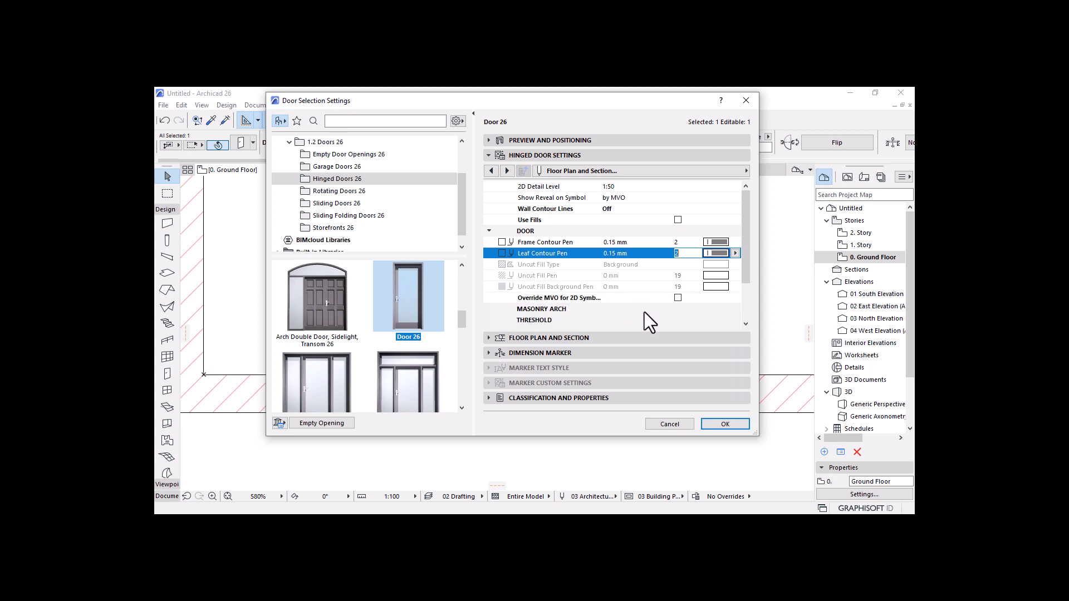
pyautogui.click(548, 142)
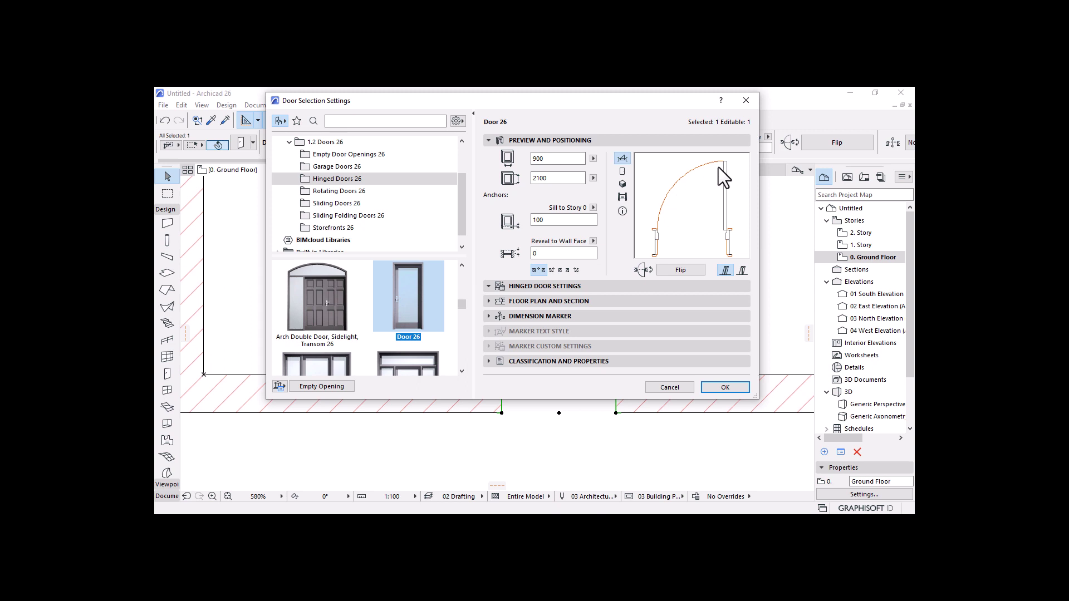
# Step: Override the Model View Options for the door's 2D opening line, keeping the Curved shape and using the Dashed line type
pyautogui.click(577, 285)
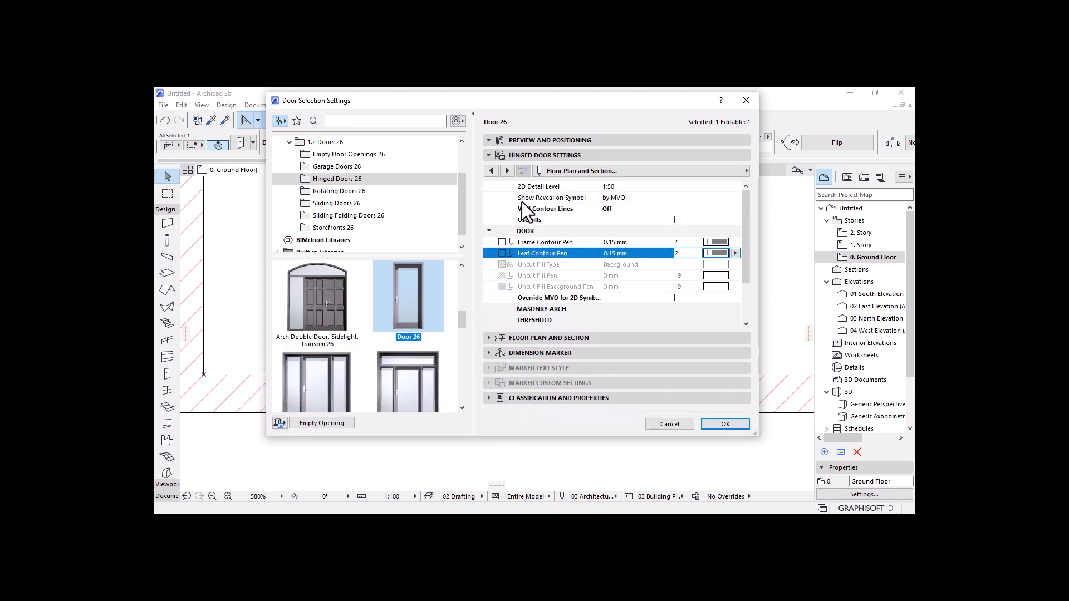
pyautogui.click(746, 173)
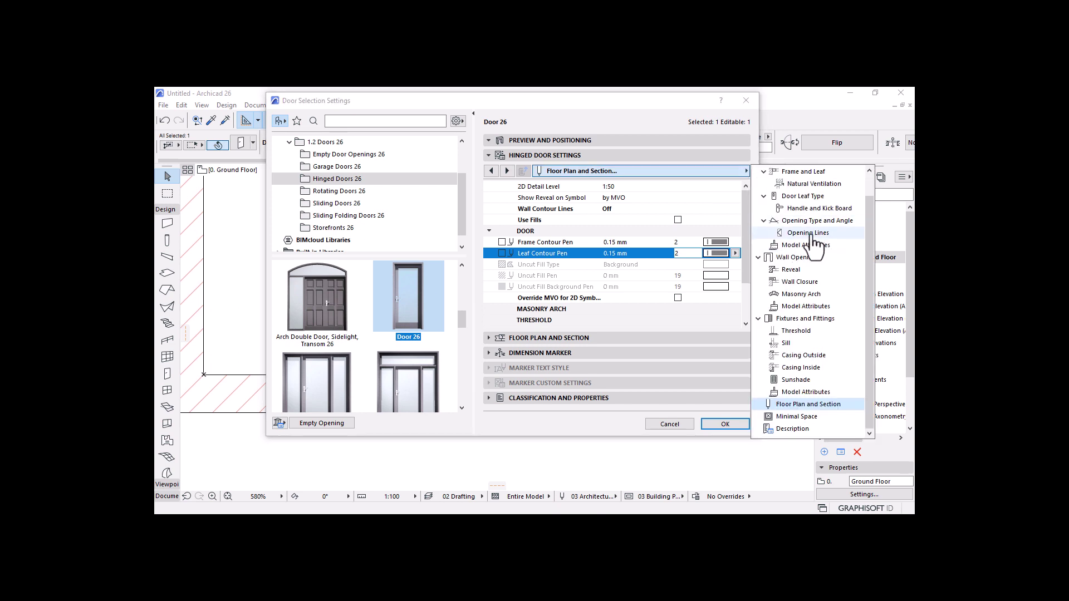
pyautogui.click(820, 235)
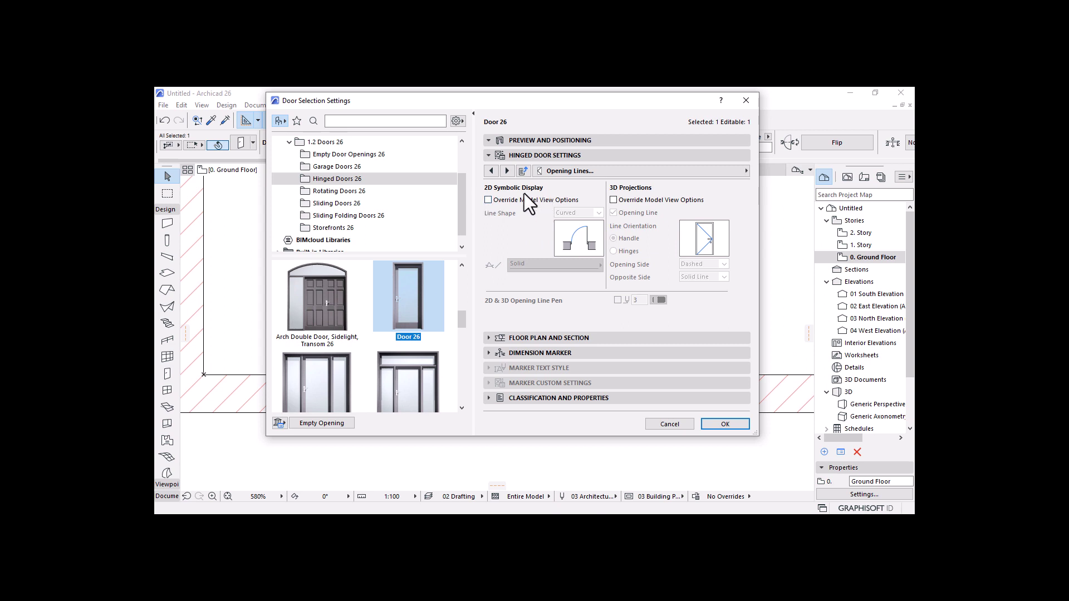
pyautogui.click(489, 200)
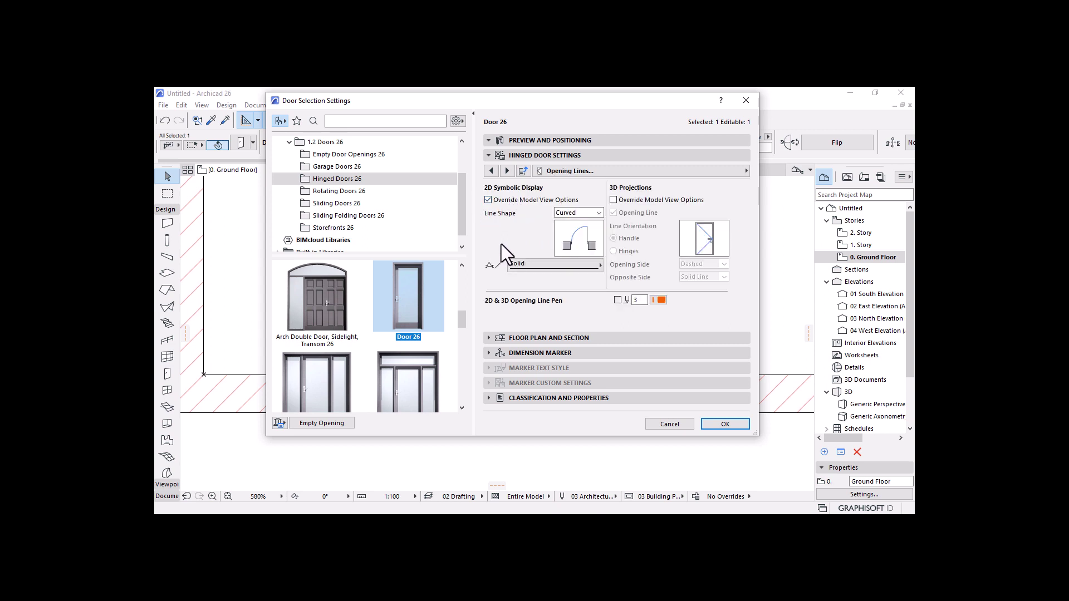
pyautogui.click(581, 215)
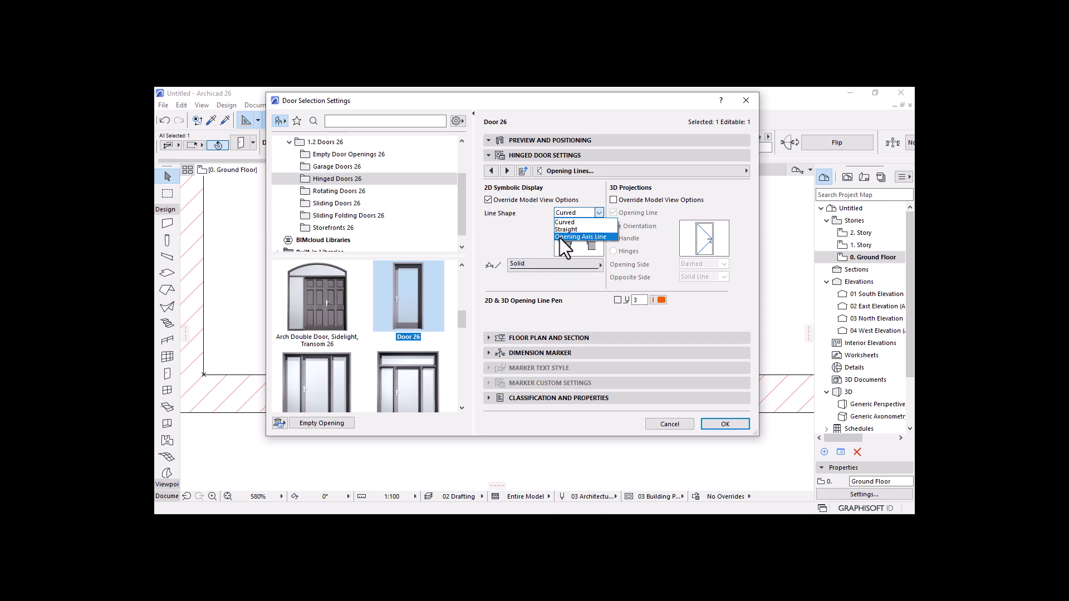
pyautogui.click(516, 239)
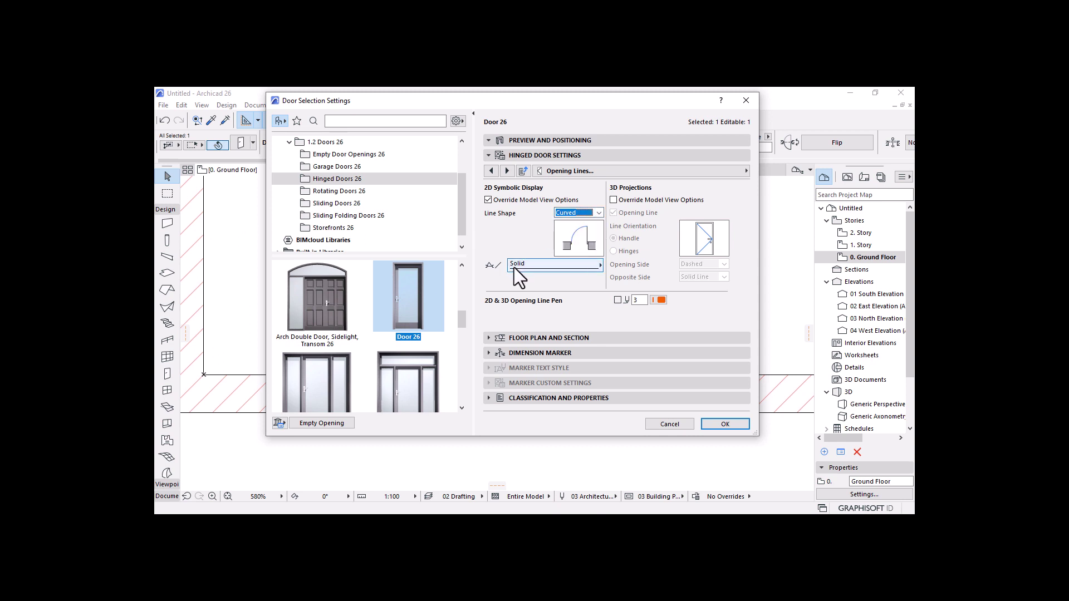
pyautogui.click(535, 265)
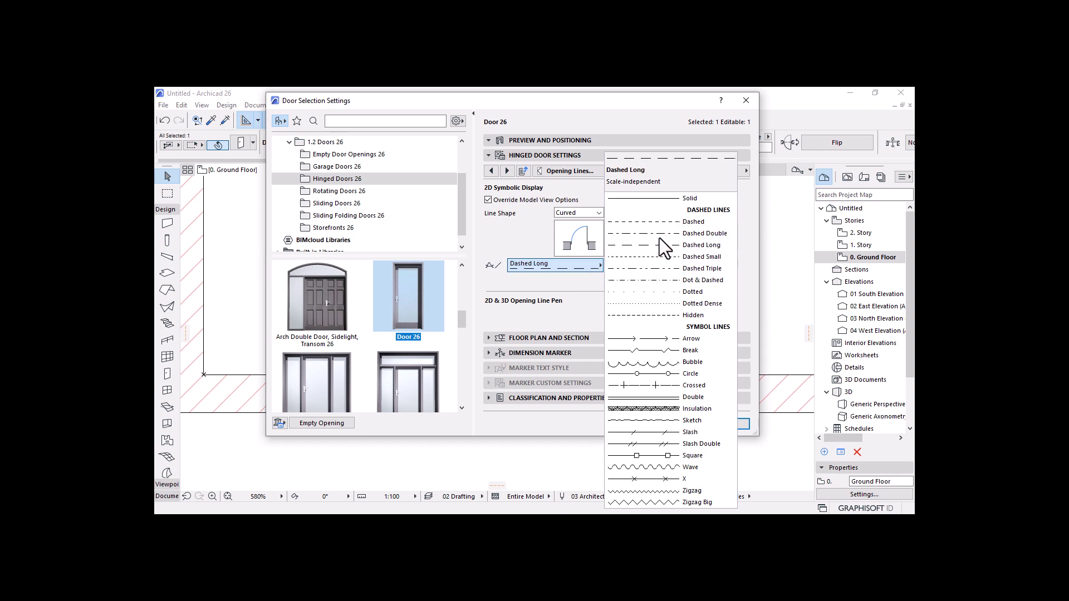
pyautogui.click(659, 222)
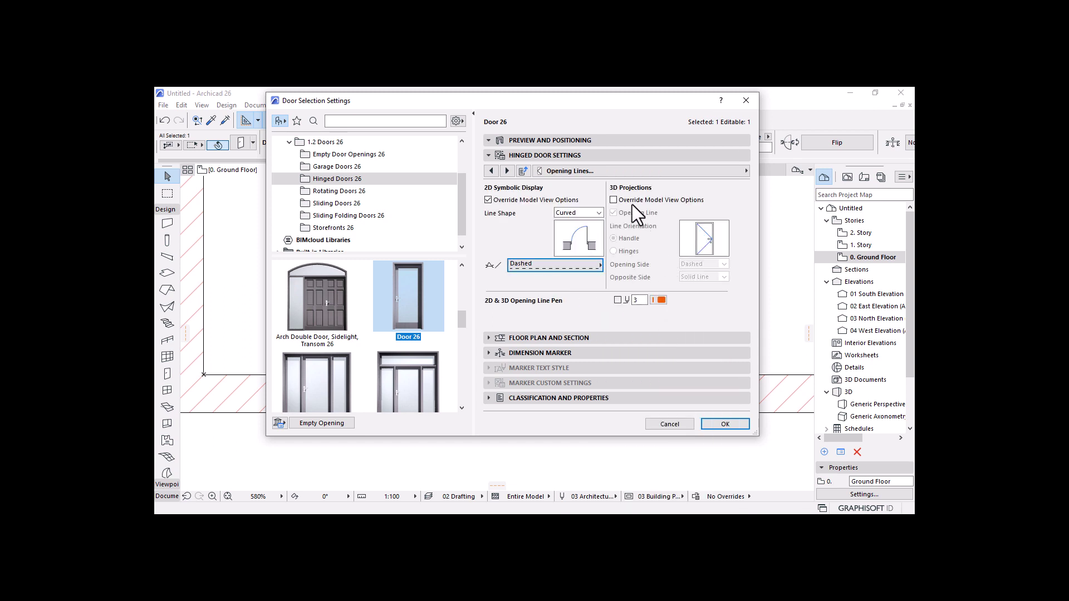
# Step: Set the door's 2D & 3D Opening Line Pen to pen 2 and check the symbol preview
pyautogui.click(660, 300)
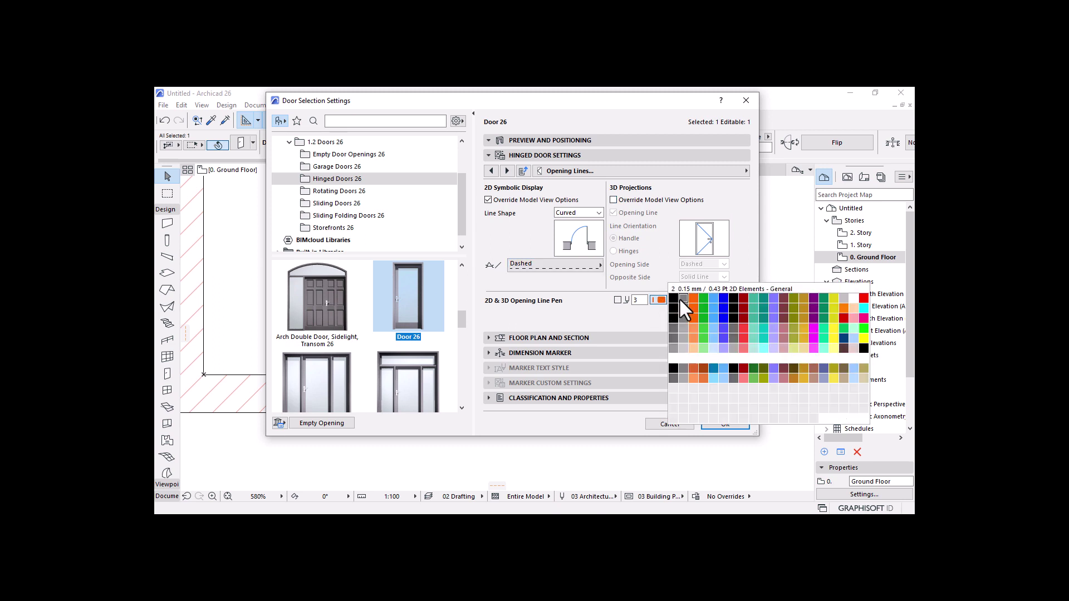
pyautogui.click(680, 300)
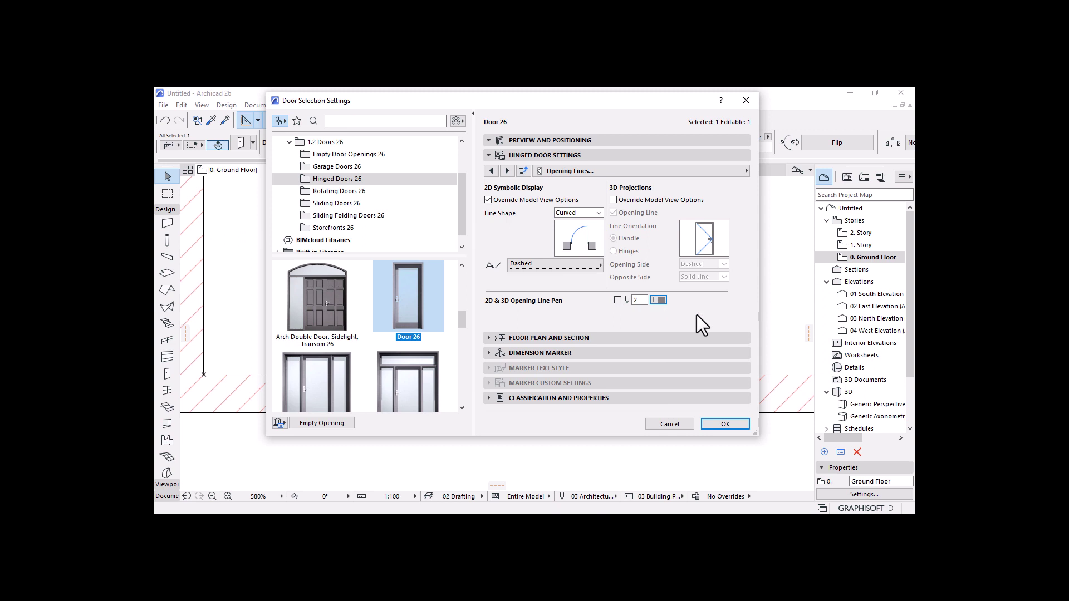
pyautogui.click(548, 140)
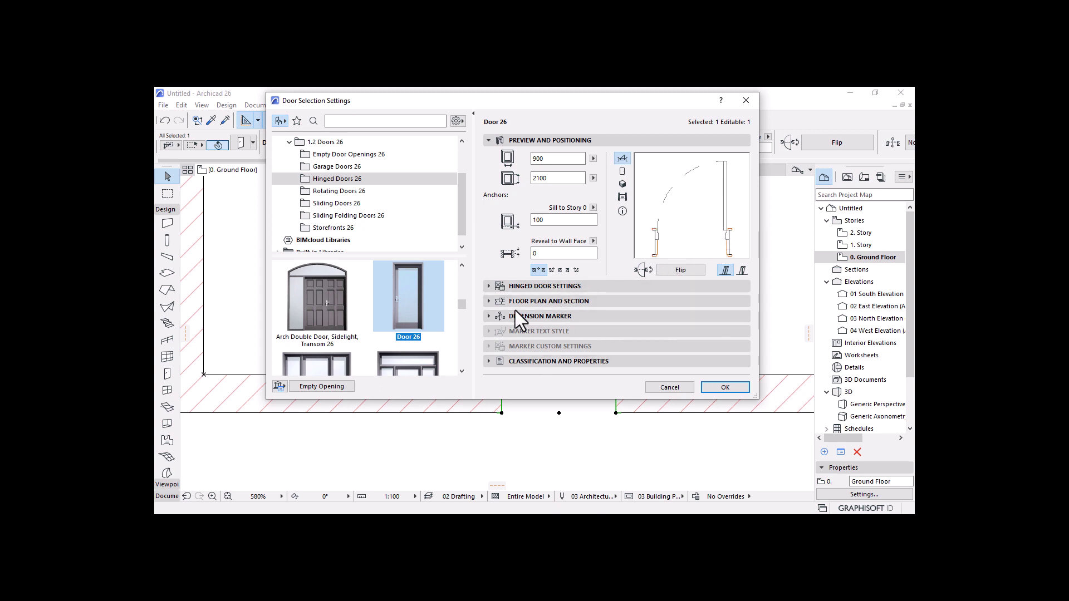
# Step: Override the door object's pens with Symbol Line Pen 2 (0.15 mm), apply the door settings and deselect the door
pyautogui.click(489, 301)
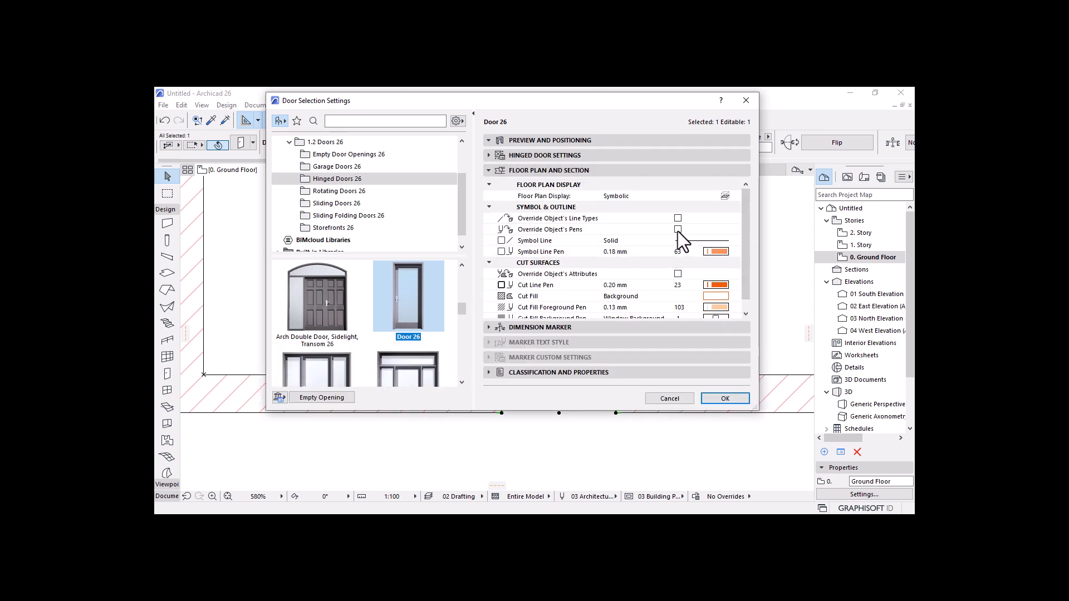
pyautogui.click(678, 230)
pyautogui.click(718, 252)
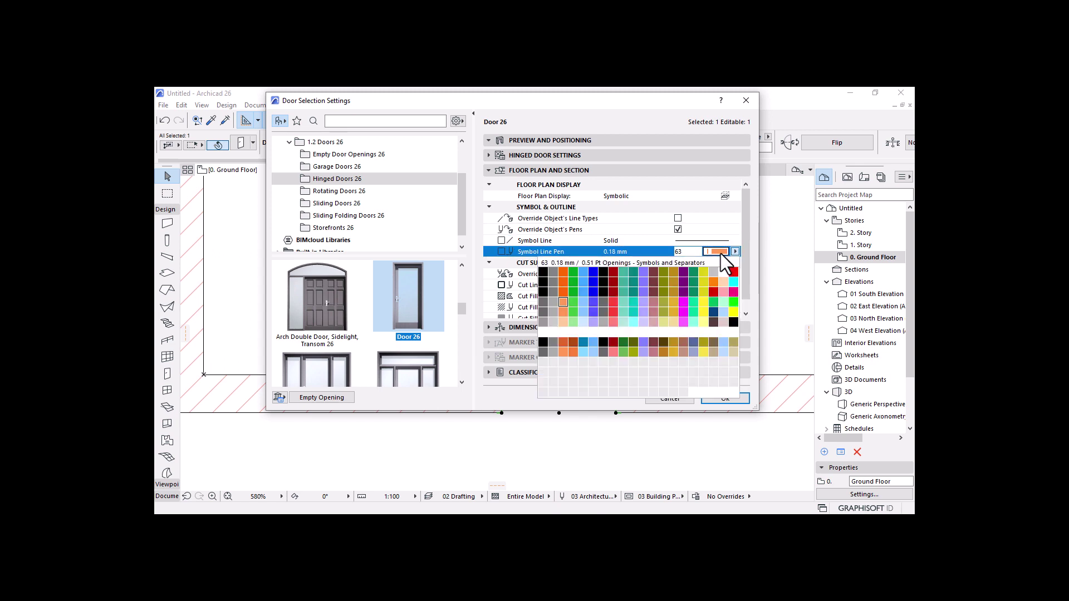
pyautogui.click(552, 273)
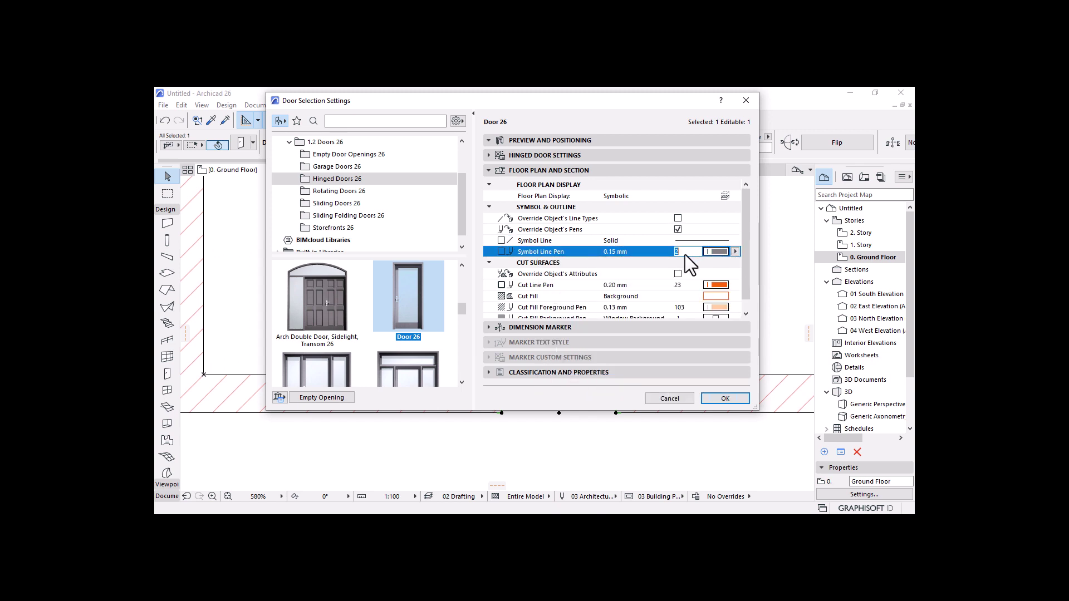
pyautogui.click(574, 143)
pyautogui.click(573, 144)
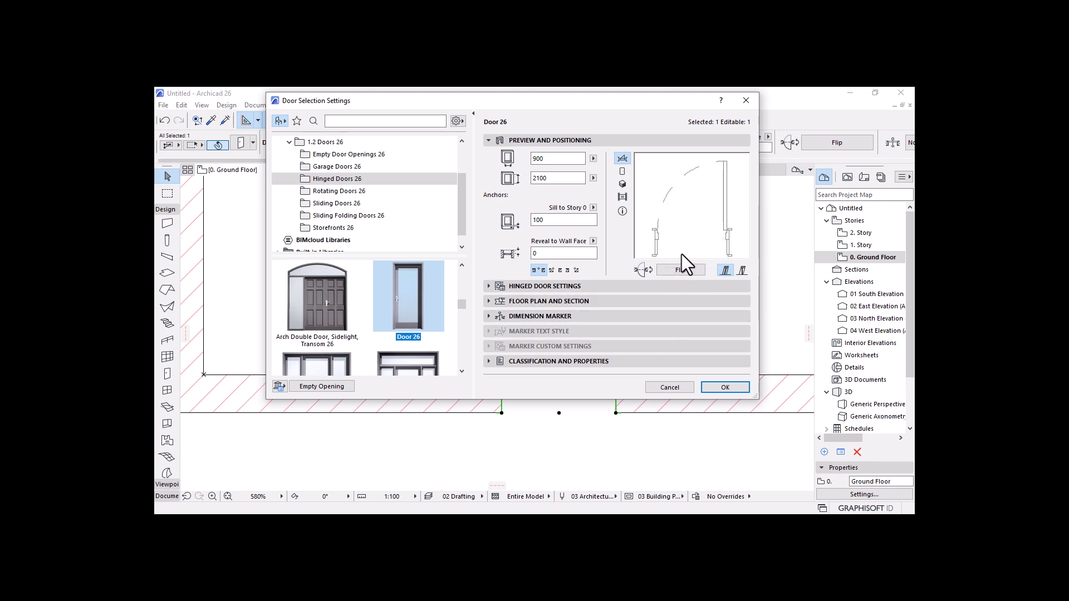
pyautogui.click(733, 387)
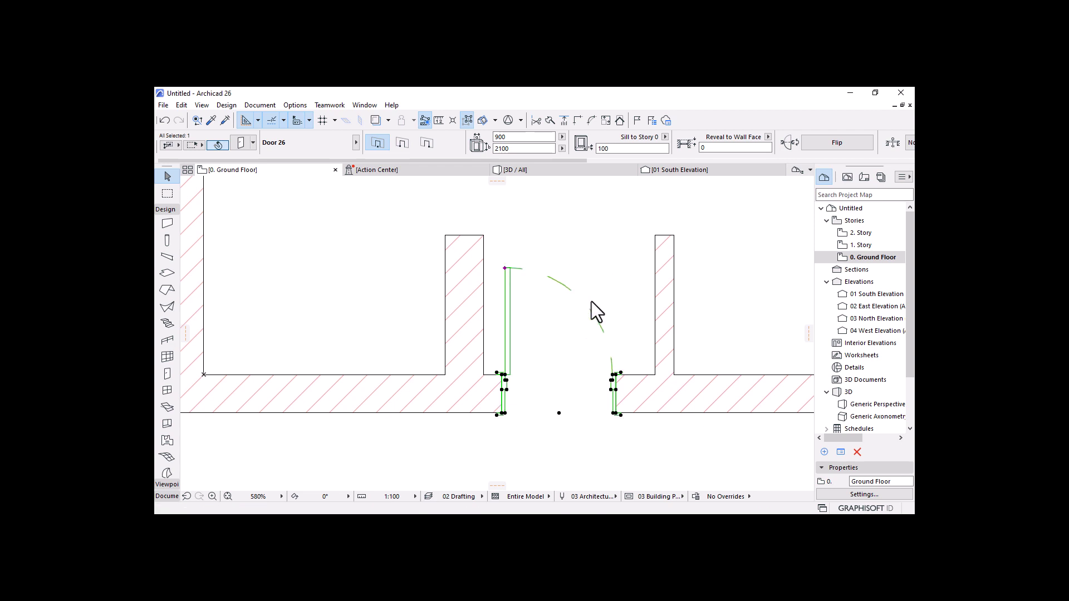
pyautogui.click(653, 440)
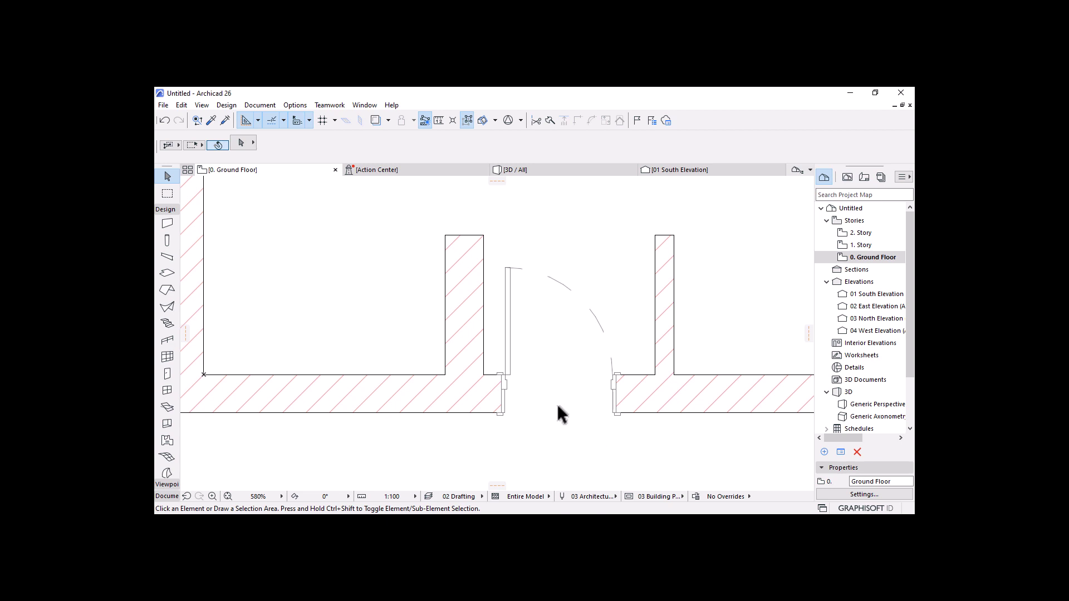
# Step: Pick up the entrance door's settings and place a matching door near the upper end of the large room's inner wall, opening into the corridor
pyautogui.scroll(-2, 558, 405)
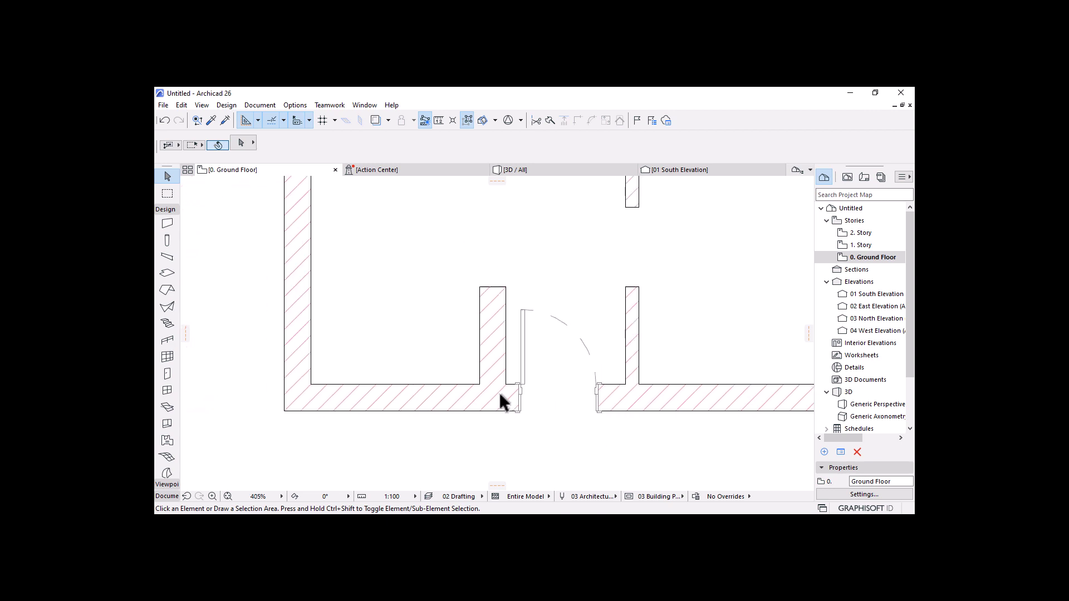
pyautogui.keyDown('alt'); pyautogui.click(523, 309); pyautogui.keyUp('alt')
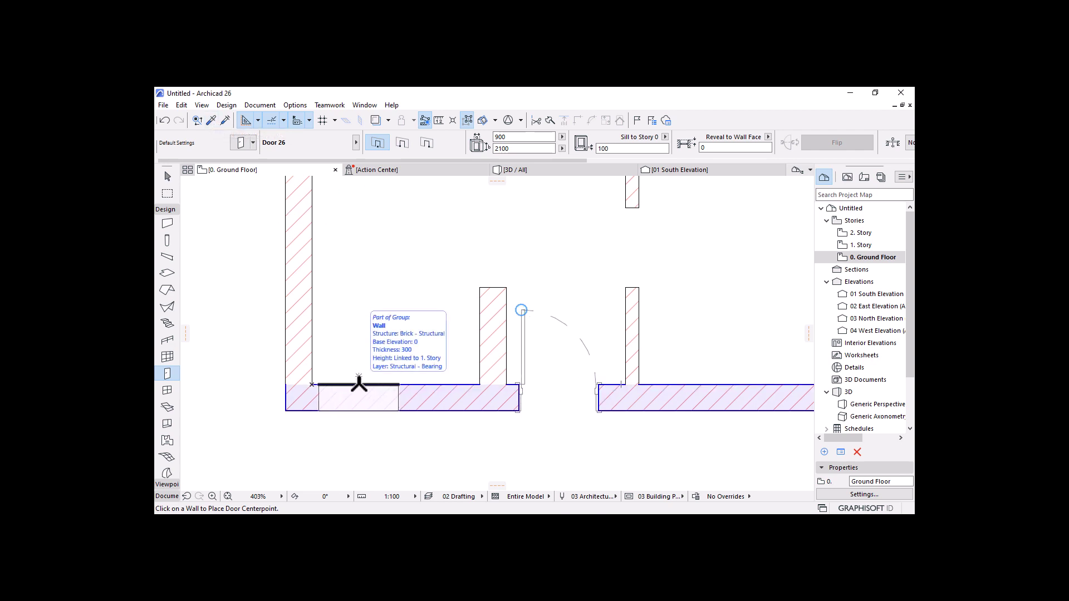
pyautogui.scroll(-1, 359, 384)
pyautogui.scroll(-5, 357, 392)
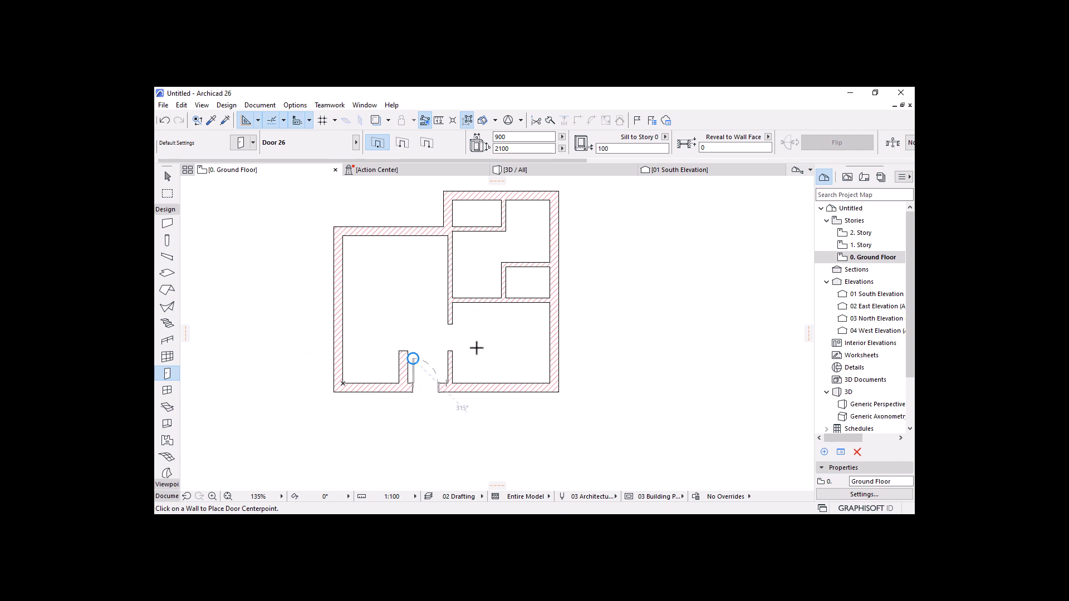
pyautogui.scroll(3, 495, 238)
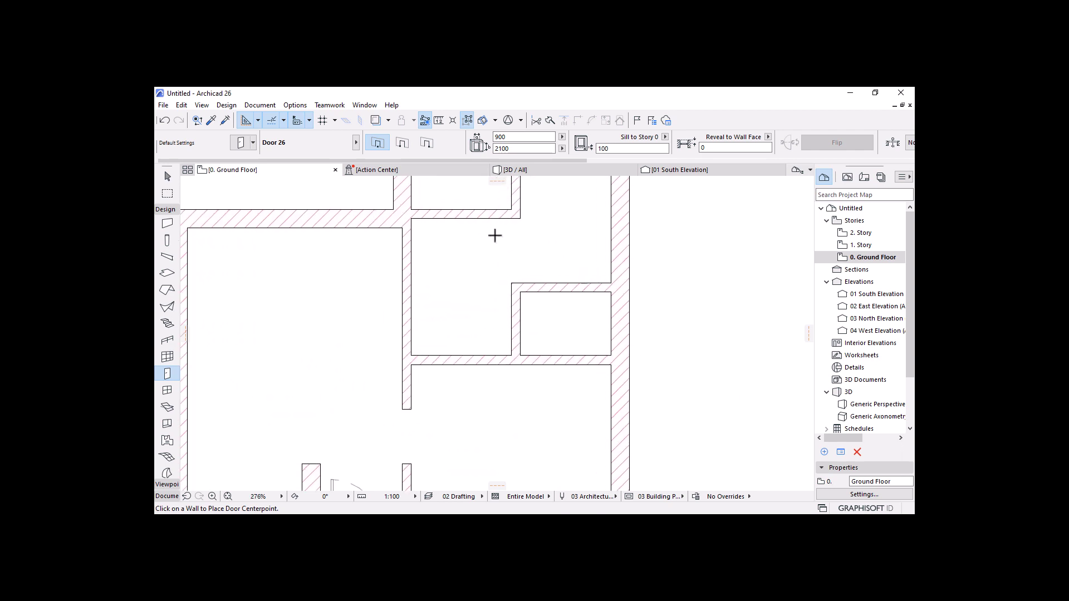
pyautogui.click(410, 258)
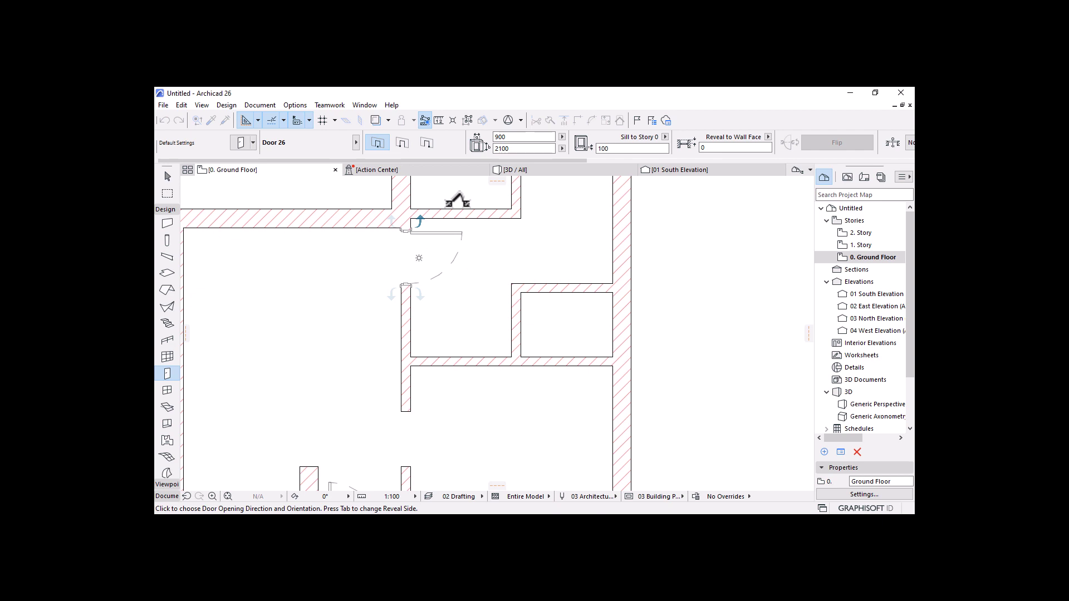
pyautogui.click(458, 201)
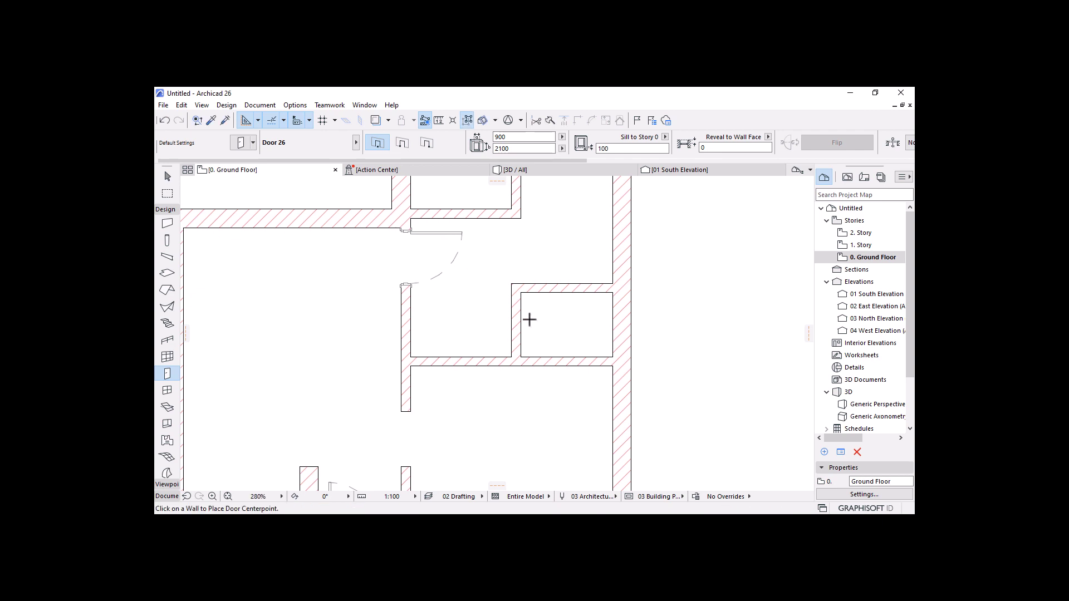
# Step: Place matching doors in the upper wall of the small room beside the corridor and the lower wall of the small top room, both opening inward
pyautogui.click(556, 291)
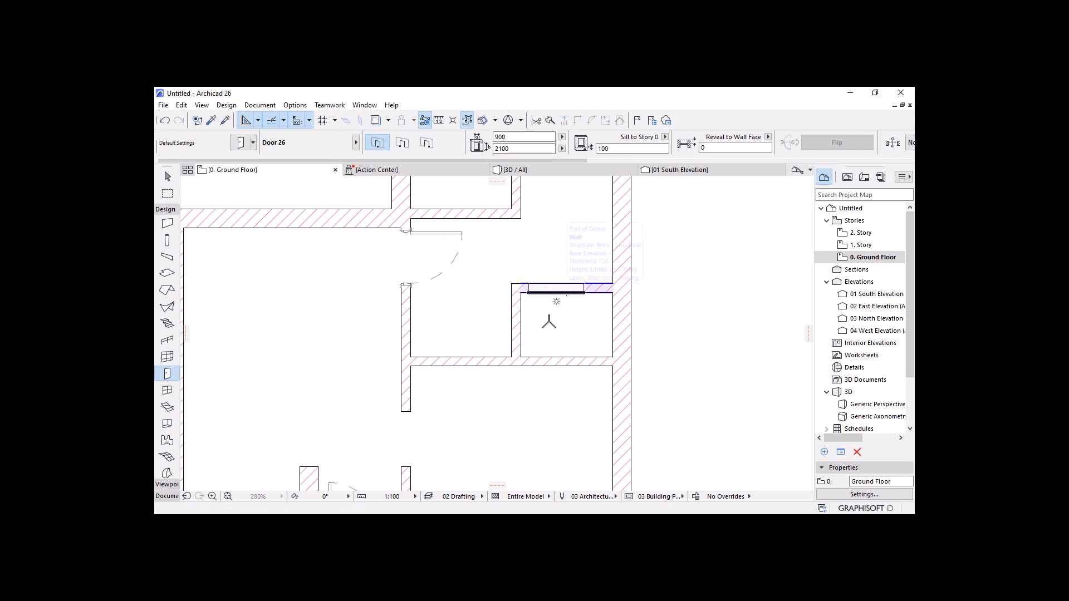
pyautogui.click(533, 349)
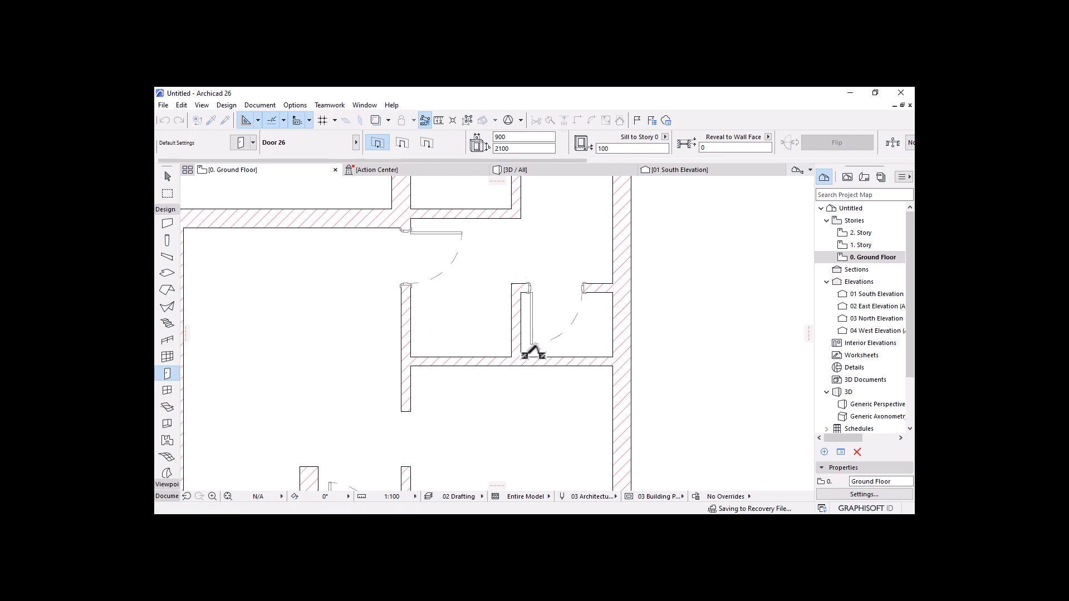
pyautogui.scroll(-3, 534, 355)
pyautogui.scroll(-2, 533, 355)
pyautogui.scroll(4, 494, 253)
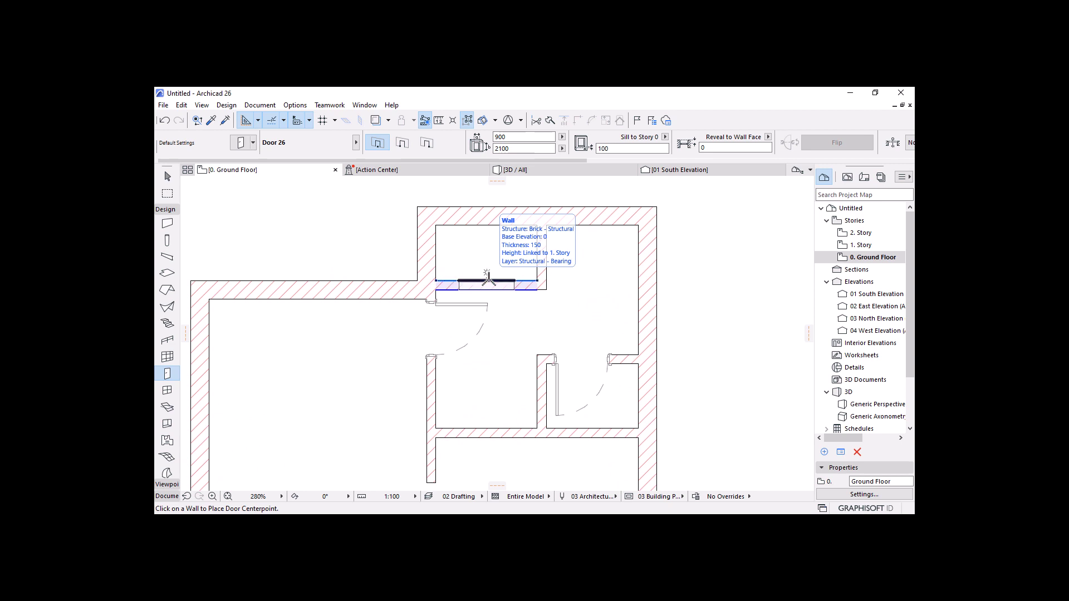
pyautogui.click(488, 281)
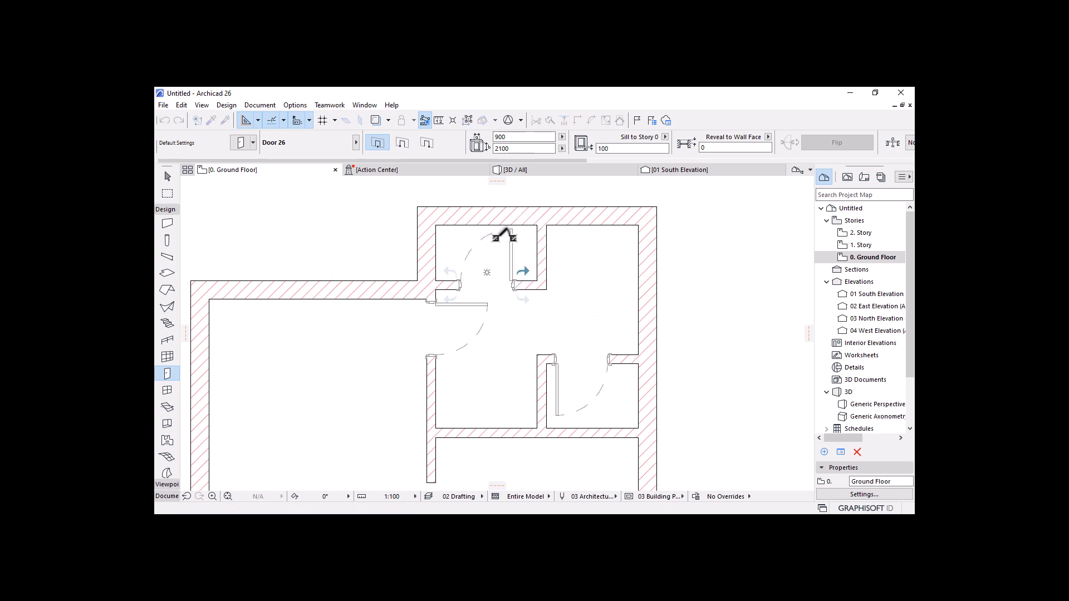
pyautogui.click(538, 231)
# Step: Select the small top room's door and measure the length of its wall between the two side walls
pyautogui.scroll(-3, 538, 232)
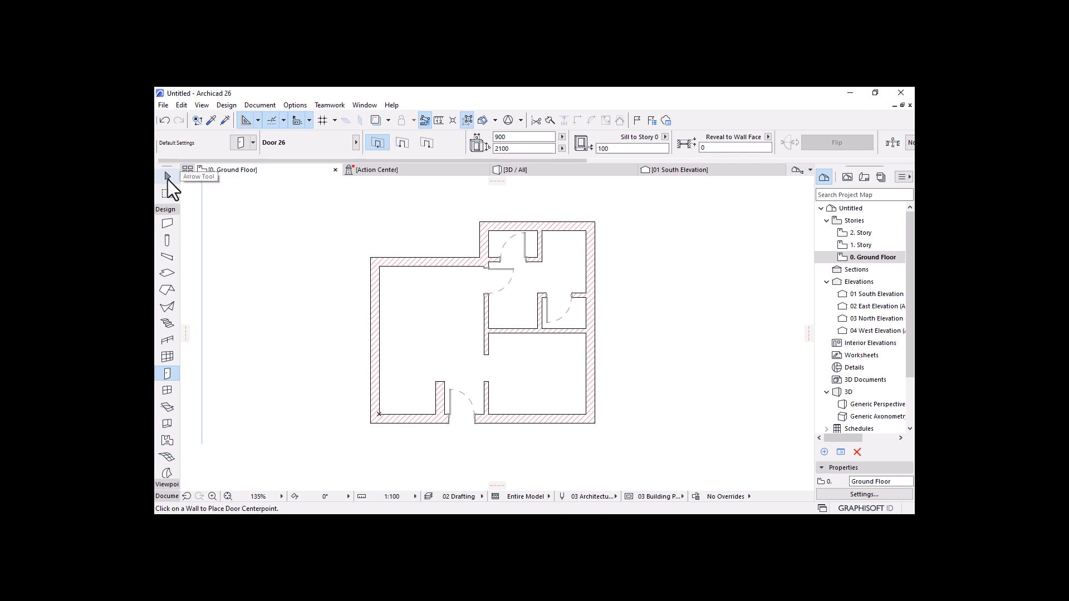
pyautogui.click(167, 177)
pyautogui.click(528, 240)
pyautogui.scroll(5, 528, 242)
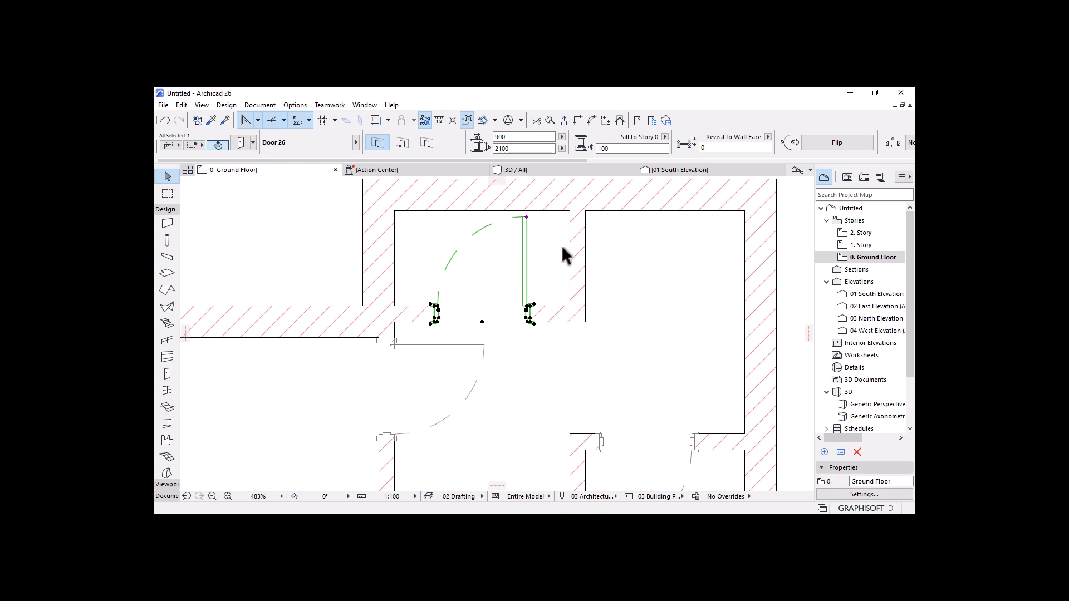
pyautogui.press('m')
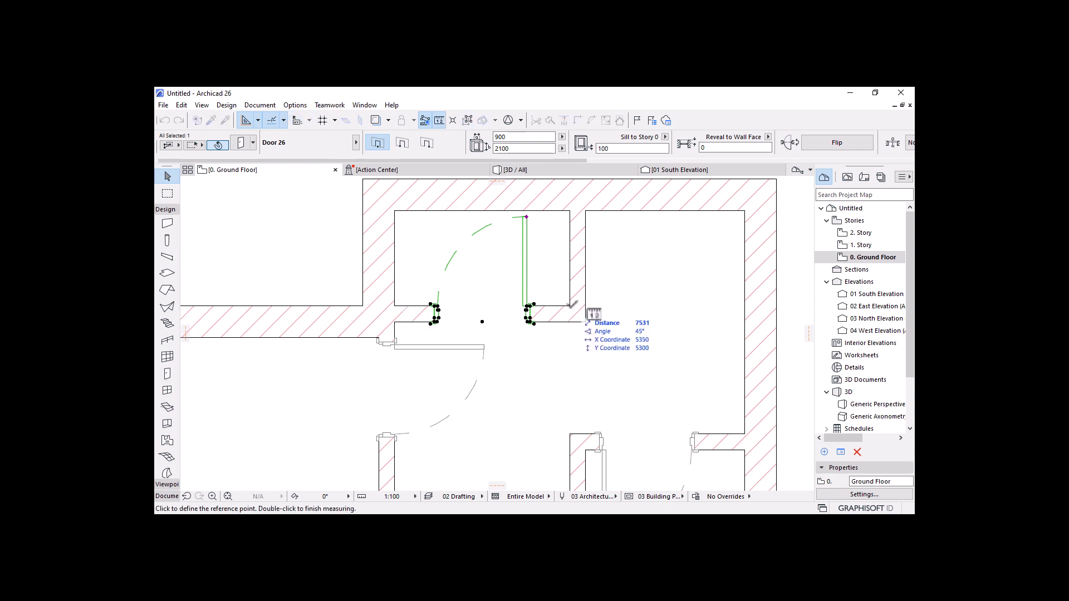
pyautogui.click(569, 305)
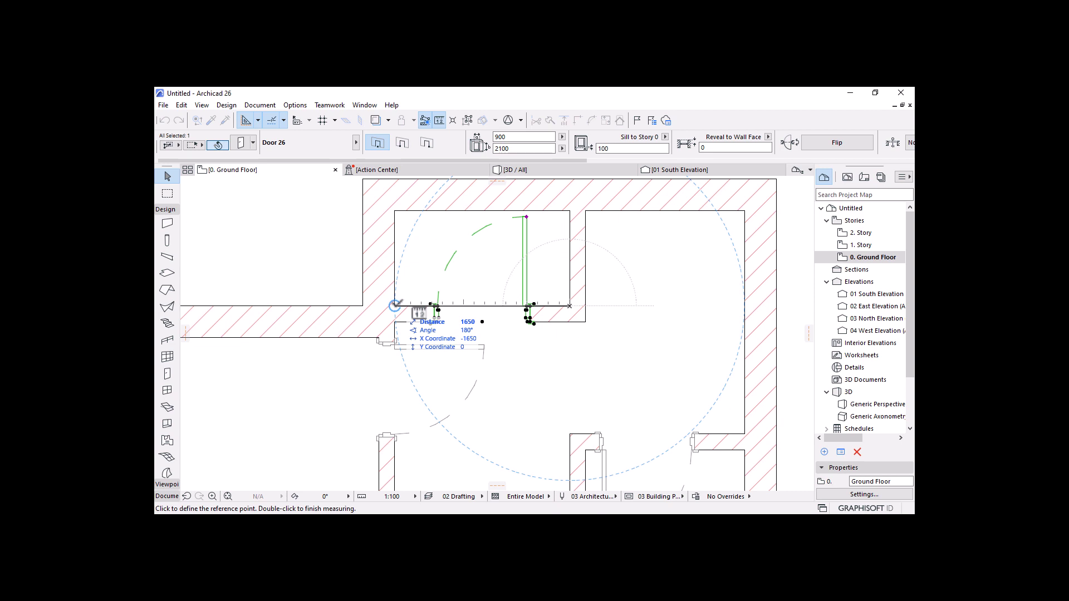
pyautogui.doubleClick(395, 305)
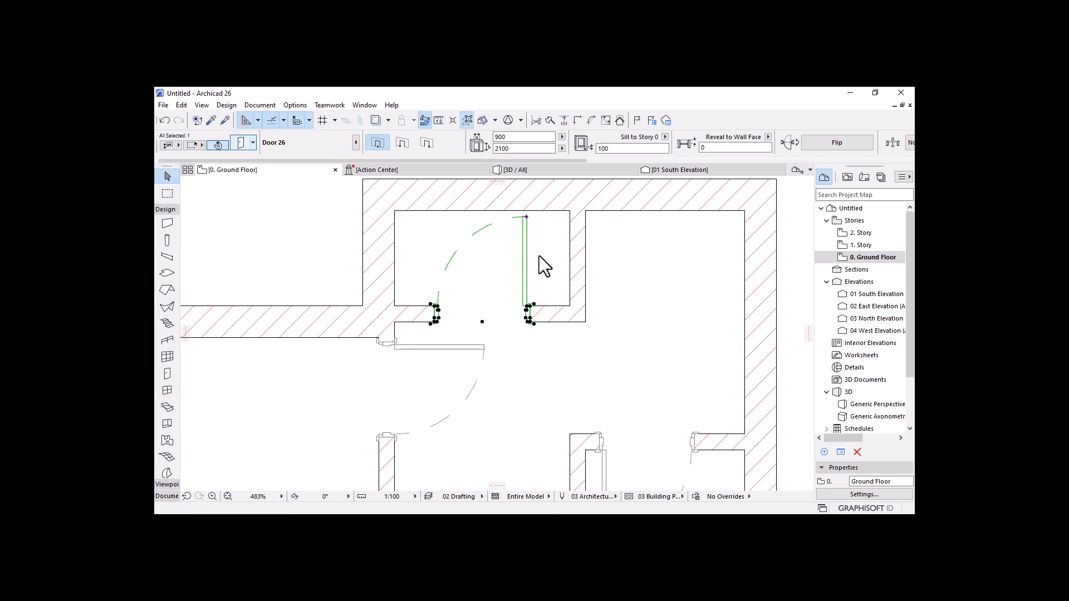
pyautogui.hotkey('ctrl', 't')
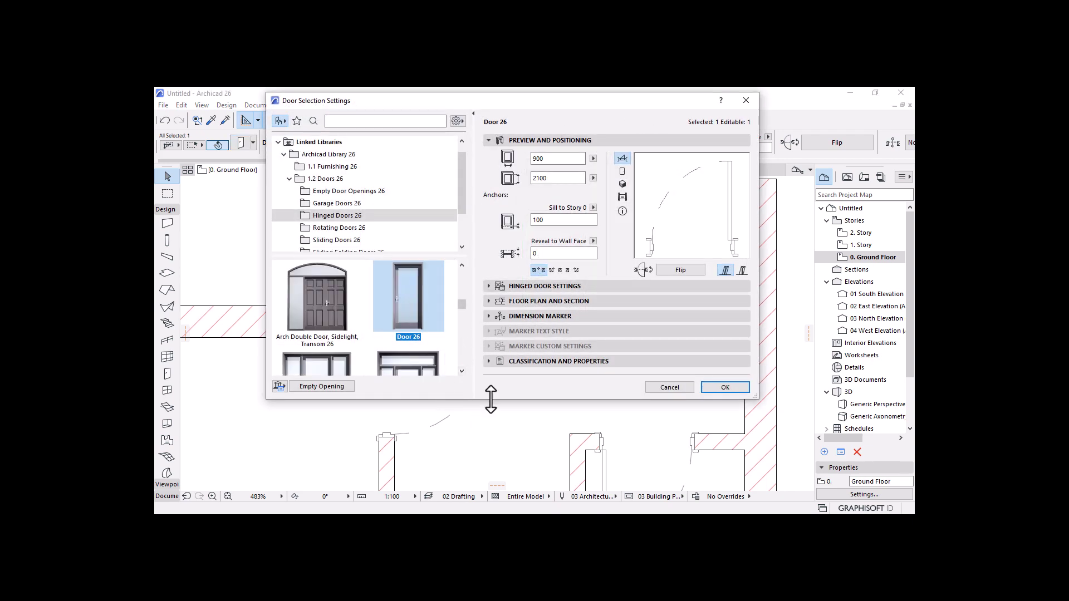
pyautogui.moveTo(491, 399); pyautogui.dragTo(508, 478)
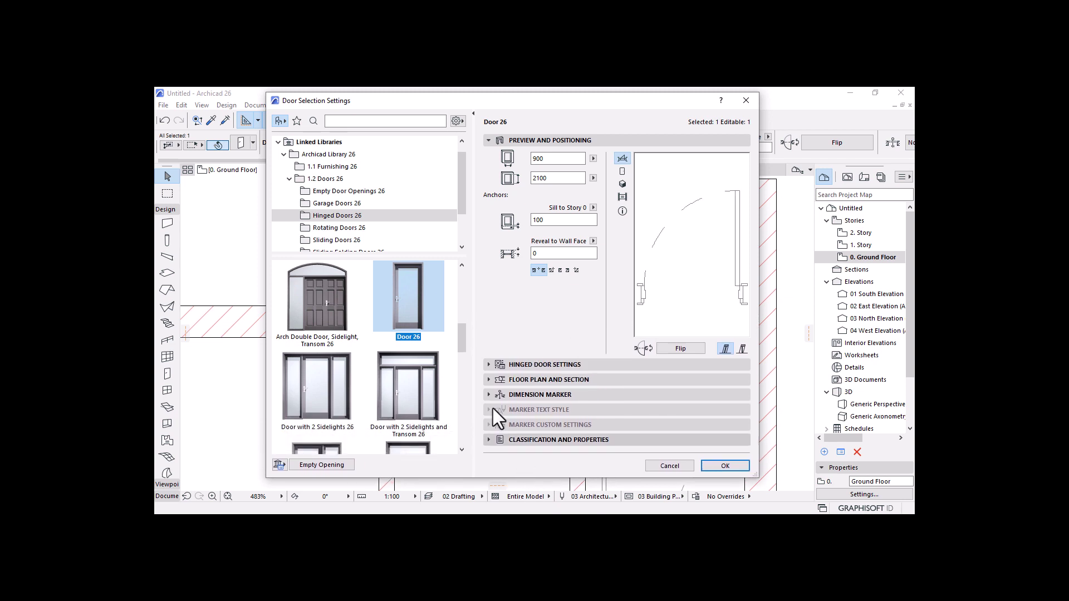
pyautogui.scroll(-2, 462, 334)
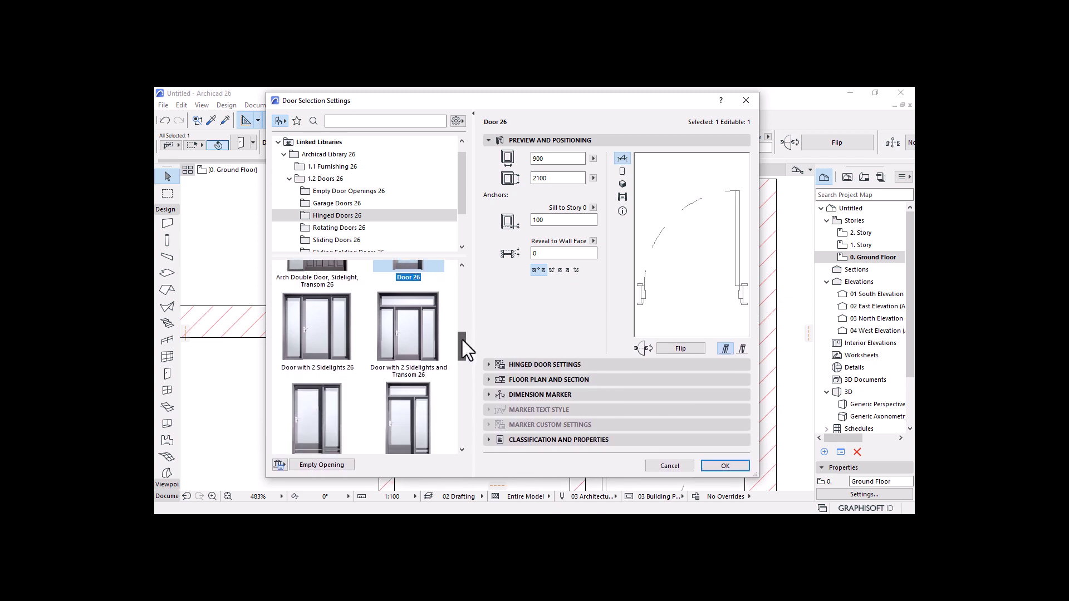
pyautogui.click(323, 316)
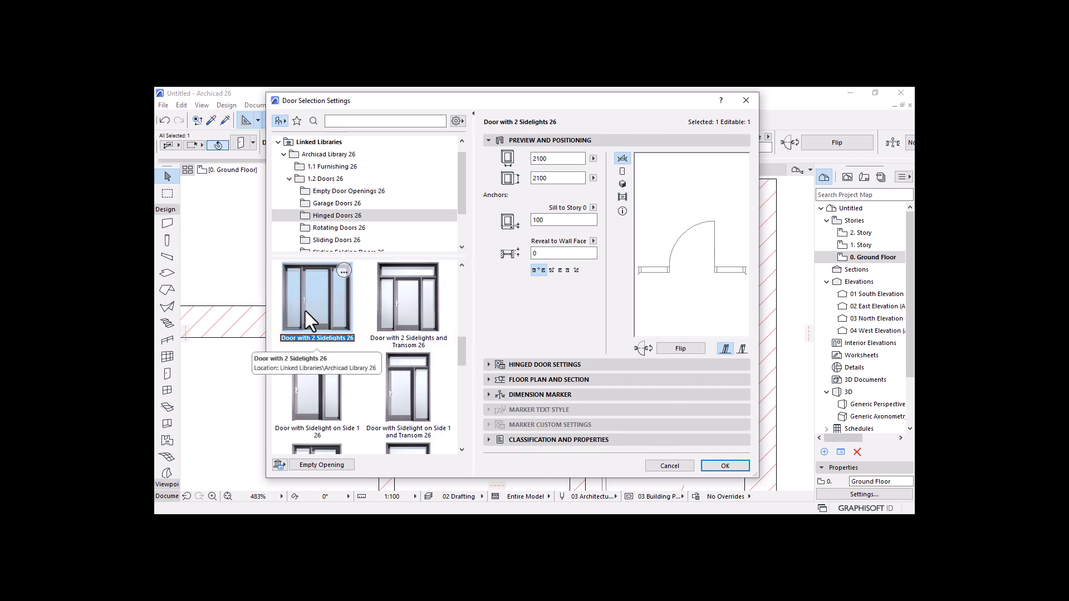
pyautogui.click(671, 466)
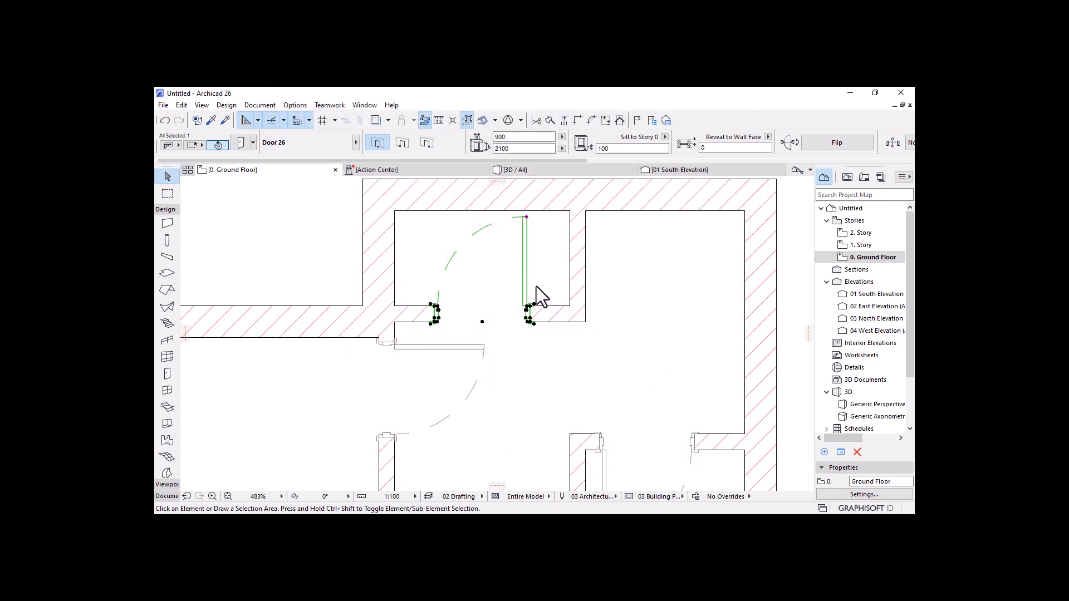
# Step: Pick up the parameters of the selected door in the small top room
pyautogui.keyDown('alt'); pyautogui.click(527, 219); pyautogui.keyUp('alt')
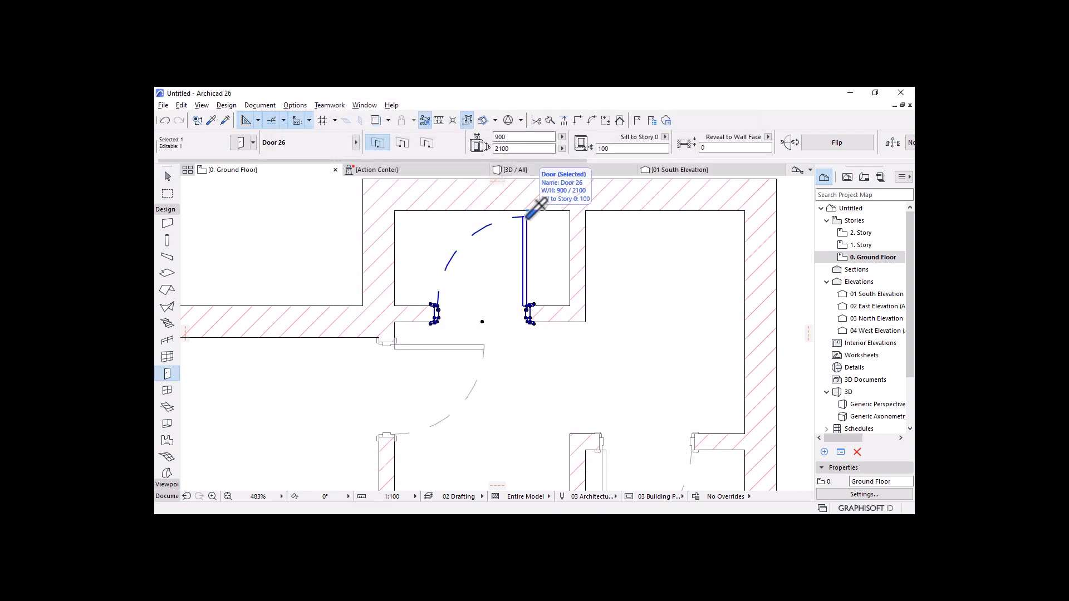
pyautogui.click(212, 123)
pyautogui.click(526, 217)
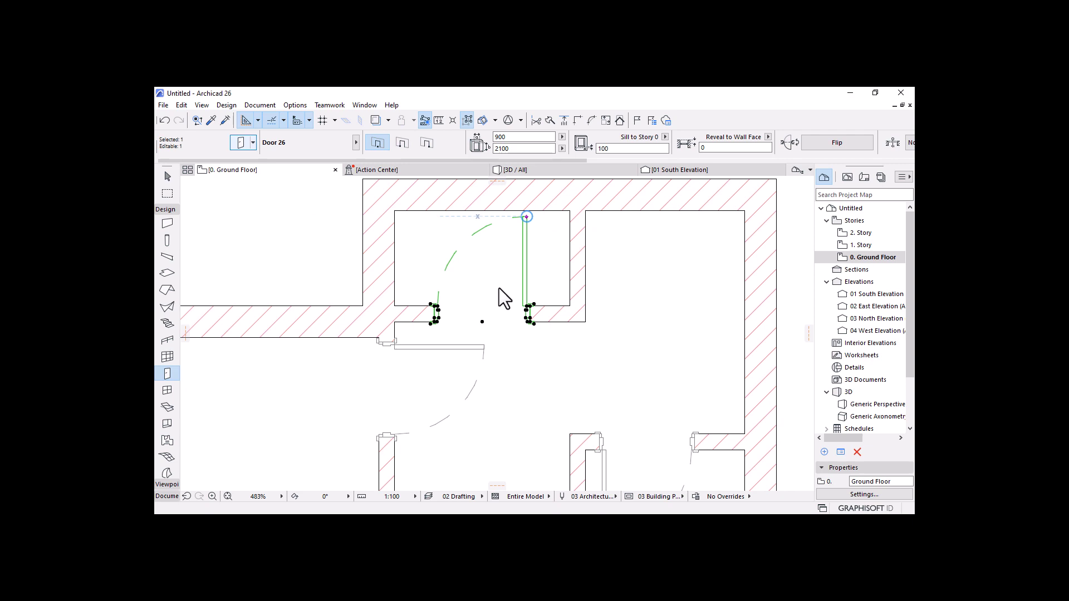
# Step: Change the small top room's door to Door with 2 Sidelights 26 with a width of 1650, apply it and deselect the door
pyautogui.hotkey('ctrl', 't')
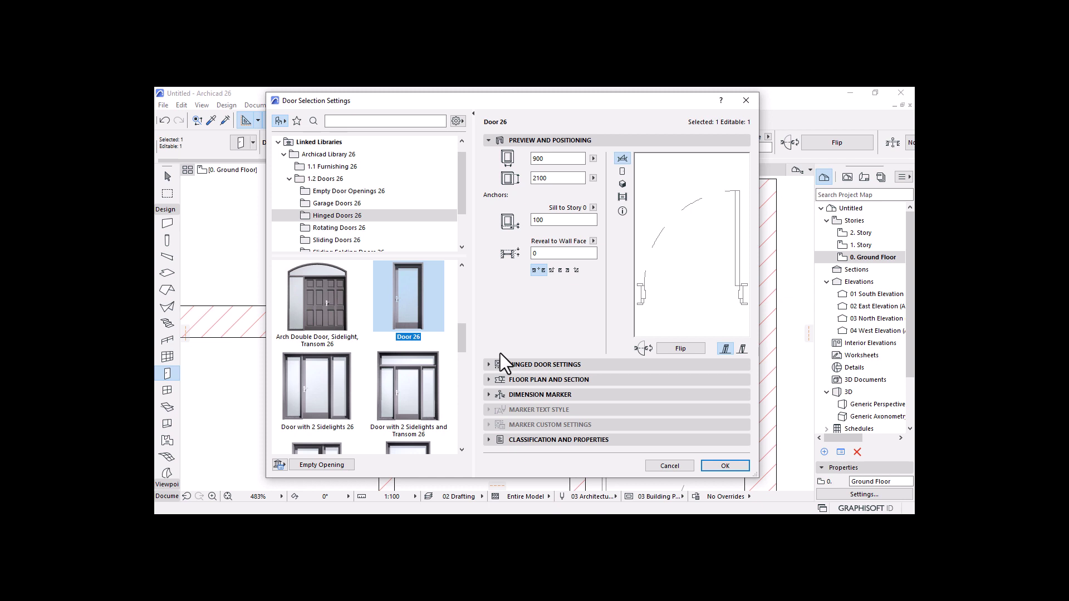
pyautogui.click(319, 392)
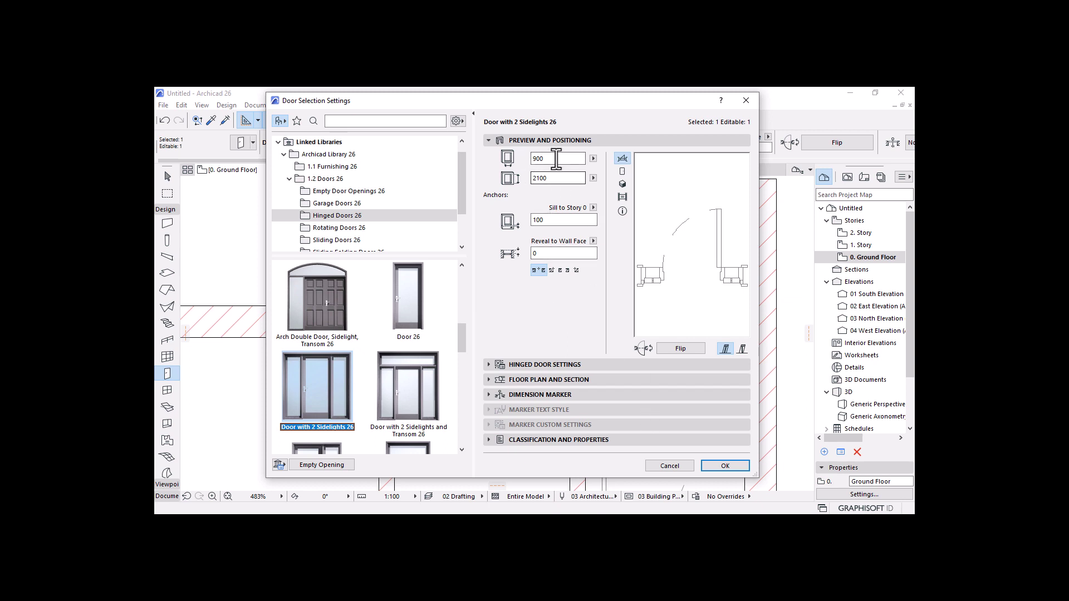
pyautogui.moveTo(556, 160); pyautogui.dragTo(505, 160)
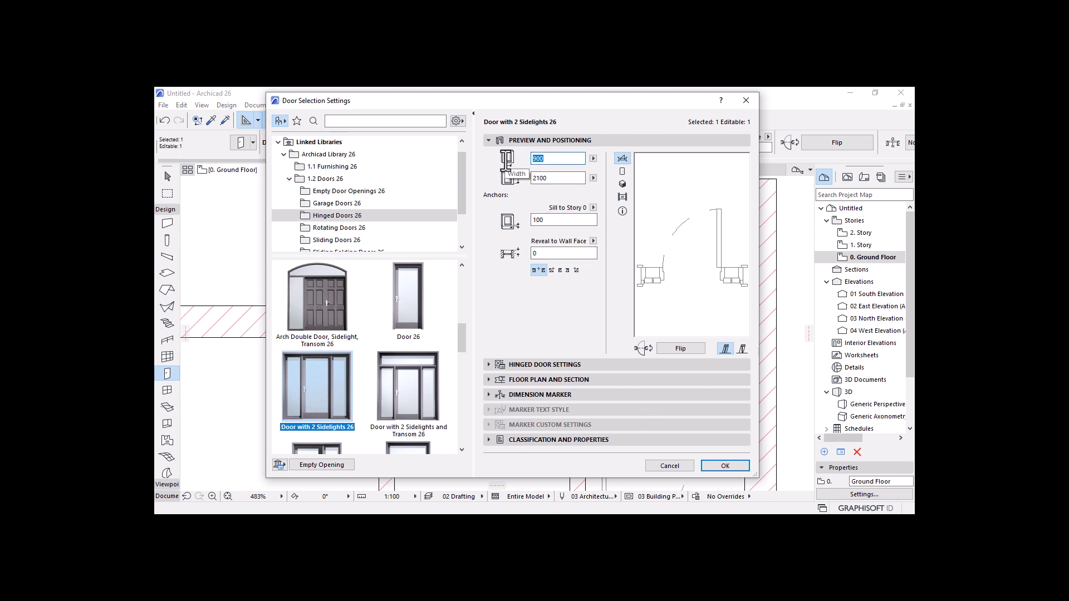
pyautogui.write('1650')
pyautogui.click(550, 179)
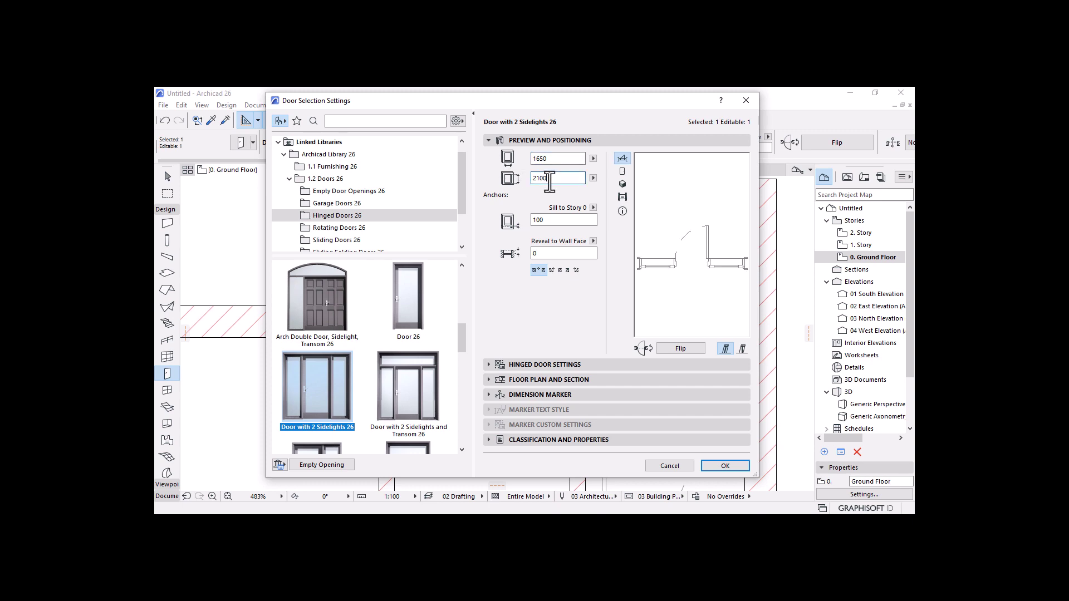
pyautogui.click(727, 467)
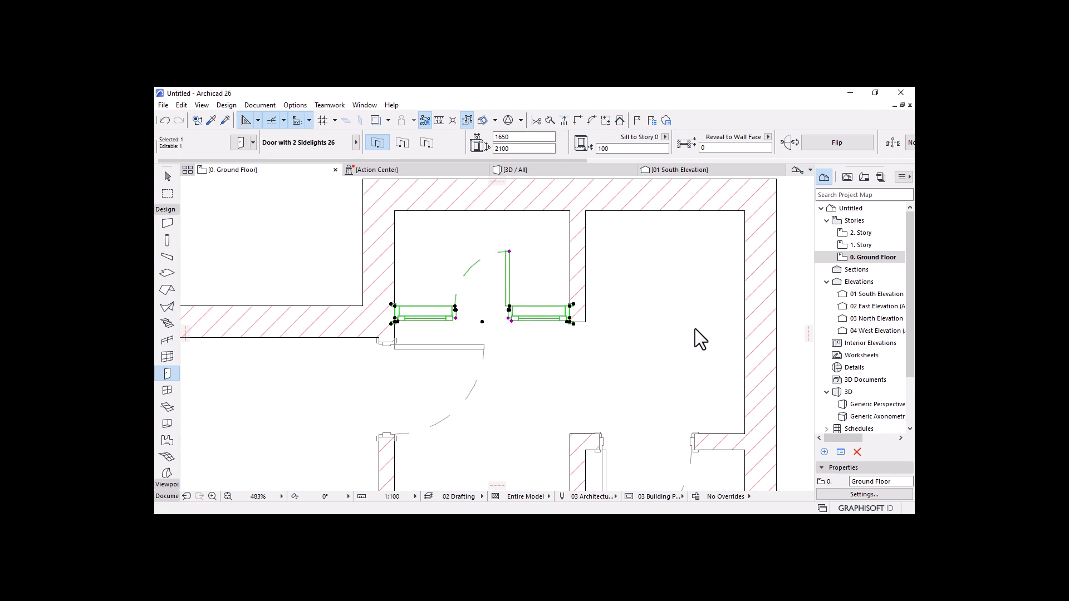
pyautogui.scroll(4, 545, 312)
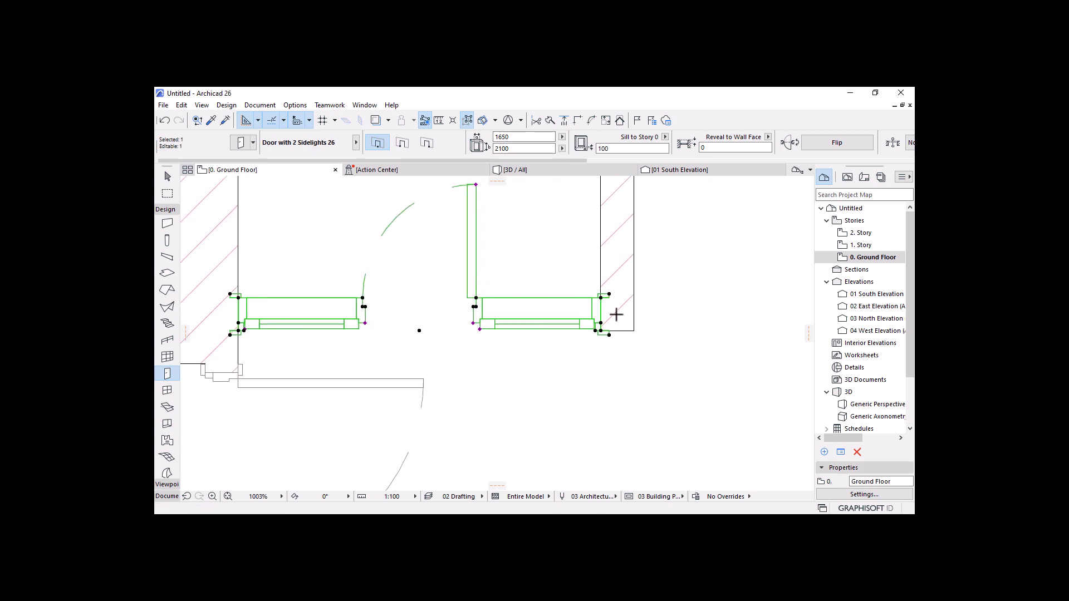
pyautogui.scroll(-2, 616, 315)
pyautogui.press('Escape')
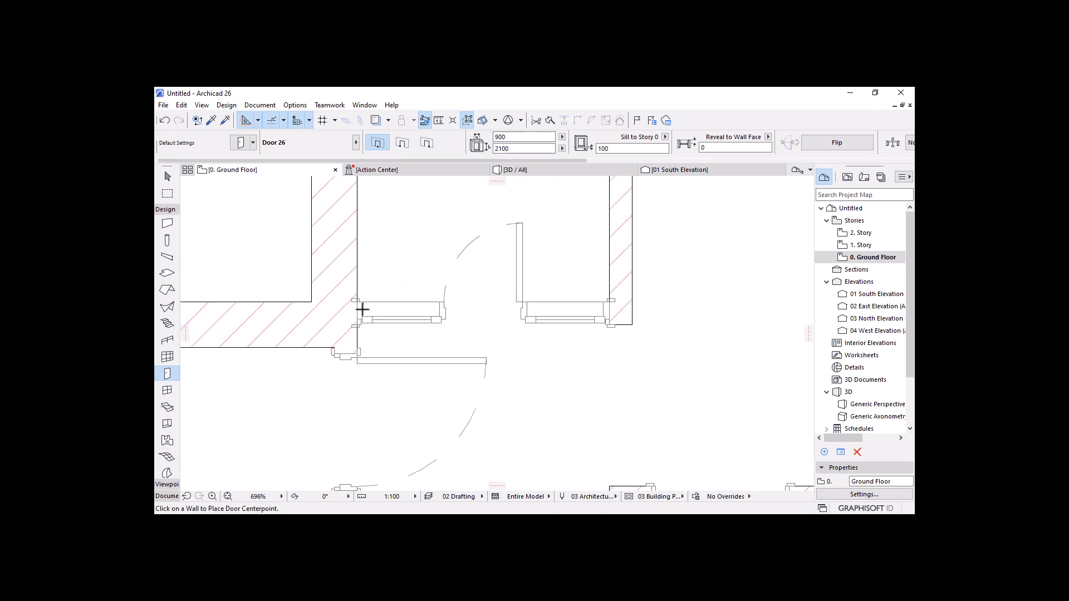
pyautogui.scroll(-6, 516, 332)
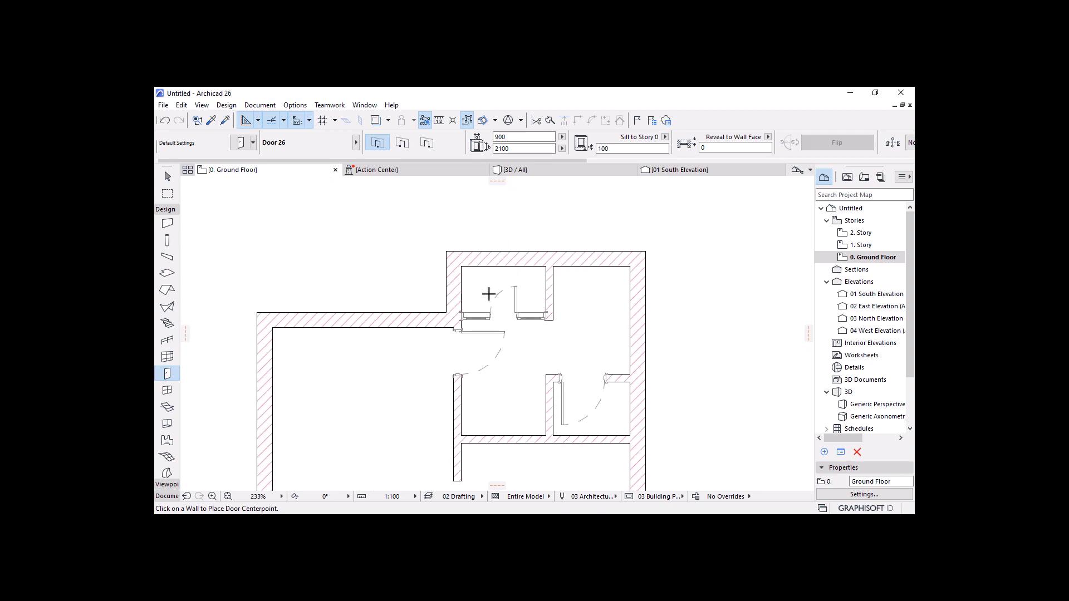
pyautogui.scroll(4, 489, 294)
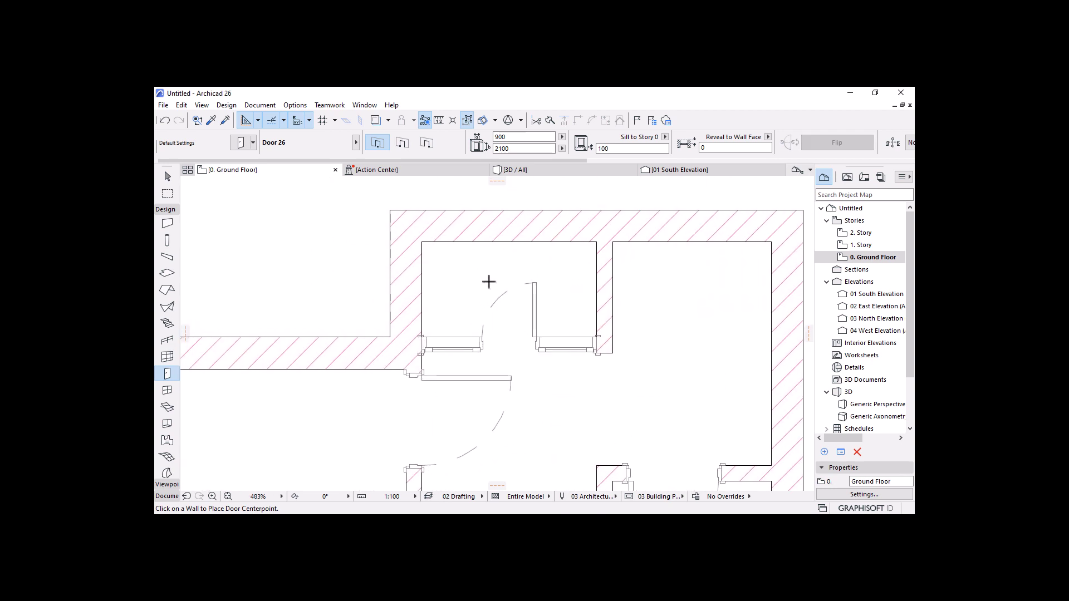
pyautogui.click(552, 243)
pyautogui.scroll(-7, 553, 241)
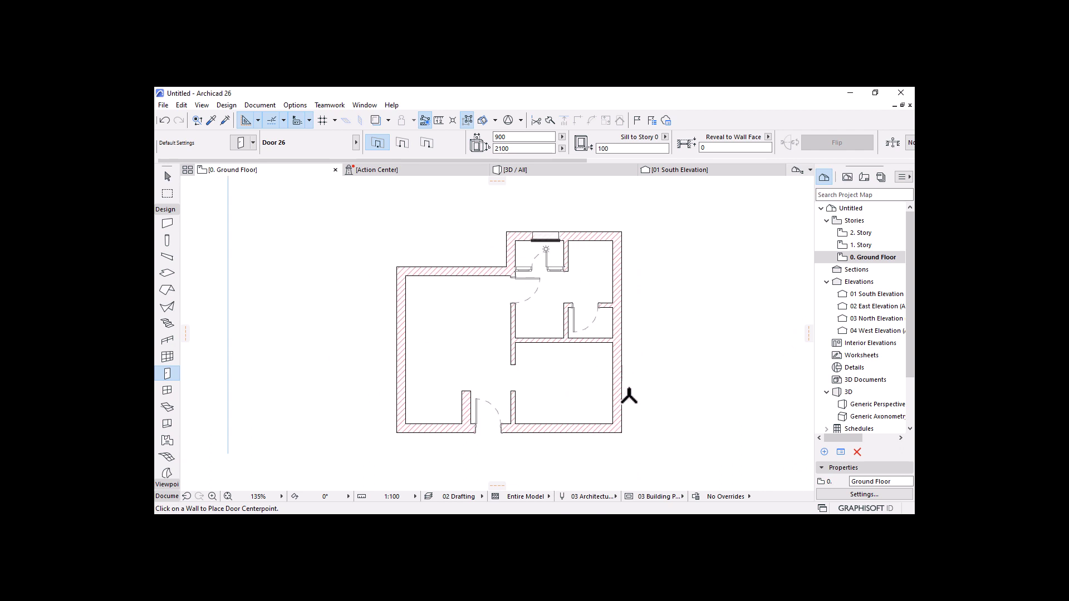
pyautogui.hotkey('ctrl', 'z')
pyautogui.scroll(1, 384, 397)
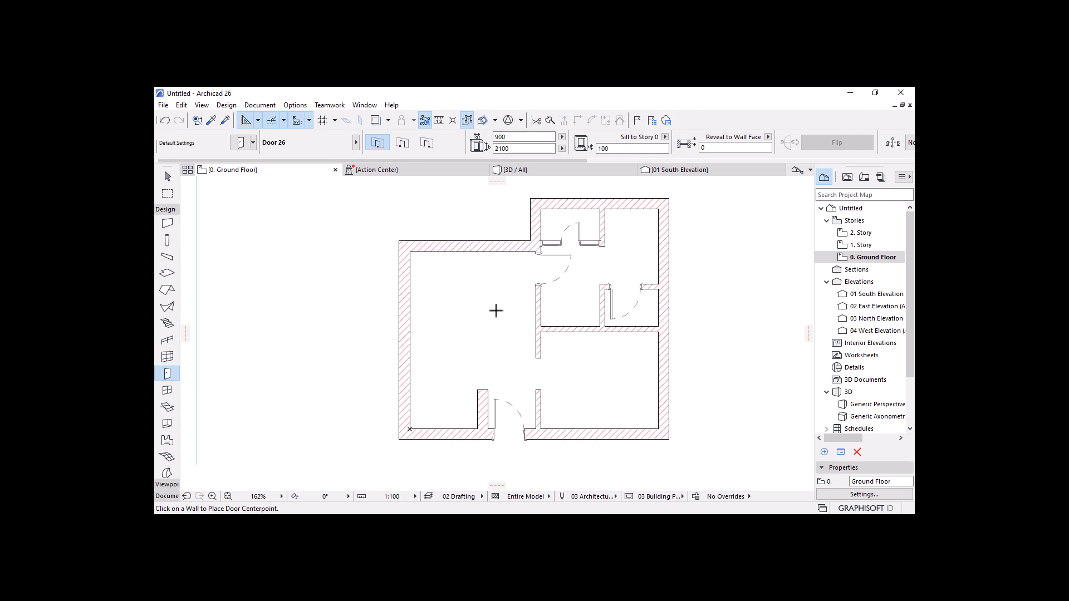
pyautogui.scroll(-2, 496, 311)
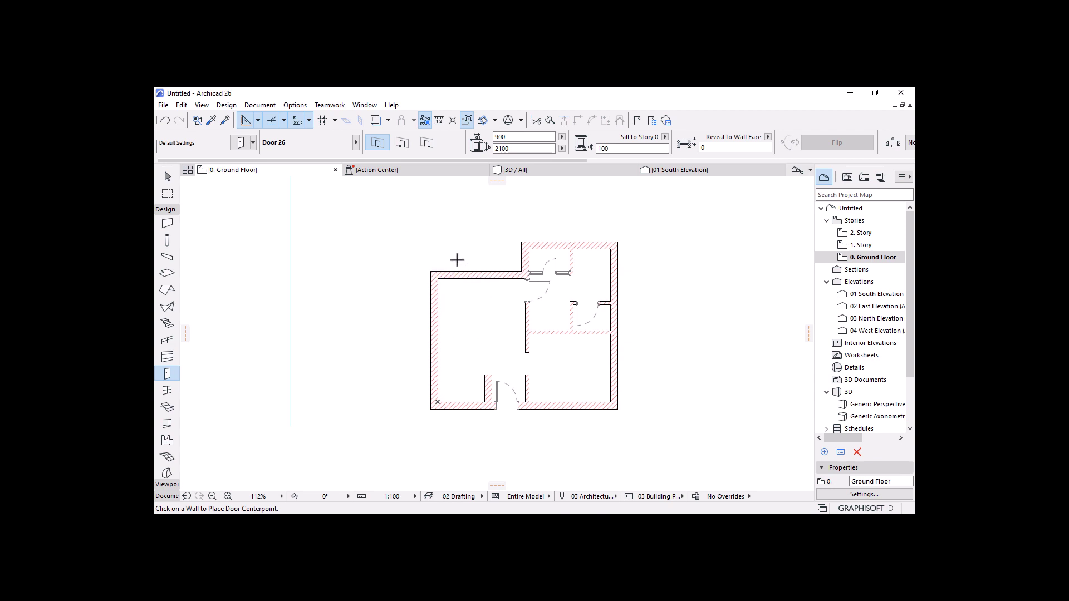
pyautogui.scroll(5, 503, 258)
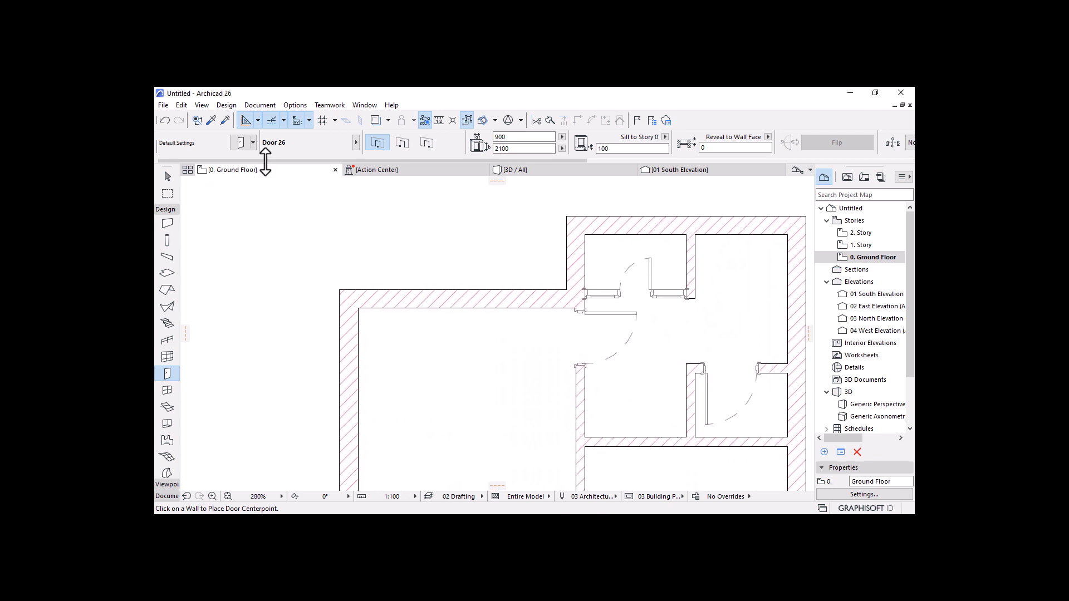
# Step: Place a Sliding Folding Multipanel Bifold Door 26 from the Sliding Folding Doors 26 library in the large room's upper exterior wall
pyautogui.click(239, 146)
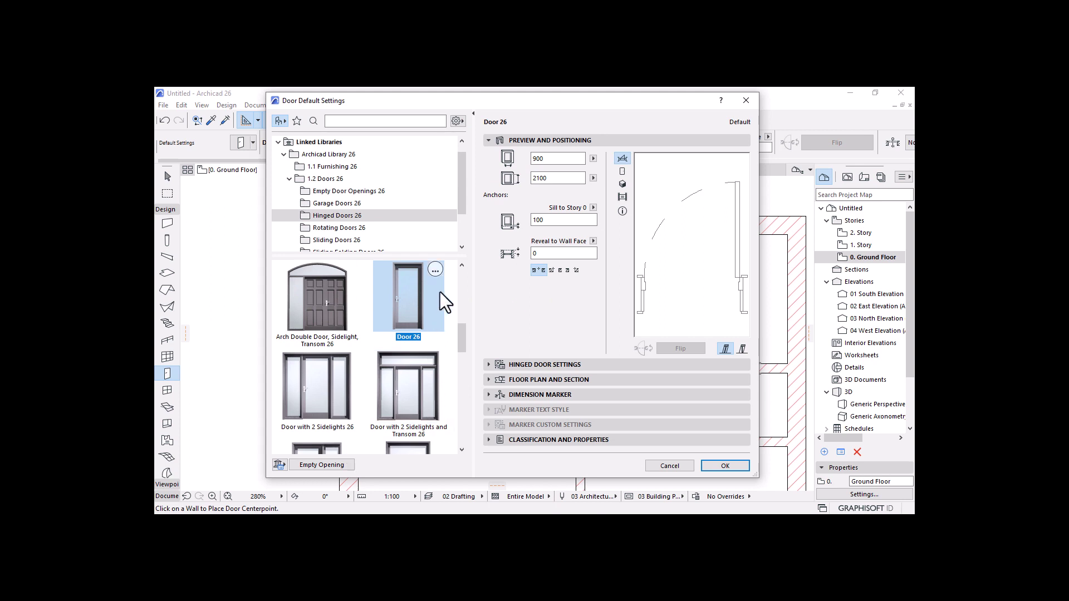
pyautogui.scroll(-1, 338, 217)
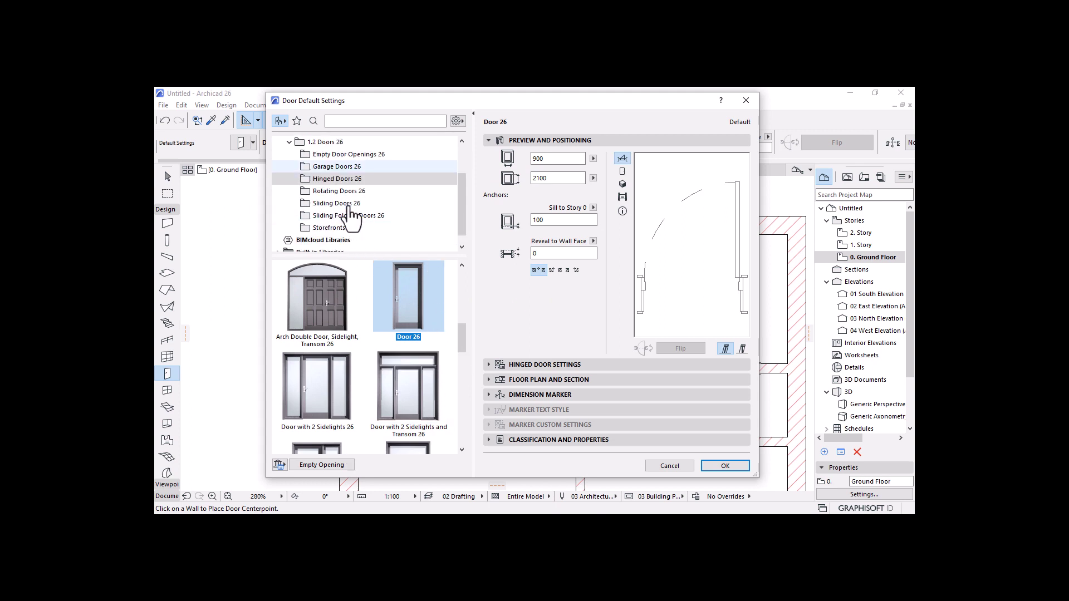
pyautogui.click(337, 181)
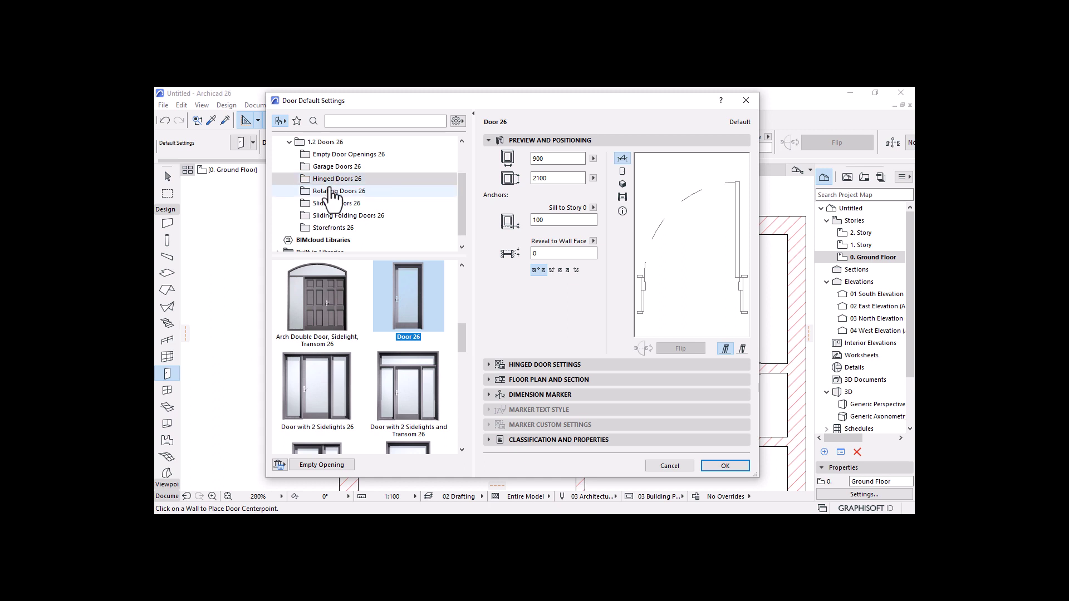
pyautogui.click(347, 216)
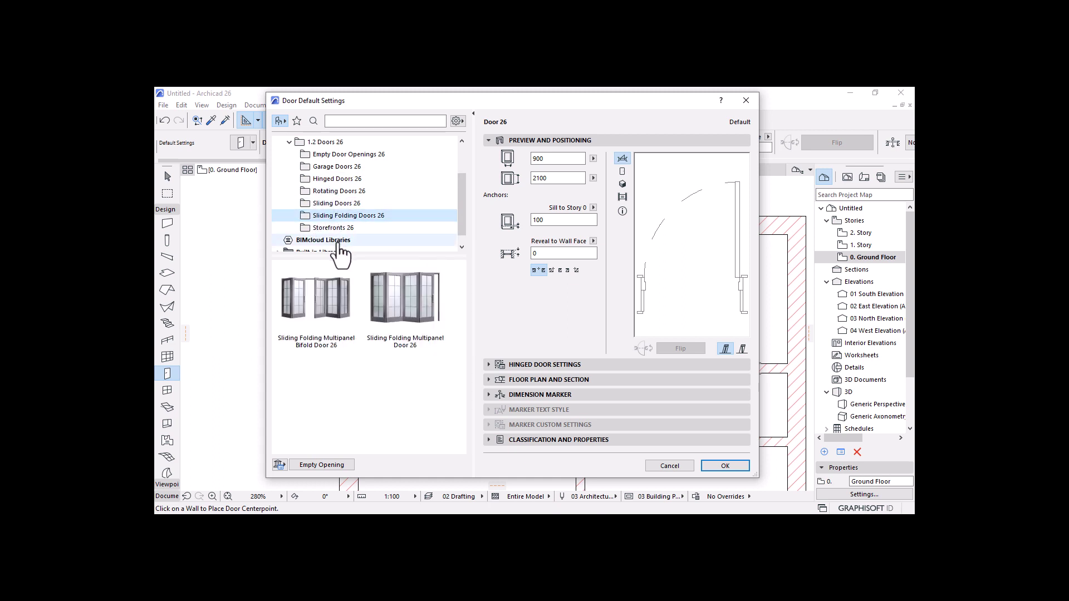
pyautogui.click(325, 305)
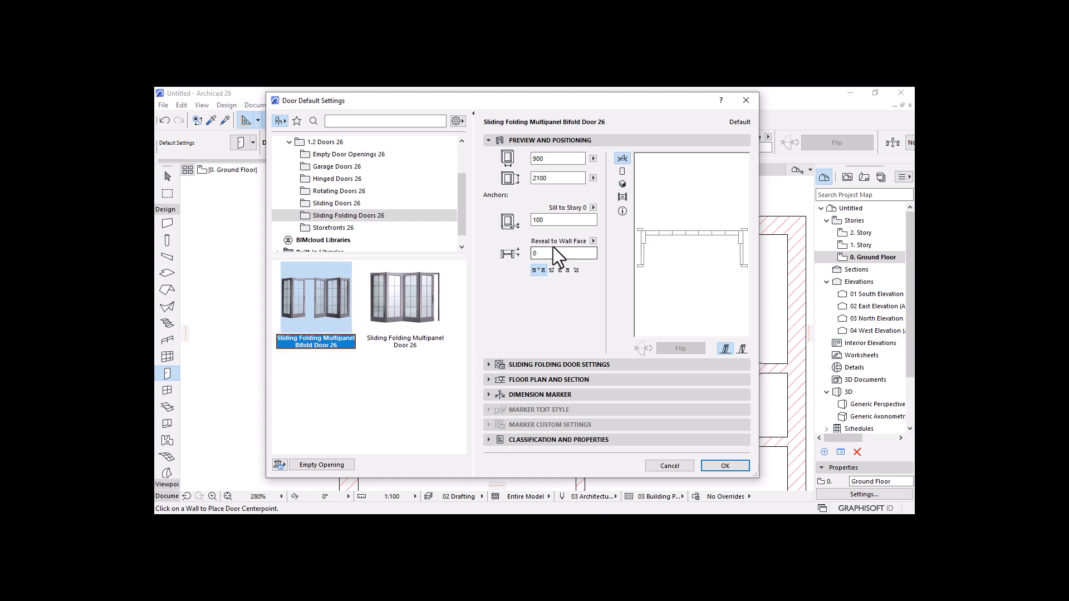
pyautogui.click(709, 466)
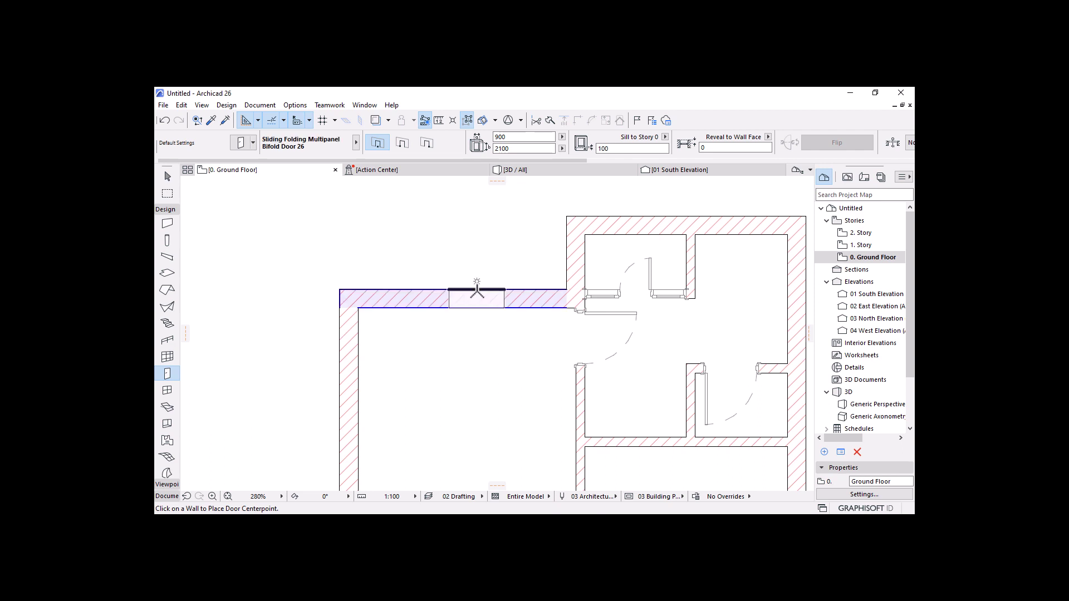
pyautogui.click(455, 291)
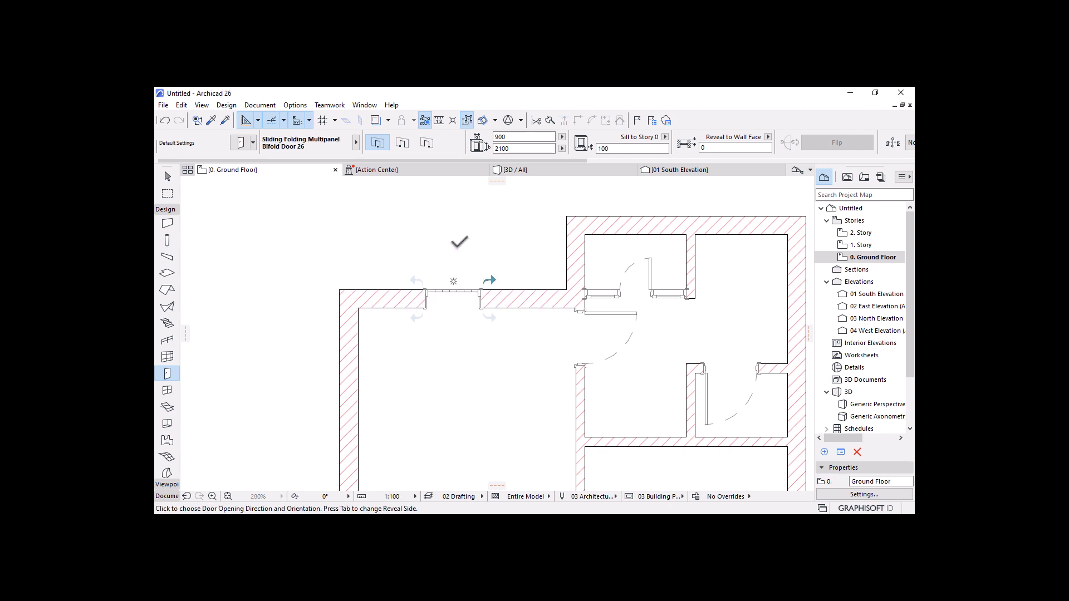
pyautogui.scroll(4, 434, 286)
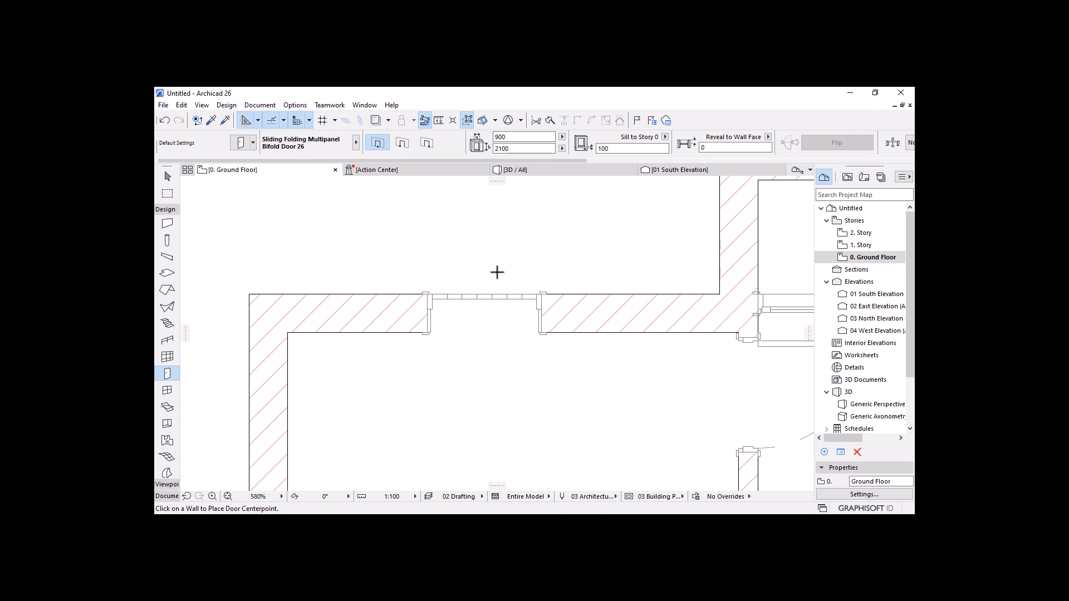
# Step: Stretch both ends of the bifold door towards the large room's side walls and set its width to 3200
pyautogui.click(168, 177)
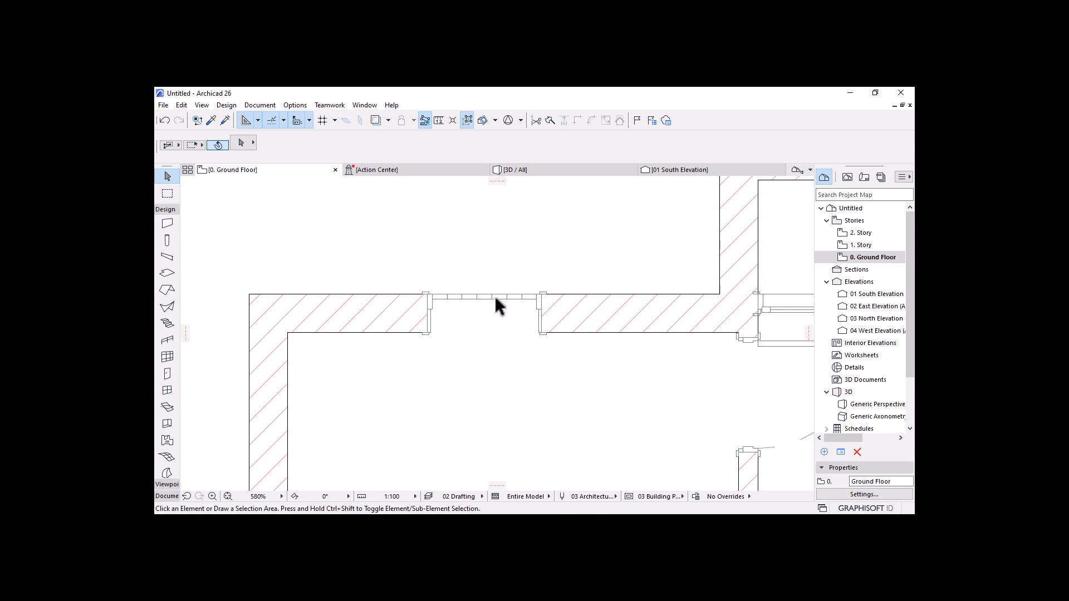
pyautogui.click(542, 293)
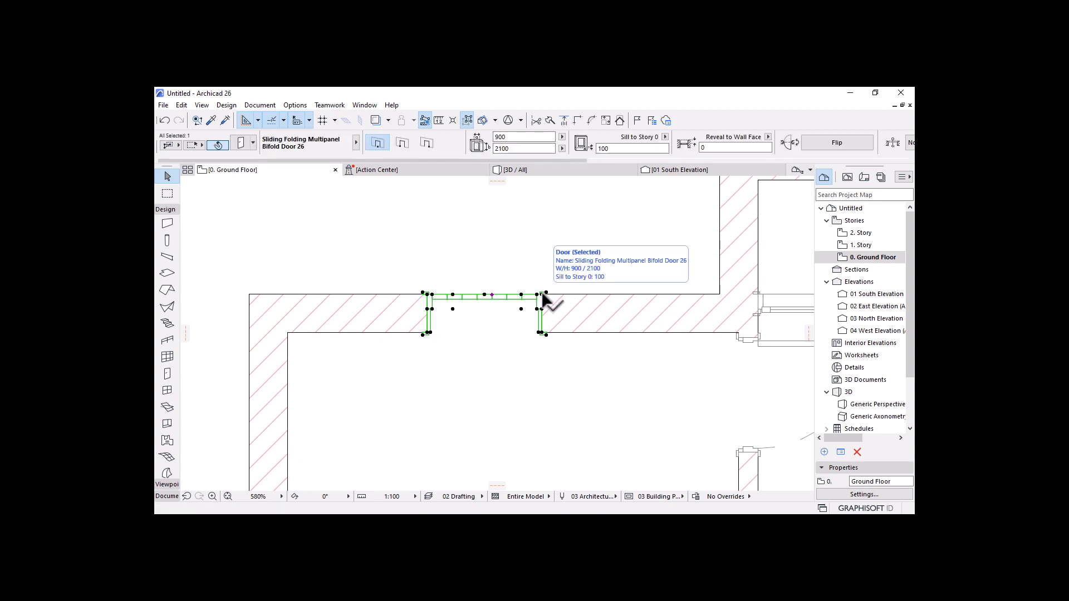
pyautogui.click(542, 294)
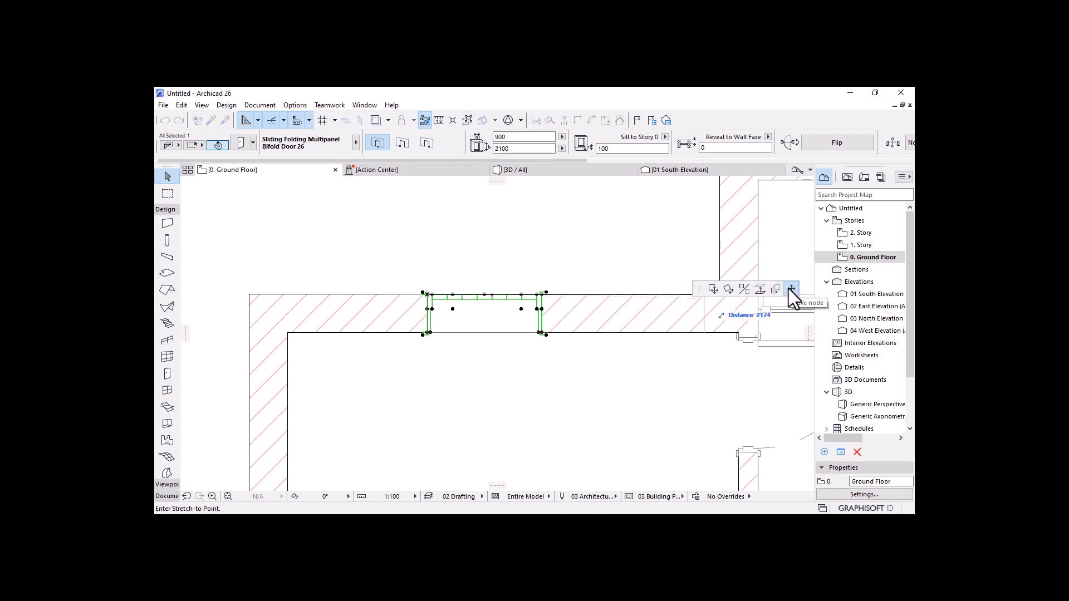
pyautogui.scroll(-2, 446, 287)
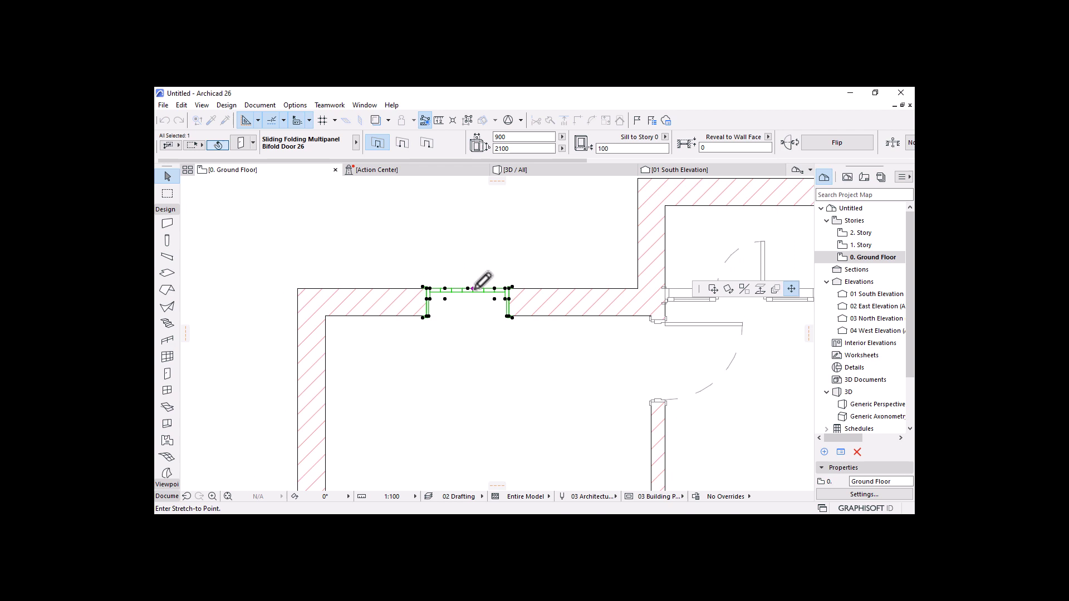
pyautogui.click(628, 286)
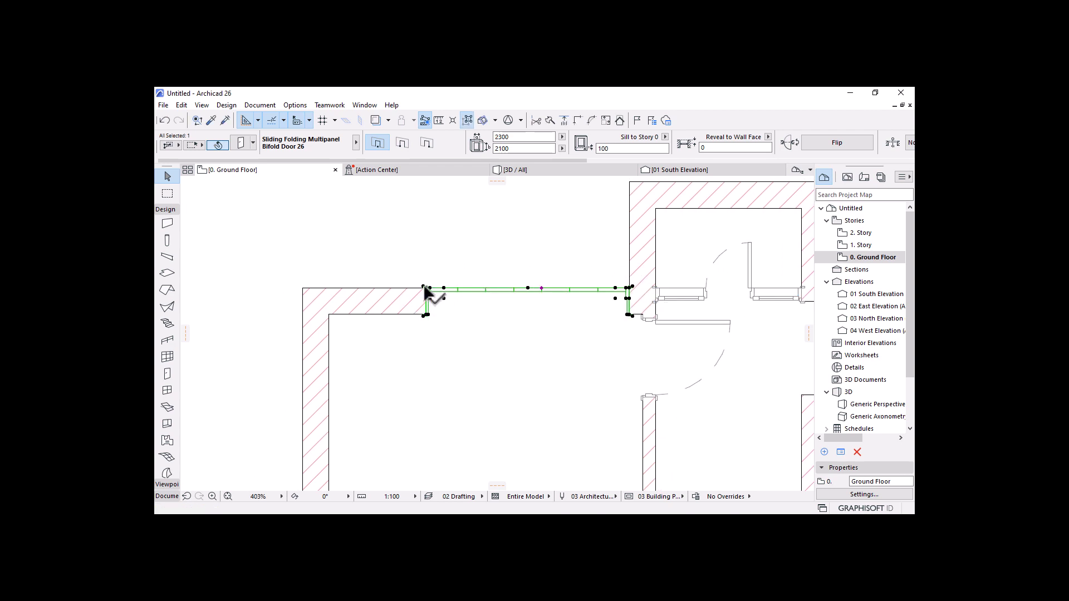
pyautogui.click(425, 288)
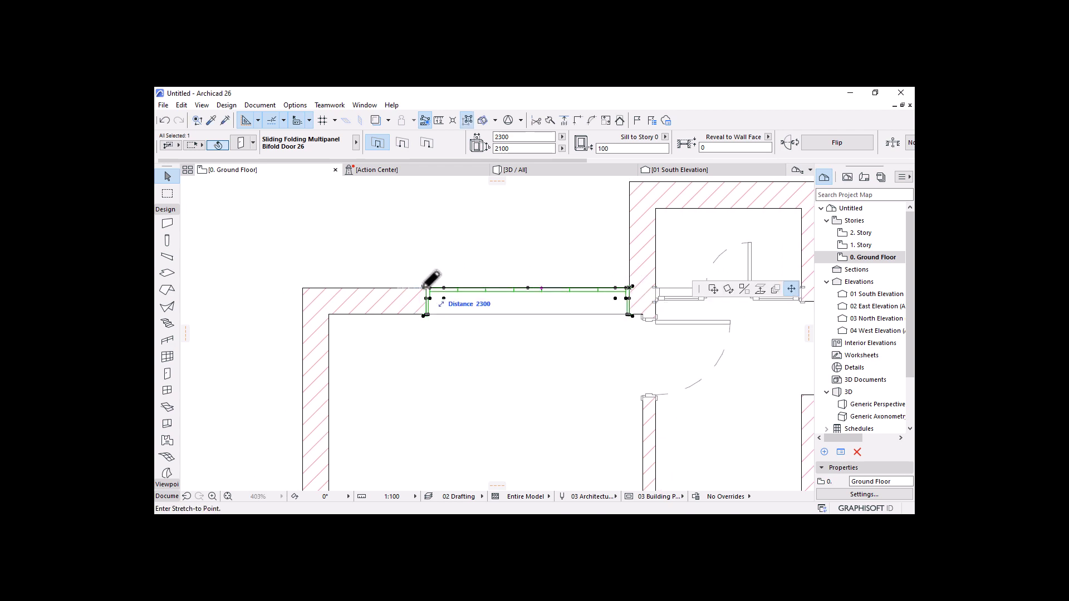
pyautogui.click(340, 289)
pyautogui.moveTo(519, 138); pyautogui.dragTo(480, 145)
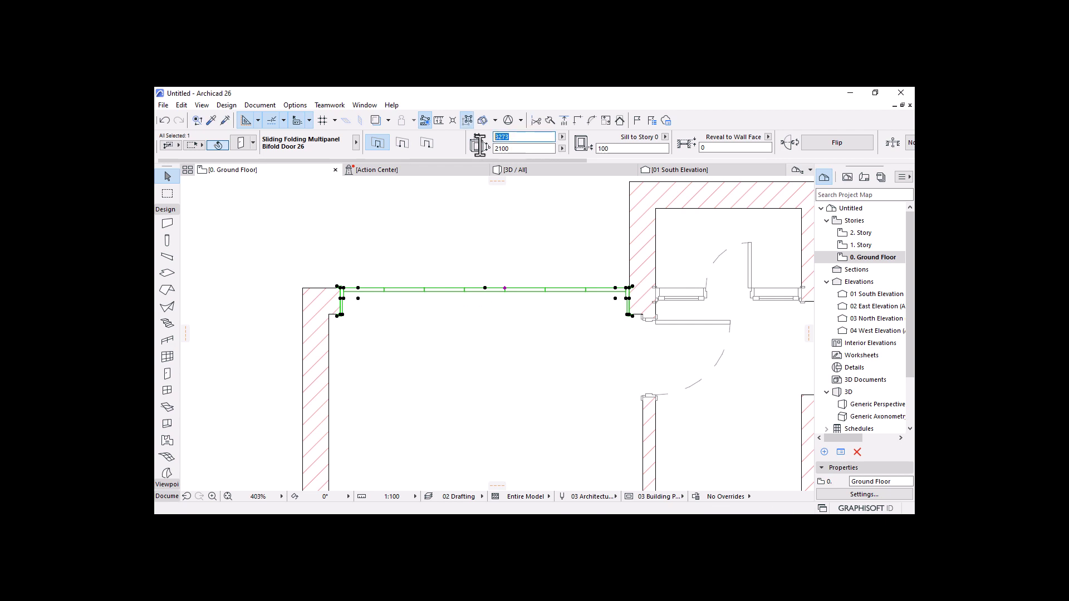
pyautogui.write('3200')
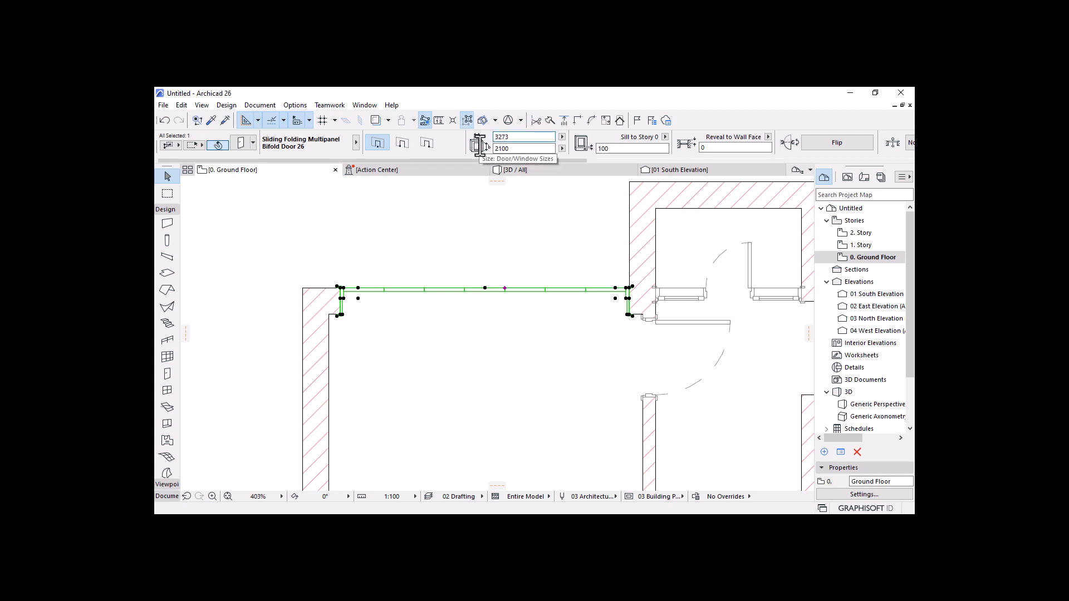
pyautogui.press('Return')
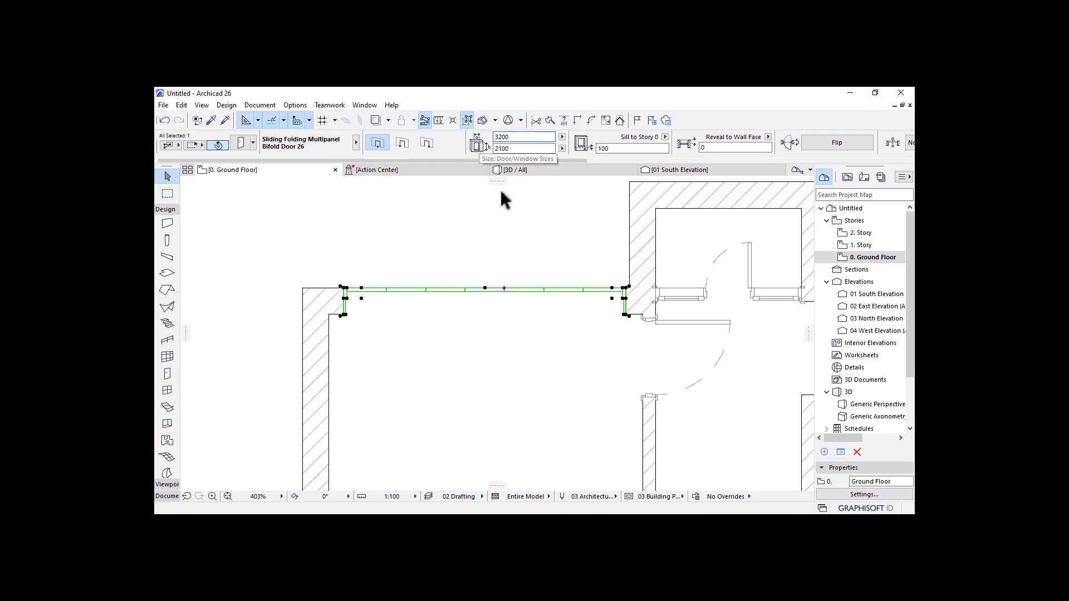
# Step: Show both sets of the bifold door's leaves partly folded open outward in plan, and deselect the door
pyautogui.click(504, 288)
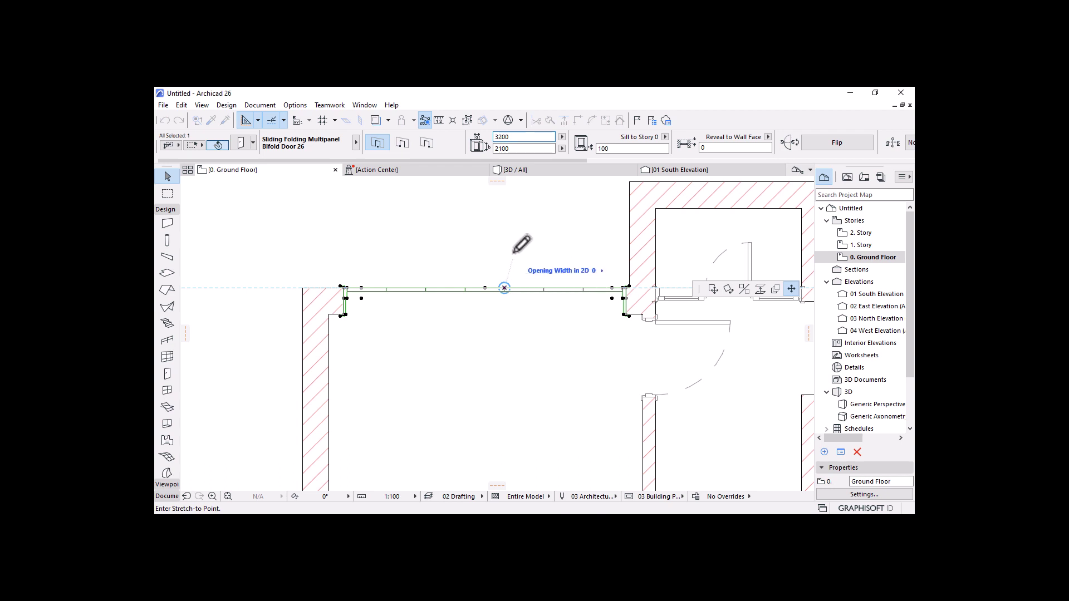
pyautogui.click(413, 295)
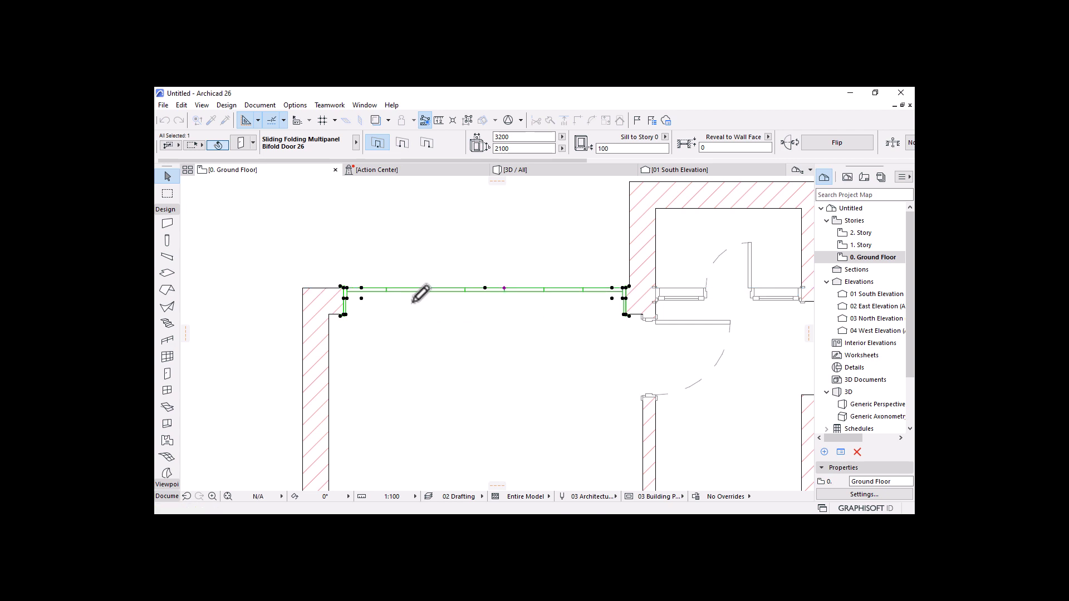
pyautogui.click(504, 287)
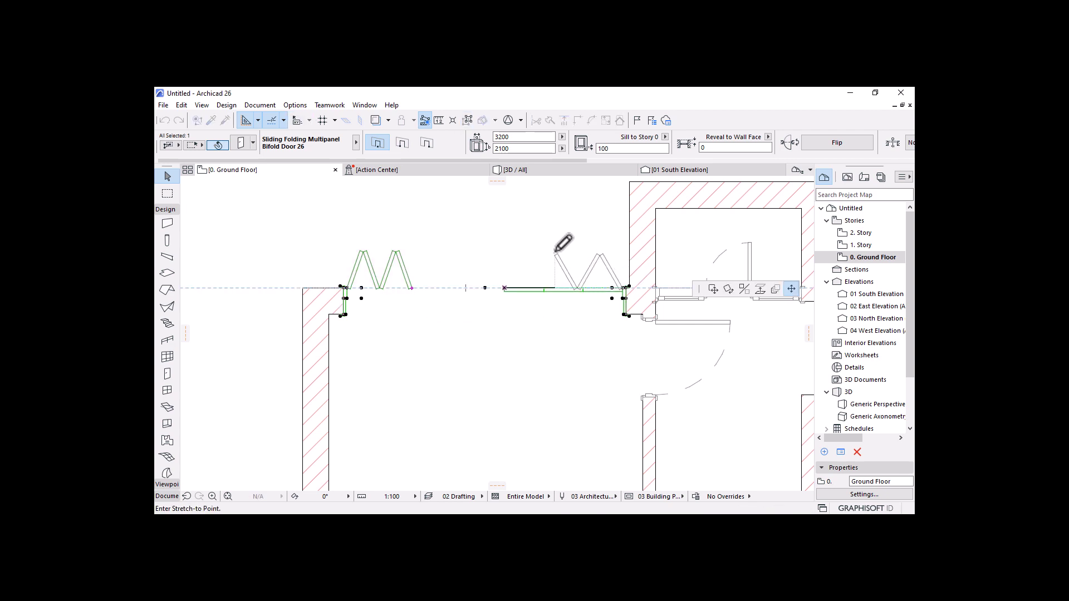
pyautogui.click(556, 252)
pyautogui.scroll(-3, 527, 222)
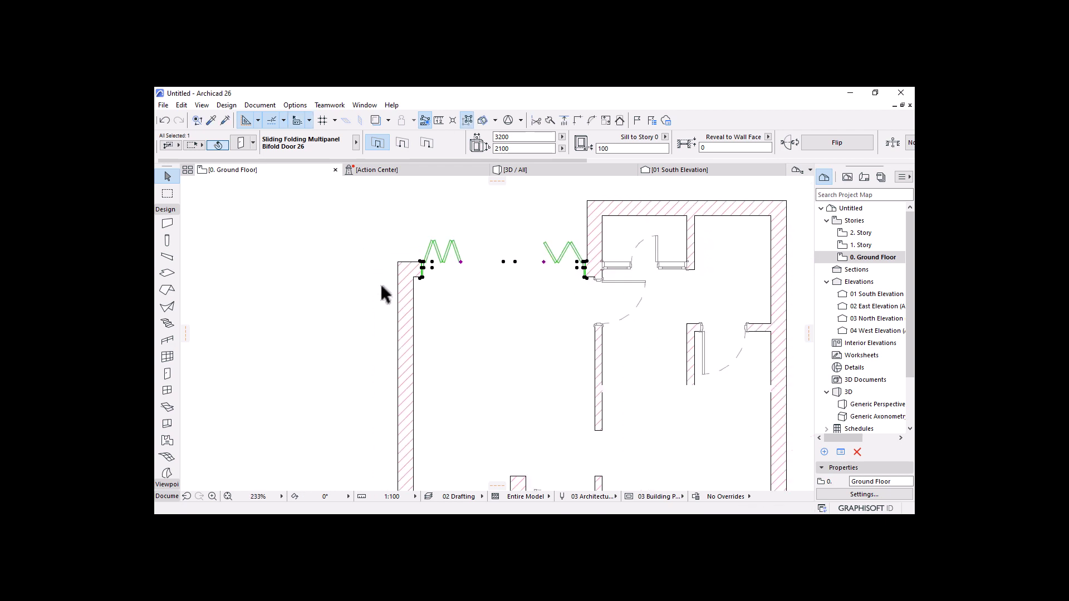
pyautogui.click(557, 306)
pyautogui.scroll(-2, 557, 306)
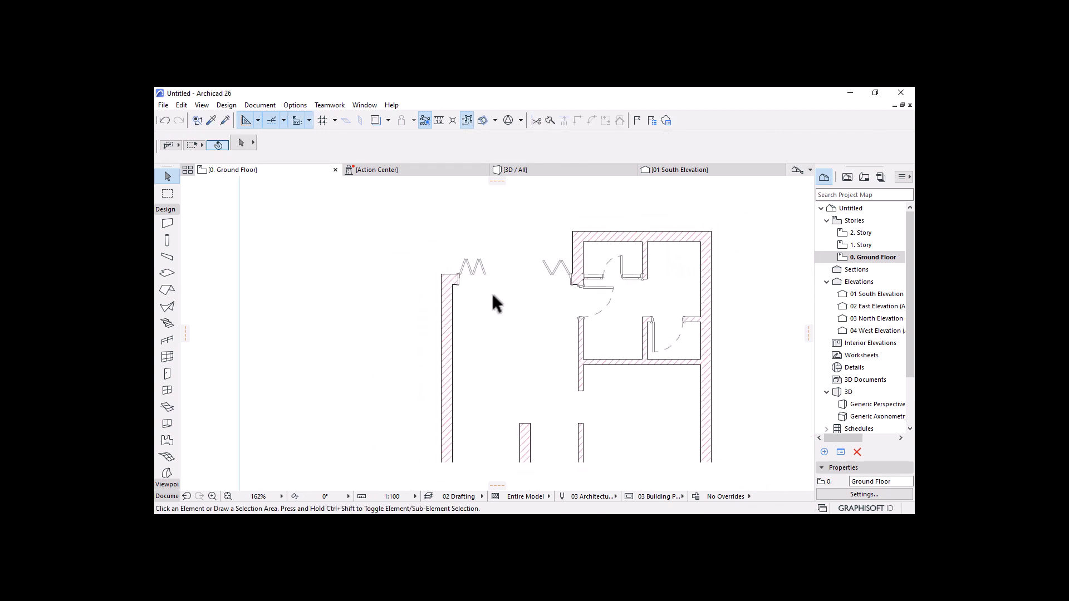
pyautogui.moveTo(482, 326); pyautogui.dragTo(480, 306, button='middle')
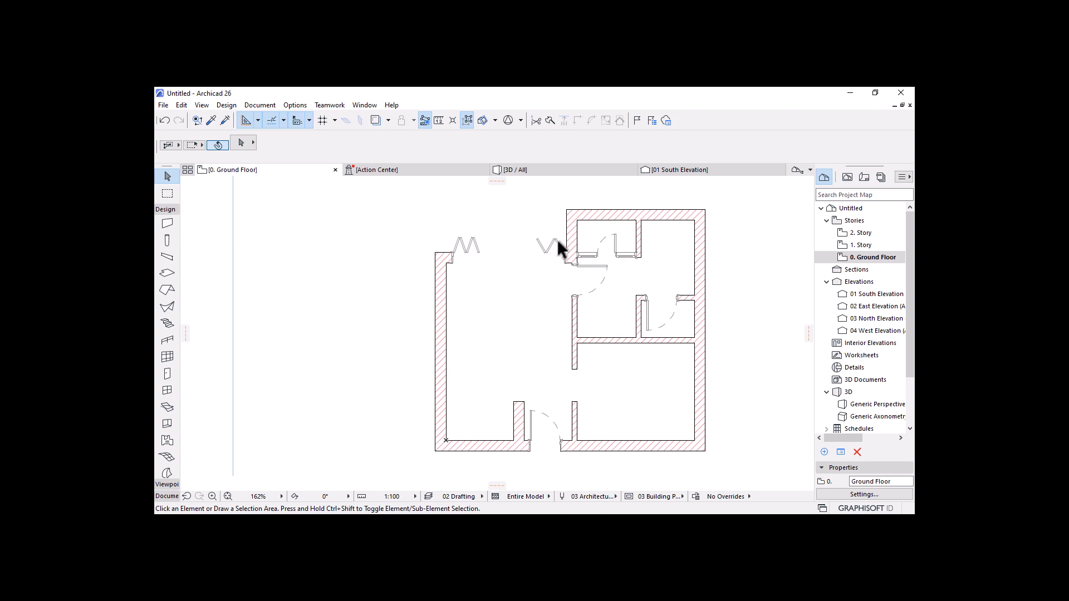
# Step: Set the bifold door's number of leaves to 3 on Side 1 and 2 on Side 2, apply it and deselect the door
pyautogui.scroll(5, 544, 219)
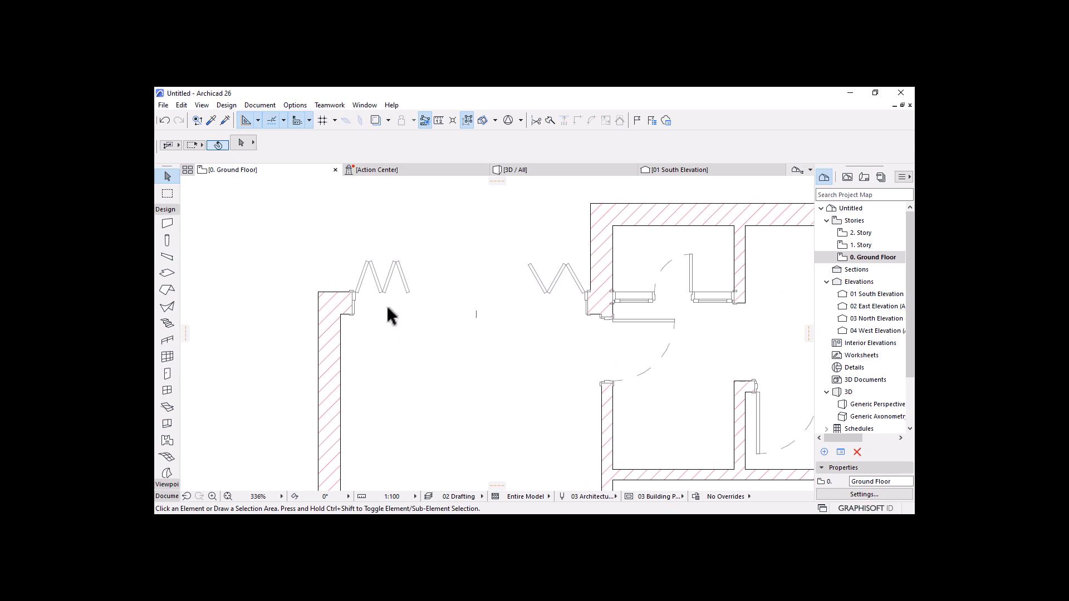
pyautogui.click(374, 285)
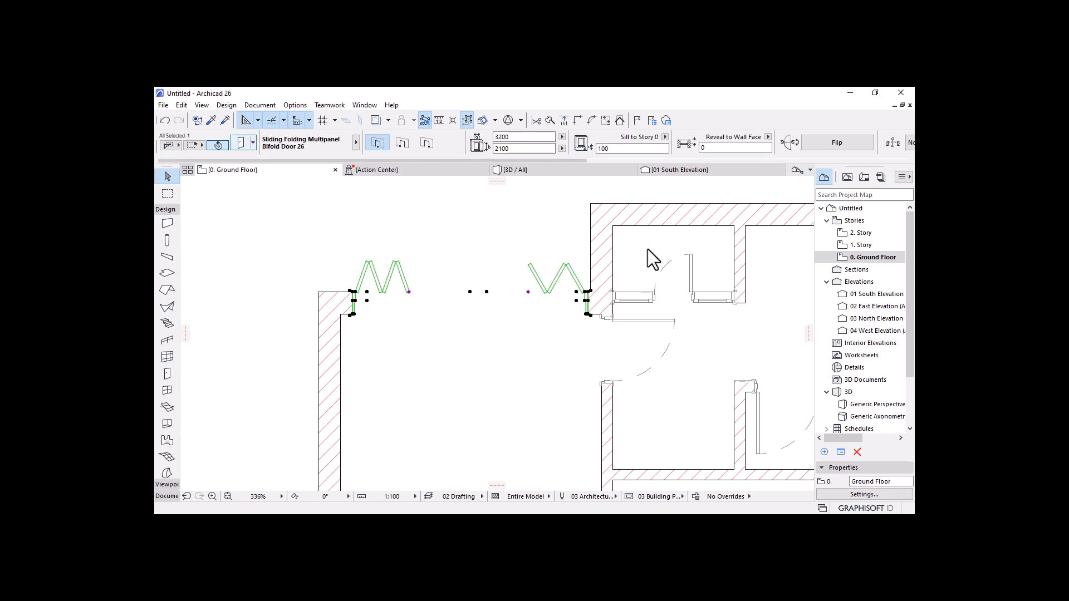
pyautogui.hotkey('ctrl', 't')
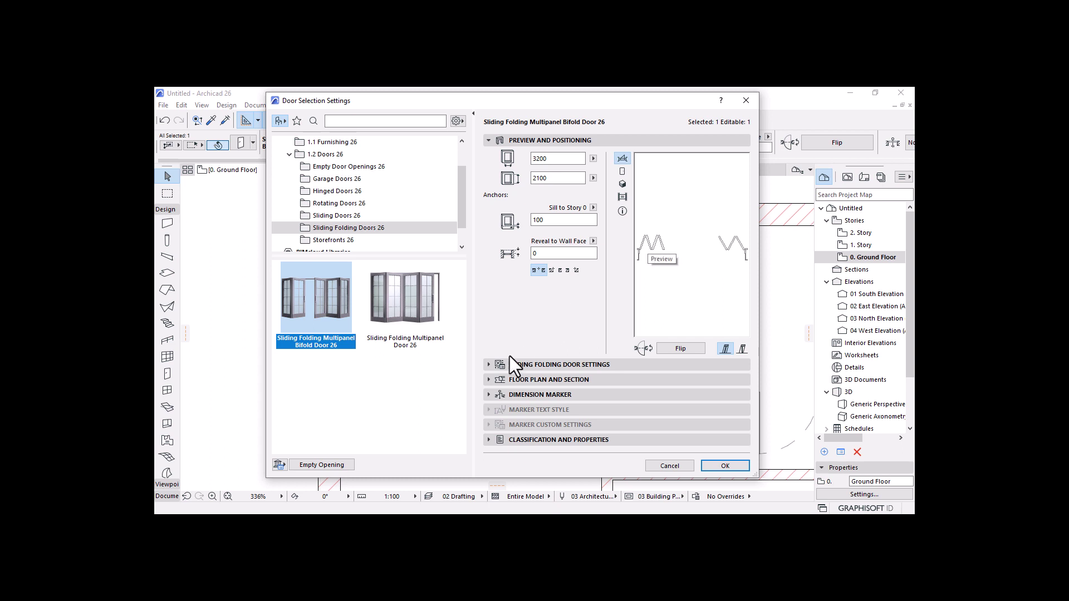
pyautogui.click(492, 366)
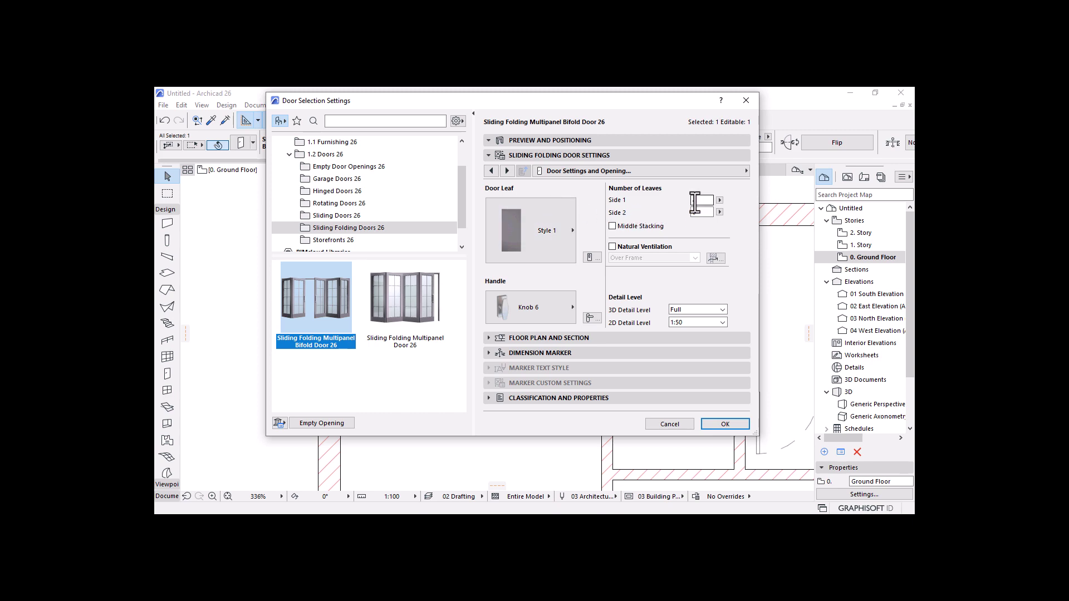
pyautogui.moveTo(657, 101); pyautogui.dragTo(643, 167)
pyautogui.doubleClick(695, 256)
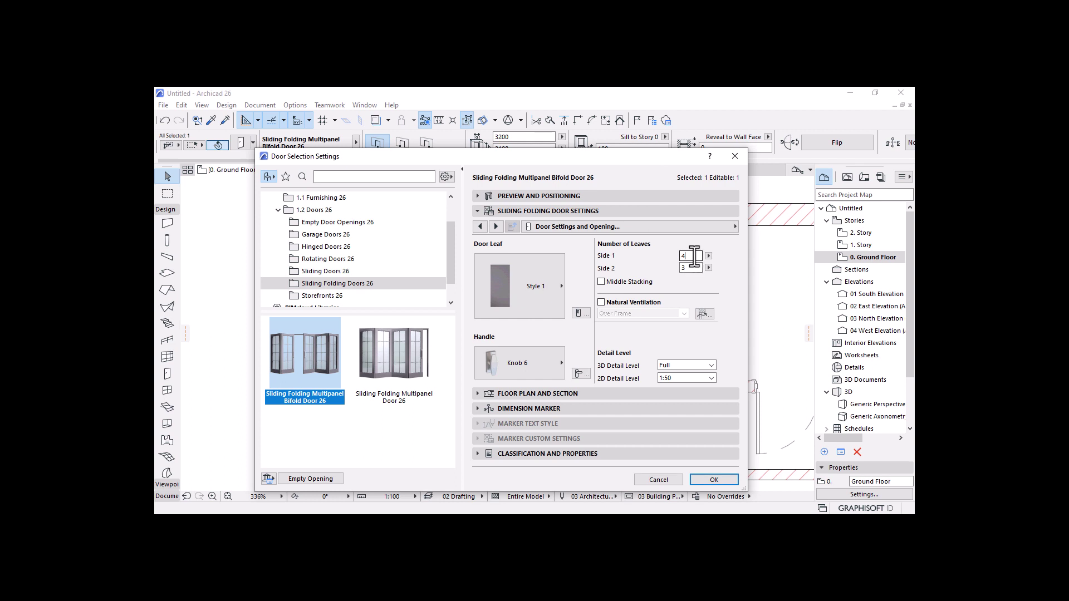
pyautogui.write('3')
pyautogui.press('Tab')
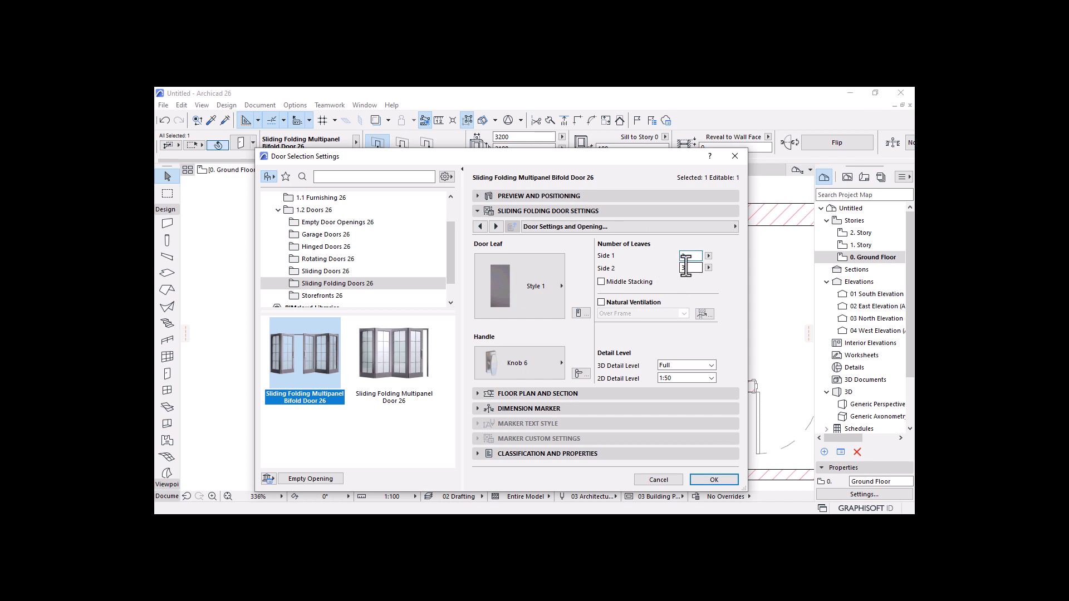
pyautogui.write('2')
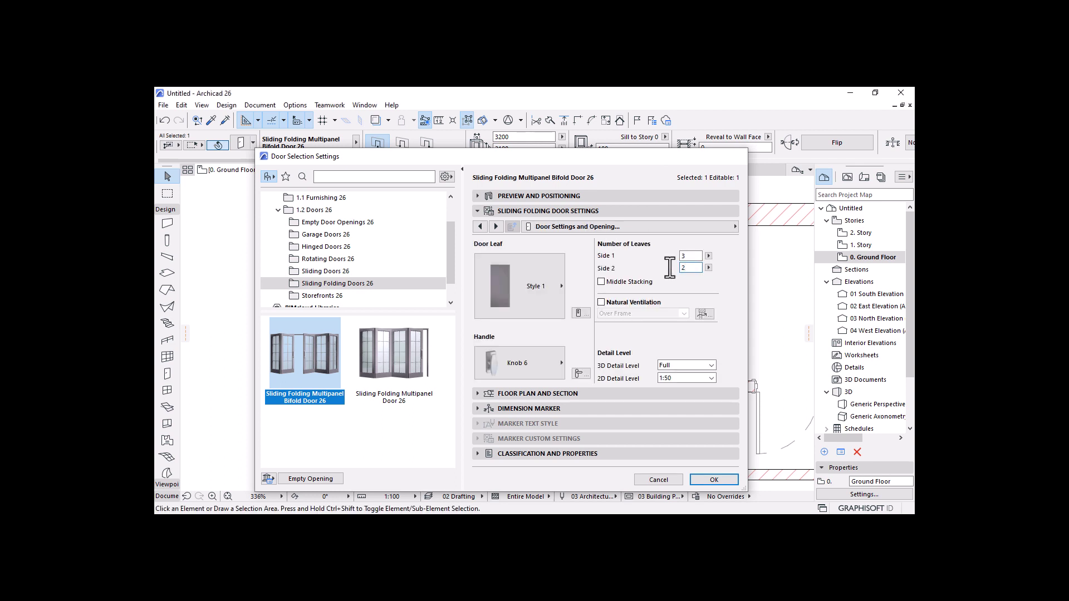
pyautogui.press('Return')
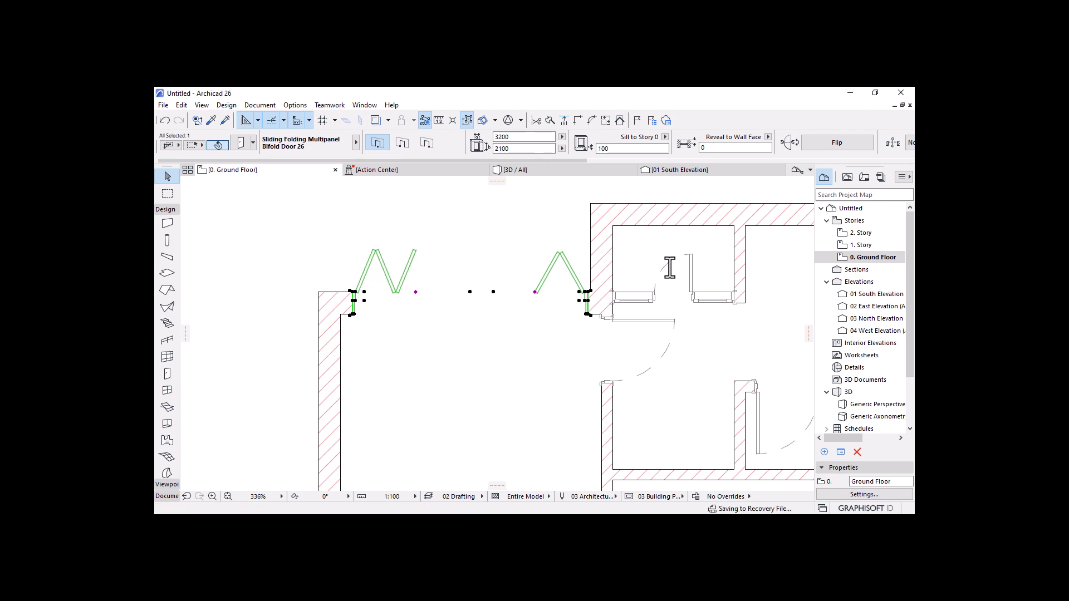
pyautogui.click(559, 295)
pyautogui.scroll(-6, 509, 269)
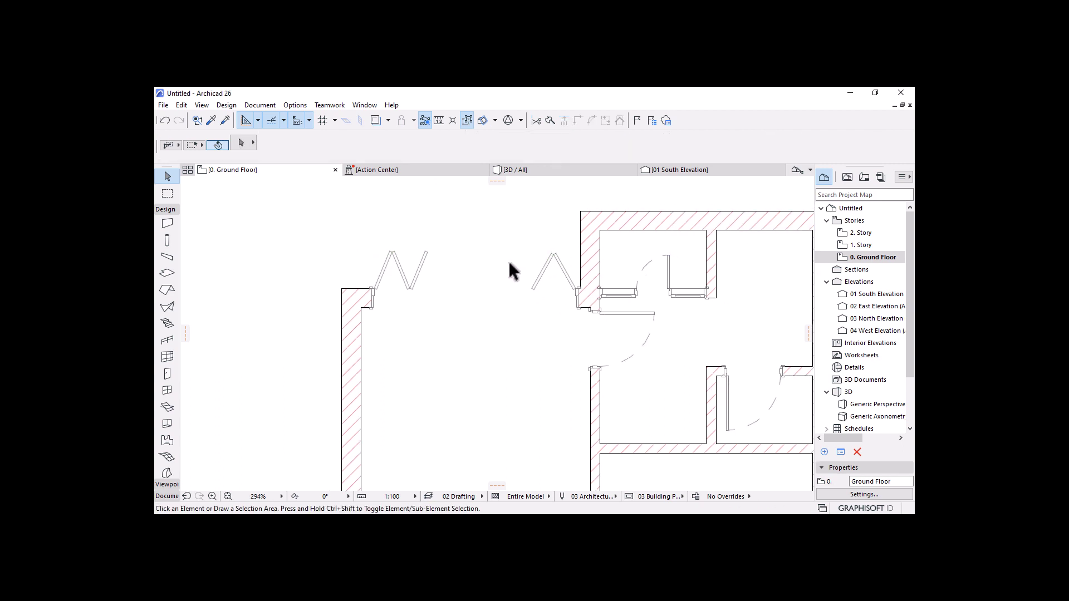
# Step: Set up a new slab as a basic structure using the Concrete - Structural building material
pyautogui.moveTo(659, 370); pyautogui.dragTo(657, 346, button='middle')
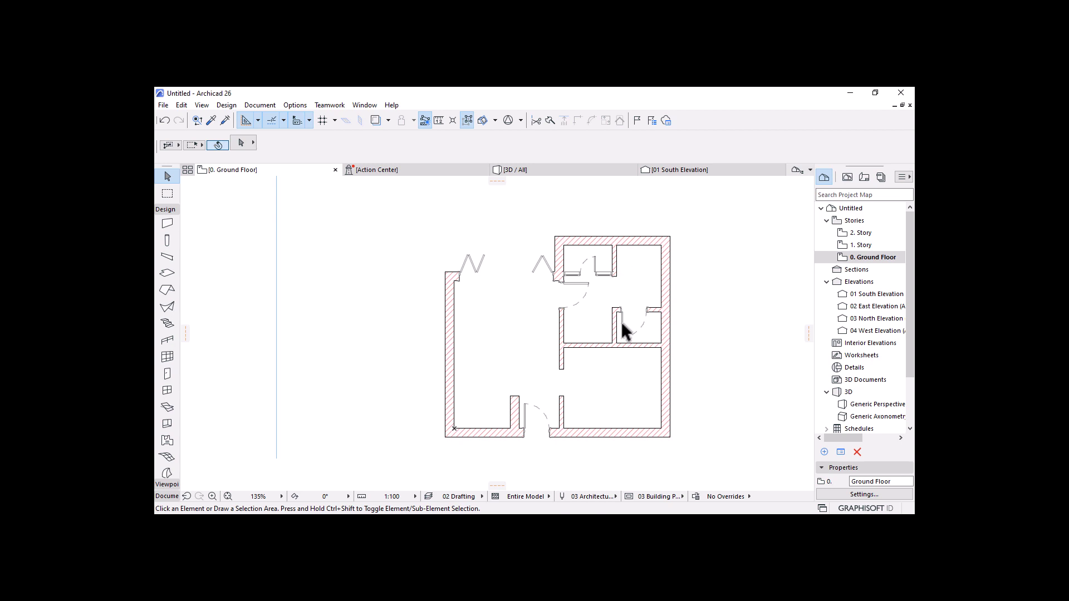
pyautogui.scroll(2, 553, 393)
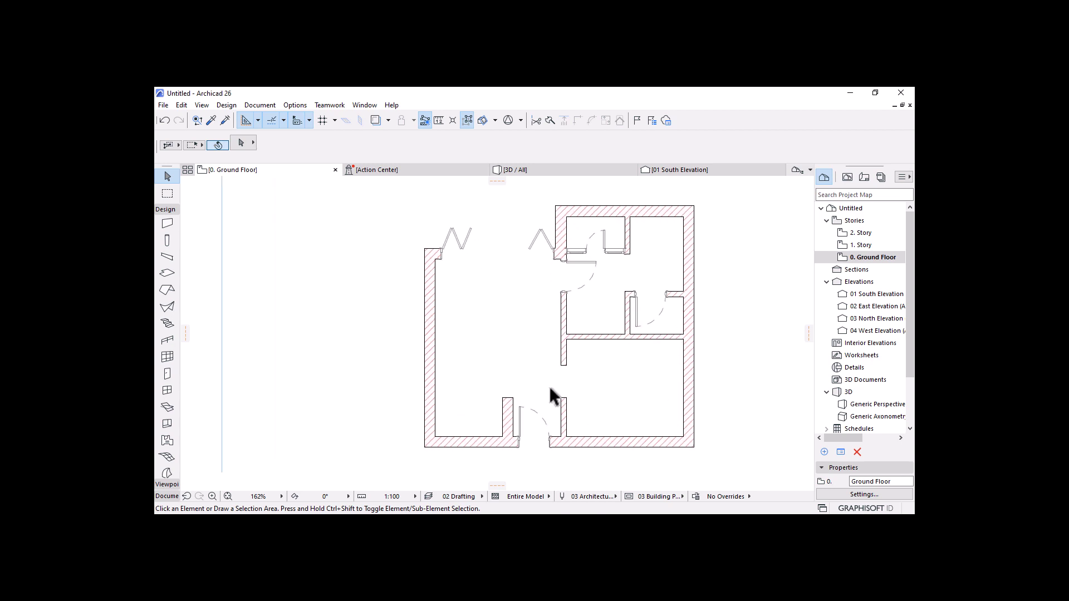
pyautogui.click(167, 273)
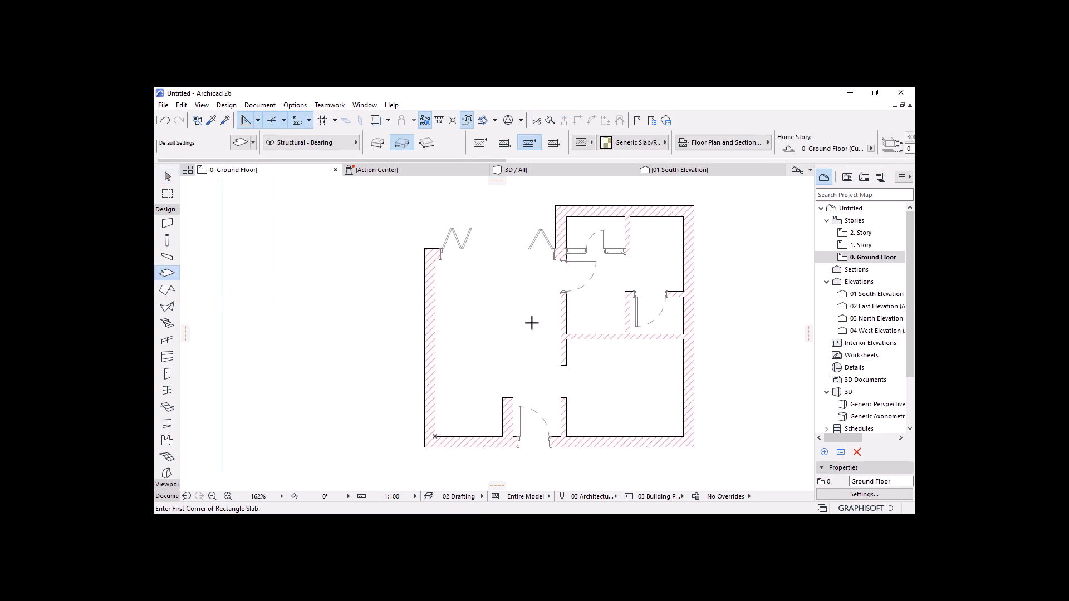
pyautogui.moveTo(600, 173)
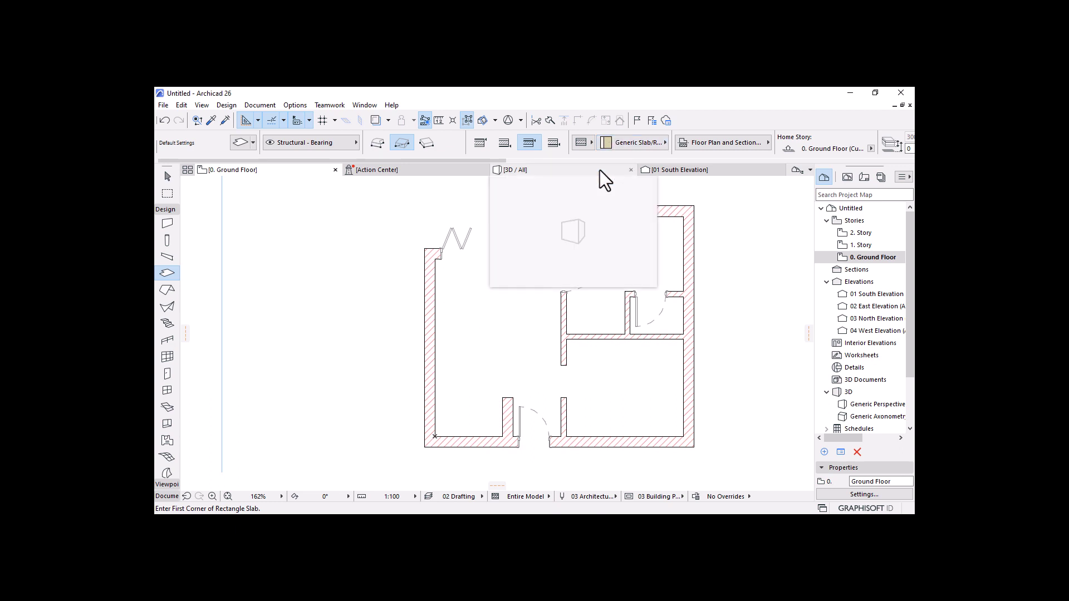
pyautogui.click(583, 146)
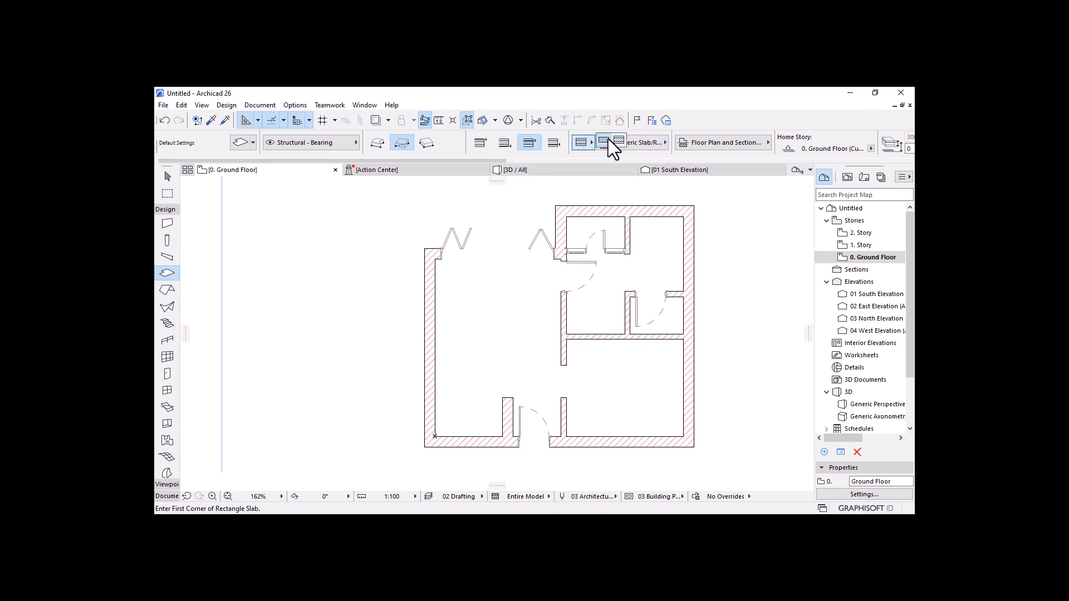
pyautogui.click(608, 140)
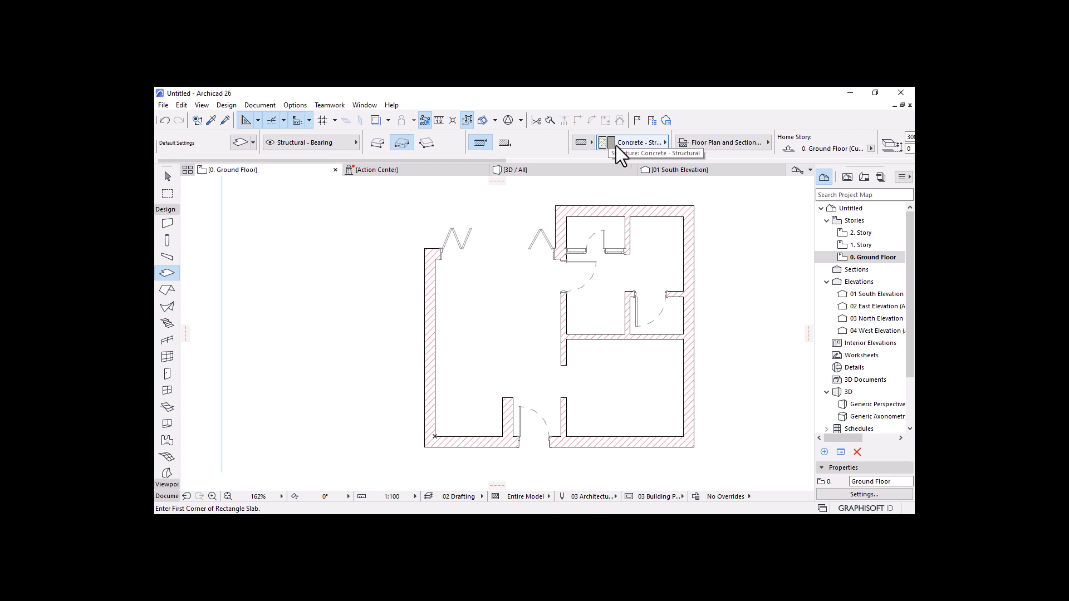
pyautogui.click(639, 146)
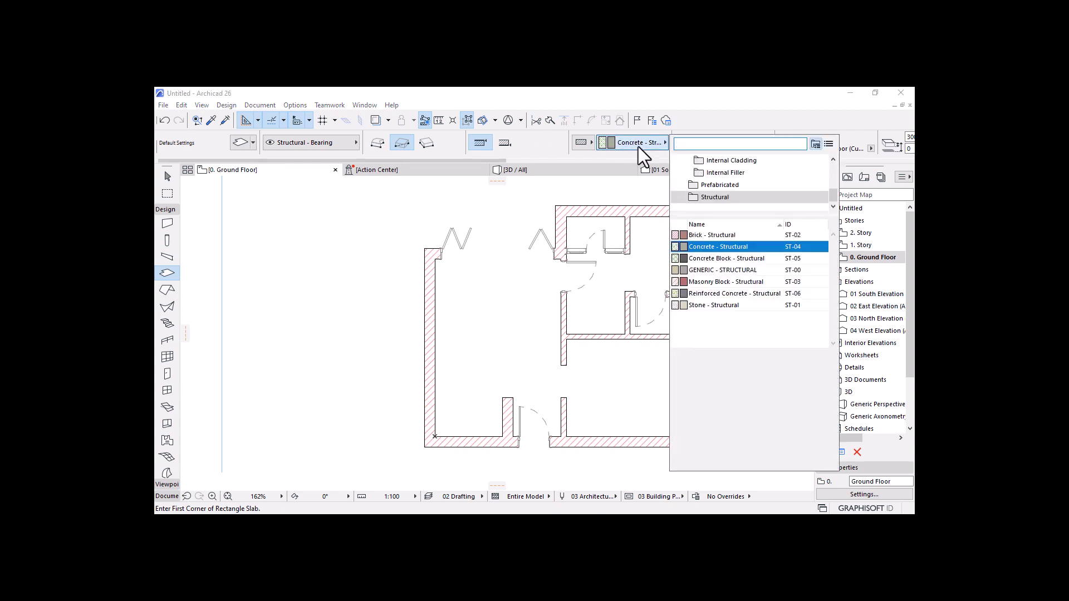
pyautogui.click(723, 246)
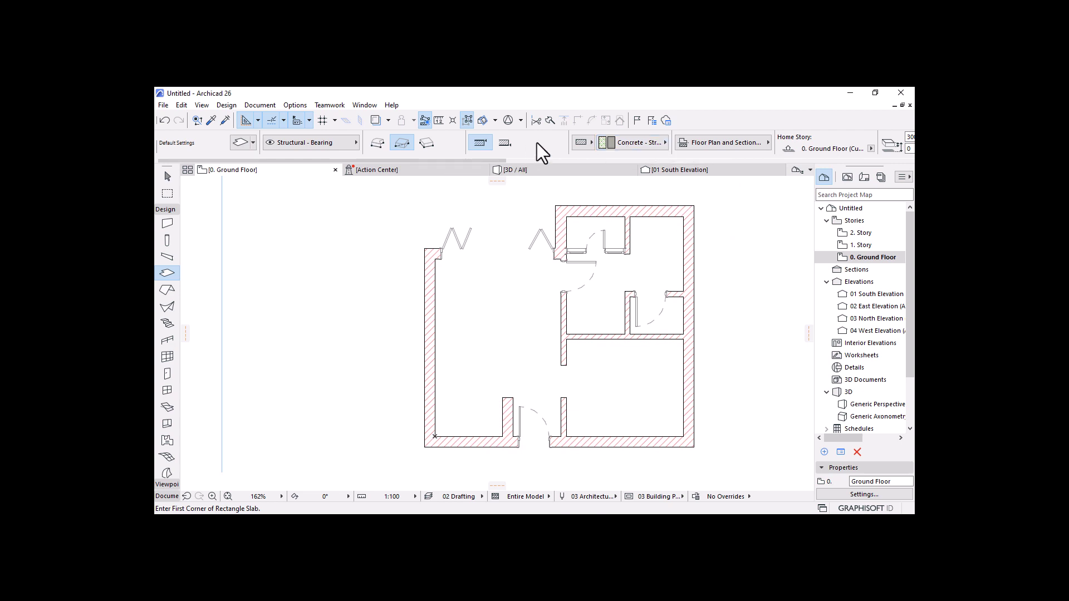
# Step: Set the new slab's thickness to 150
pyautogui.scroll(-6, 537, 144)
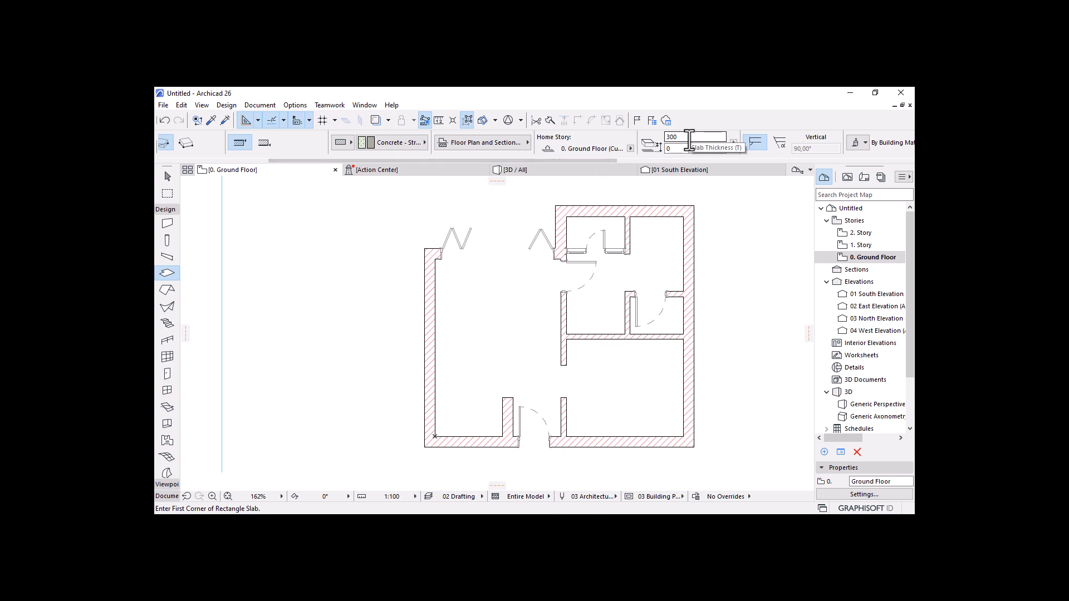
pyautogui.click(668, 139)
pyautogui.write('50')
pyautogui.press('Return')
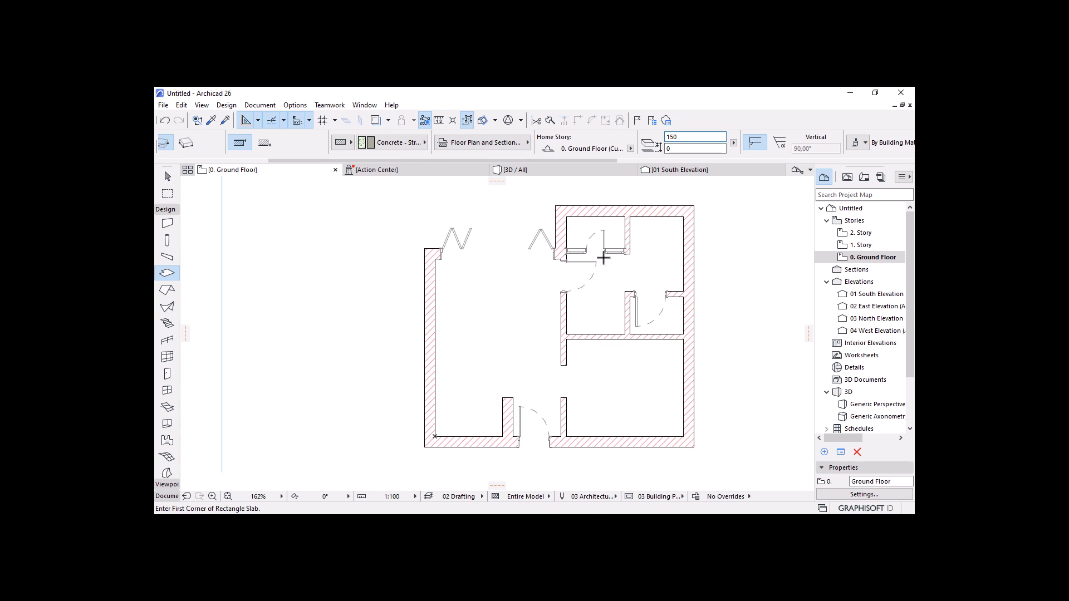
# Step: Begin a polygonal slab along the inner wall faces, from the large room's upper-left corner around to the lower-right room's upper-right corner
pyautogui.scroll(-2, 601, 259)
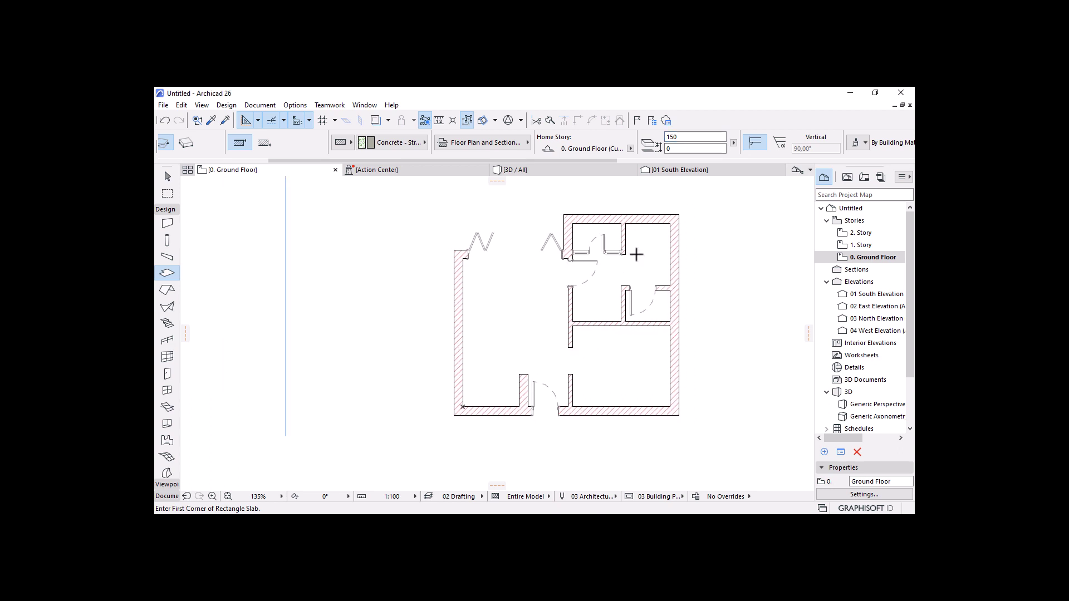
pyautogui.scroll(2, 549, 295)
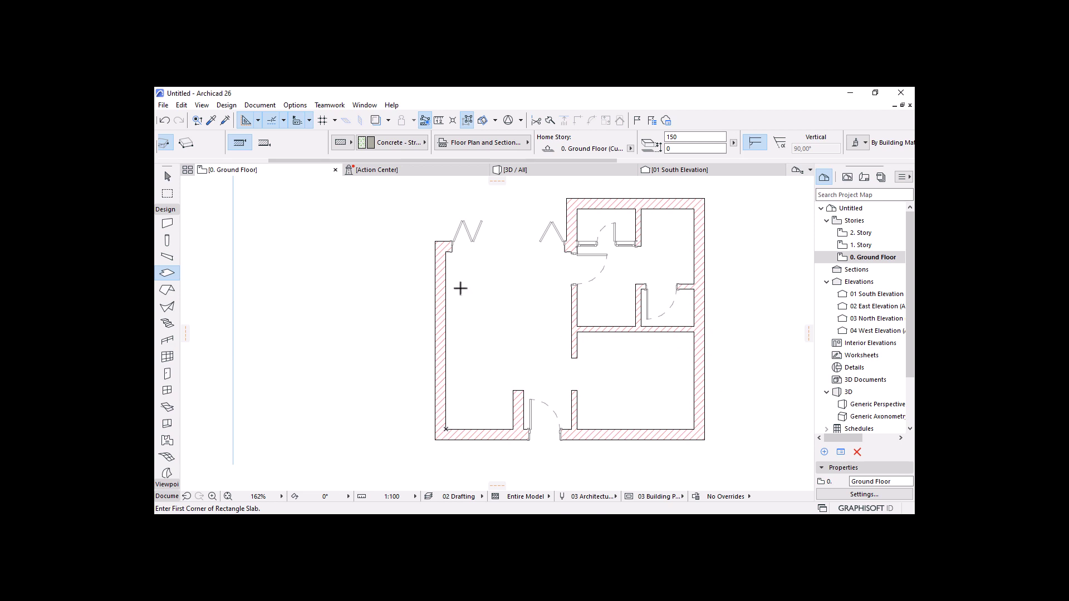
pyautogui.scroll(1, 429, 140)
pyautogui.scroll(3, 424, 140)
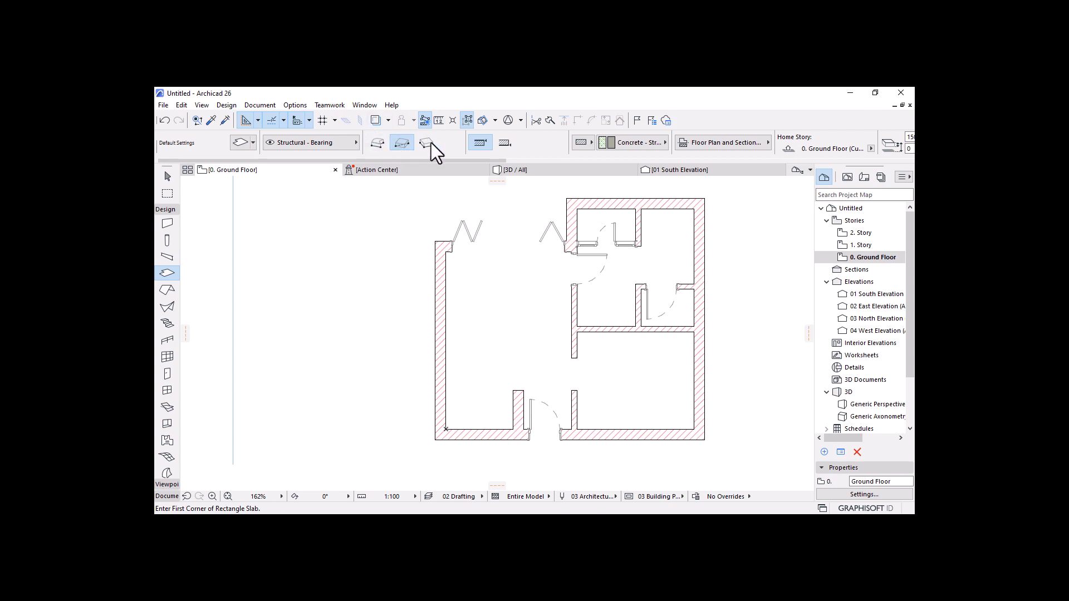
pyautogui.click(378, 142)
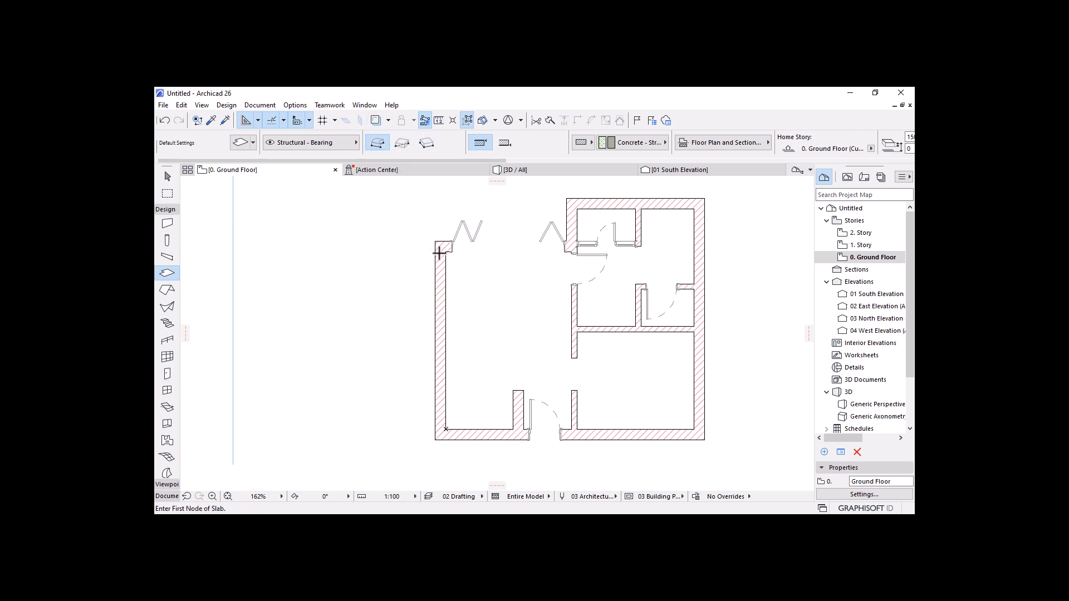
pyautogui.scroll(2, 440, 255)
pyautogui.scroll(2, 440, 255)
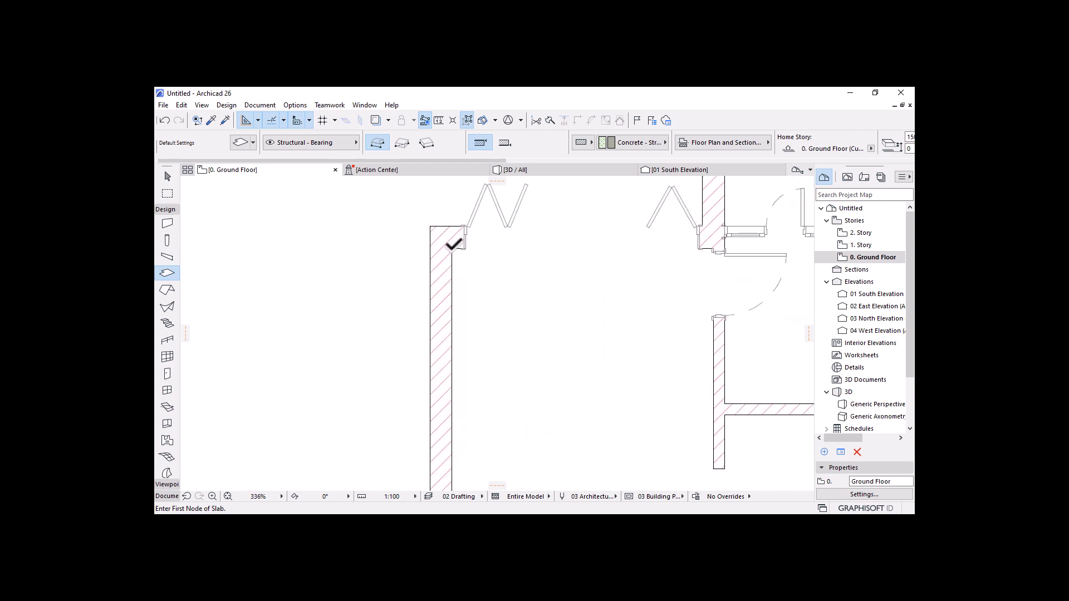
pyautogui.click(452, 247)
pyautogui.scroll(4, 454, 305)
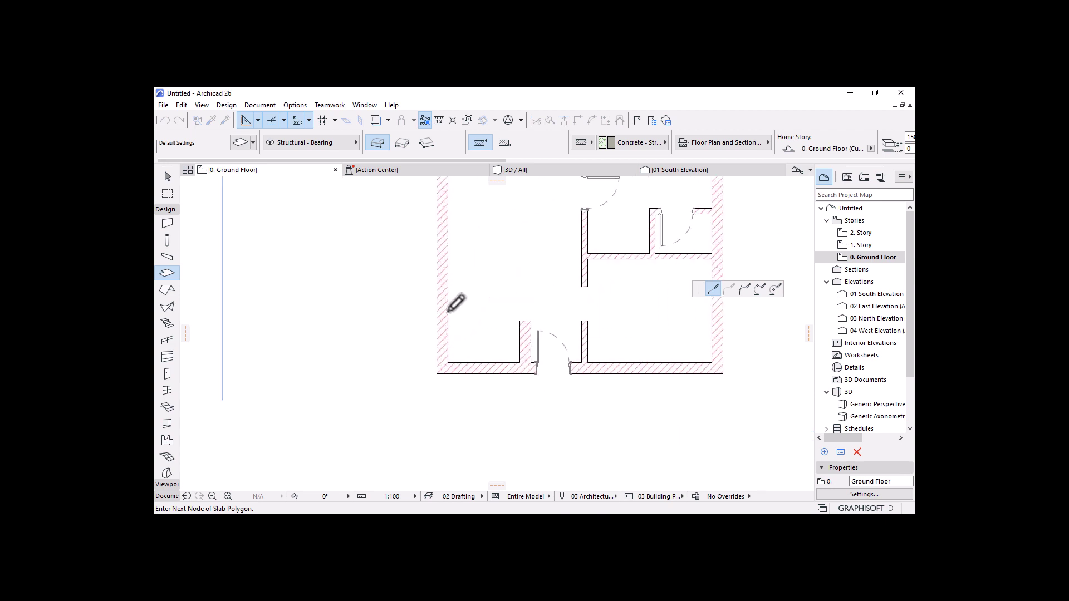
pyautogui.scroll(-3, 582, 358)
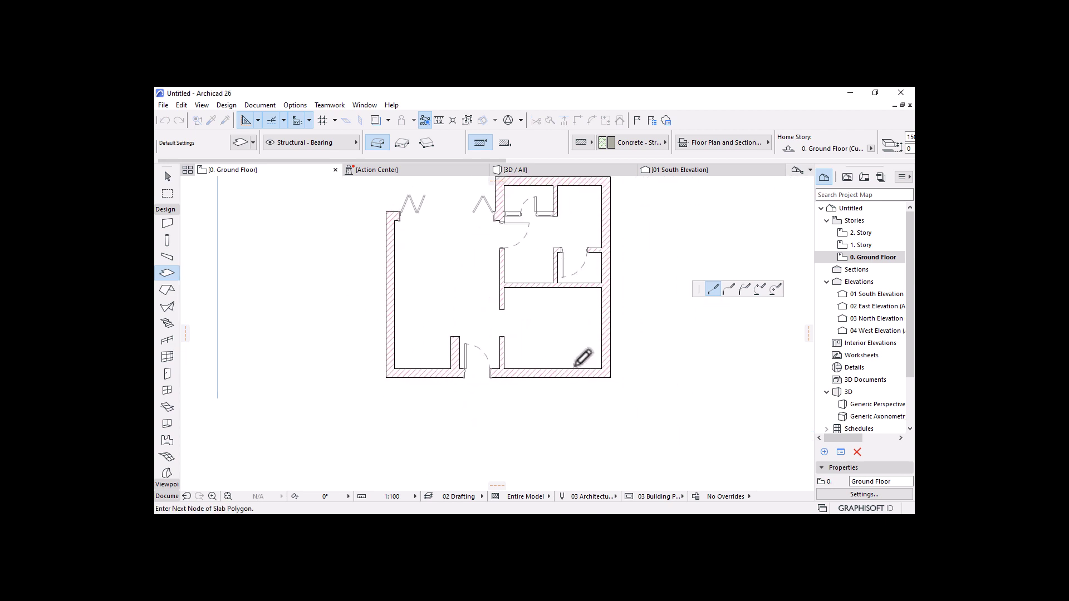
pyautogui.scroll(3, 621, 363)
pyautogui.click(595, 367)
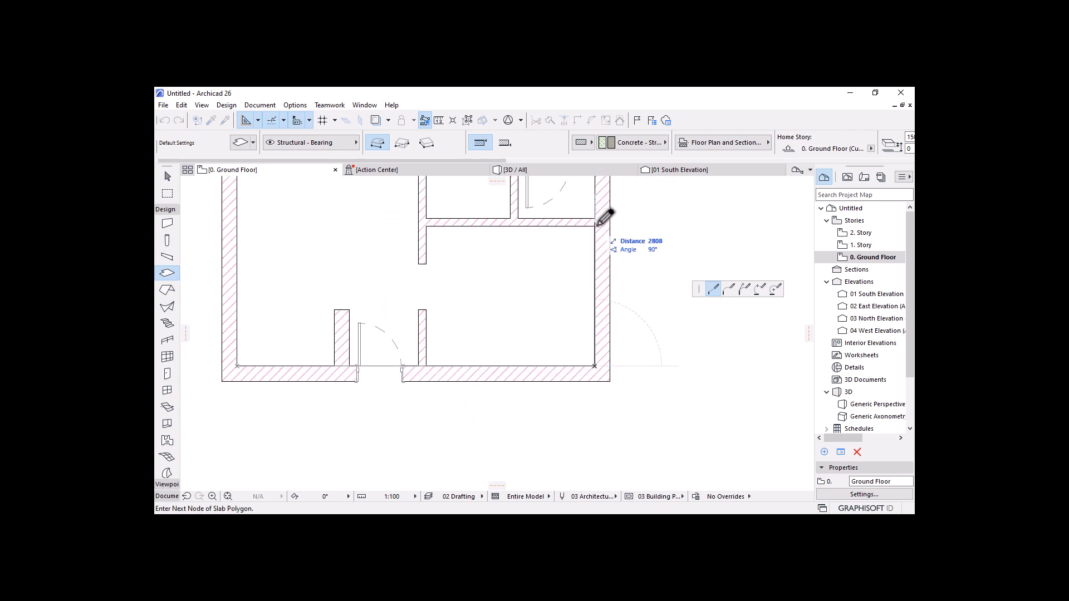
pyautogui.click(594, 227)
# Step: Complete the slab outline along the partition walls and the bifold door wall, close it at its first corner, and check its extent
pyautogui.scroll(-4, 548, 365)
pyautogui.scroll(3, 474, 298)
pyautogui.scroll(3, 475, 298)
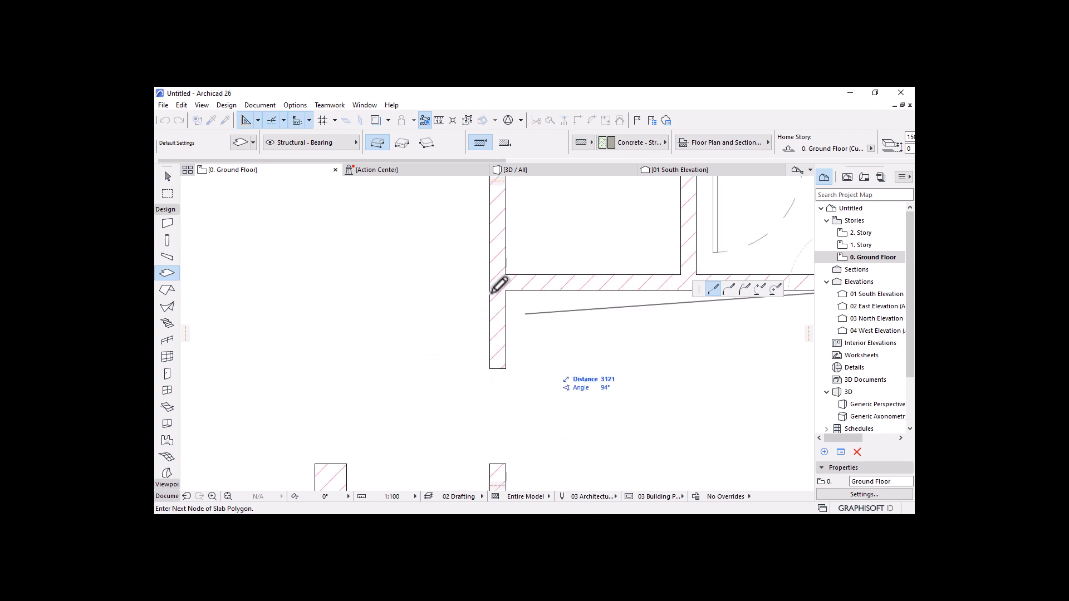
pyautogui.click(490, 290)
pyautogui.scroll(-2, 532, 400)
pyautogui.scroll(-2, 512, 238)
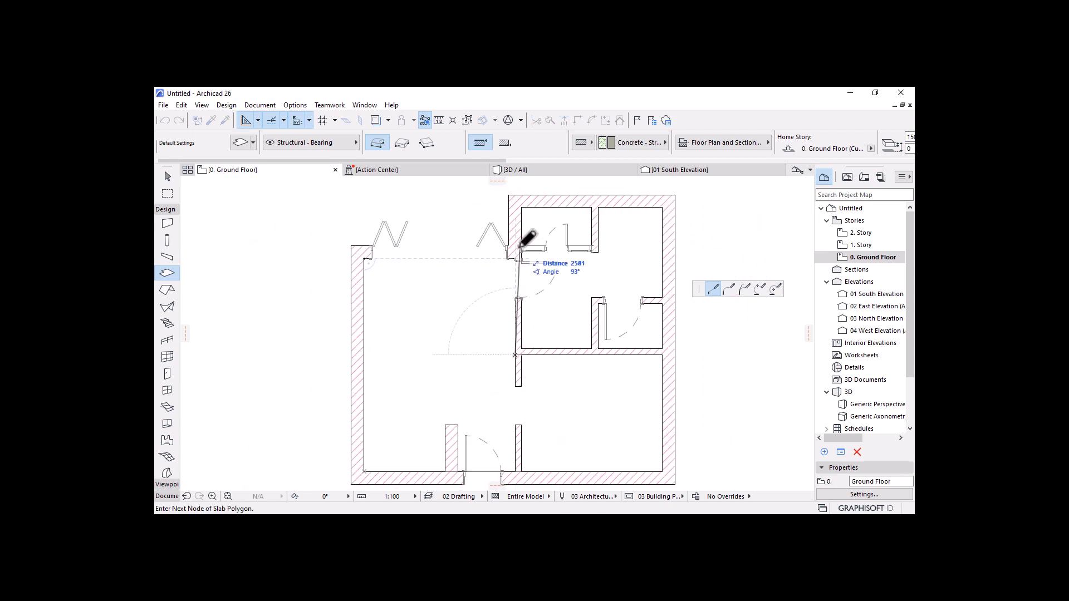
pyautogui.scroll(4, 513, 258)
pyautogui.click(515, 281)
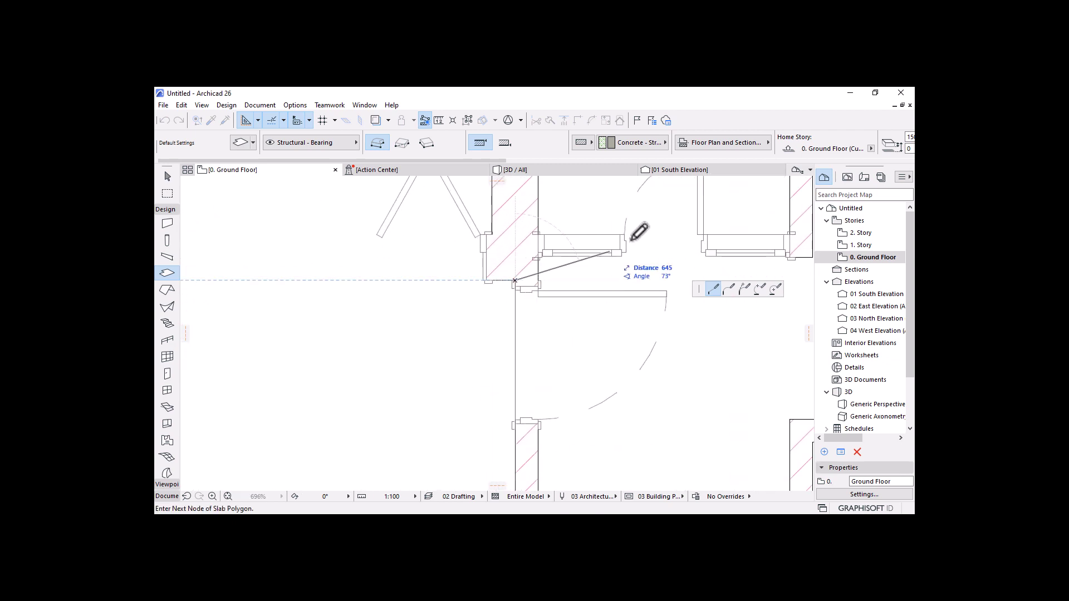
pyautogui.scroll(-2, 638, 233)
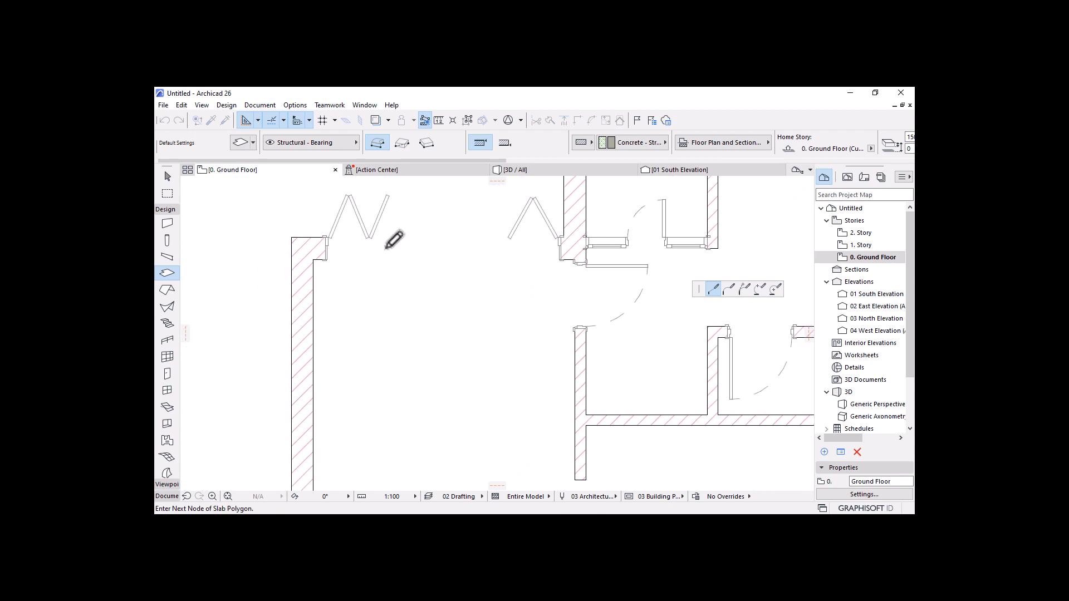
pyautogui.click(316, 258)
pyautogui.scroll(-2, 465, 223)
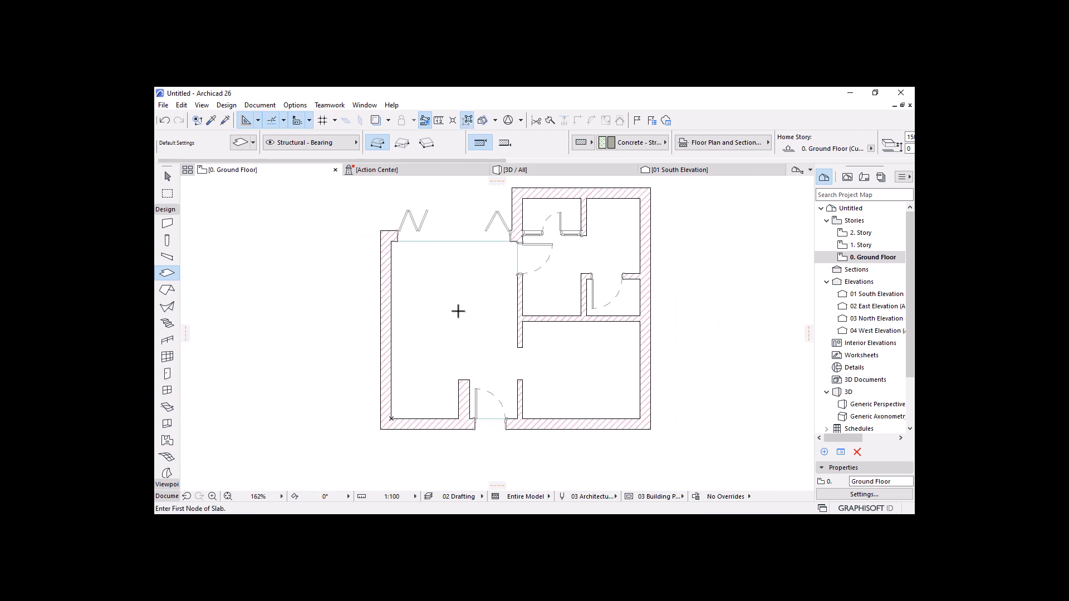
pyautogui.press('Escape')
pyautogui.click(437, 265)
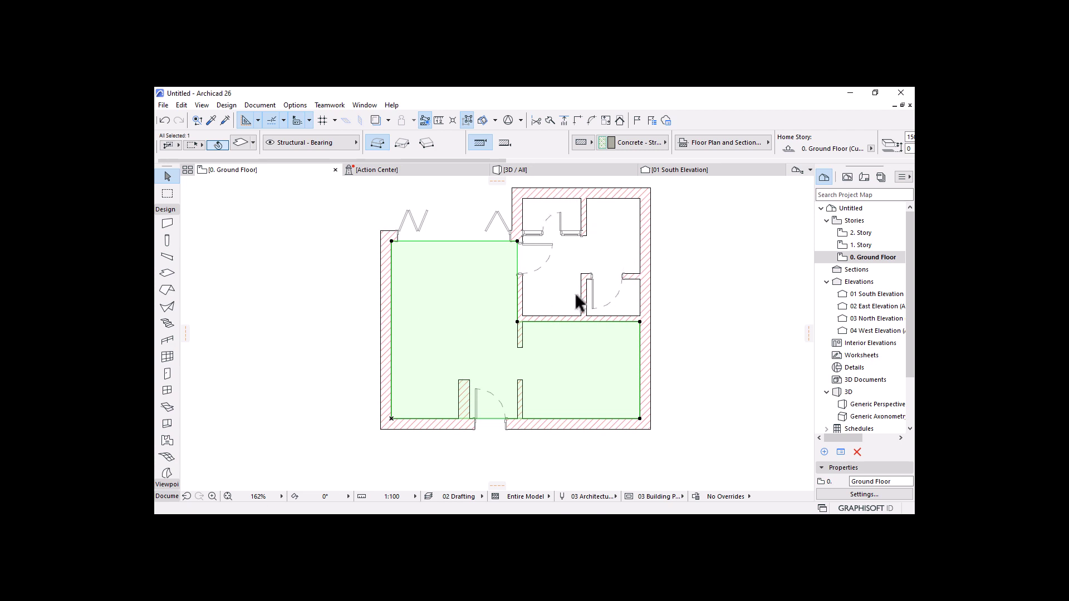
pyautogui.click(555, 257)
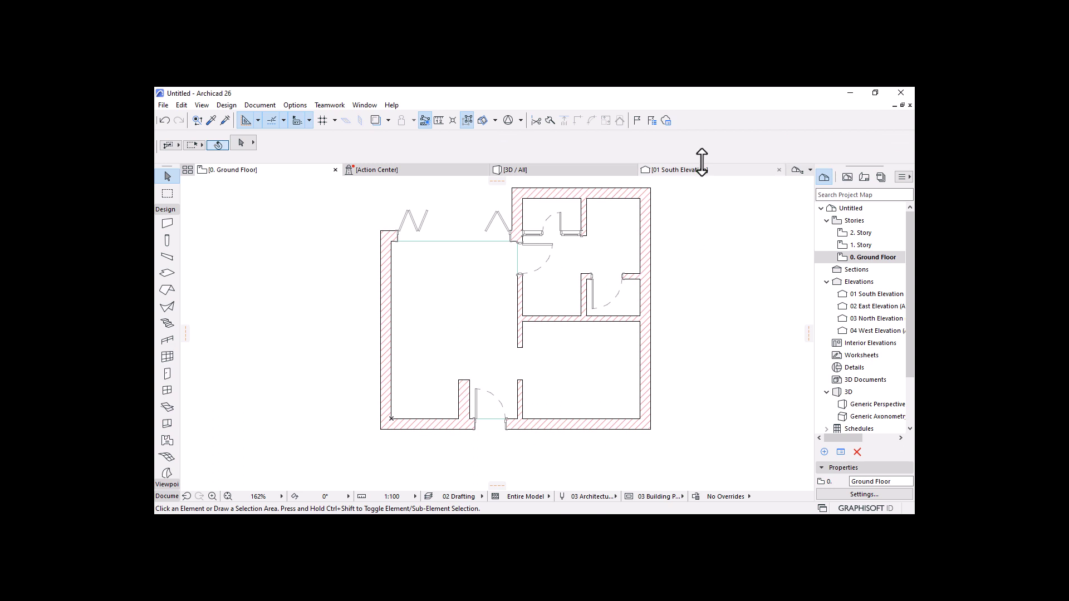
# Step: Add a rectangular slab with the same settings between the inner wall corners of the upper-right room block
pyautogui.keyDown('alt'); pyautogui.click(433, 282); pyautogui.keyUp('alt')
pyautogui.scroll(2, 591, 185)
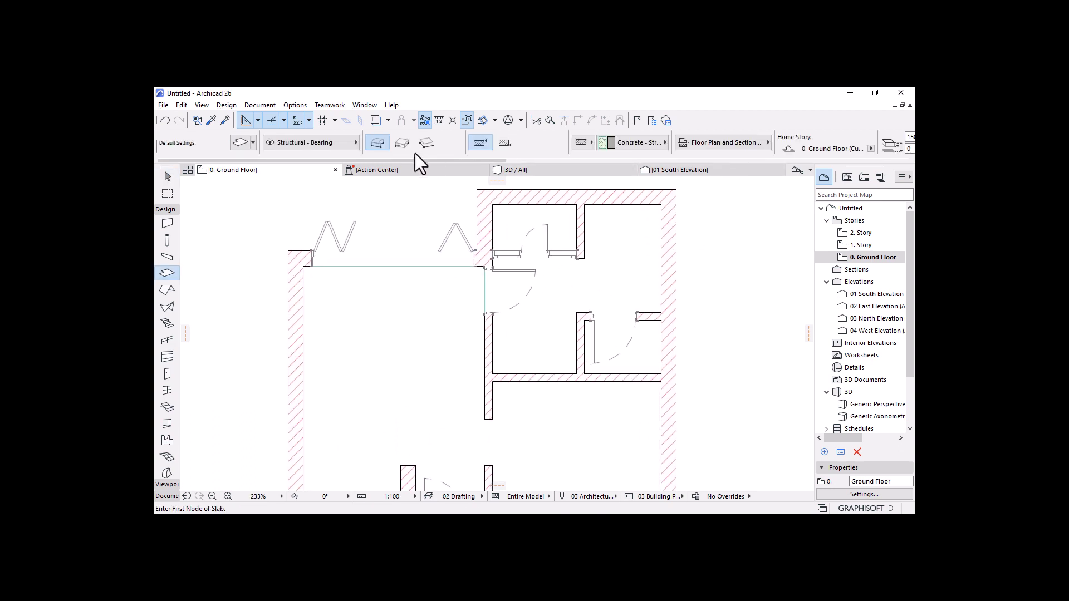
pyautogui.click(401, 144)
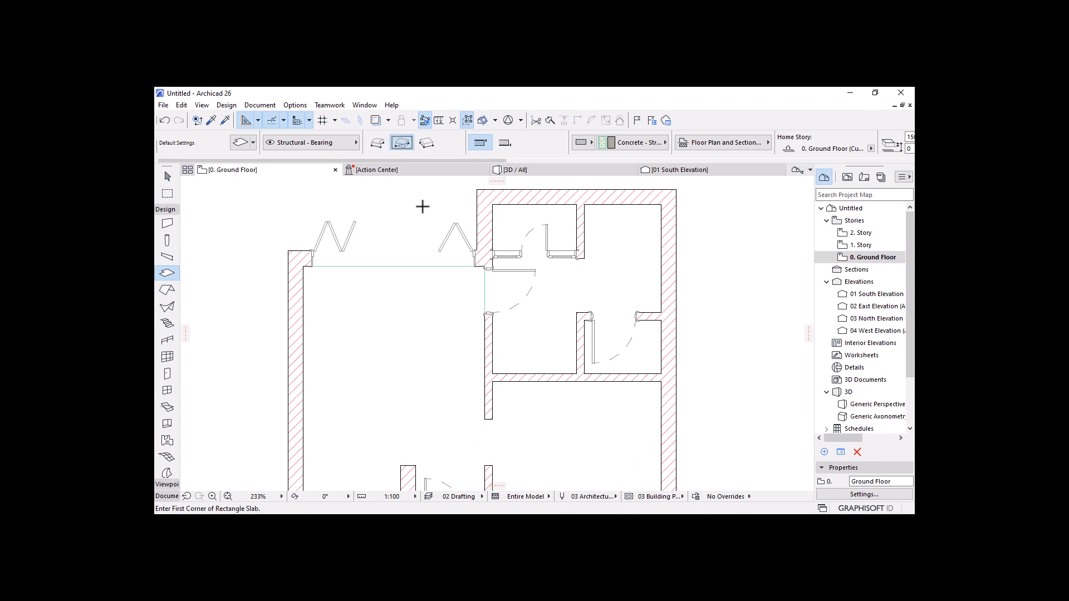
pyautogui.click(492, 205)
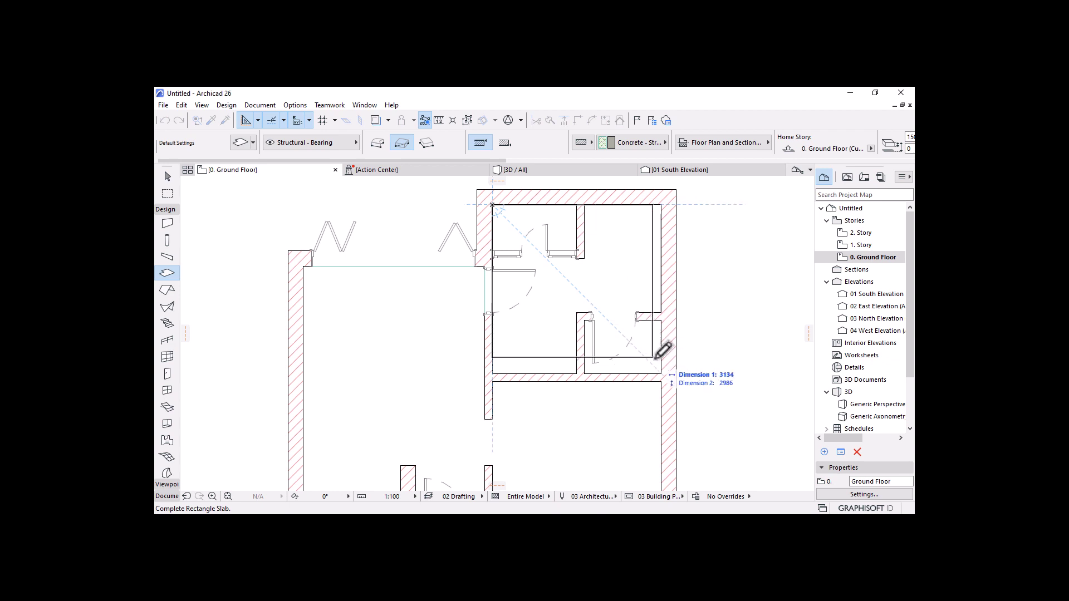
pyautogui.click(662, 374)
pyautogui.scroll(-4, 641, 245)
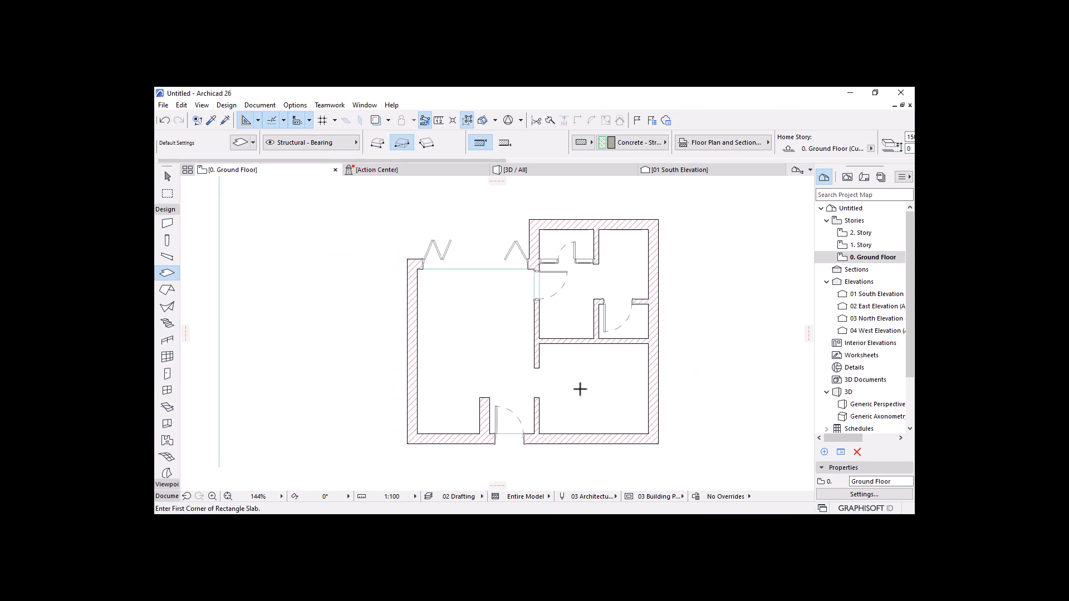
# Step: Add a 3600 by 2100 rectangular slab outside the bifold door, starting at the large room's outer upper-left corner, and leave the Slab tool
pyautogui.scroll(1, 514, 212)
pyautogui.scroll(2, 514, 212)
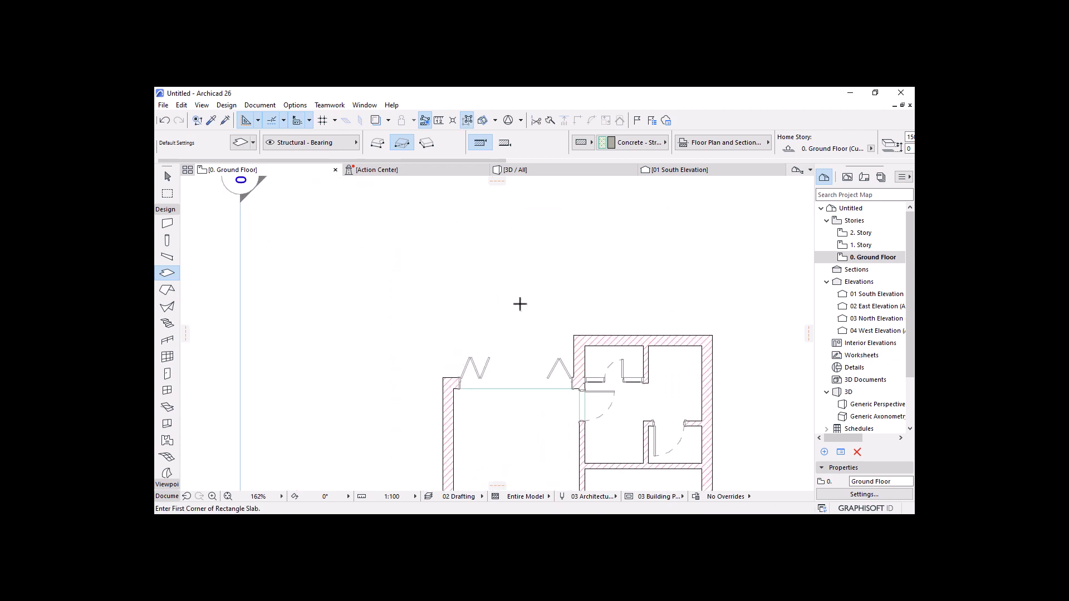
pyautogui.click(443, 377)
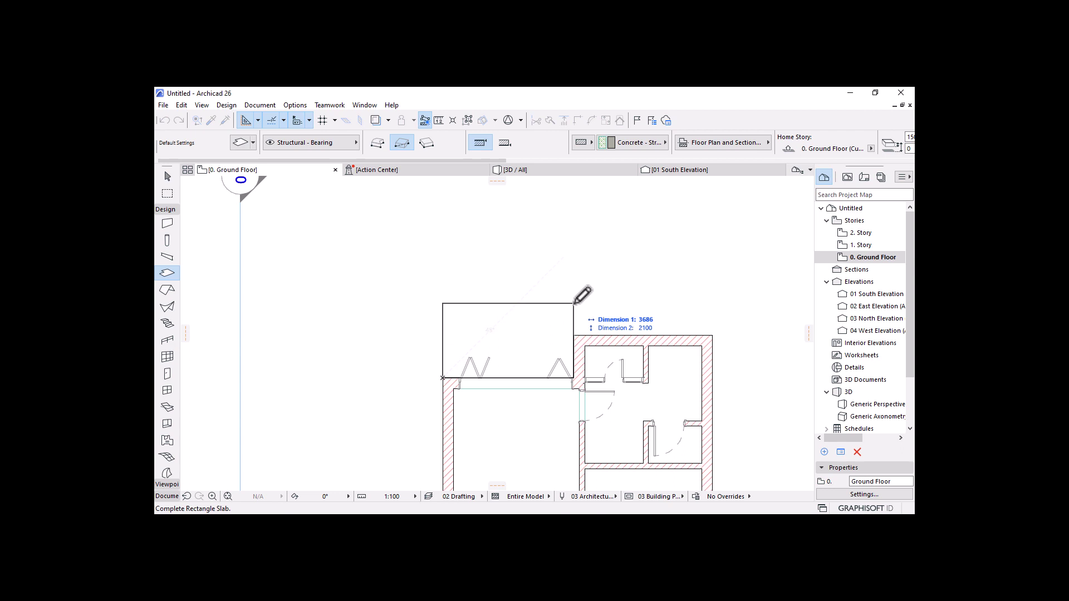
pyautogui.write('36')
pyautogui.press('Tab')
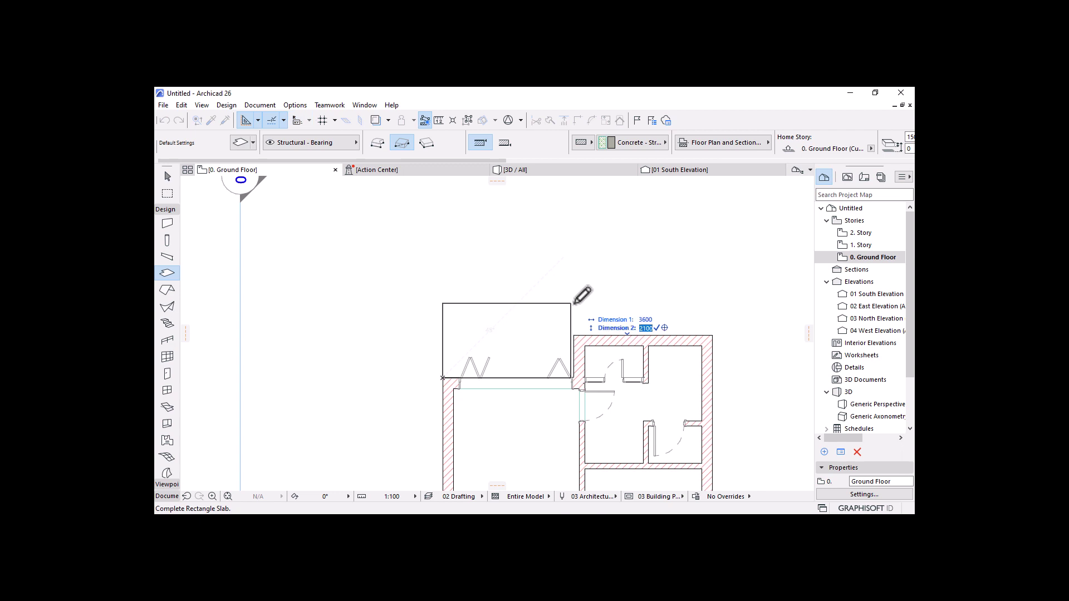
pyautogui.write('2100')
pyautogui.press('Return')
pyautogui.scroll(5, 557, 357)
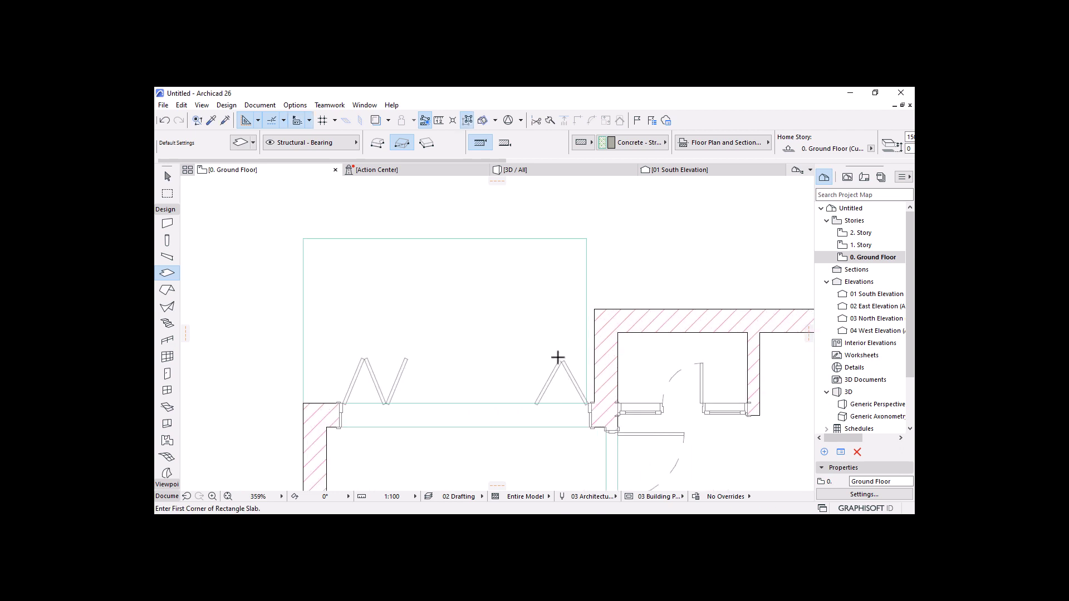
pyautogui.scroll(3, 604, 362)
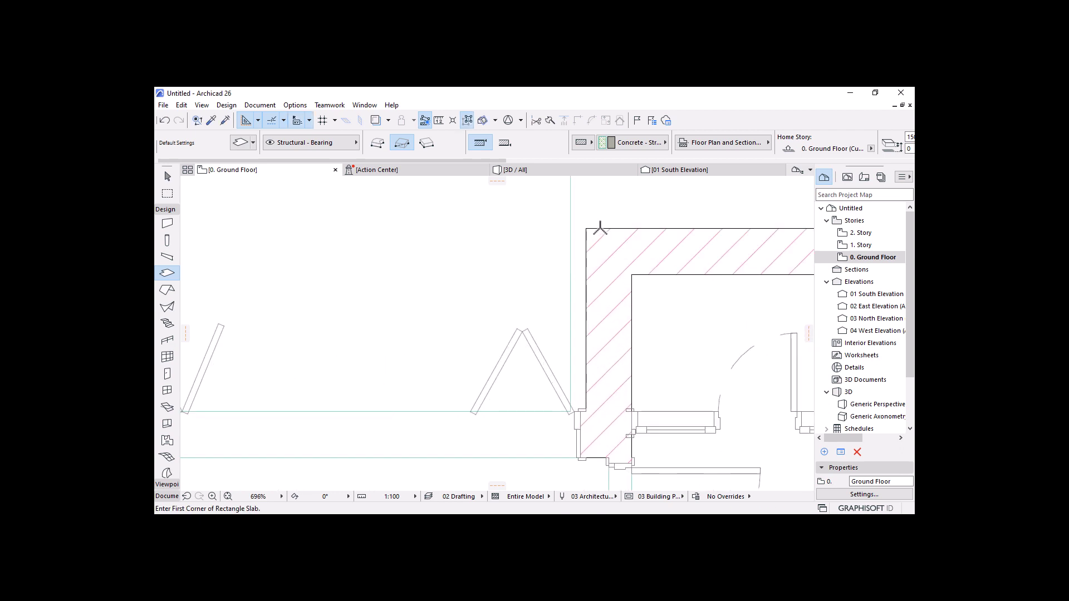
pyautogui.click(172, 177)
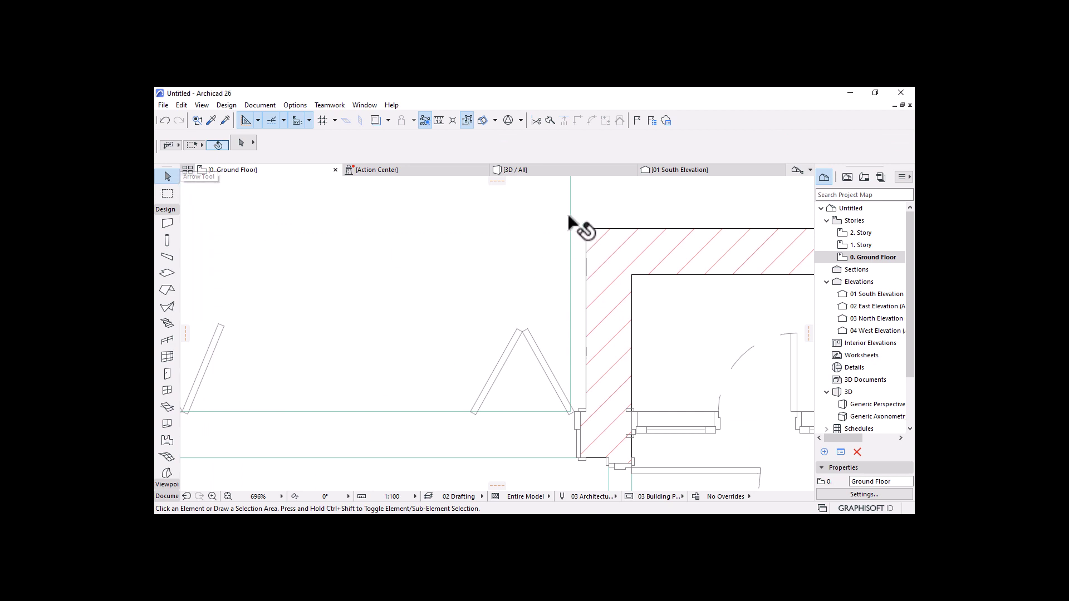
# Step: Offset the right edge of the slab outside the bifold door to the outer upper-left wall corner of the adjoining room block, then deselect it
pyautogui.click(494, 262)
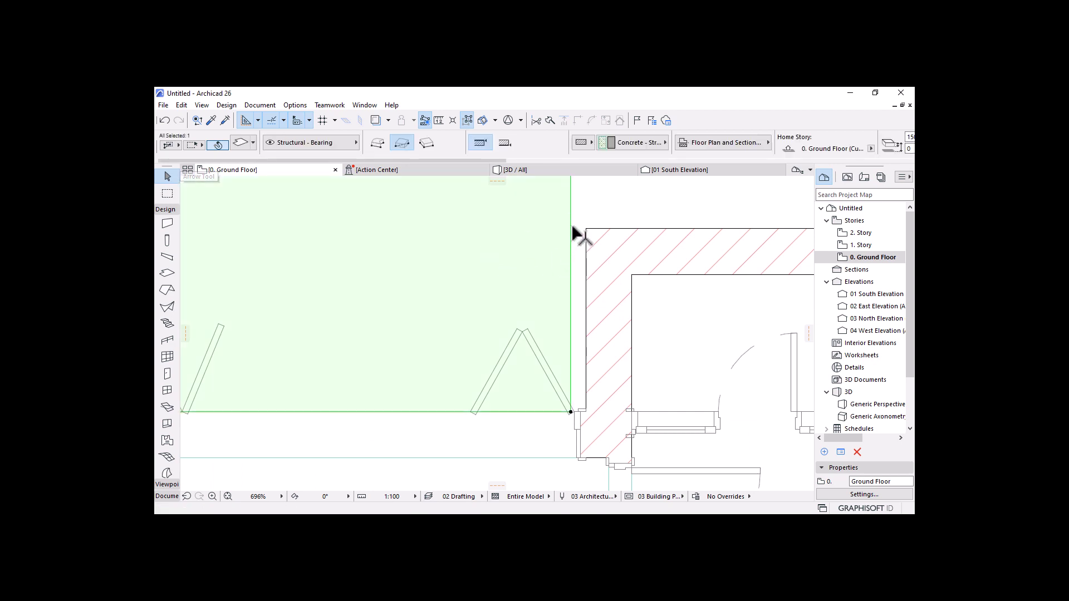
pyautogui.click(571, 282)
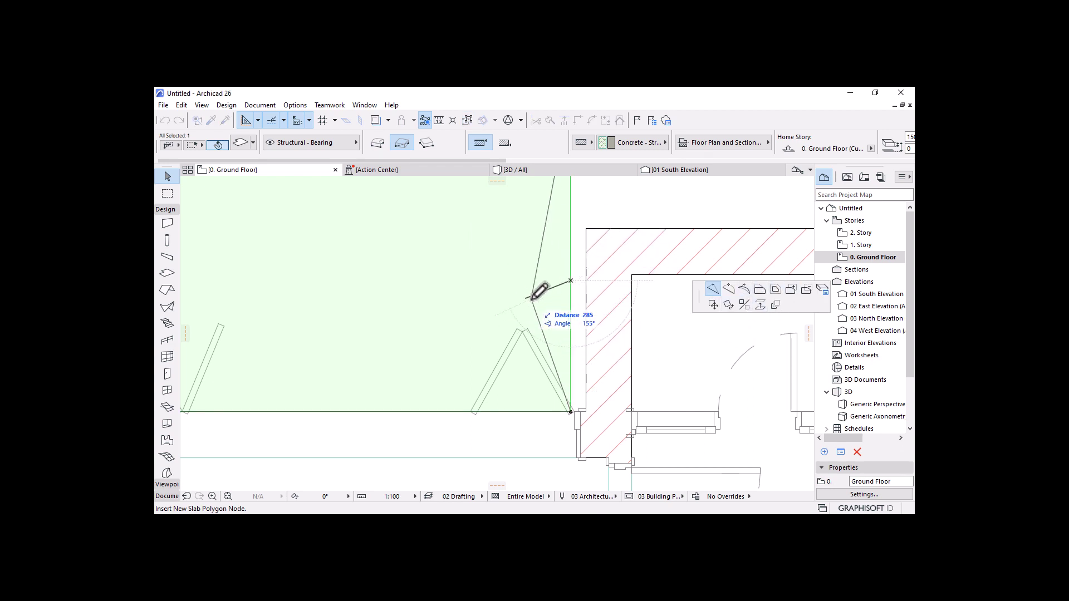
pyautogui.click(759, 291)
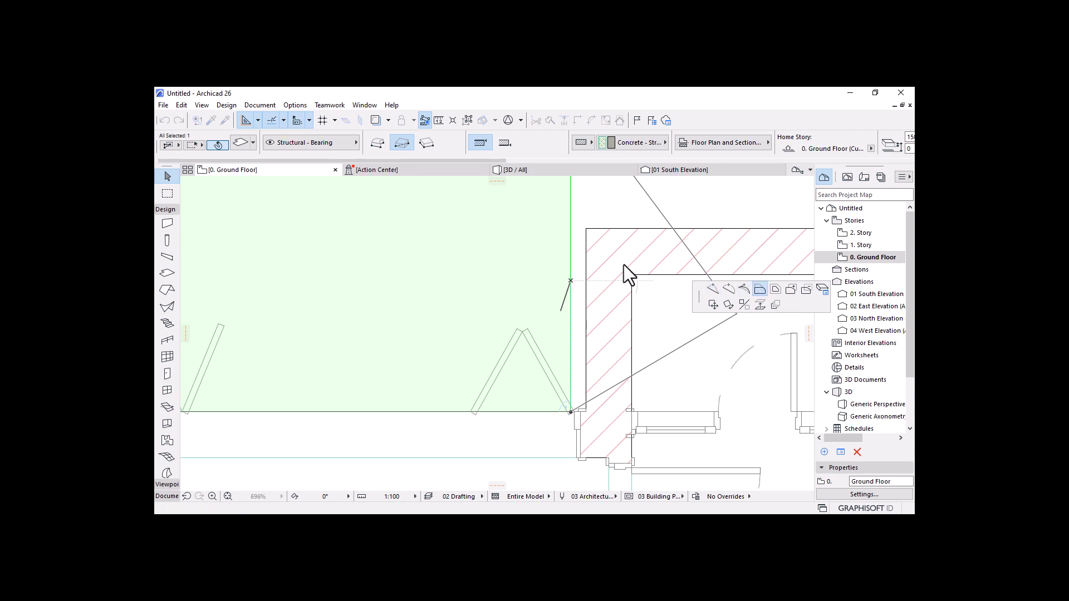
pyautogui.click(587, 227)
pyautogui.scroll(-5, 592, 258)
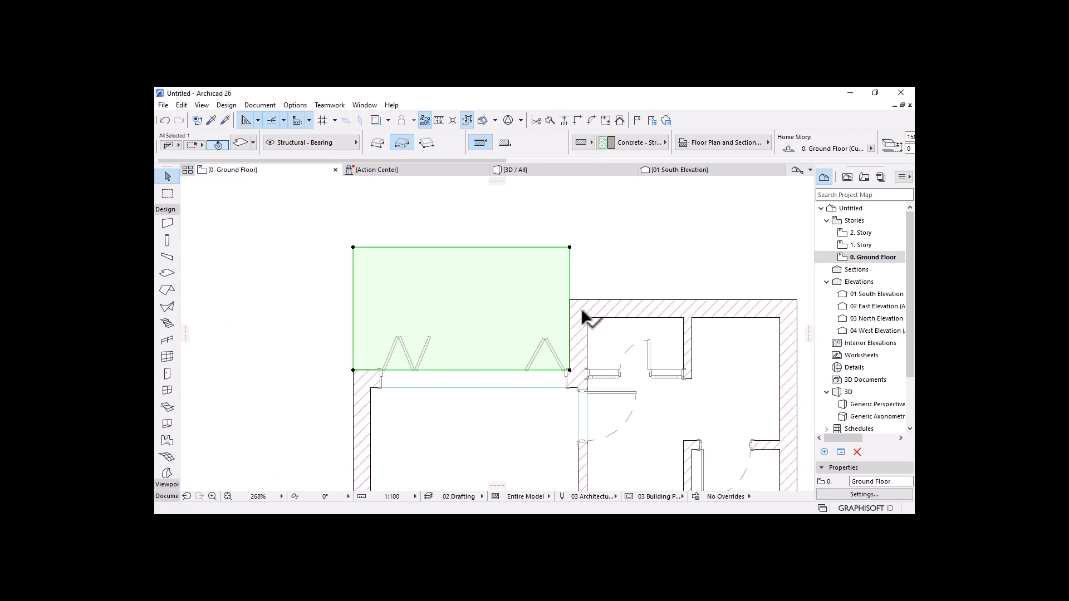
pyautogui.click(475, 196)
pyautogui.scroll(-4, 520, 246)
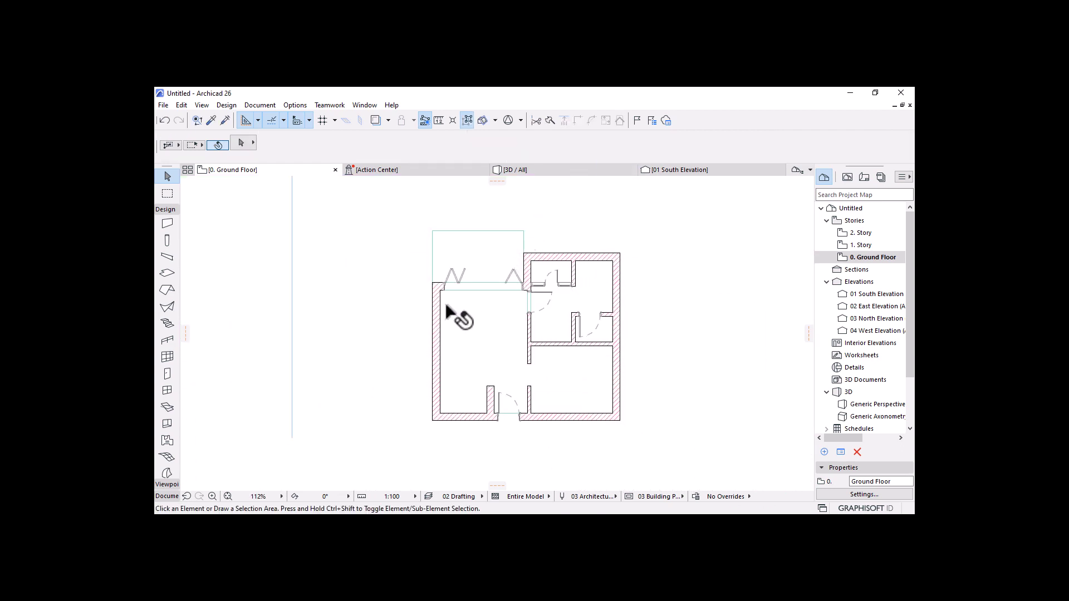
# Step: Override the top surface of the large polygonal room slab with Floorboards - 01
pyautogui.scroll(1, 448, 312)
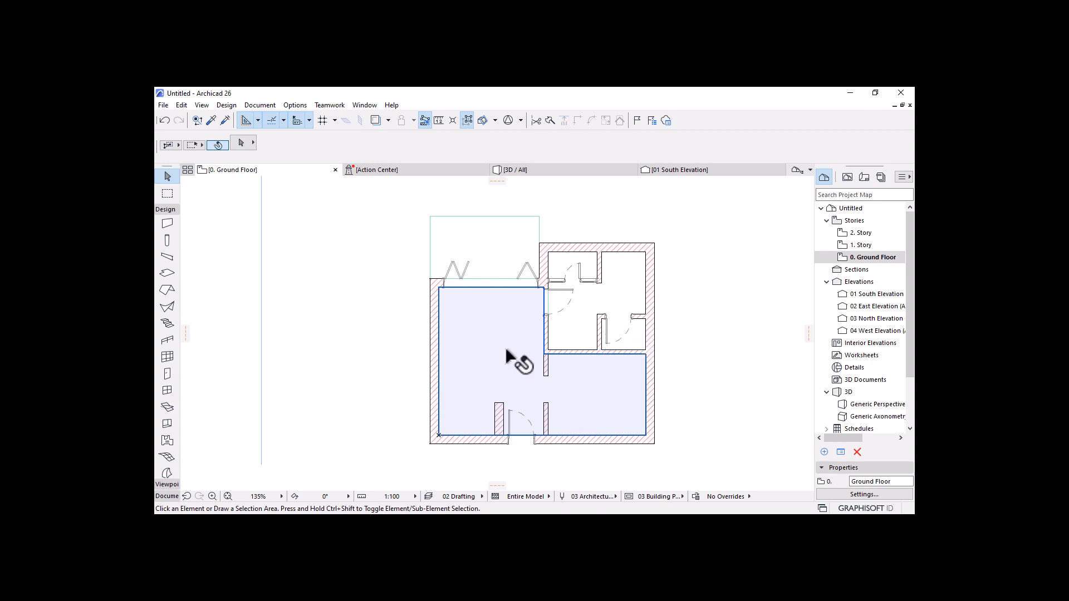
pyautogui.click(526, 368)
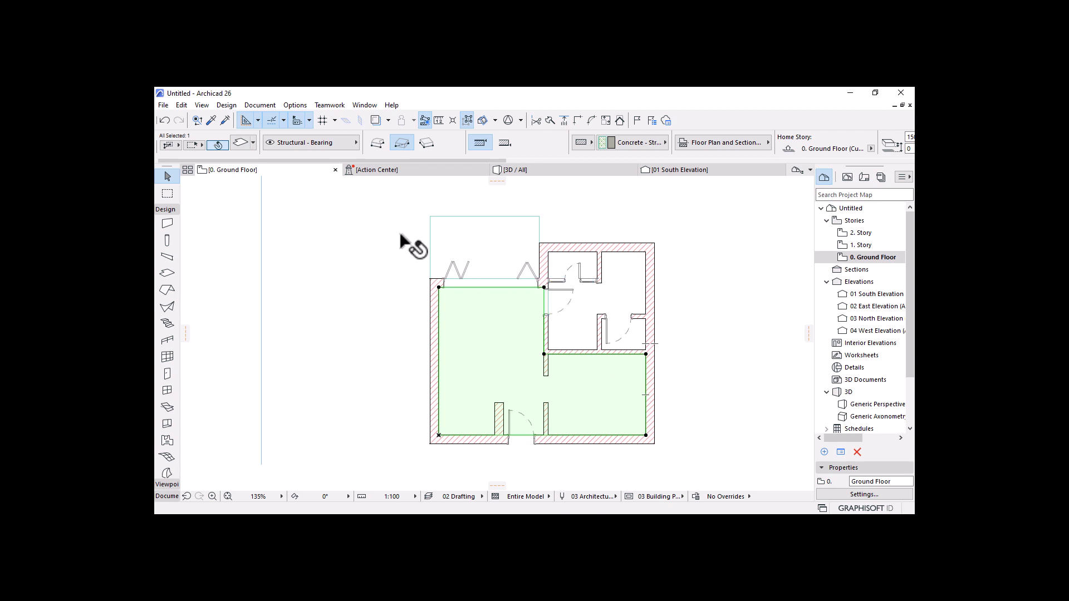
pyautogui.click(239, 143)
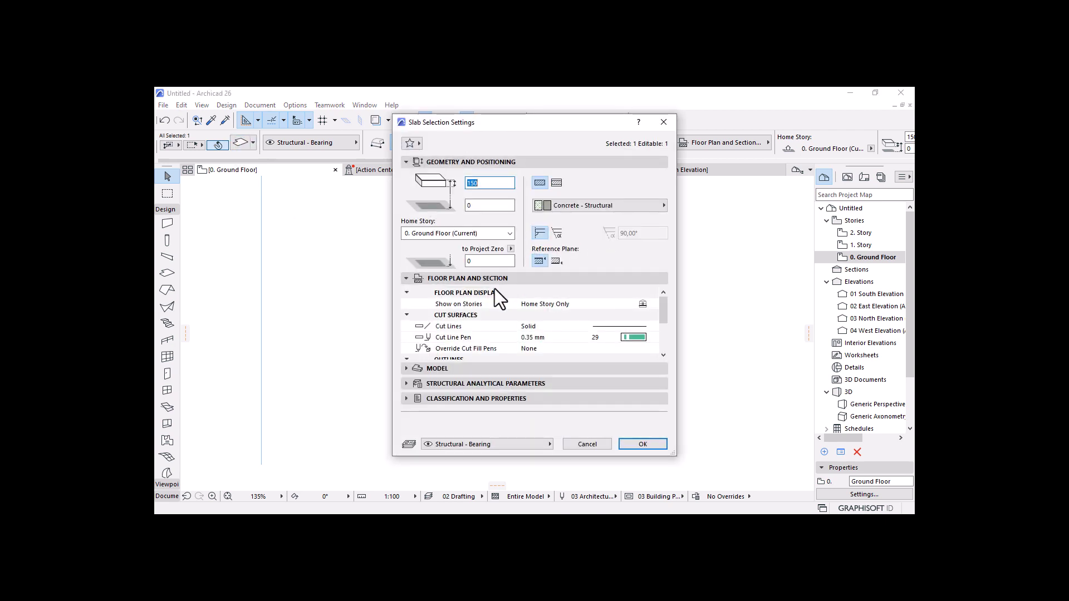
pyautogui.click(406, 368)
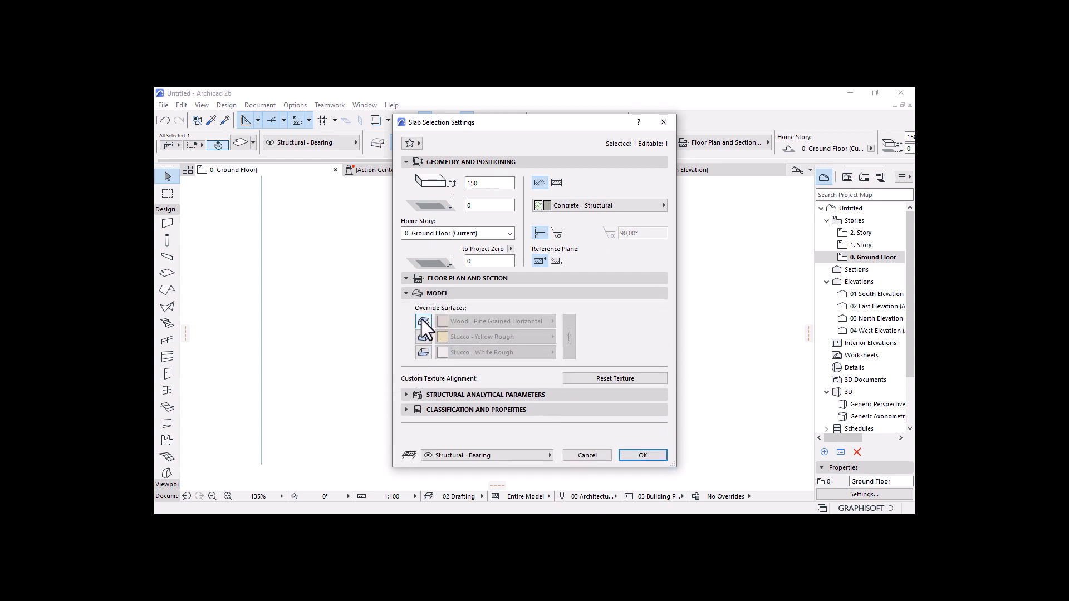
pyautogui.click(423, 321)
pyautogui.click(498, 323)
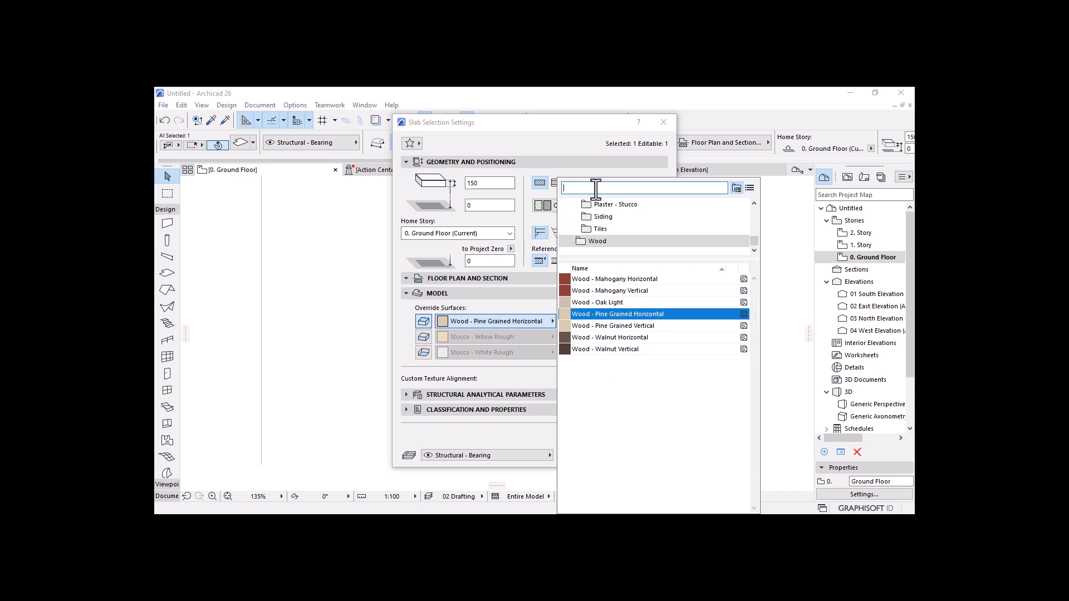
pyautogui.write('floor')
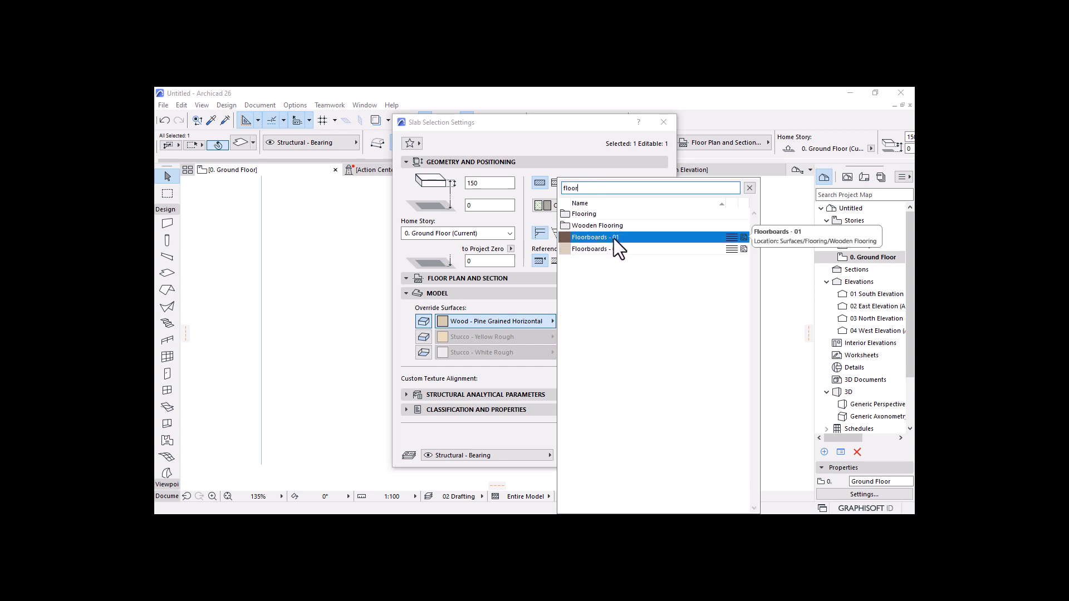
pyautogui.click(600, 238)
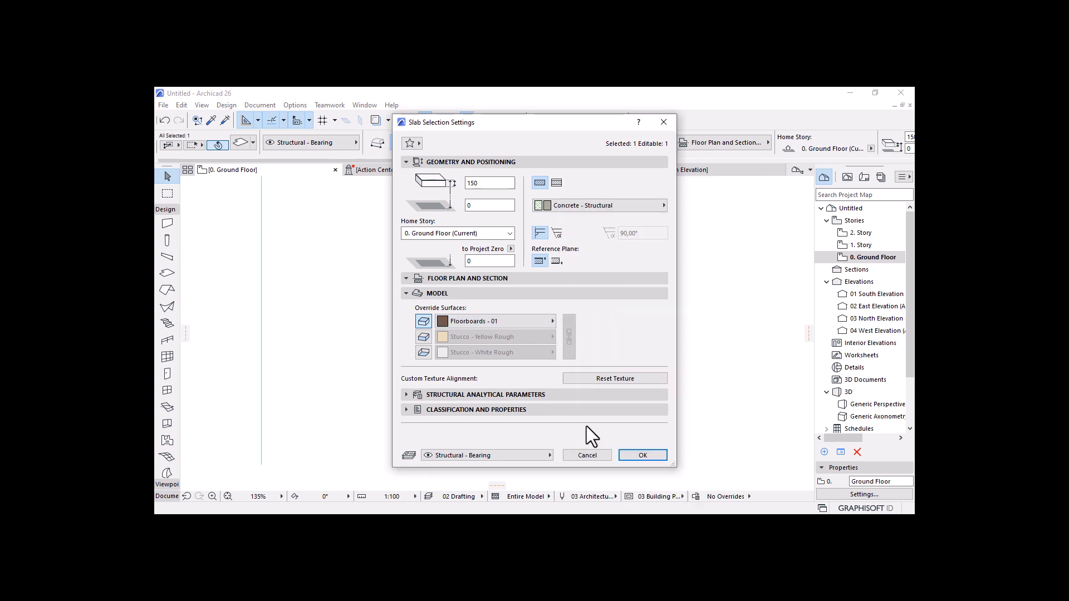
pyautogui.click(641, 455)
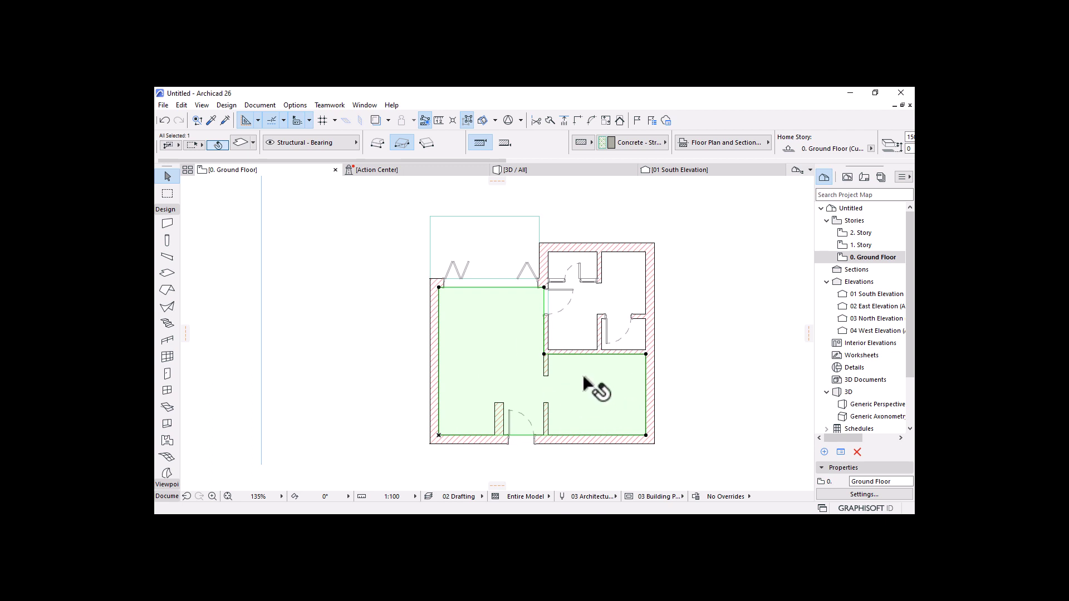
# Step: Examine the floor surfaces of the rooms in the 3D perspective view from several angles and distances
pyautogui.click(572, 169)
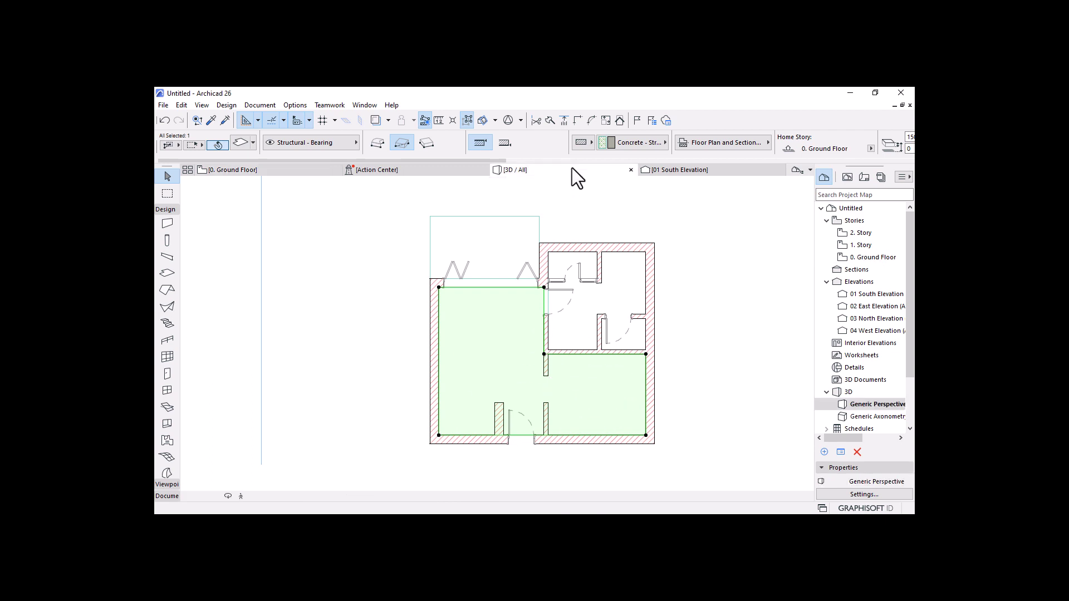
pyautogui.scroll(-4, 606, 353)
pyautogui.scroll(3, 280, 414)
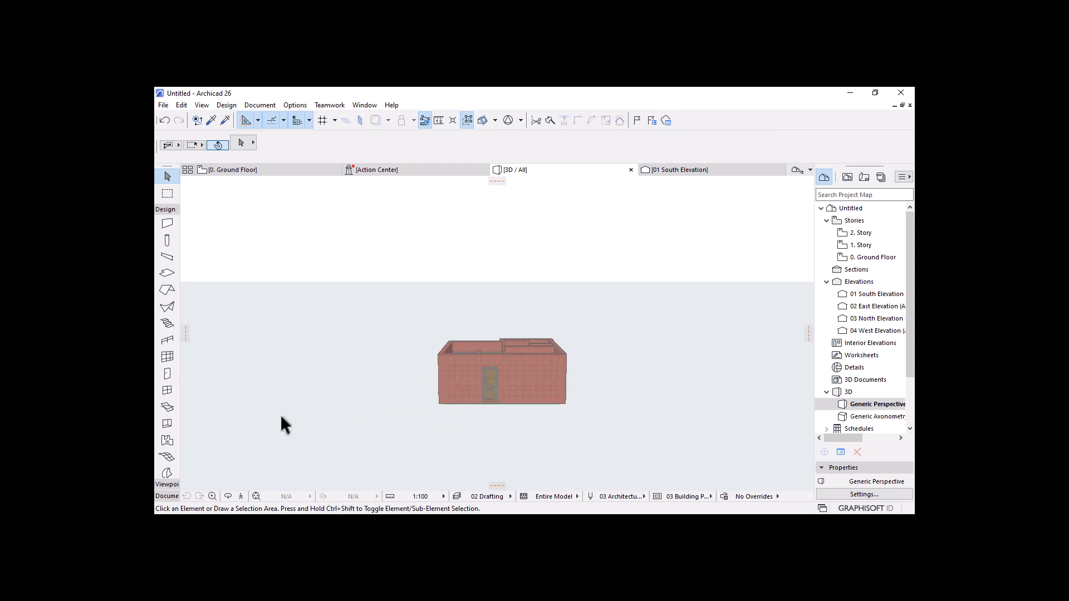
pyautogui.scroll(3, 520, 352)
pyautogui.press('o')
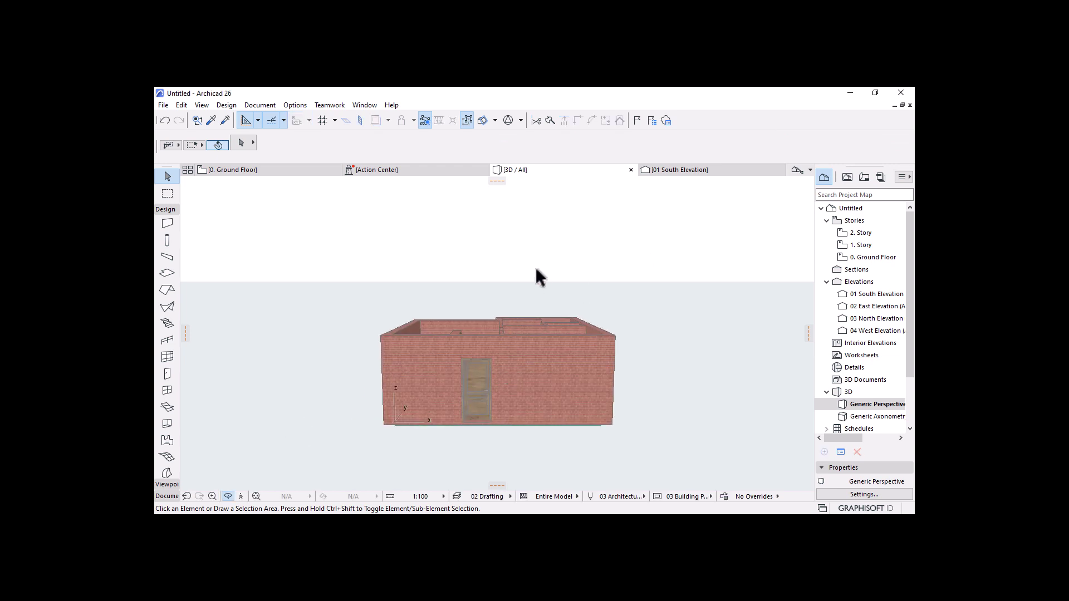
pyautogui.moveTo(536, 271); pyautogui.dragTo(435, 430)
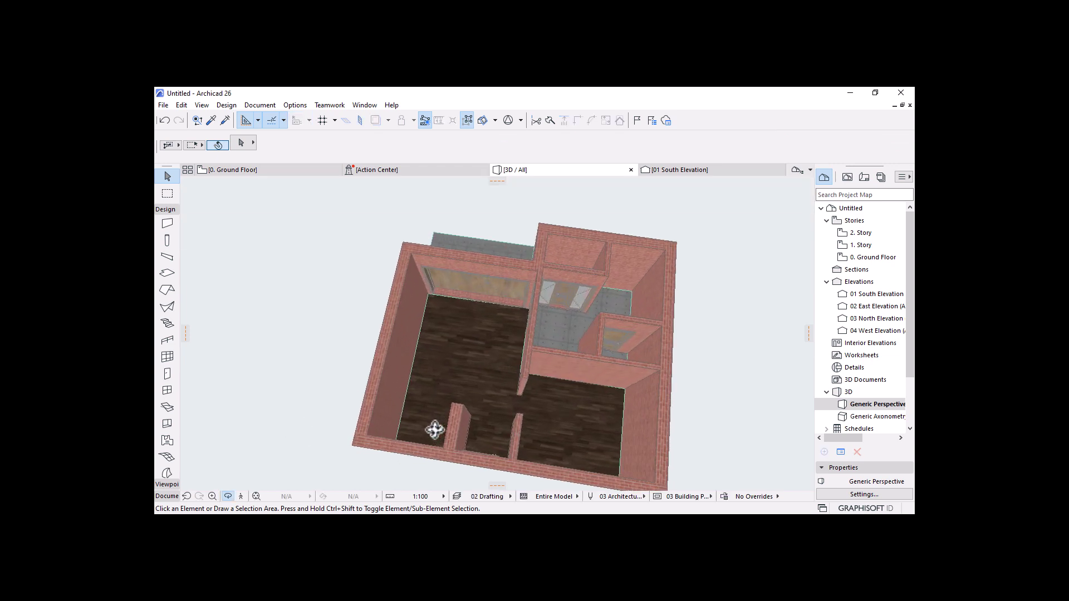
pyautogui.scroll(3, 445, 422)
pyautogui.moveTo(506, 363)
pyautogui.mouseDown()
pyautogui.moveTo(503, 399)
pyautogui.moveTo(506, 346)
pyautogui.mouseUp()
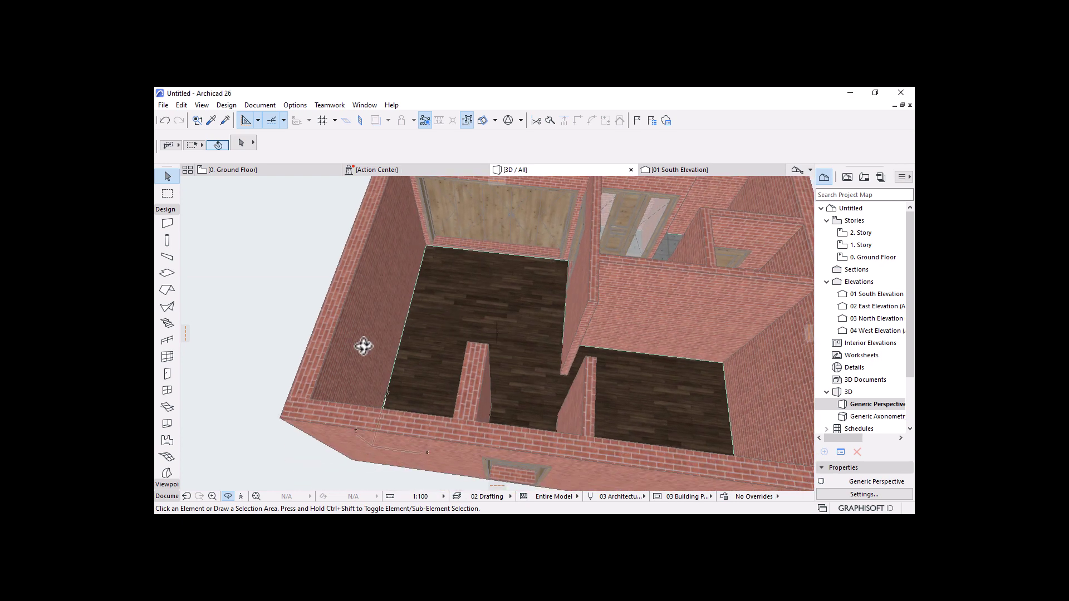
pyautogui.scroll(-3, 364, 346)
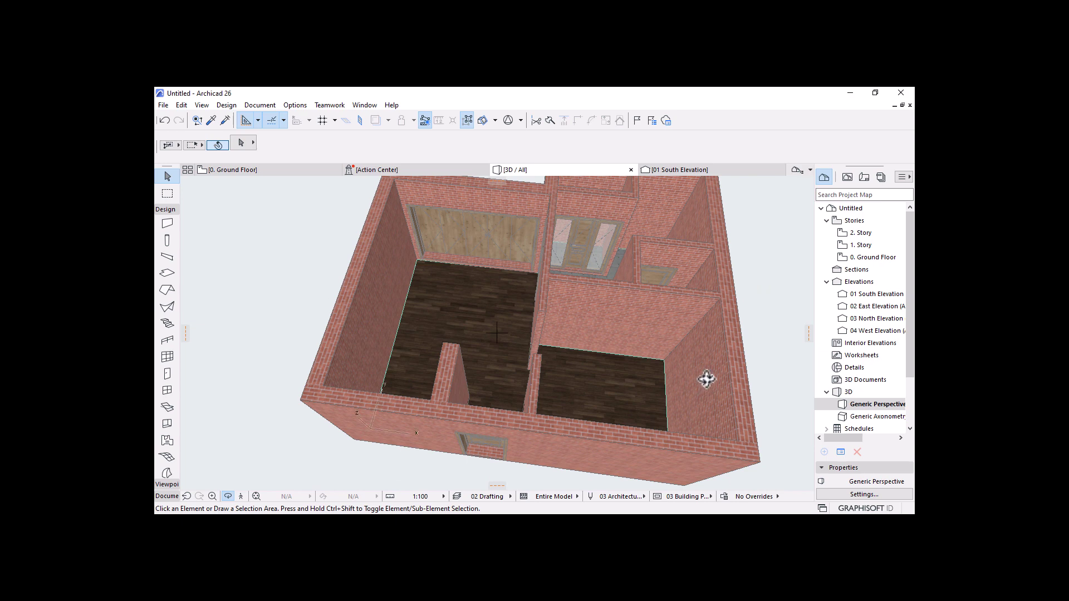
pyautogui.moveTo(708, 384); pyautogui.dragTo(713, 358)
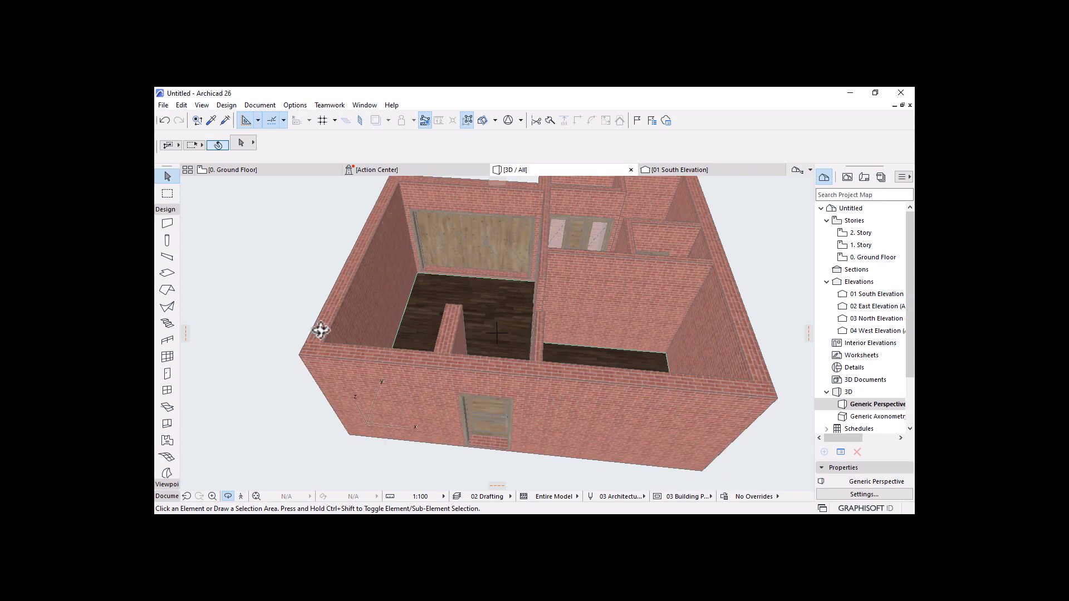
pyautogui.moveTo(525, 387); pyautogui.dragTo(595, 379)
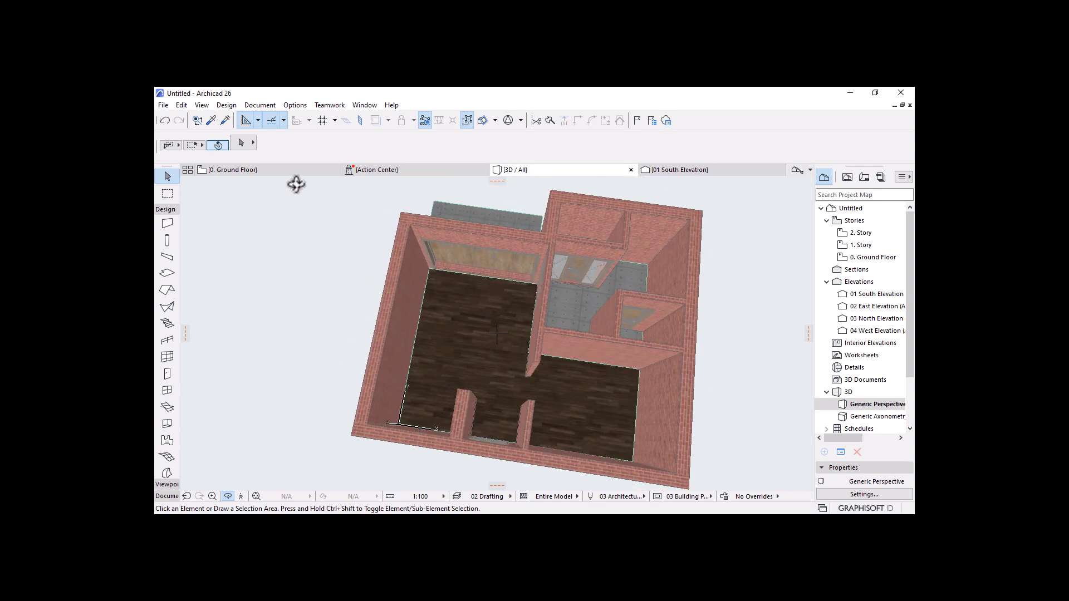
# Step: Return to the ground floor plan and turn on the Plank Floor cover fill for the large room slab
pyautogui.moveTo(270, 170)
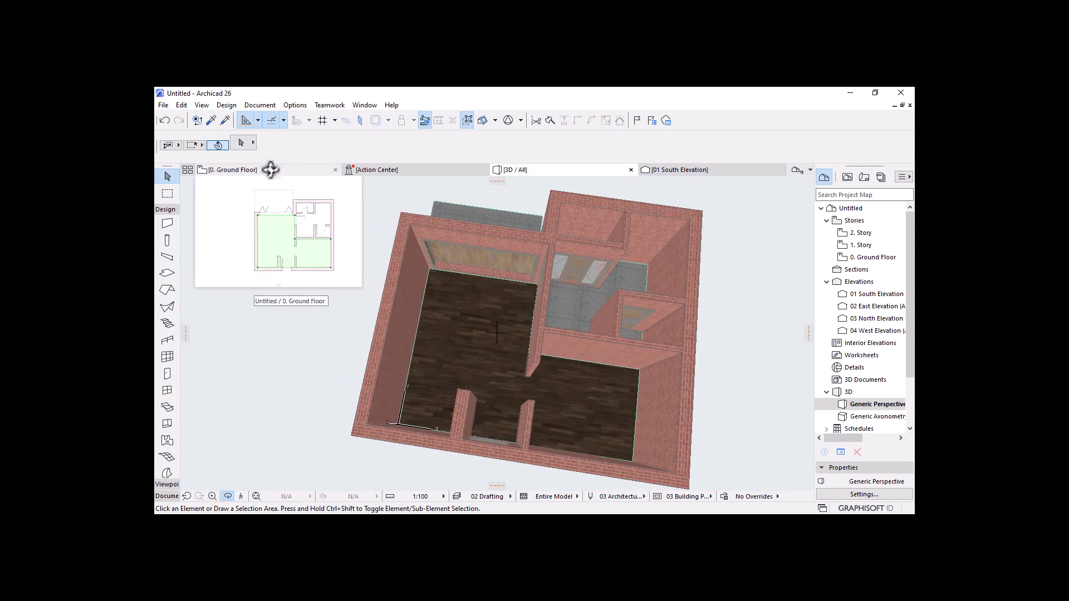
pyautogui.click(271, 170)
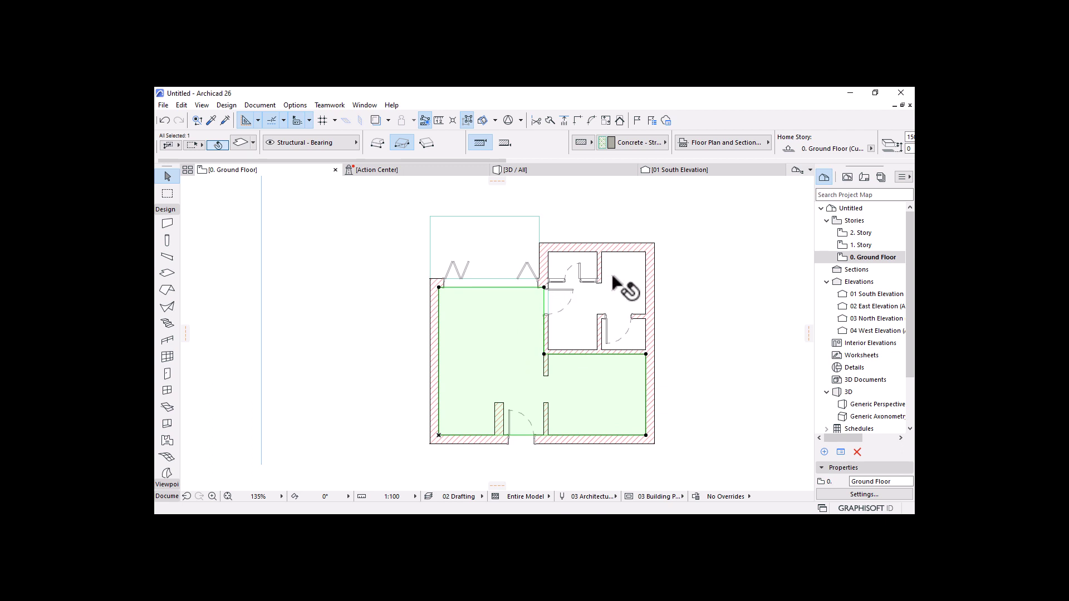
pyautogui.click(739, 146)
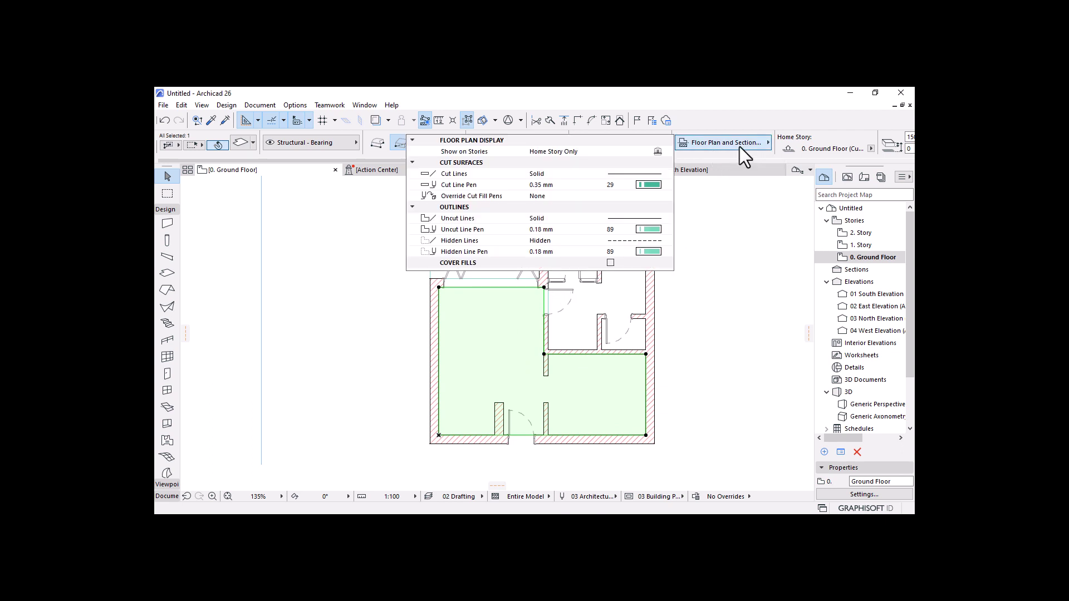
pyautogui.click(610, 262)
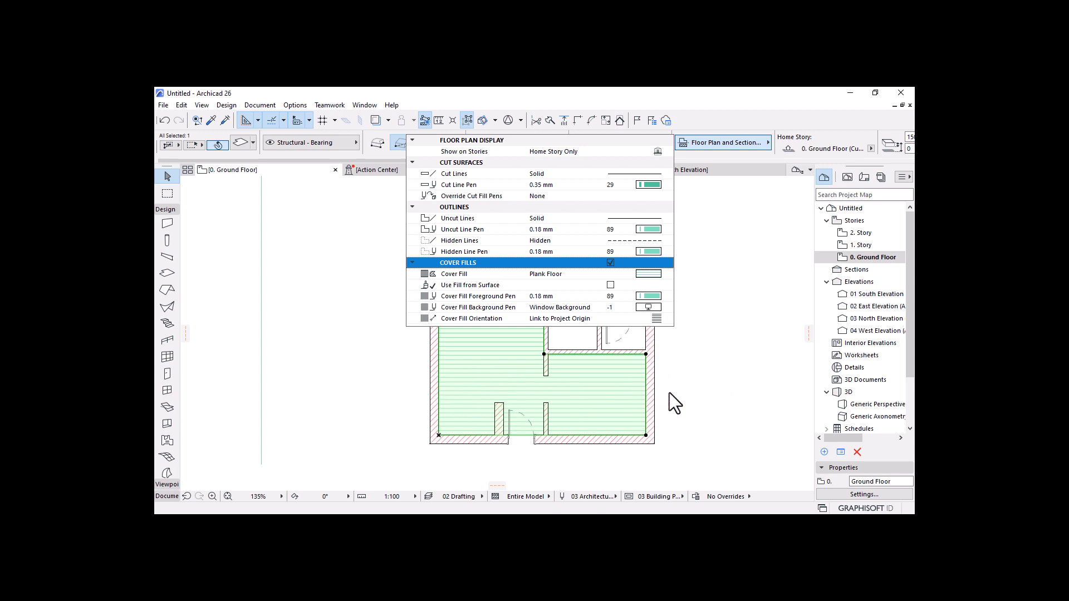
pyautogui.click(709, 377)
pyautogui.click(700, 457)
pyautogui.scroll(2, 513, 450)
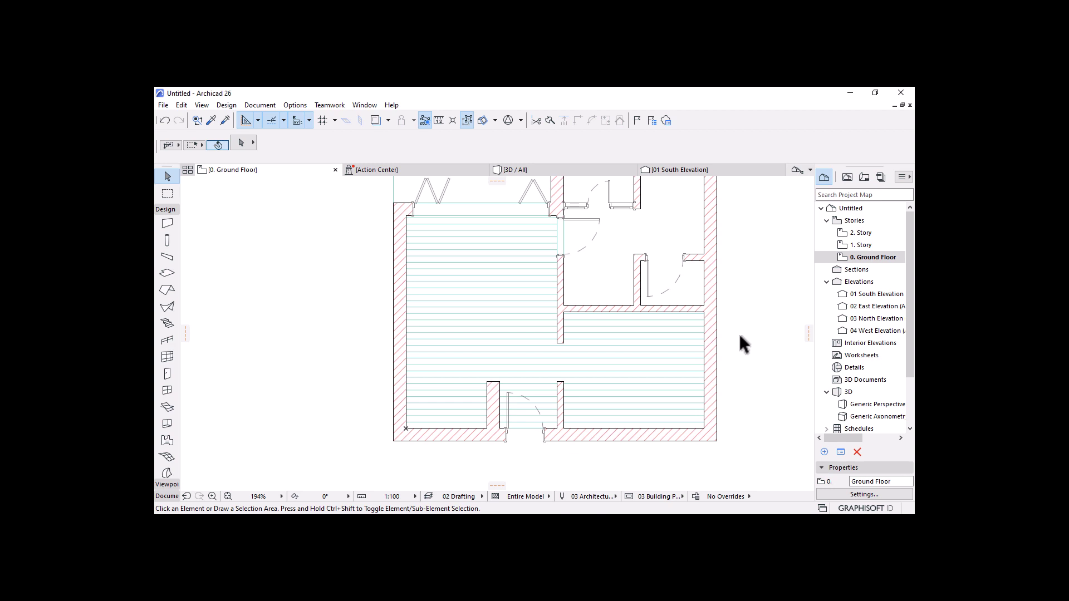
pyautogui.scroll(-2, 628, 401)
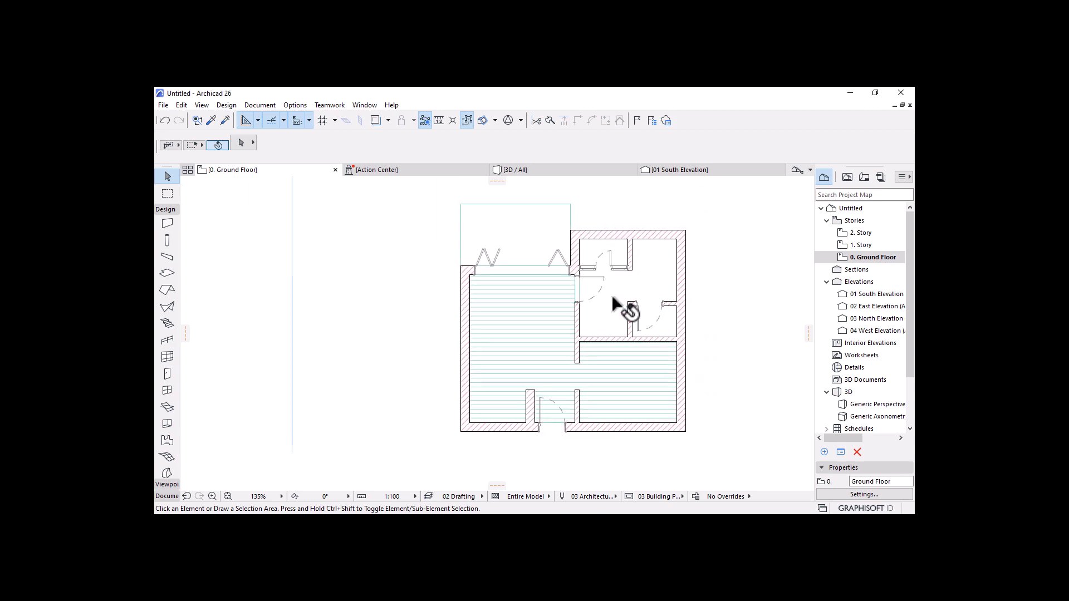
# Step: Turn on the cover fill for the upper-right room block's slab and set its pattern to Grid 30x30
pyautogui.click(646, 284)
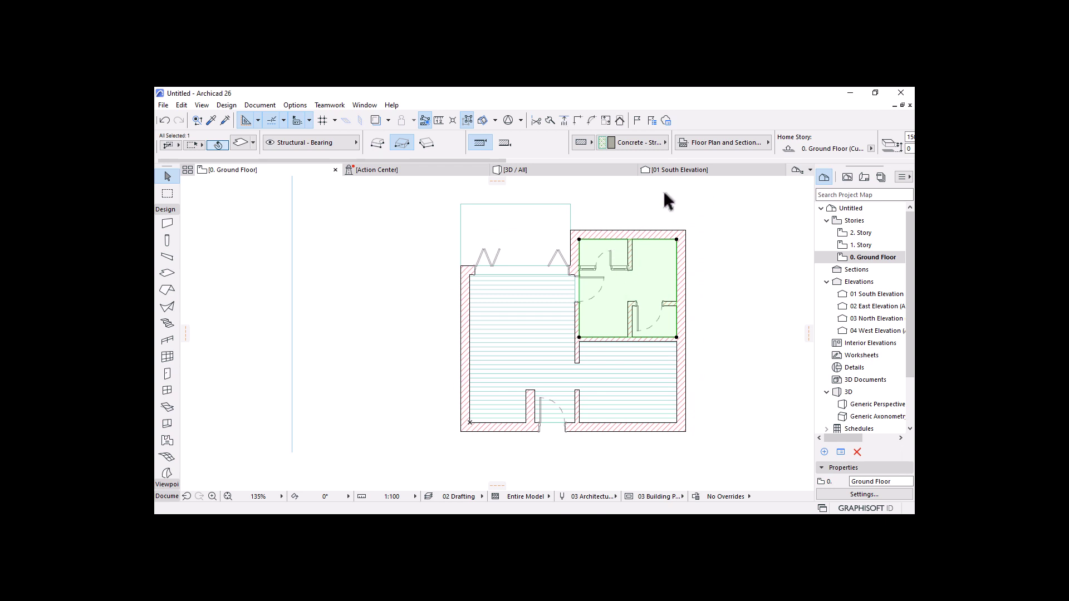
pyautogui.click(739, 145)
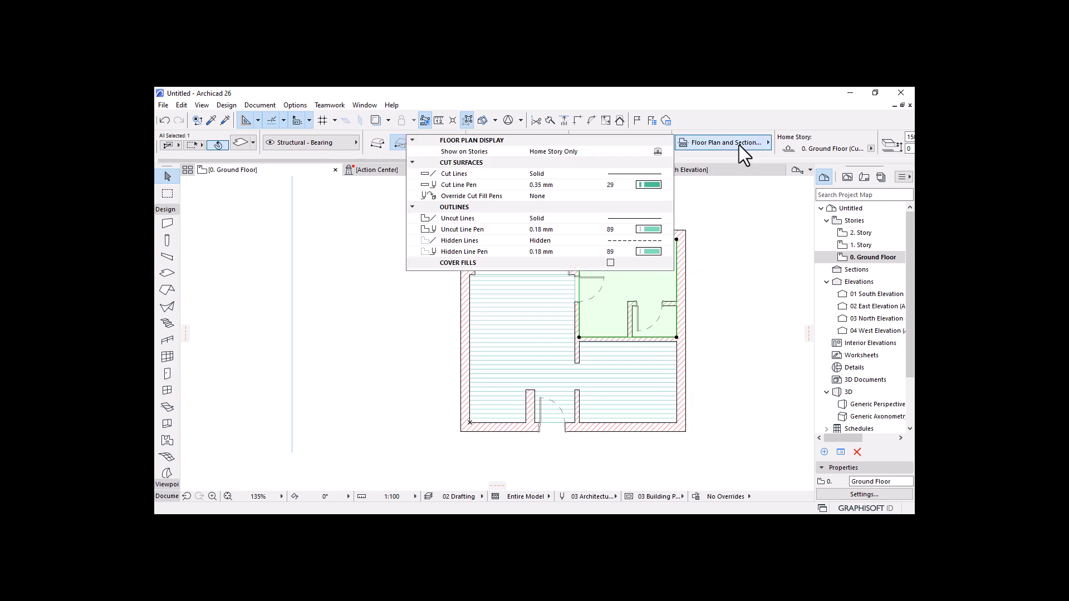
pyautogui.click(611, 262)
pyautogui.click(611, 262)
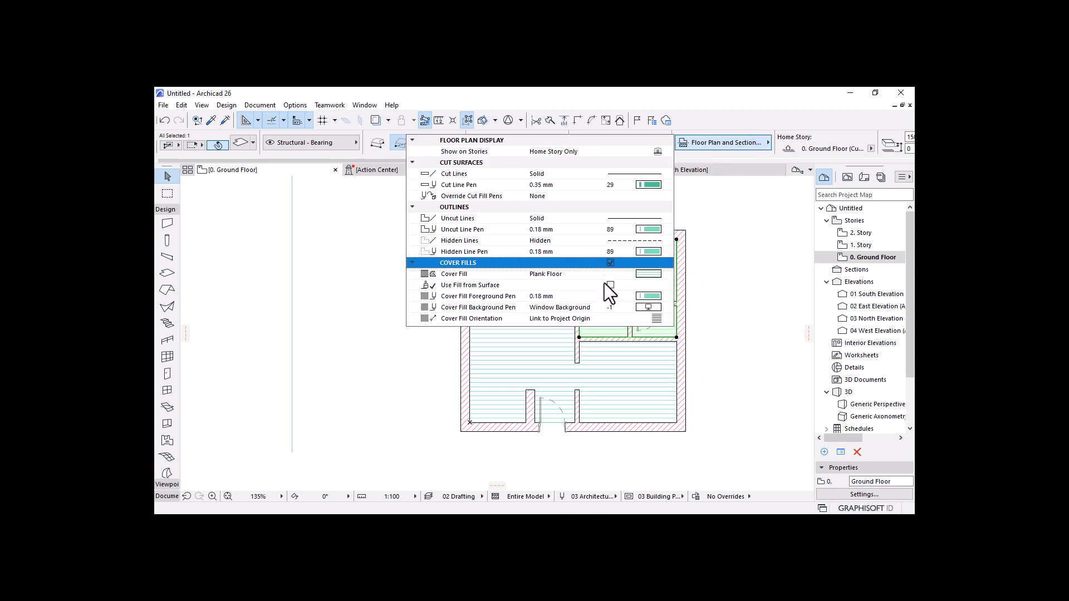
pyautogui.click(636, 276)
pyautogui.press('Escape')
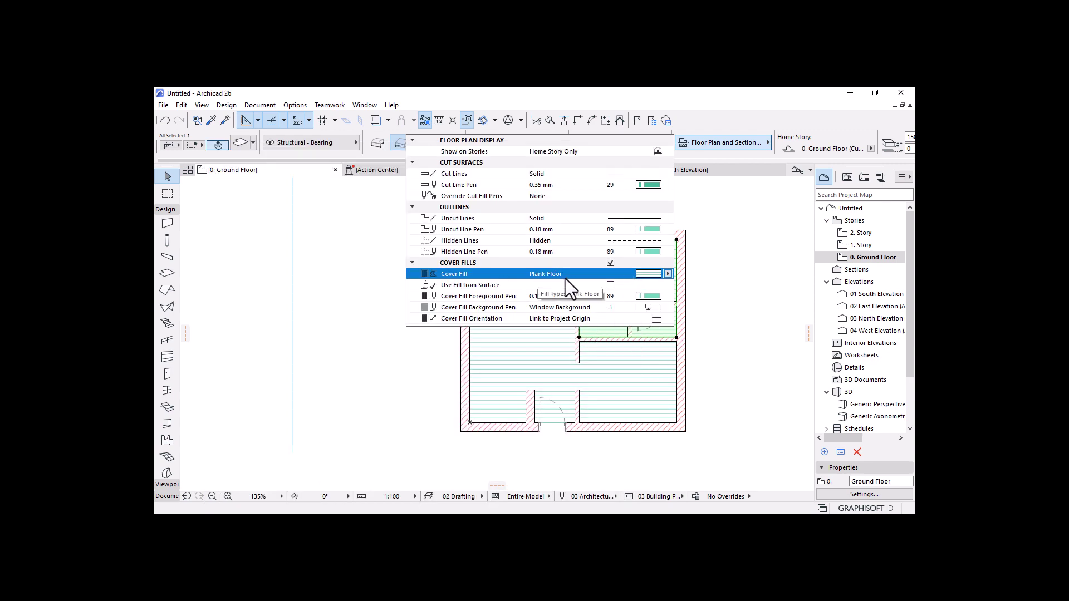
pyautogui.click(666, 274)
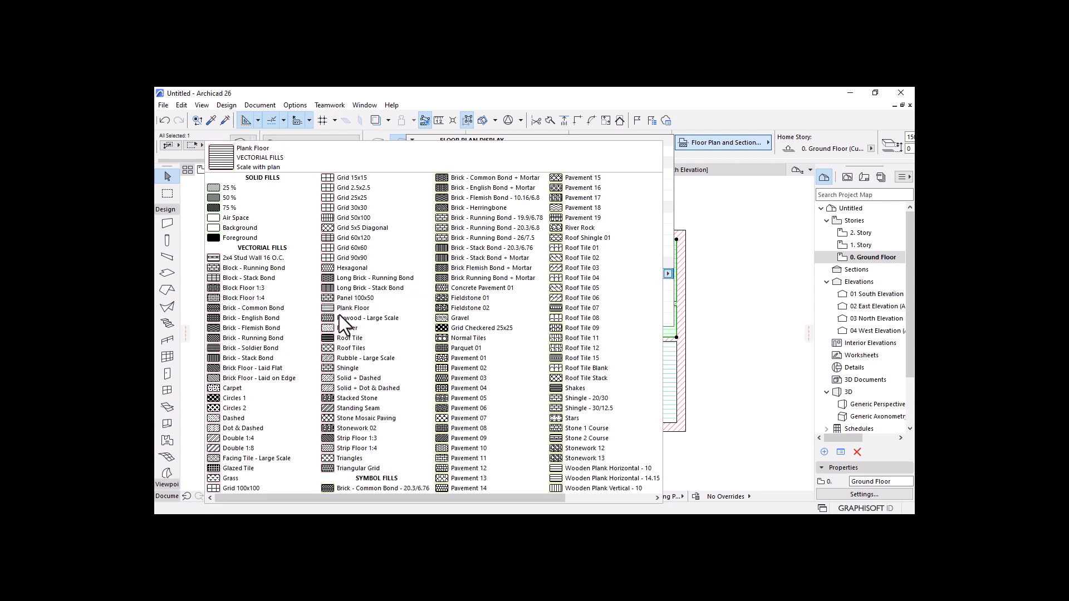
pyautogui.scroll(-1, 348, 315)
pyautogui.click(332, 348)
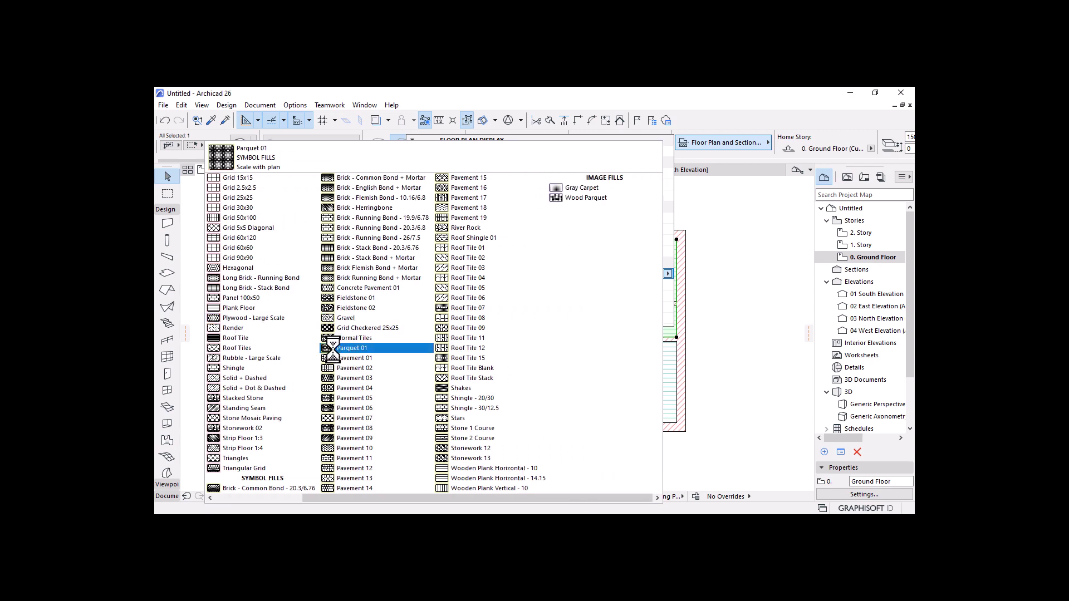
pyautogui.click(230, 208)
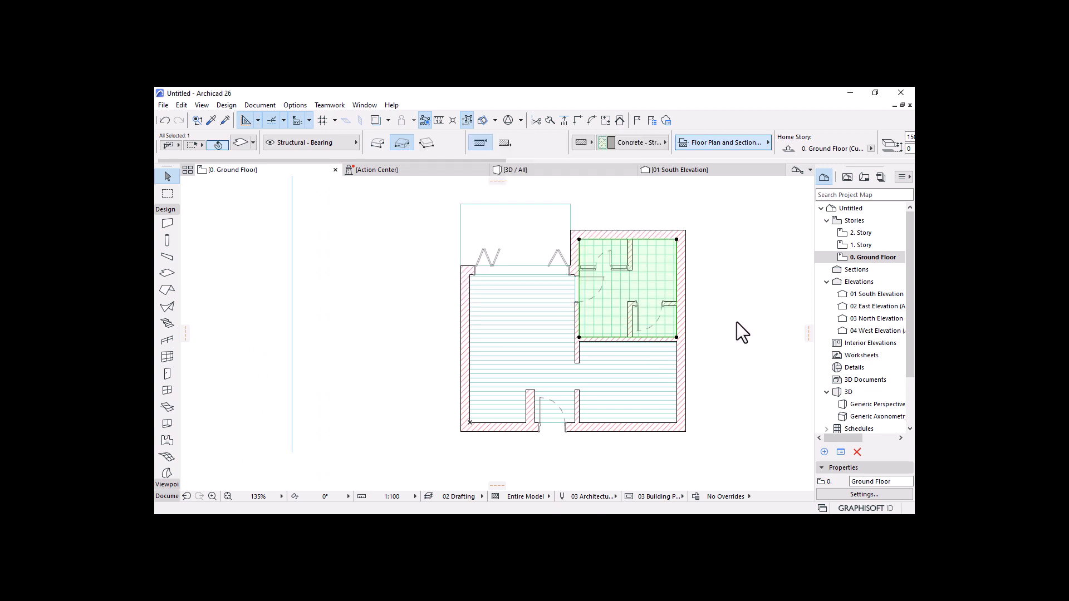
pyautogui.click(780, 389)
# Step: Turn on the cover fill for the slab outside the upper-left folding doors and set its pattern to Grid 90x90
pyautogui.click(529, 229)
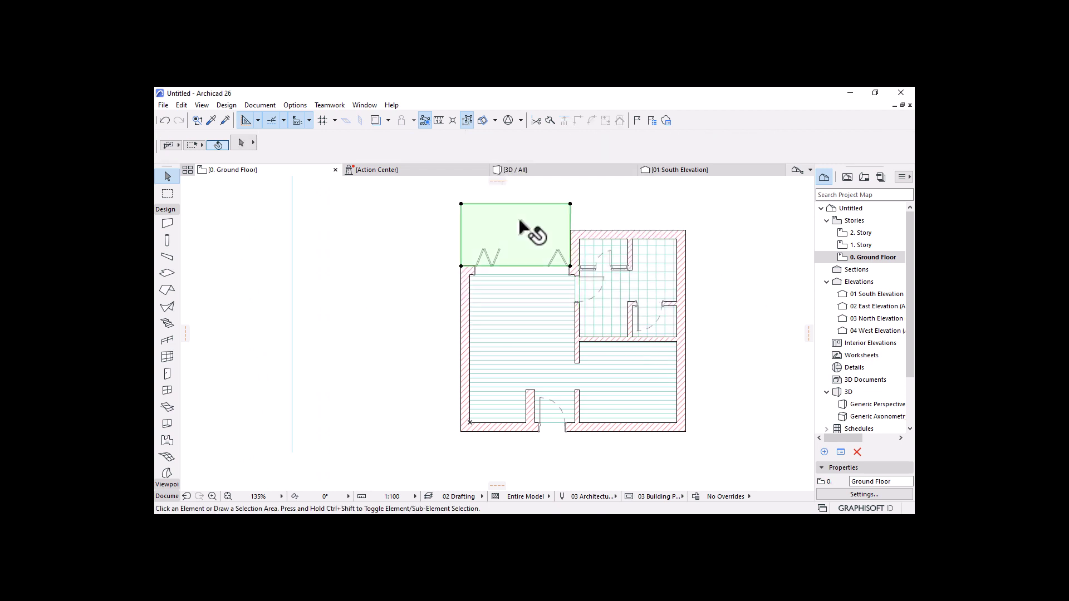
pyautogui.click(727, 146)
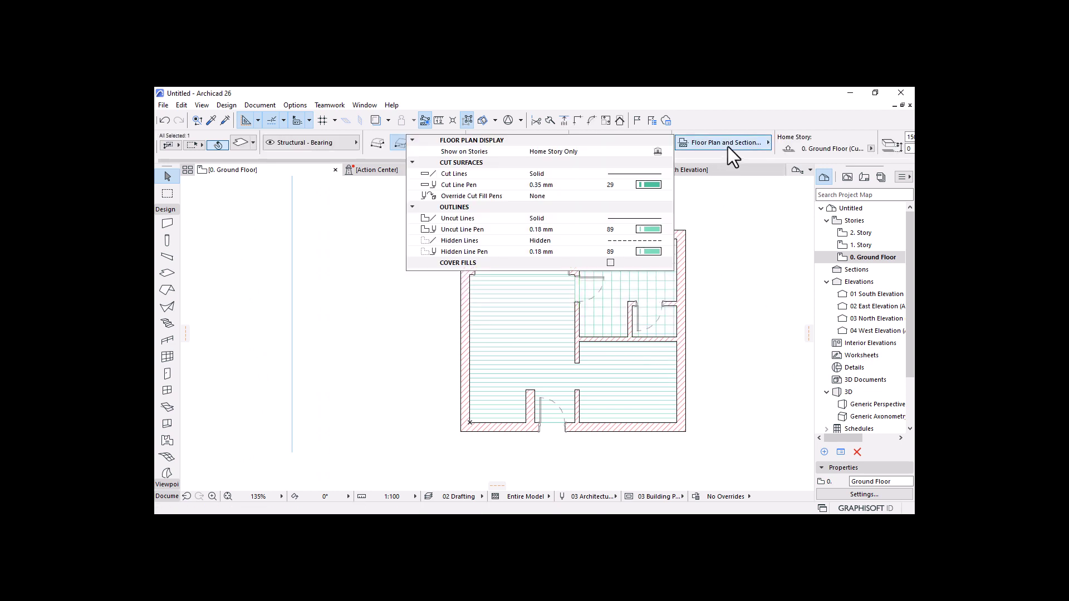
pyautogui.click(610, 263)
pyautogui.click(611, 263)
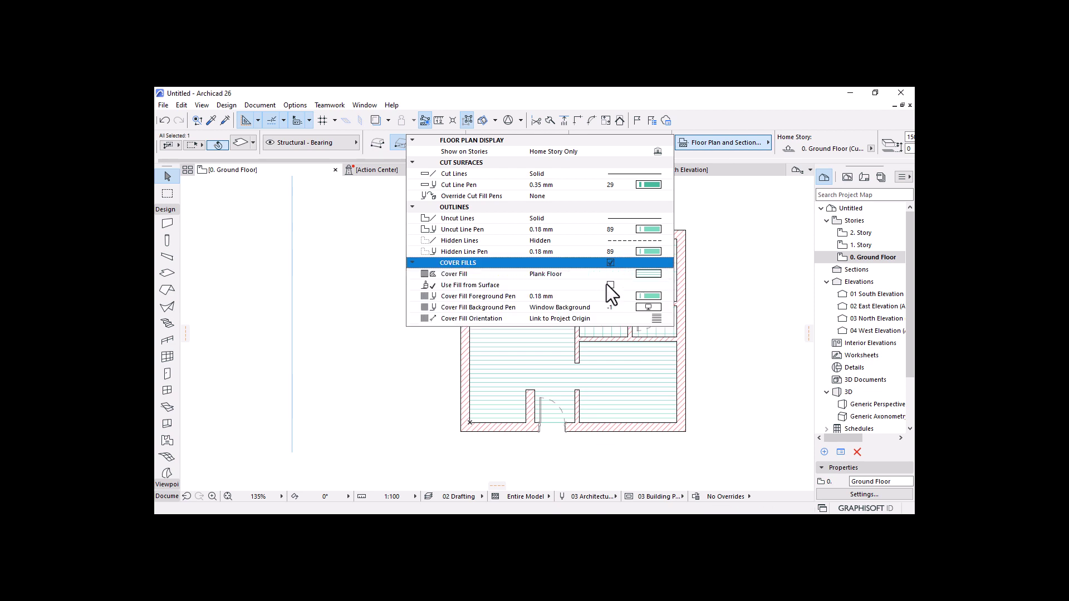
pyautogui.click(648, 274)
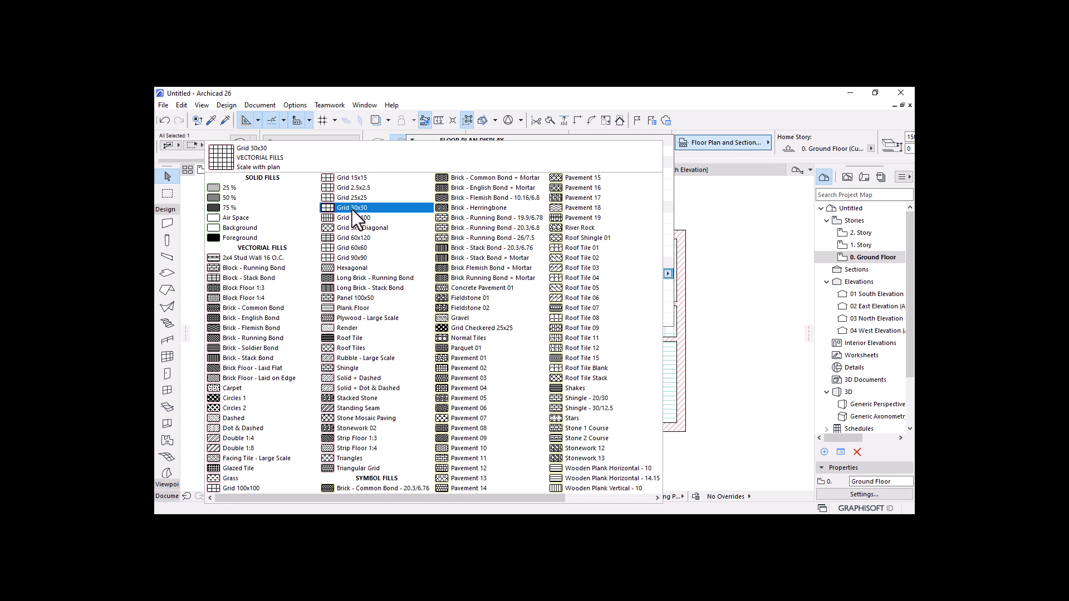
pyautogui.click(358, 260)
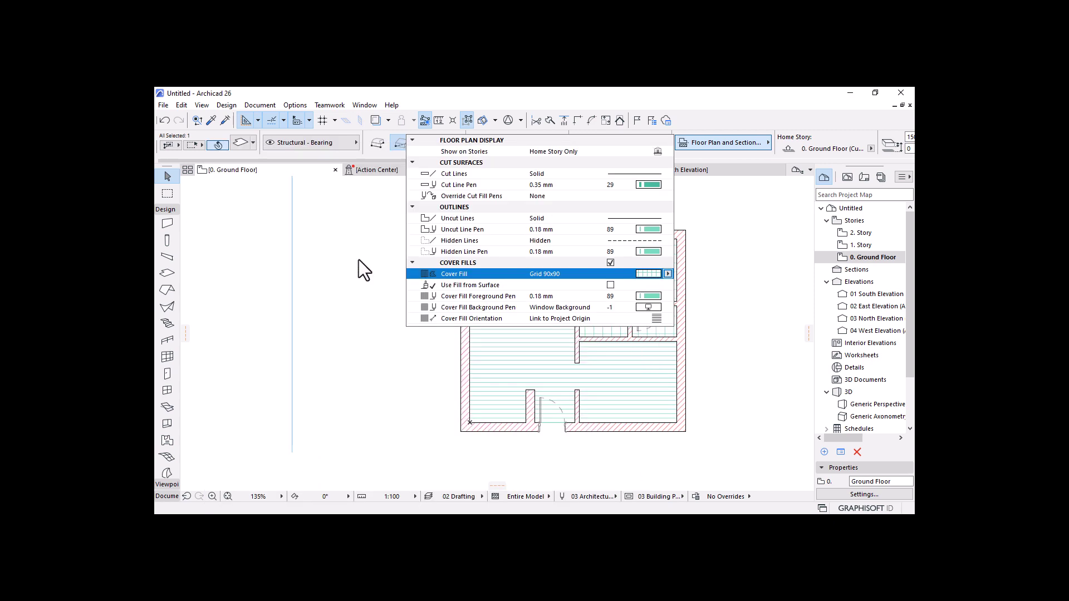
pyautogui.click(719, 291)
pyautogui.click(731, 350)
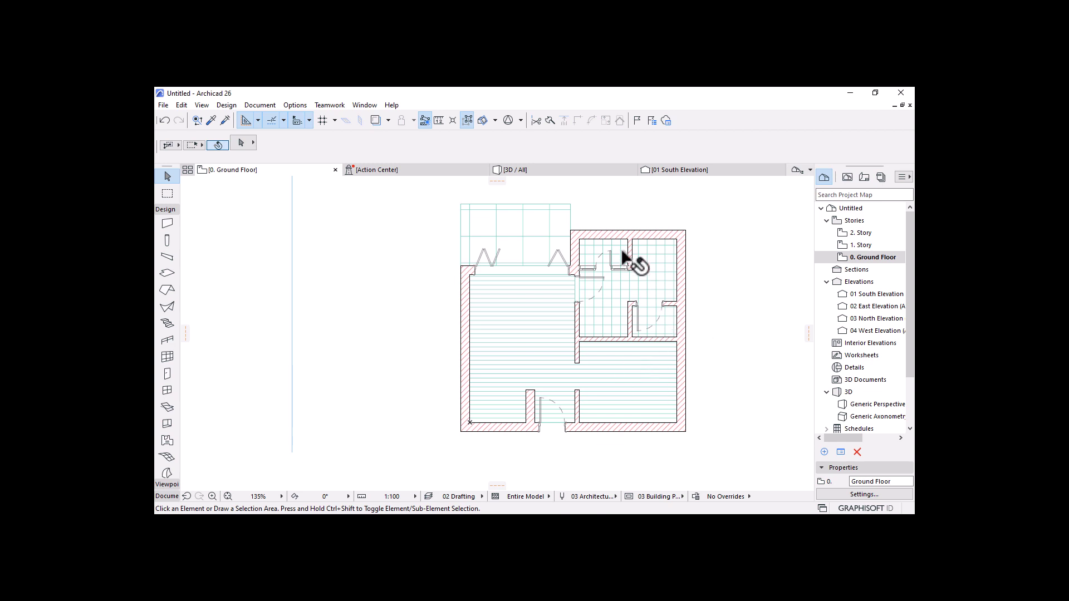
# Step: Zoom in on the top exterior wall of the upper-right room block and check its assigned building material
pyautogui.moveTo(621, 253)
pyautogui.scroll(8, 679, 234)
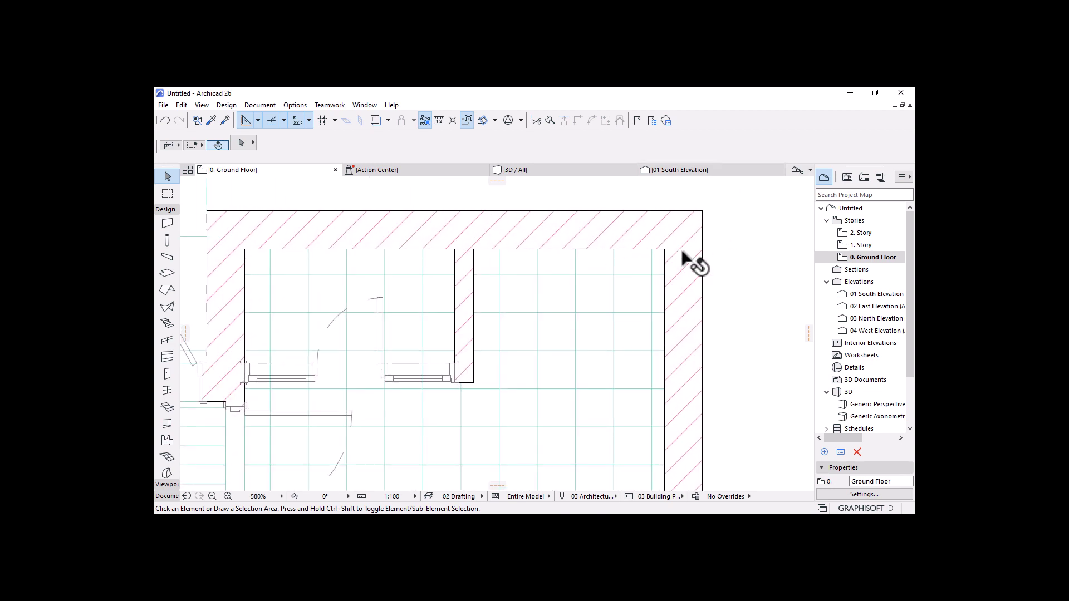
pyautogui.scroll(4, 696, 234)
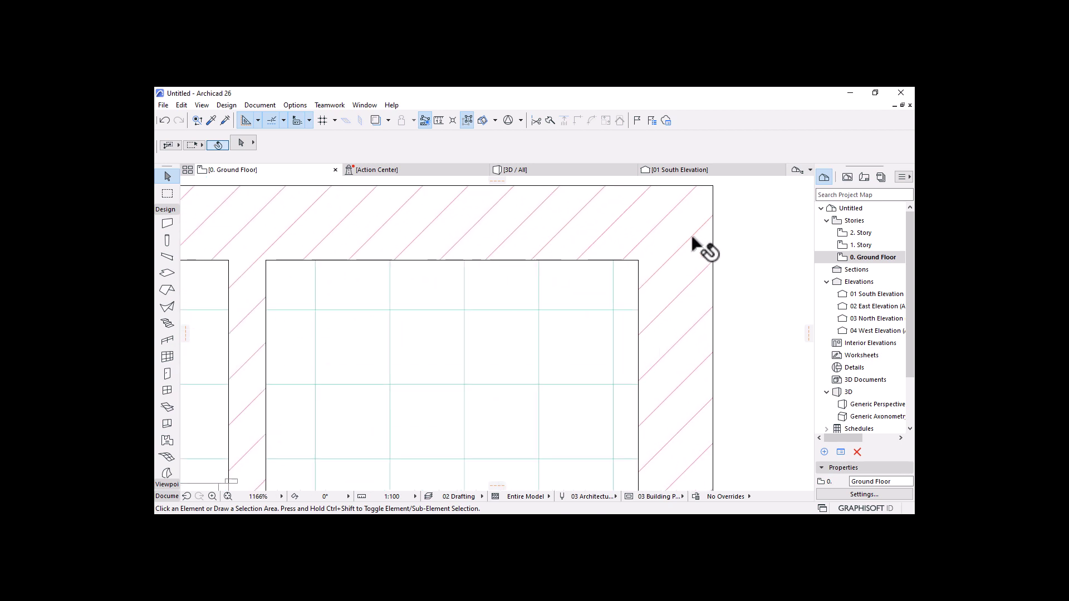
pyautogui.scroll(-1, 601, 285)
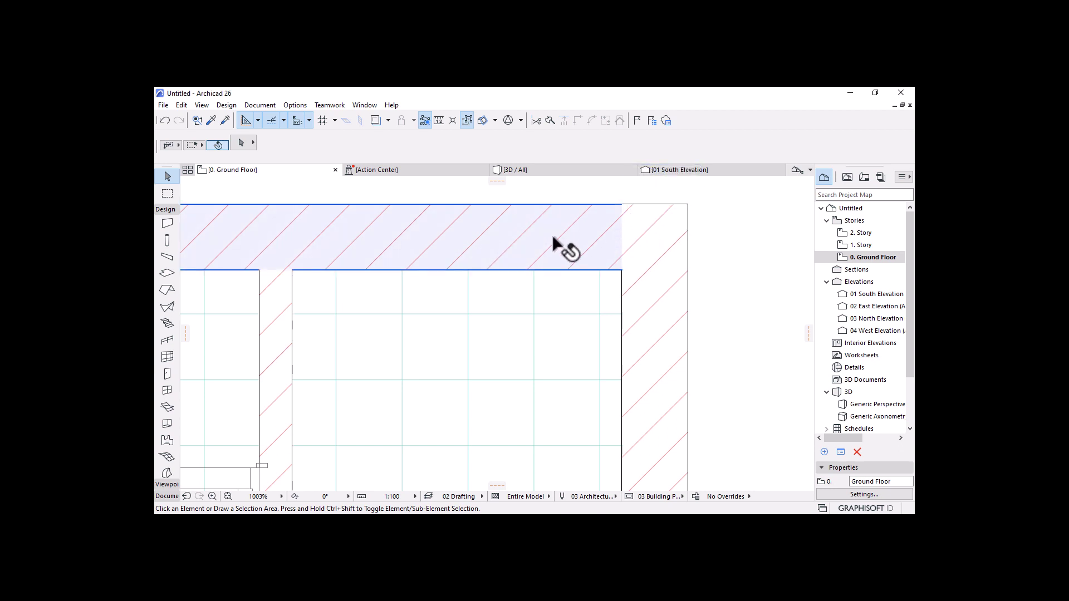
pyautogui.click(468, 240)
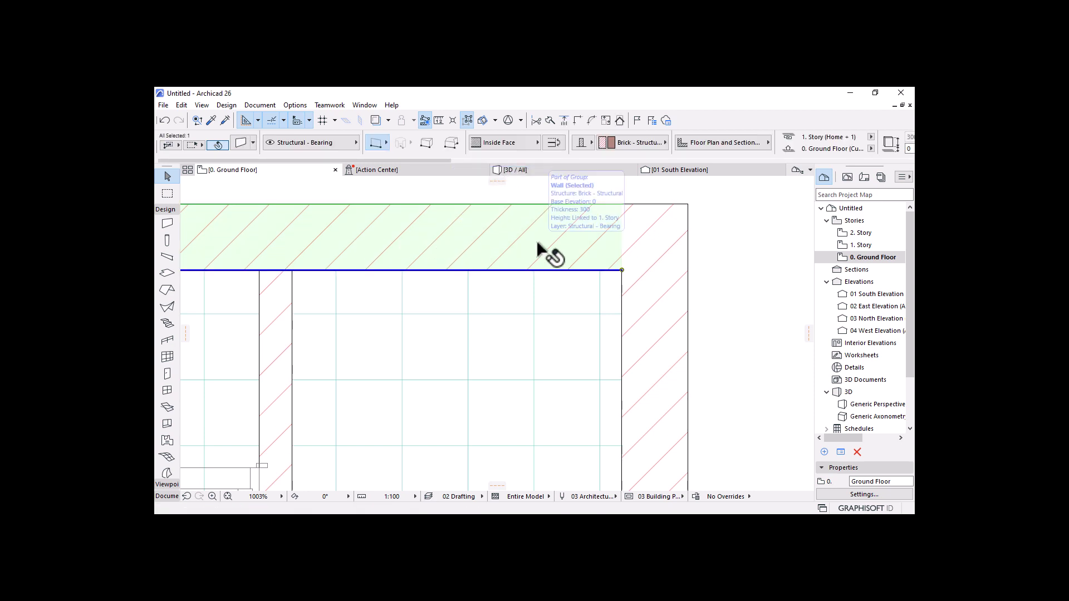
pyautogui.click(643, 146)
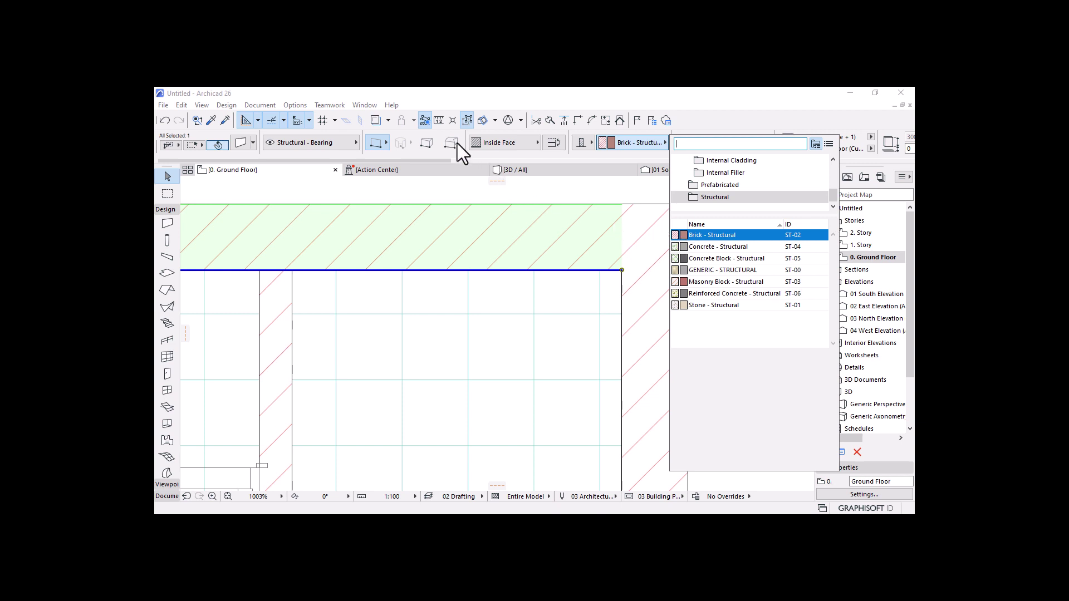
pyautogui.click(455, 99)
# Step: Open the Building Materials settings and set the cut fill foreground pen of Brick - Structural to pen 2
pyautogui.click(291, 104)
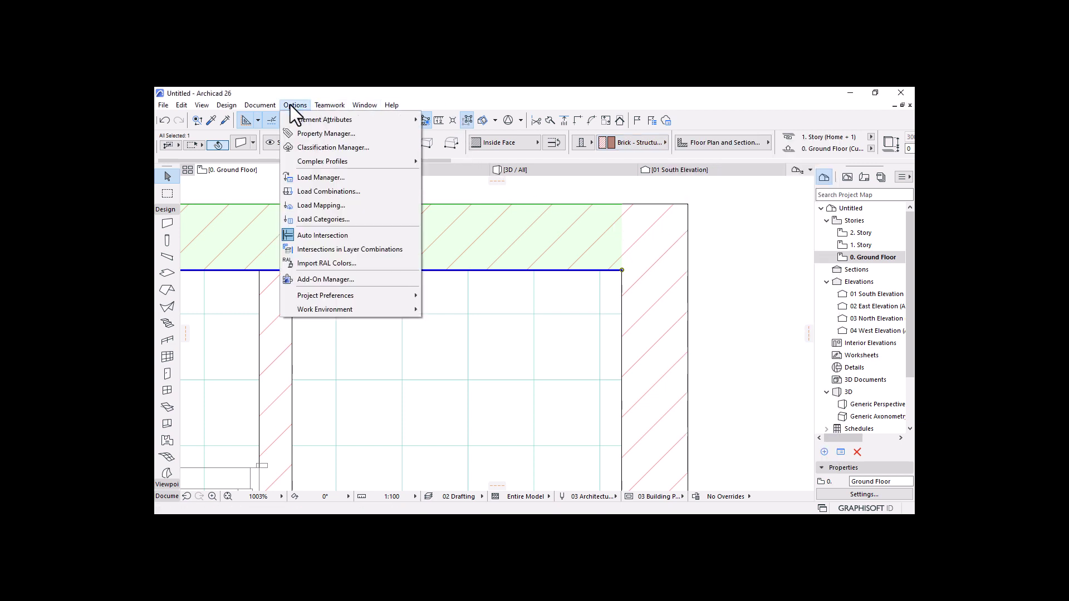
pyautogui.moveTo(293, 124)
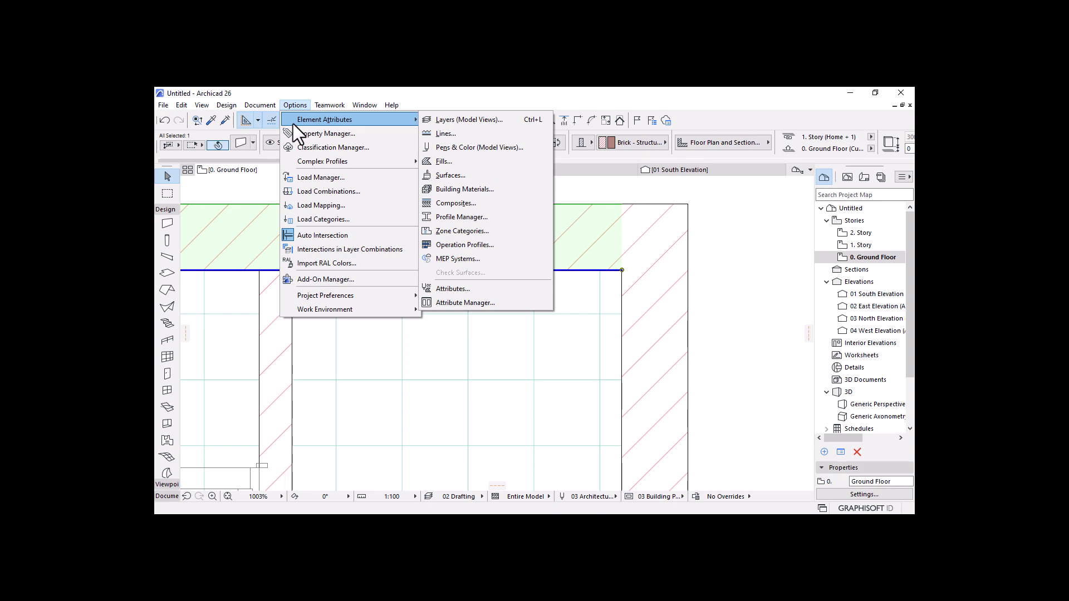
pyautogui.click(460, 191)
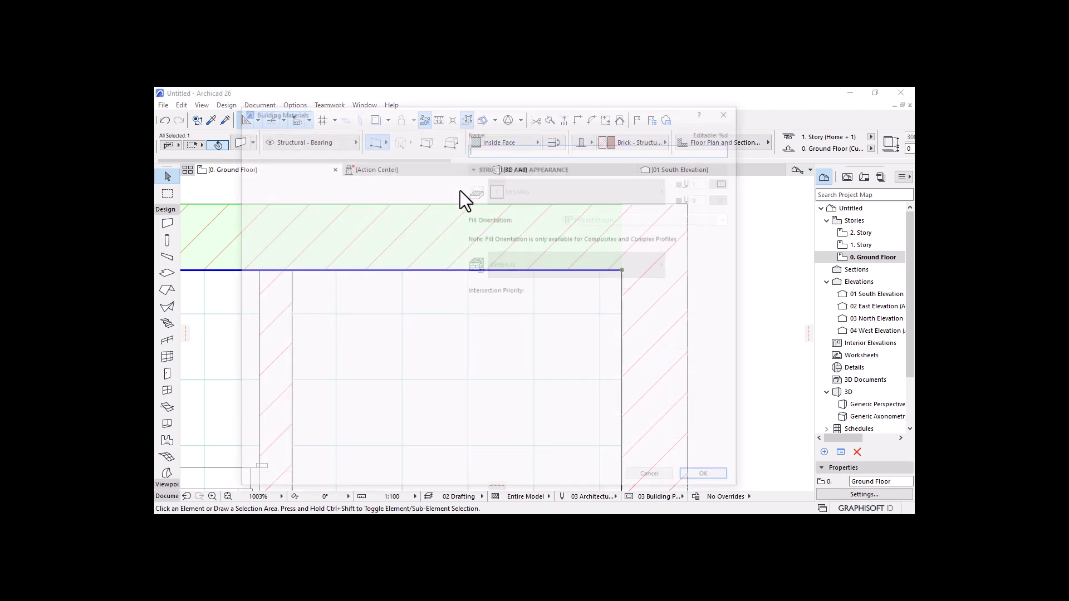
pyautogui.moveTo(479, 112); pyautogui.dragTo(657, 124)
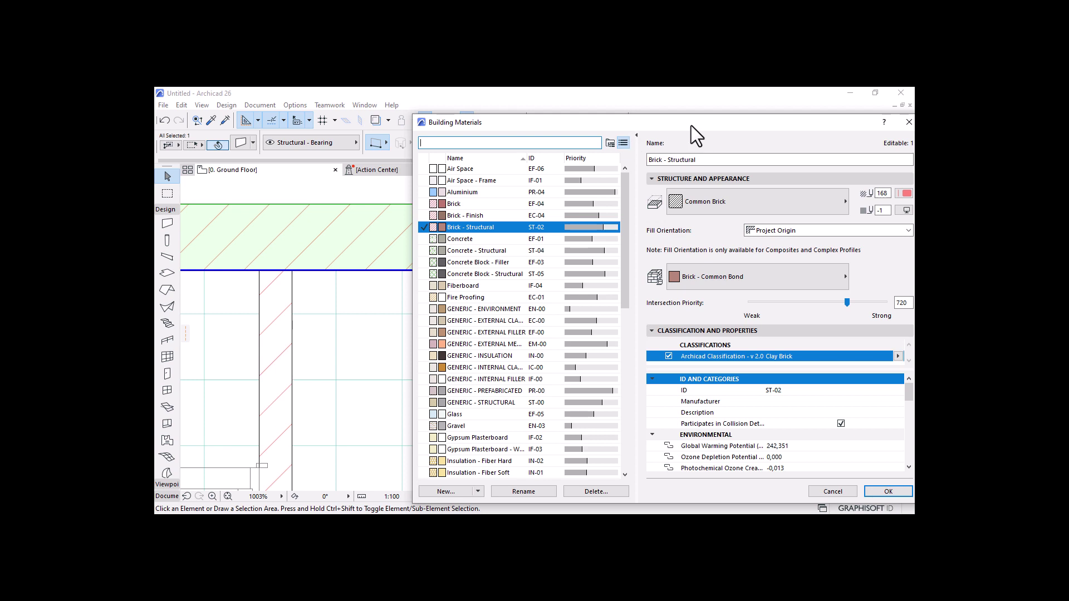
pyautogui.moveTo(691, 125); pyautogui.dragTo(653, 99)
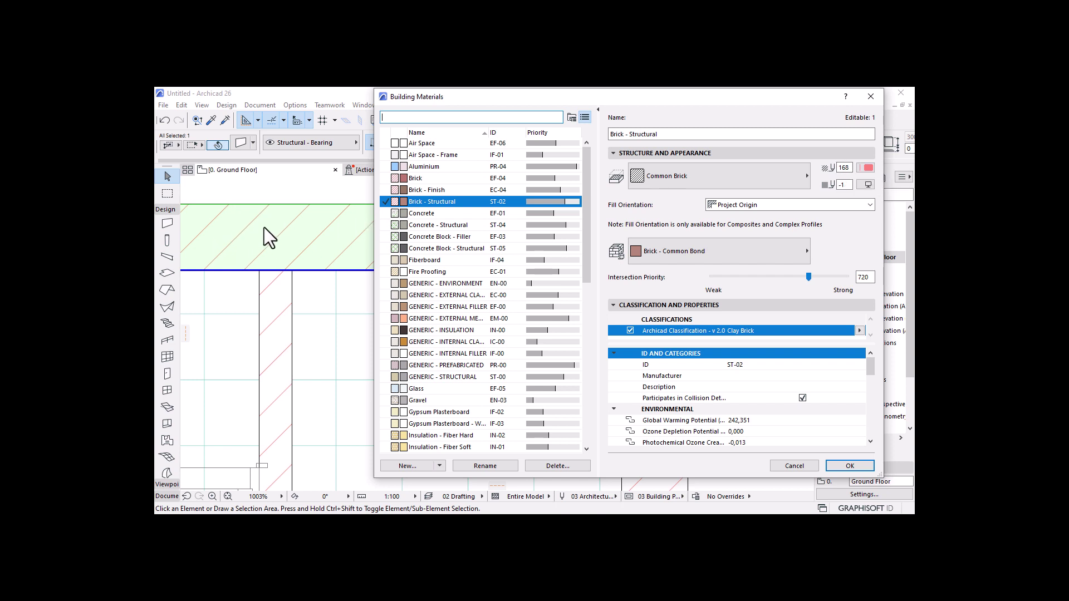
pyautogui.click(865, 168)
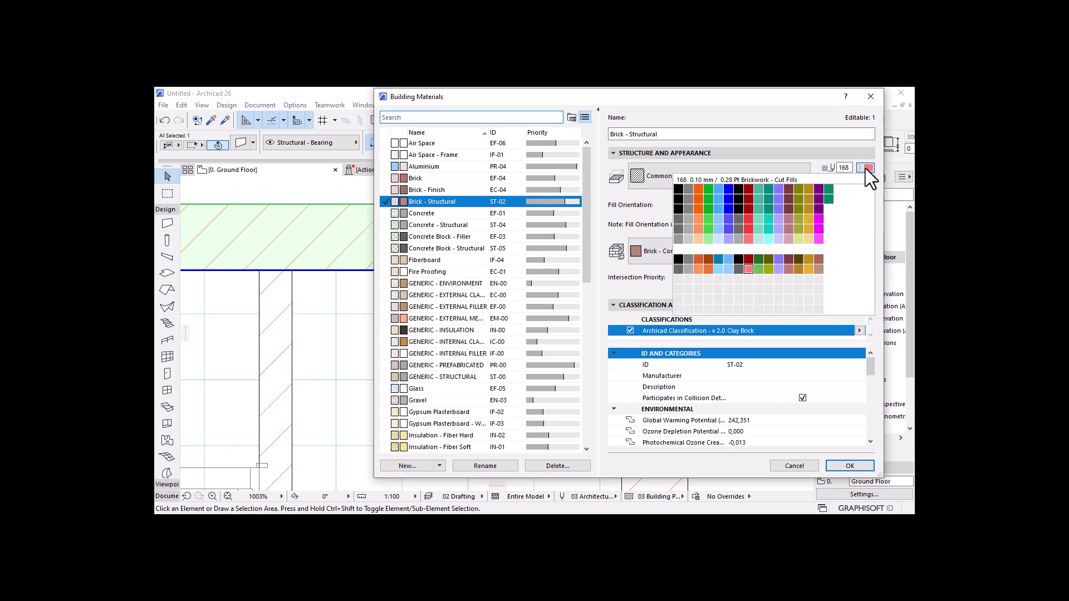
pyautogui.click(692, 188)
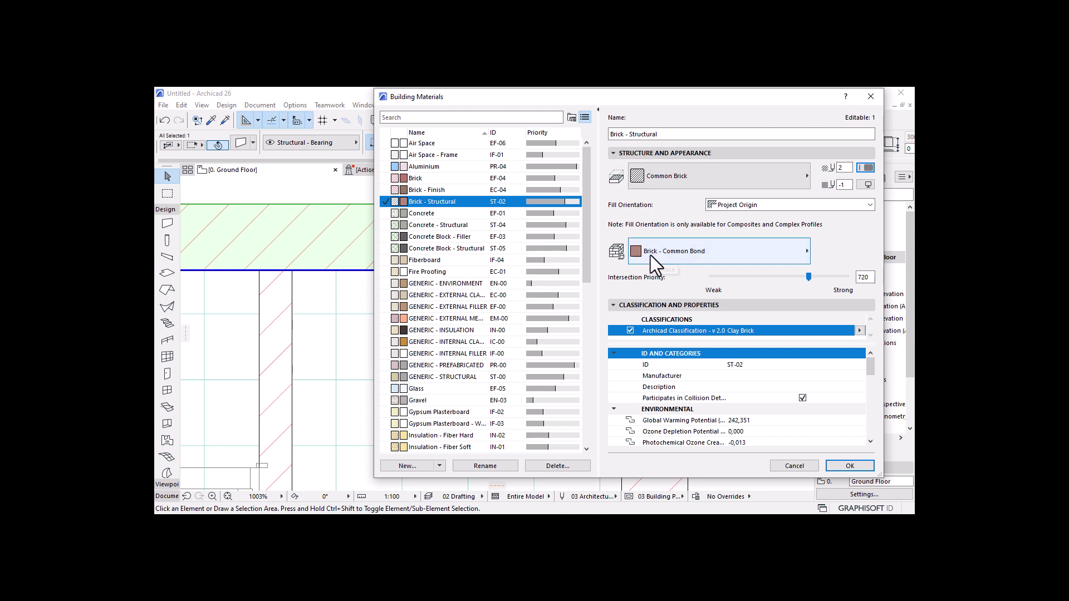
# Step: Change the surface of Brick - Structural to Stucco - White Rough, keep the Common Brick fill, and apply the material settings
pyautogui.click(701, 255)
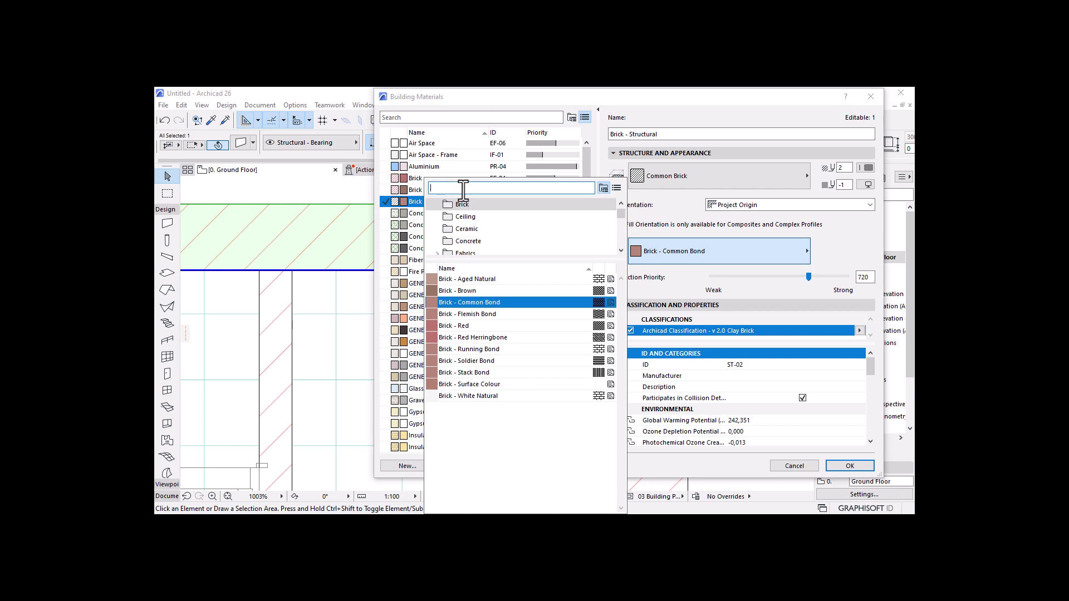
pyautogui.write('stuc')
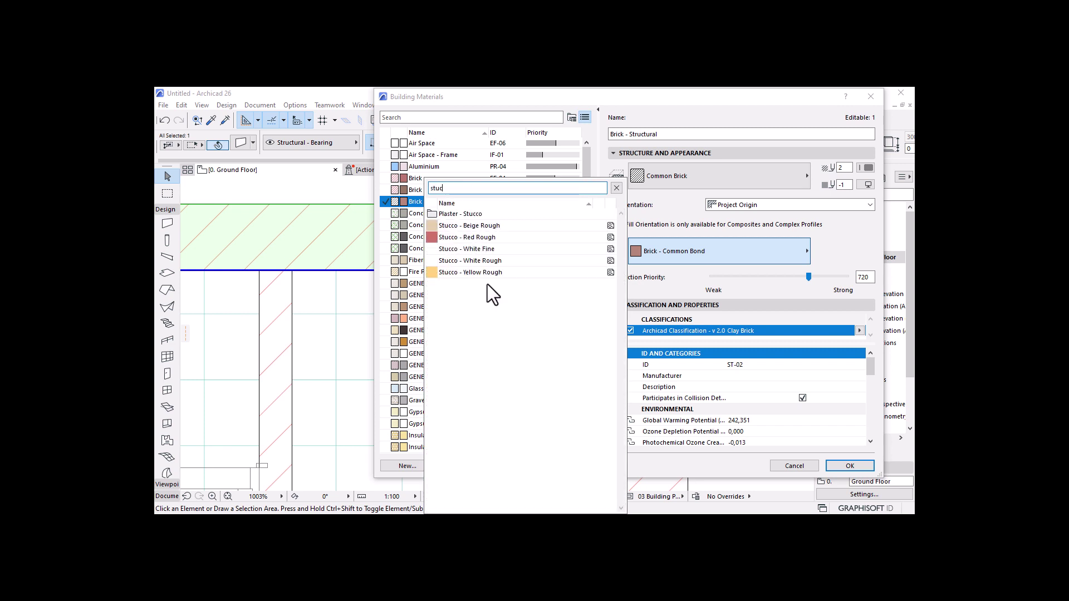
pyautogui.click(459, 262)
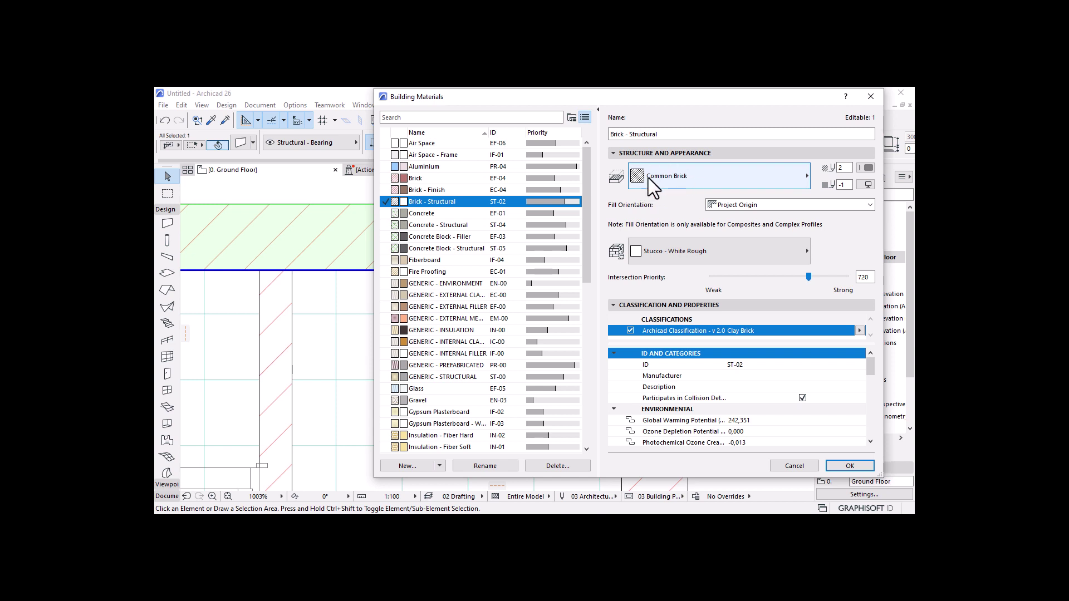
pyautogui.click(777, 175)
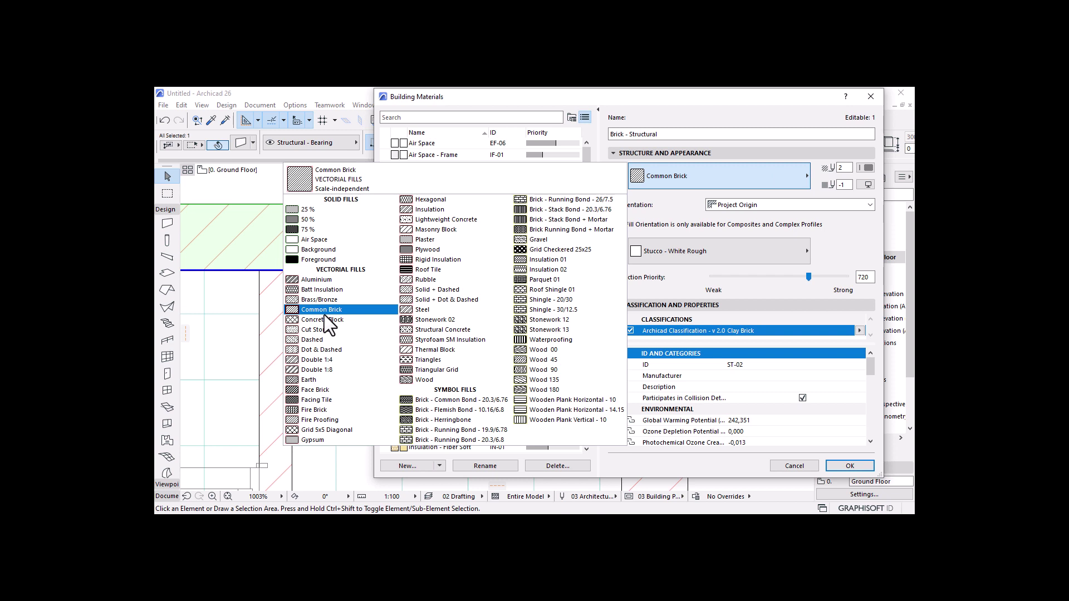
pyautogui.click(847, 241)
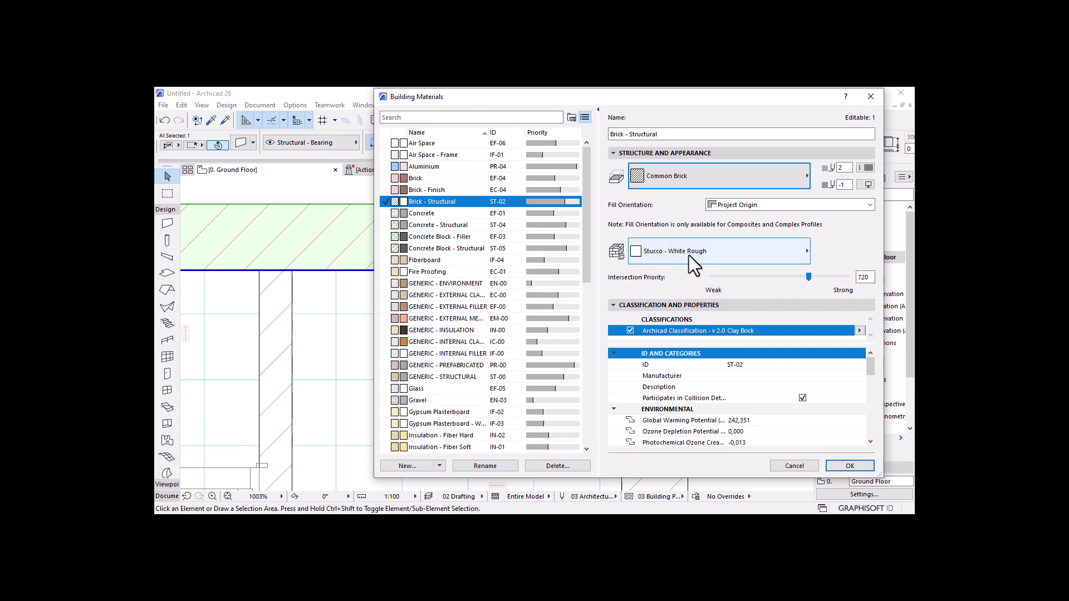
pyautogui.click(844, 468)
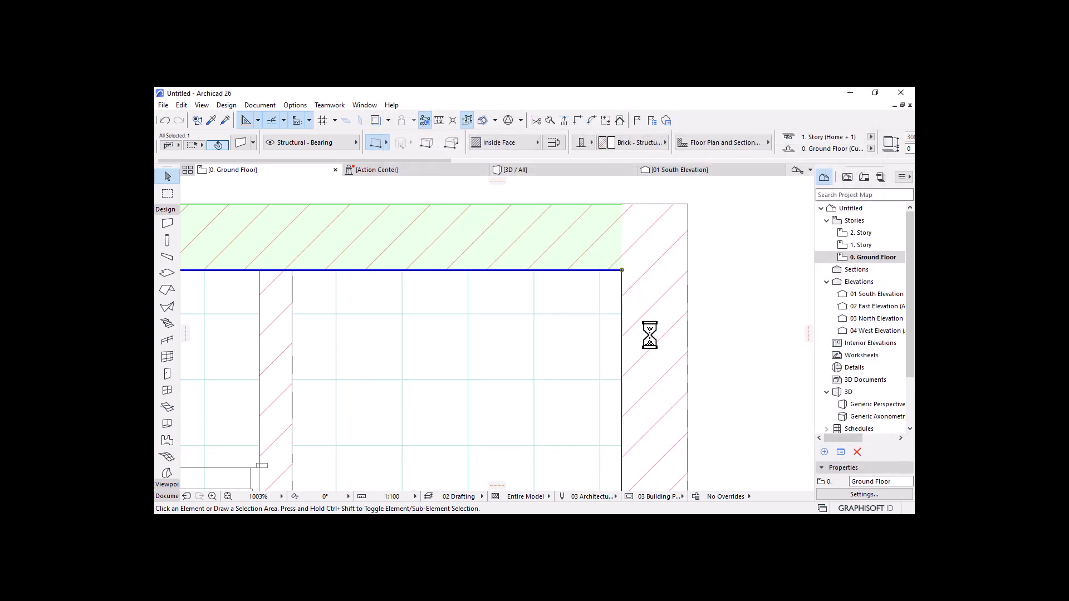
pyautogui.press('Escape')
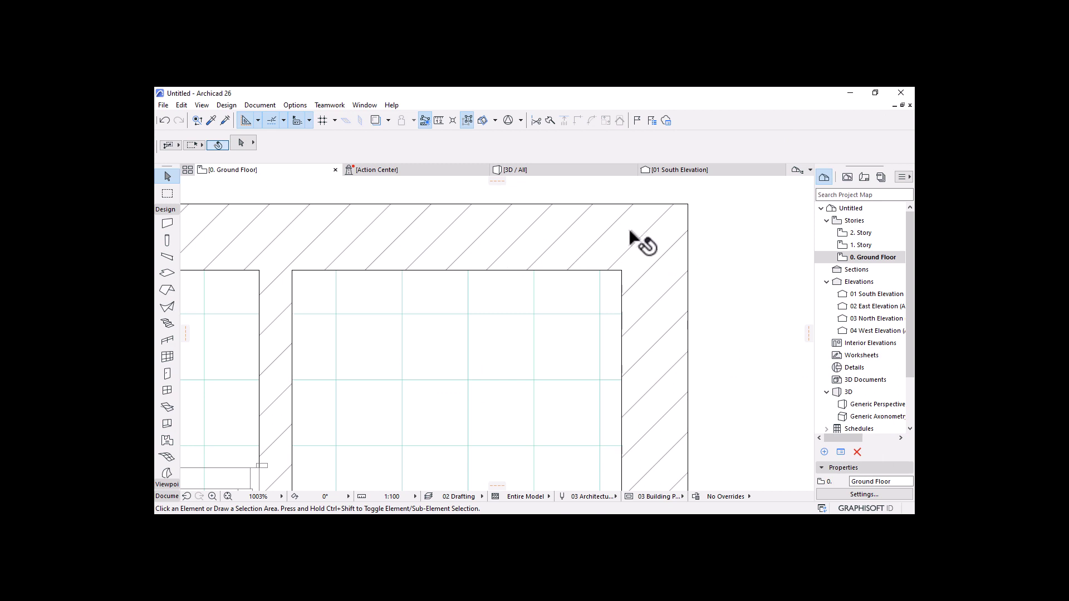
# Step: Inspect the walls' surface in the 3D perspective view from the entrance side and return to the ground floor plan
pyautogui.click(533, 170)
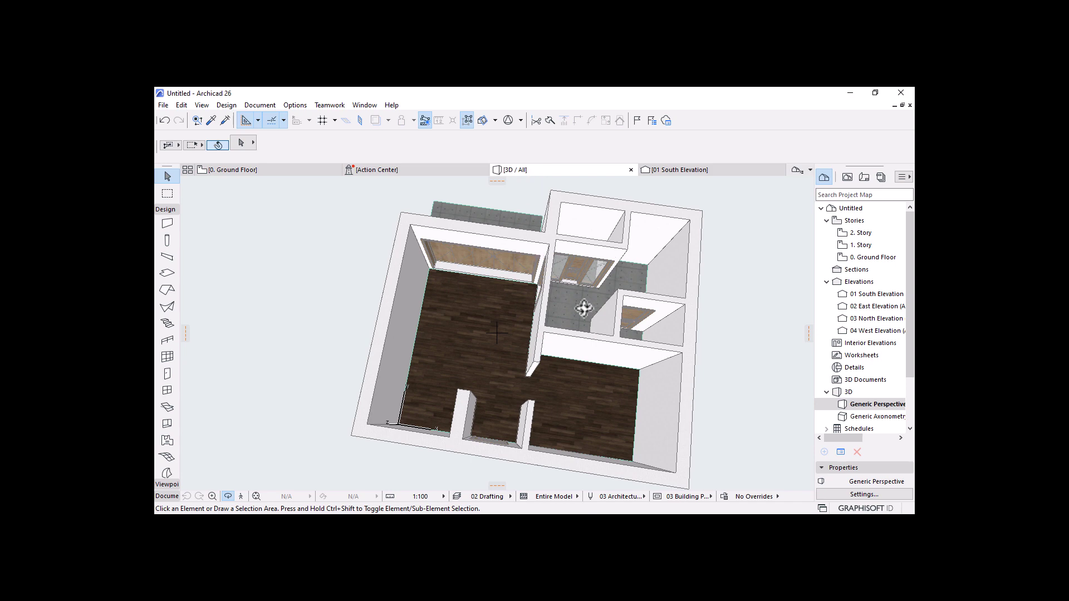
pyautogui.moveTo(566, 365); pyautogui.dragTo(603, 327)
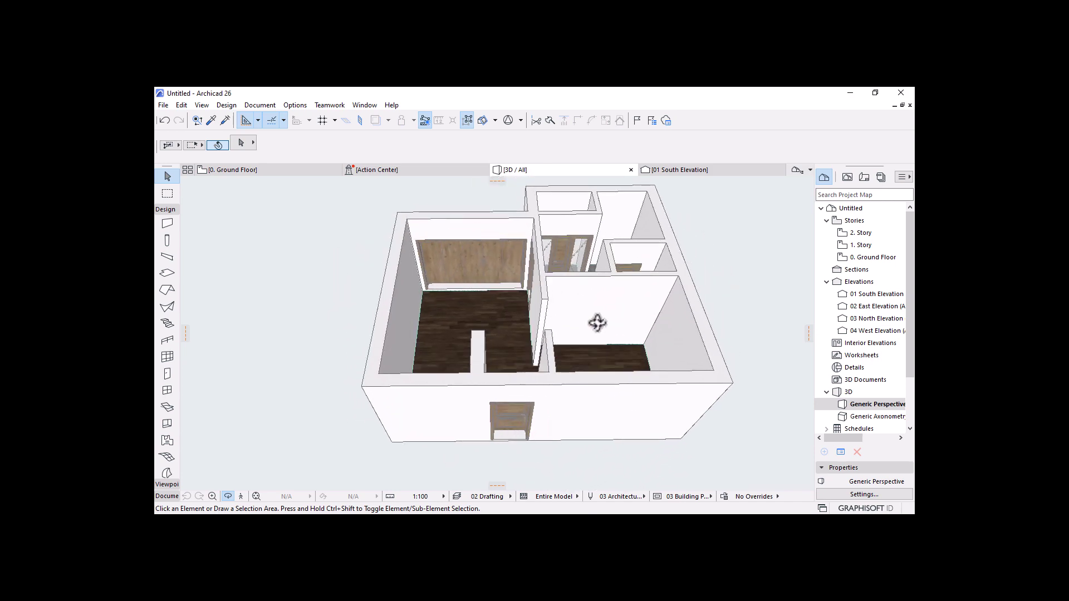
pyautogui.click(285, 170)
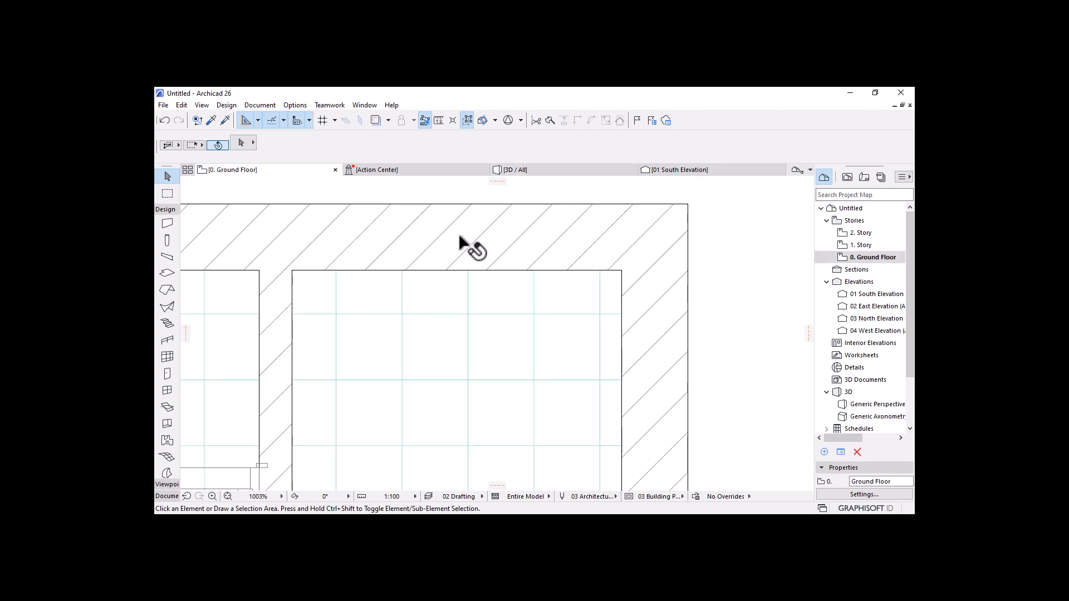
# Step: Open the Fills attribute settings and choose the Common Brick vectorial fill for editing
pyautogui.click(573, 236)
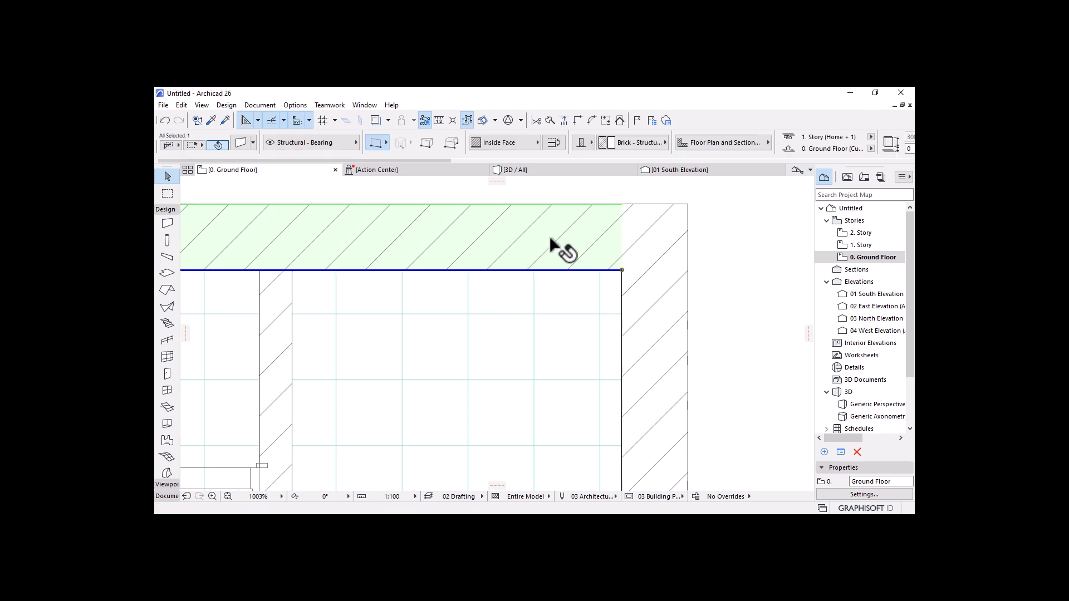
pyautogui.click(288, 105)
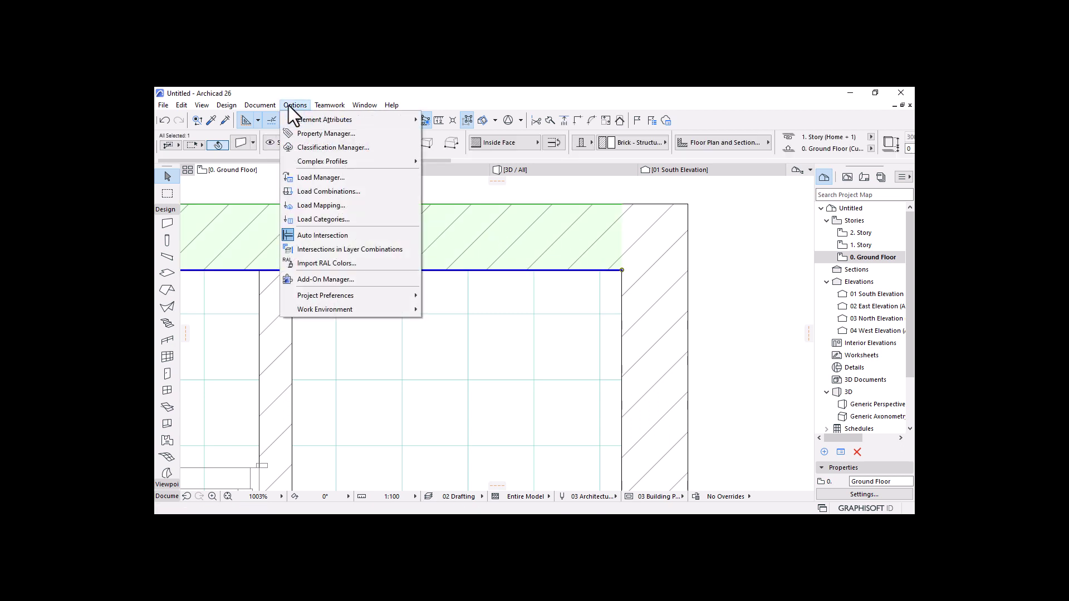
pyautogui.moveTo(292, 118)
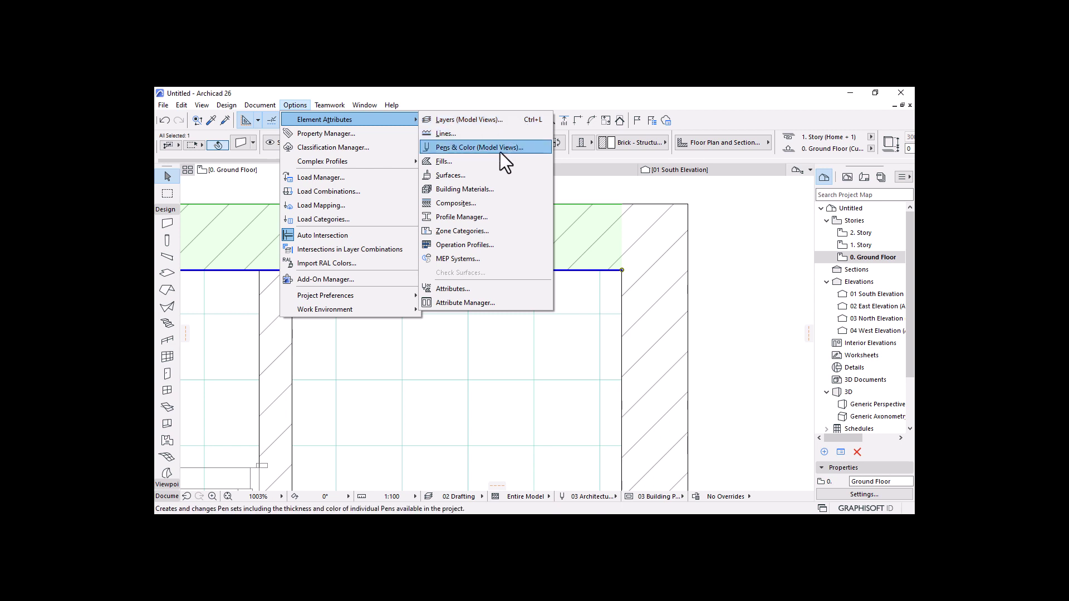
pyautogui.click(457, 162)
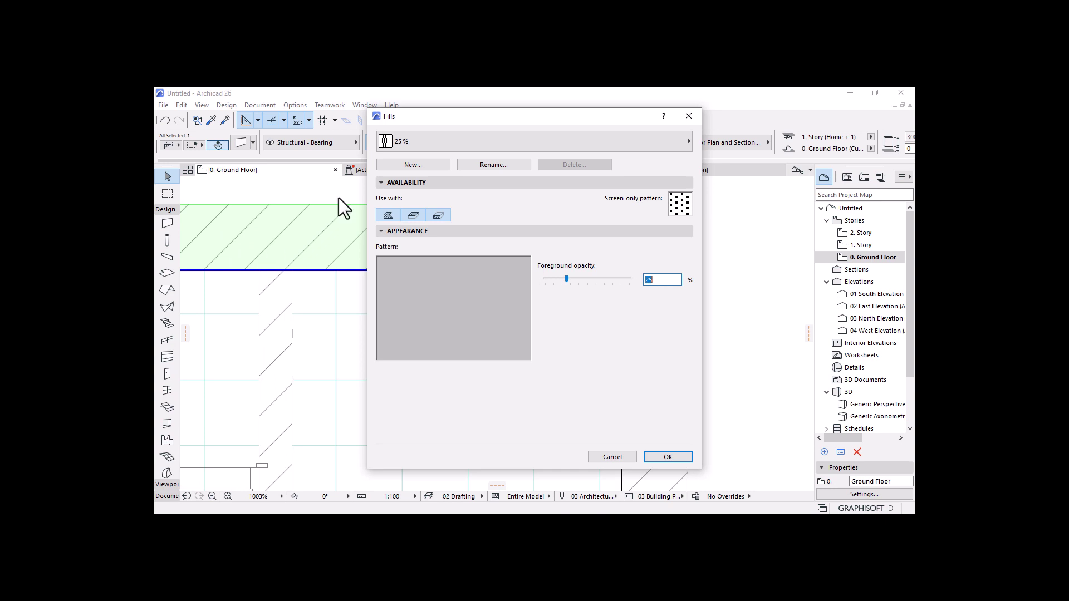
pyautogui.click(608, 143)
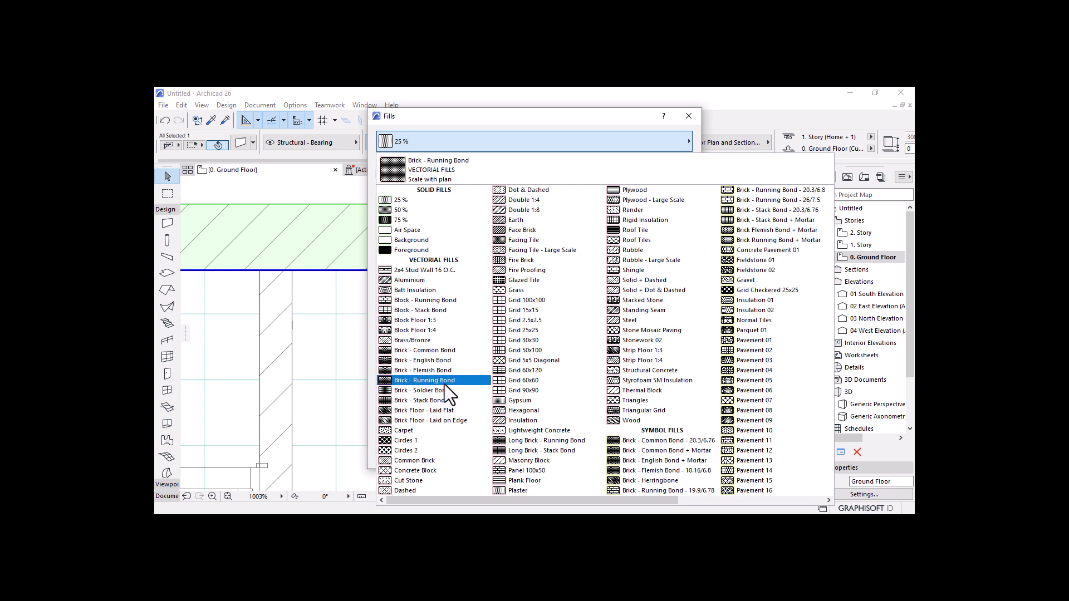
pyautogui.hscroll(3, 444, 385)
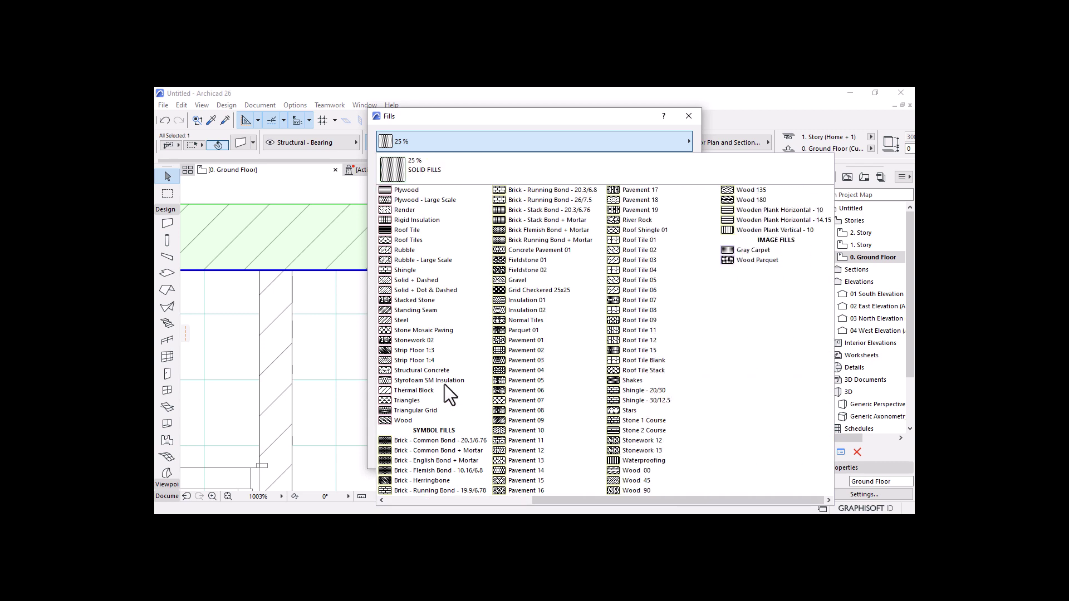
pyautogui.press('c')
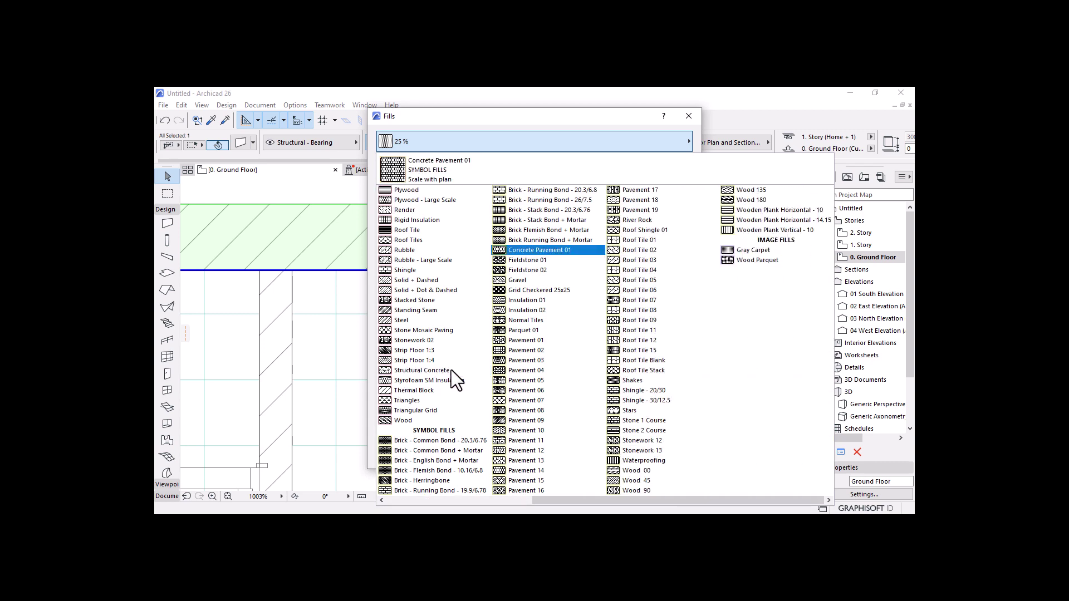
pyautogui.press('c')
pyautogui.press('c')
pyautogui.press('c')
pyautogui.press('c')
pyautogui.press('c')
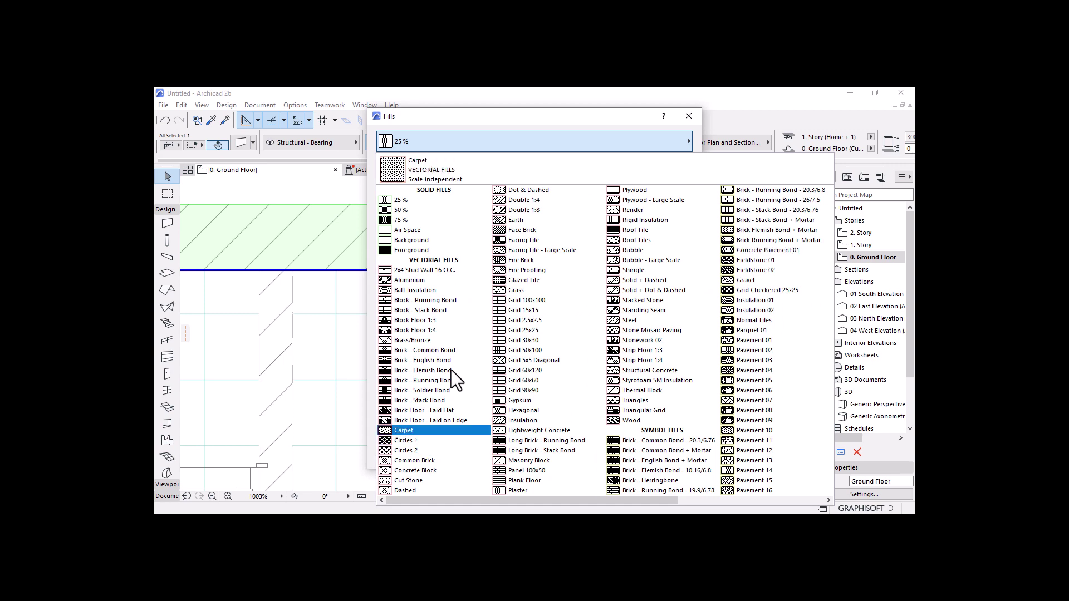
pyautogui.press('c')
pyautogui.press('c')
pyautogui.press('c')
pyautogui.press('c')
pyautogui.hscroll(3, 493, 326)
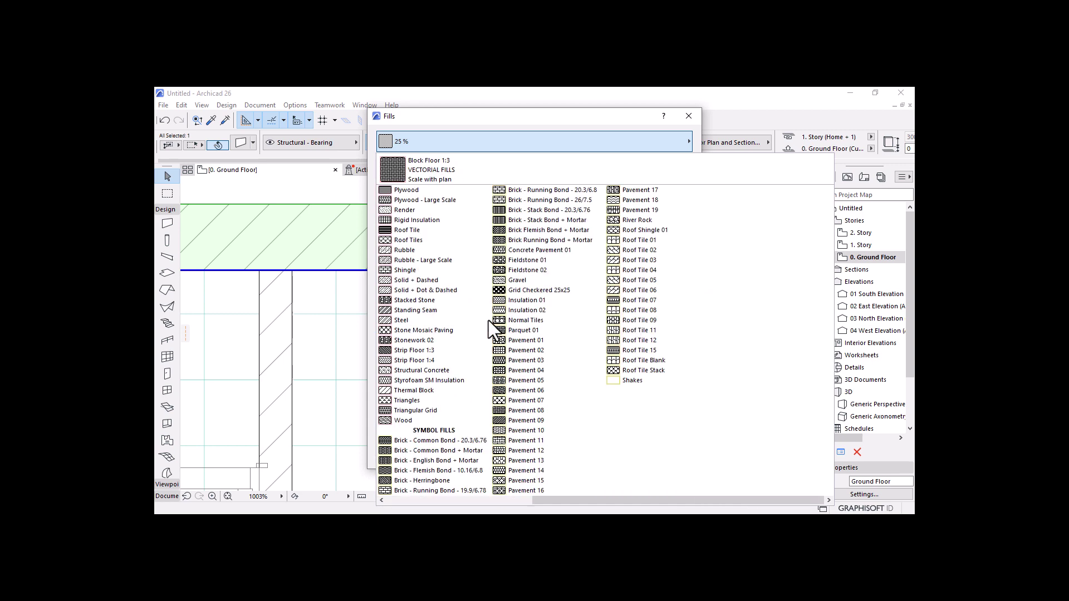
pyautogui.hscroll(-2, 486, 331)
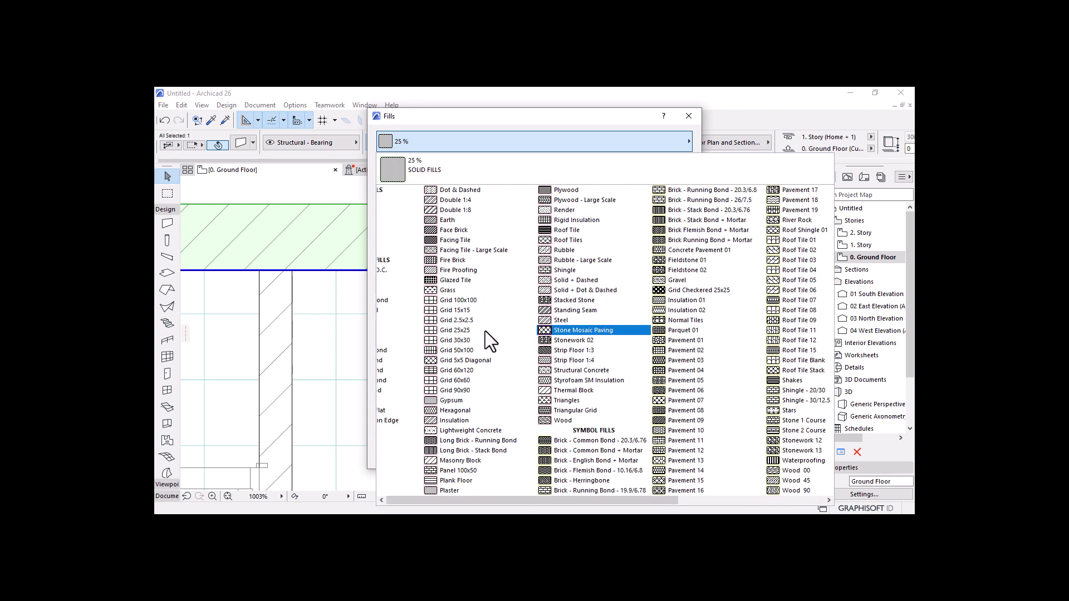
pyautogui.hscroll(-1, 486, 331)
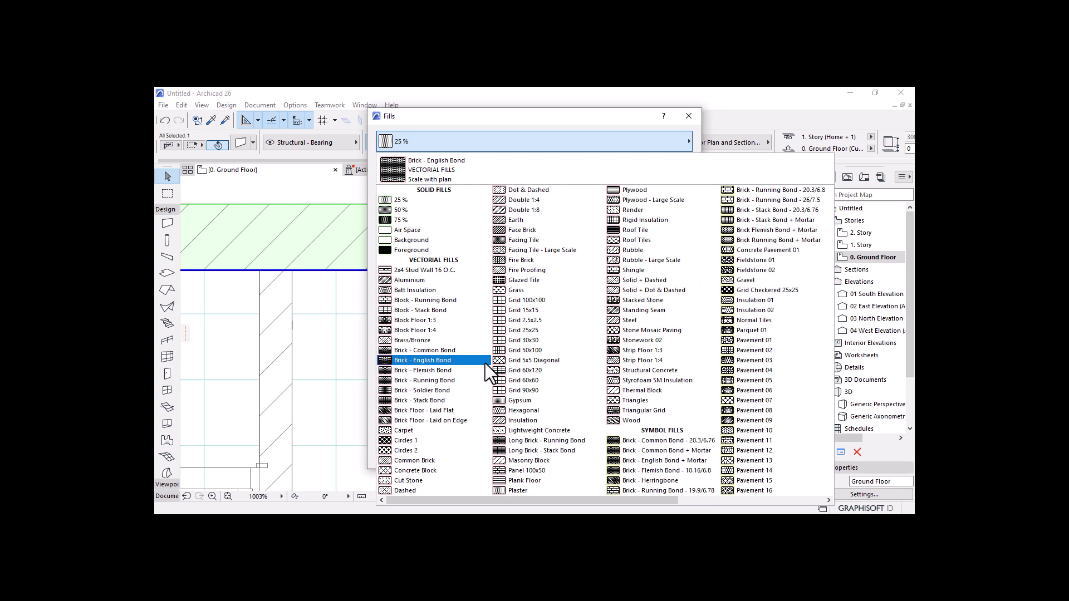
pyautogui.press('c')
pyautogui.press('c')
pyautogui.press('c')
pyautogui.press('c')
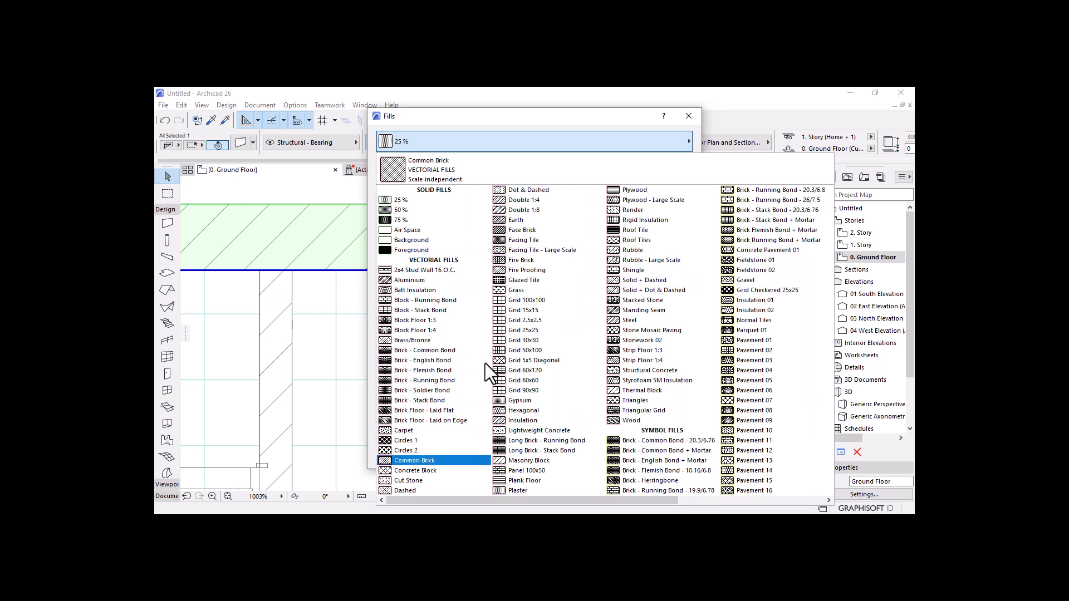
pyautogui.press('Return')
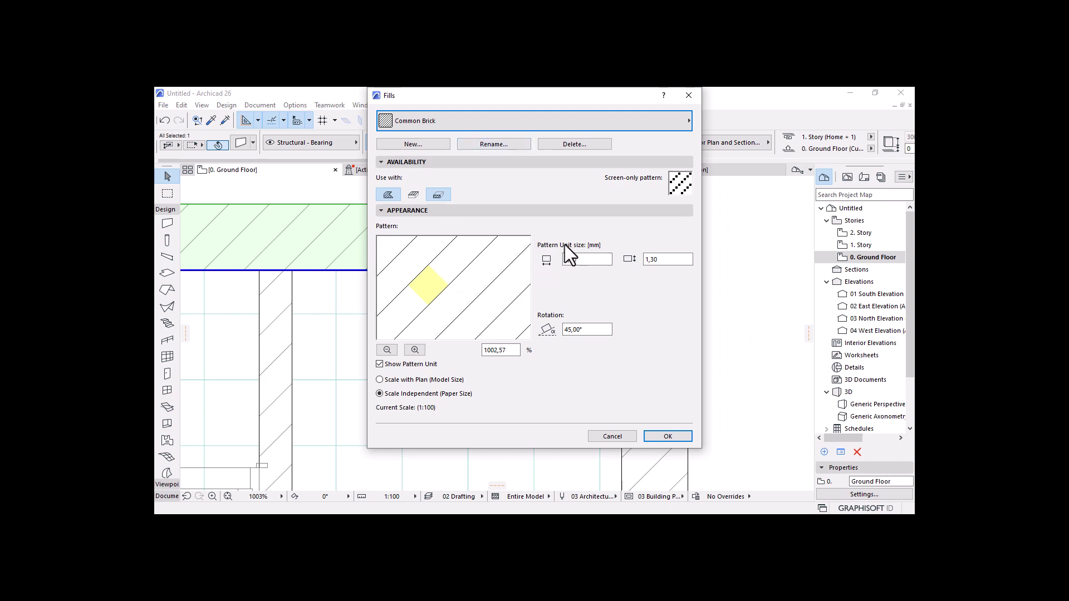
# Step: Set the Common Brick pattern unit size to 0.80 mm horizontally and vertically, and apply the fill settings
pyautogui.click(566, 260)
pyautogui.doubleClick(572, 260)
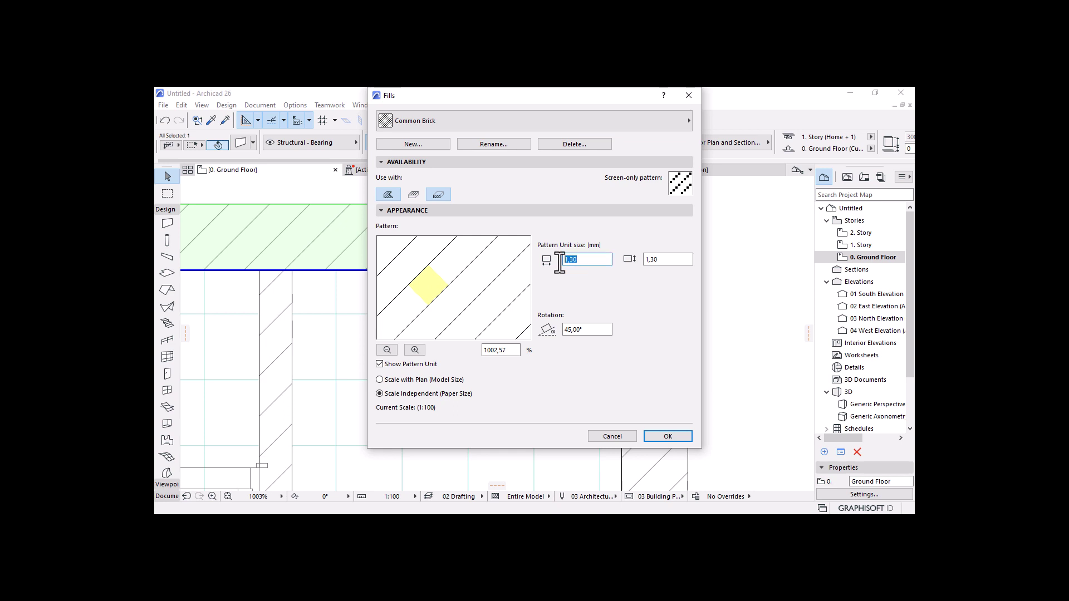
pyautogui.write(',8')
pyautogui.doubleClick(647, 260)
pyautogui.write(',')
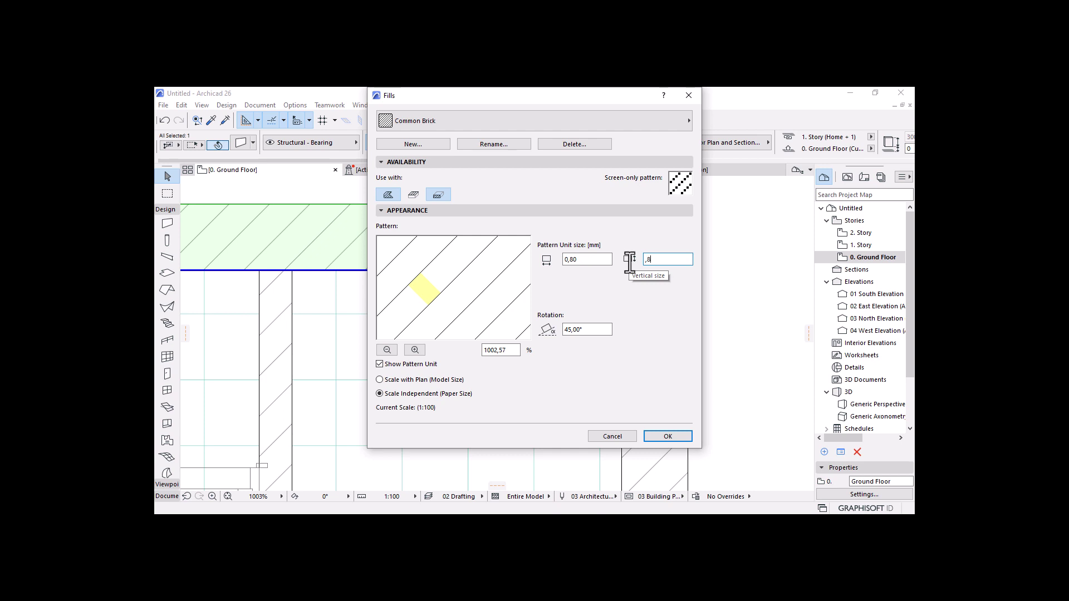
pyautogui.write('8')
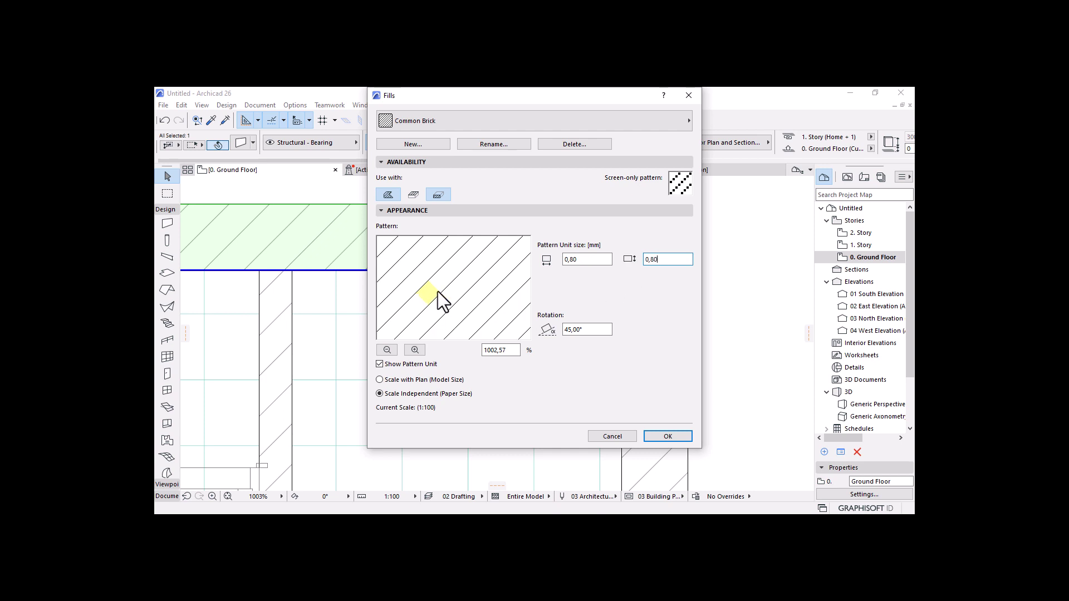
pyautogui.click(668, 436)
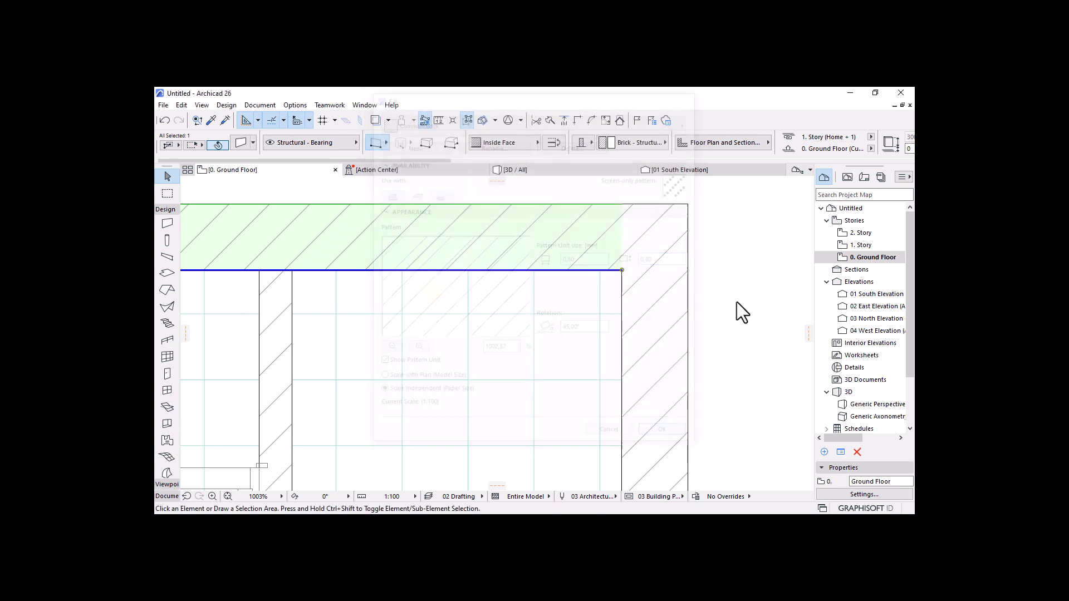
# Step: Reopen the Fills settings for Common Brick, set both pattern unit sizes to 0.5 mm, apply the change and clear the wall selection
pyautogui.scroll(-2, 633, 245)
pyautogui.scroll(-5, 635, 248)
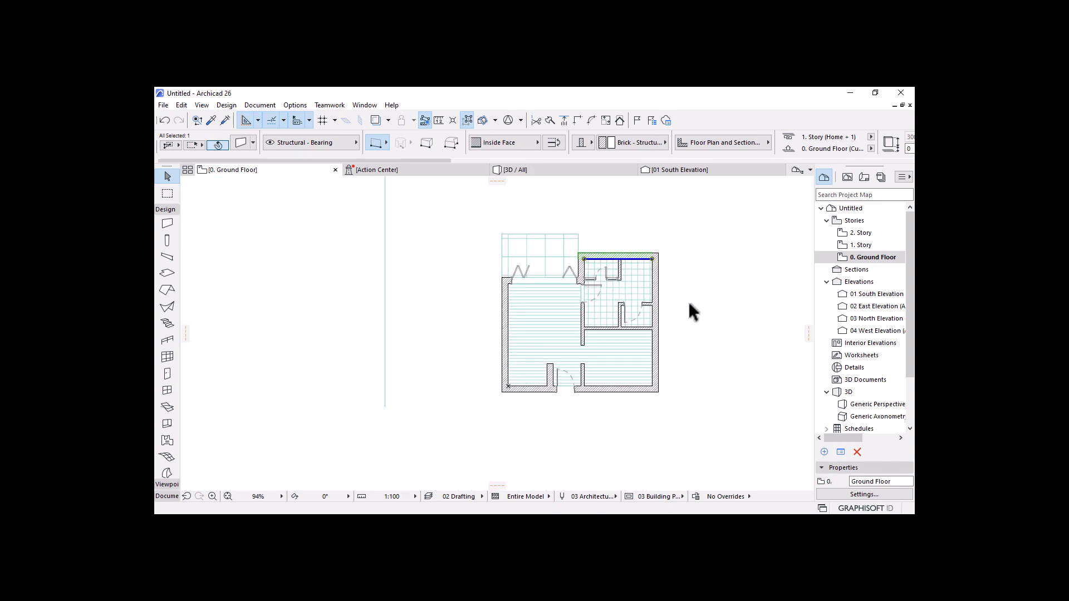
pyautogui.scroll(2, 669, 323)
pyautogui.scroll(1, 649, 230)
pyautogui.scroll(1, 648, 230)
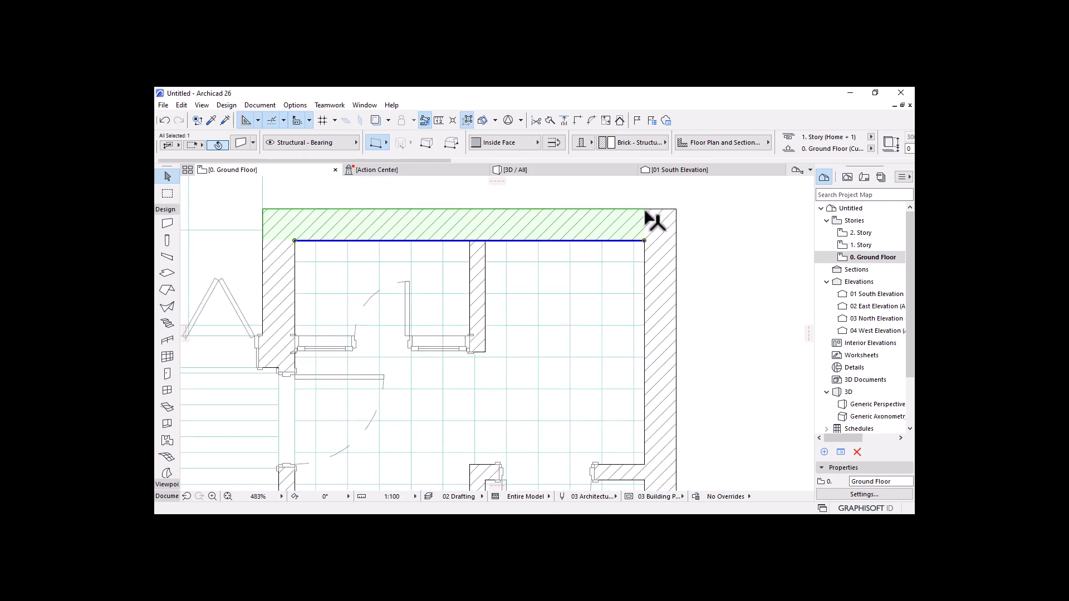
pyautogui.click(294, 106)
pyautogui.moveTo(336, 120)
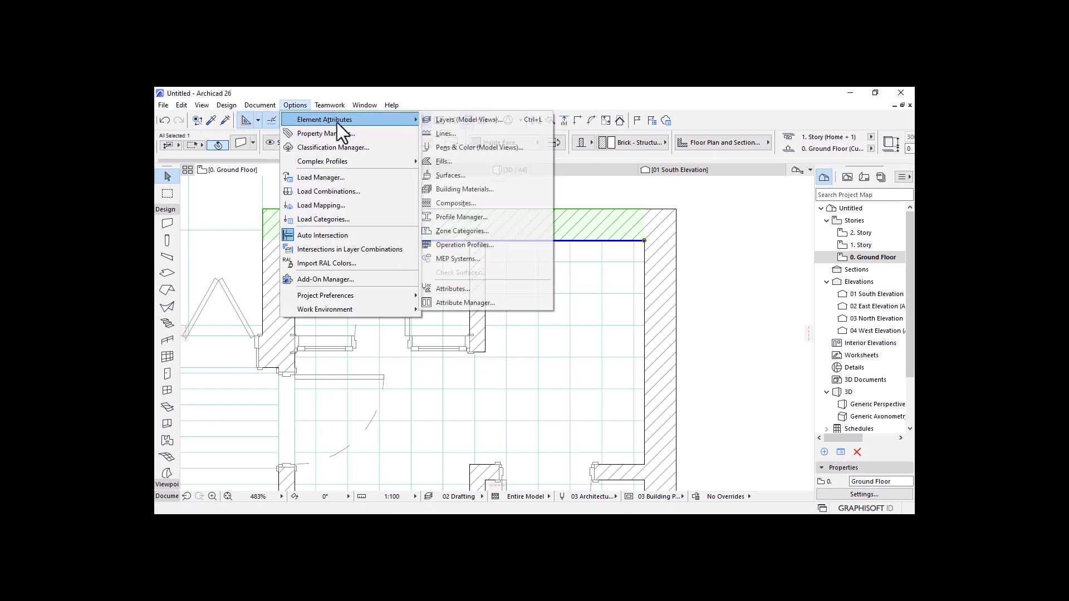
pyautogui.click(442, 160)
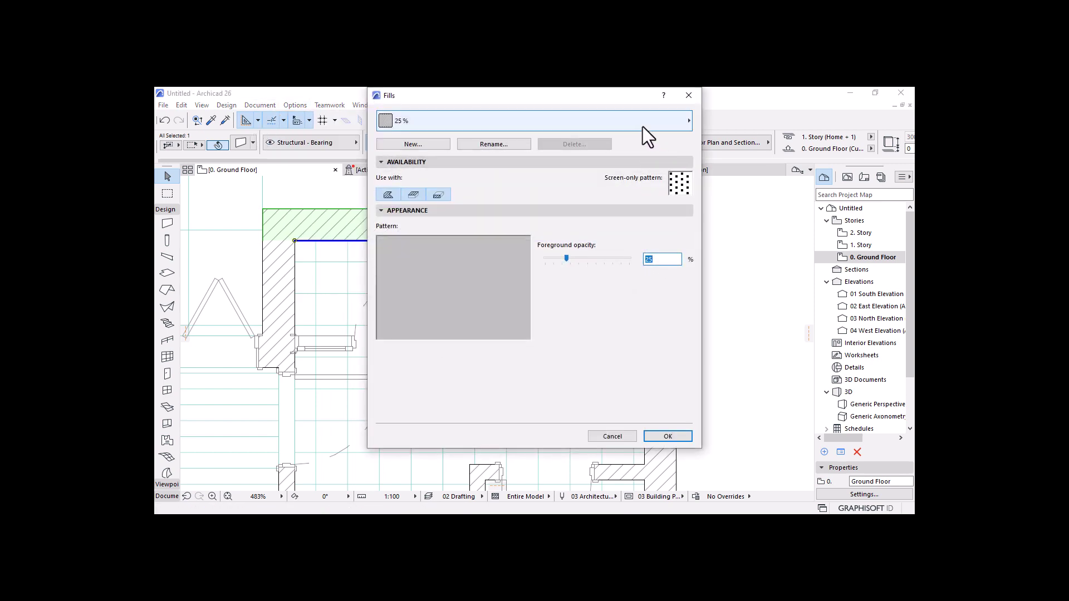
pyautogui.click(643, 126)
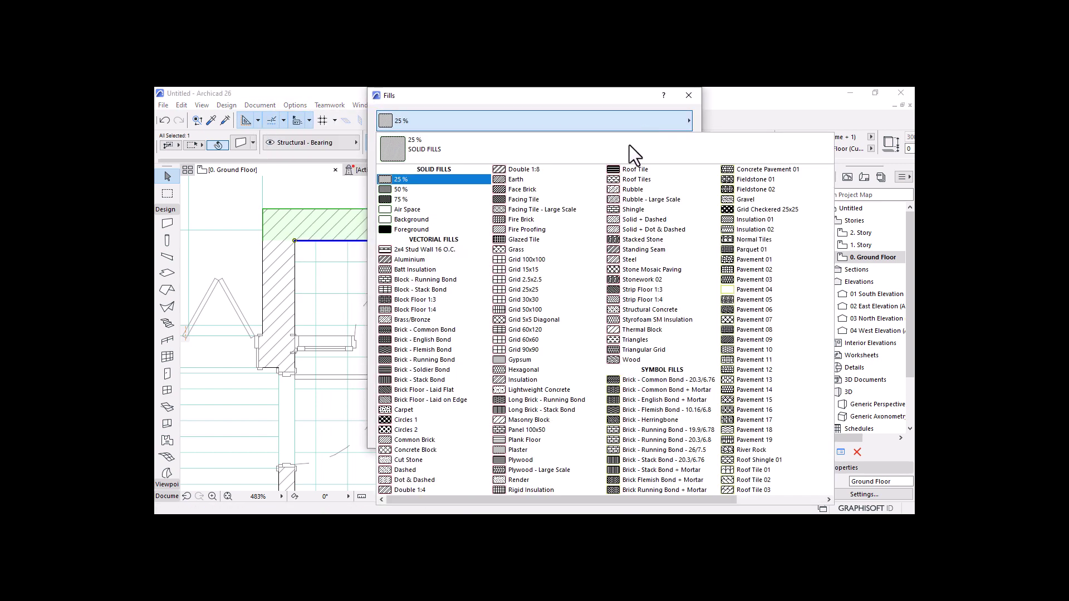
pyautogui.click(422, 439)
pyautogui.click(574, 260)
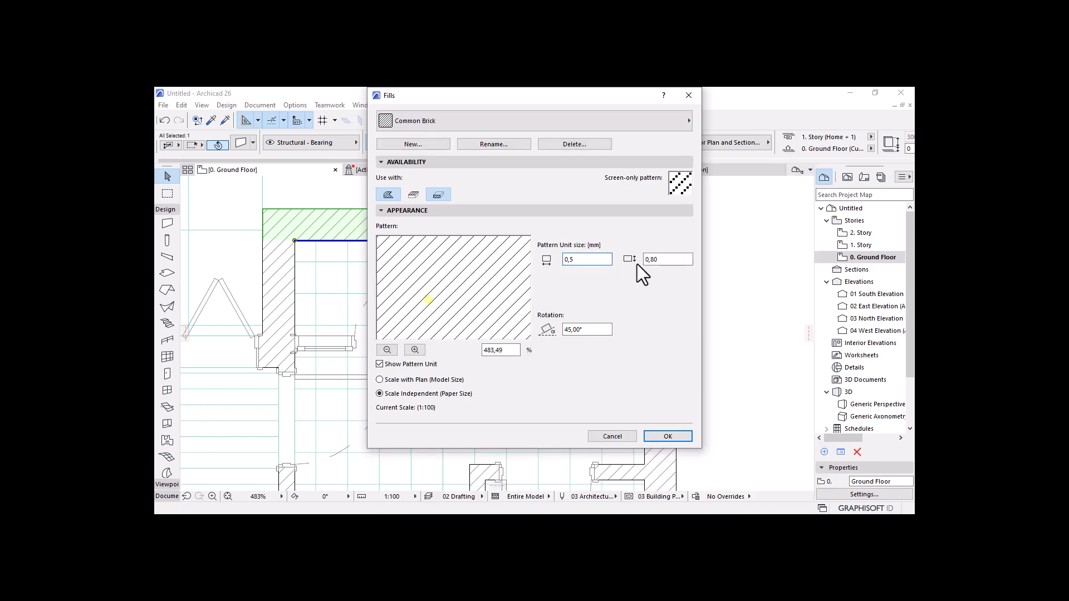
pyautogui.click(655, 261)
pyautogui.write('0,5')
pyautogui.click(668, 436)
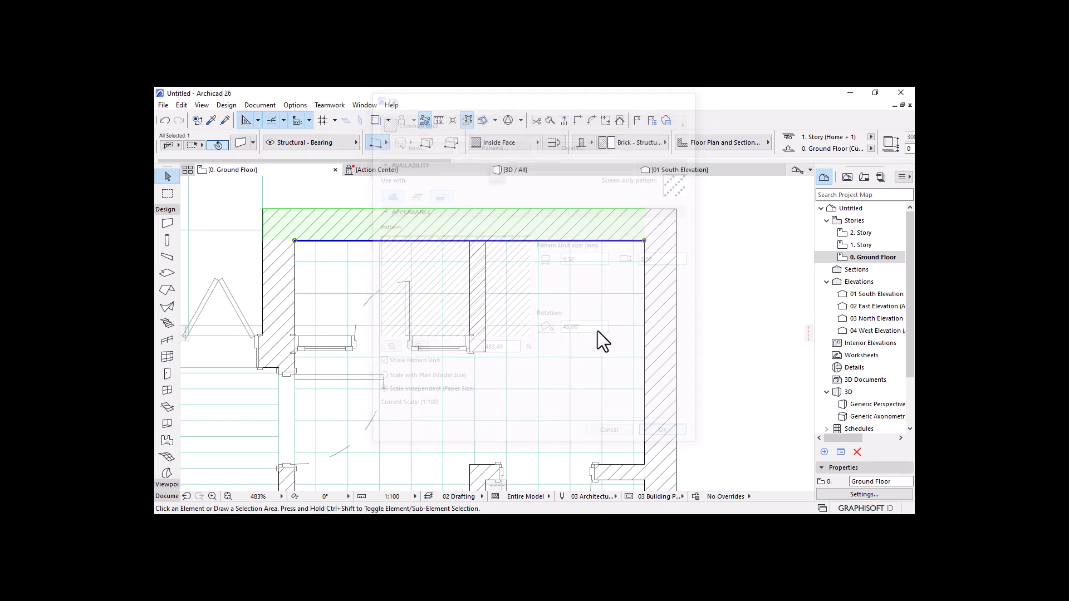
pyautogui.click(760, 275)
# Step: Select the living area, tiled room and terrace slabs together and set their cover fill foreground pen to pen 2, then deselect them
pyautogui.scroll(-5, 694, 236)
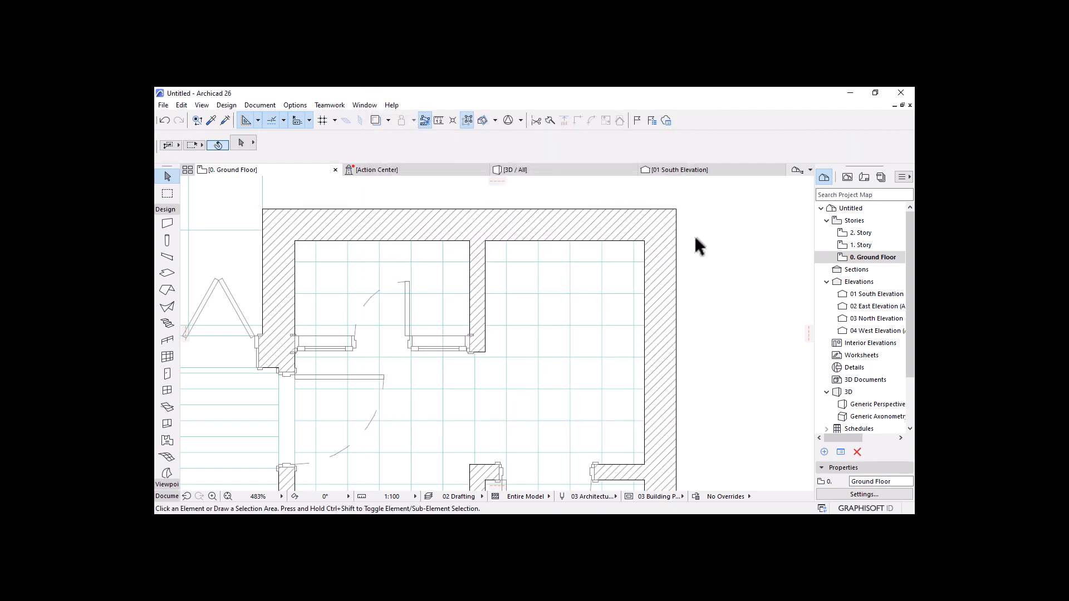
pyautogui.scroll(12, 673, 243)
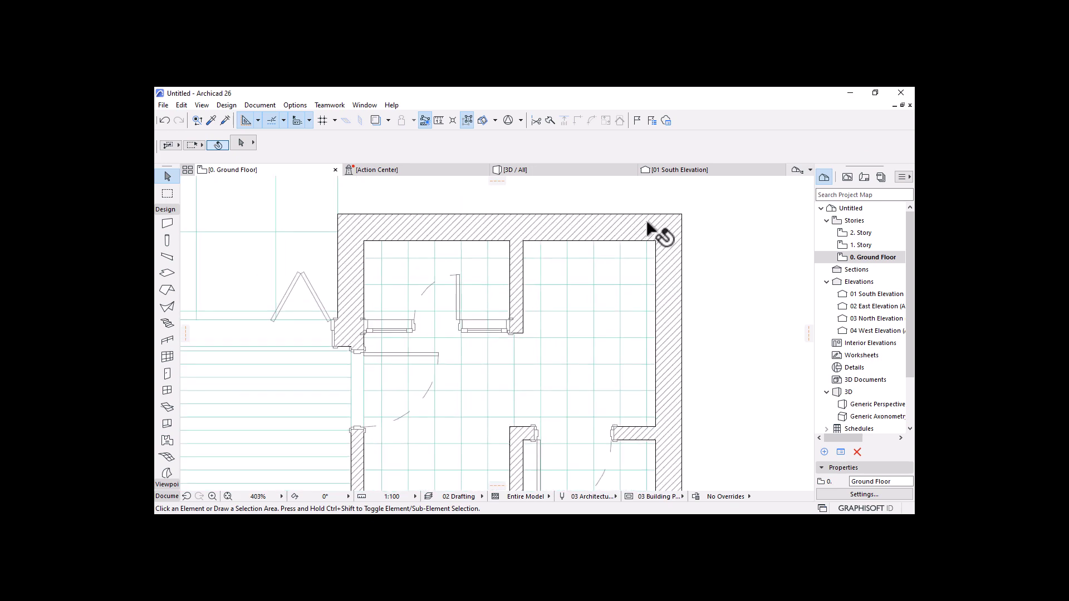
pyautogui.scroll(-12, 637, 292)
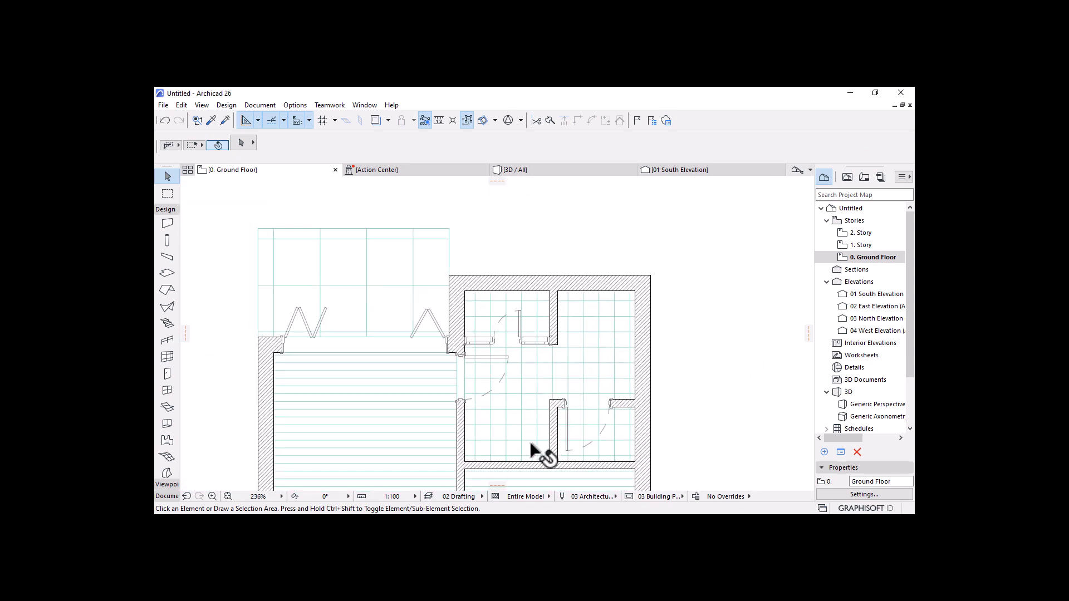
pyautogui.moveTo(590, 331); pyautogui.dragTo(614, 271, button='middle')
pyautogui.scroll(-1, 613, 271)
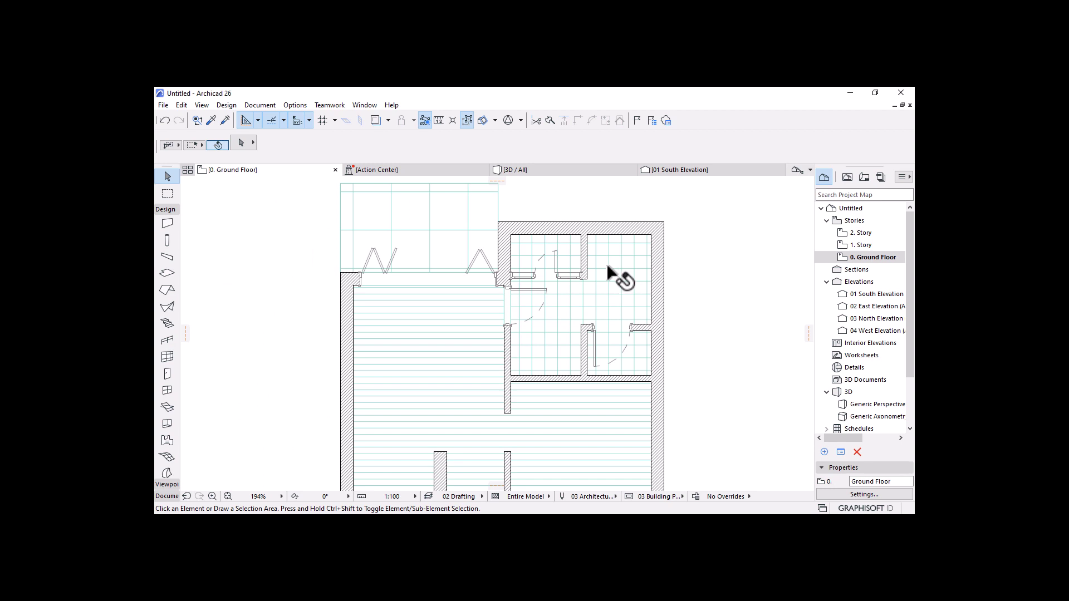
pyautogui.scroll(1, 526, 308)
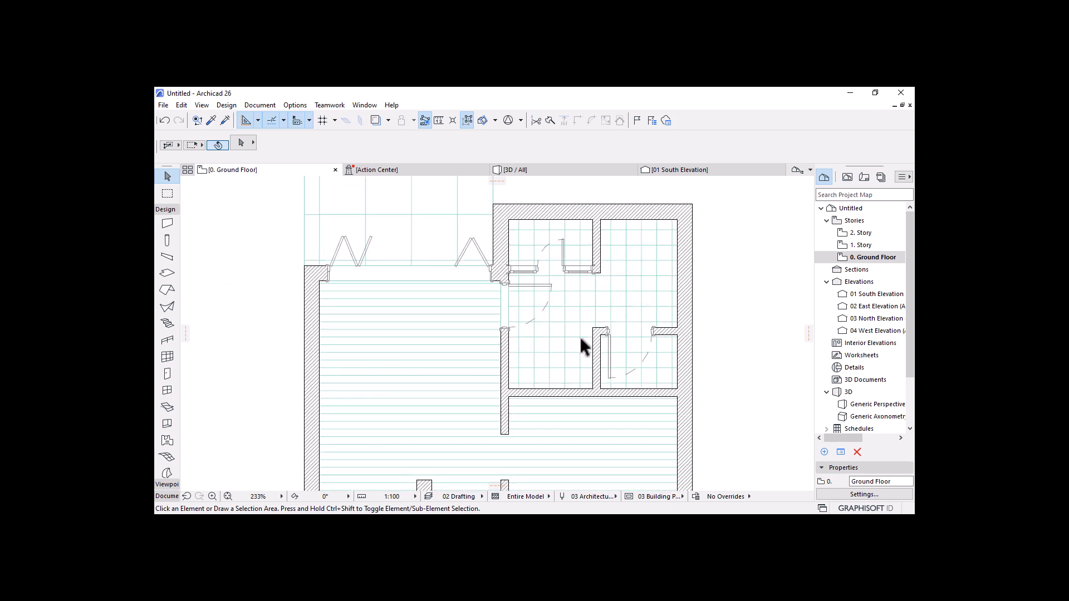
pyautogui.moveTo(453, 342); pyautogui.dragTo(476, 314, button='middle')
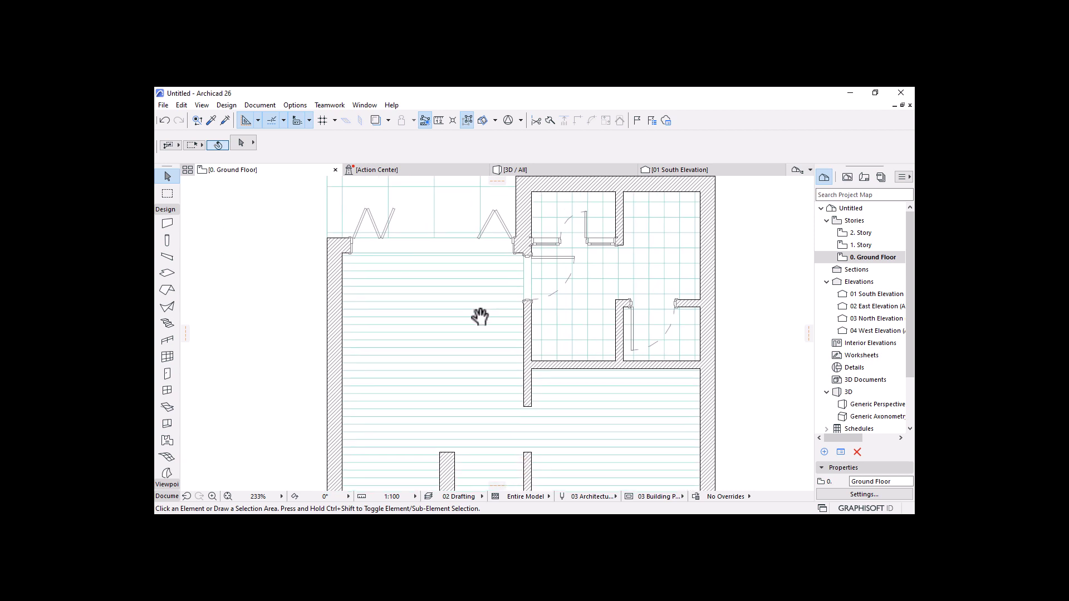
pyautogui.click(433, 330)
pyautogui.keyDown('shift'); pyautogui.click(571, 305); pyautogui.keyUp('shift')
pyautogui.keyDown('shift'); pyautogui.click(449, 210); pyautogui.keyUp('shift')
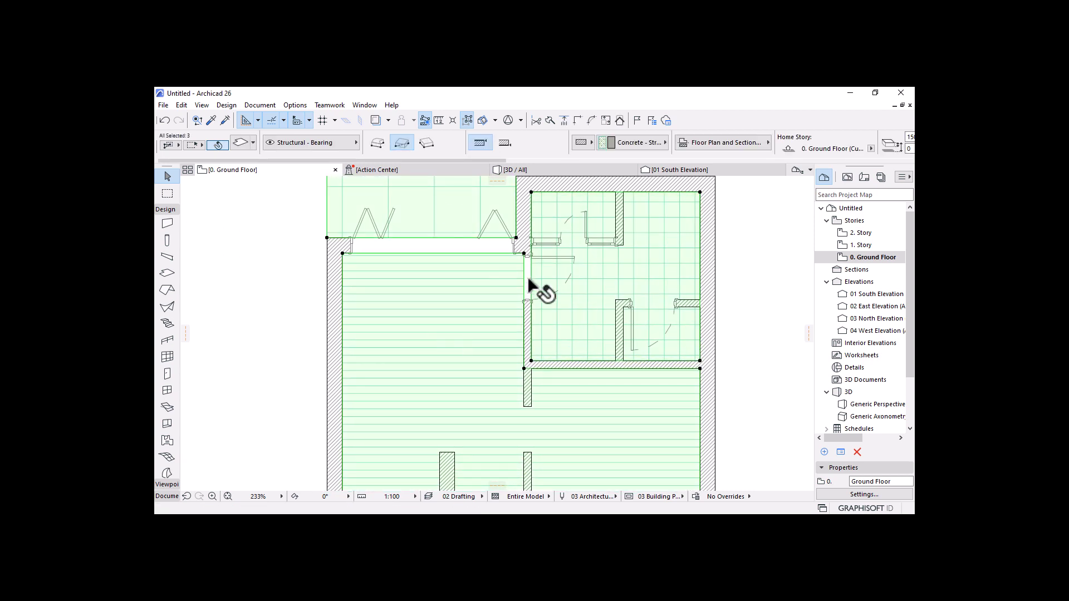
pyautogui.click(747, 147)
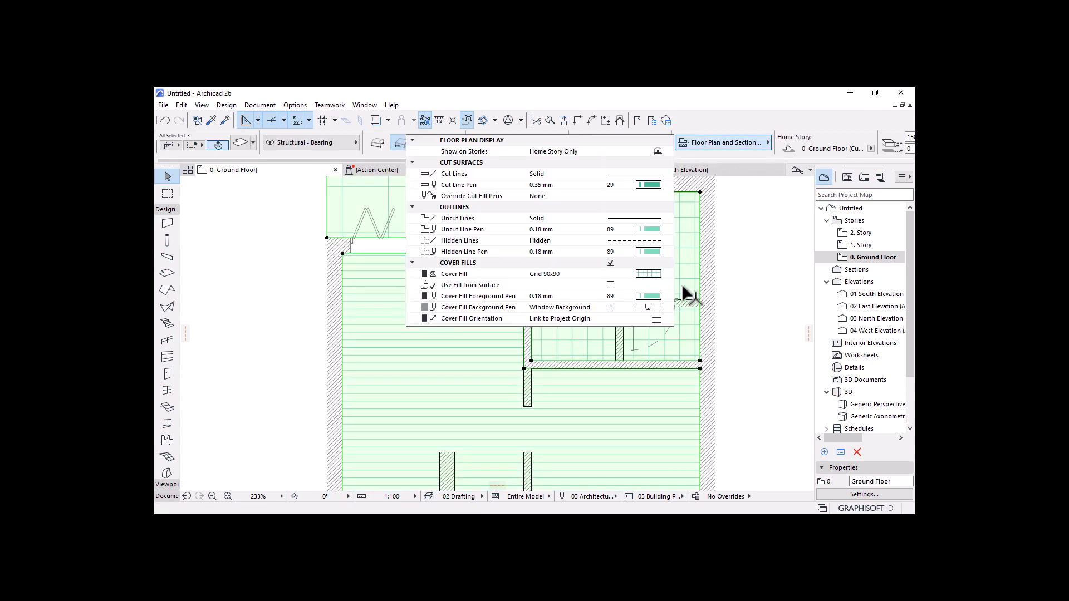
pyautogui.click(656, 296)
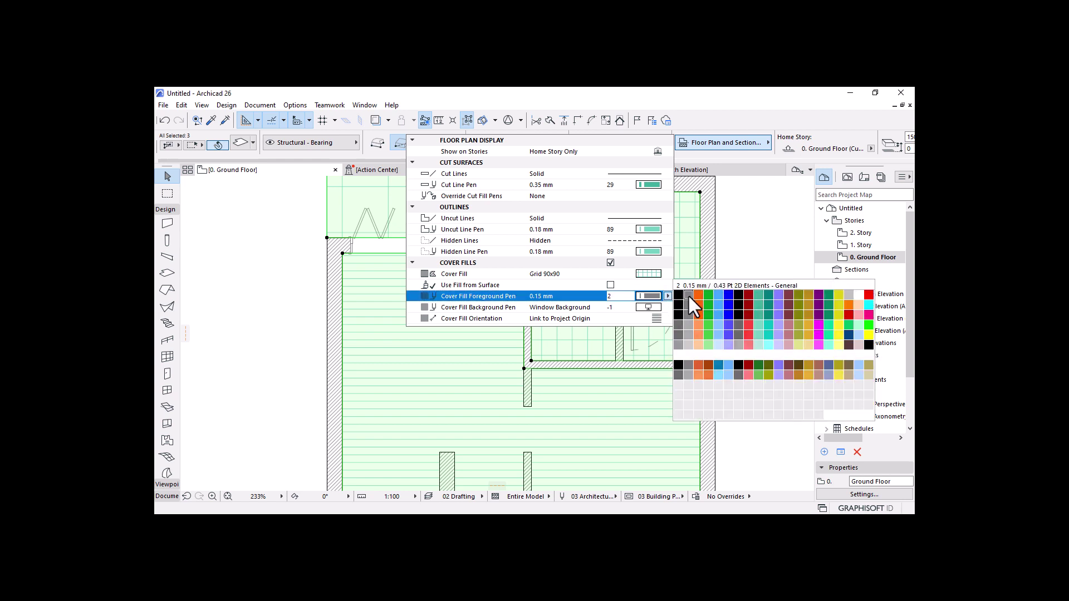
pyautogui.click(689, 295)
pyautogui.click(742, 346)
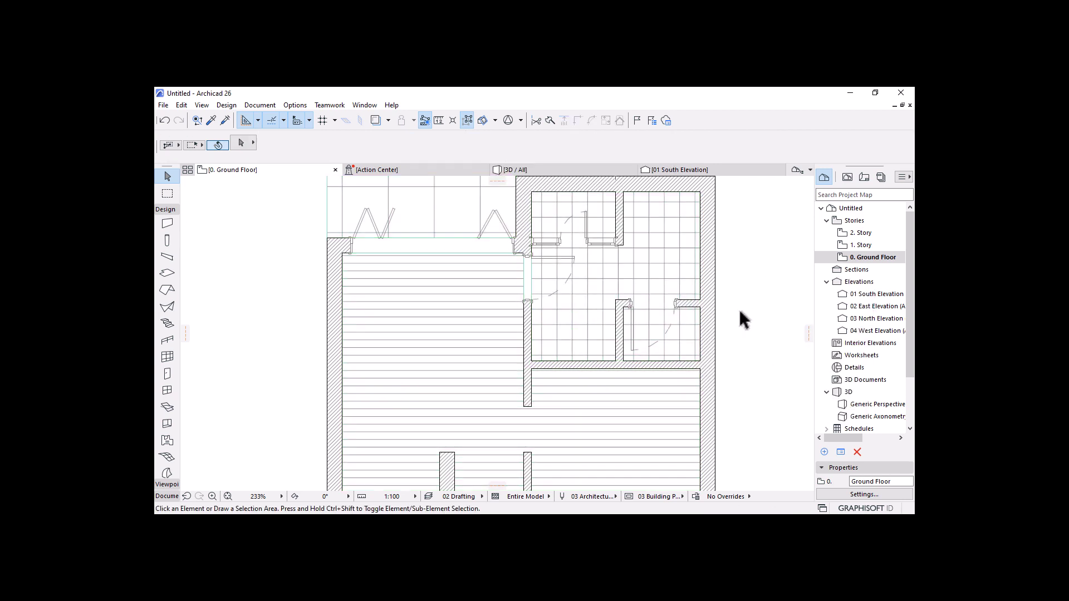
pyautogui.scroll(-3, 552, 261)
pyautogui.scroll(5, 568, 217)
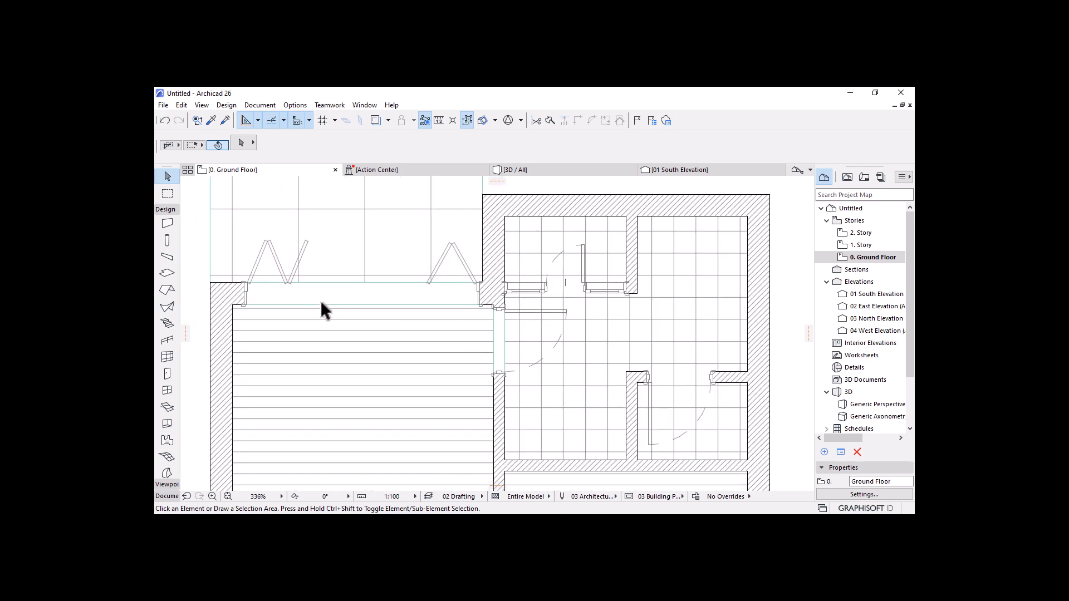
# Step: Select the living area, tiled room and terrace slabs, set their uncut line and hidden line pens to pen 2, and deselect them
pyautogui.scroll(1, 323, 307)
pyautogui.scroll(2, 549, 345)
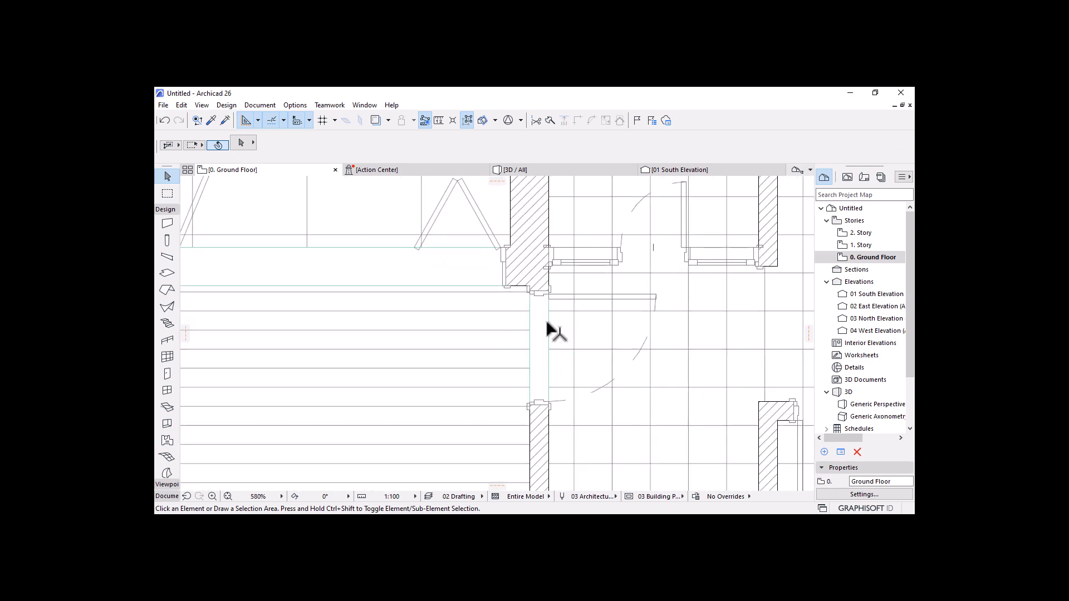
pyautogui.click(446, 346)
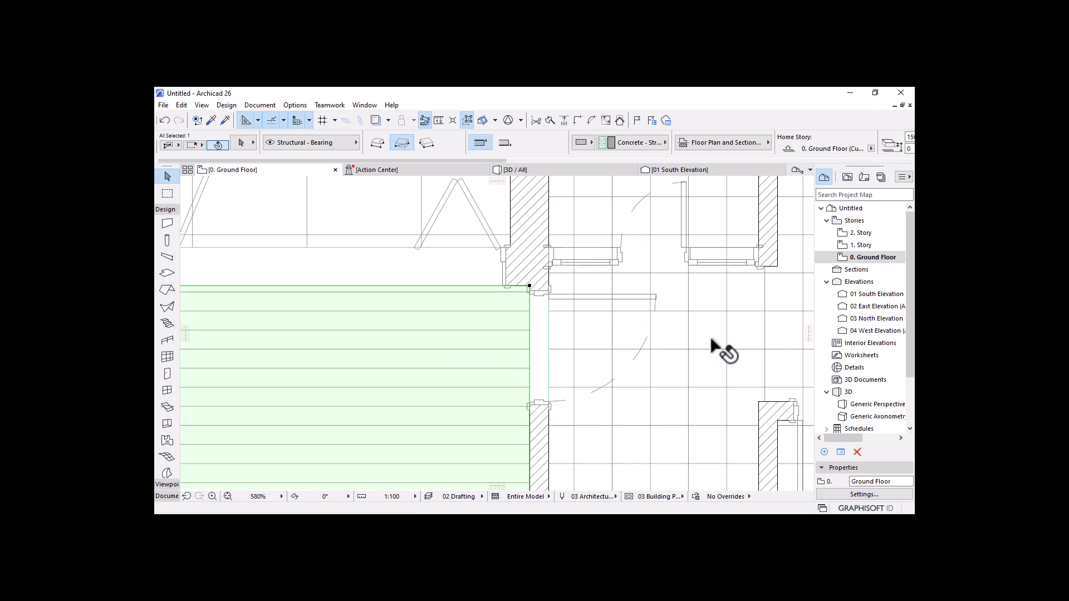
pyautogui.keyDown('shift'); pyautogui.click(711, 351); pyautogui.keyUp('shift')
pyautogui.keyDown('shift'); pyautogui.click(356, 203); pyautogui.keyUp('shift')
pyautogui.click(727, 146)
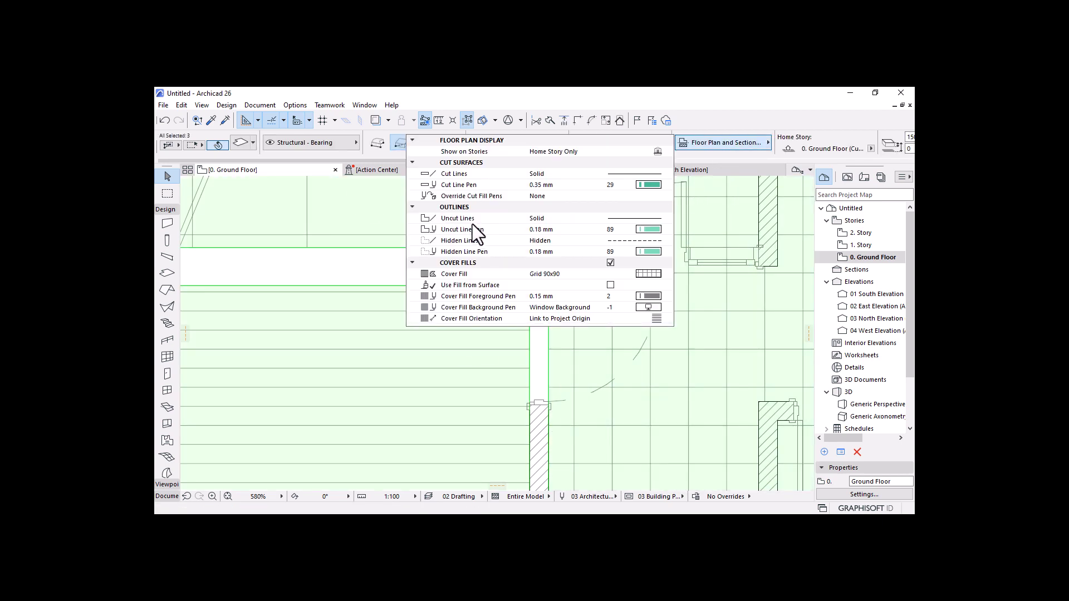
pyautogui.click(650, 233)
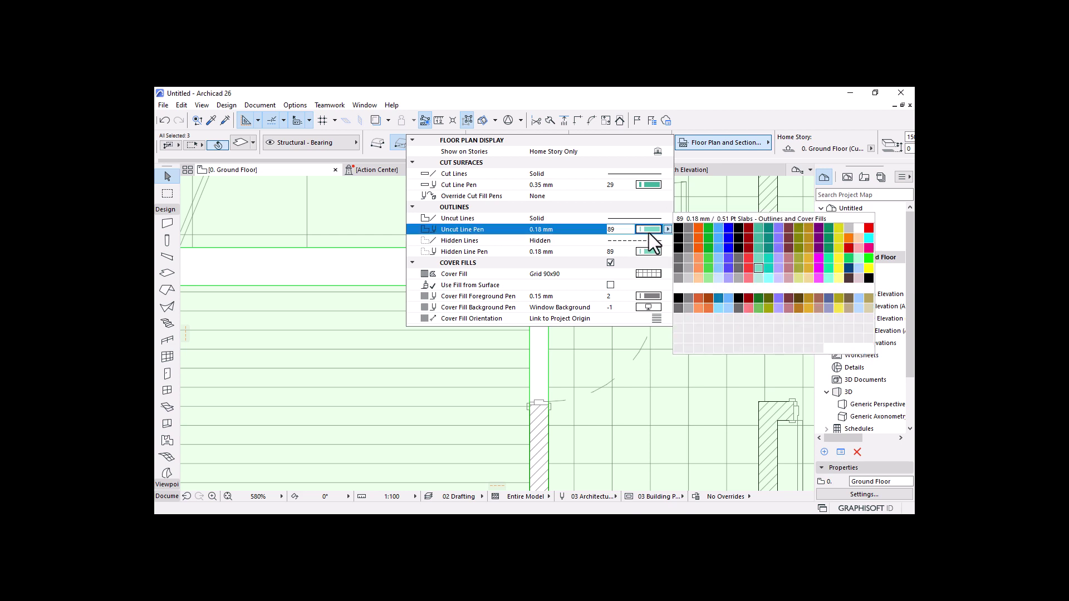
pyautogui.click(686, 227)
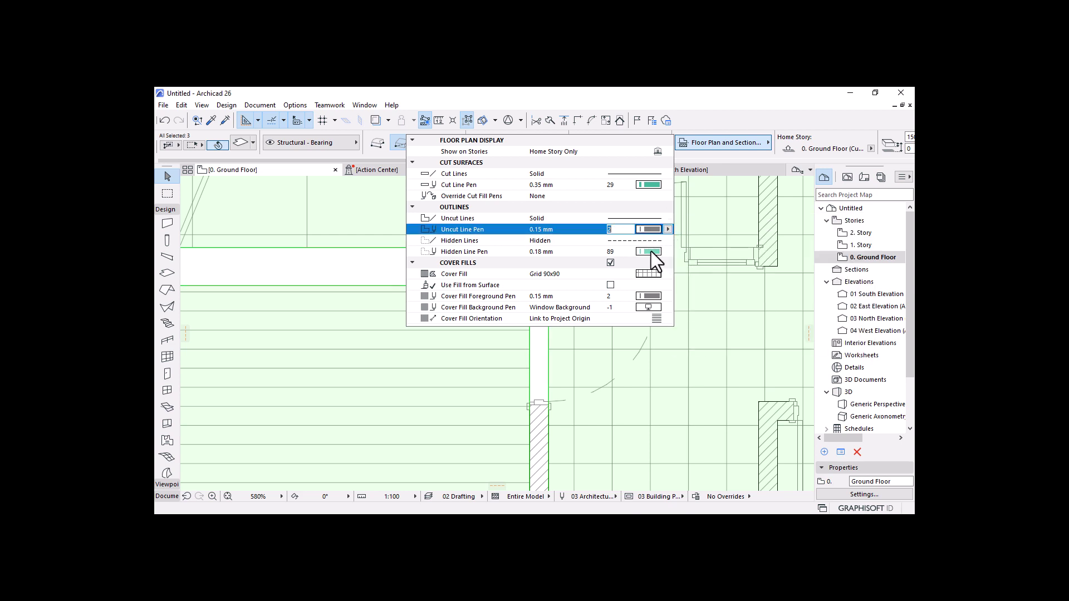
pyautogui.click(650, 253)
pyautogui.click(688, 251)
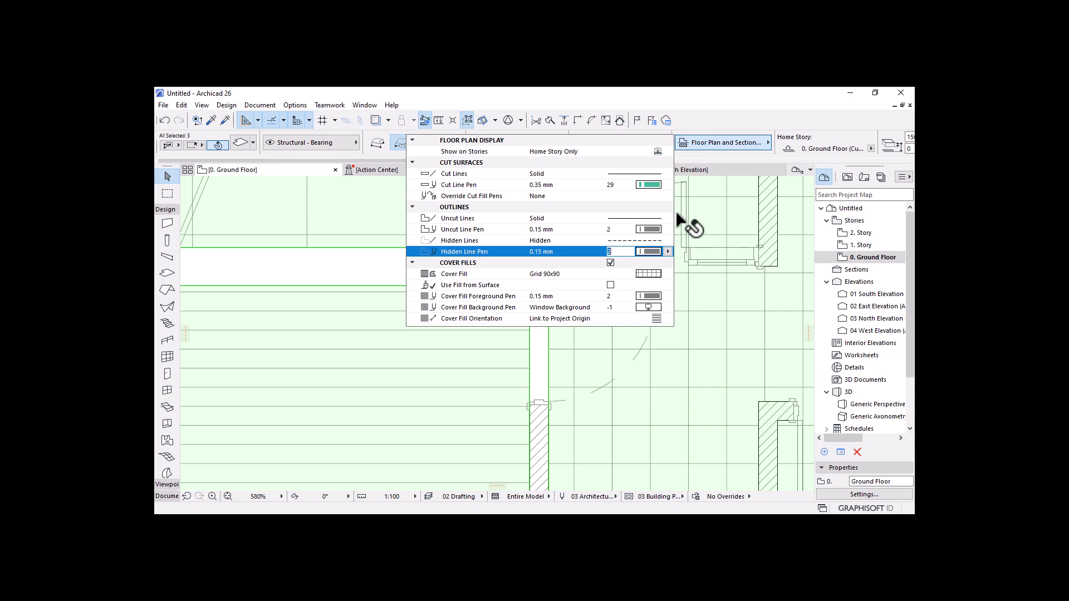
pyautogui.click(621, 357)
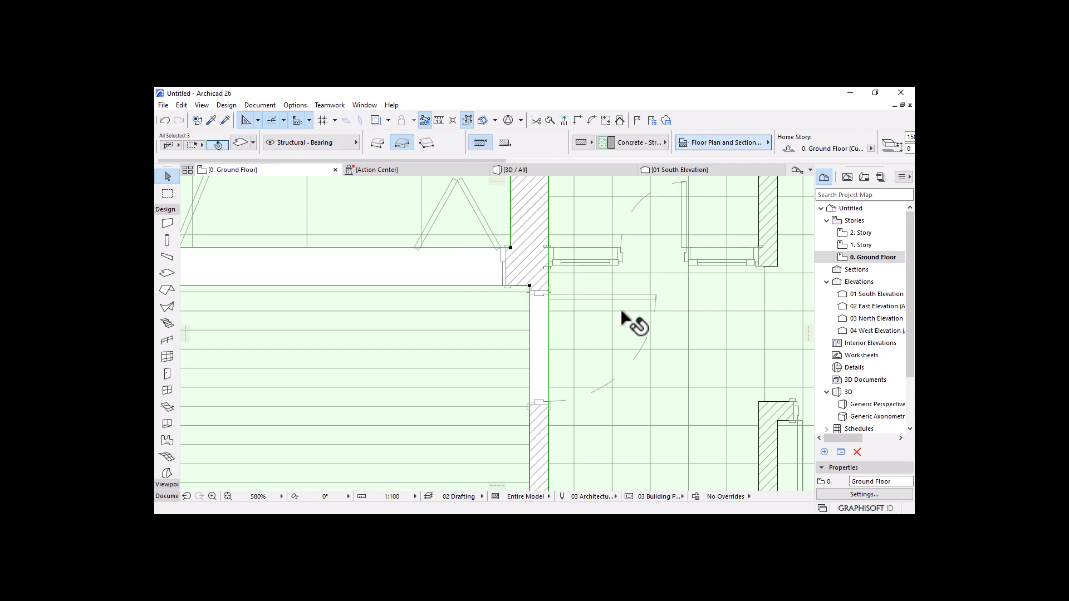
pyautogui.press('Escape')
# Step: Transfer all settings from the thicker short wall beside the entrance door to the thinner short wall on the door's other side
pyautogui.scroll(-1, 629, 255)
pyautogui.scroll(-5, 619, 256)
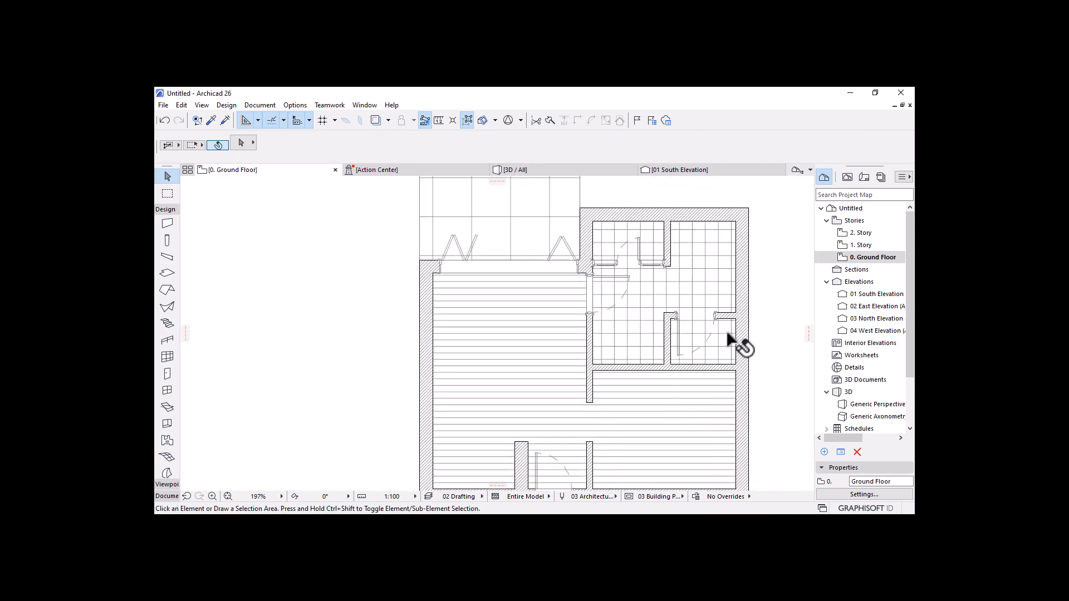
pyautogui.scroll(-3, 677, 337)
pyautogui.moveTo(633, 307); pyautogui.dragTo(540, 282, button='middle')
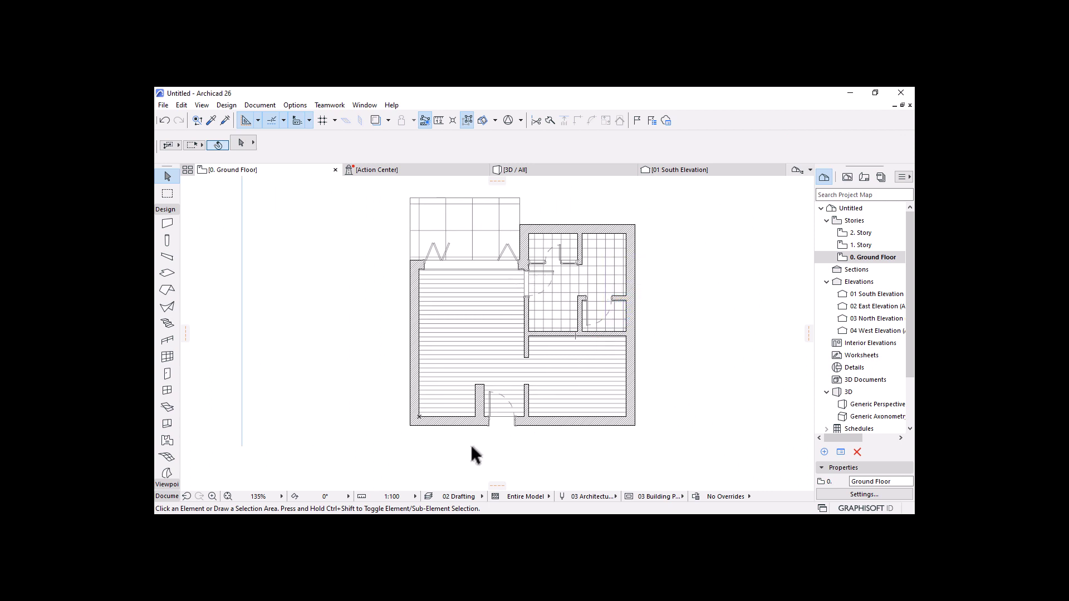
pyautogui.scroll(5, 499, 418)
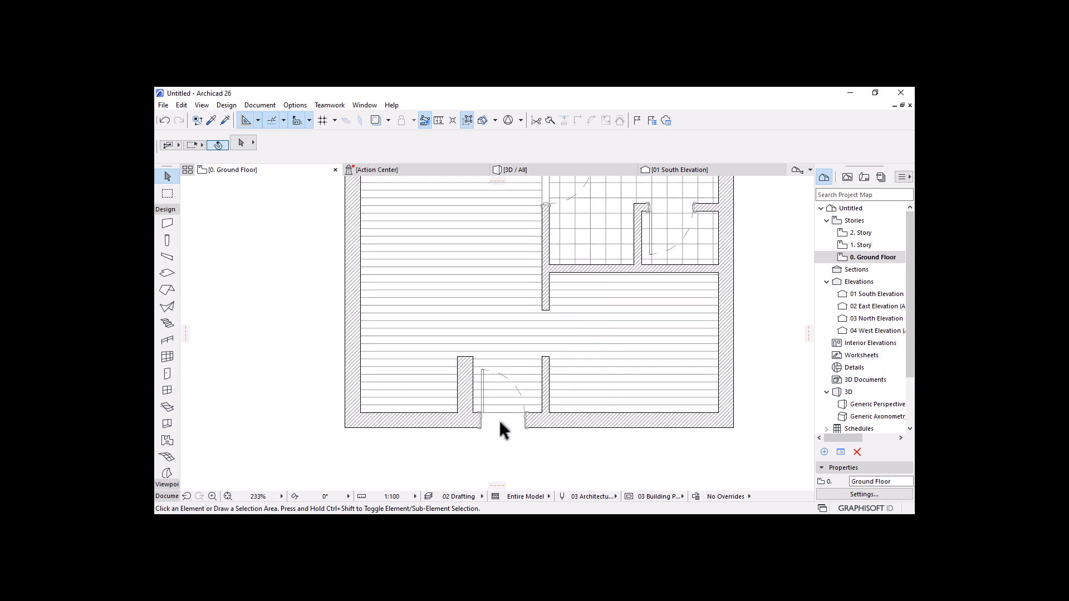
pyautogui.scroll(2, 541, 429)
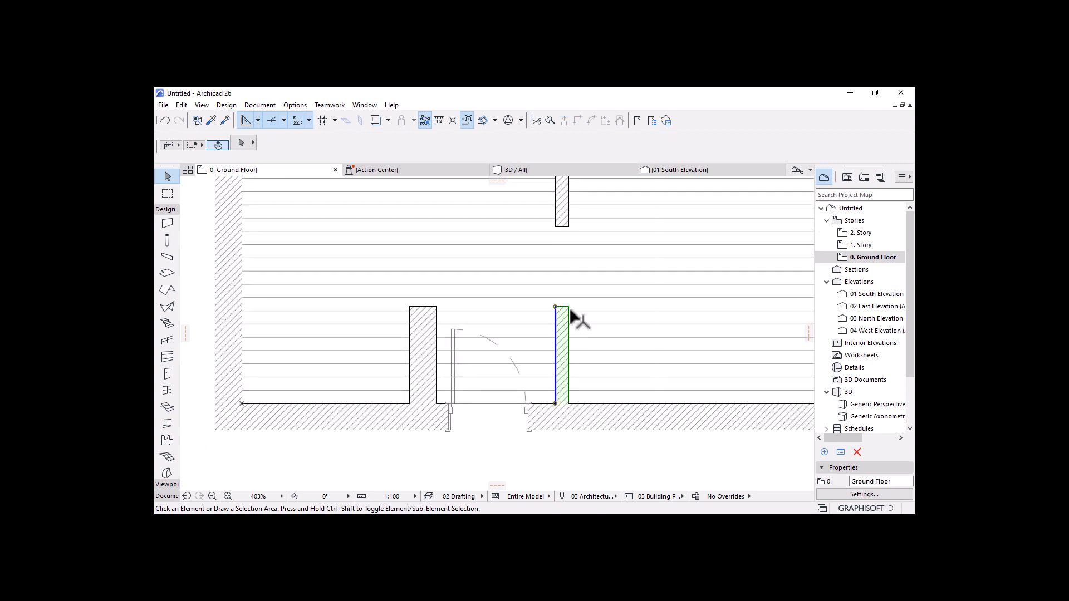
pyautogui.click(558, 315)
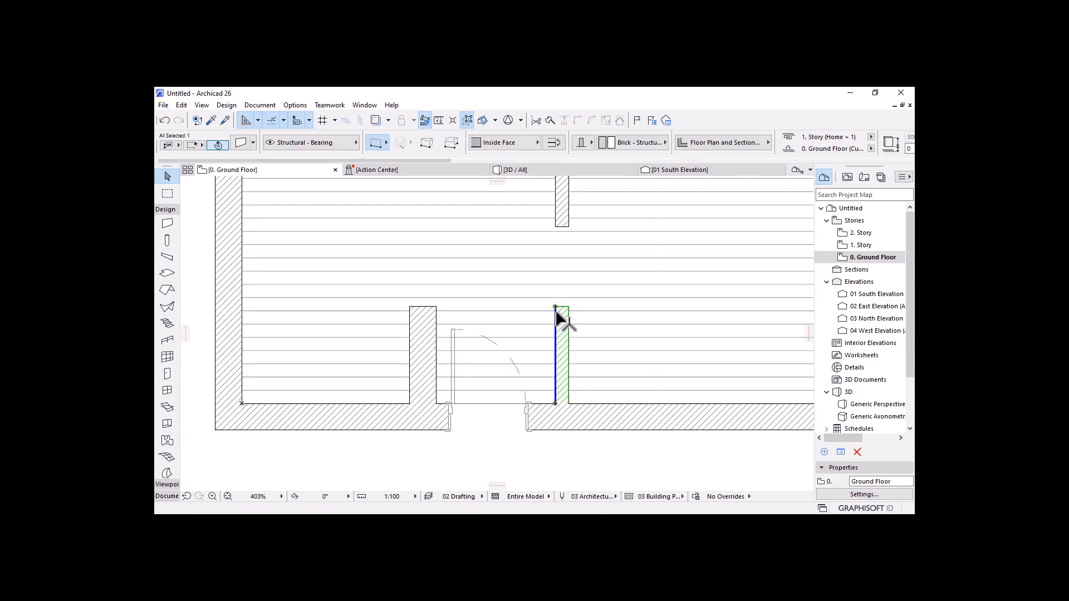
pyautogui.keyDown('alt'); pyautogui.click(417, 312); pyautogui.keyUp('alt')
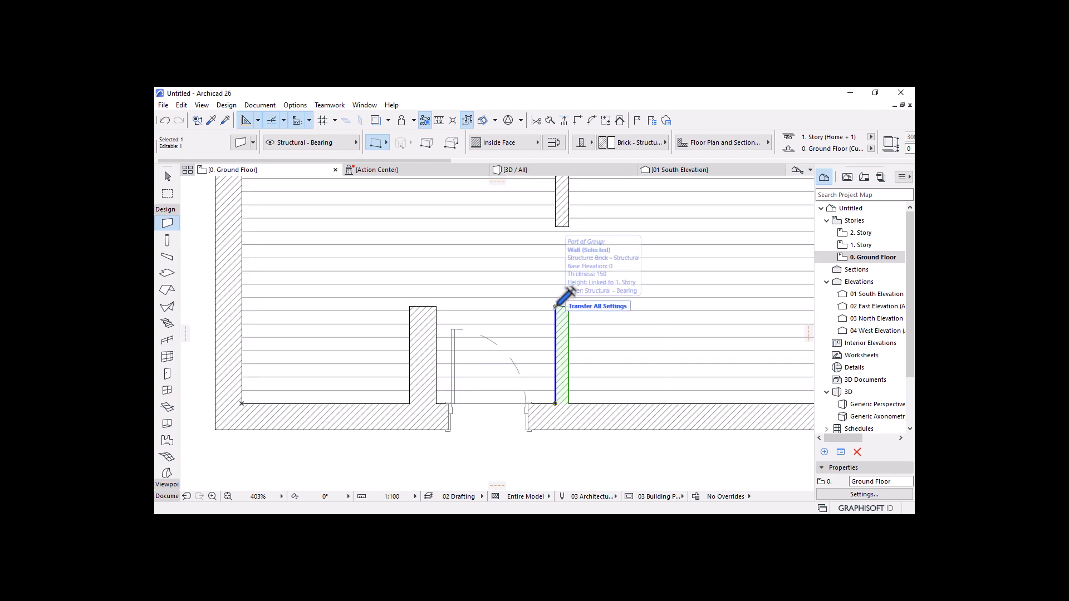
pyautogui.keyDown('ctrl'); pyautogui.keyDown('alt'); pyautogui.click(556, 308); pyautogui.keyUp('alt'); pyautogui.keyUp('ctrl')
pyautogui.press('Escape')
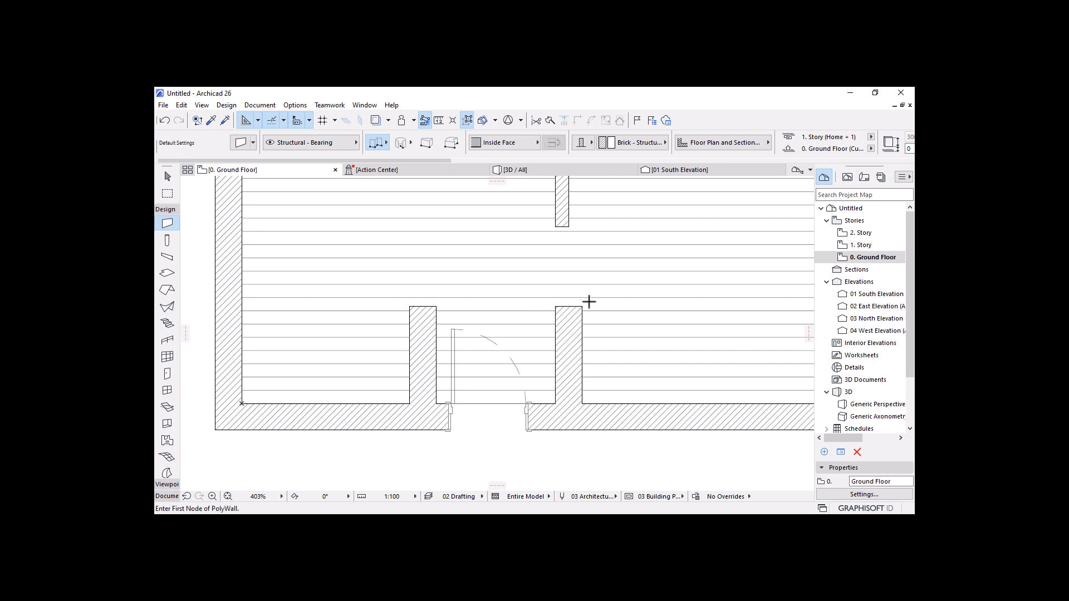
pyautogui.scroll(-2, 574, 333)
pyautogui.press('Escape')
# Step: Select the entrance door to check its width and height settings, then deselect it without changing them
pyautogui.click(491, 333)
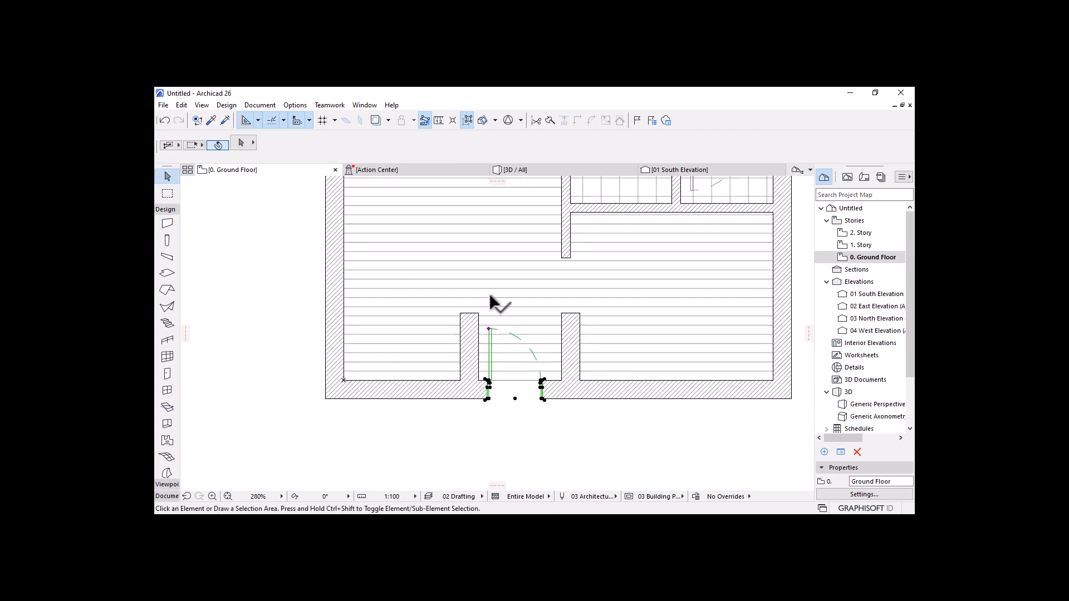
pyautogui.click(525, 137)
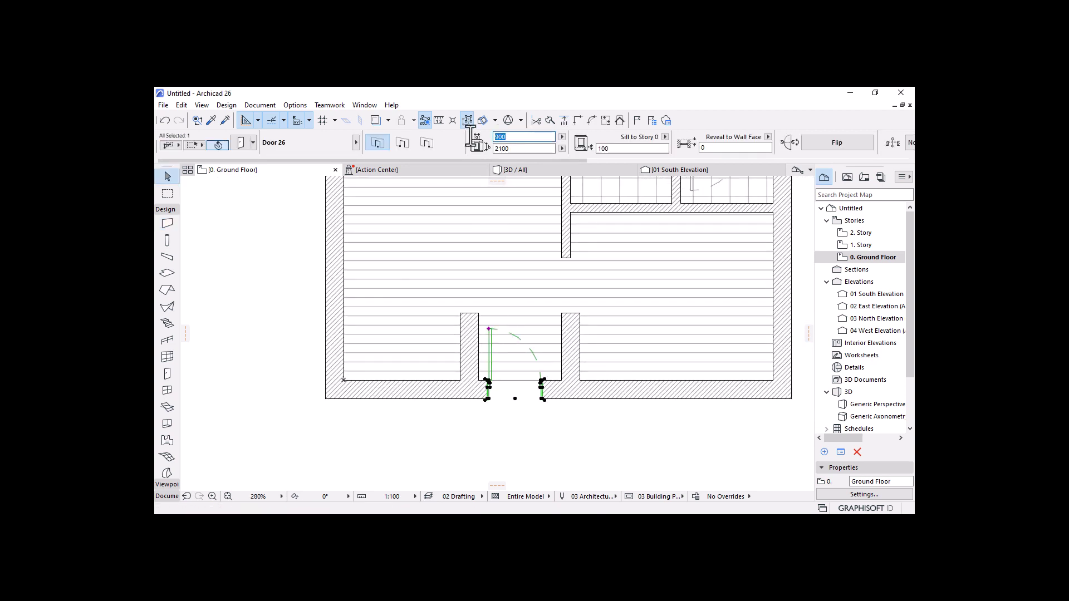
pyautogui.click(517, 420)
pyautogui.scroll(-4, 517, 420)
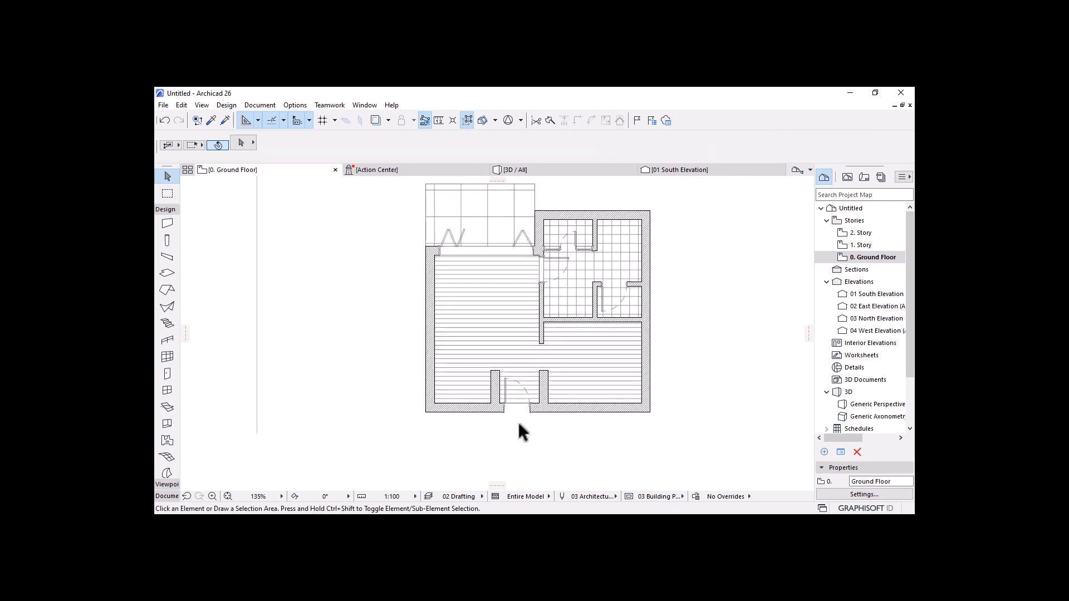
# Step: Offset the terrace slab's house-side edge by 300 mm to the inner face of the wall with the folding door
pyautogui.scroll(-1, 646, 298)
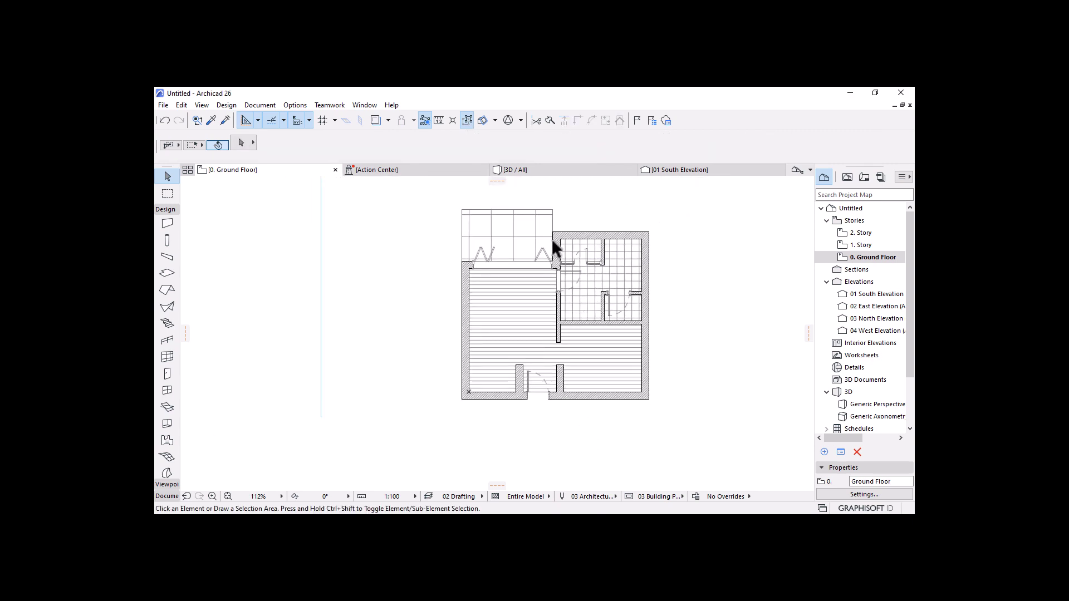
pyautogui.scroll(5, 529, 241)
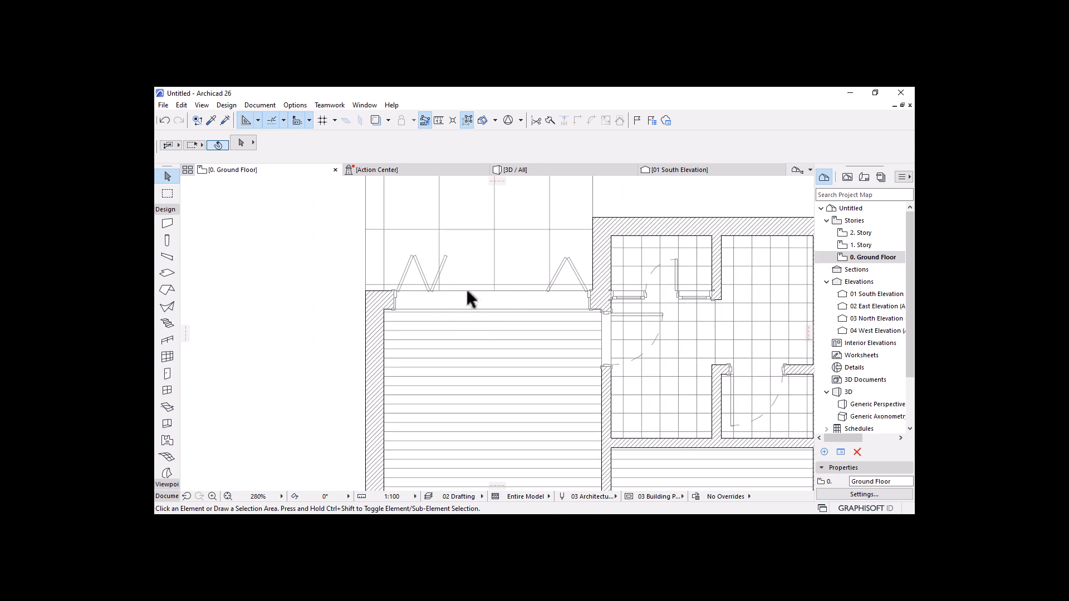
pyautogui.scroll(2, 463, 316)
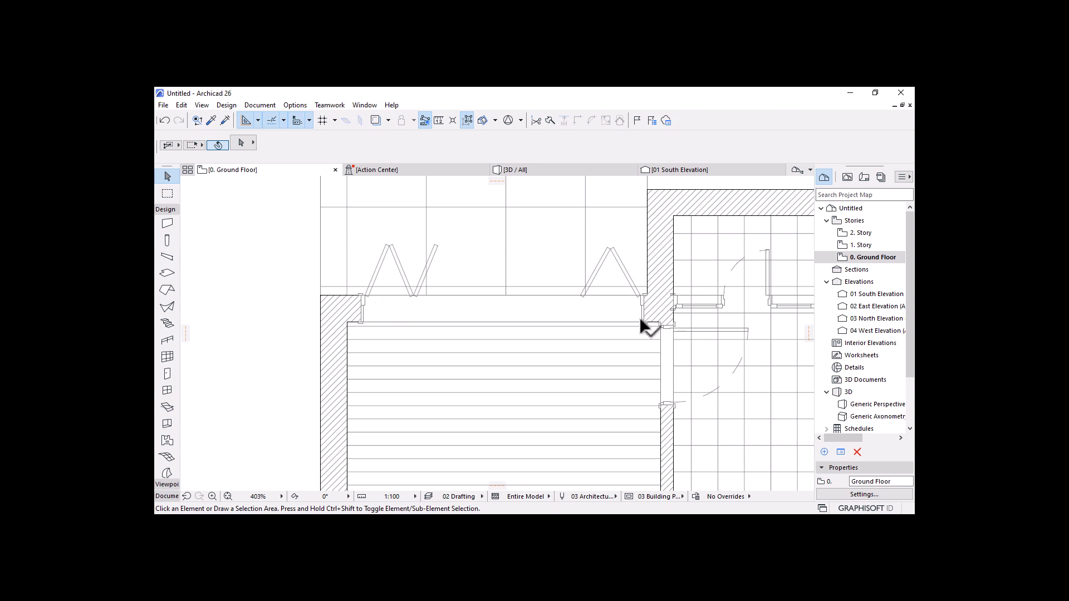
pyautogui.click(568, 243)
pyautogui.click(539, 297)
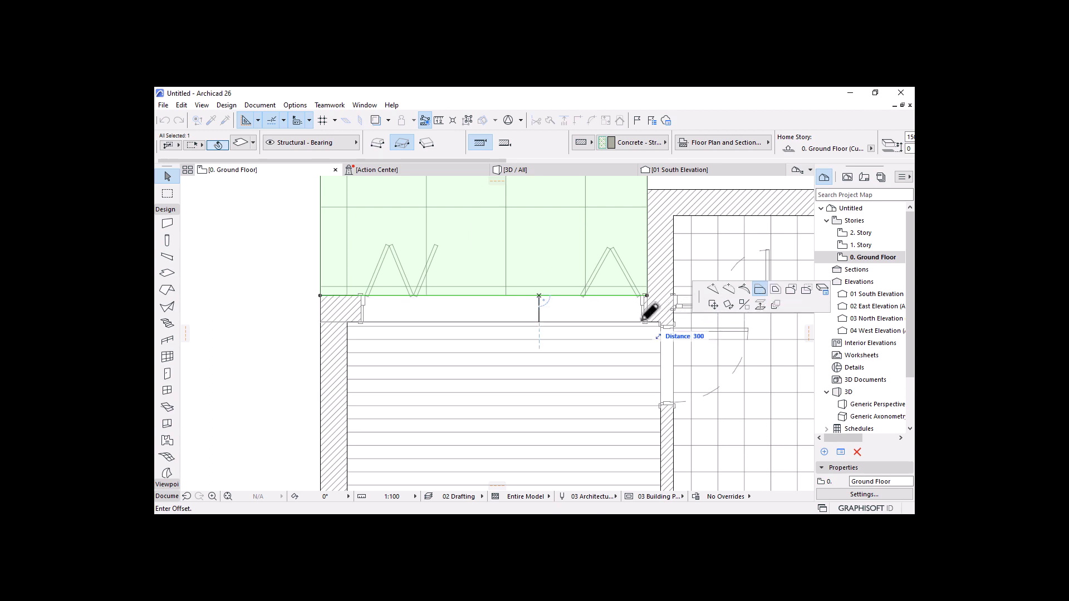
pyautogui.click(647, 314)
pyautogui.press('Escape')
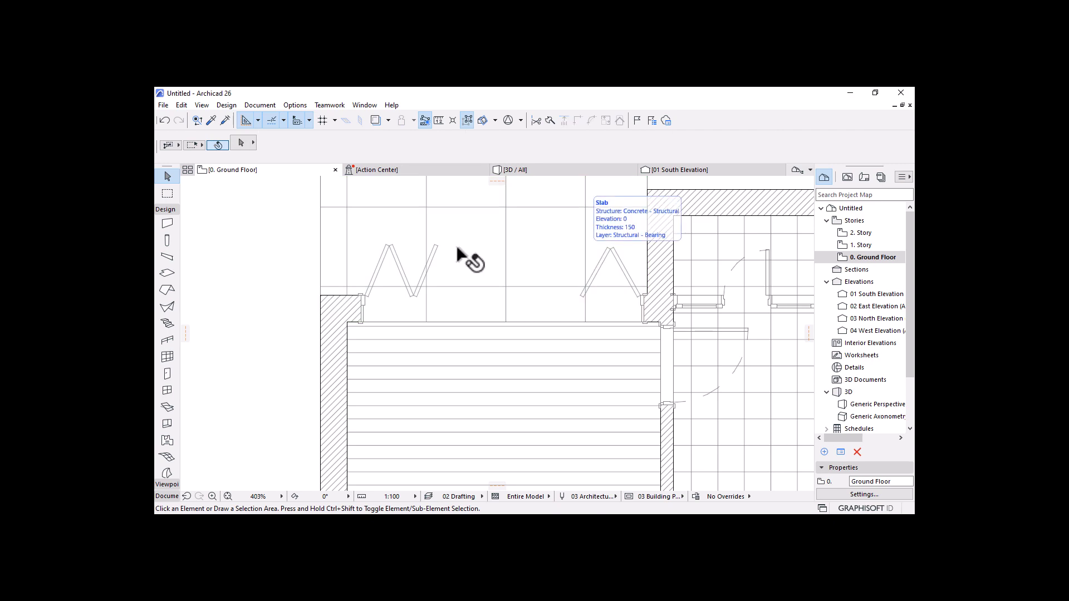
# Step: Offset the terrace slab's house-side edge back to the outer face of the folding door wall and deselect the slab
pyautogui.scroll(-8, 473, 300)
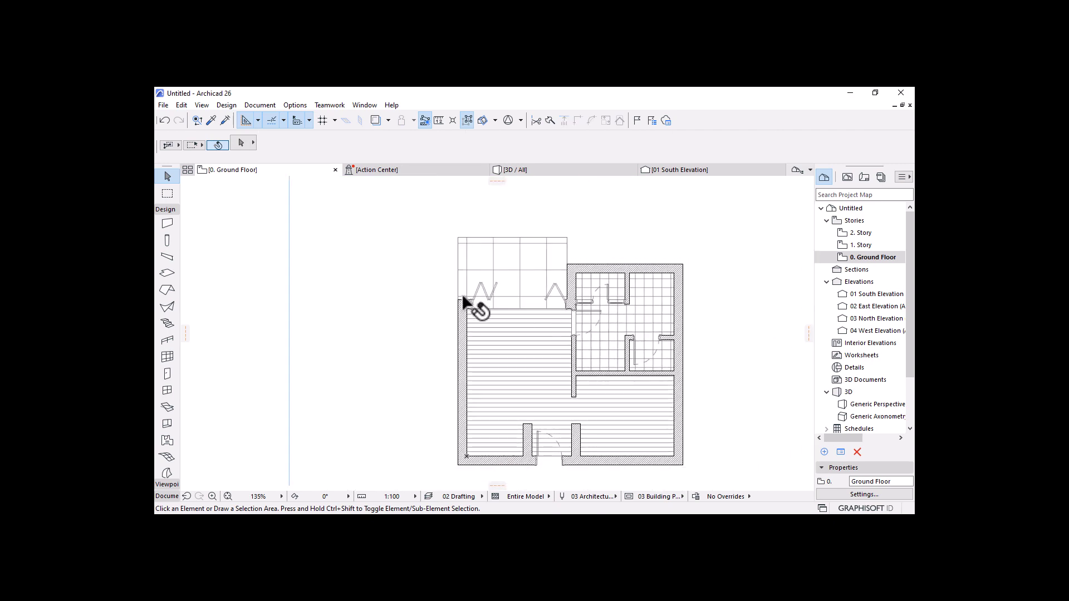
pyautogui.scroll(3, 523, 277)
pyautogui.scroll(3, 523, 277)
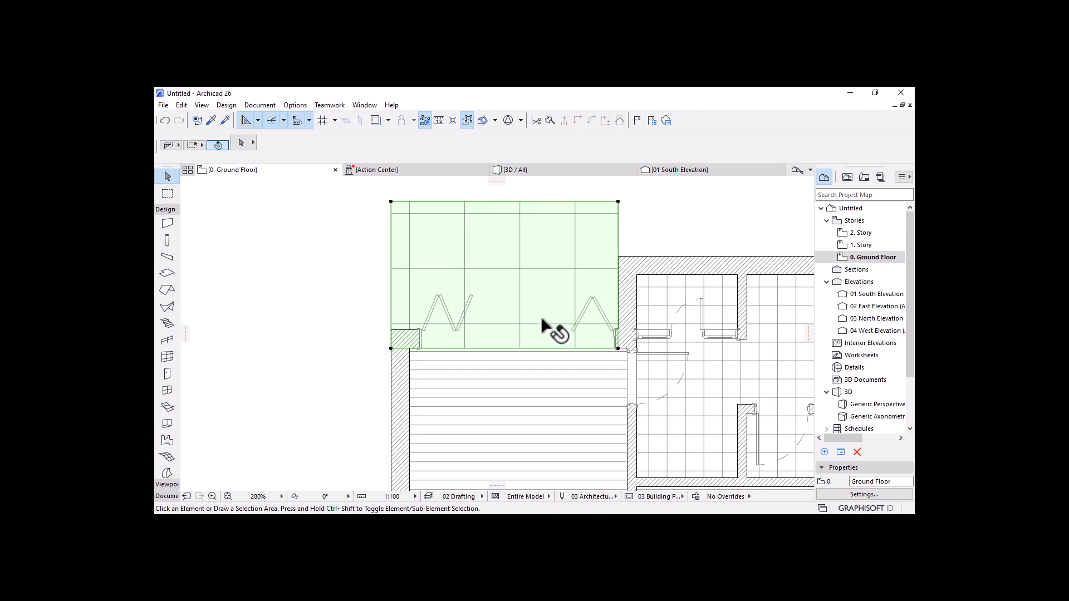
pyautogui.click(557, 342)
pyautogui.click(544, 348)
pyautogui.scroll(10, 612, 329)
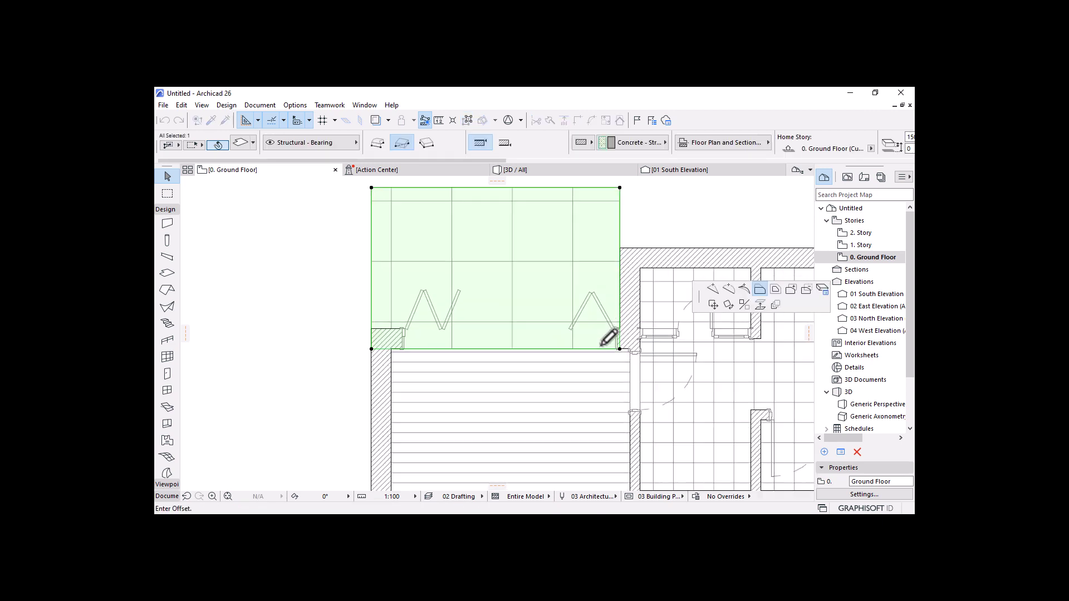
pyautogui.click(648, 289)
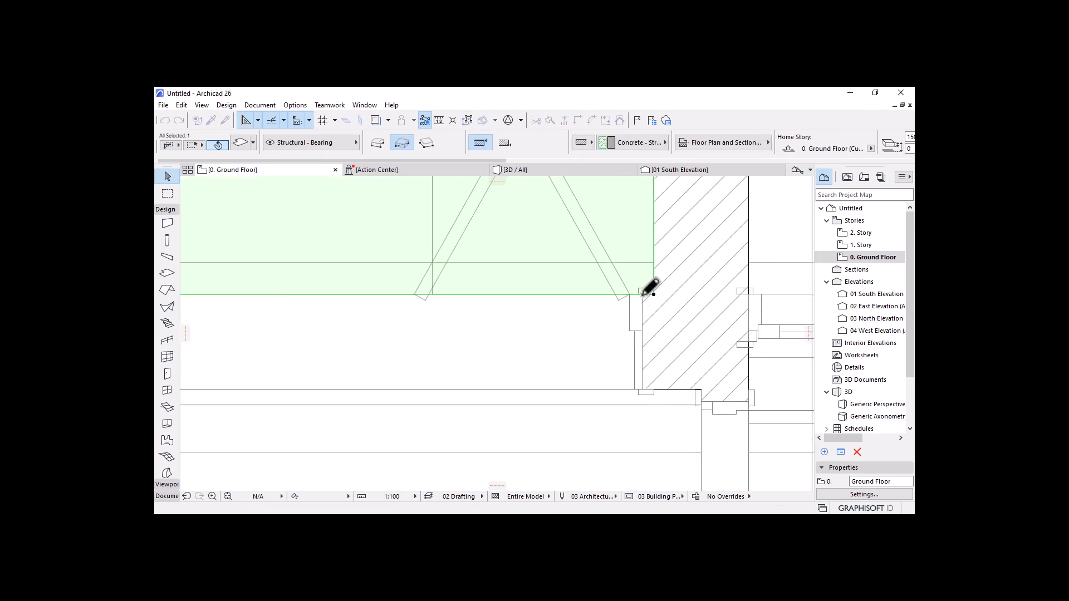
pyautogui.scroll(-5, 613, 317)
pyautogui.press('Escape')
# Step: Offset the living area slab's edge at the folding door out to the wall's outer face, then deselect the slab
pyautogui.click(512, 336)
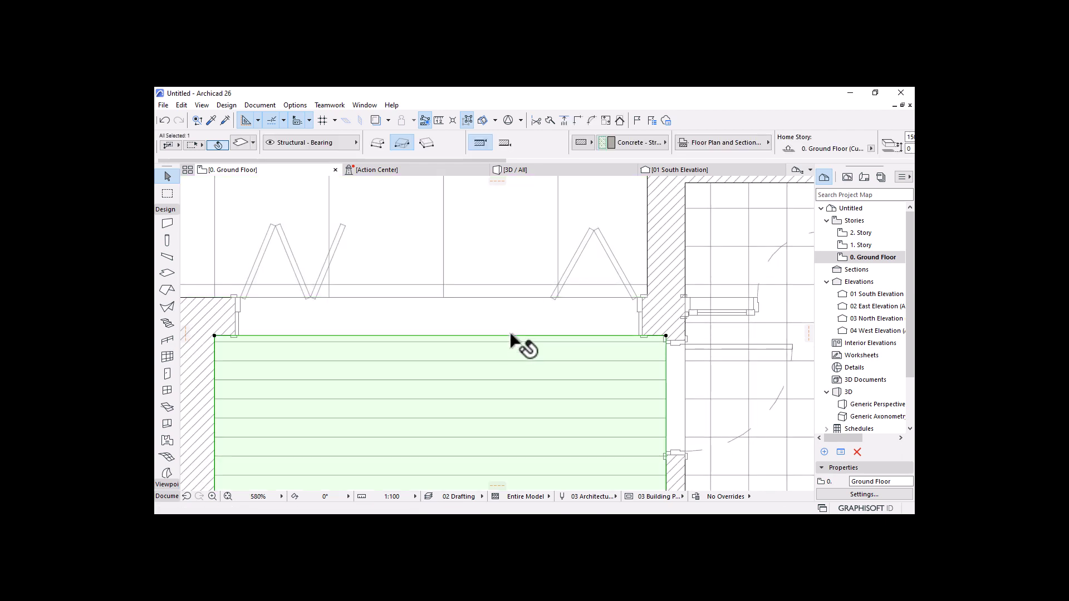
pyautogui.click(512, 336)
pyautogui.click(466, 323)
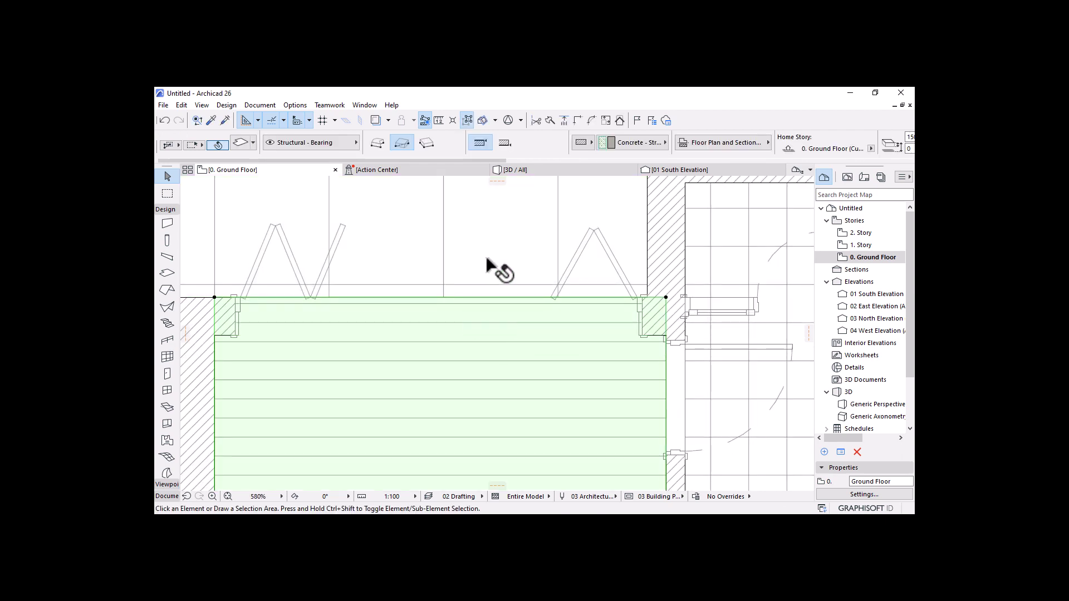
pyautogui.press('Escape')
# Step: Examine the finished floor plan, especially the short entrance walls and the partition end facing them
pyautogui.scroll(-3, 493, 279)
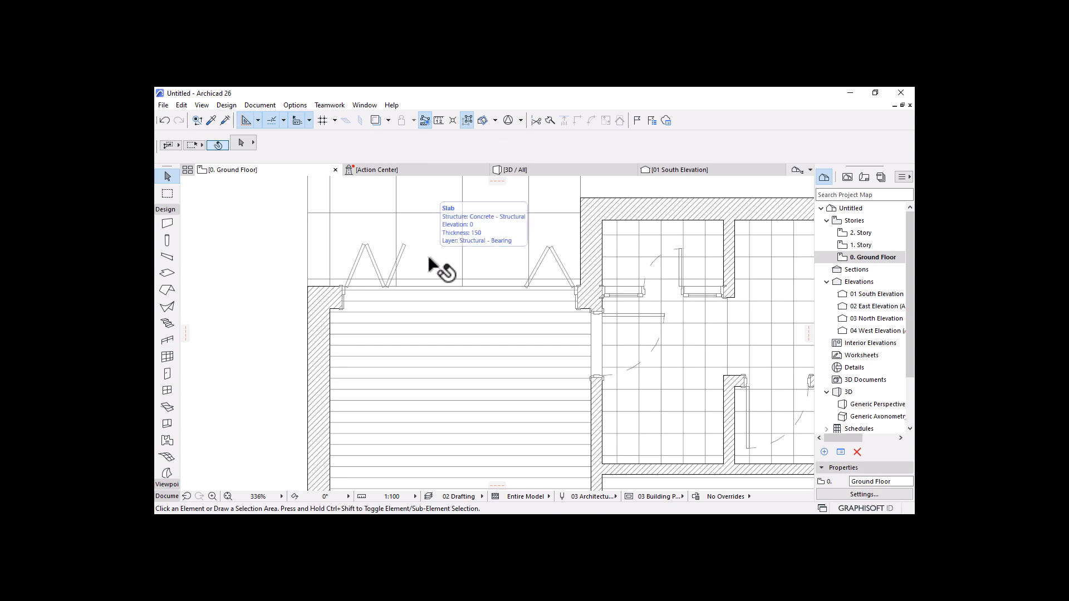
pyautogui.scroll(-4, 502, 362)
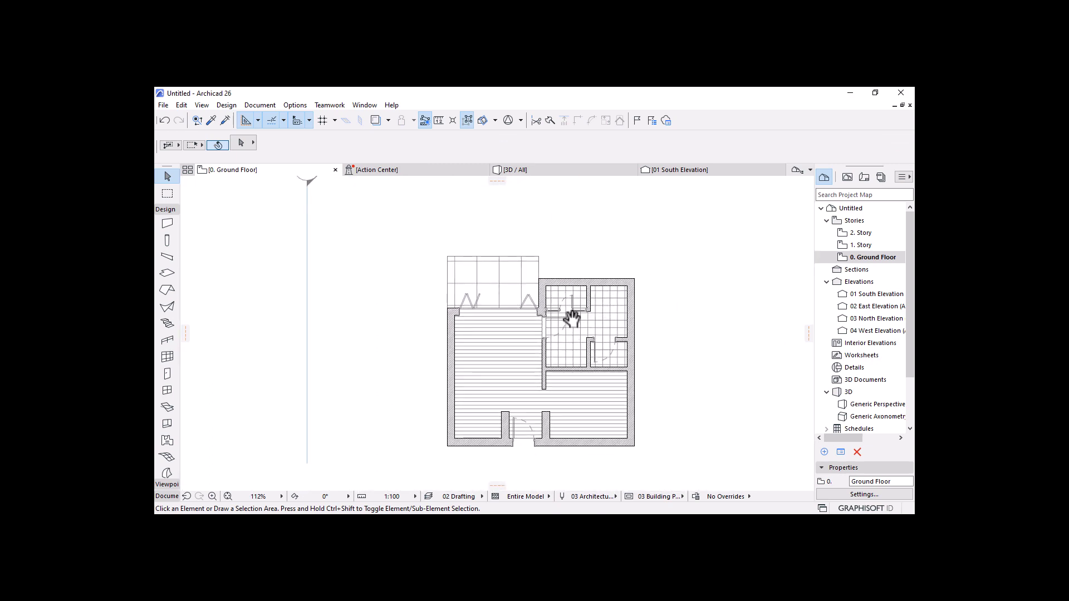
pyautogui.scroll(2, 529, 375)
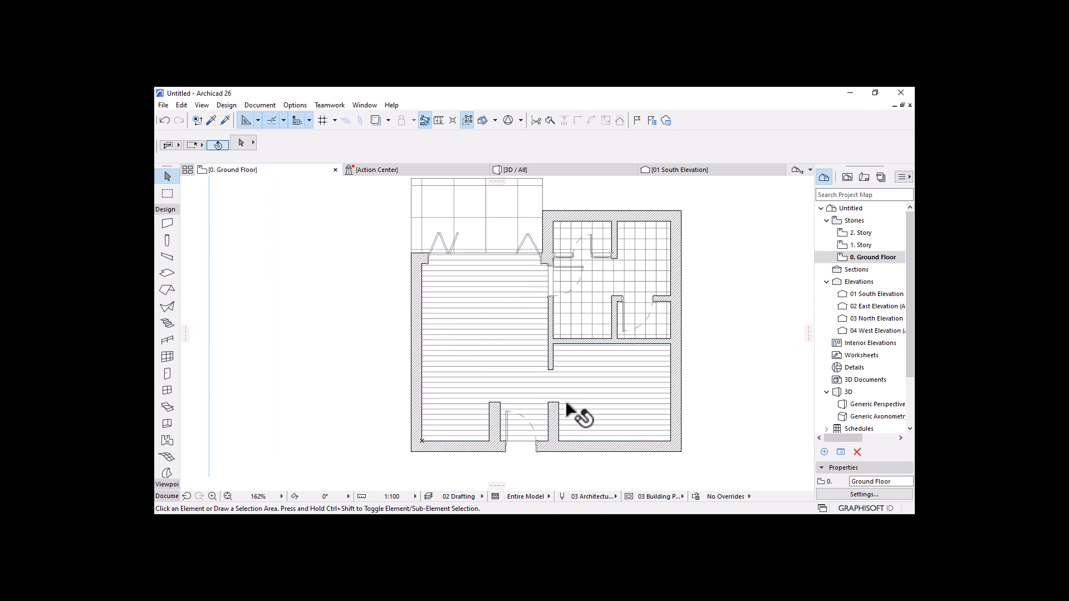
pyautogui.scroll(3, 630, 454)
pyautogui.scroll(2, 621, 434)
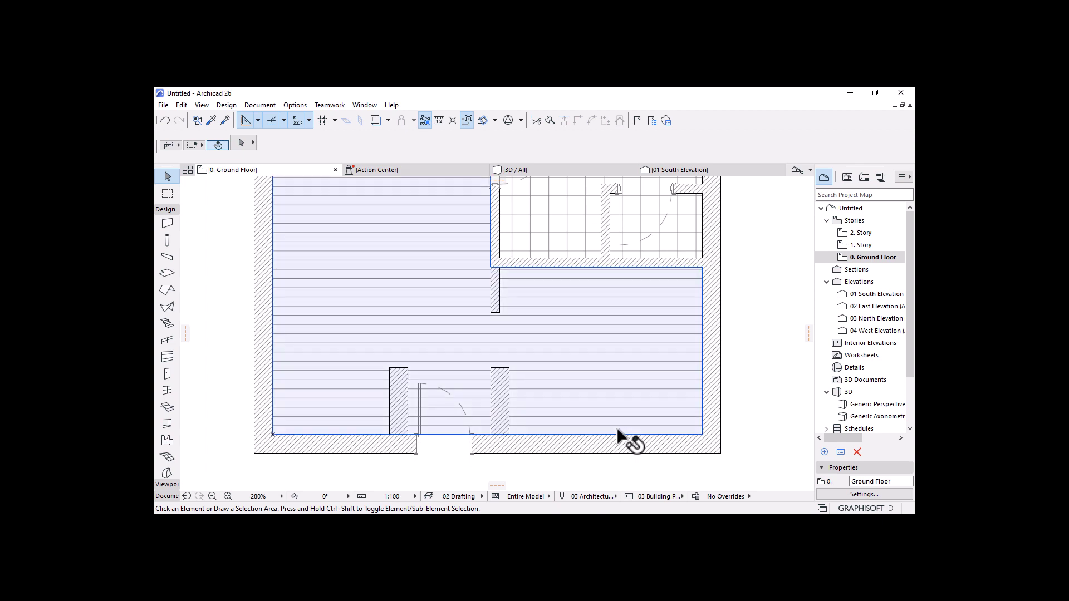
pyautogui.scroll(-2, 718, 294)
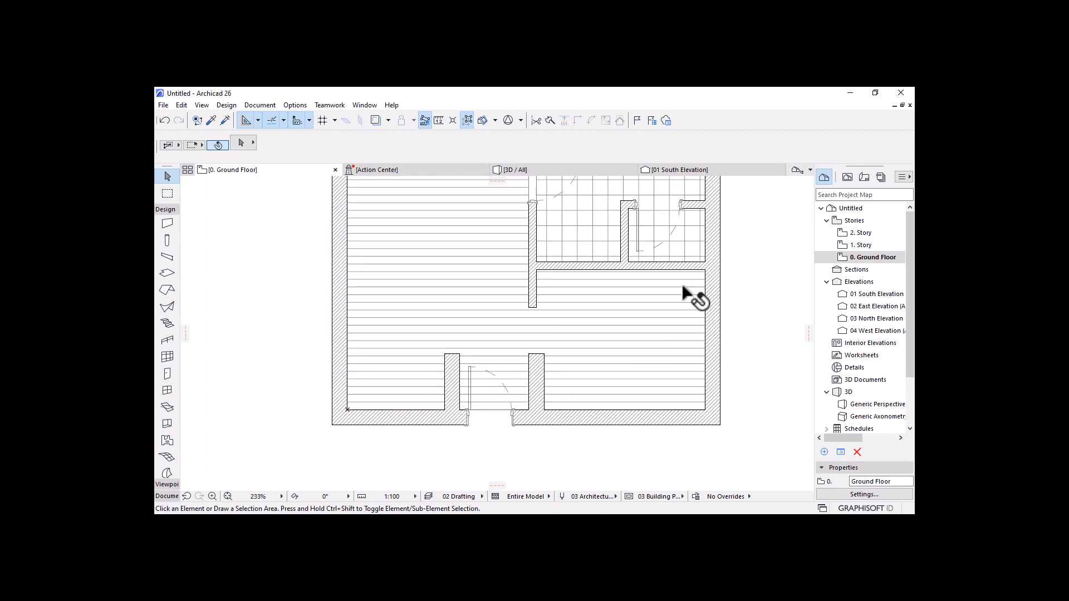
pyautogui.scroll(1, 526, 381)
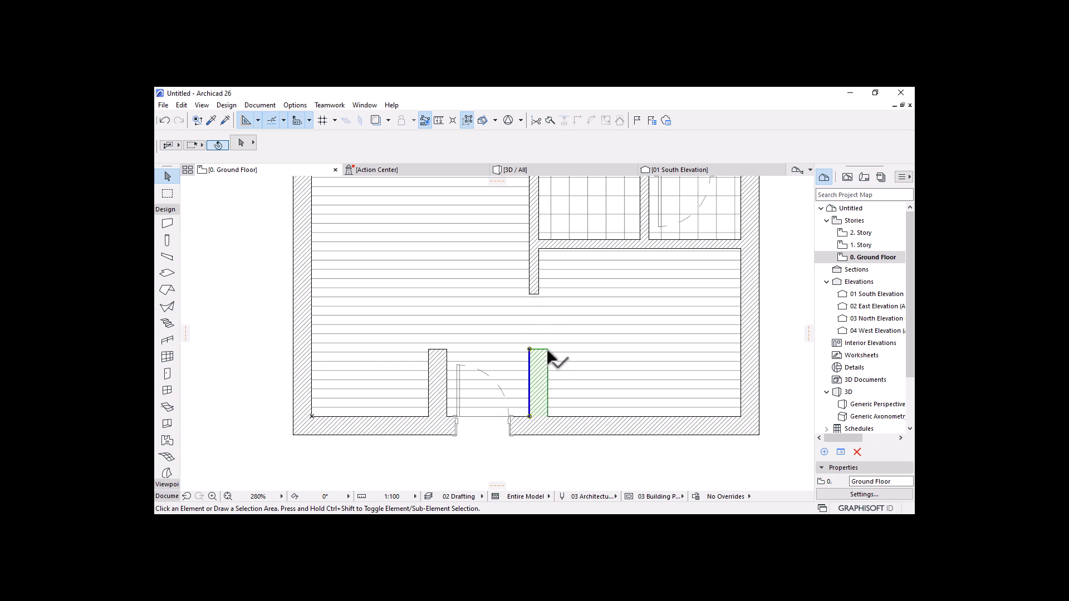
pyautogui.moveTo(548, 350); pyautogui.dragTo(539, 292)
pyautogui.press('Escape')
pyautogui.scroll(-3, 627, 315)
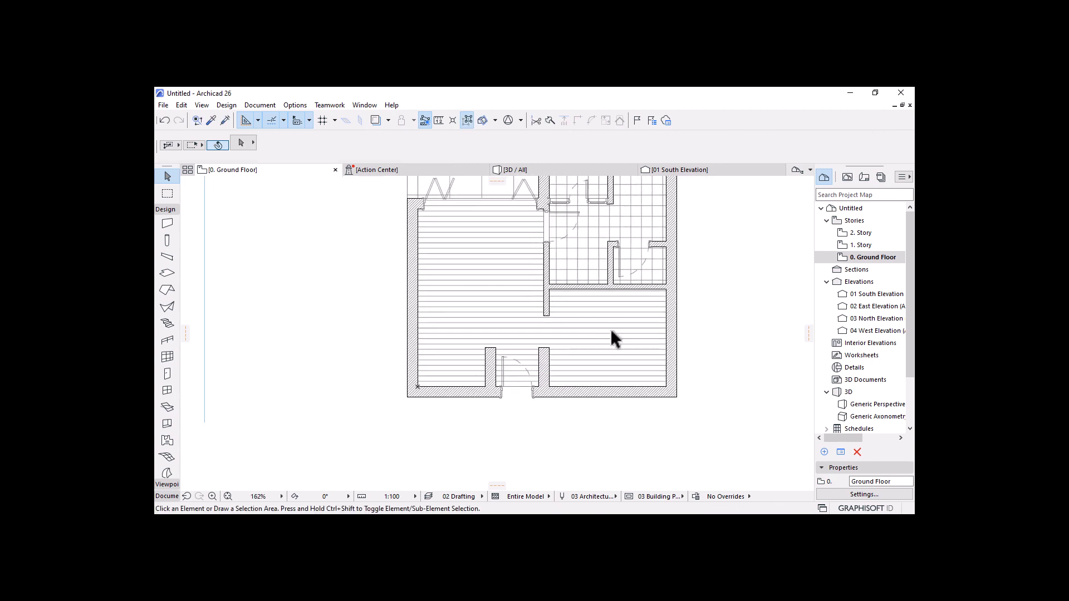
# Step: Open the Object tool's default settings, show the Cabinets and Shelves 26 library folder and enlarge the dialog for browsing
pyautogui.scroll(3, 611, 330)
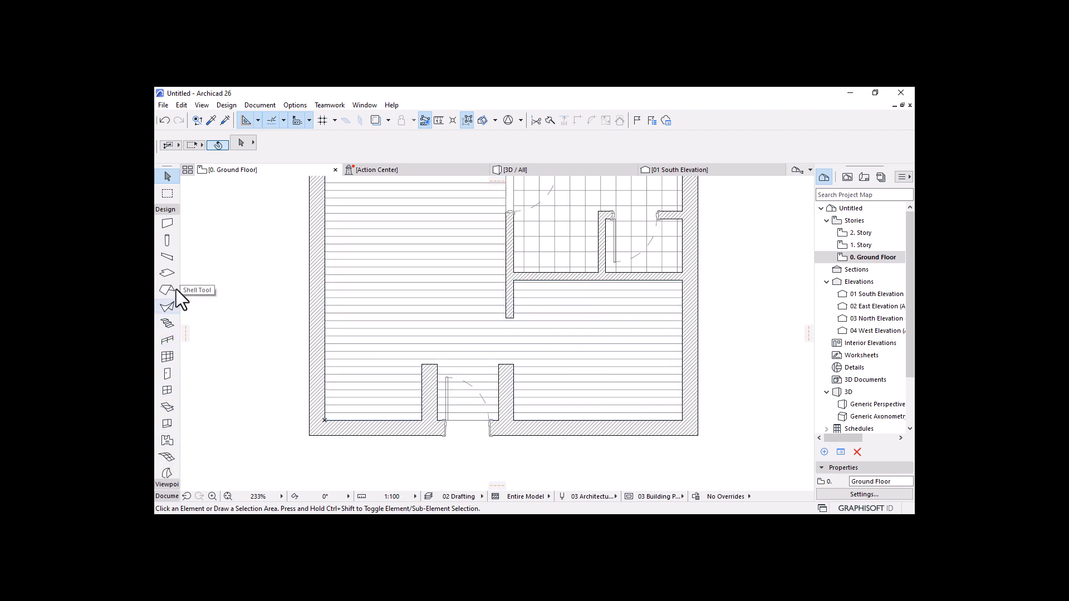
pyautogui.scroll(-3, 172, 275)
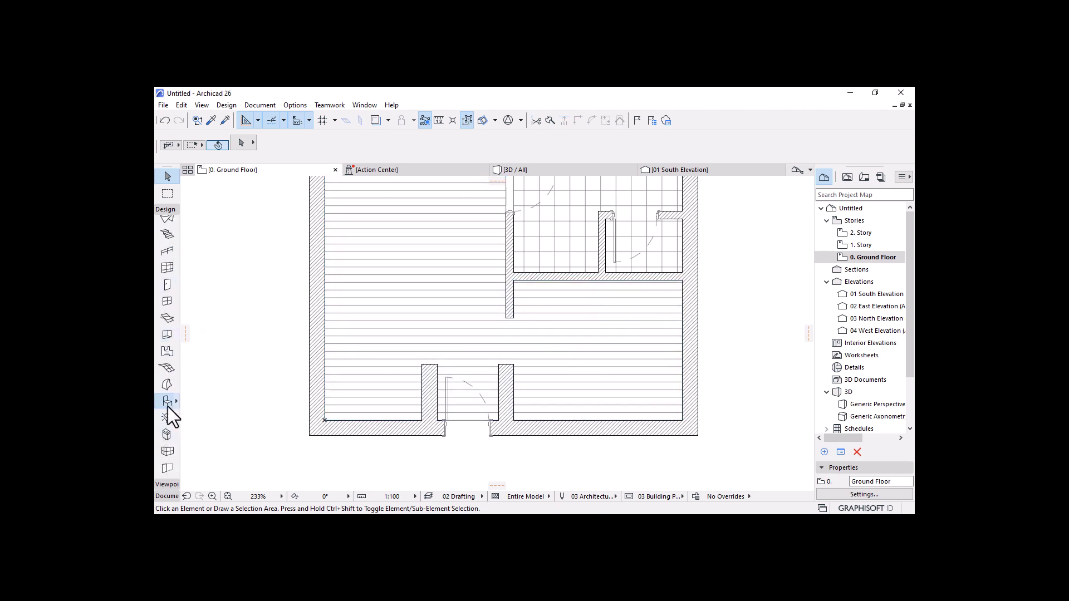
pyautogui.click(167, 402)
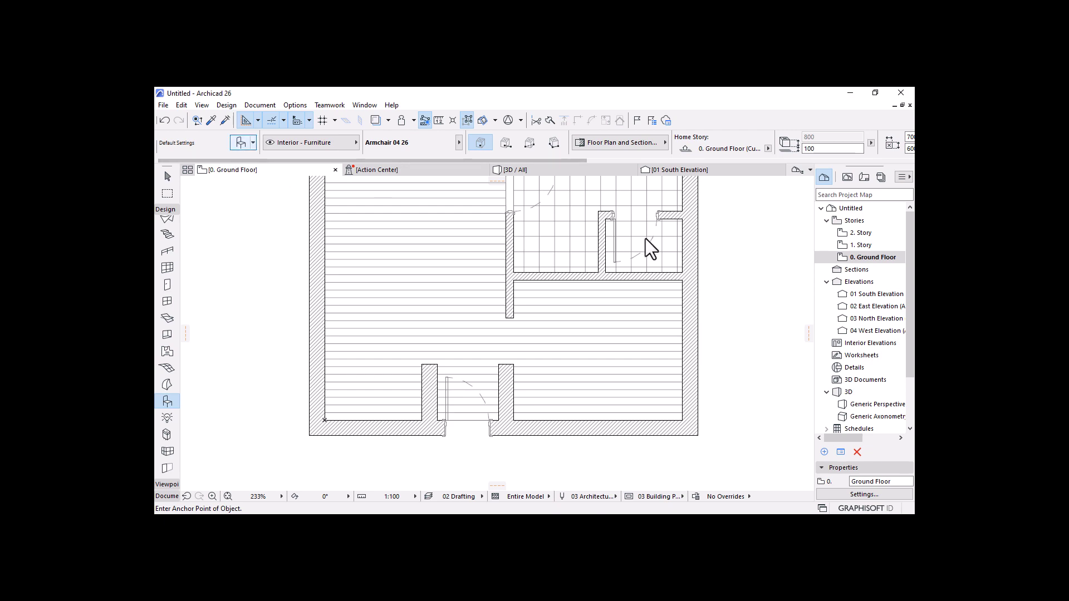
pyautogui.hotkey('ctrl', 't')
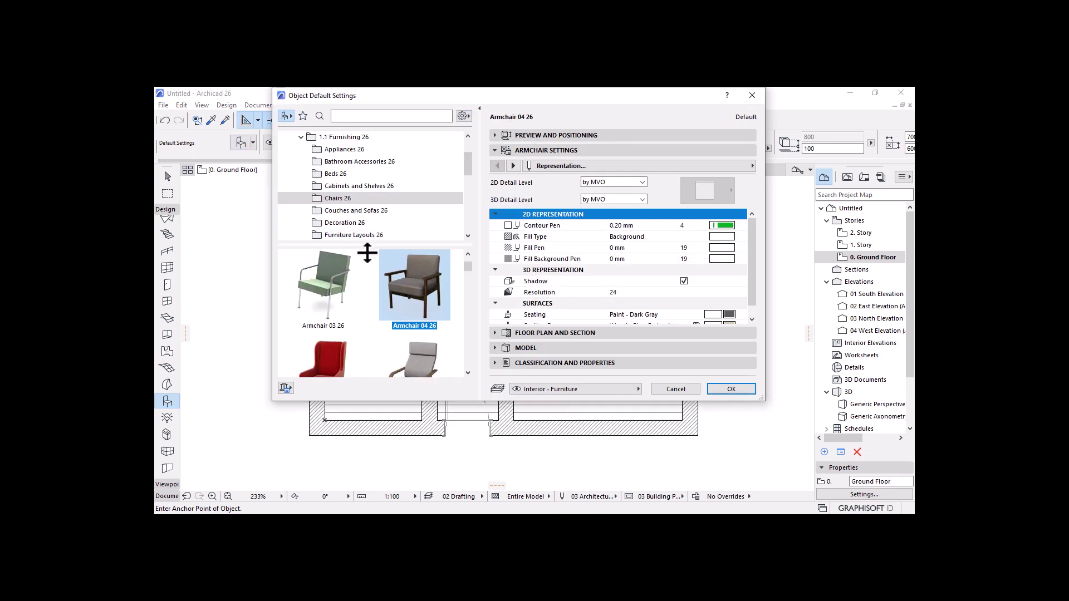
pyautogui.moveTo(403, 248); pyautogui.dragTo(352, 324)
pyautogui.click(341, 199)
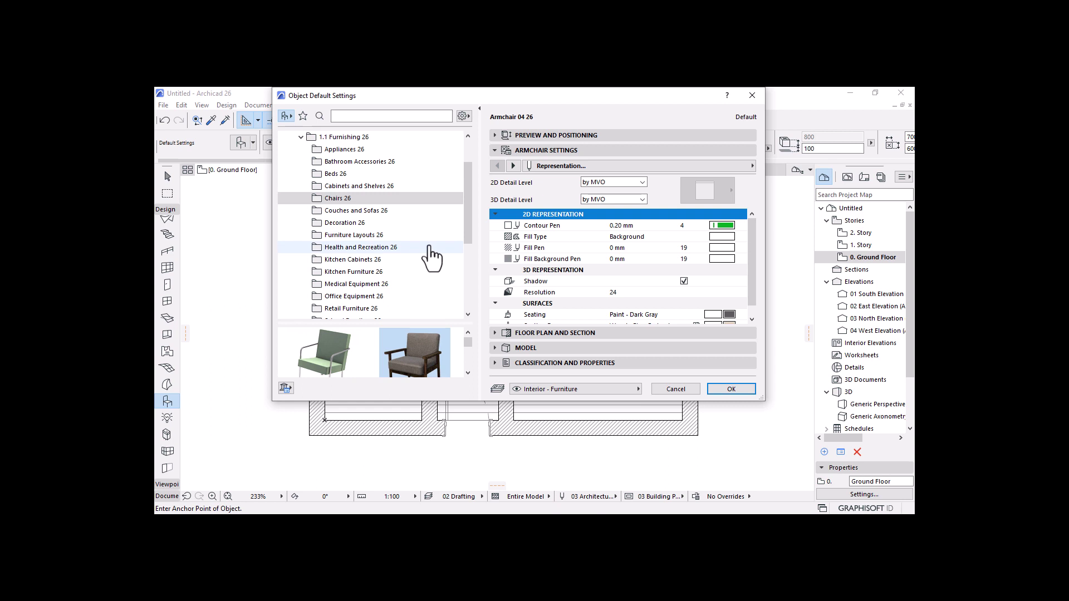
pyautogui.click(344, 187)
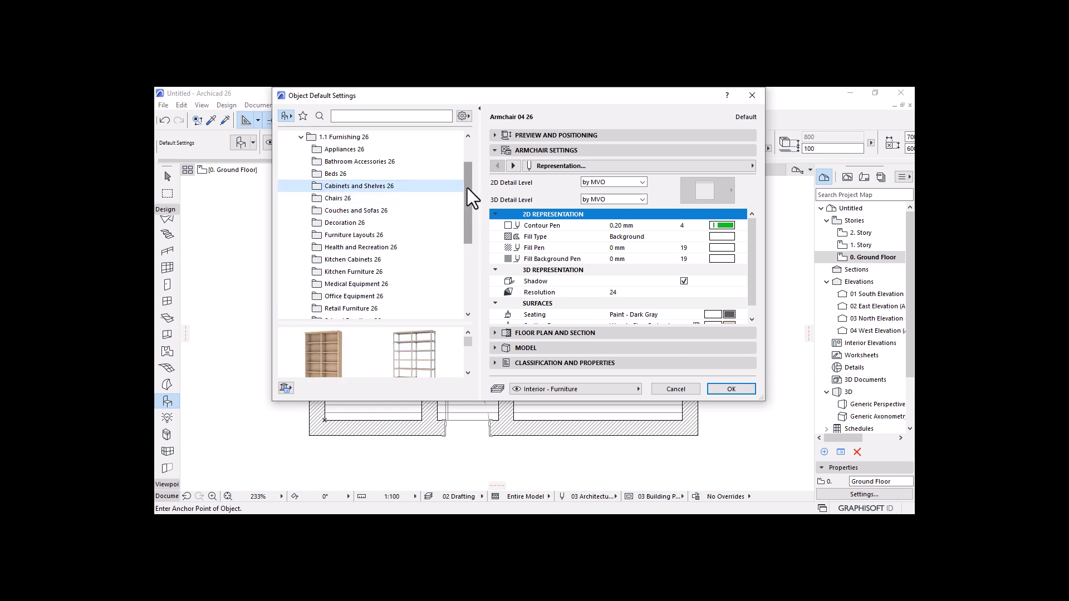
pyautogui.moveTo(466, 189); pyautogui.dragTo(467, 198)
pyautogui.moveTo(442, 401); pyautogui.dragTo(432, 491)
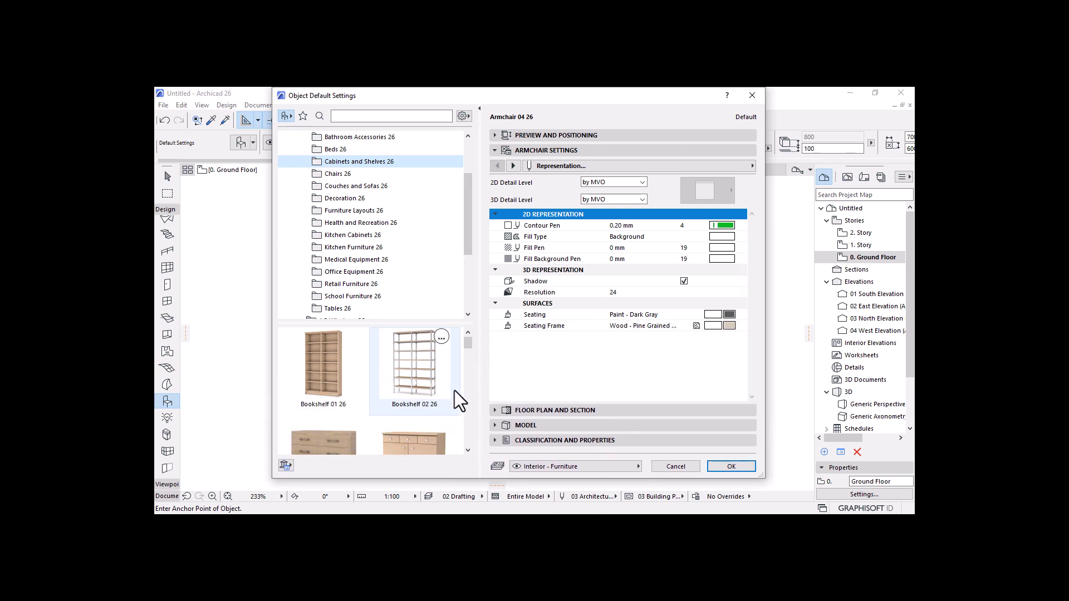
# Step: Examine the cabinet and wardrobe models available in the Cabinets and Shelves 26 folder
pyautogui.scroll(-2, 458, 372)
pyautogui.scroll(-6, 459, 372)
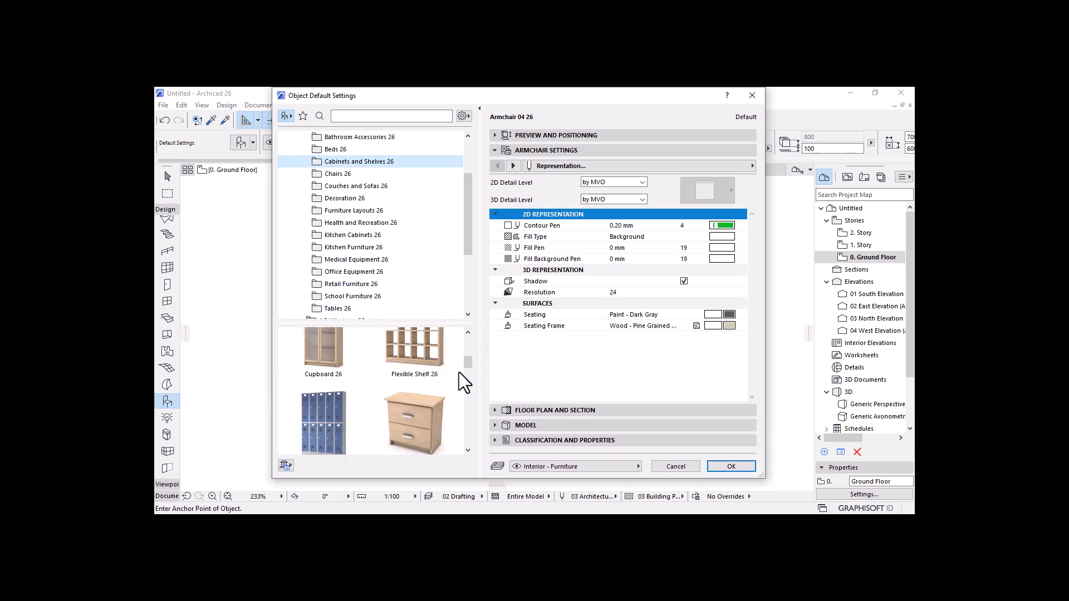
pyautogui.scroll(-8, 459, 372)
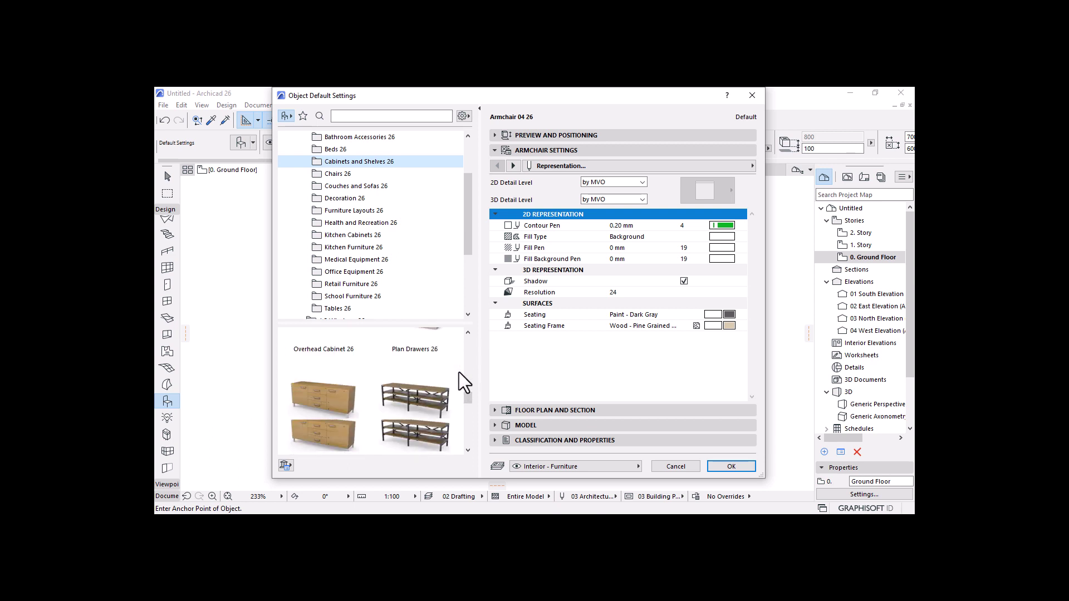
pyautogui.scroll(2, 459, 372)
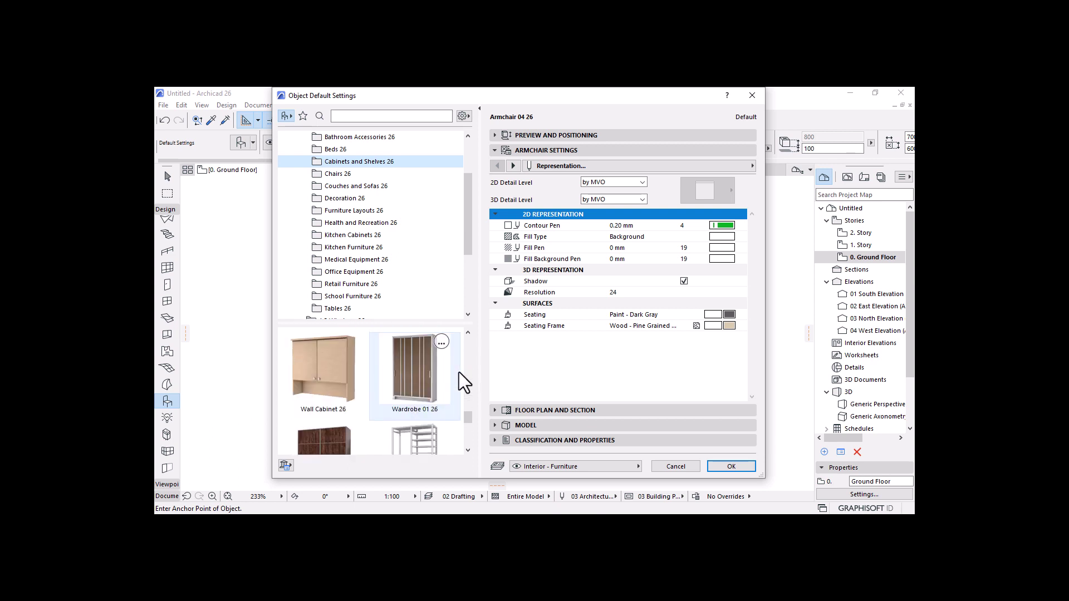
pyautogui.scroll(-2, 459, 372)
pyautogui.scroll(2, 426, 363)
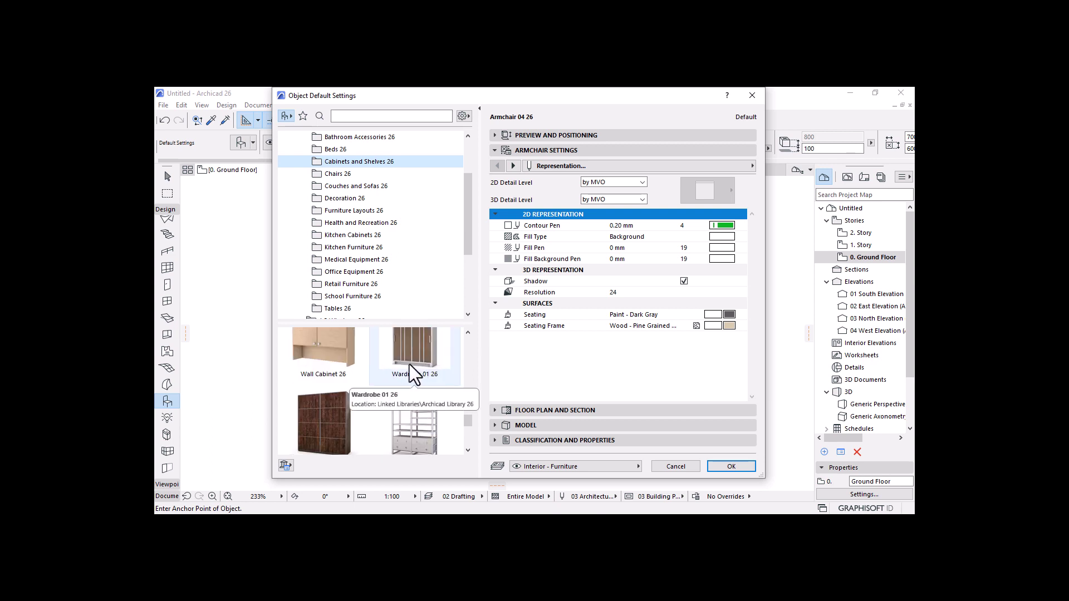
pyautogui.scroll(-2, 410, 365)
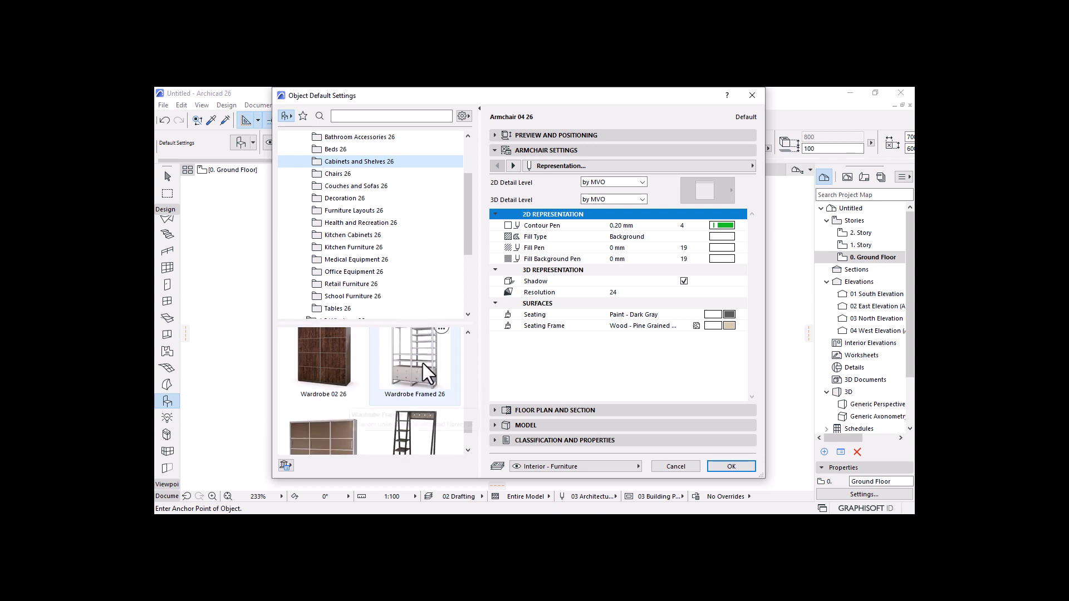
pyautogui.scroll(-2, 423, 363)
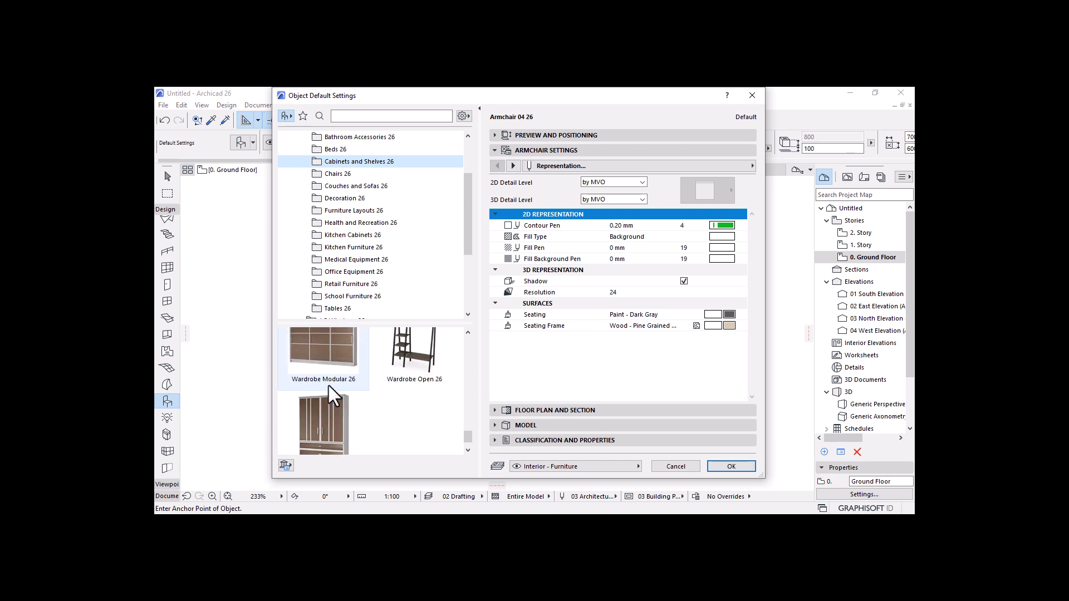
pyautogui.scroll(-1, 328, 385)
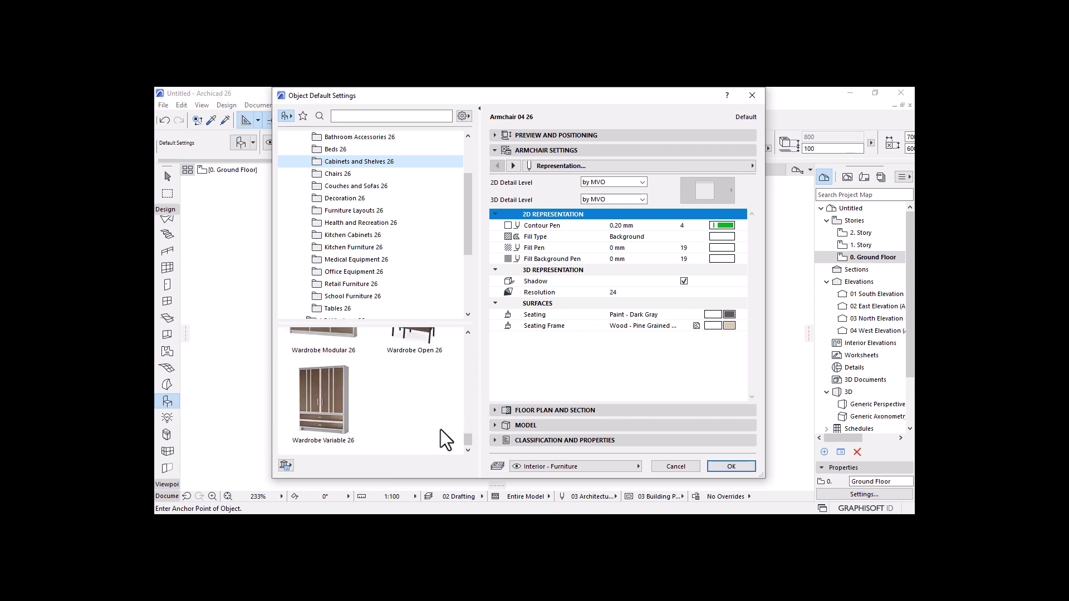
pyautogui.scroll(1, 440, 430)
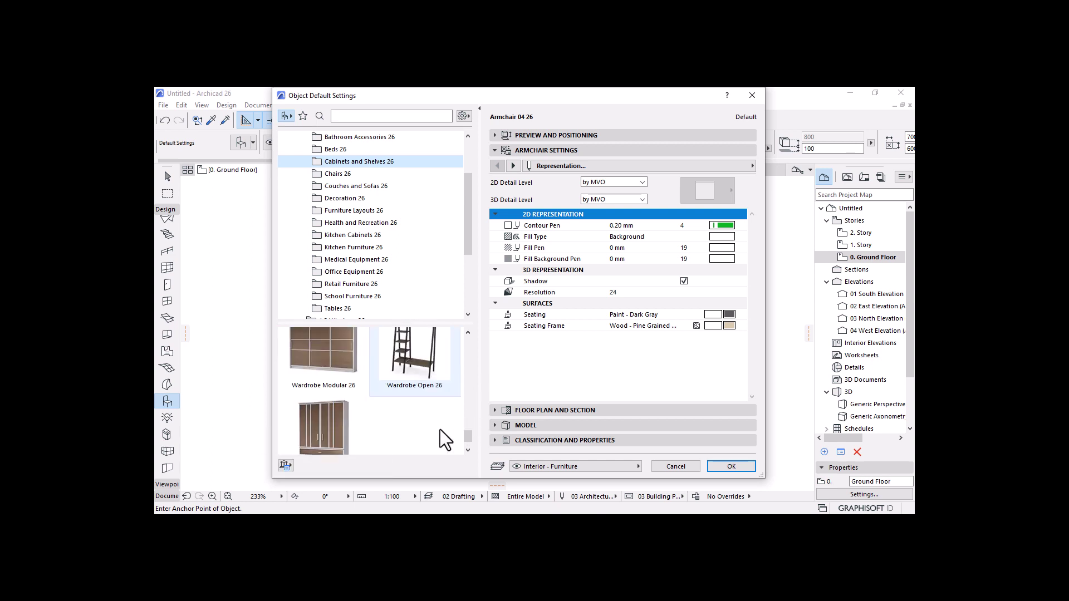
# Step: Try Wardrobe Modular 26, and choose Wardrobe 01 26 instead as the object to place
pyautogui.click(313, 376)
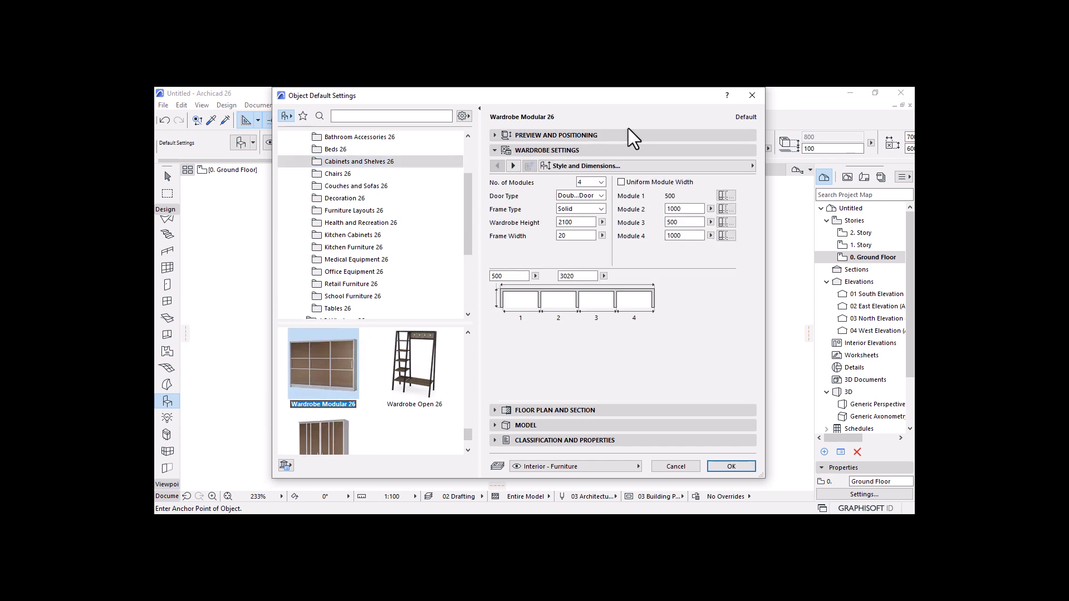
pyautogui.scroll(4, 345, 408)
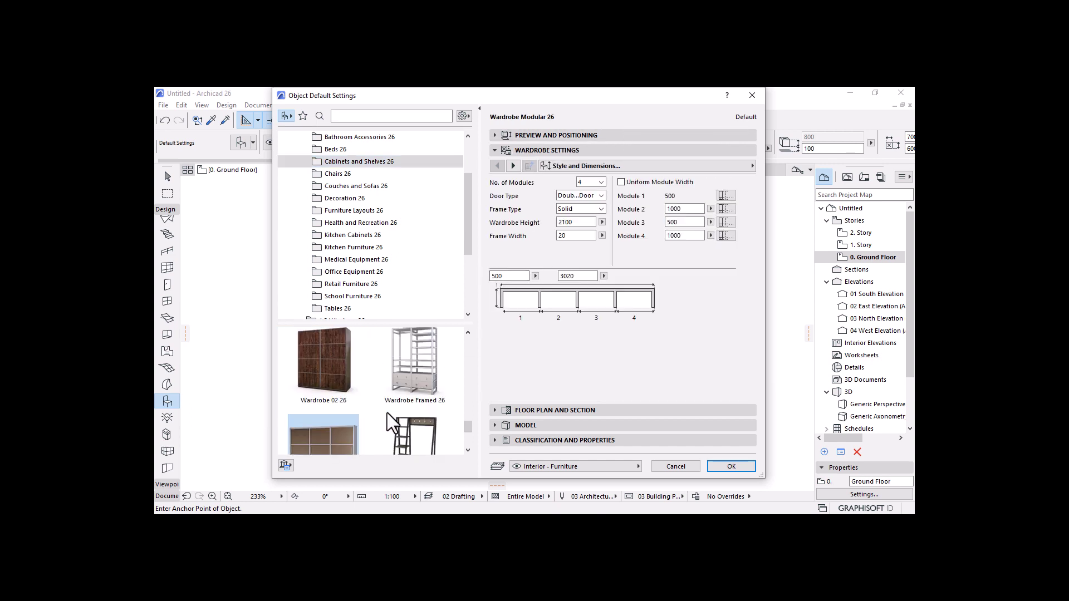
pyautogui.scroll(1, 387, 414)
pyautogui.click(442, 366)
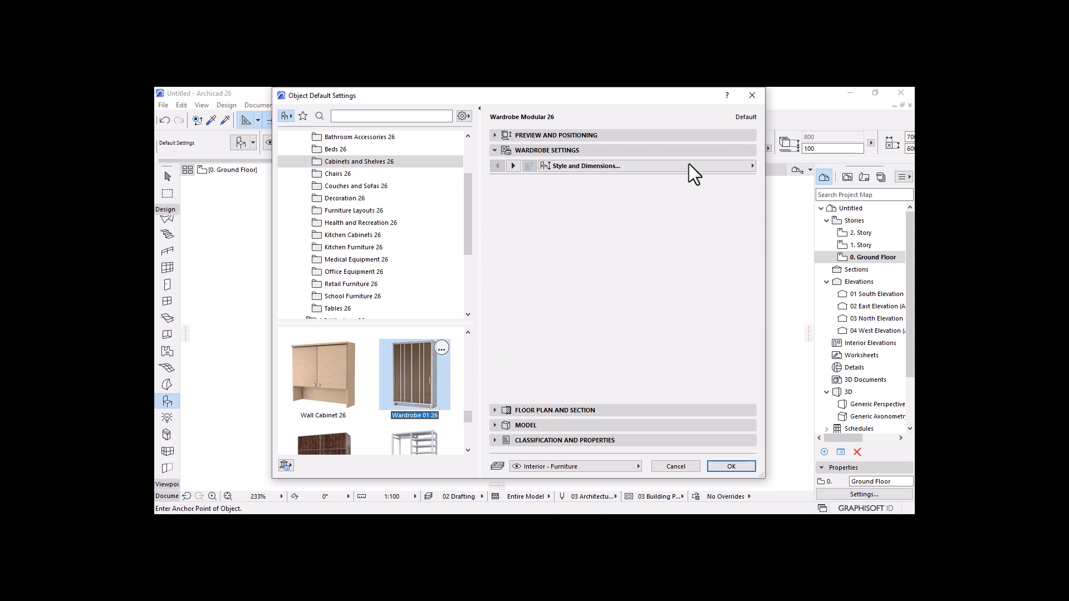
# Step: Set the wardrobe's shape to Corner-L
pyautogui.click(520, 136)
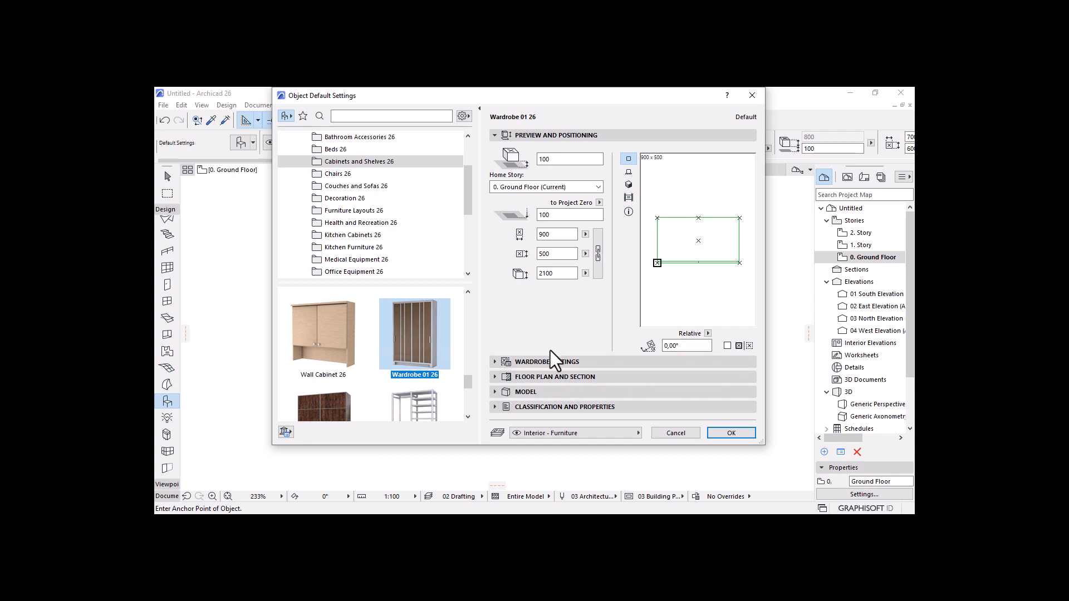
pyautogui.click(524, 363)
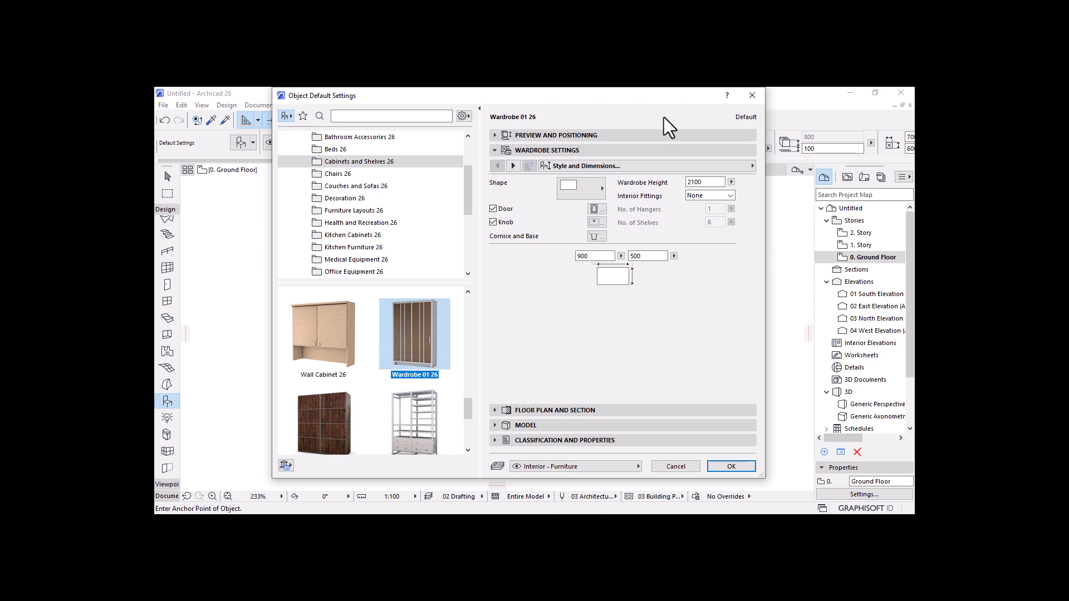
pyautogui.click(581, 187)
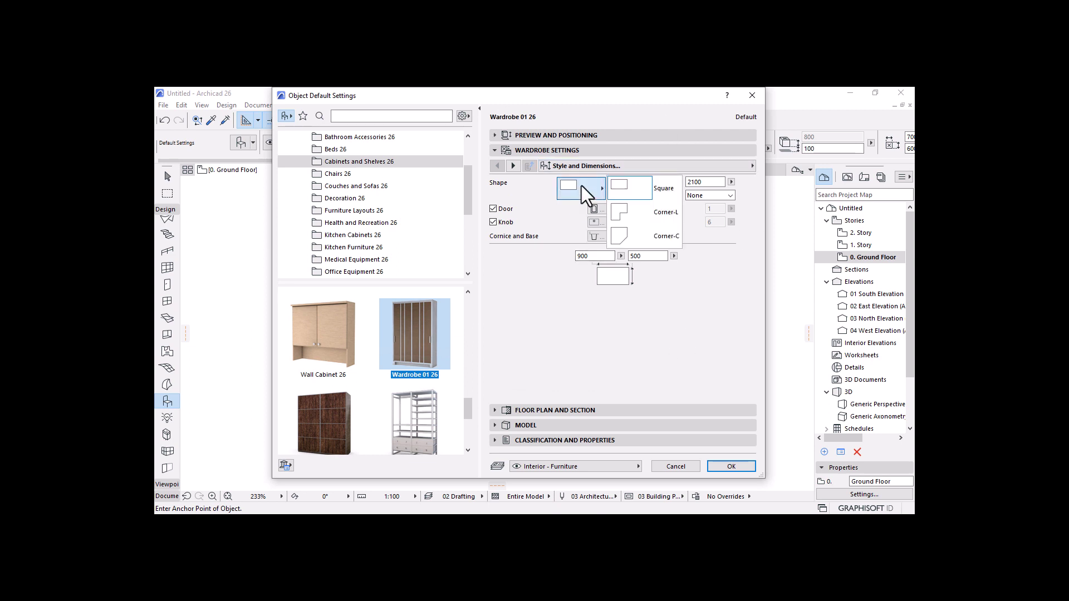
pyautogui.click(636, 210)
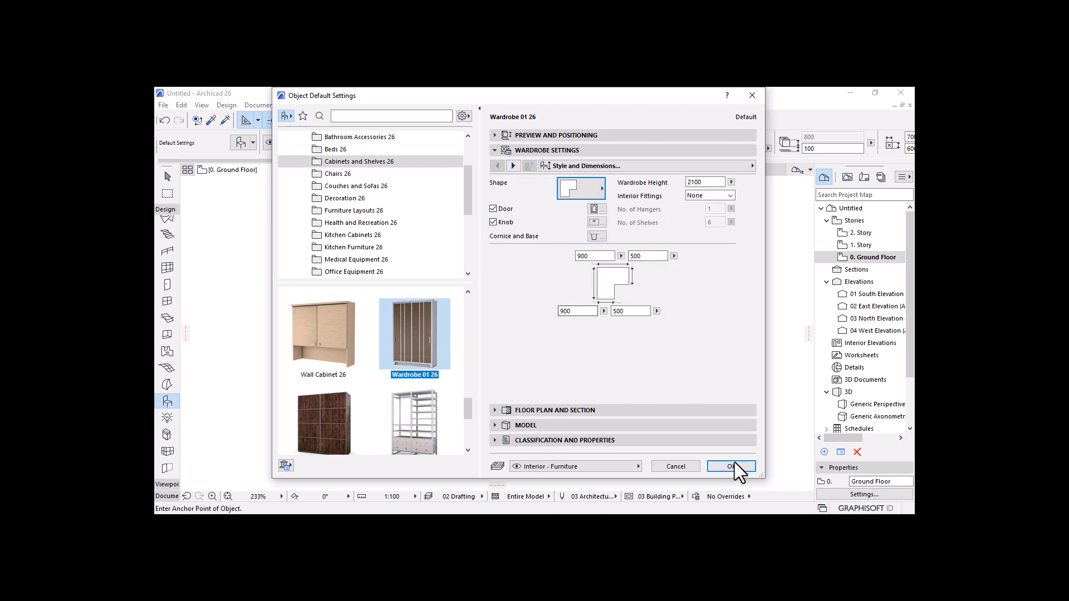
# Step: Override the wardrobe's own pens with the grey 0.15 mm symbol line pen and accept the object settings
pyautogui.click(495, 411)
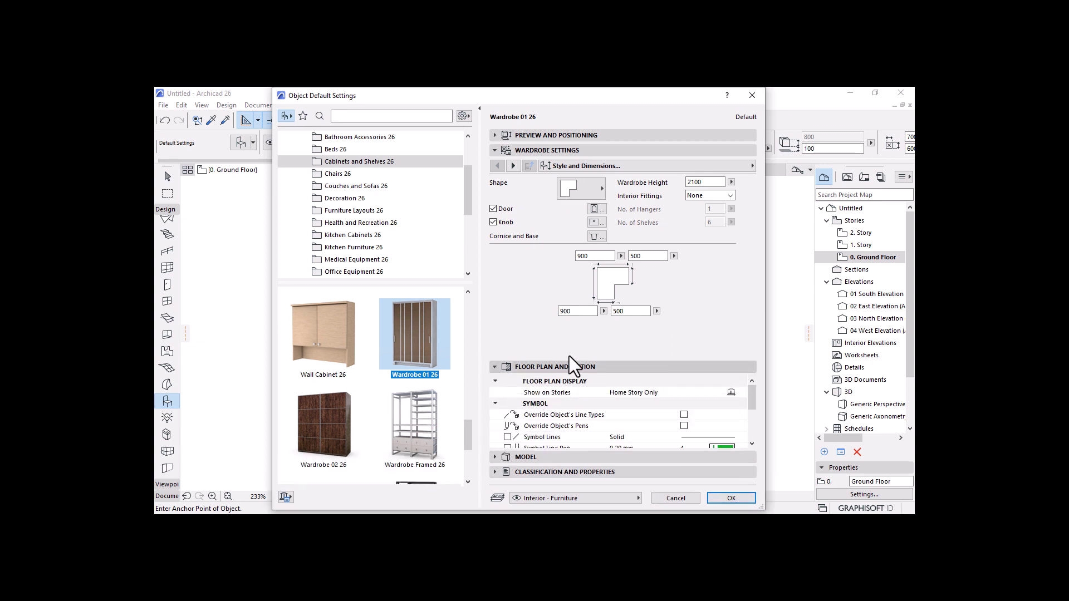
pyautogui.scroll(-1, 687, 406)
pyautogui.click(685, 394)
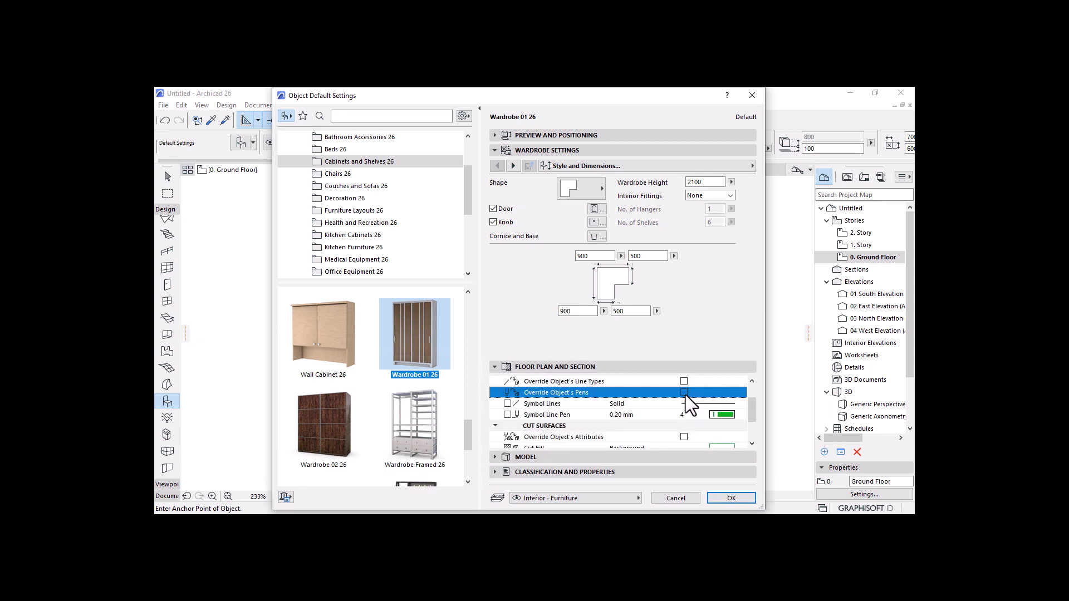
pyautogui.click(726, 413)
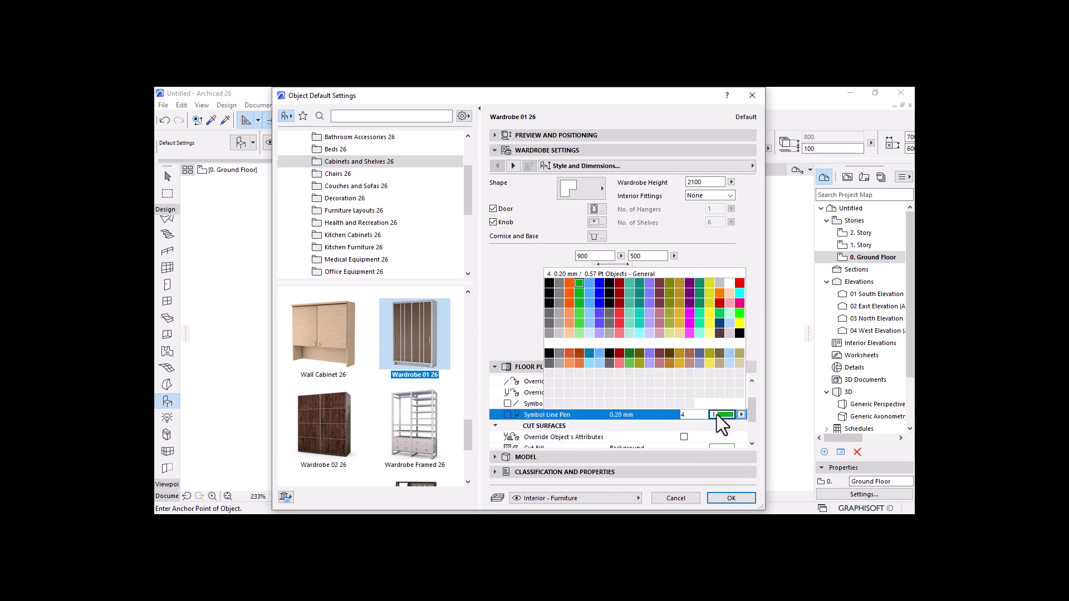
pyautogui.click(559, 284)
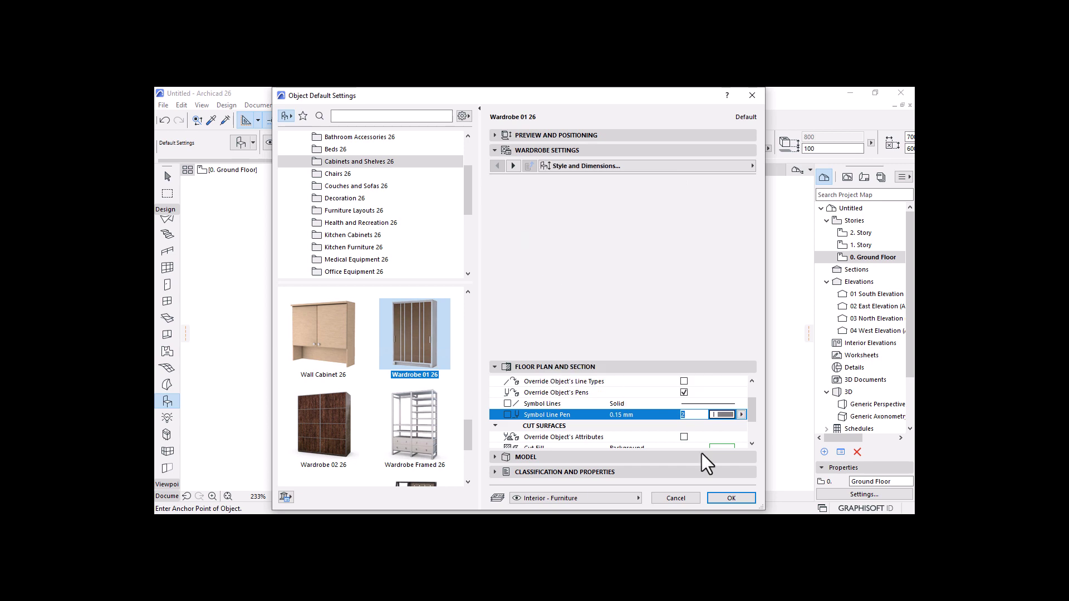
pyautogui.click(737, 503)
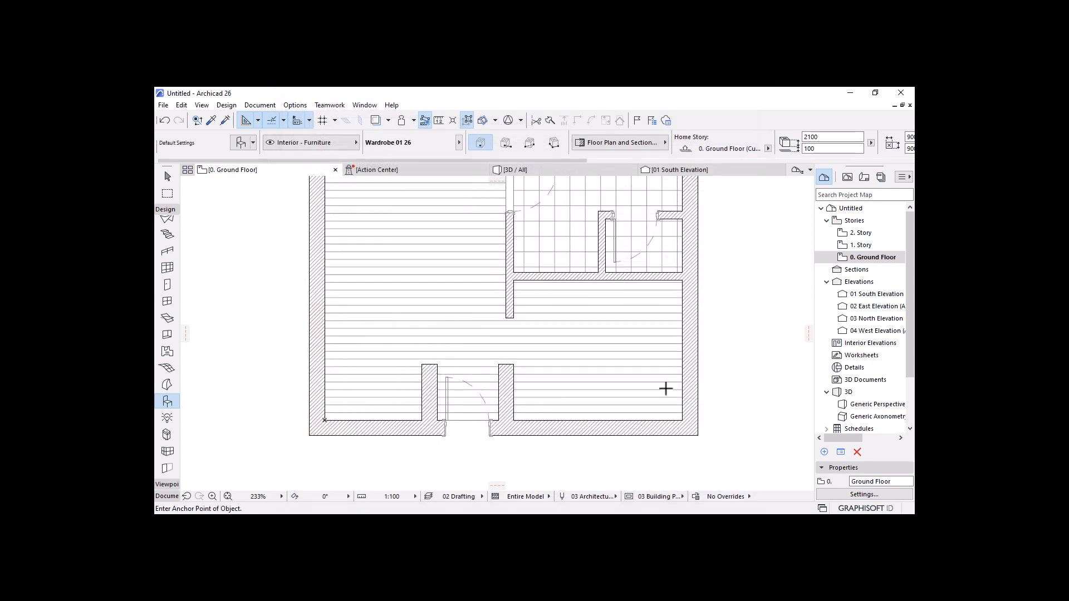
# Step: Place the L-shaped wardrobe in the open floor area of the room east of the entrance
pyautogui.scroll(6, 662, 356)
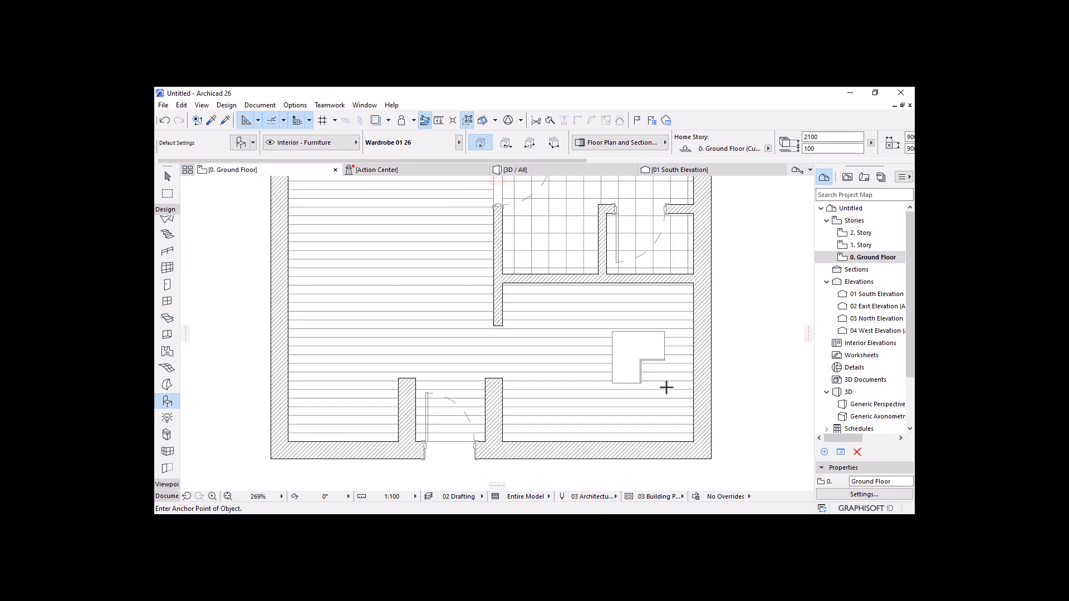
pyautogui.click(167, 177)
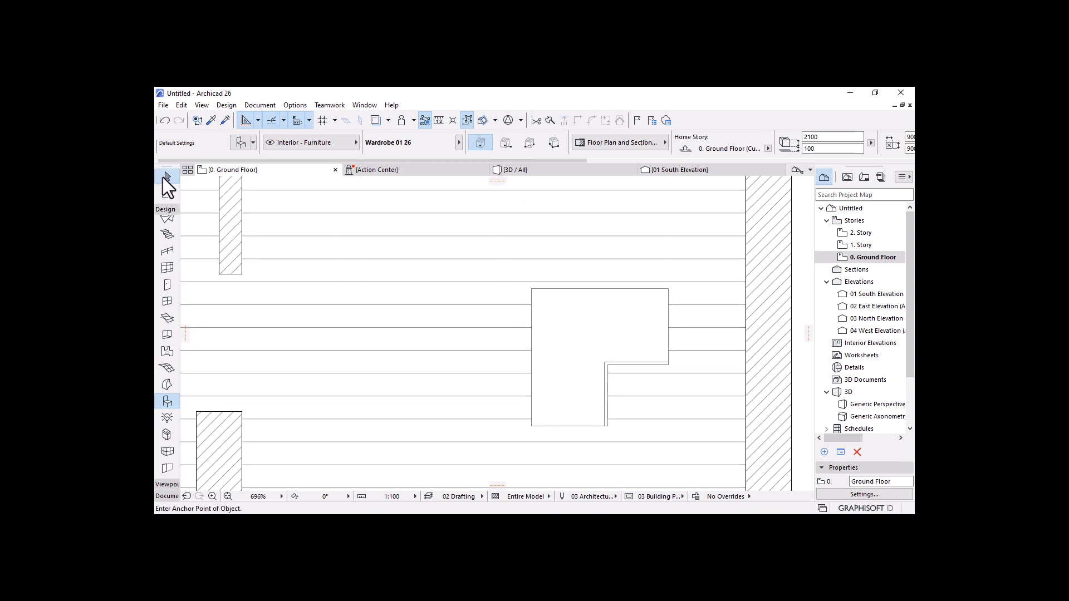
# Step: Rotate the placed wardrobe by -90° about its outer corner where the two legs of the L meet
pyautogui.click(601, 304)
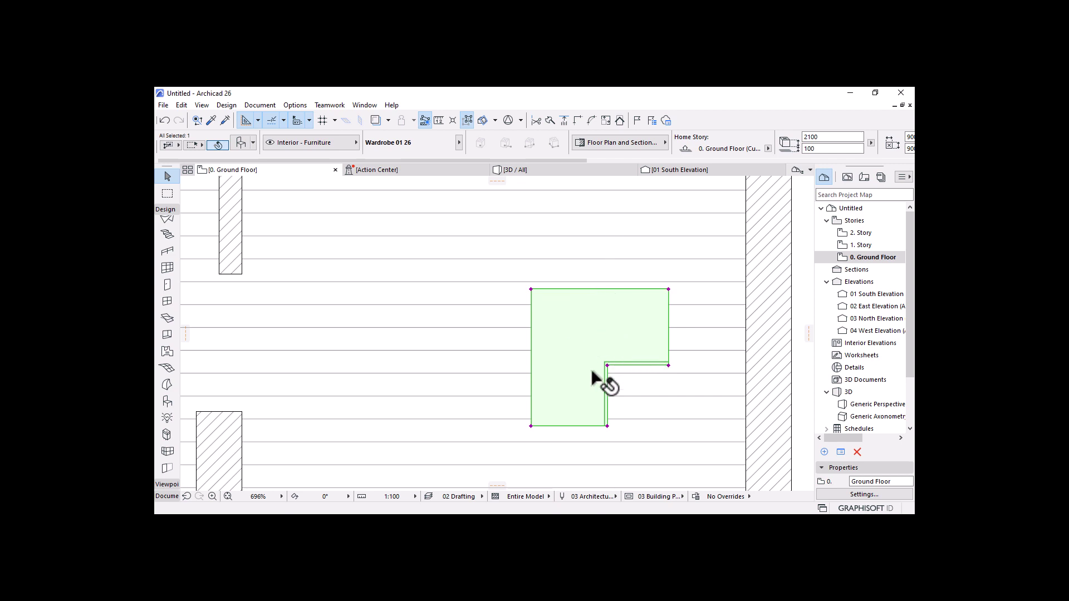
pyautogui.click(531, 289)
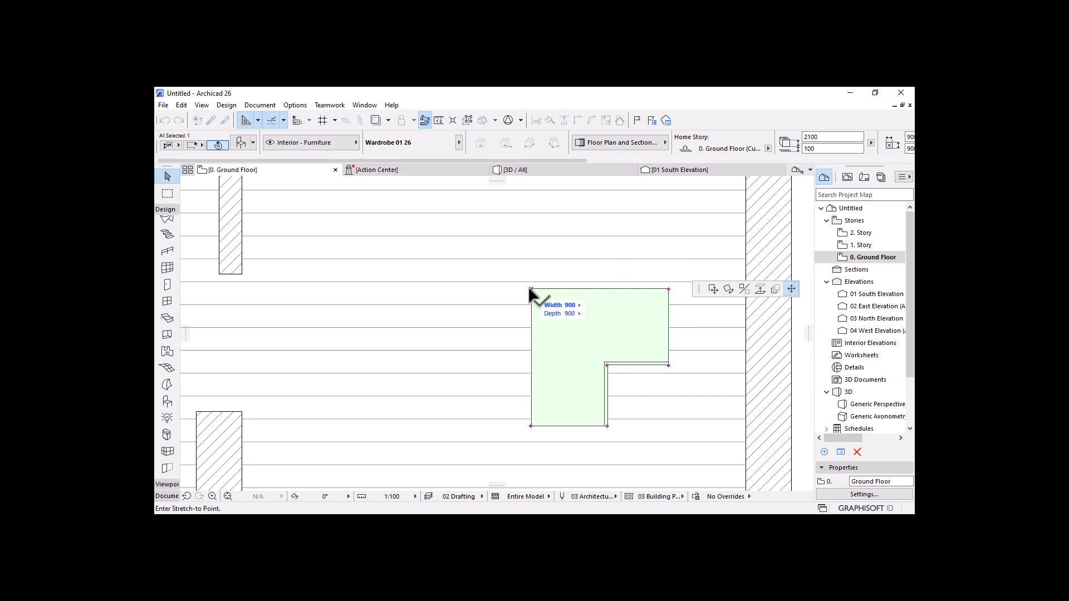
pyautogui.click(732, 291)
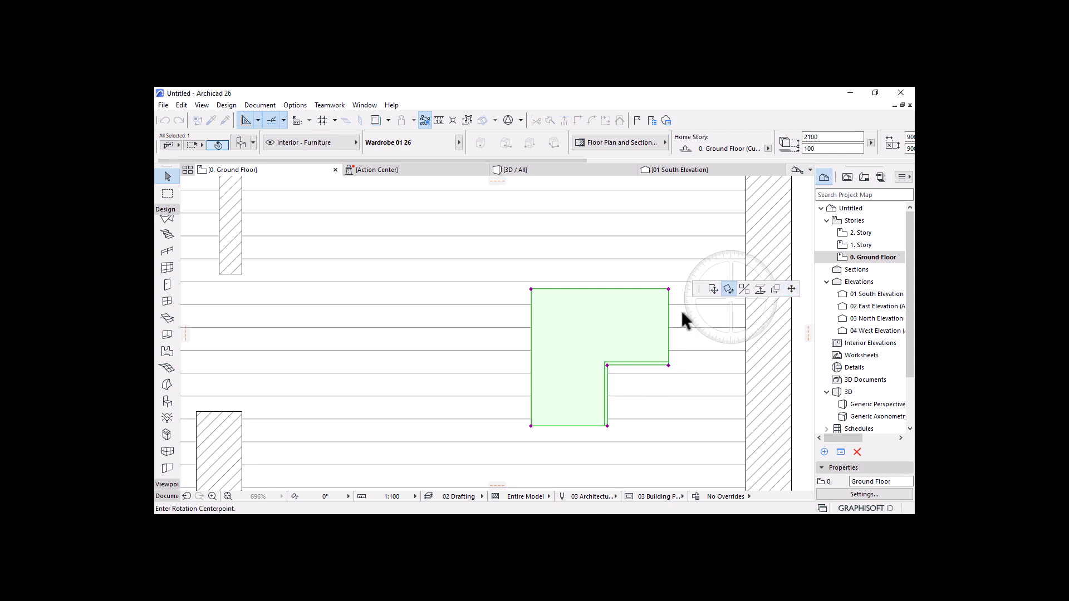
pyautogui.click(531, 289)
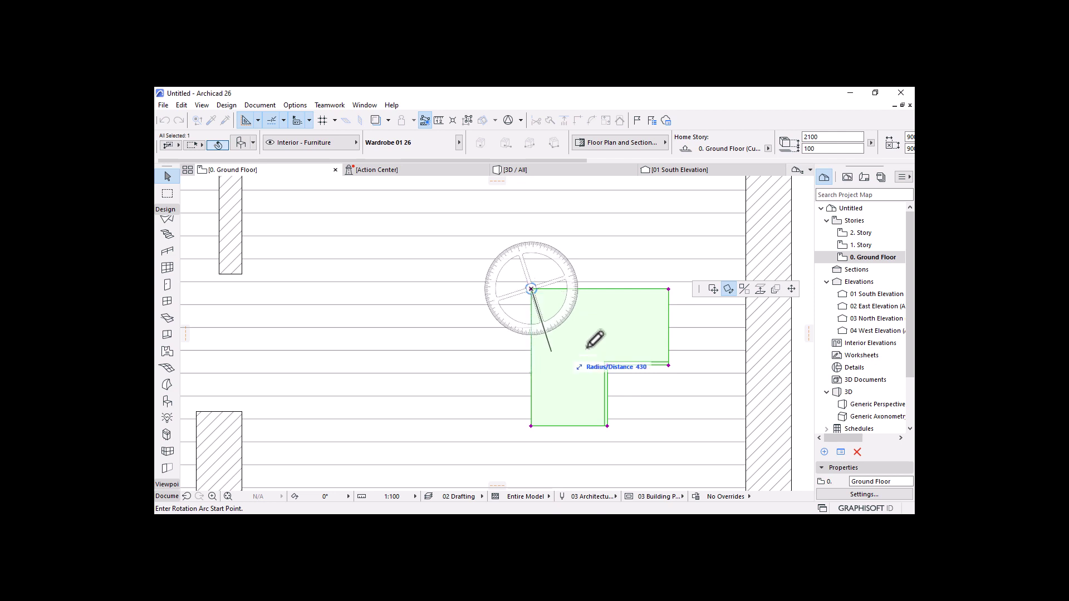
pyautogui.click(669, 290)
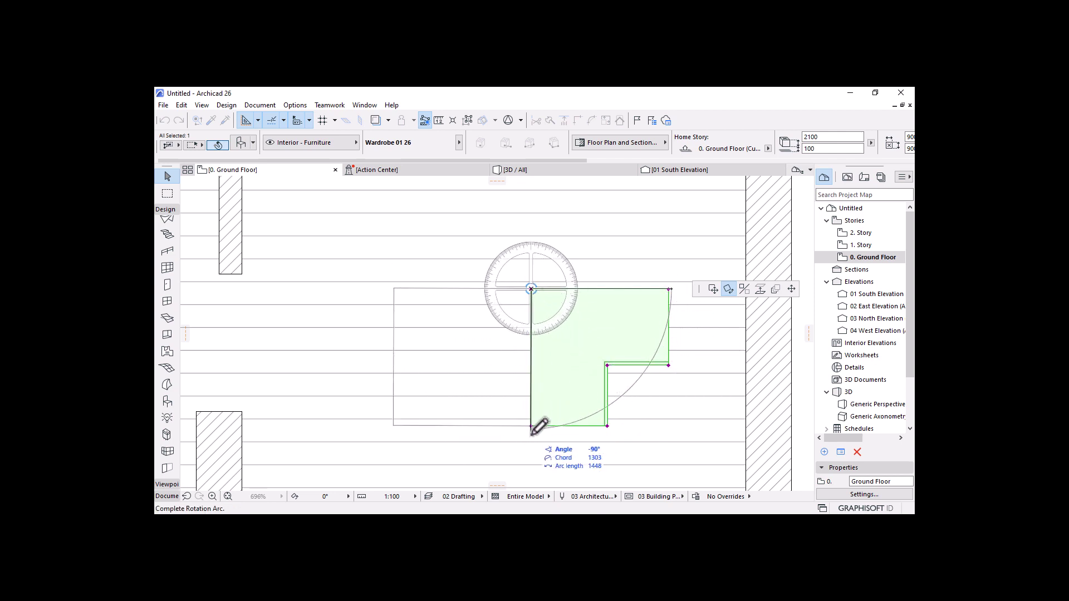
pyautogui.click(533, 445)
pyautogui.scroll(-1, 537, 439)
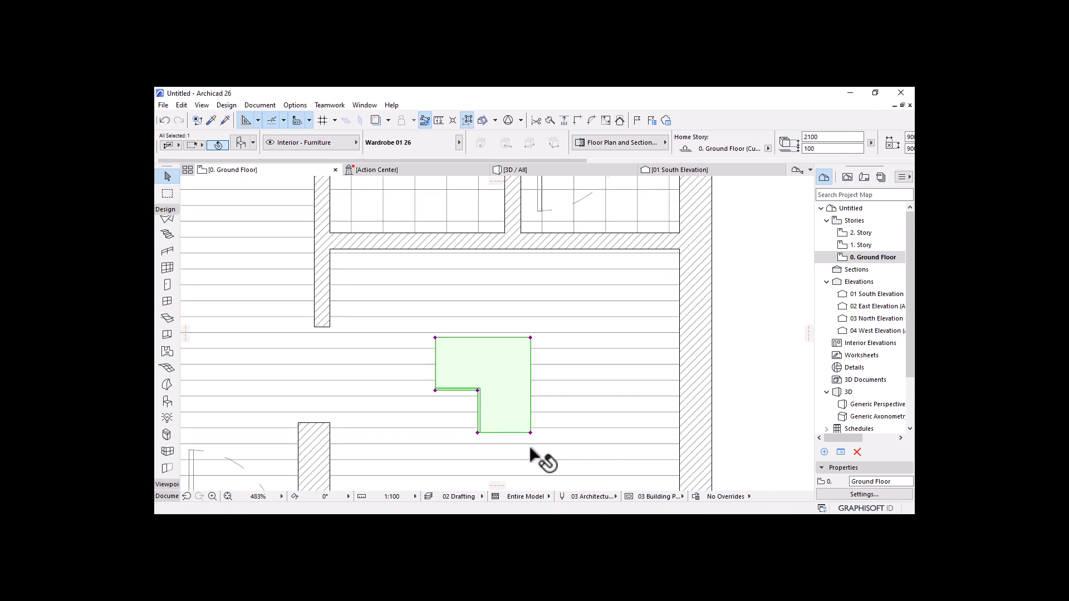
# Step: Move the L-shaped wardrobe by its outer corner into the north-east inside corner of the room
pyautogui.click(530, 337)
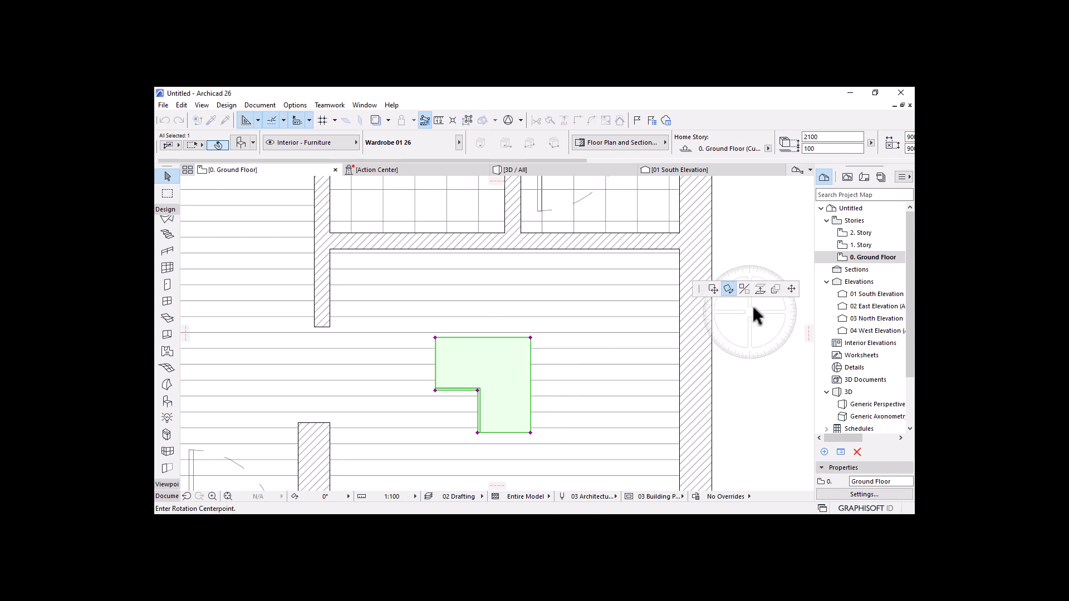
pyautogui.click(714, 289)
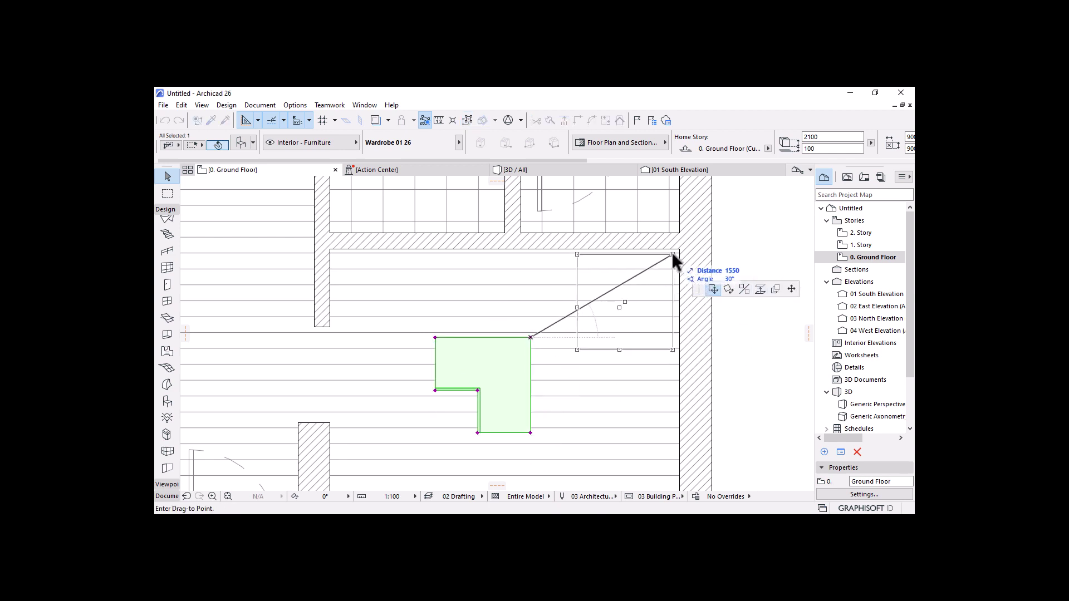
pyautogui.click(642, 238)
# Step: Mirror a copy of the corner wardrobe across a horizontal axis through the midpoint of the room's east wall
pyautogui.scroll(-3, 625, 255)
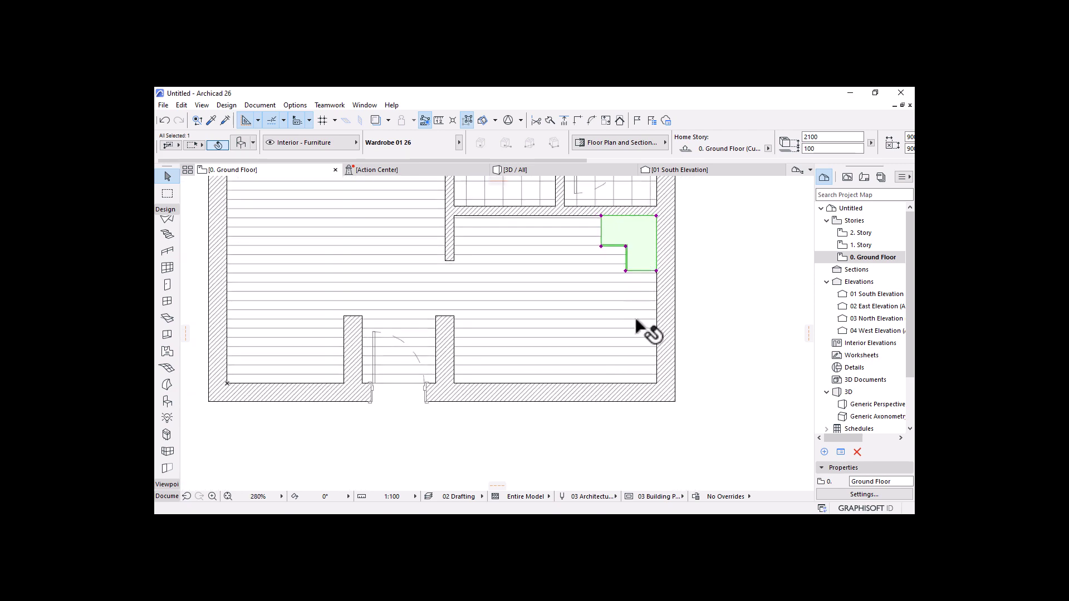
pyautogui.rightClick(703, 227)
pyautogui.moveTo(748, 363)
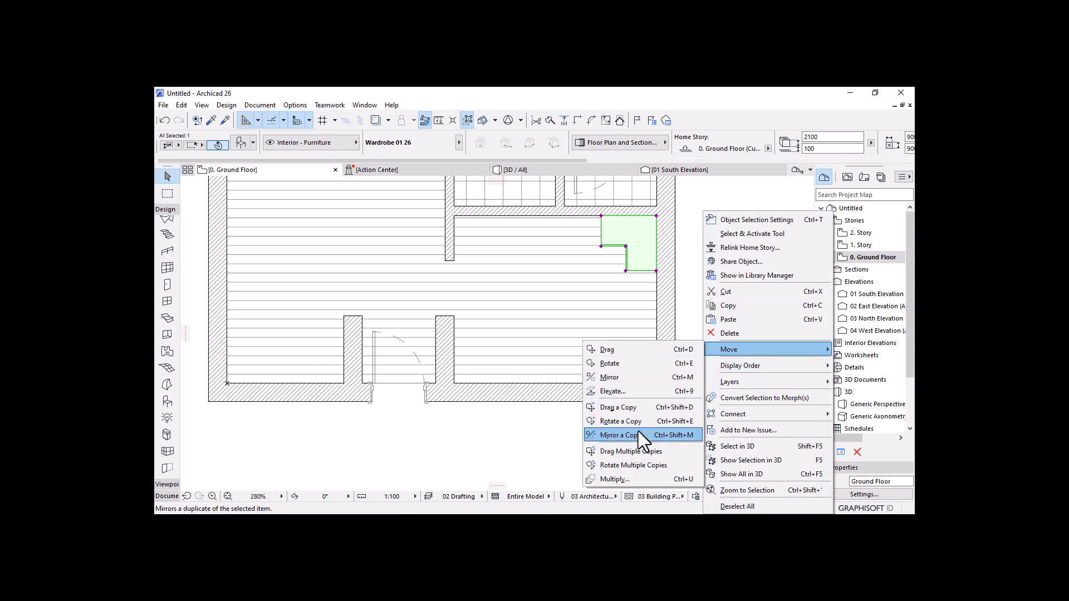
pyautogui.click(681, 437)
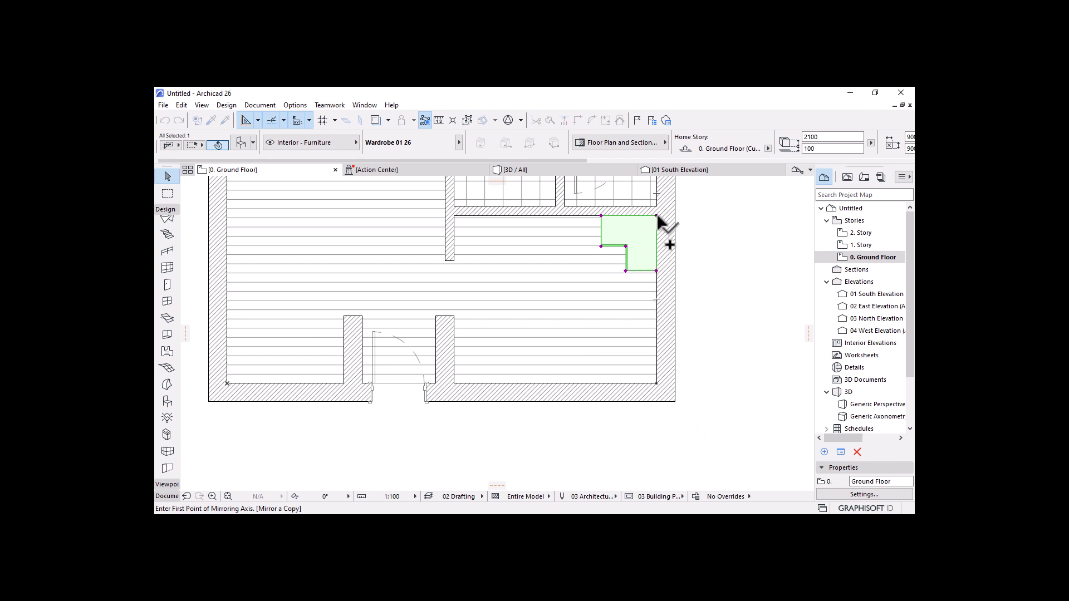
pyautogui.click(657, 300)
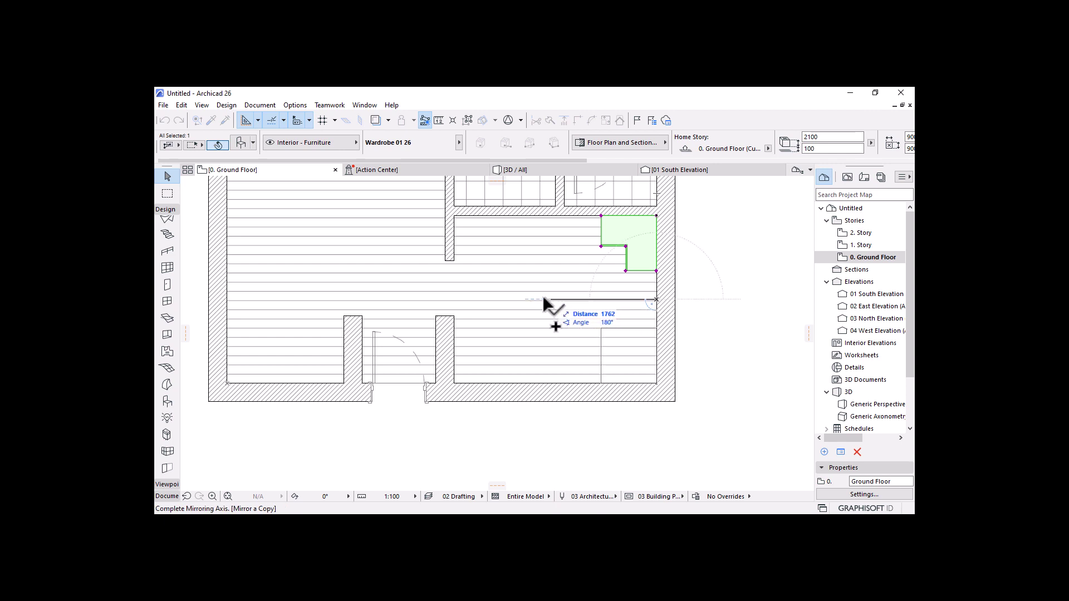
pyautogui.click(416, 301)
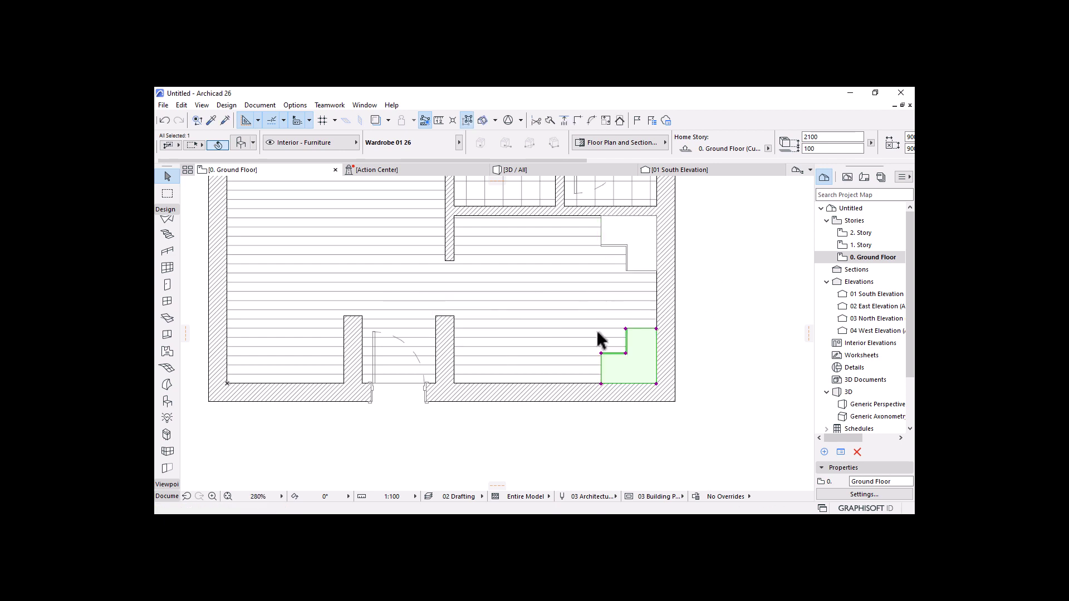
# Step: Drag a copy of the south-east corner wardrobe up the east wall so it sits directly above the original
pyautogui.hotkey('ctrl', 'shift', 'd')
pyautogui.click(658, 385)
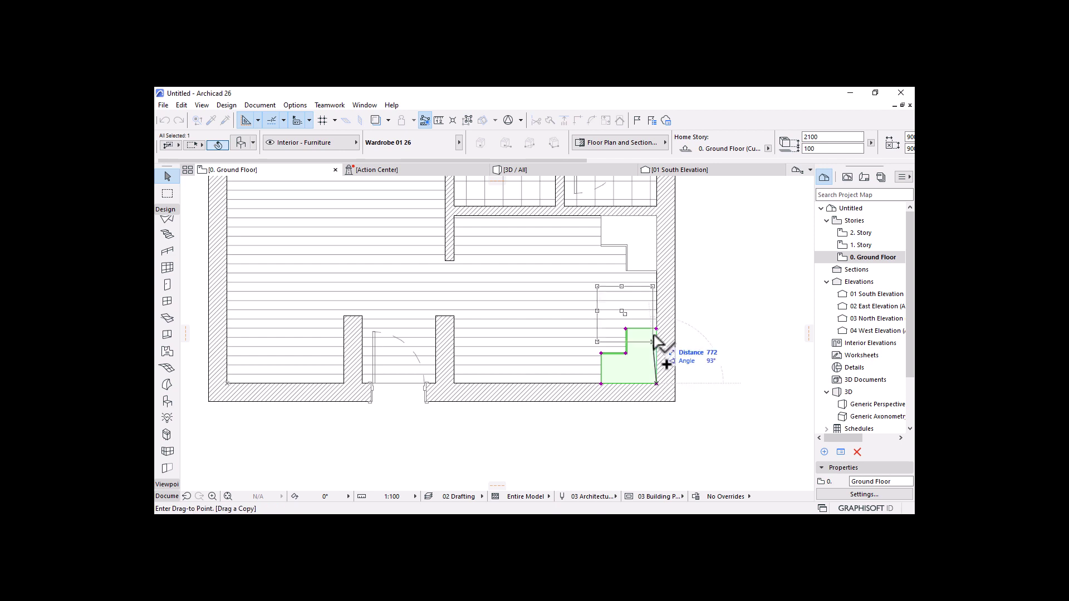
pyautogui.click(657, 329)
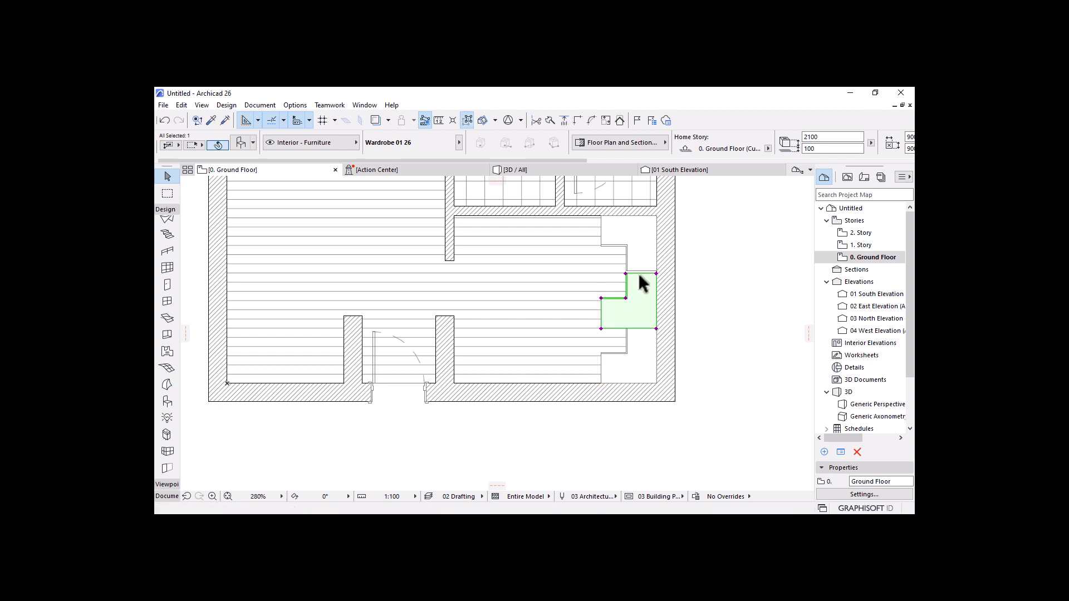
# Step: Change the shape of the middle wardrobe on the east wall to Square
pyautogui.scroll(2, 647, 301)
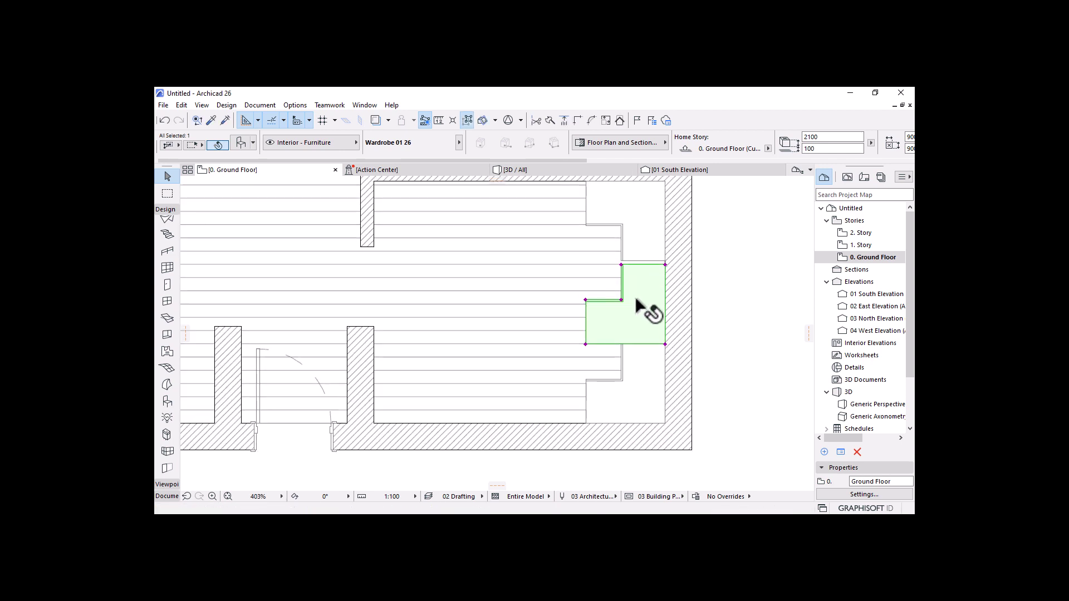
pyautogui.click(240, 143)
pyautogui.click(589, 189)
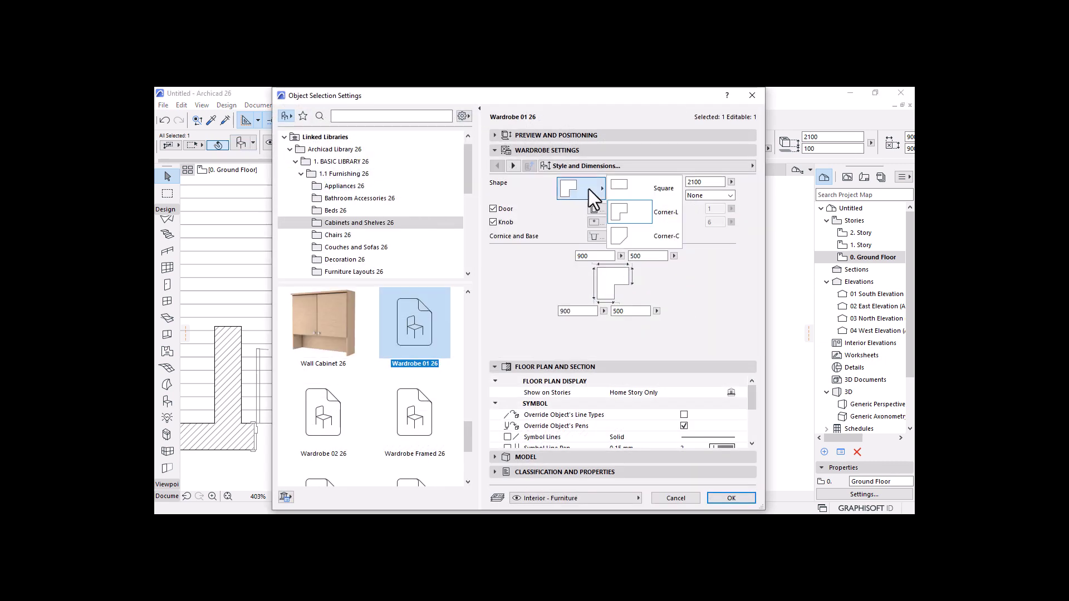
pyautogui.click(629, 212)
pyautogui.click(731, 498)
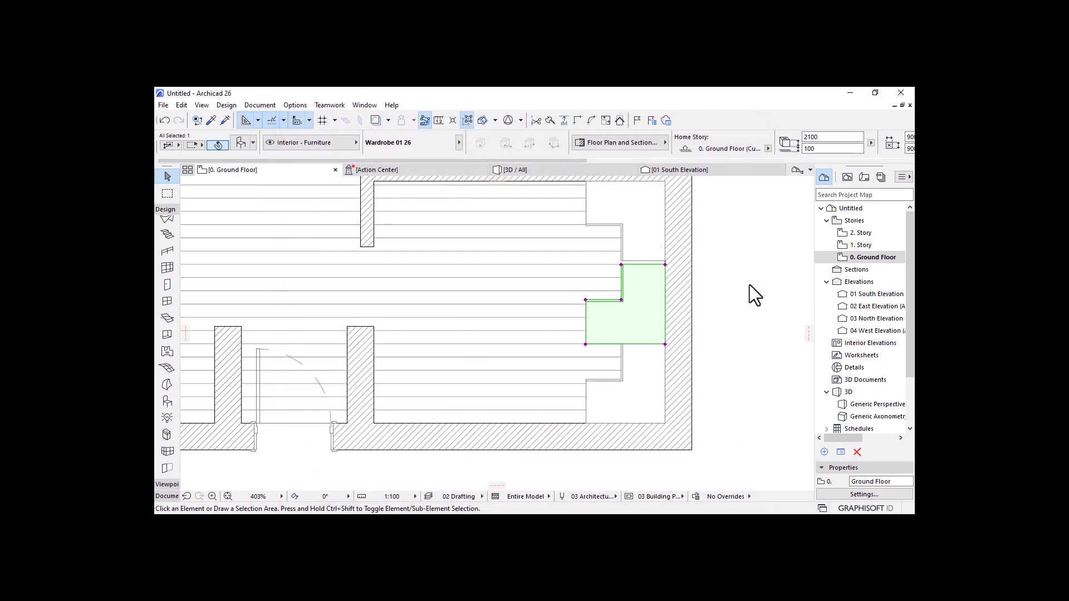
pyautogui.hotkey('ctrl', 'z')
# Step: Stretch the middle wardrobe's upper corner to meet the north-east corner wardrobe, closing the small gap between them
pyautogui.scroll(3, 673, 248)
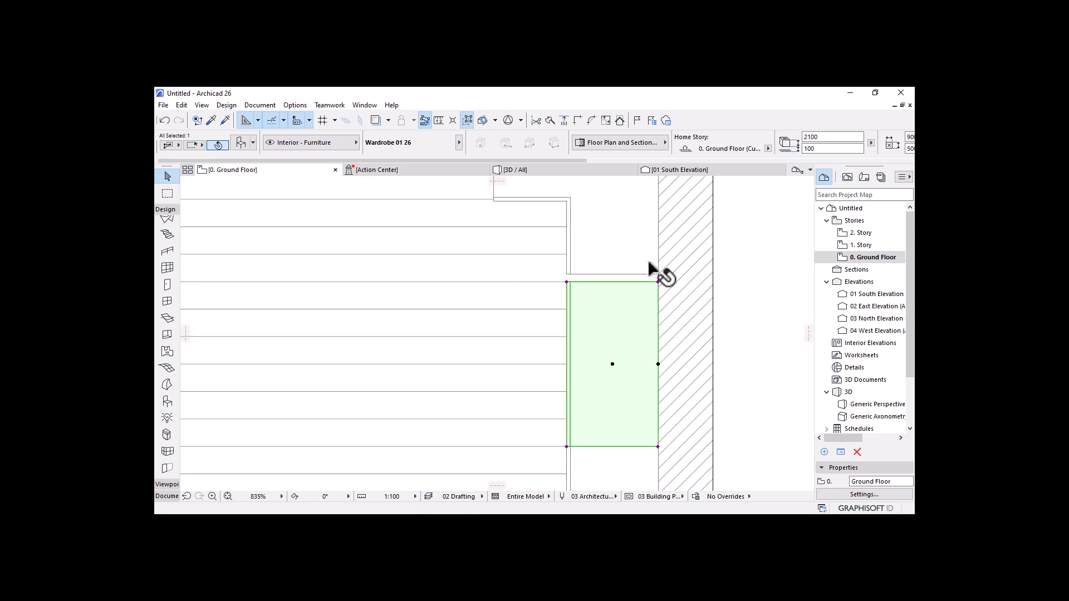
pyautogui.click(658, 282)
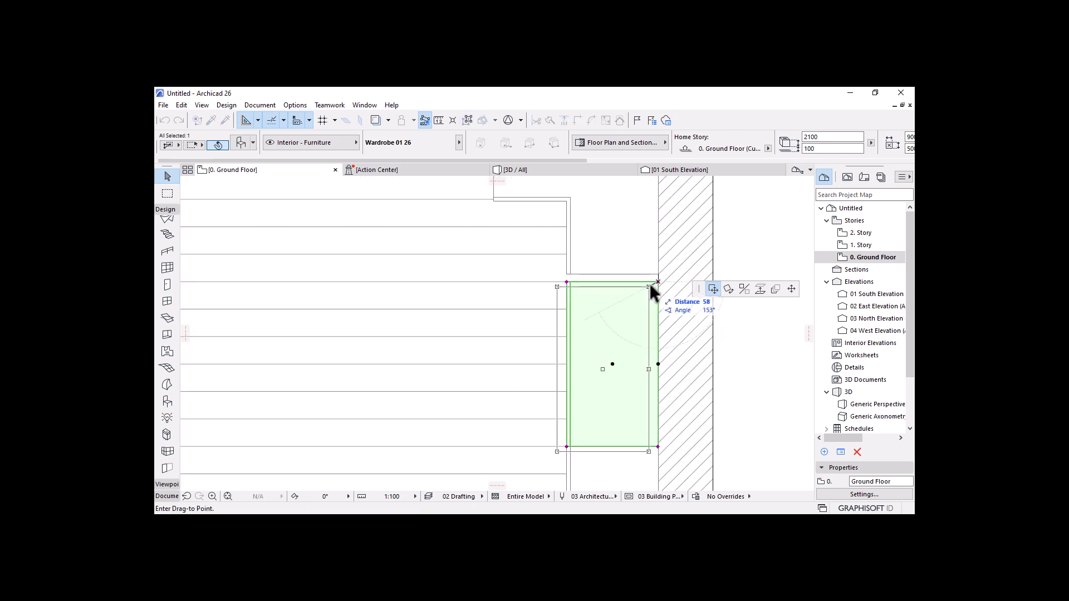
pyautogui.click(790, 290)
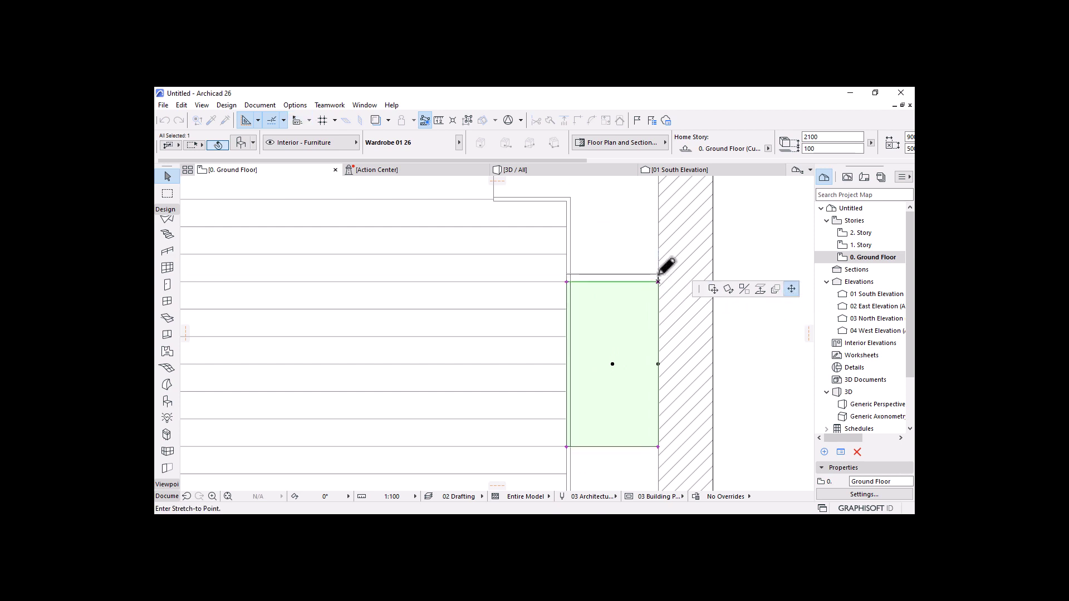
pyautogui.click(659, 274)
# Step: Drag a copy of the rectangular wardrobe from its centre into the open floor area of the room
pyautogui.scroll(-6, 659, 275)
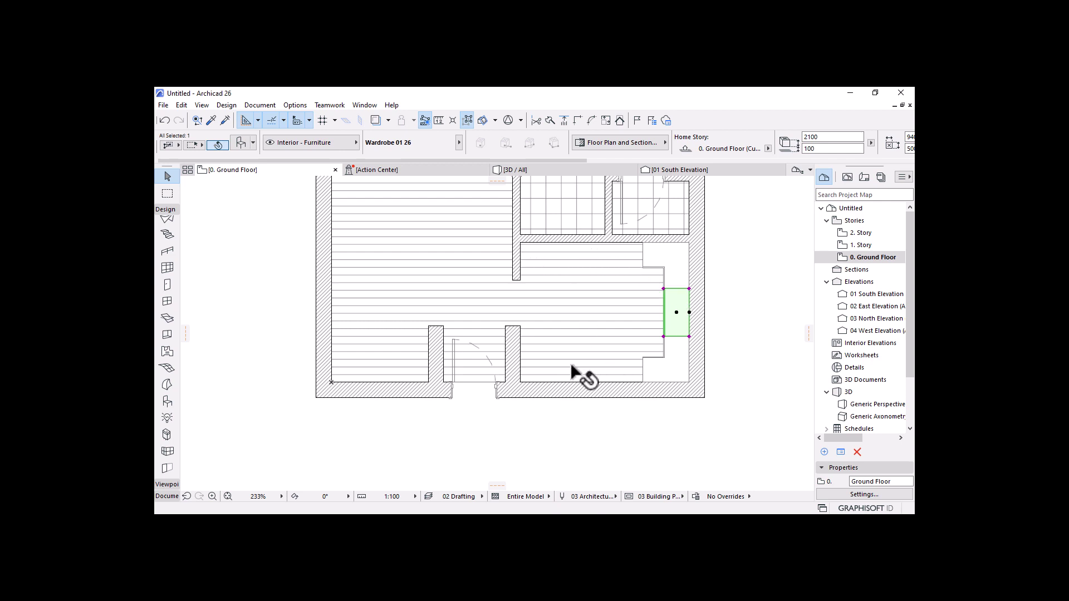
pyautogui.click(675, 311)
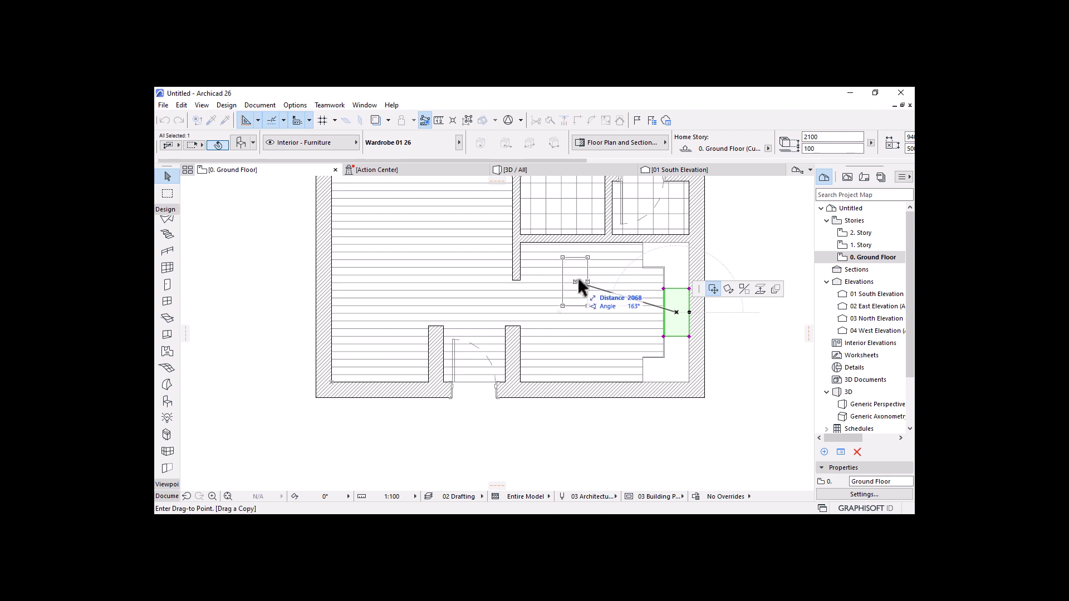
pyautogui.press('Escape')
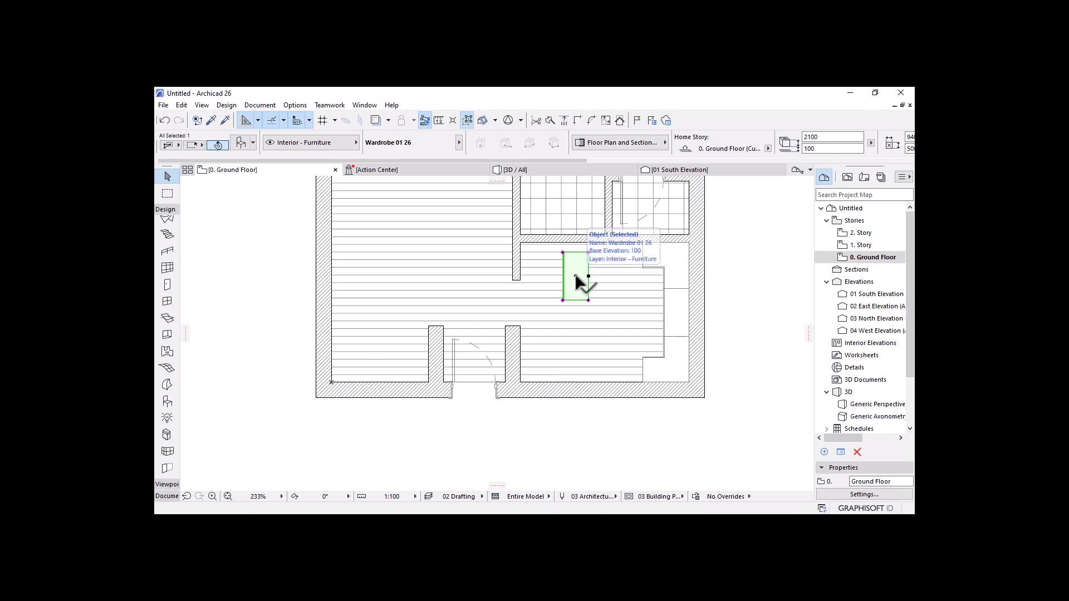
# Step: Rotate the copied rectangular wardrobe 90° counterclockwise about its centre
pyautogui.click(576, 275)
pyautogui.click(728, 289)
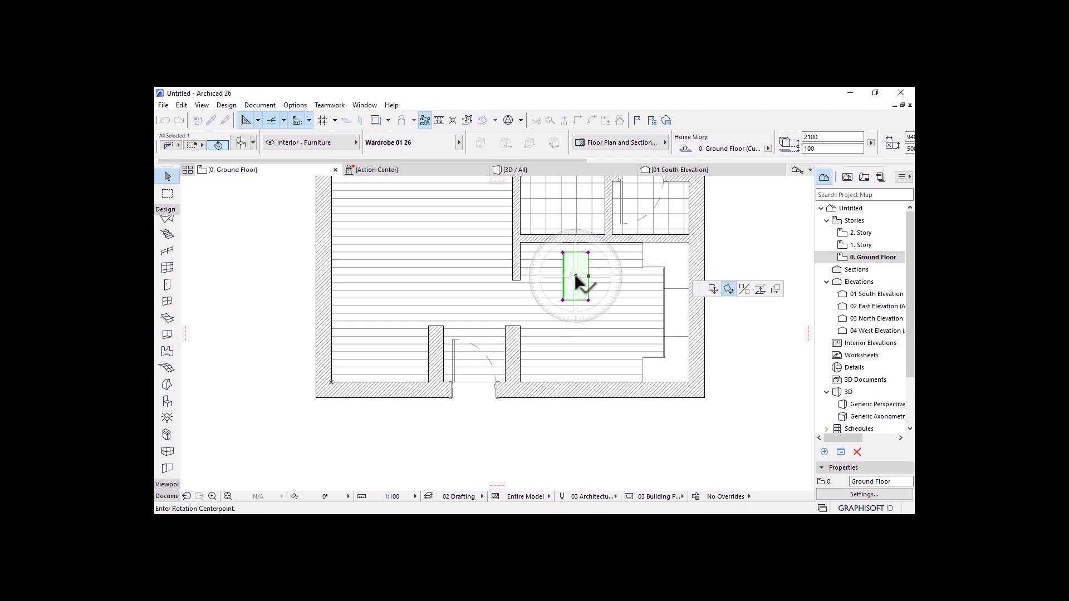
pyautogui.click(576, 276)
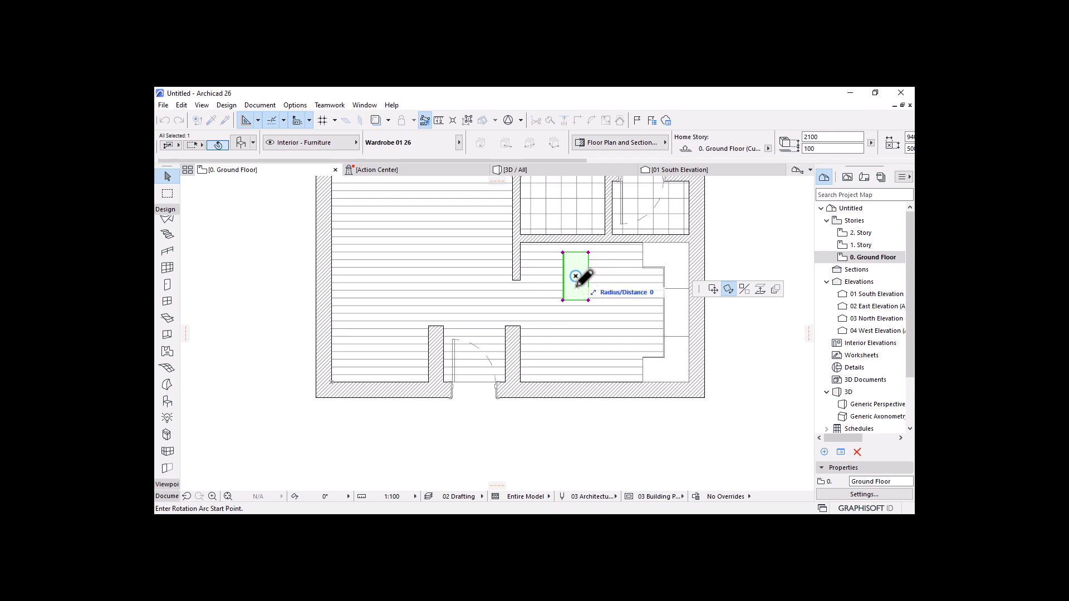
pyautogui.click(577, 332)
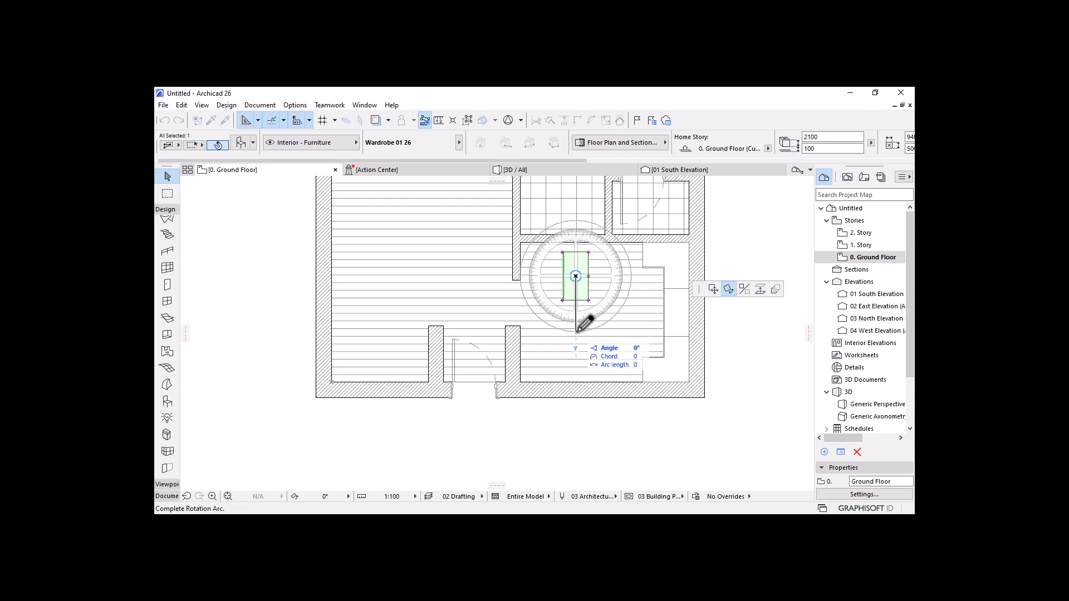
pyautogui.click(663, 270)
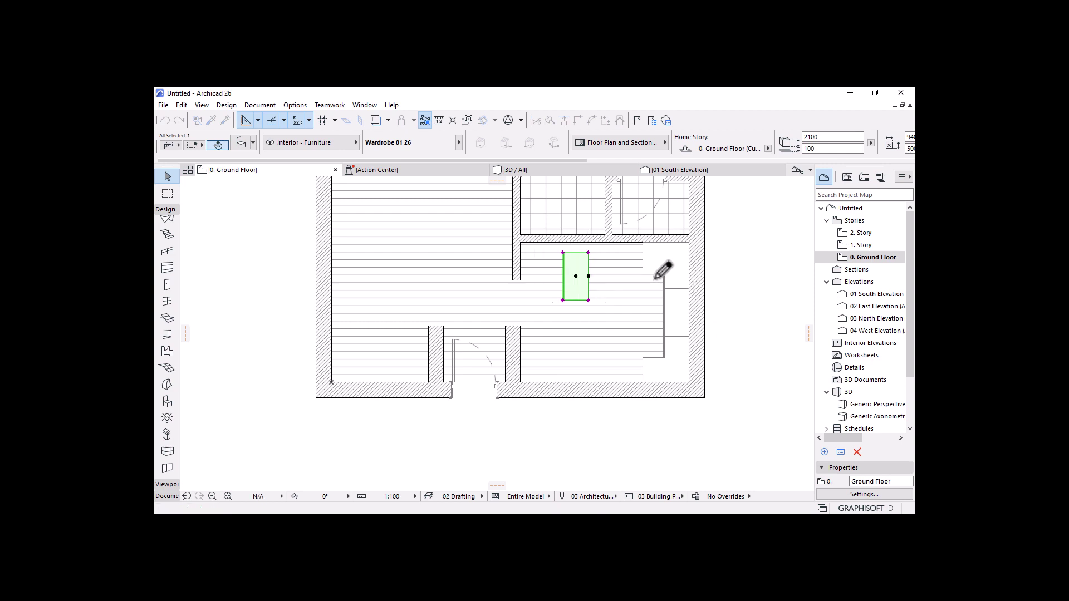
# Step: Move the rotated wardrobe against the room's north wall, flush with the side of the north-east corner wardrobe
pyautogui.scroll(5, 594, 234)
pyautogui.click(612, 293)
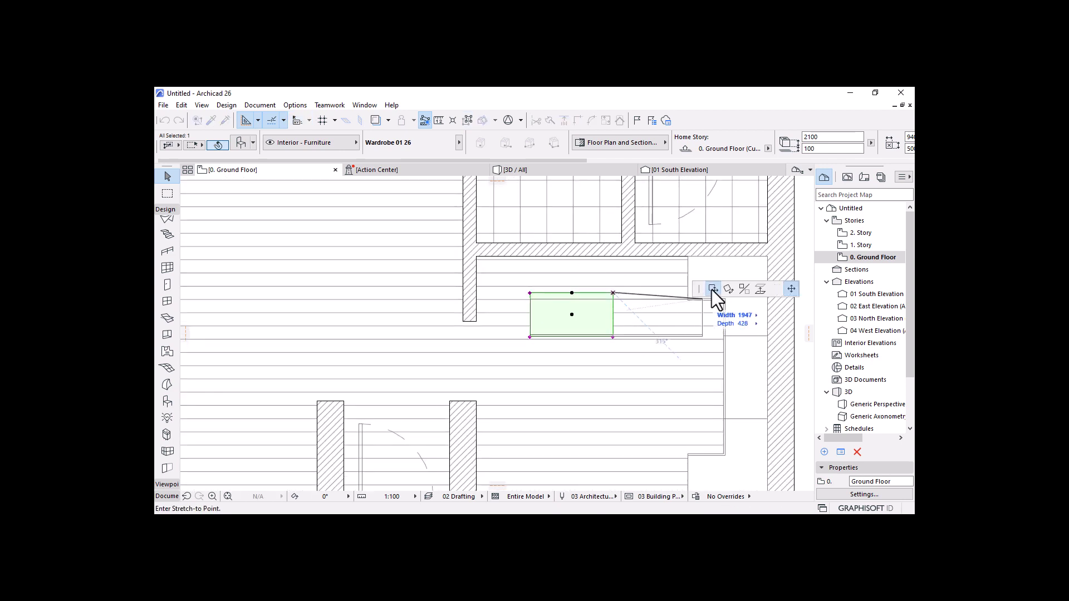
pyautogui.click(713, 289)
pyautogui.click(688, 257)
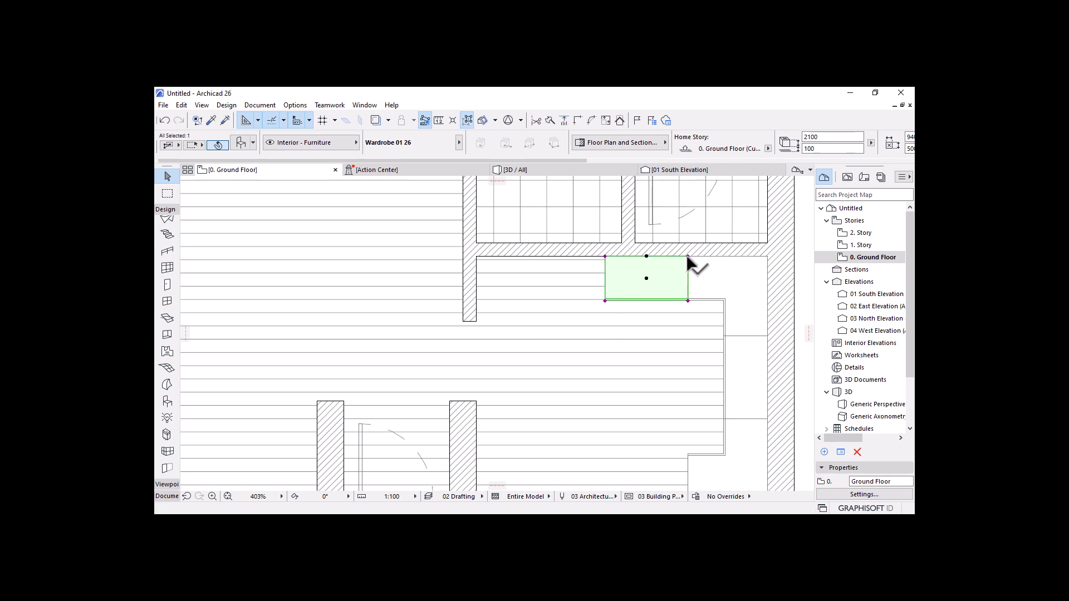
# Step: Drag a copy of the north-wall wardrobe westward so it adjoins the original side by side
pyautogui.click(688, 256)
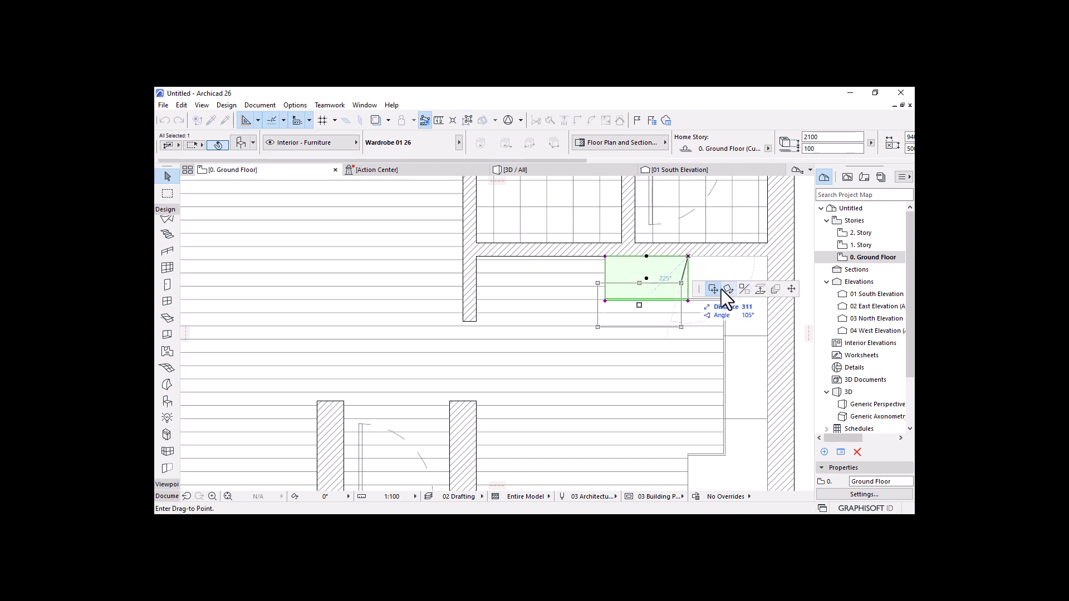
pyautogui.press('ctrl')
pyautogui.click(605, 258)
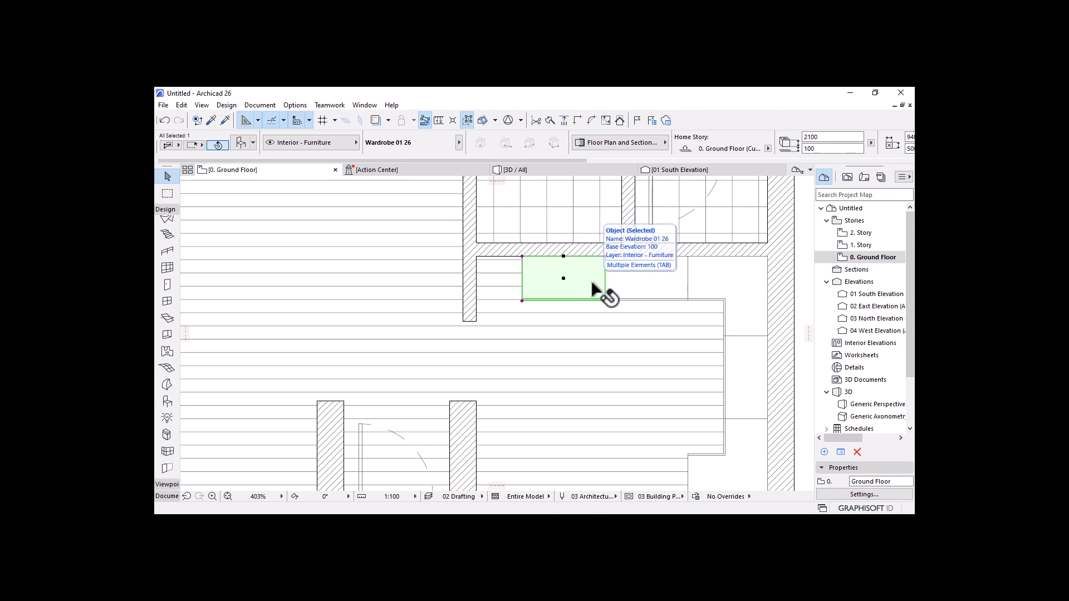
# Step: Measure the horizontal distance from the corner wardrobe's west side to the partition wall
pyautogui.press('m')
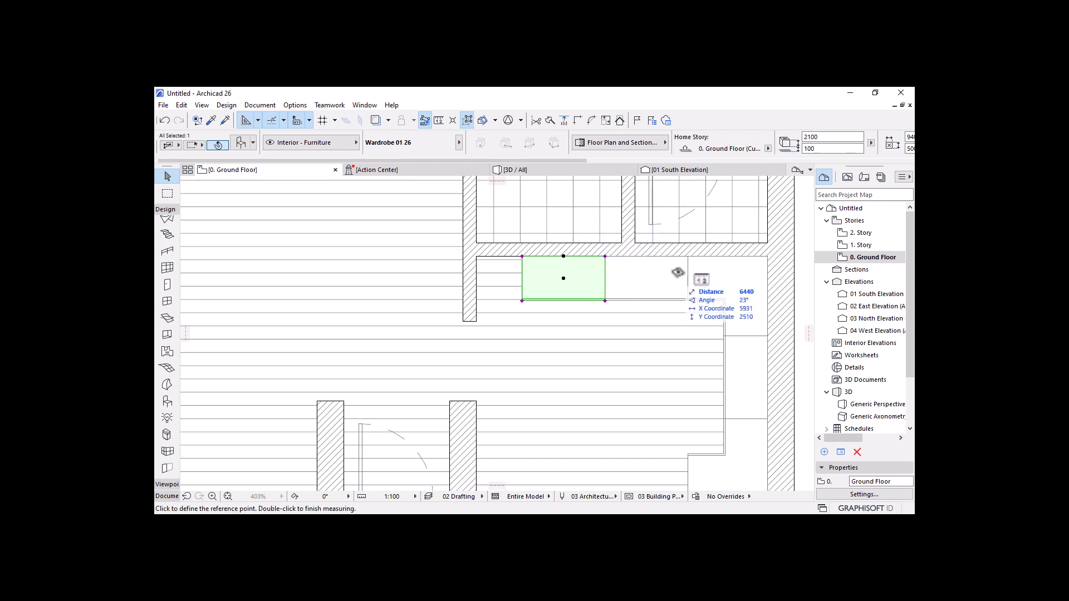
pyautogui.click(689, 269)
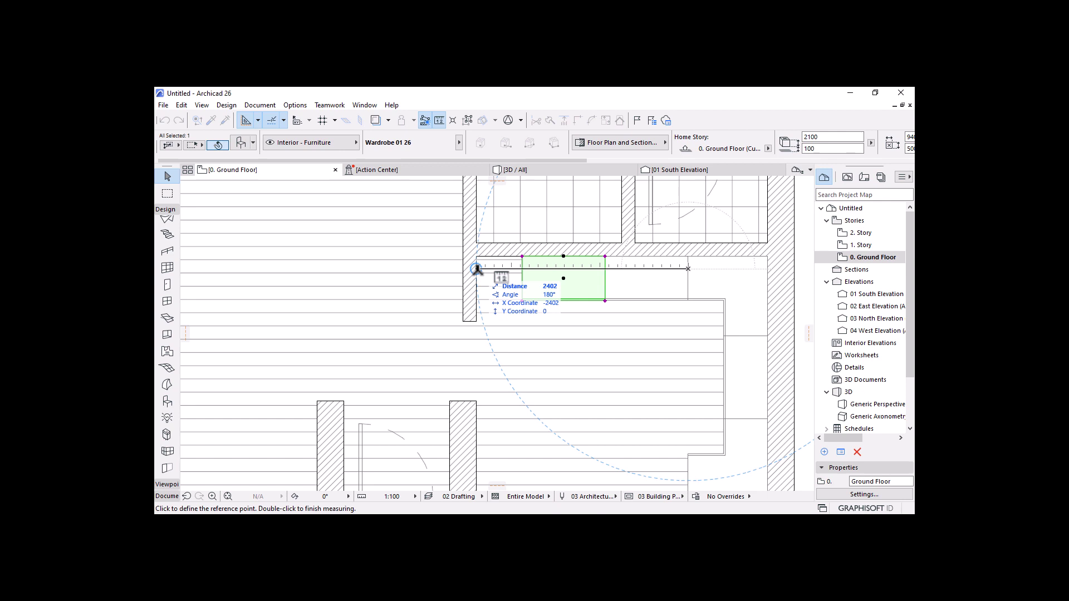
pyautogui.press('Escape')
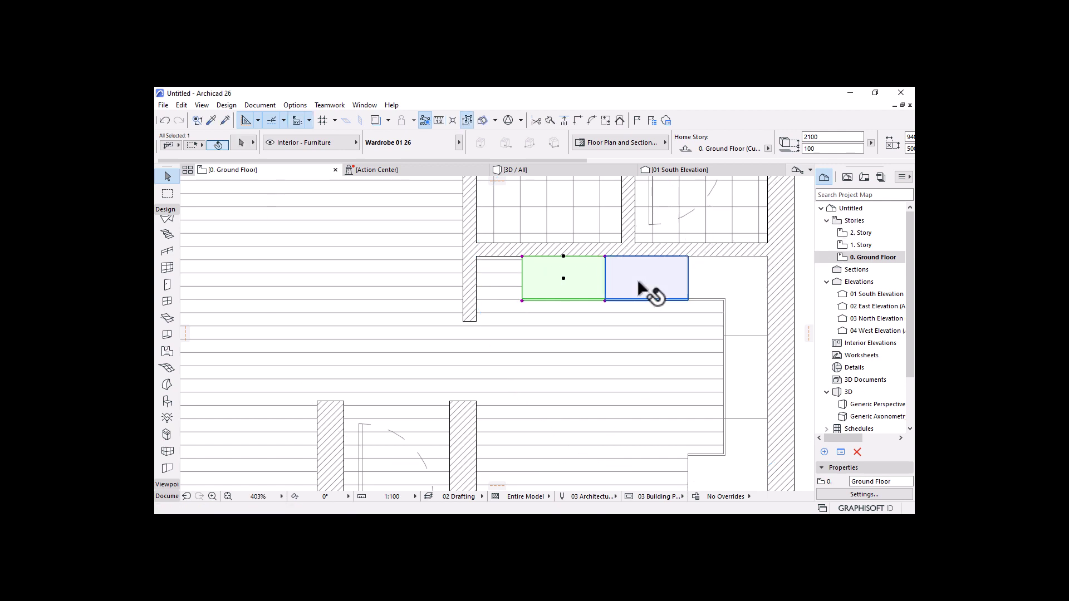
# Step: Set the width of both rectangular wardrobes on the north wall to 800 mm
pyautogui.keyDown('shift'); pyautogui.click(641, 287); pyautogui.keyUp('shift')
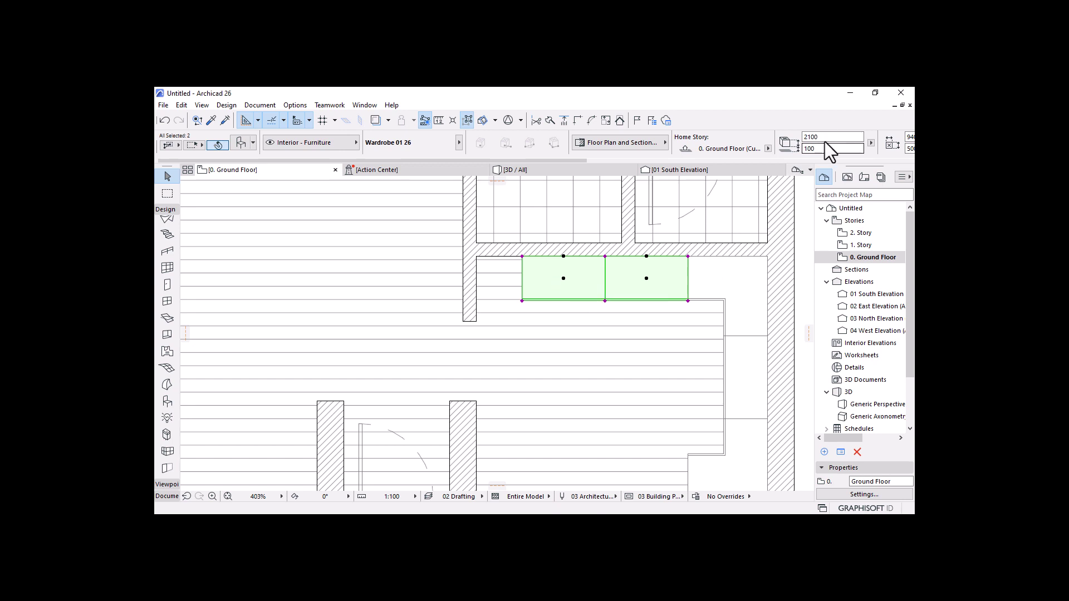
pyautogui.scroll(-2, 830, 137)
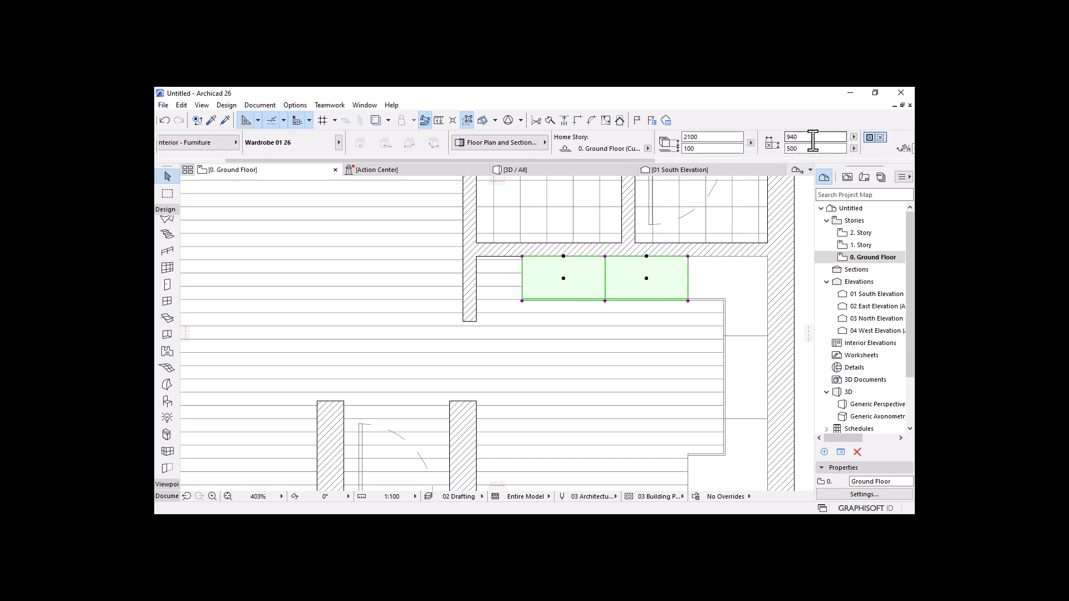
pyautogui.click(813, 139)
pyautogui.write('800')
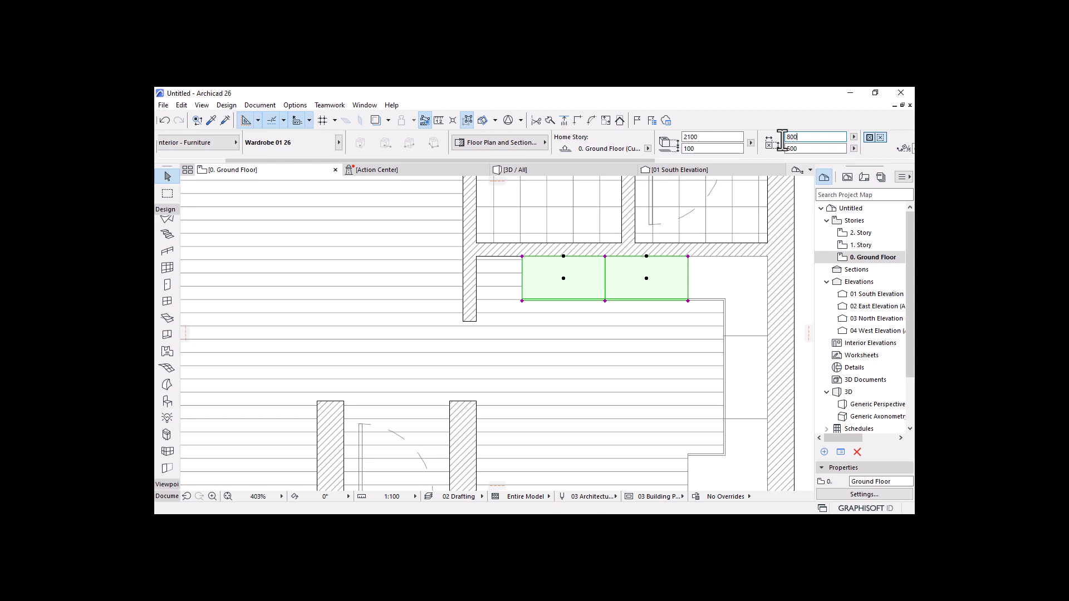
pyautogui.press('Return')
pyautogui.press('Escape')
# Step: Move the western 800 mm wardrobe along the north wall until it is flush with the neighbouring wardrobe
pyautogui.click(588, 287)
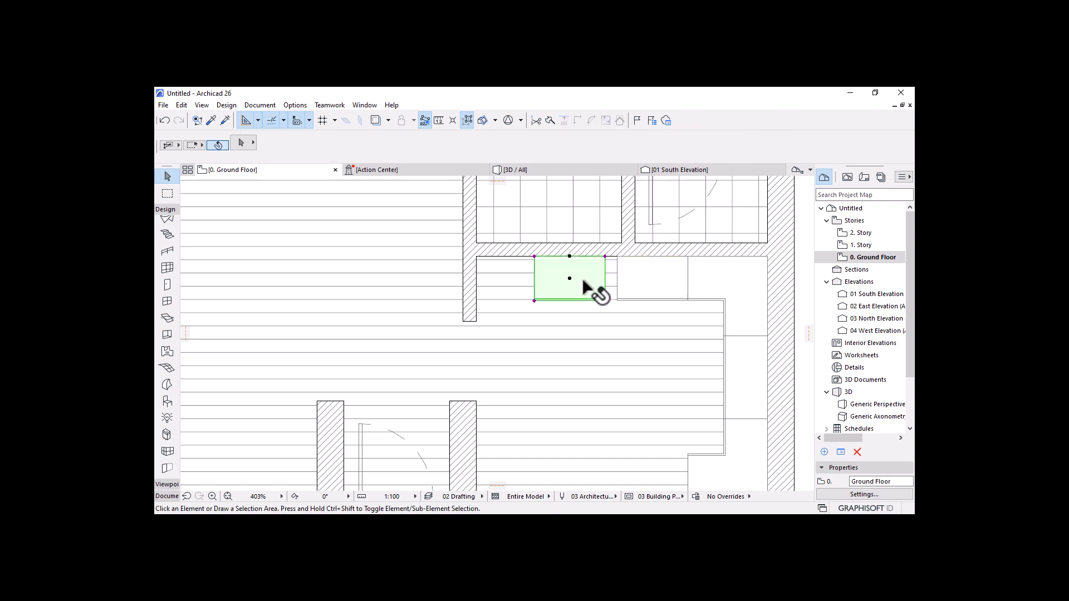
pyautogui.click(605, 256)
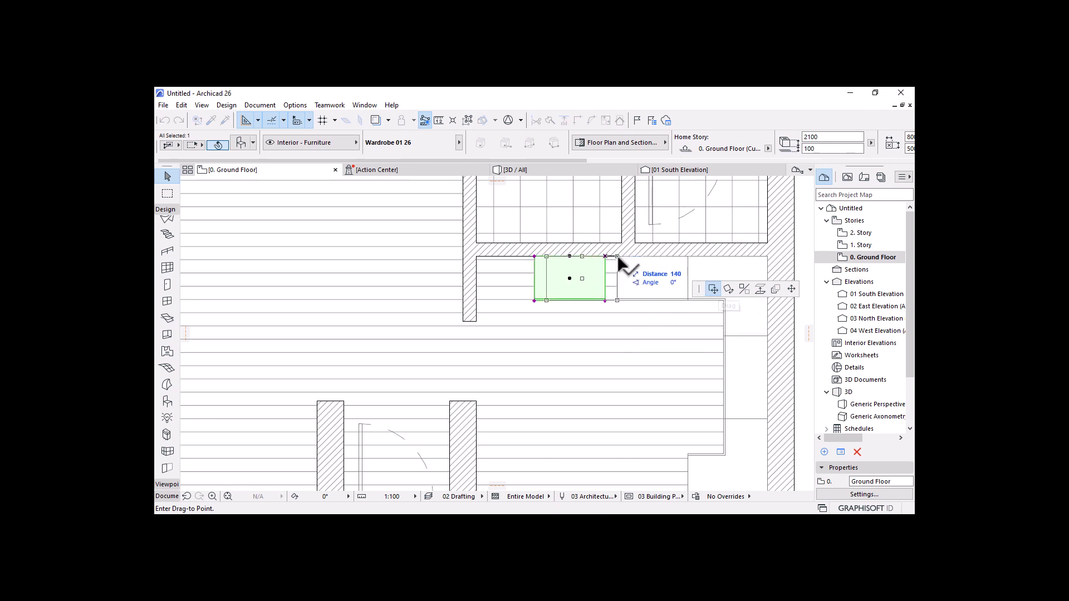
pyautogui.click(617, 257)
# Step: Place the moved wardrobe flush against its eastern neighbour and drag a copy 800 mm west along the north wall
pyautogui.click(617, 257)
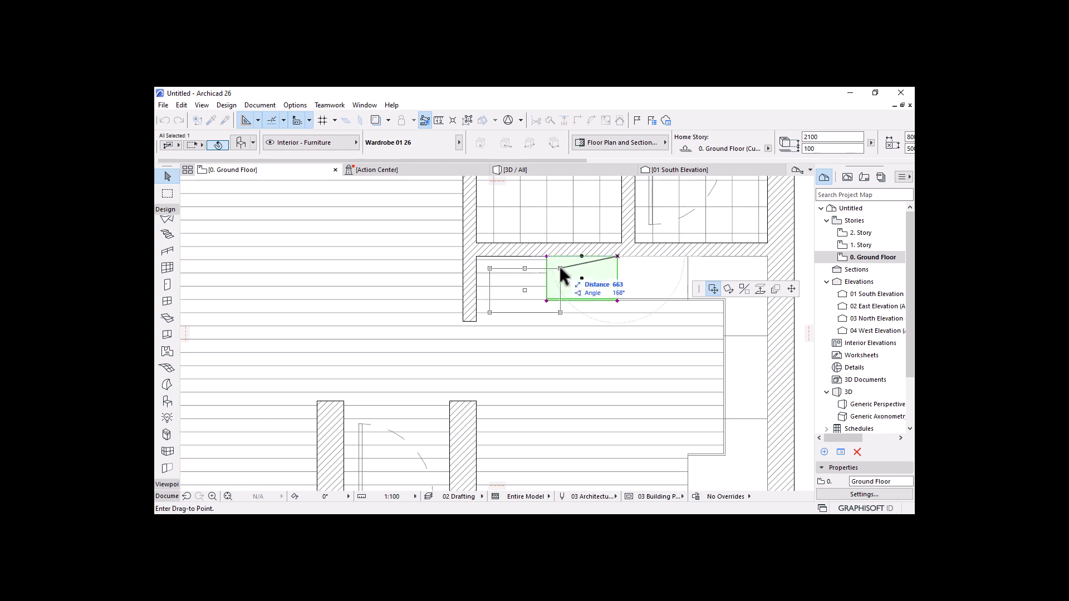
pyautogui.press('ctrl')
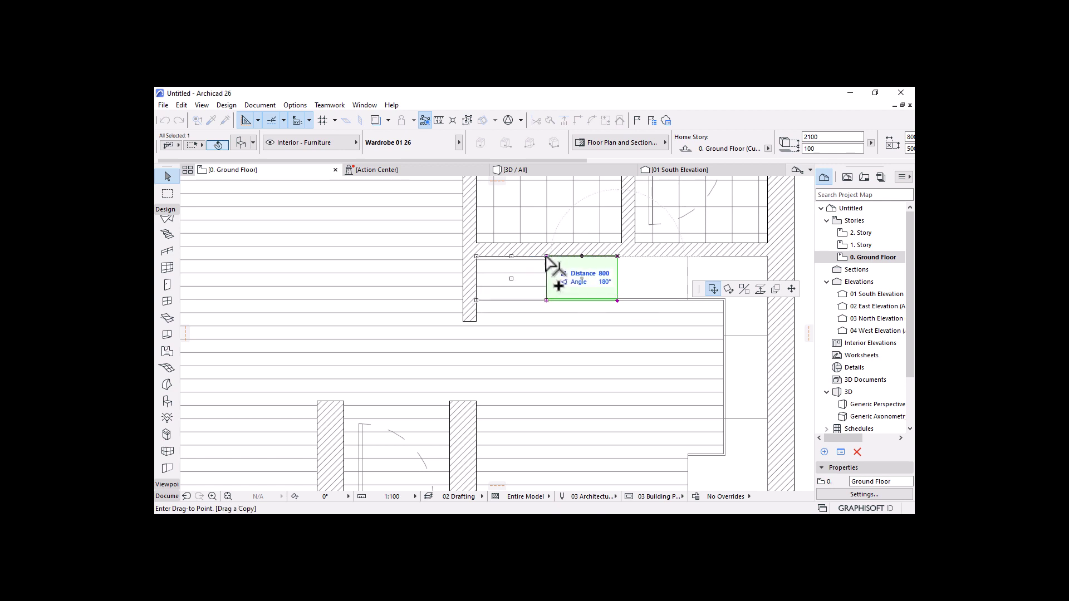
pyautogui.click(547, 257)
# Step: Mirror a copy of the three rectangular north-wall wardrobes onto the south wall about a horizontal axis through the east wall's midpoint
pyautogui.scroll(-3, 547, 211)
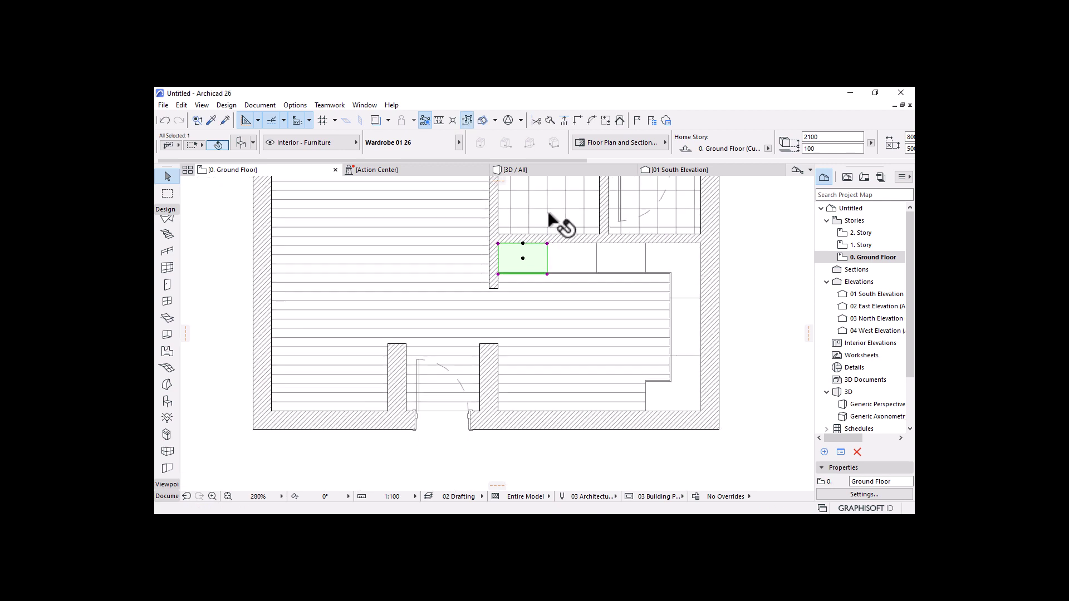
pyautogui.keyDown('shift'); pyautogui.click(564, 262); pyautogui.keyUp('shift')
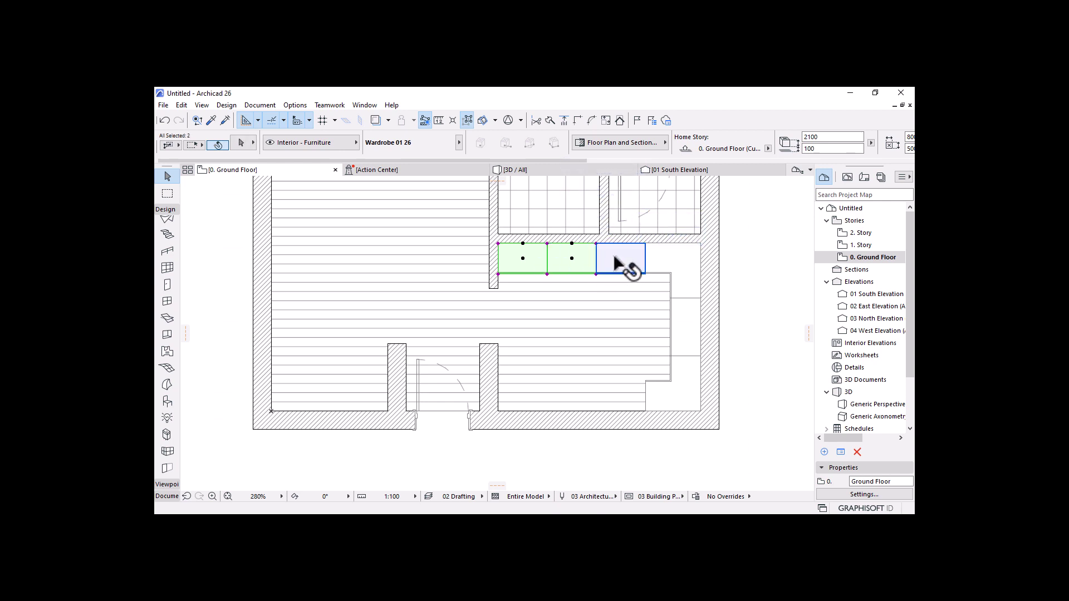
pyautogui.keyDown('shift'); pyautogui.click(617, 259); pyautogui.keyUp('shift')
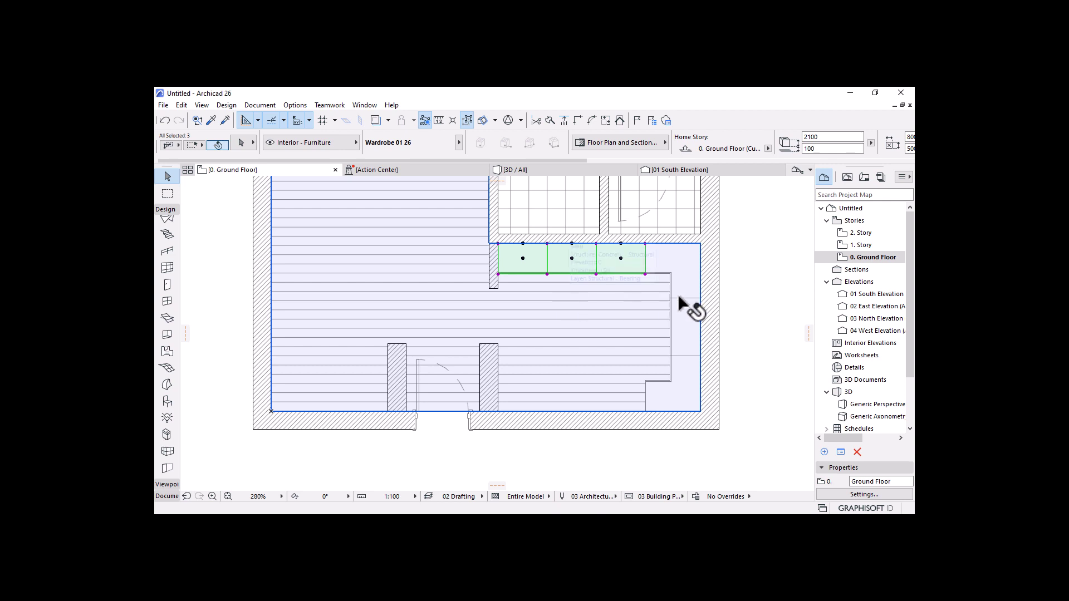
pyautogui.rightClick(740, 282)
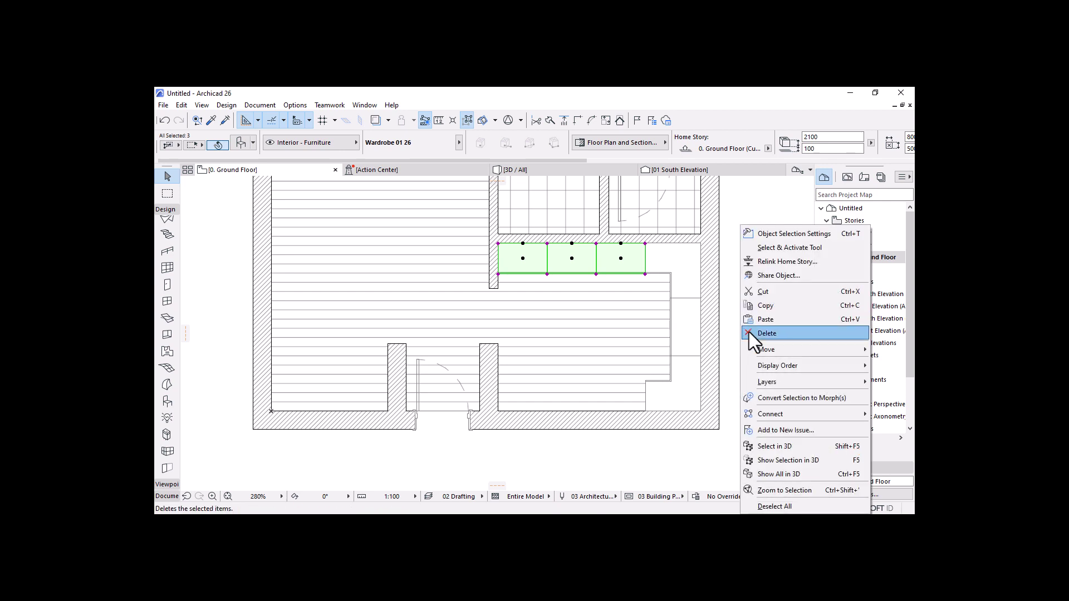
pyautogui.moveTo(763, 351)
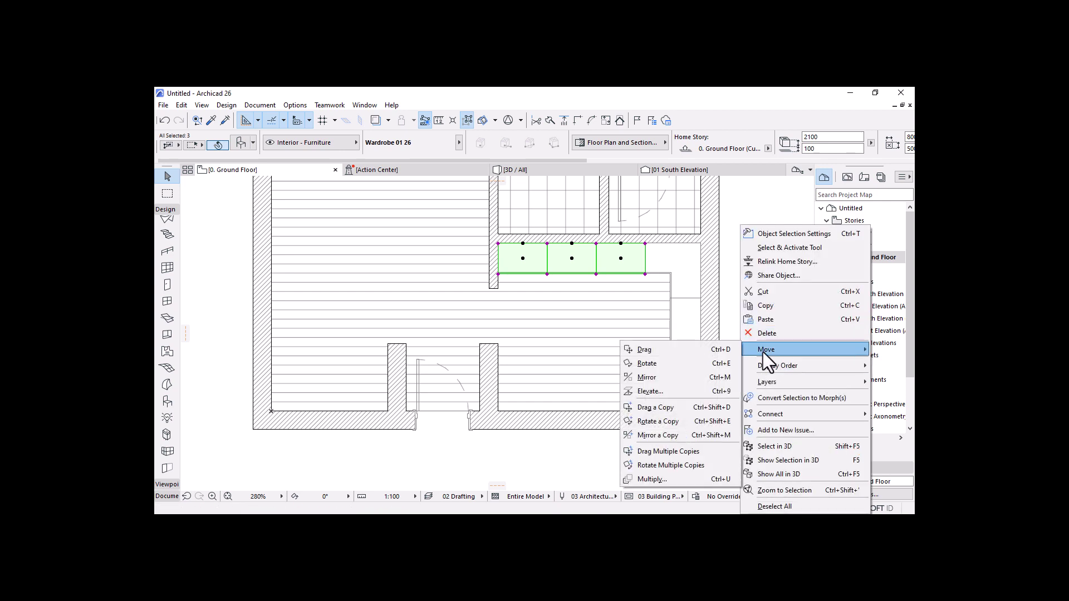
pyautogui.click(656, 437)
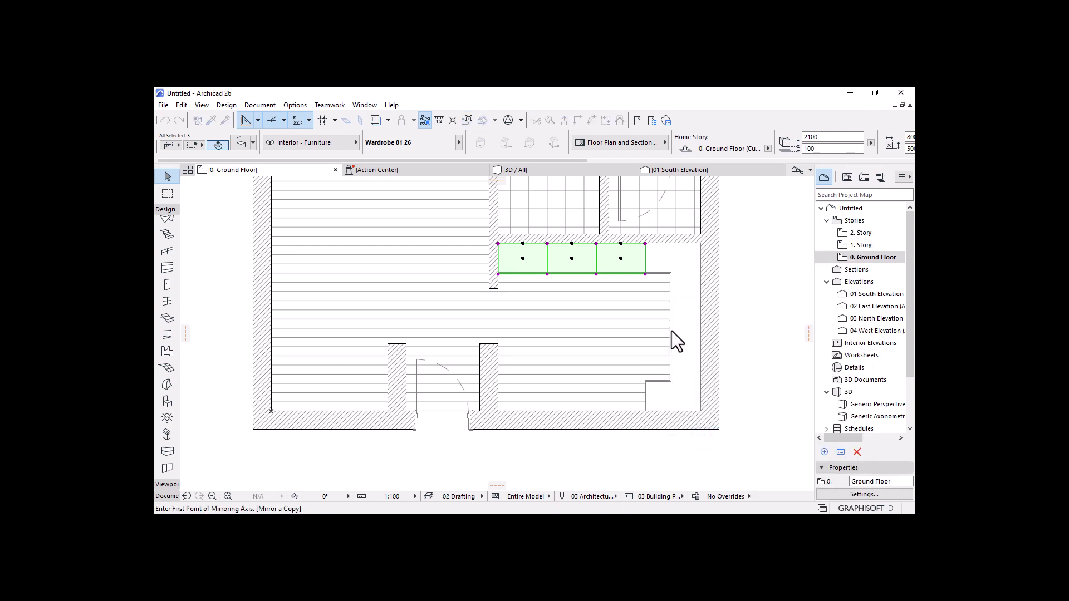
pyautogui.click(701, 329)
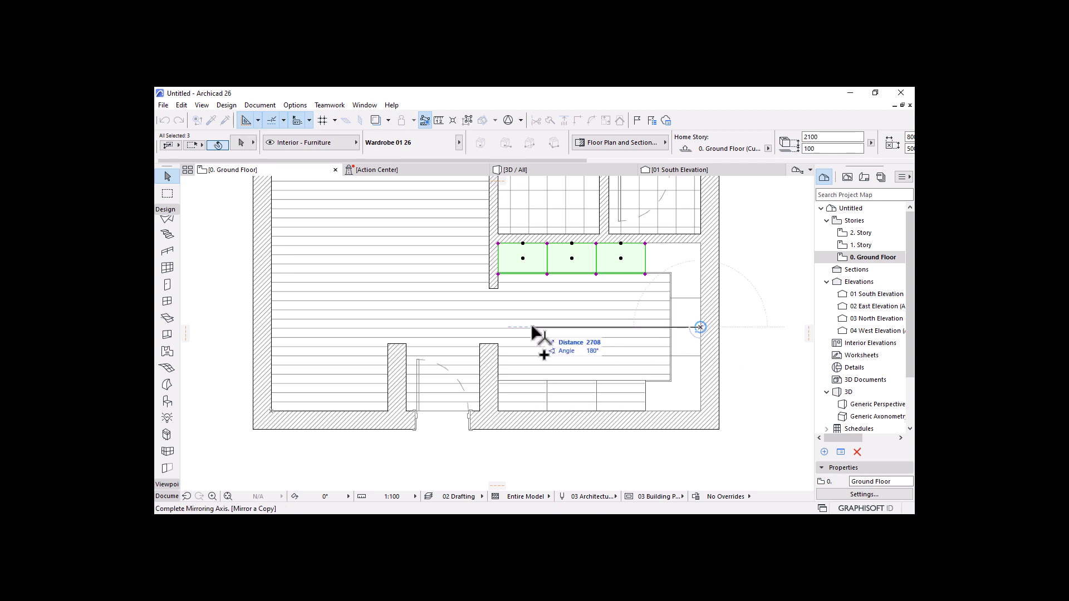
pyautogui.click(337, 328)
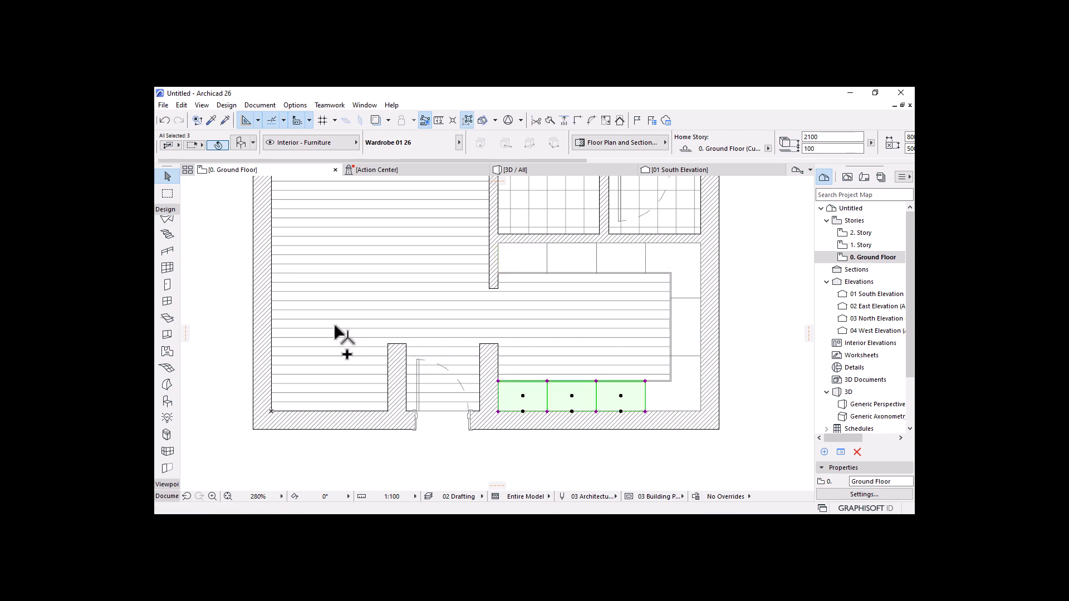
pyautogui.scroll(-2, 713, 367)
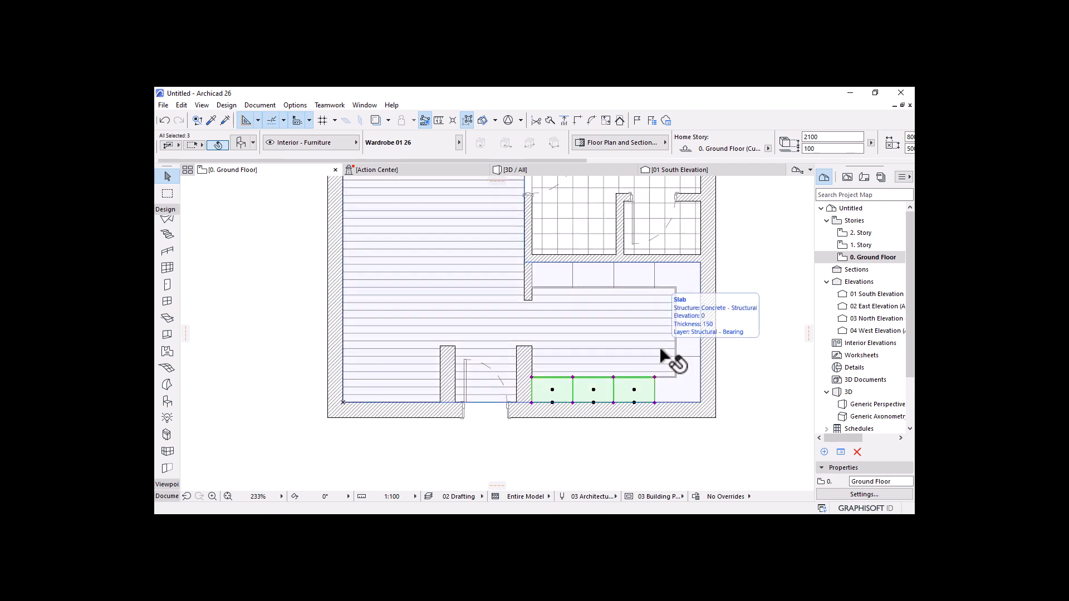
pyautogui.scroll(2, 616, 346)
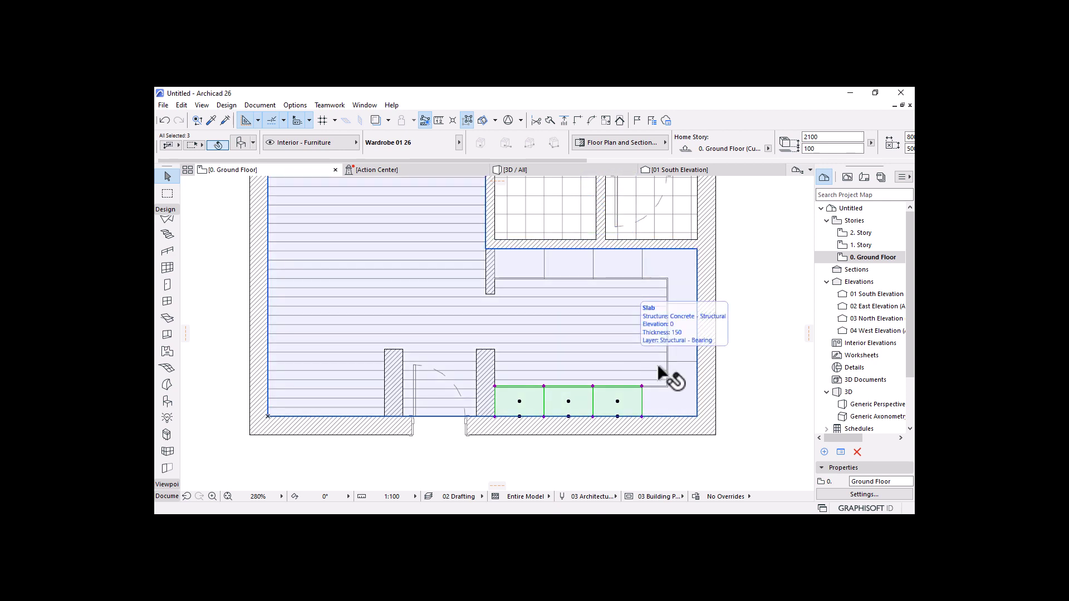
pyautogui.press('Escape')
# Step: Select all nine rectangular and corner wardrobes along the south, east and north walls and open their door settings
pyautogui.scroll(-4, 603, 460)
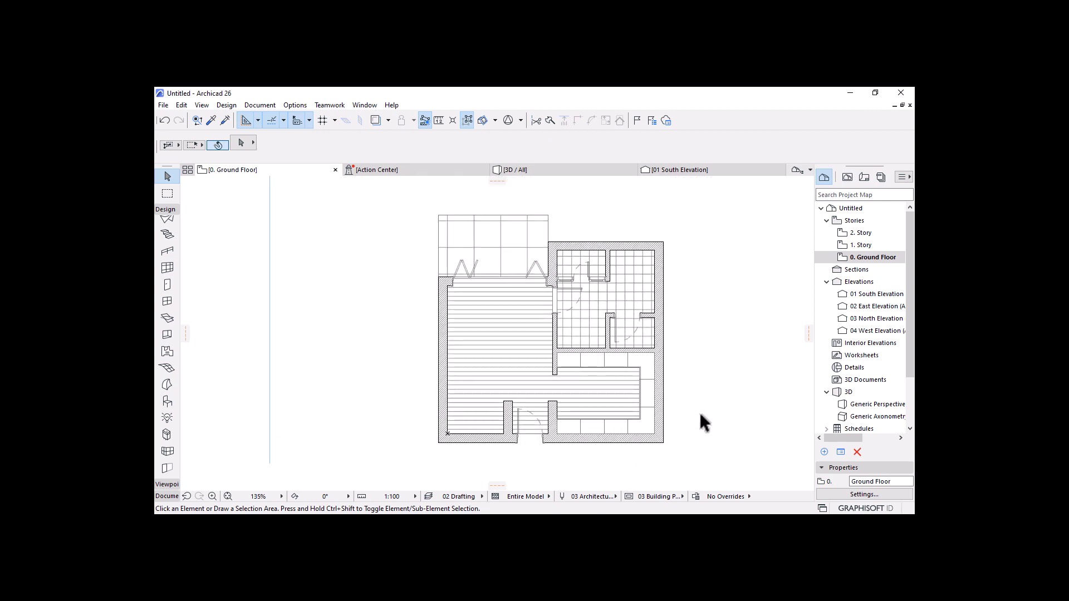
pyautogui.scroll(3, 595, 425)
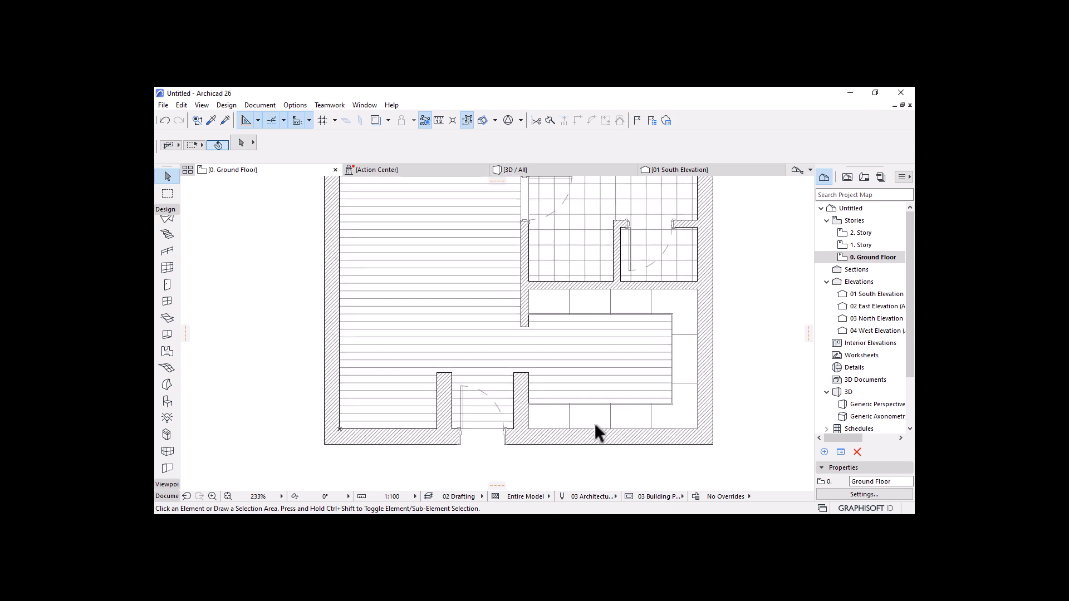
pyautogui.scroll(1, 593, 423)
pyautogui.click(554, 420)
pyautogui.keyDown('shift'); pyautogui.click(606, 423); pyautogui.keyUp('shift')
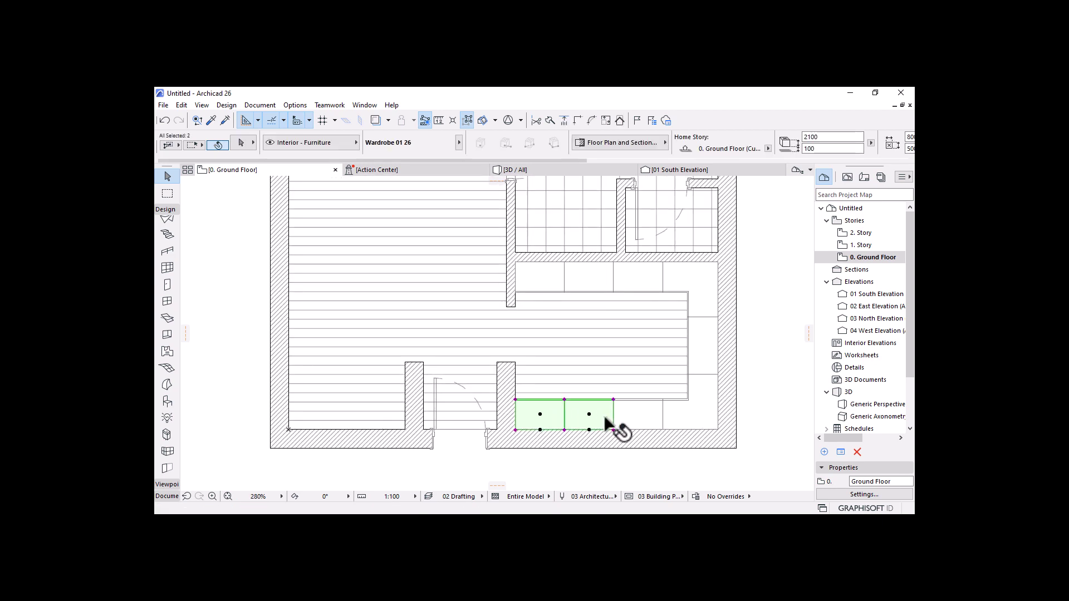
pyautogui.keyDown('shift'); pyautogui.click(640, 422); pyautogui.keyUp('shift')
pyautogui.keyDown('shift'); pyautogui.click(707, 425); pyautogui.keyUp('shift')
pyautogui.keyDown('shift'); pyautogui.click(715, 351); pyautogui.keyUp('shift')
pyautogui.keyDown('shift'); pyautogui.click(712, 291); pyautogui.keyUp('shift')
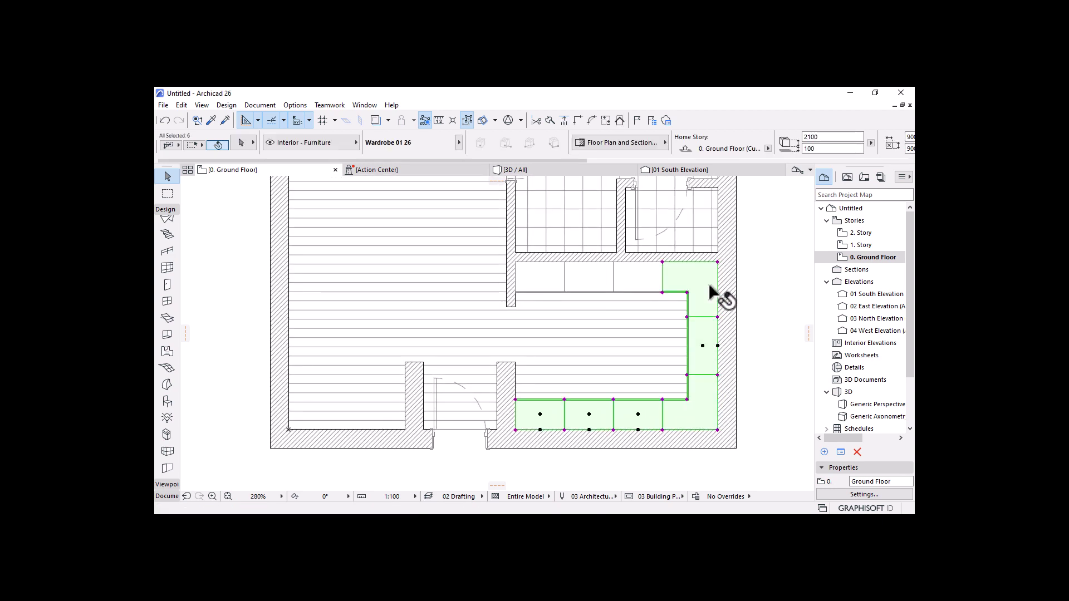
pyautogui.keyDown('shift'); pyautogui.click(638, 280); pyautogui.keyUp('shift')
pyautogui.keyDown('shift'); pyautogui.click(548, 276); pyautogui.keyUp('shift')
pyautogui.keyDown('shift'); pyautogui.click(603, 274); pyautogui.keyUp('shift')
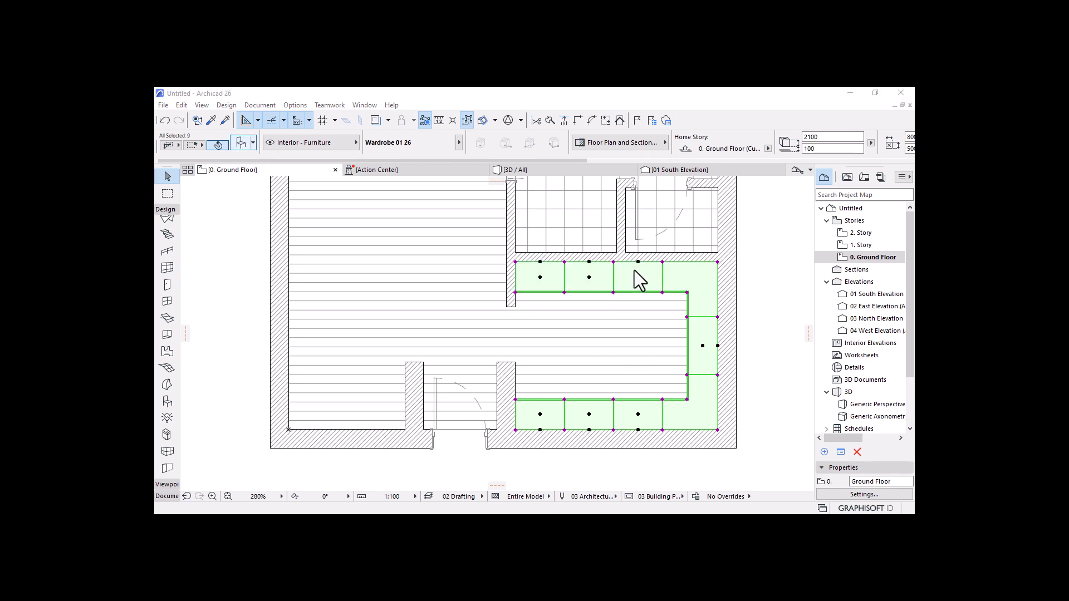
pyautogui.hotkey('ctrl', 't')
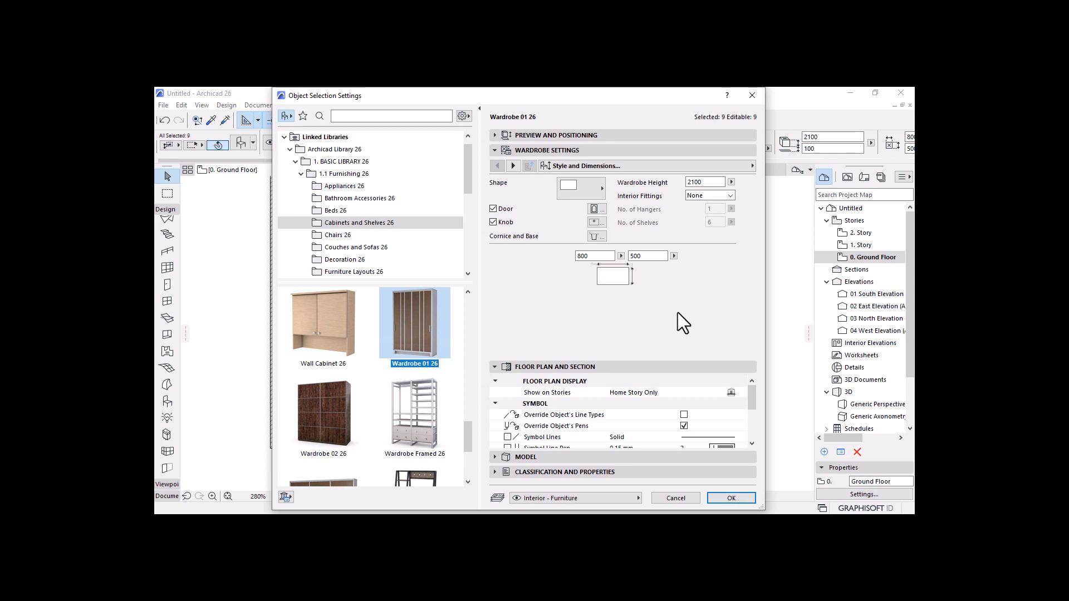
pyautogui.click(514, 166)
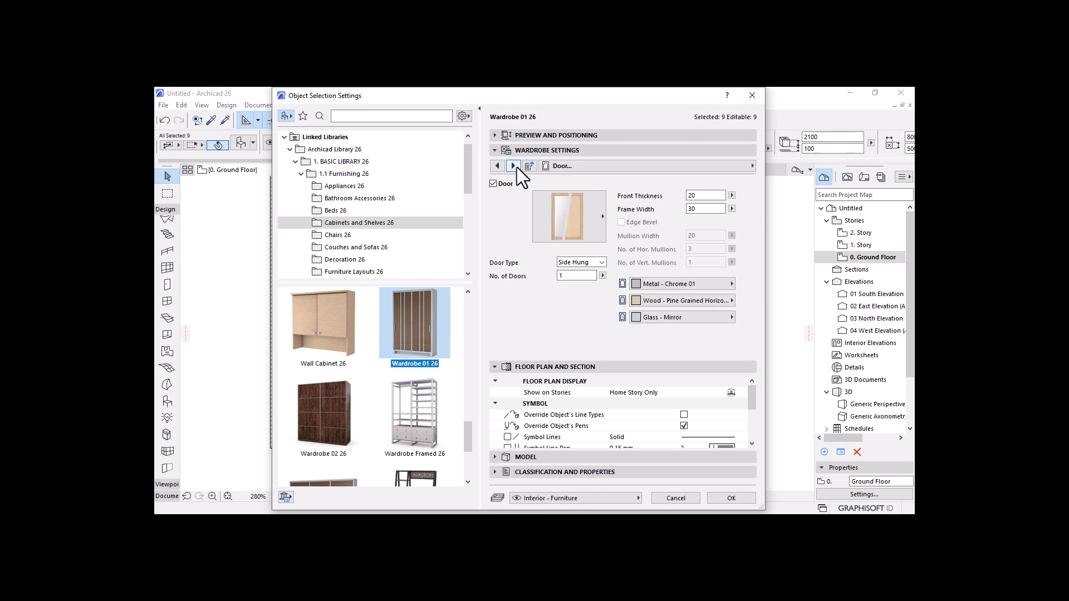
# Step: Set the selected wardrobes' 2D detail level to Symbolic and choose the symbol type with open double doors
pyautogui.click(514, 166)
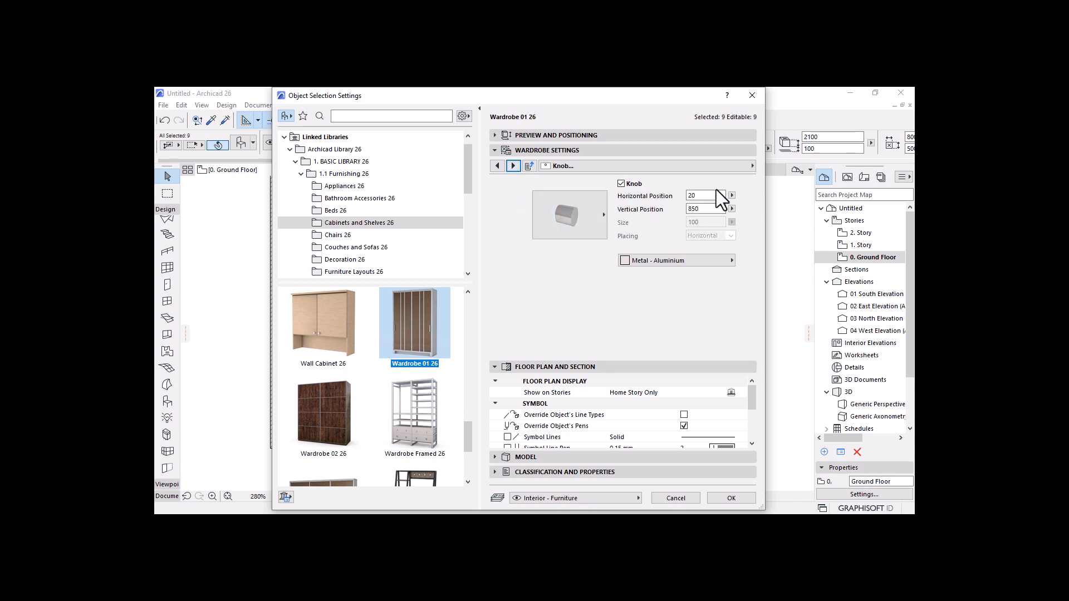
pyautogui.click(751, 165)
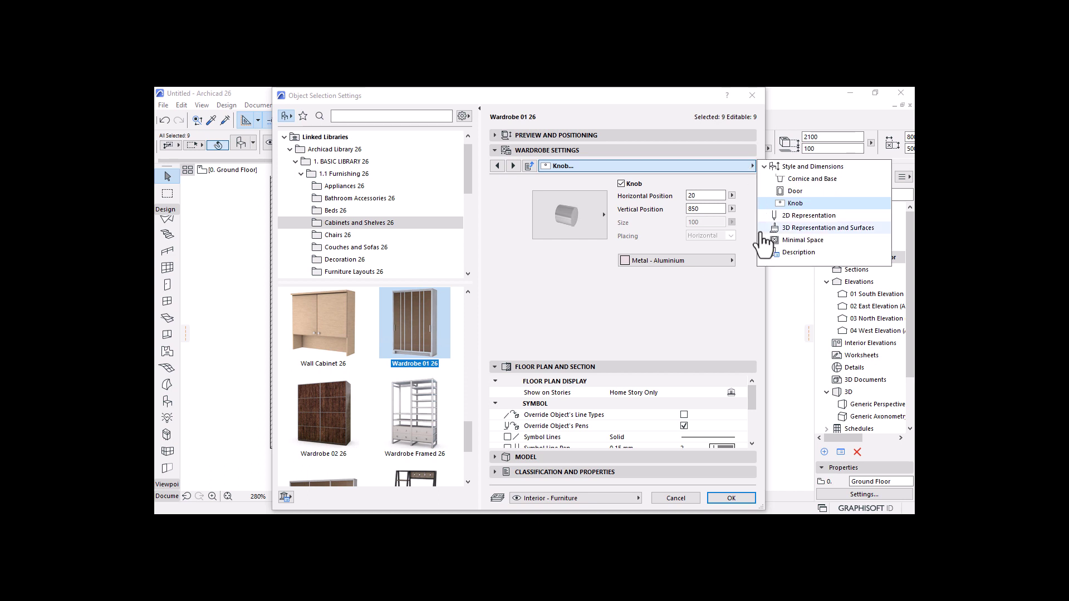
pyautogui.click(814, 216)
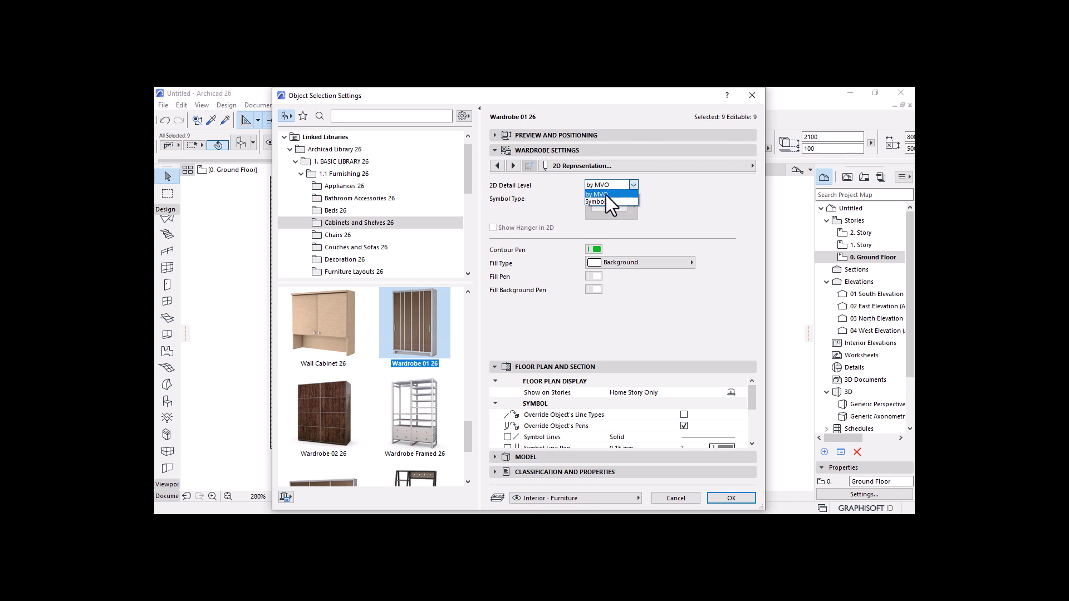
pyautogui.click(597, 202)
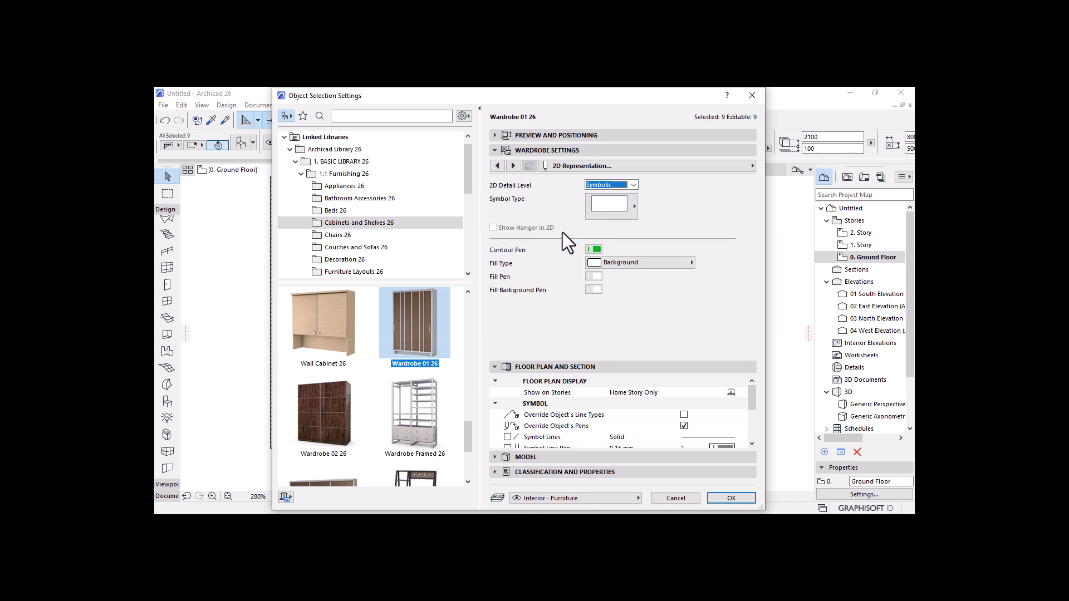
pyautogui.click(608, 205)
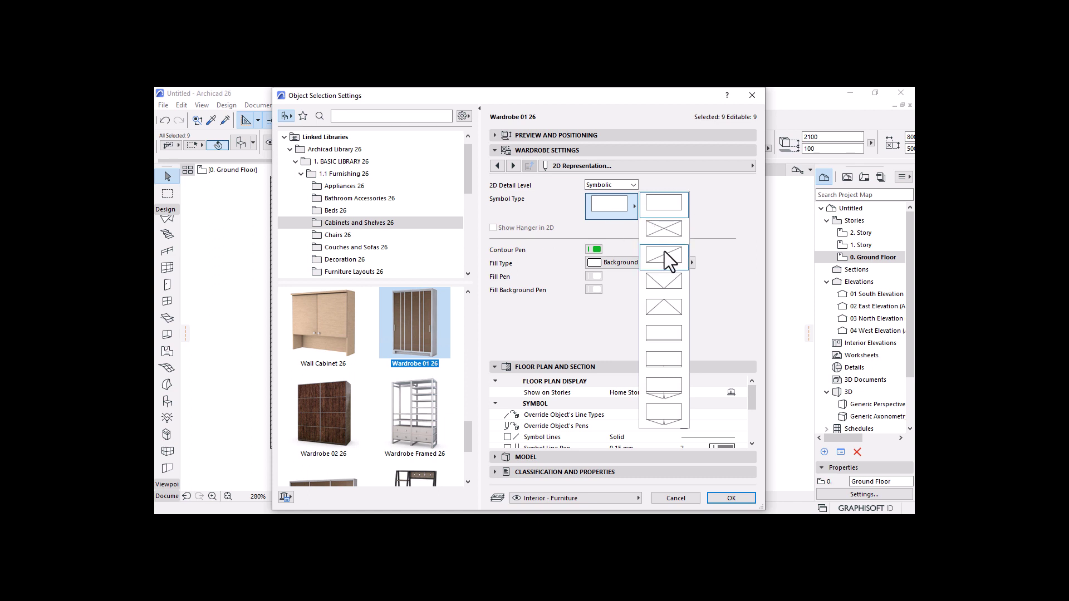
pyautogui.click(661, 391)
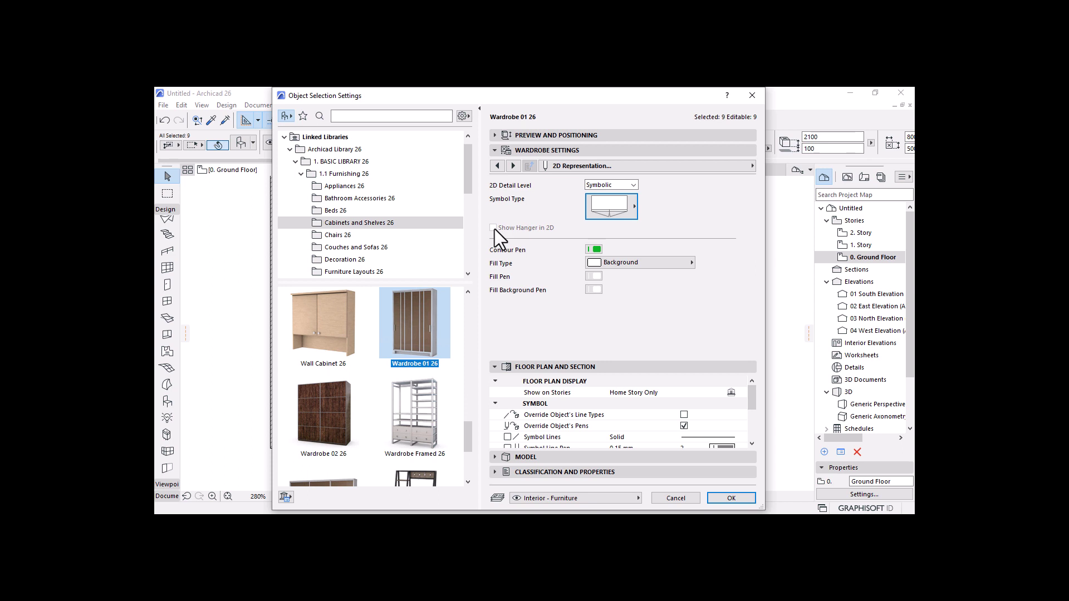
# Step: Restore the plain rectangle symbol type and switch the 2D detail level to by MVO and back to Symbolic
pyautogui.click(611, 208)
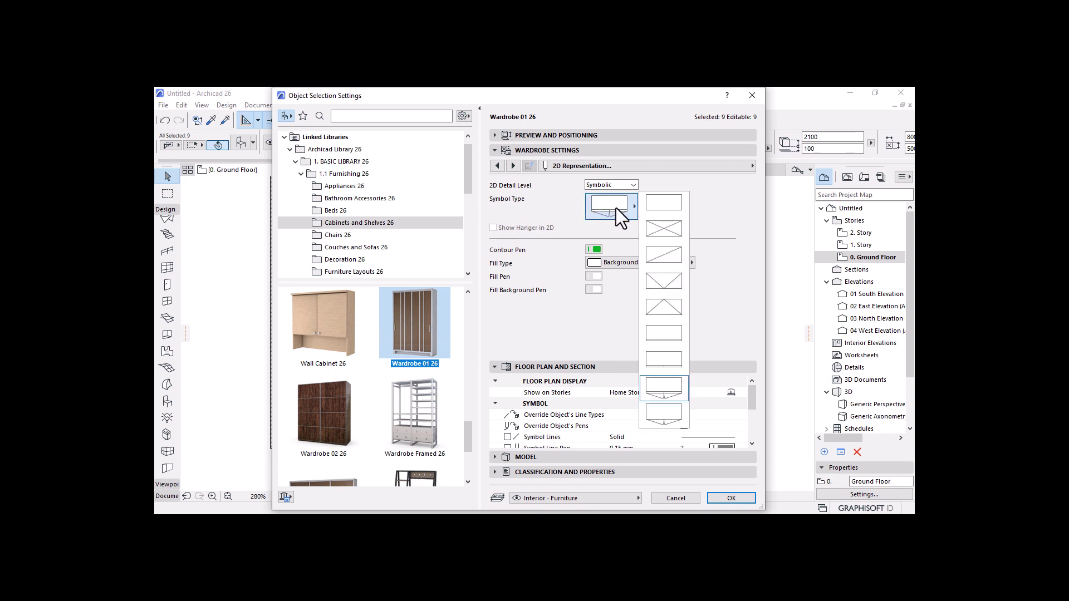
pyautogui.click(674, 205)
pyautogui.click(632, 187)
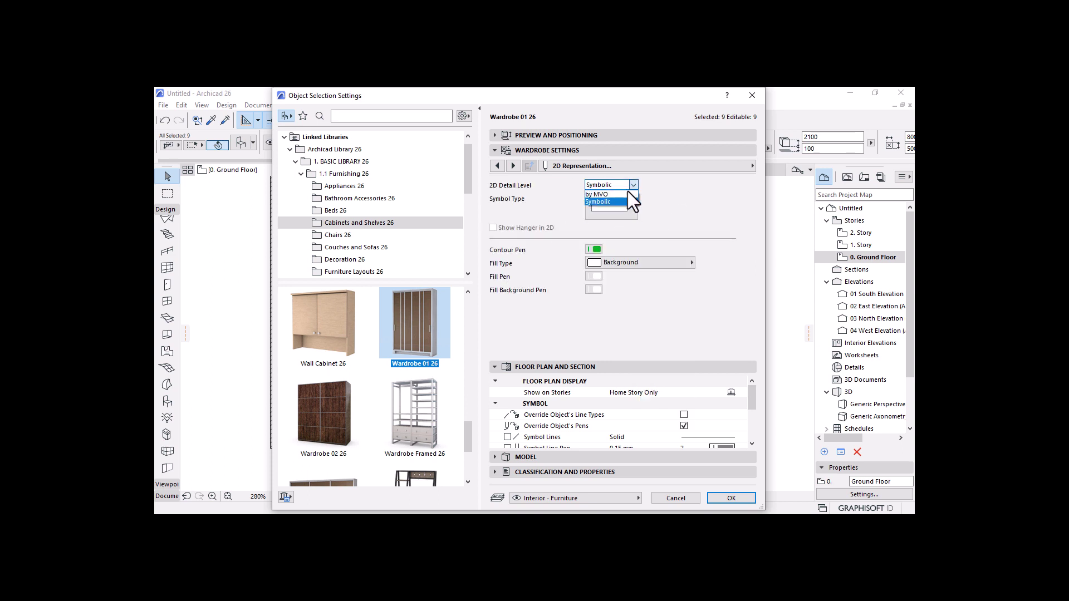
pyautogui.click(609, 193)
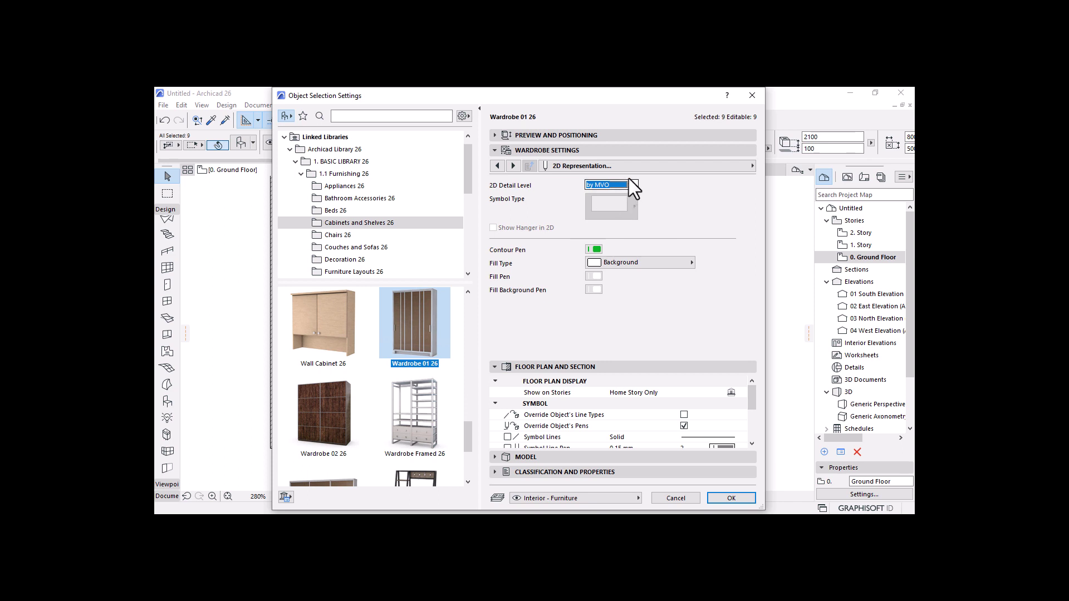
pyautogui.click(631, 185)
pyautogui.click(603, 199)
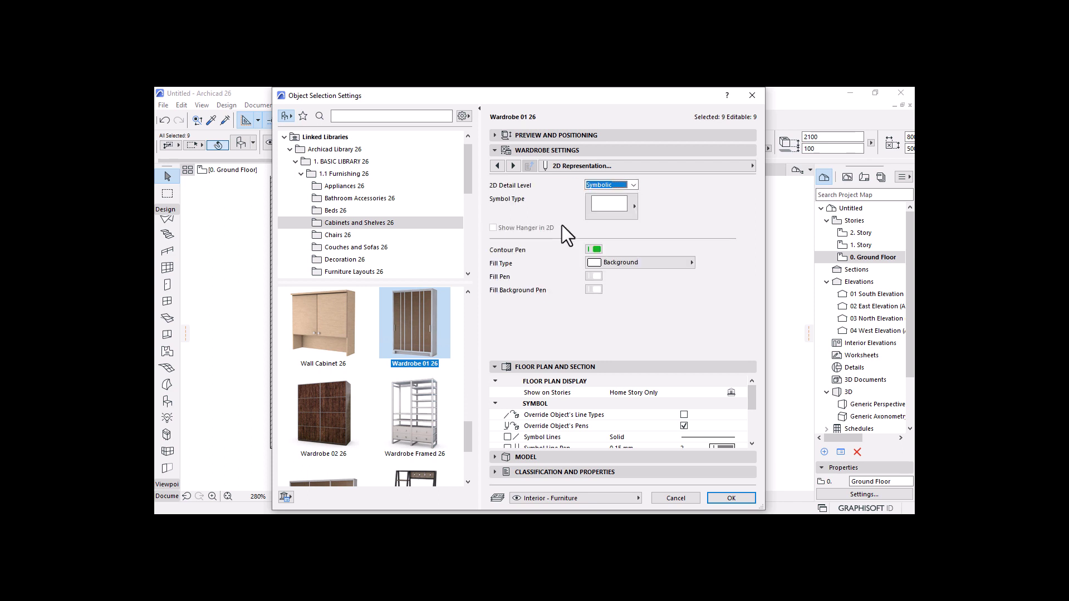
pyautogui.click(598, 213)
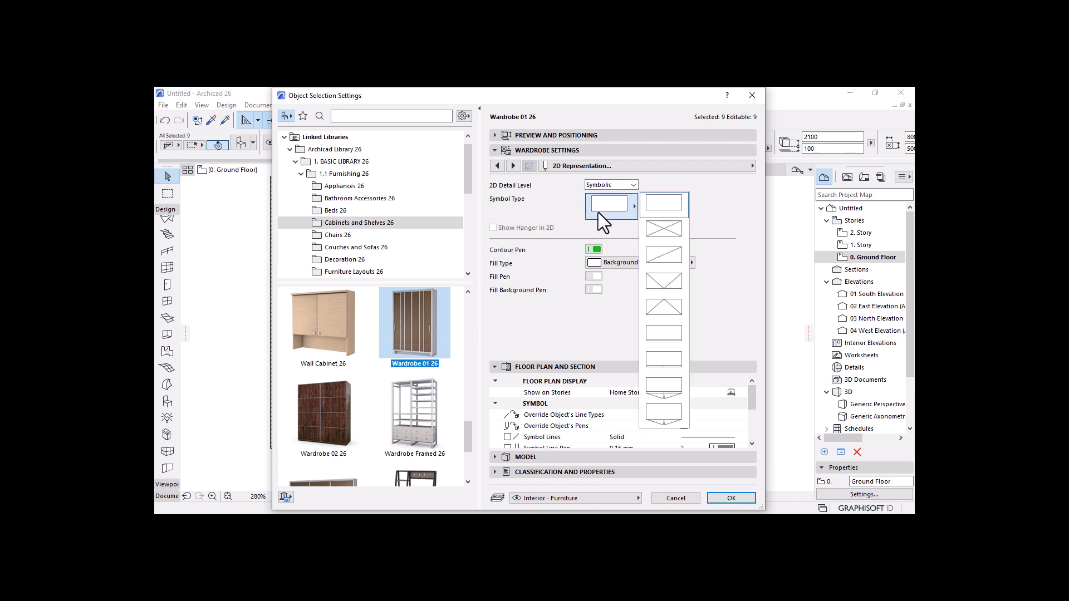
pyautogui.click(728, 289)
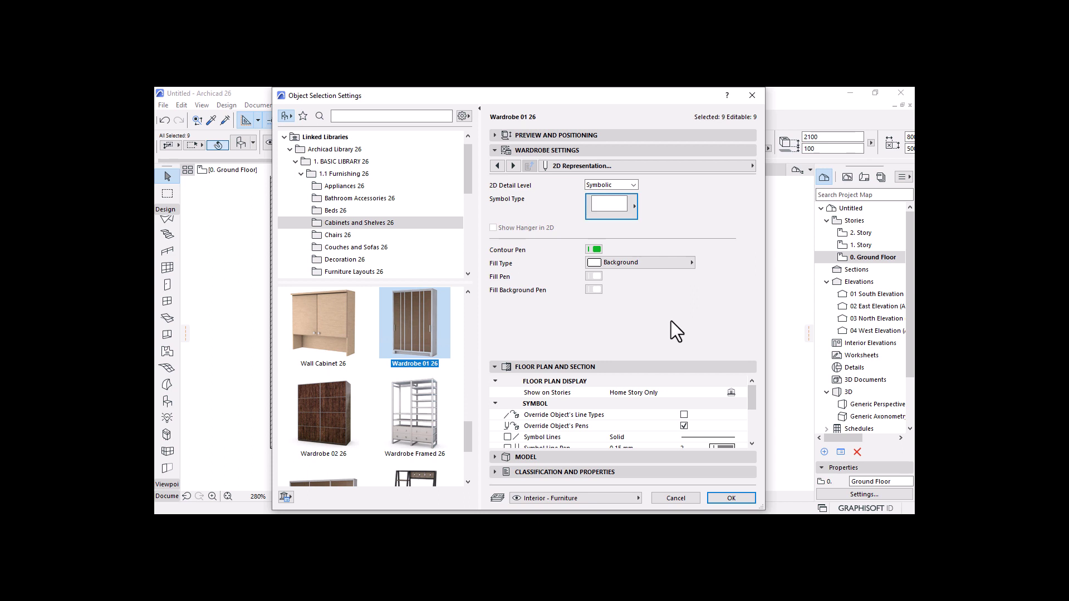
# Step: Try Wardrobe Modular 26 from the Cabinets and Shelves library as the object for the selected wardrobes
pyautogui.scroll(-2, 379, 386)
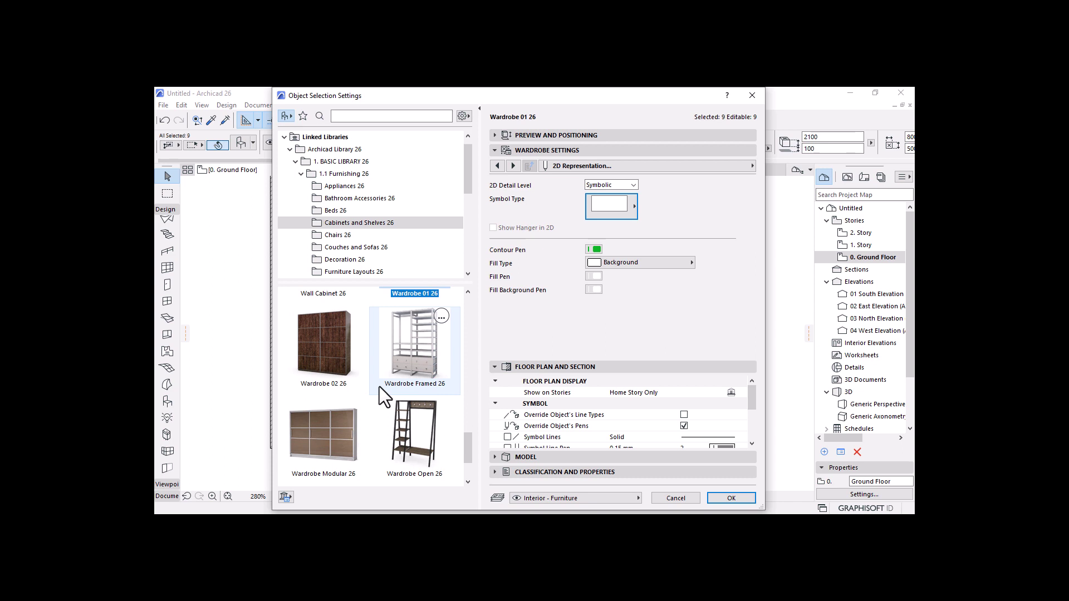
pyautogui.scroll(2, 380, 387)
pyautogui.scroll(2, 421, 363)
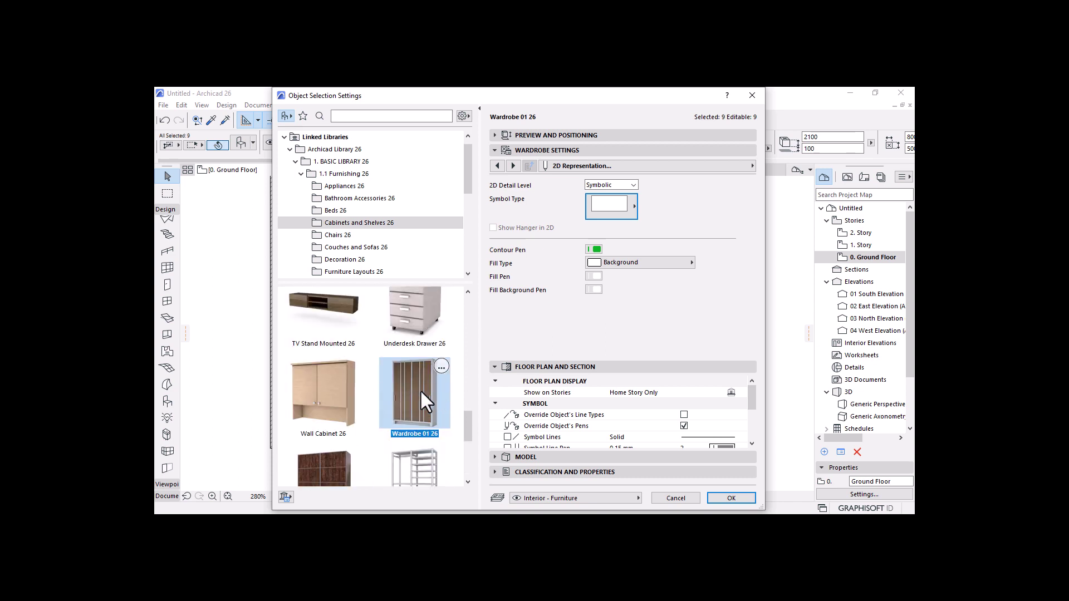
pyautogui.scroll(-4, 432, 397)
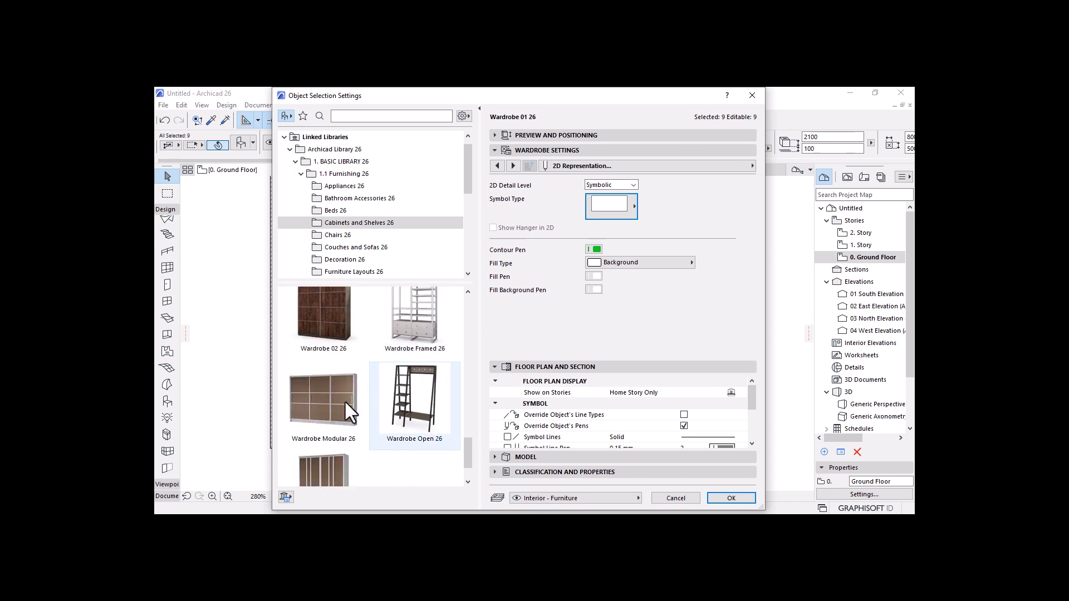
pyautogui.click(348, 409)
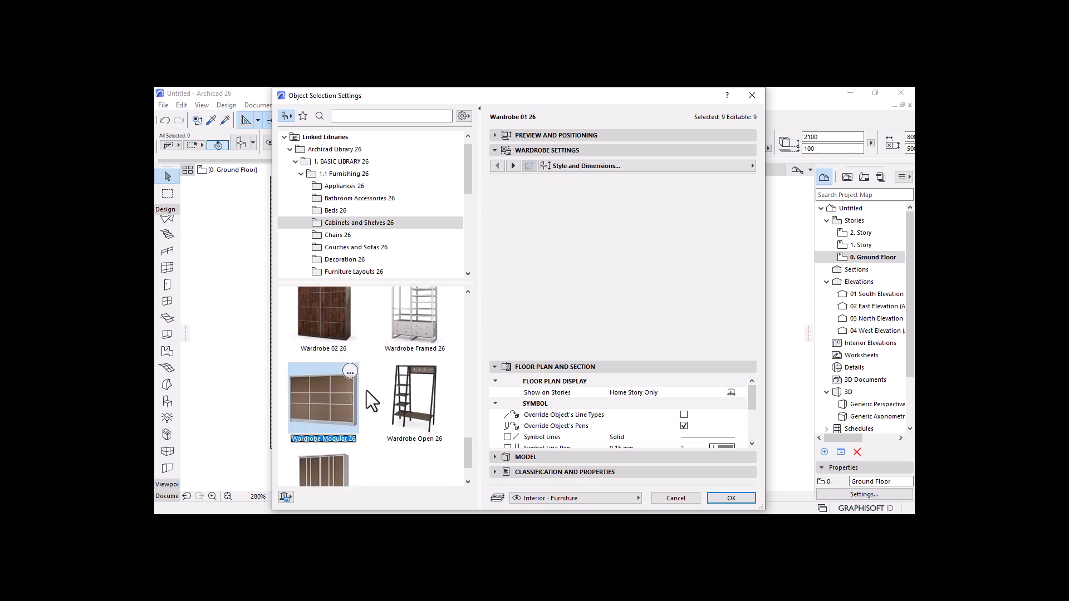
pyautogui.click(750, 168)
# Step: Try Wardrobe 02 26 as the object and show its Representation settings
pyautogui.click(329, 311)
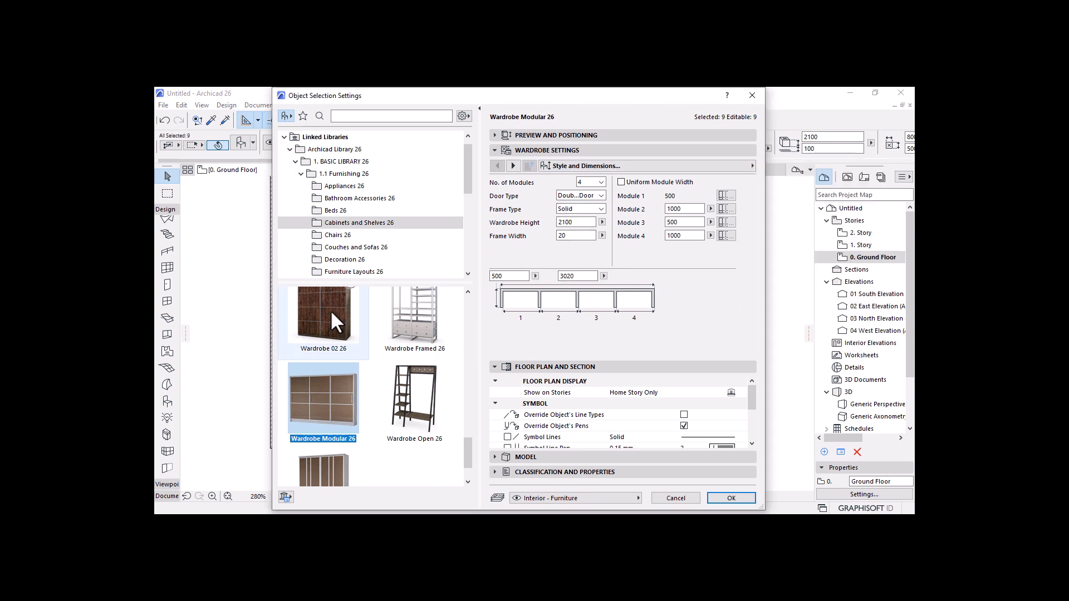
pyautogui.click(328, 311)
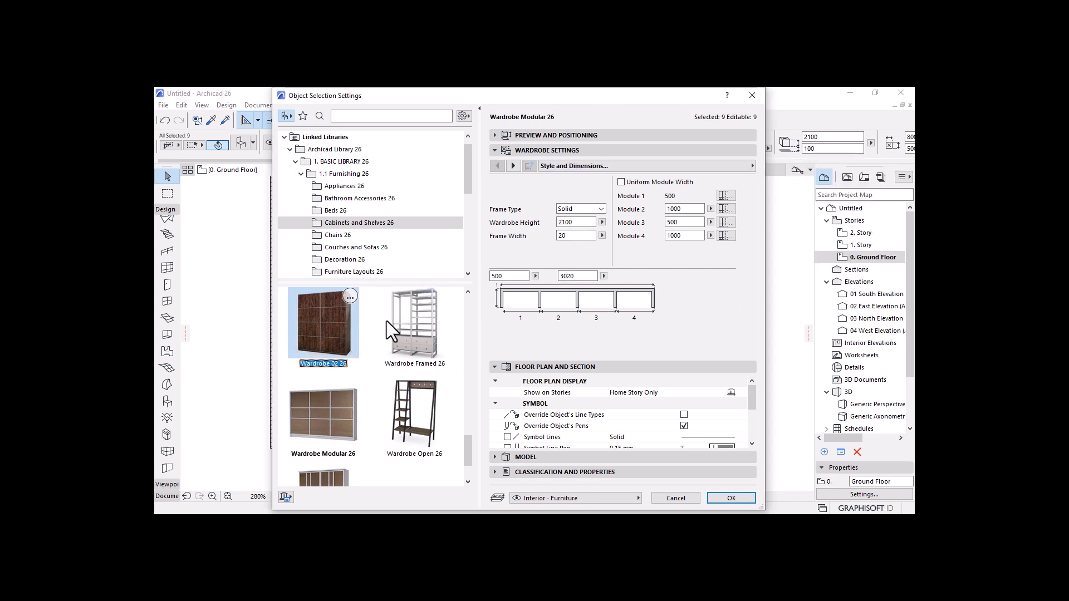
pyautogui.click(704, 169)
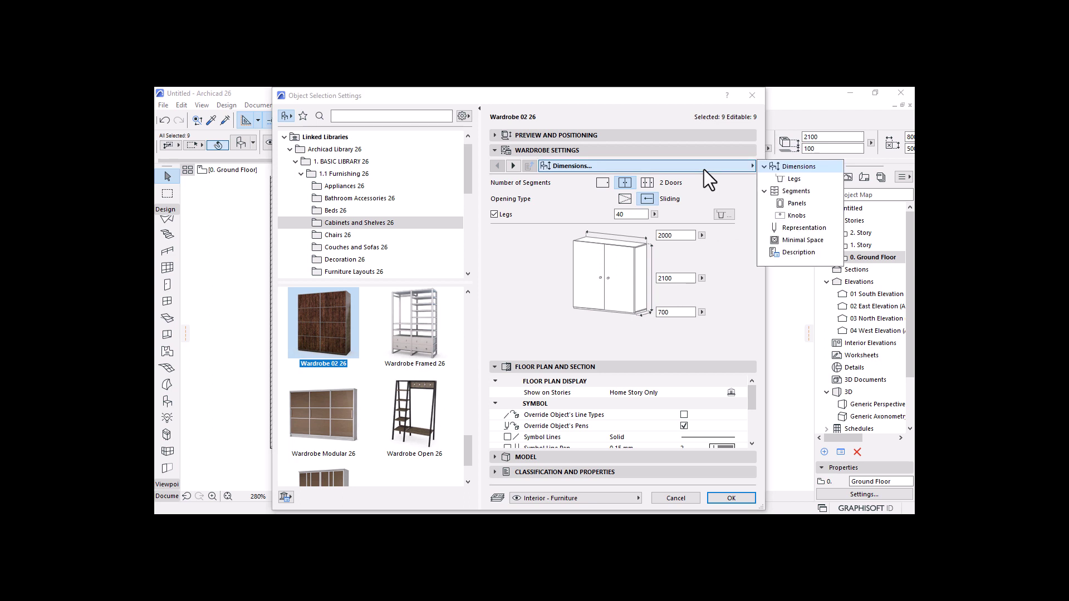
pyautogui.click(806, 228)
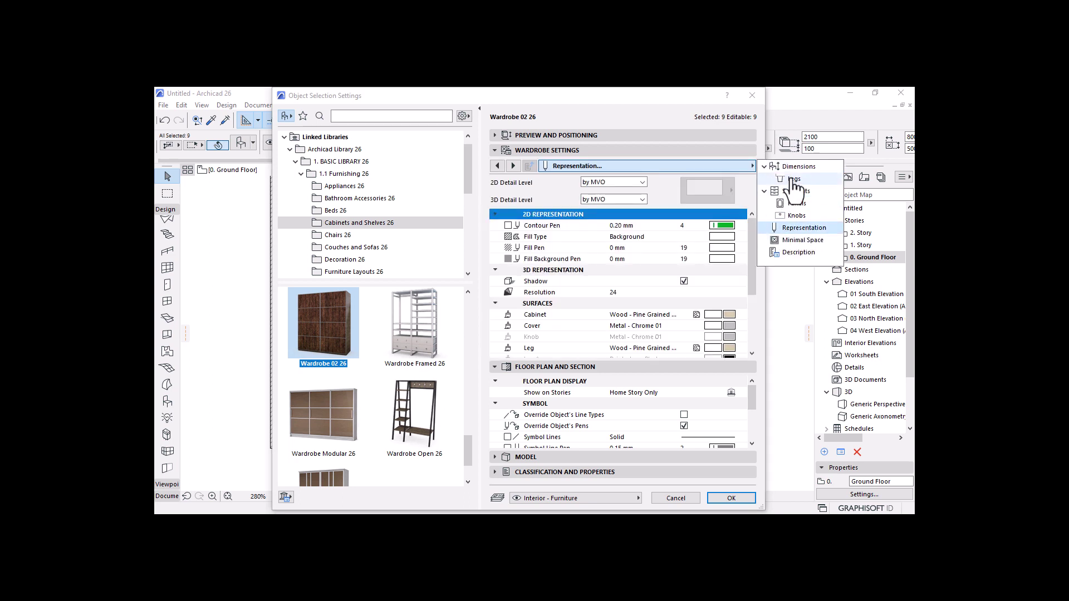
# Step: Change the selected wardrobes to Wardrobe Variable 26, showing the hanger in 2D with a Symbolic 2D detail level
pyautogui.scroll(-2, 357, 379)
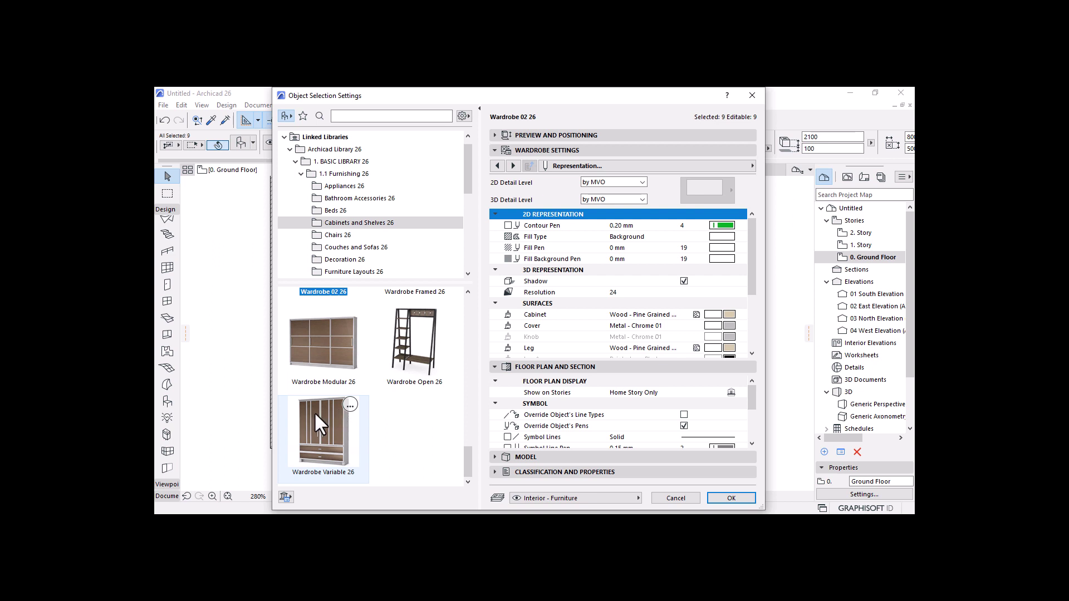
pyautogui.click(316, 418)
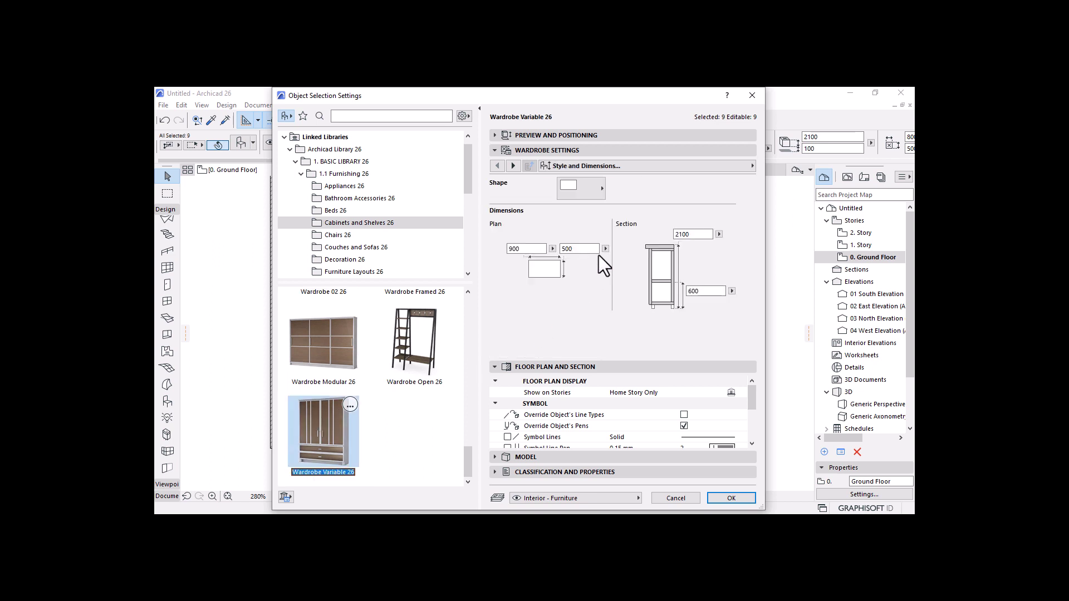
pyautogui.click(744, 167)
pyautogui.click(788, 240)
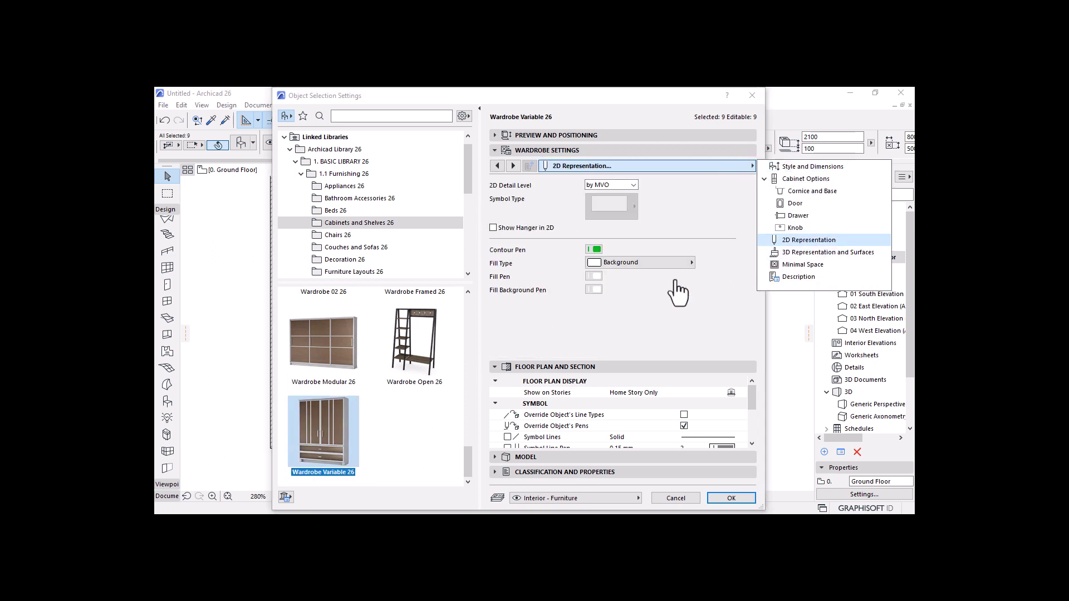
pyautogui.click(498, 230)
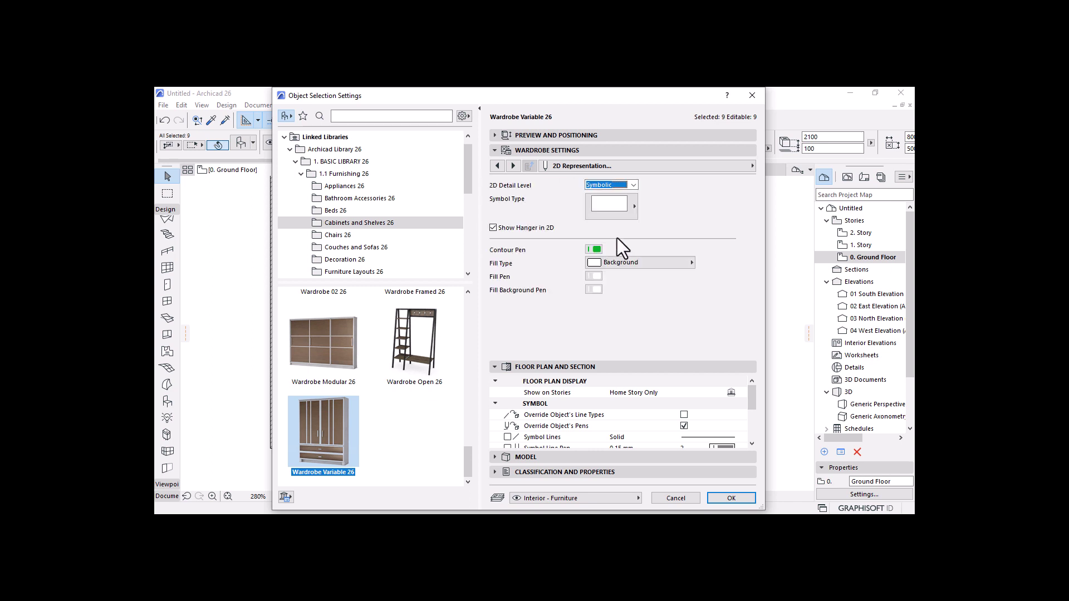
# Step: Give the wardrobes the open double-door symbol type and a grey contour pen, and apply the settings to the plan
pyautogui.click(618, 205)
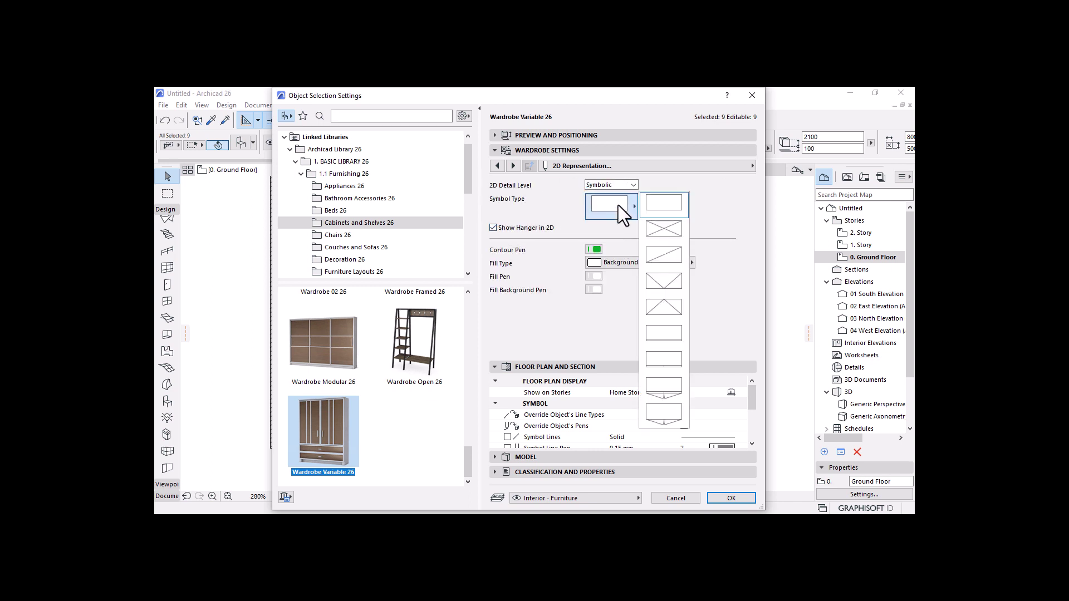
pyautogui.click(665, 393)
pyautogui.click(596, 249)
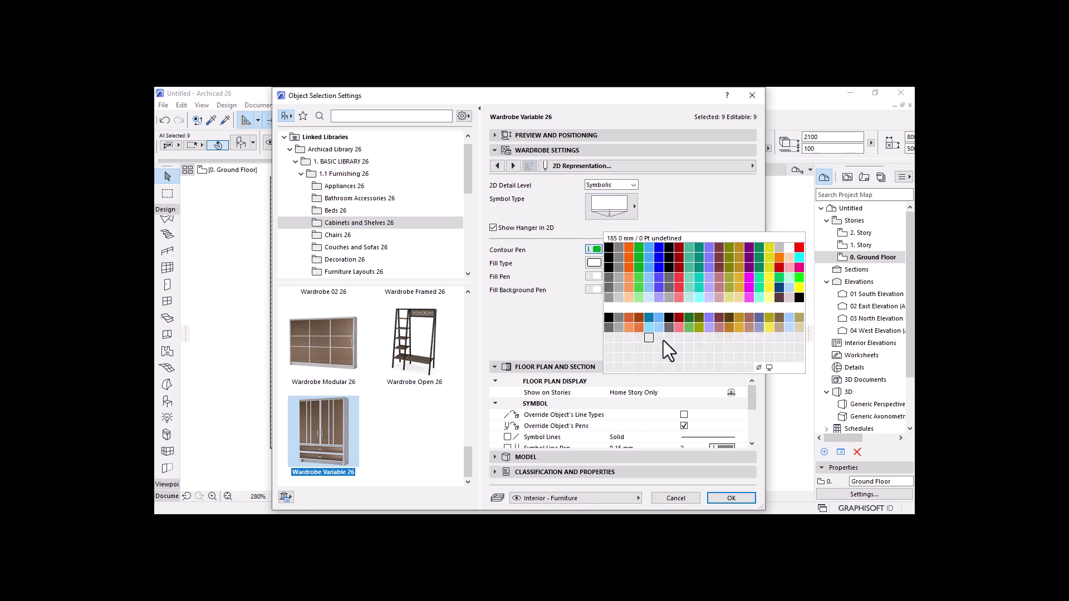
pyautogui.click(624, 248)
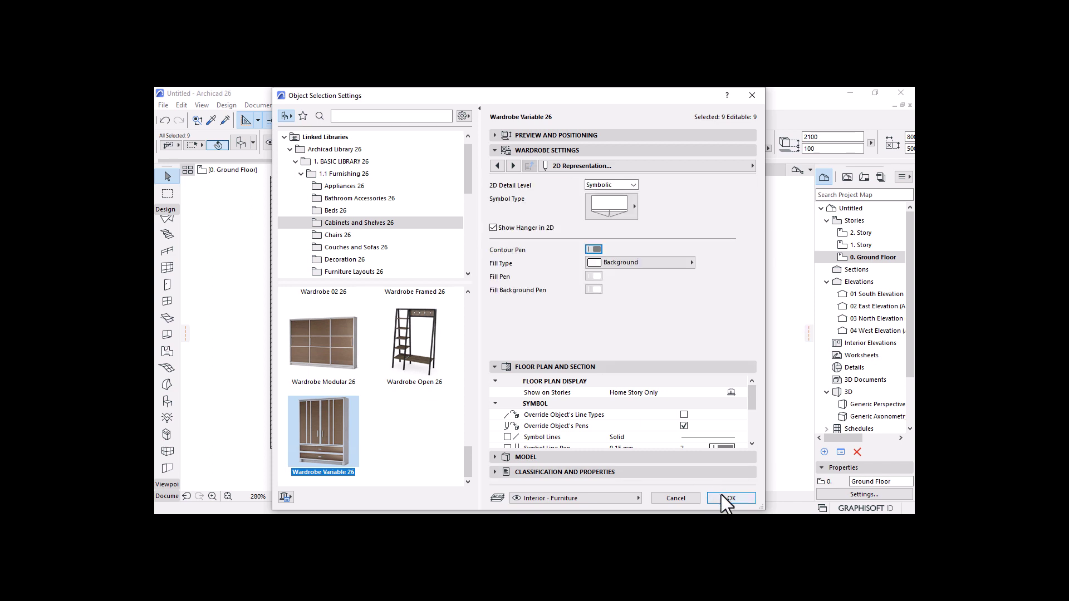
pyautogui.click(722, 498)
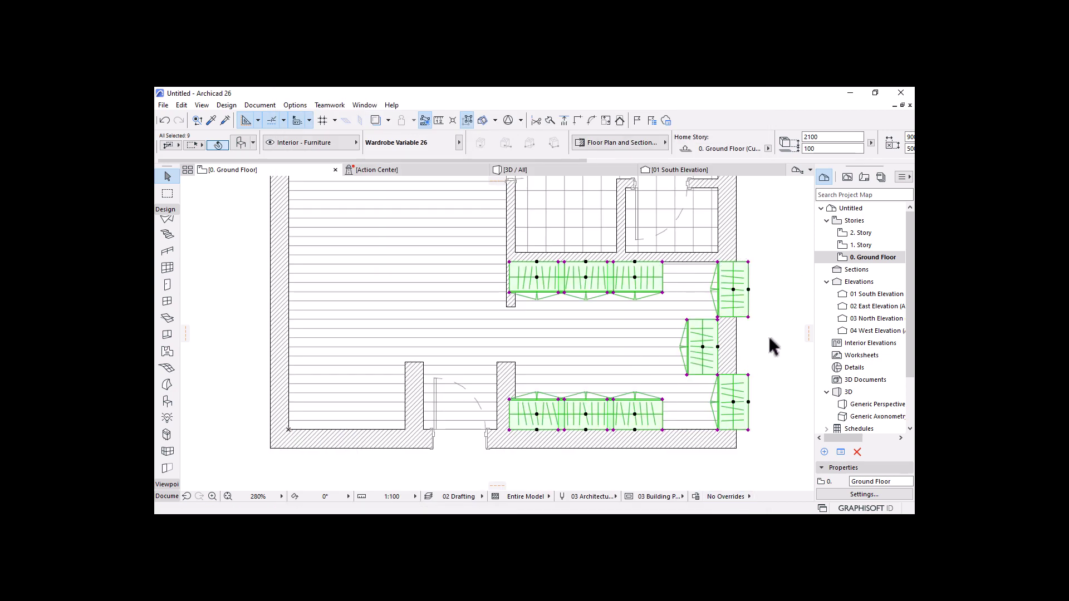
pyautogui.click(593, 465)
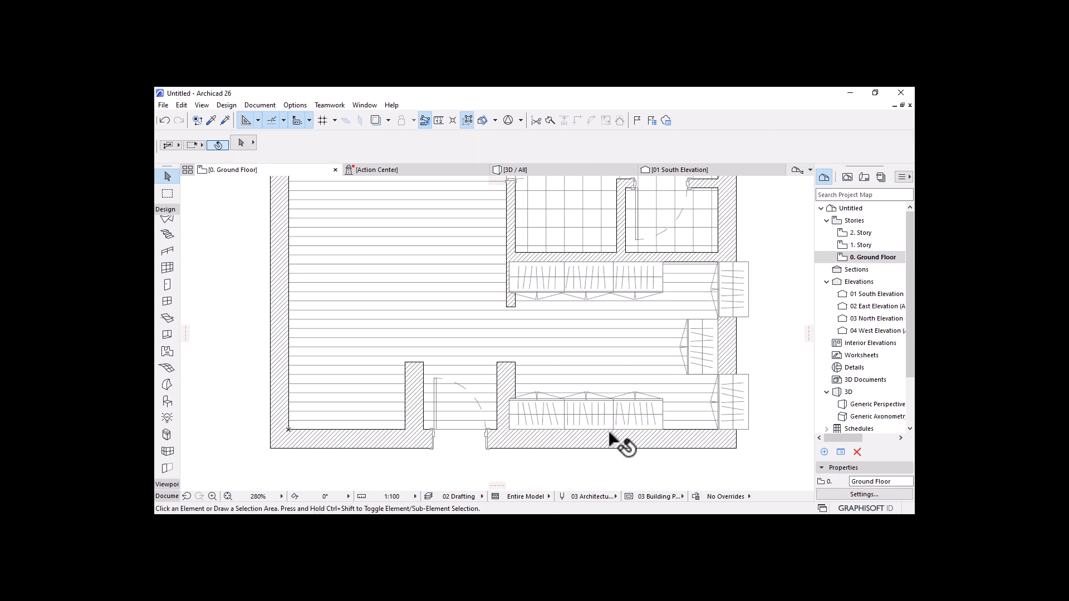
# Step: Set the width of the six wardrobes in the upper and lower rows of the closet room to 800
pyautogui.click(552, 419)
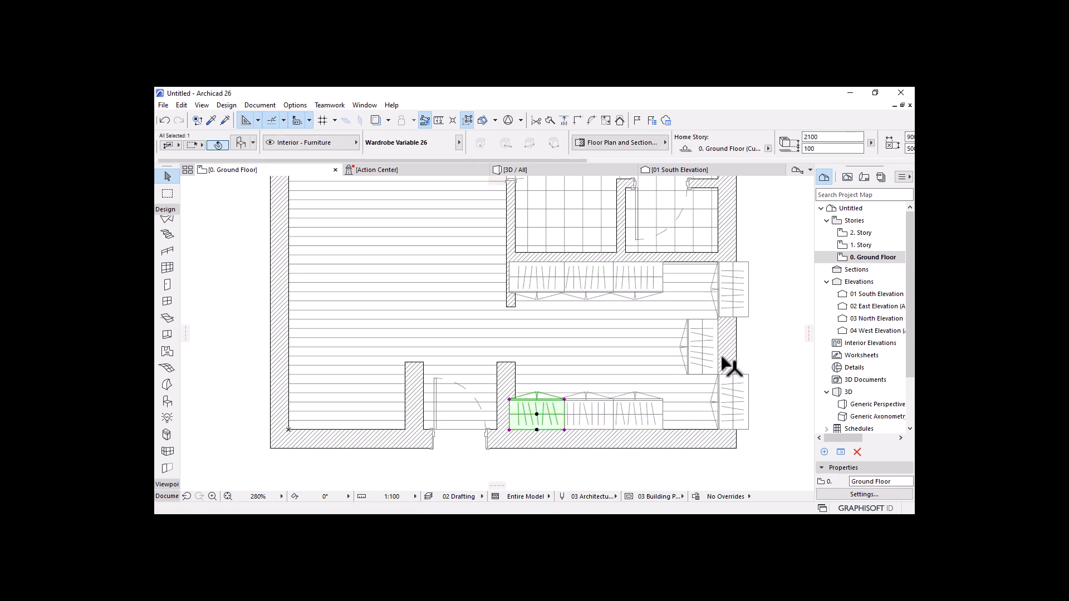
pyautogui.keyDown('shift'); pyautogui.click(636, 417); pyautogui.keyUp('shift')
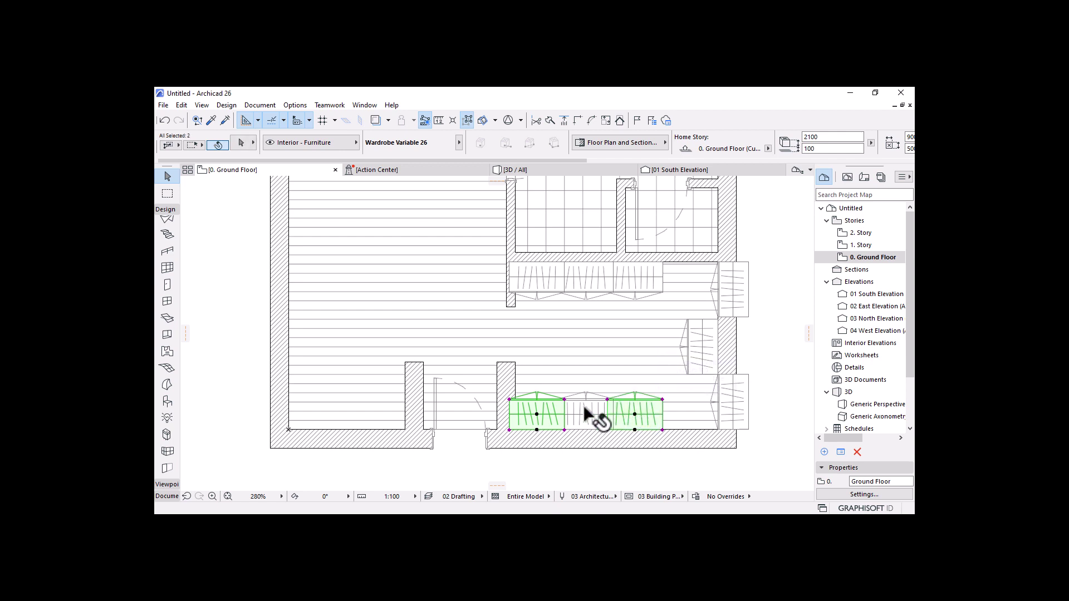
pyautogui.keyDown('shift'); pyautogui.click(595, 418); pyautogui.keyUp('shift')
pyautogui.keyDown('shift'); pyautogui.click(596, 287); pyautogui.keyUp('shift')
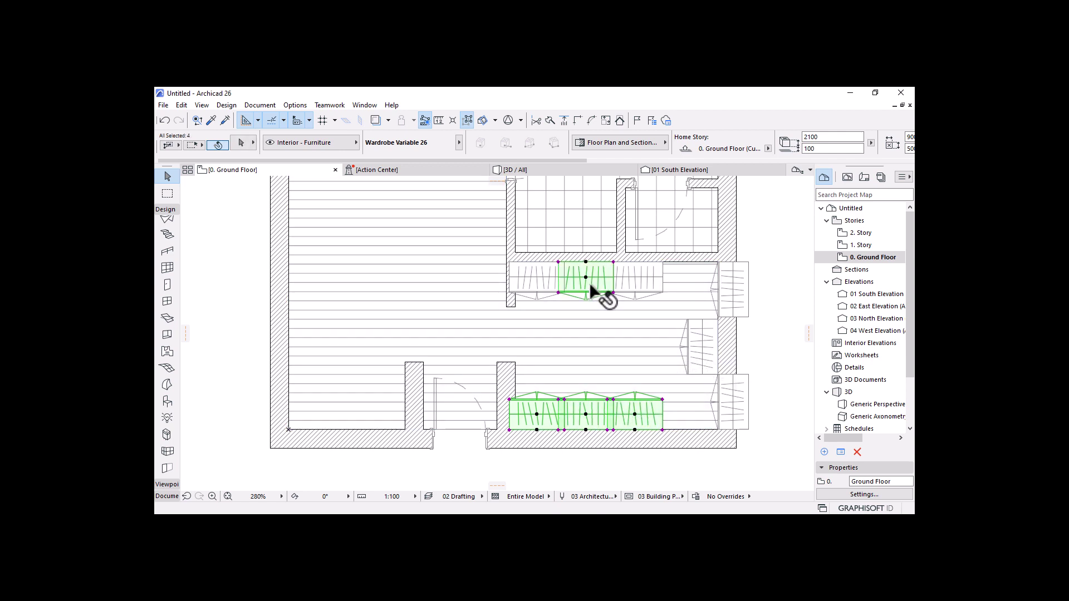
pyautogui.keyDown('shift'); pyautogui.click(640, 279); pyautogui.keyUp('shift')
pyautogui.keyDown('shift'); pyautogui.click(536, 279); pyautogui.keyUp('shift')
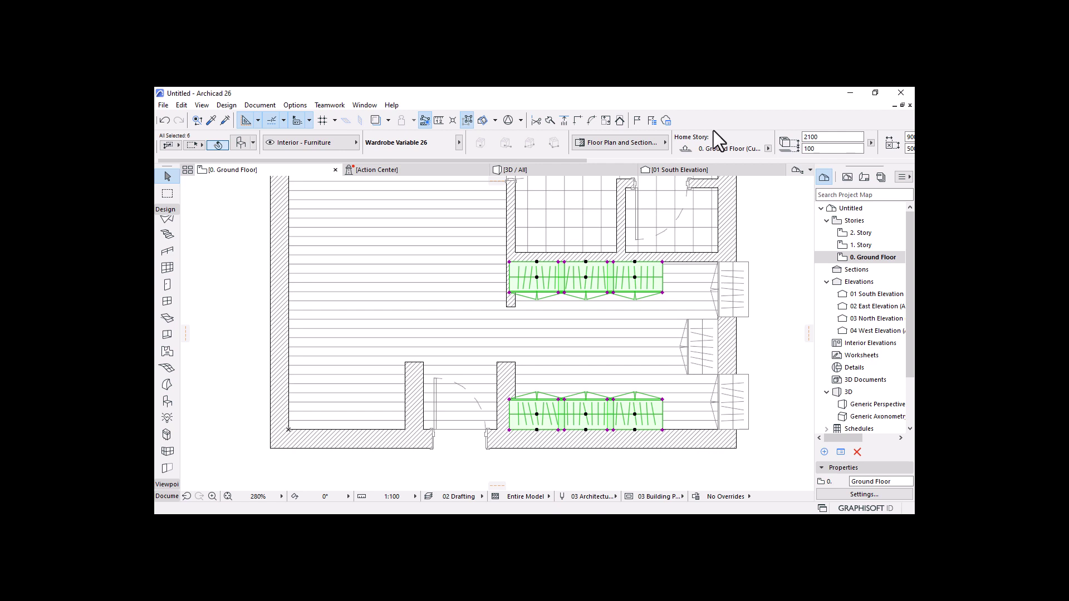
pyautogui.hscroll(5, 713, 130)
pyautogui.click(471, 137)
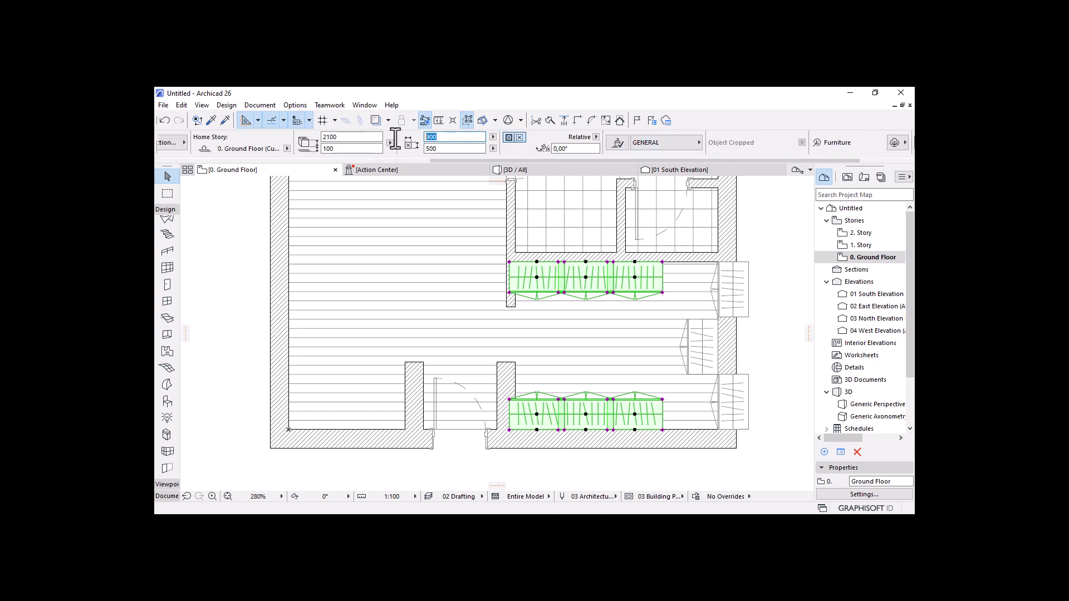
pyautogui.press('Return')
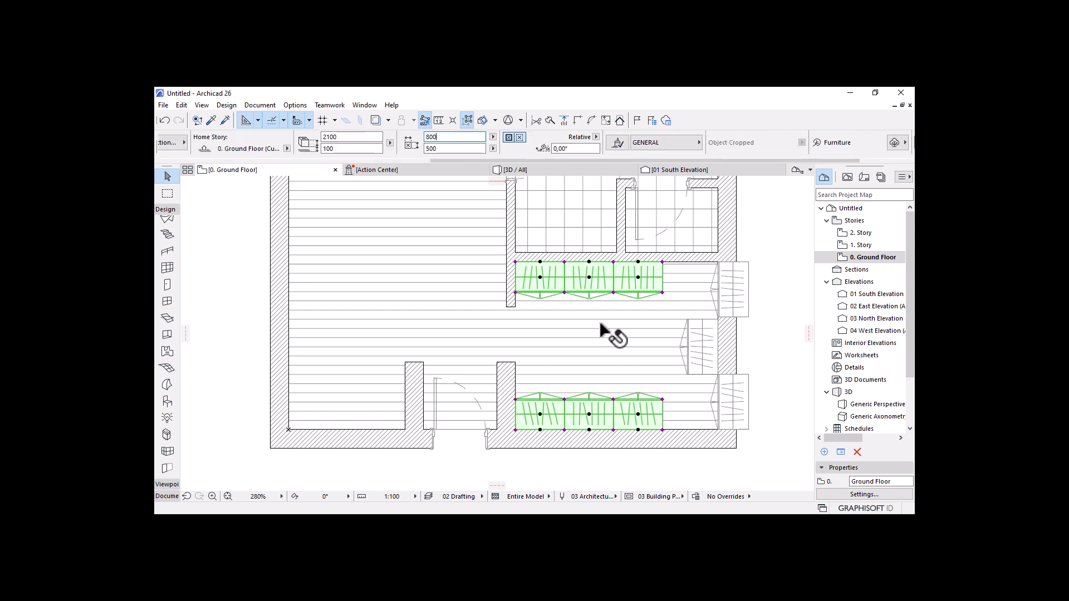
# Step: Change the shape of the two wardrobes overlapping the upper and lower parts of the east wall to Corner-L
pyautogui.click(749, 401)
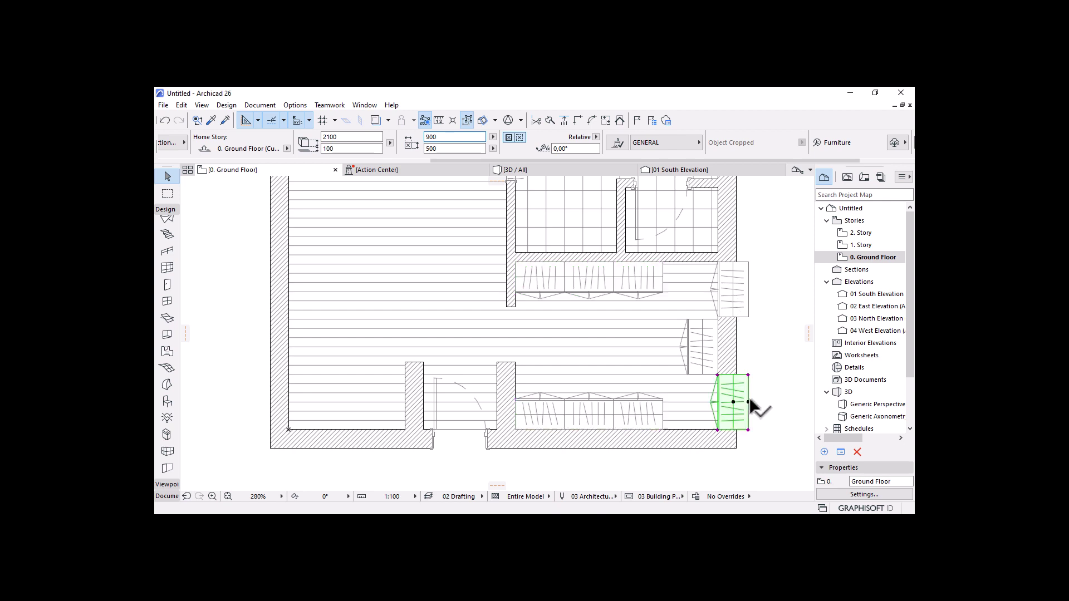
pyautogui.keyDown('shift'); pyautogui.click(742, 288); pyautogui.keyUp('shift')
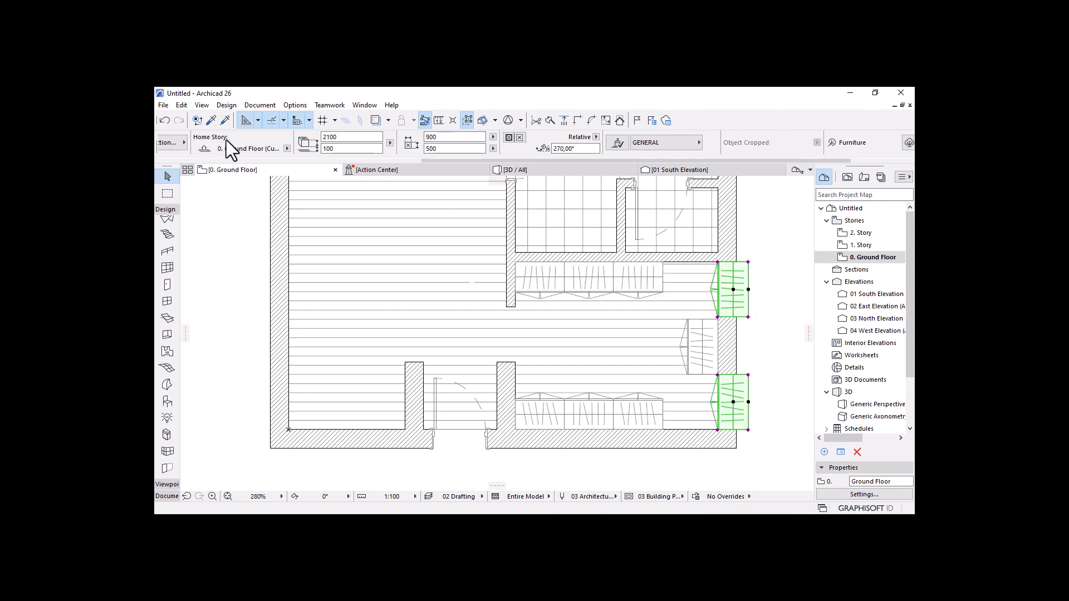
pyautogui.scroll(5, 226, 139)
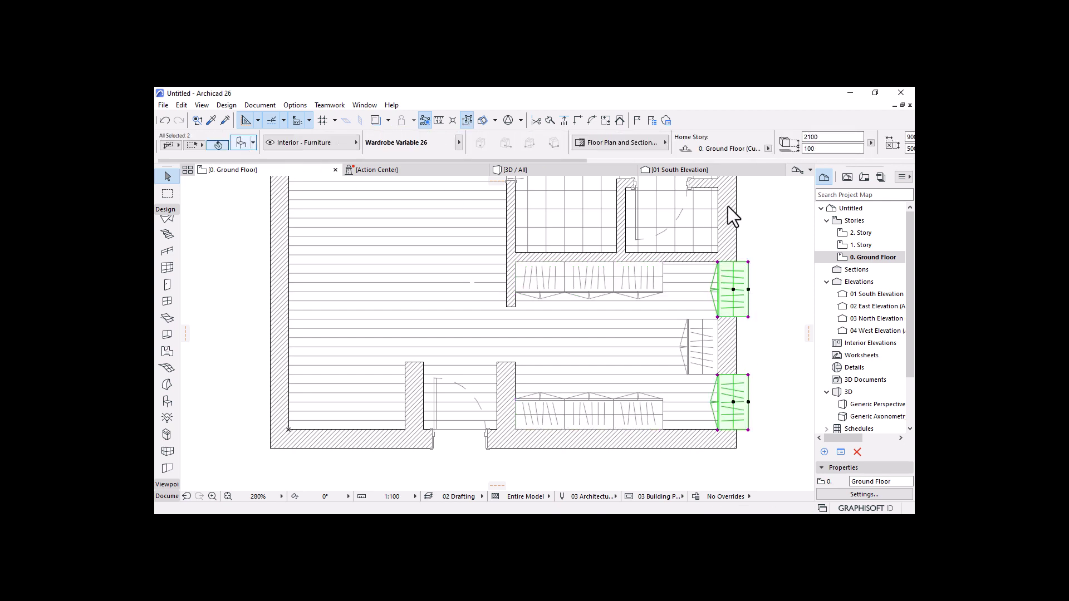
pyautogui.hotkey('ctrl', 't')
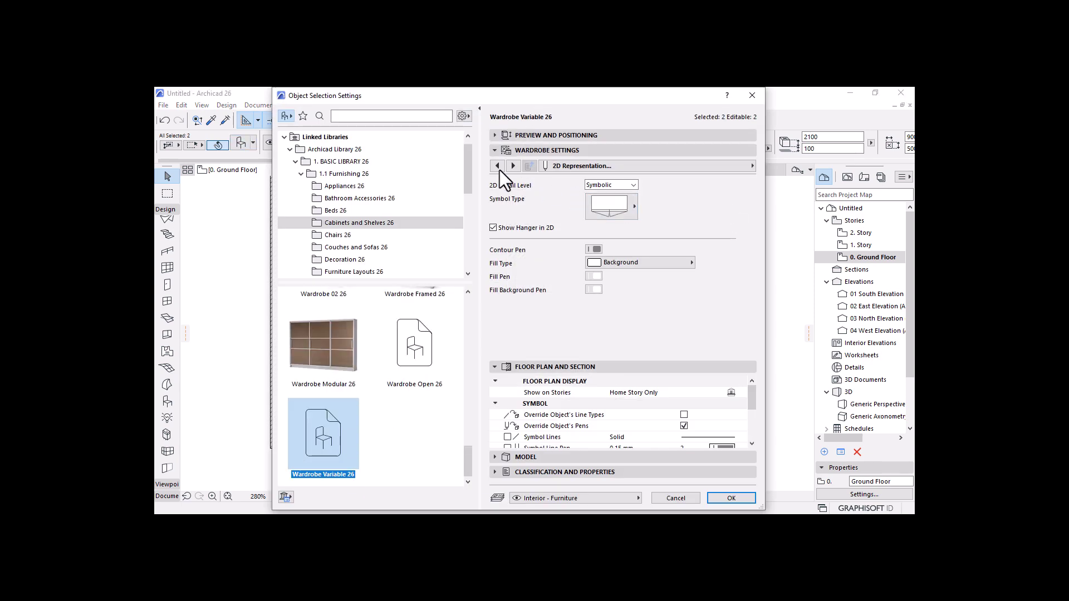
pyautogui.click(493, 168)
pyautogui.click(494, 167)
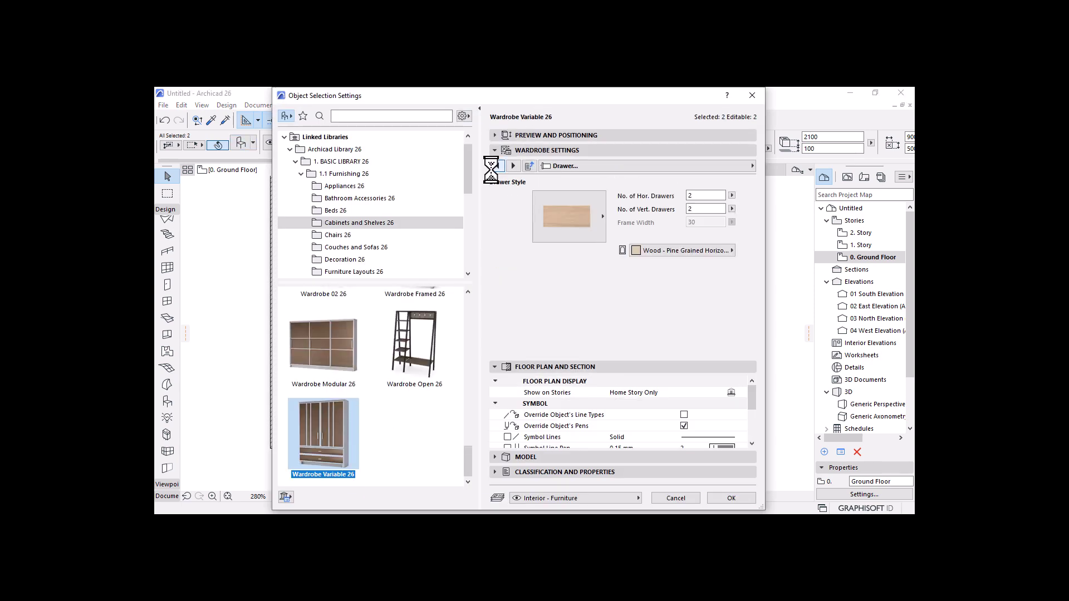
pyautogui.click(493, 167)
pyautogui.click(493, 169)
pyautogui.click(493, 168)
pyautogui.click(493, 168)
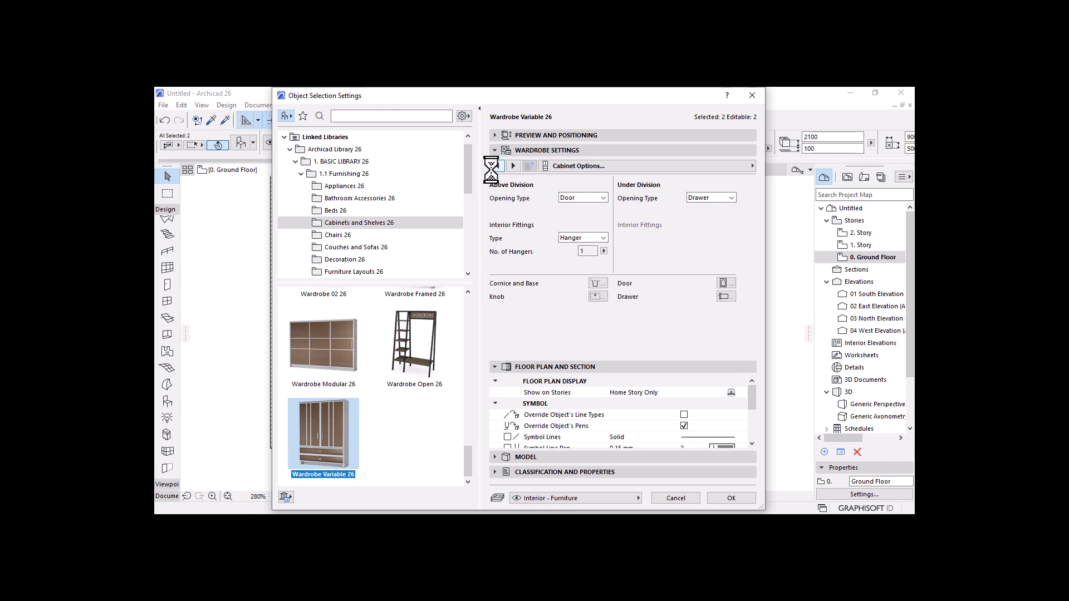
pyautogui.click(493, 168)
pyautogui.click(576, 189)
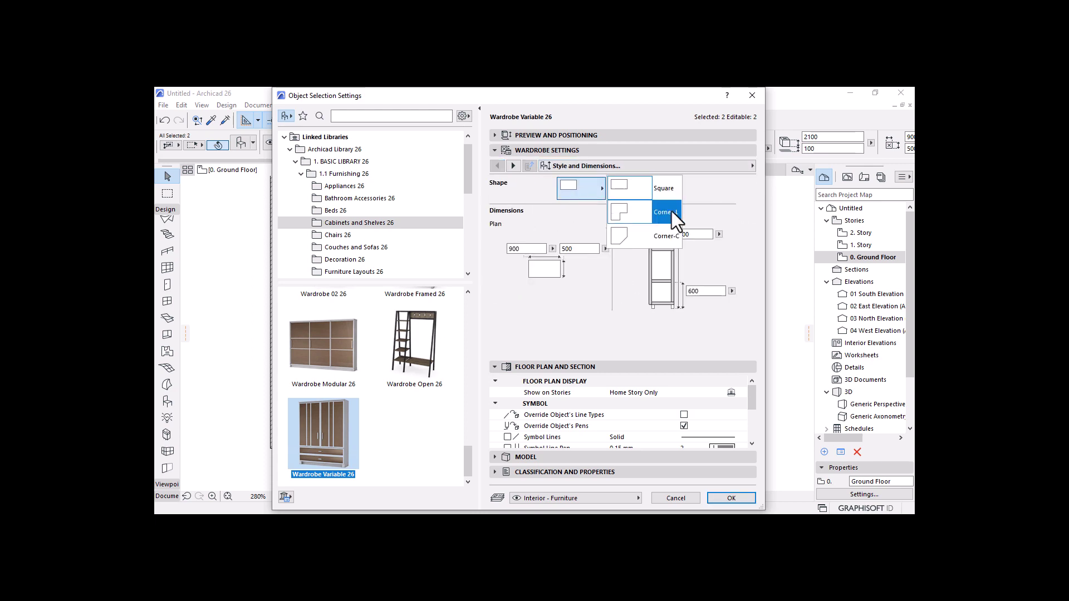
pyautogui.click(671, 214)
pyautogui.click(727, 500)
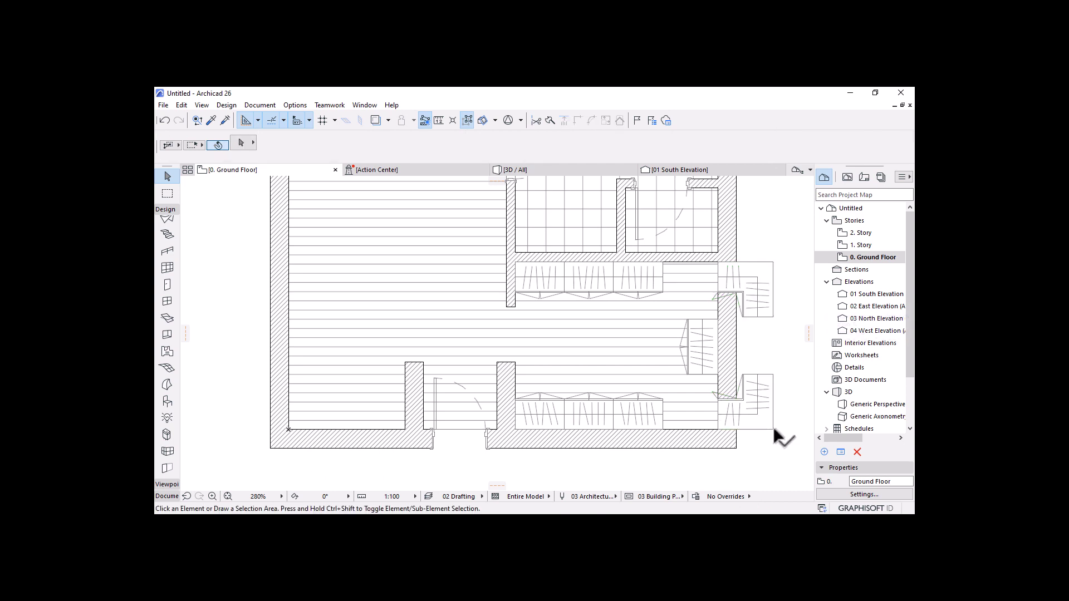
# Step: Move both corner wardrobes together into the closet room so their outer corners meet the room's east corners
pyautogui.click(772, 425)
pyautogui.keyDown('shift'); pyautogui.click(764, 303); pyautogui.keyUp('shift')
pyautogui.hotkey('ctrl', 'd')
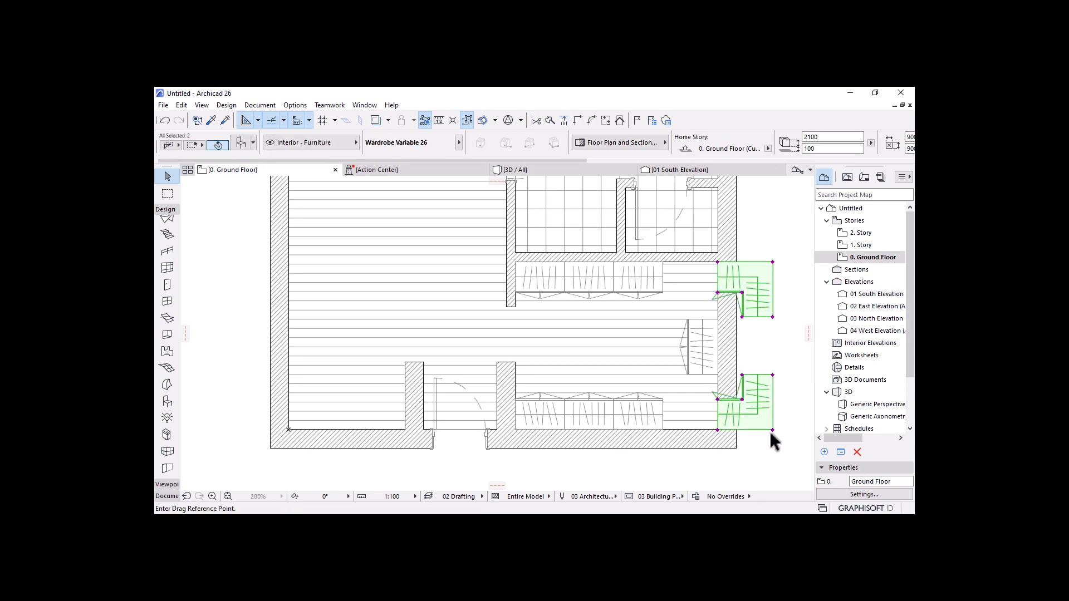
pyautogui.click(773, 430)
pyautogui.click(719, 430)
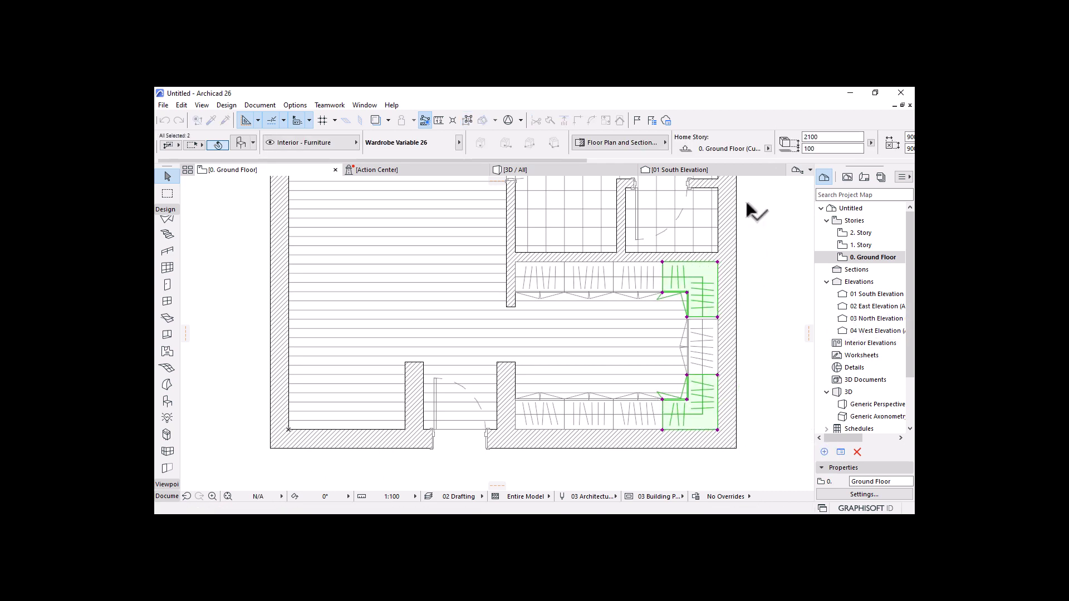
pyautogui.click(749, 206)
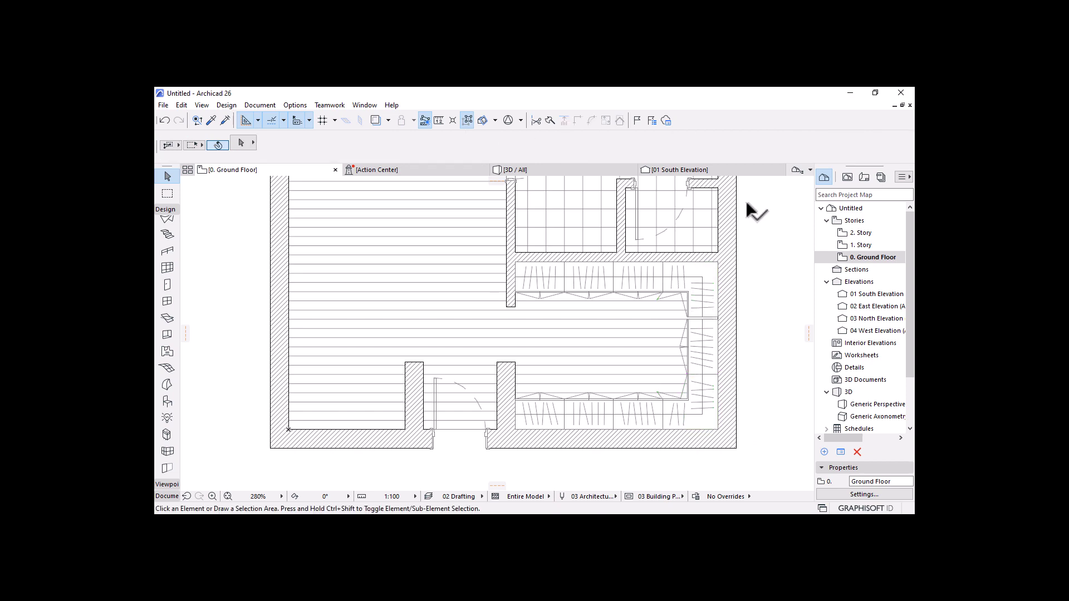
# Step: Stretch the middle wardrobe on the east wall to meet the upper corner wardrobe and close the gap
pyautogui.scroll(5, 749, 211)
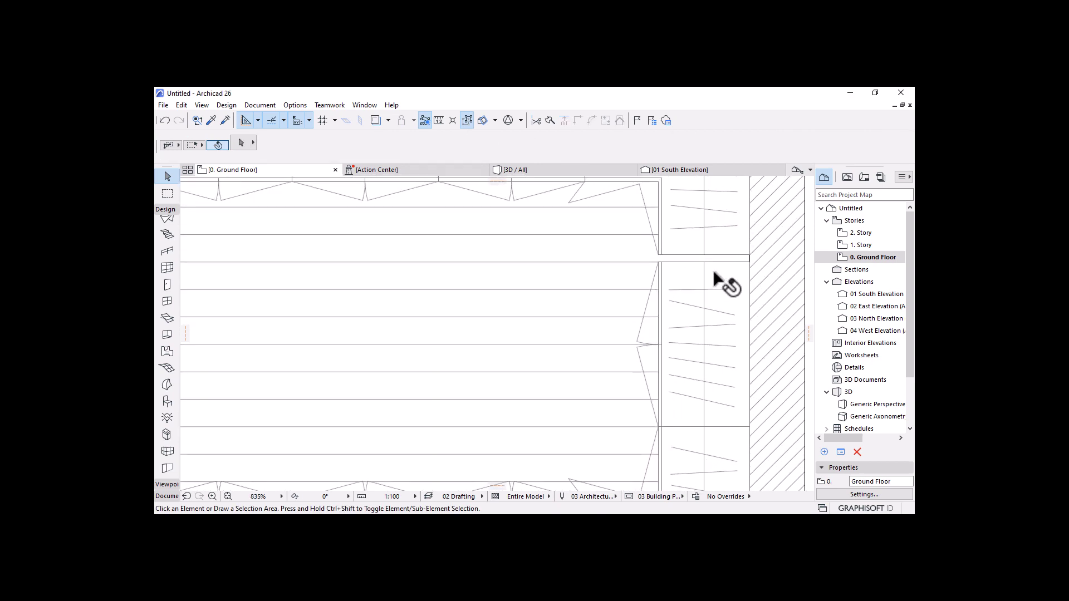
pyautogui.click(745, 274)
pyautogui.click(750, 263)
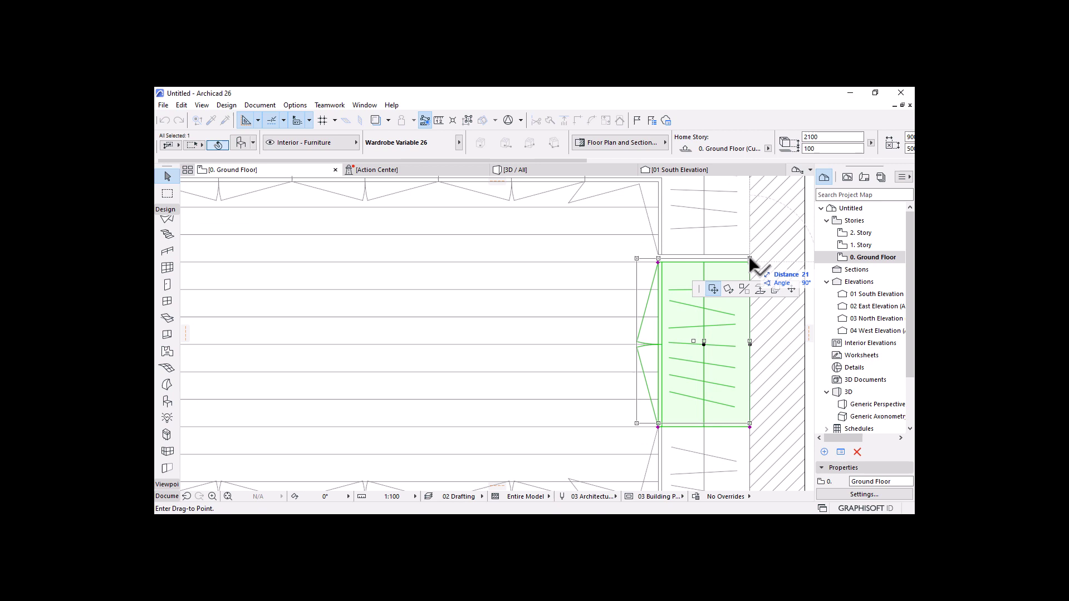
pyautogui.click(791, 289)
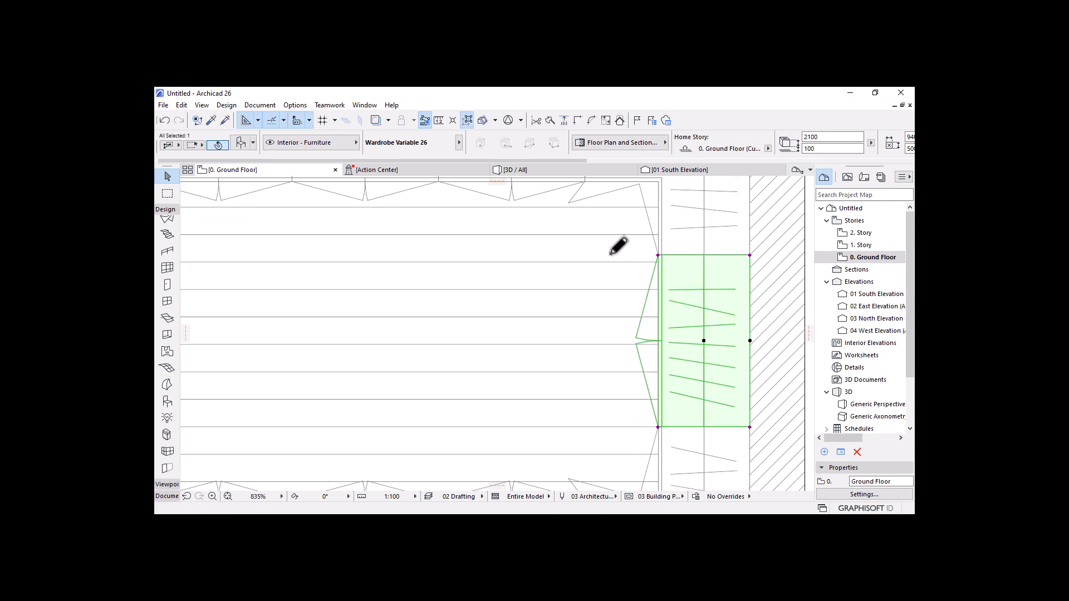
pyautogui.scroll(-5, 618, 250)
pyautogui.click(646, 392)
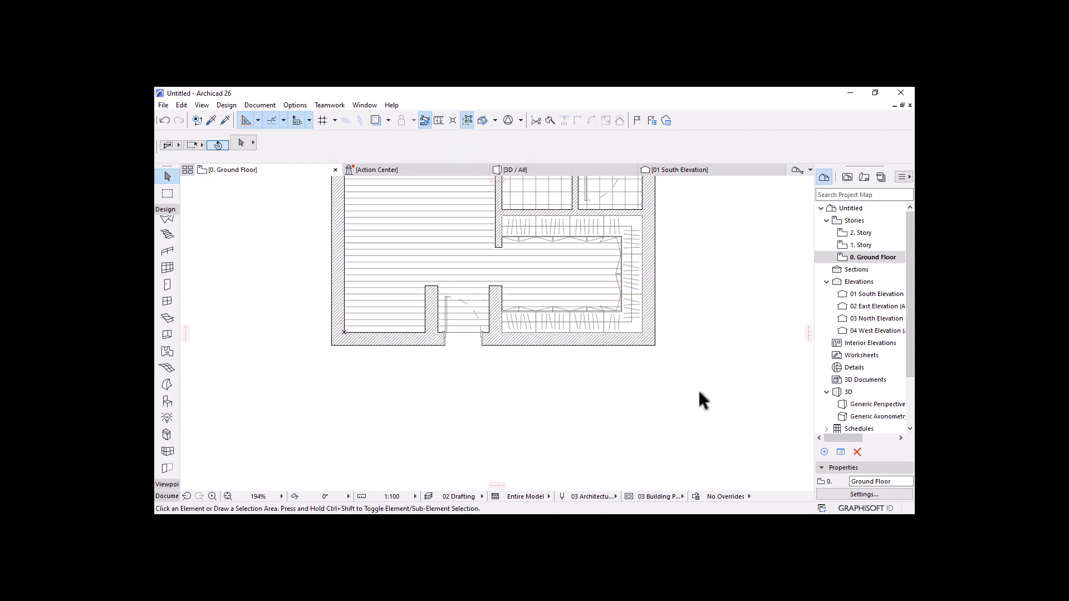
pyautogui.scroll(-2, 697, 389)
pyautogui.scroll(2, 596, 285)
pyautogui.scroll(2, 586, 347)
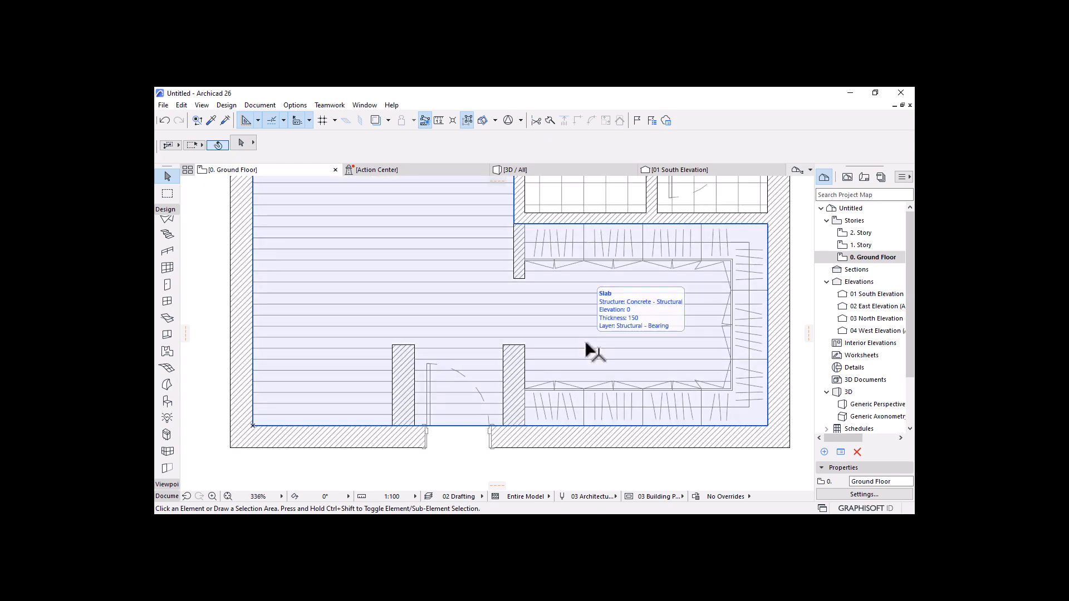
pyautogui.scroll(-2, 602, 338)
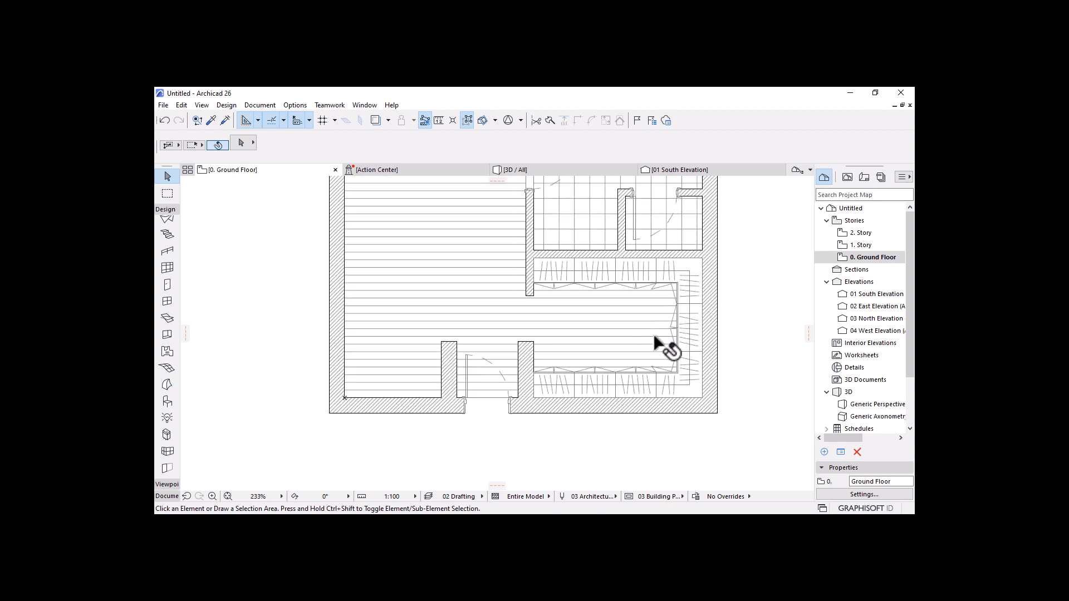
# Step: Draw a dashed rectangular polyline along the closet room's inner wall faces, from the upper east corner to the lower west corner
pyautogui.scroll(2, 666, 349)
pyautogui.click(166, 496)
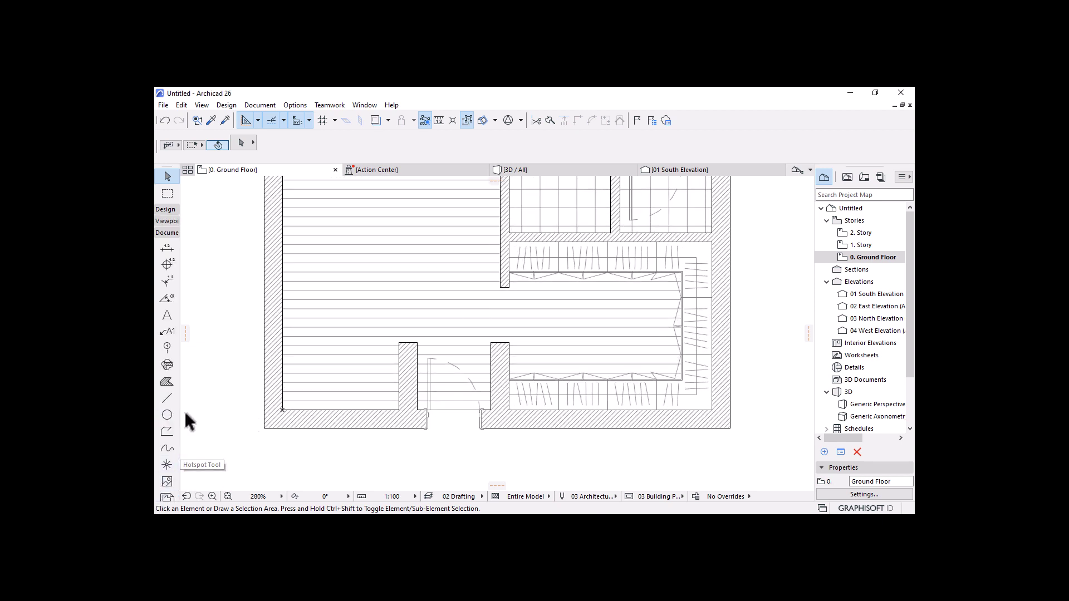
pyautogui.click(169, 437)
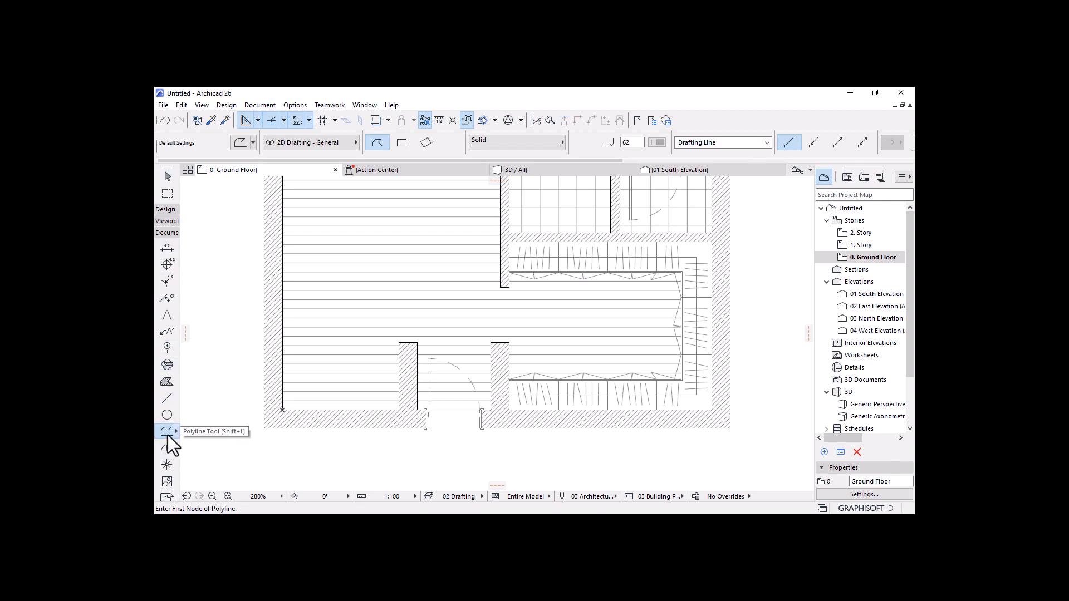
pyautogui.click(536, 147)
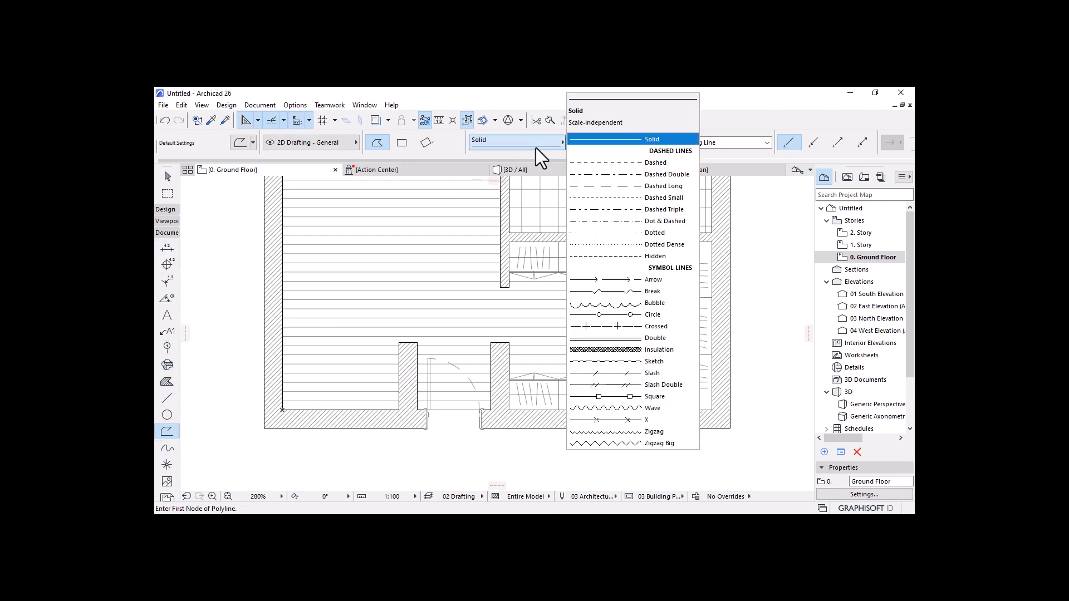
pyautogui.click(636, 162)
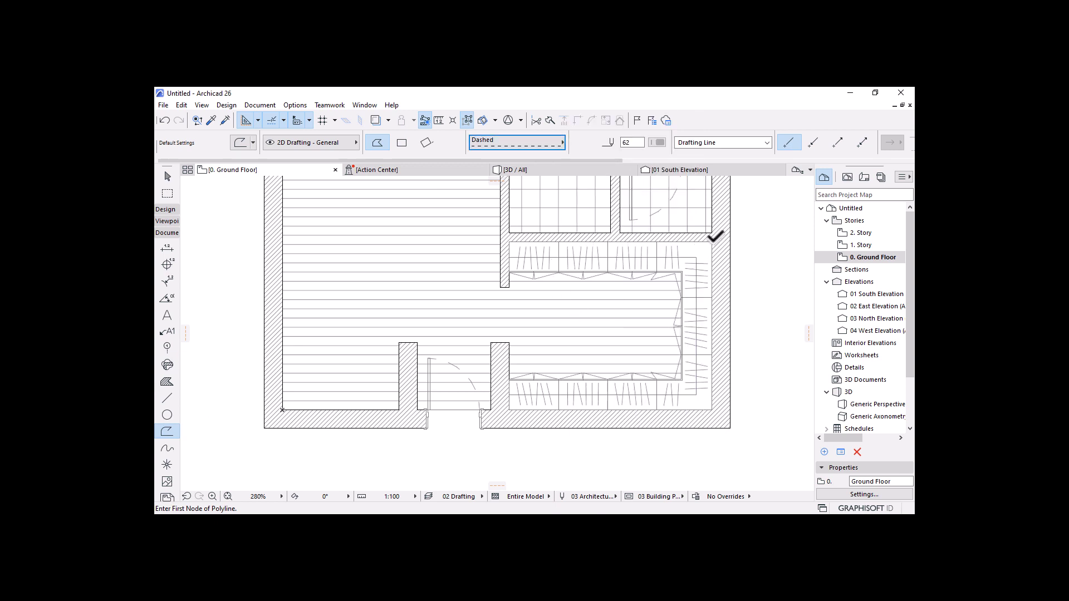
pyautogui.click(401, 142)
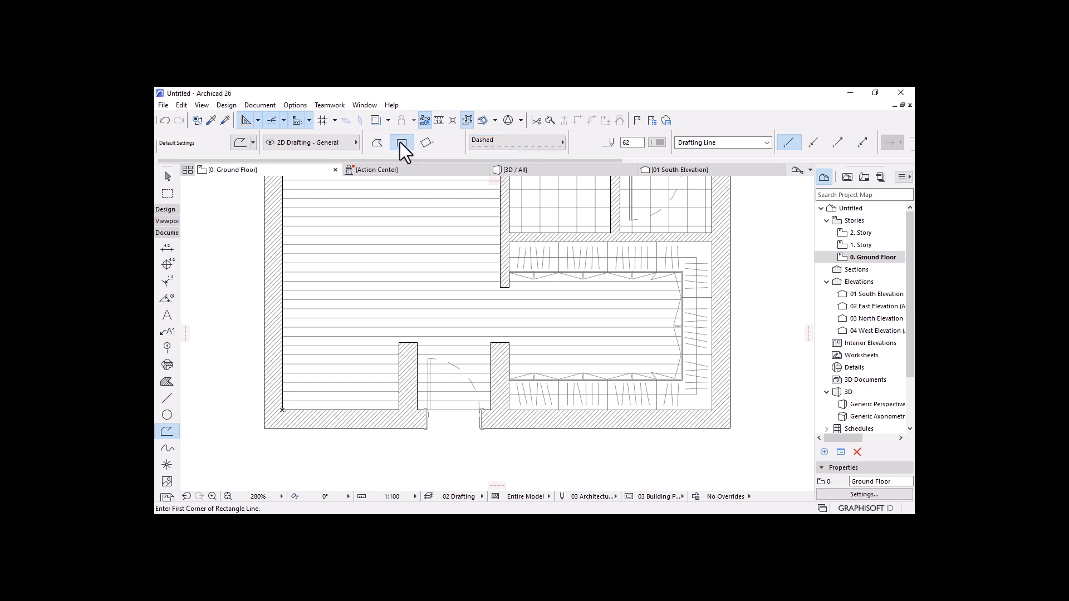
pyautogui.click(711, 242)
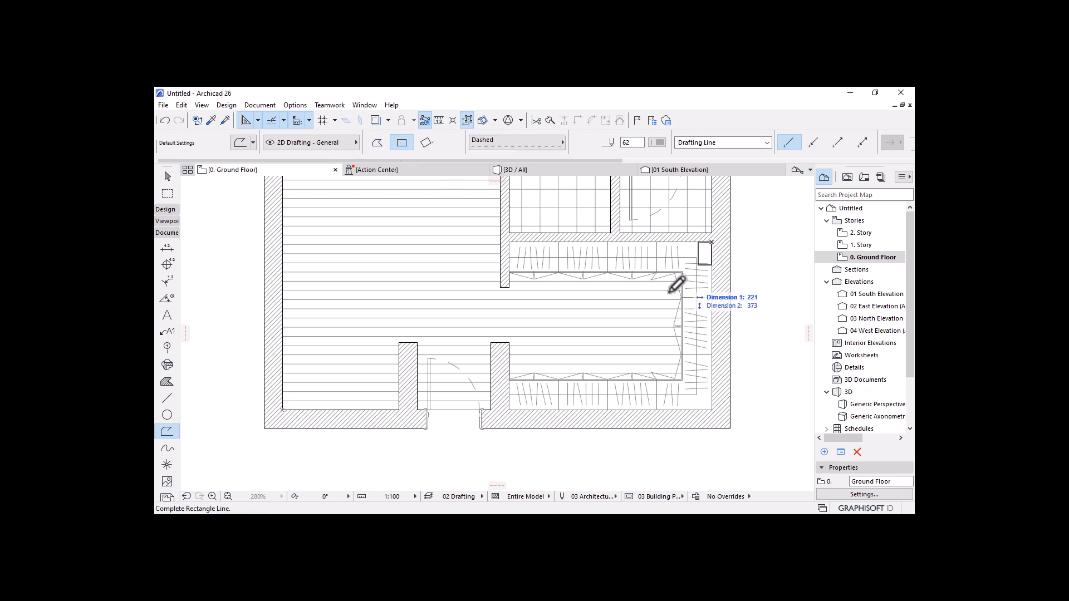
pyautogui.click(509, 410)
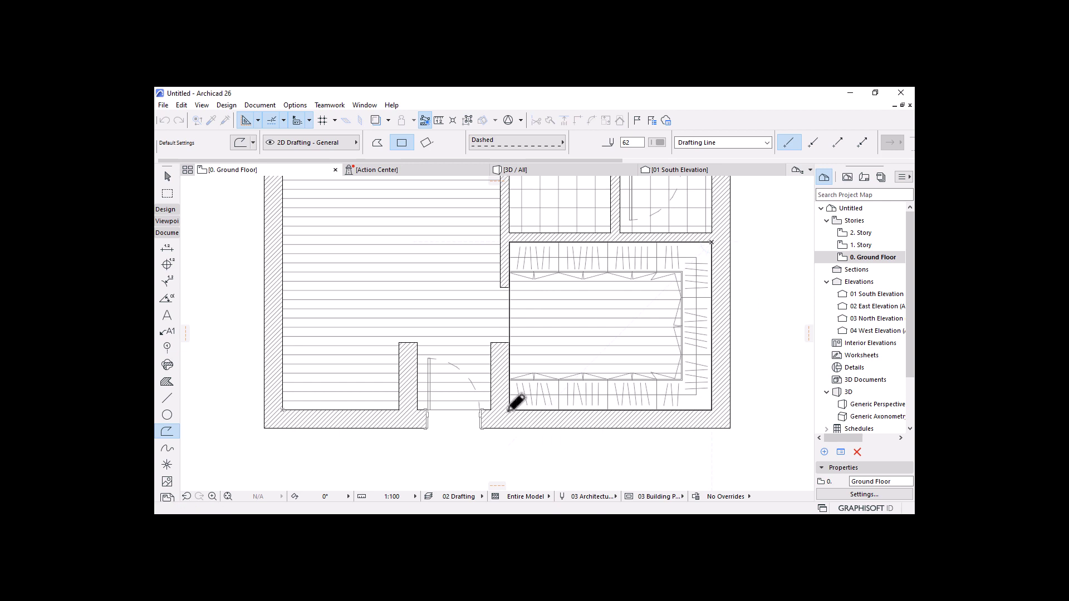
pyautogui.press('Escape')
# Step: Offset all edges of the dashed rectangle inward so it lies in the free floor area between the wardrobes
pyautogui.click(507, 303)
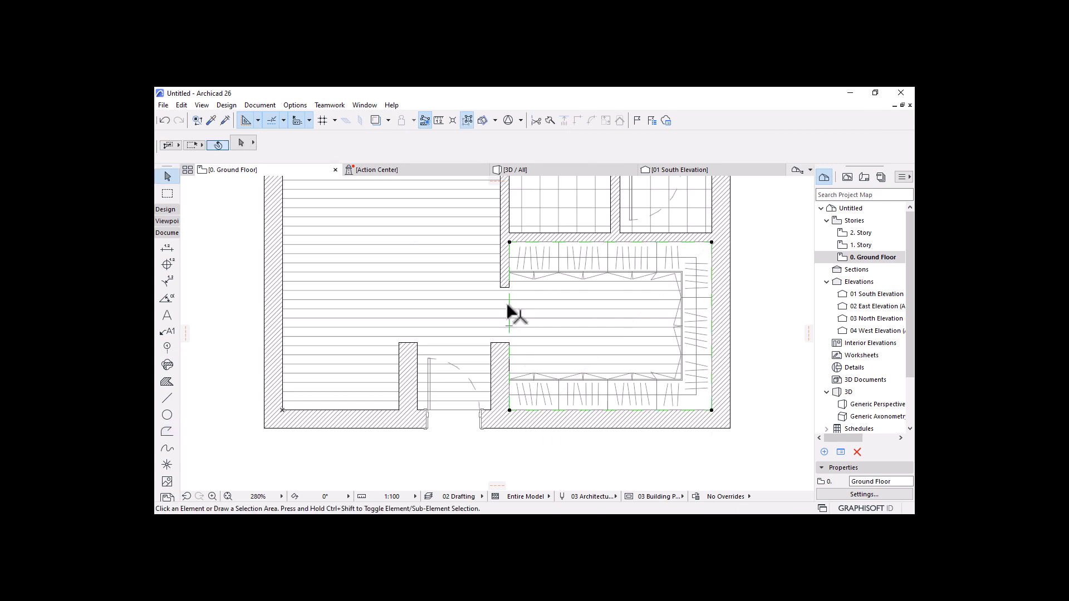
pyautogui.click(711, 242)
pyautogui.click(744, 289)
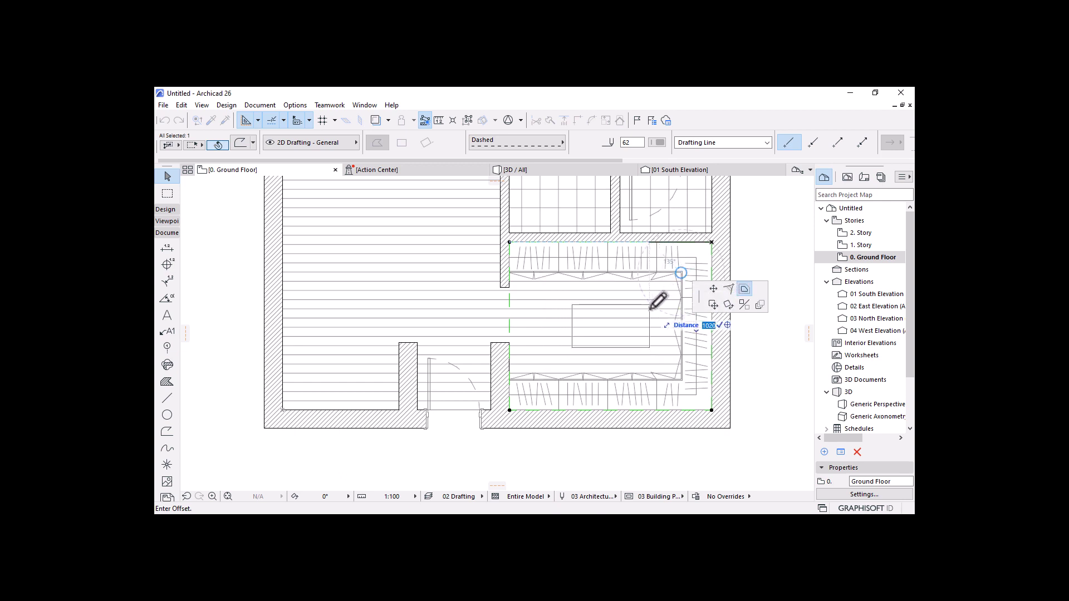
pyautogui.click(657, 300)
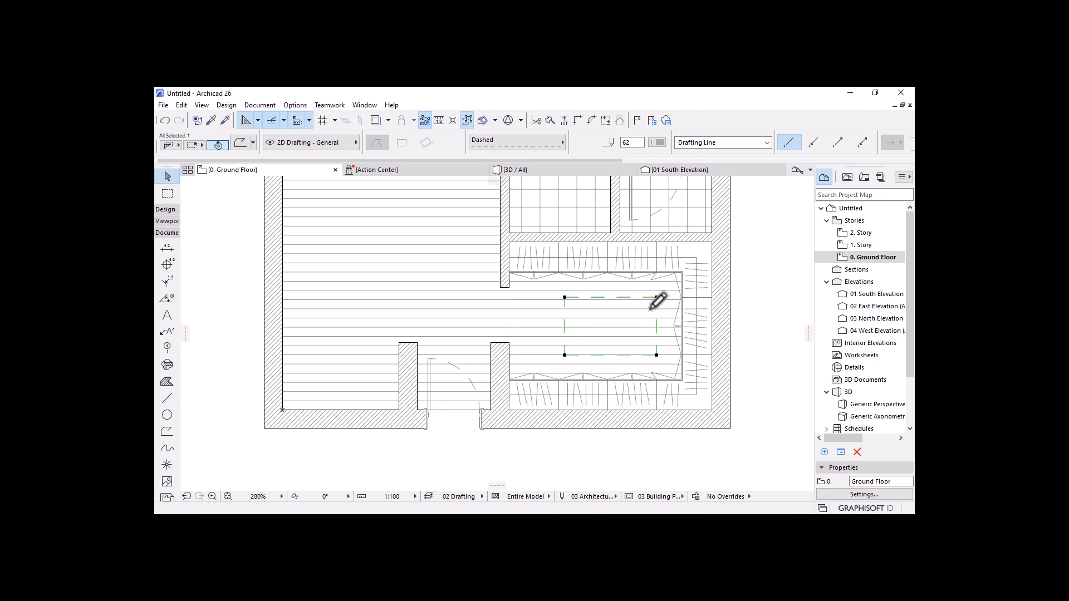
# Step: Offset the dashed rectangle's west edge outward by 300 towards the closet entrance
pyautogui.click(565, 333)
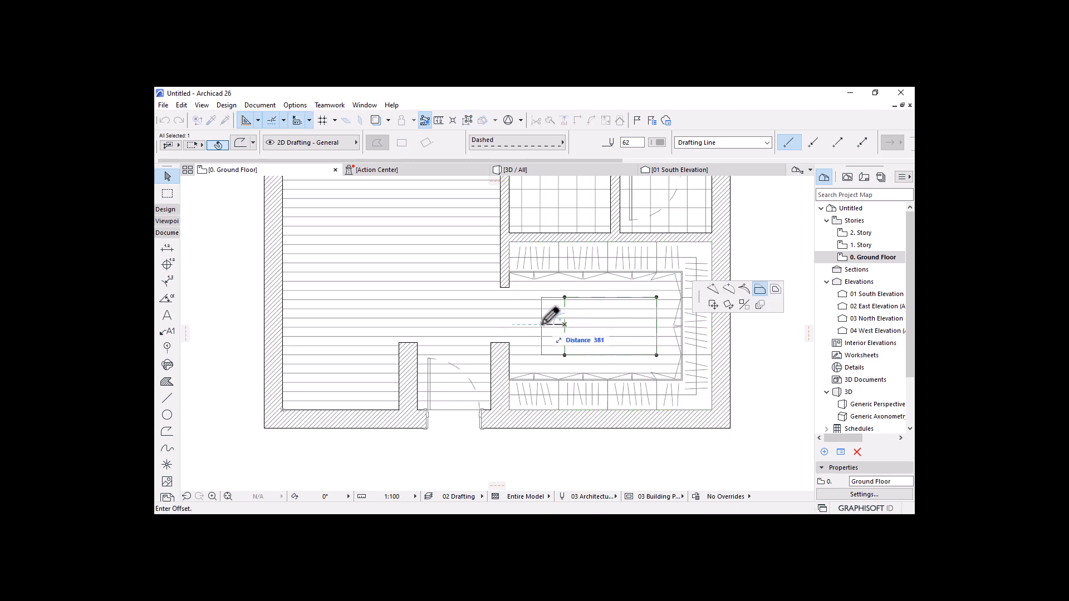
pyautogui.write('300')
pyautogui.press('Return')
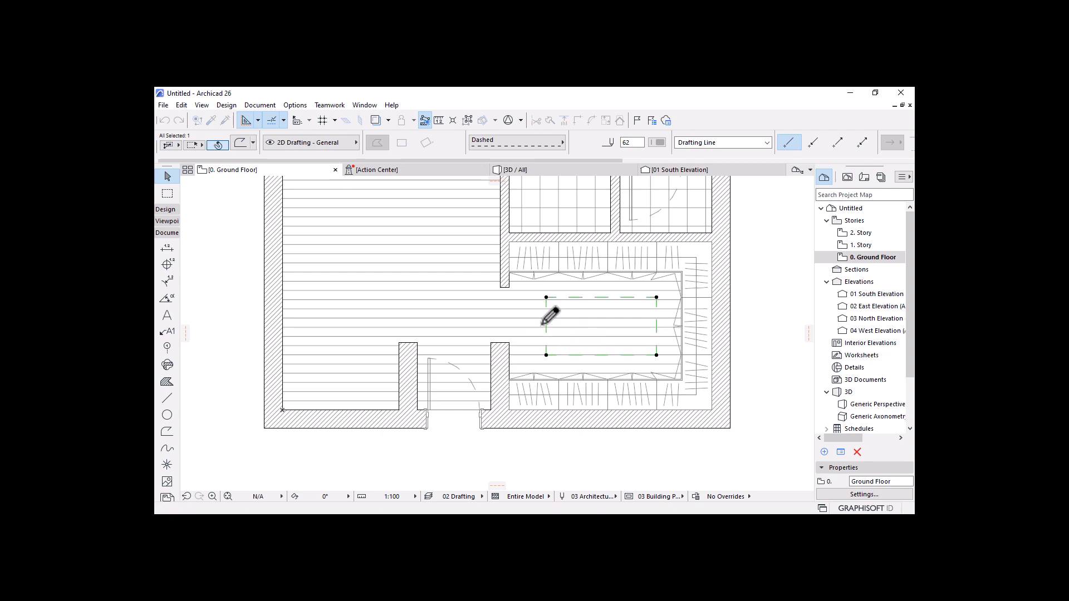
pyautogui.press('Escape')
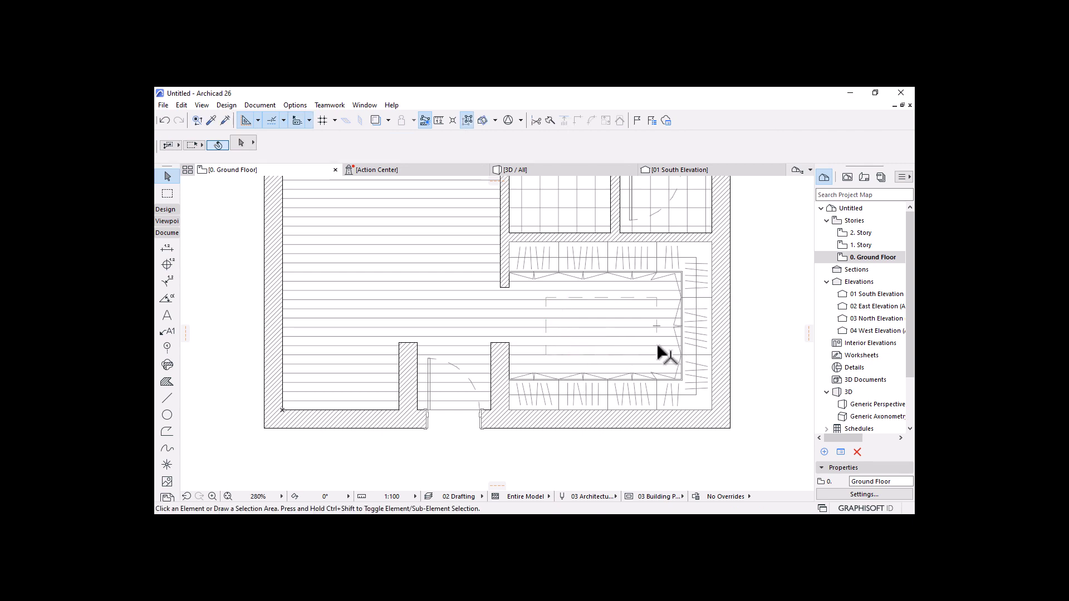
pyautogui.click(657, 343)
pyautogui.scroll(3, 660, 334)
pyautogui.press('Escape')
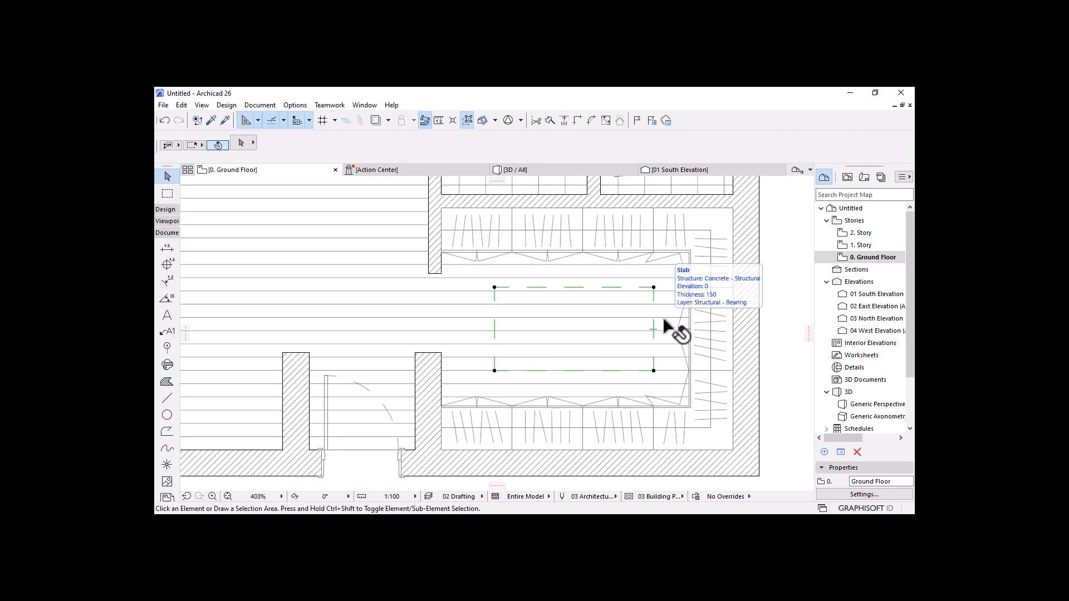
# Step: Choose Bed Layout 26 from the Furniture Layouts 26 library folder as the Object tool's default
pyautogui.scroll(-6, 666, 329)
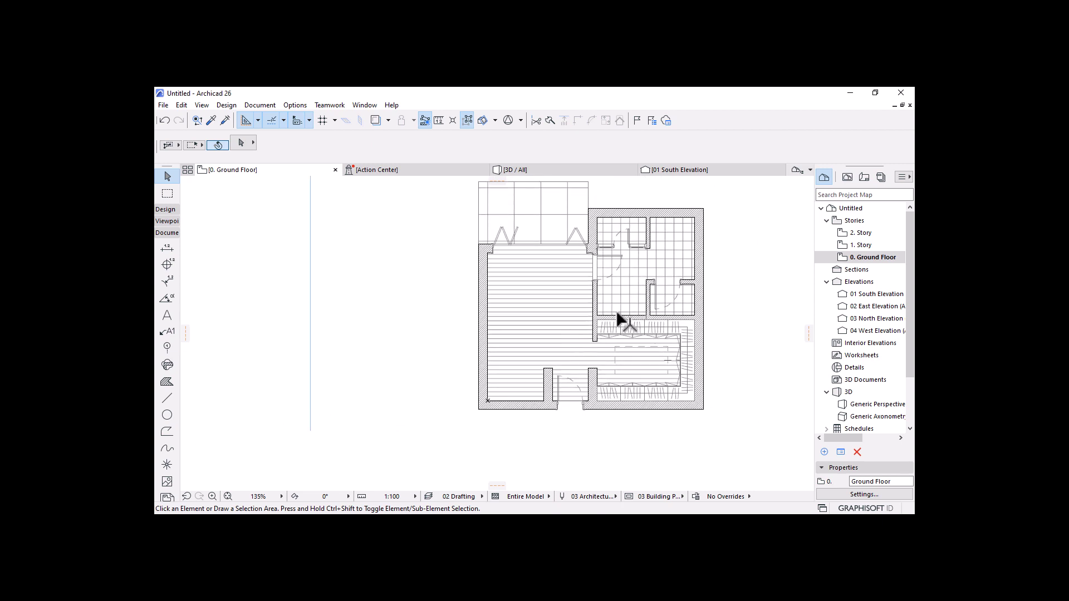
pyautogui.scroll(1, 624, 276)
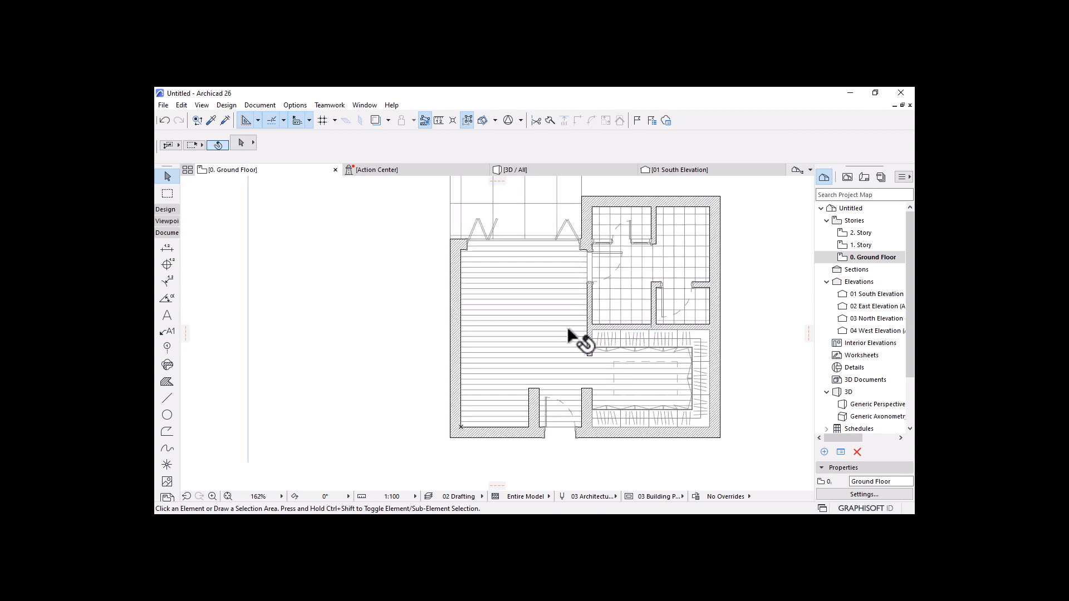
pyautogui.moveTo(544, 311); pyautogui.dragTo(557, 302, button='middle')
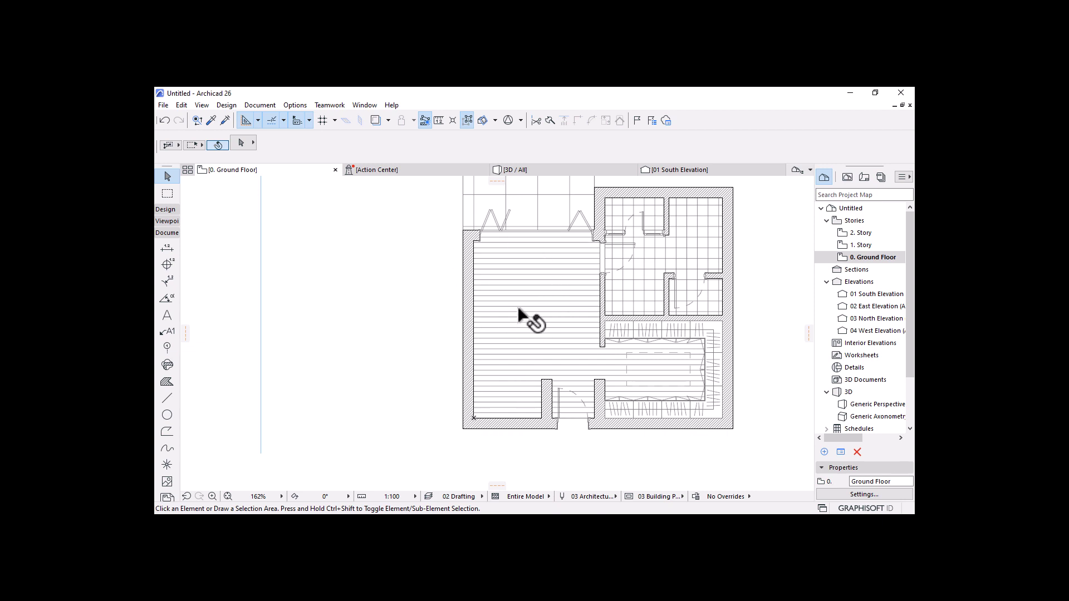
pyautogui.click(173, 213)
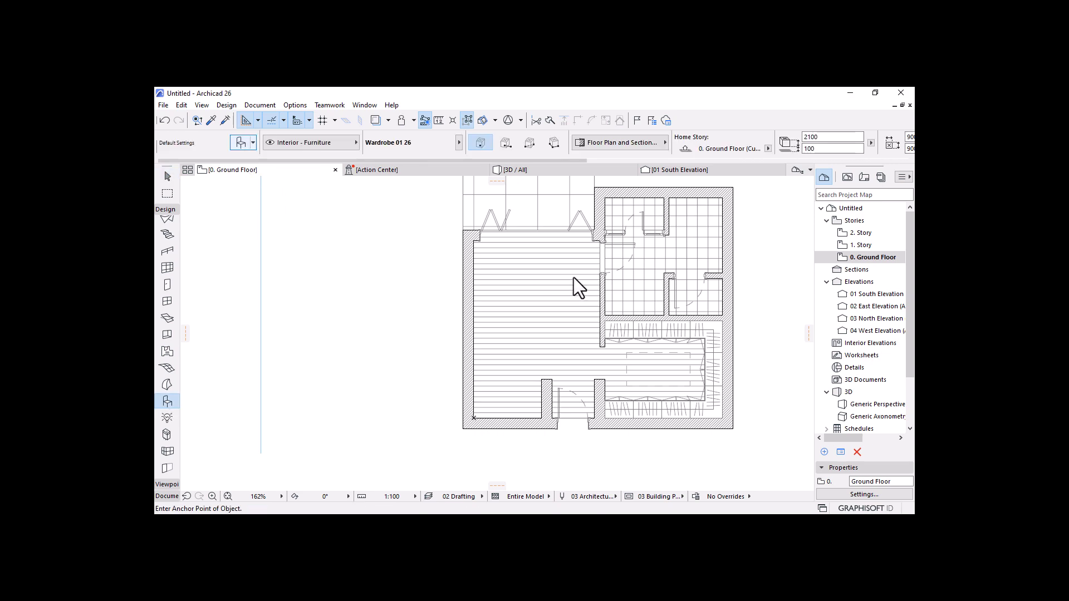
pyautogui.hotkey('ctrl', 't')
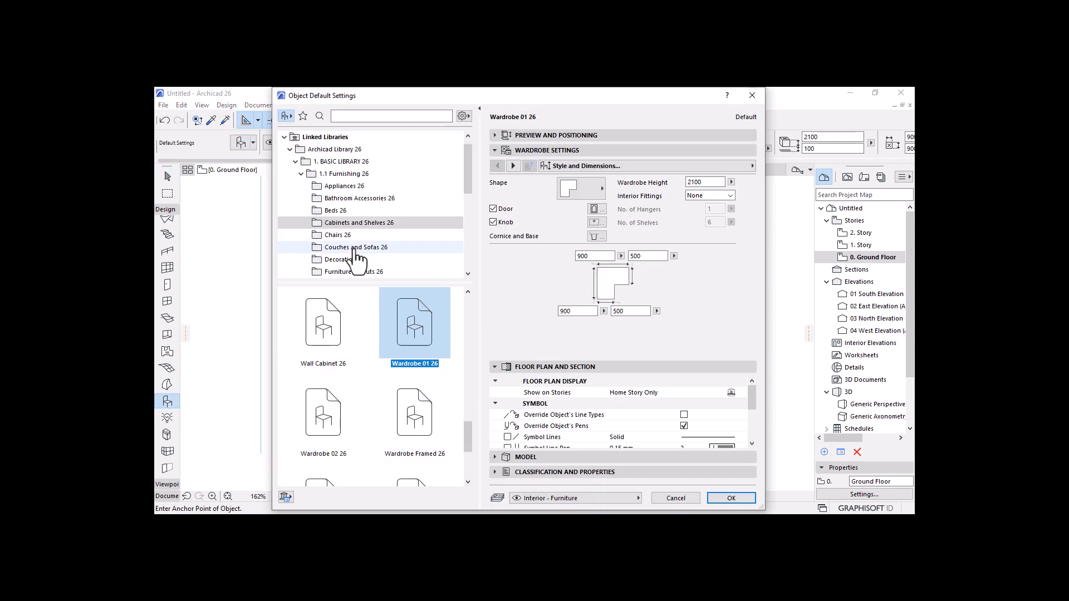
pyautogui.click(333, 212)
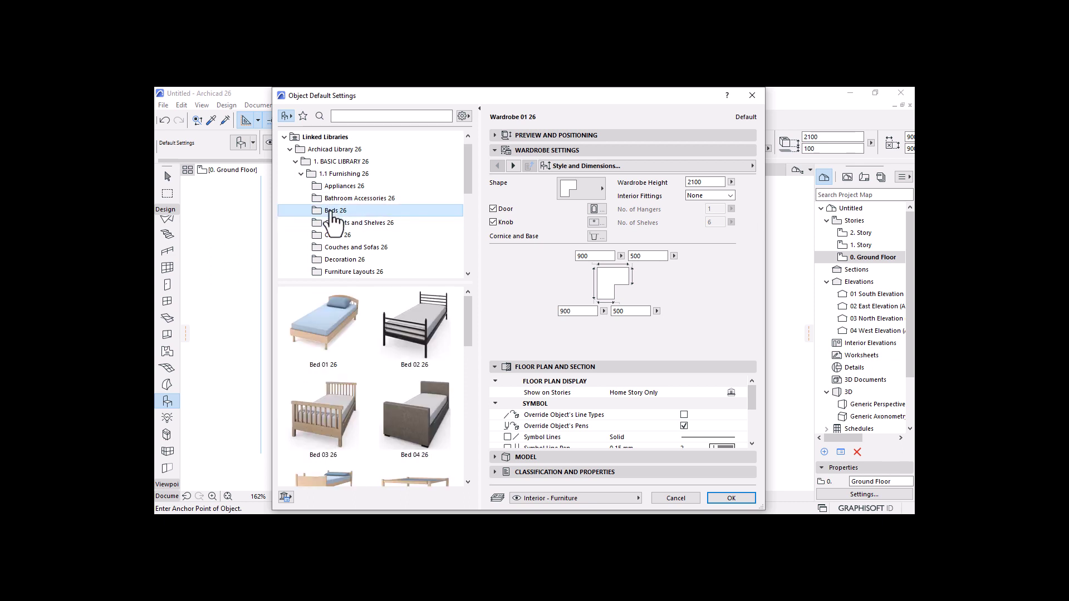
pyautogui.scroll(-1, 384, 239)
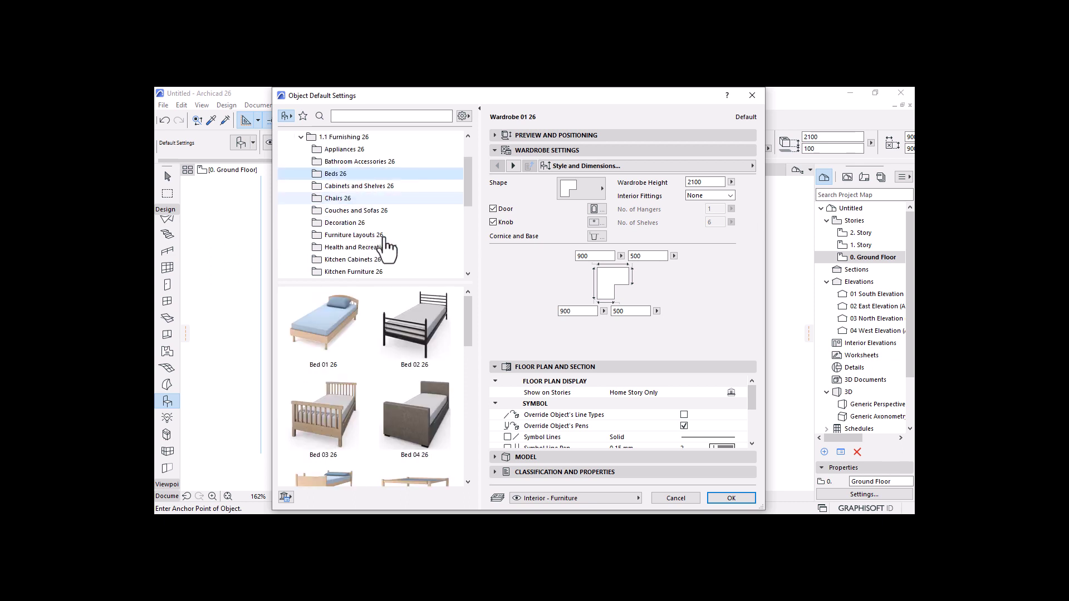
pyautogui.click(344, 235)
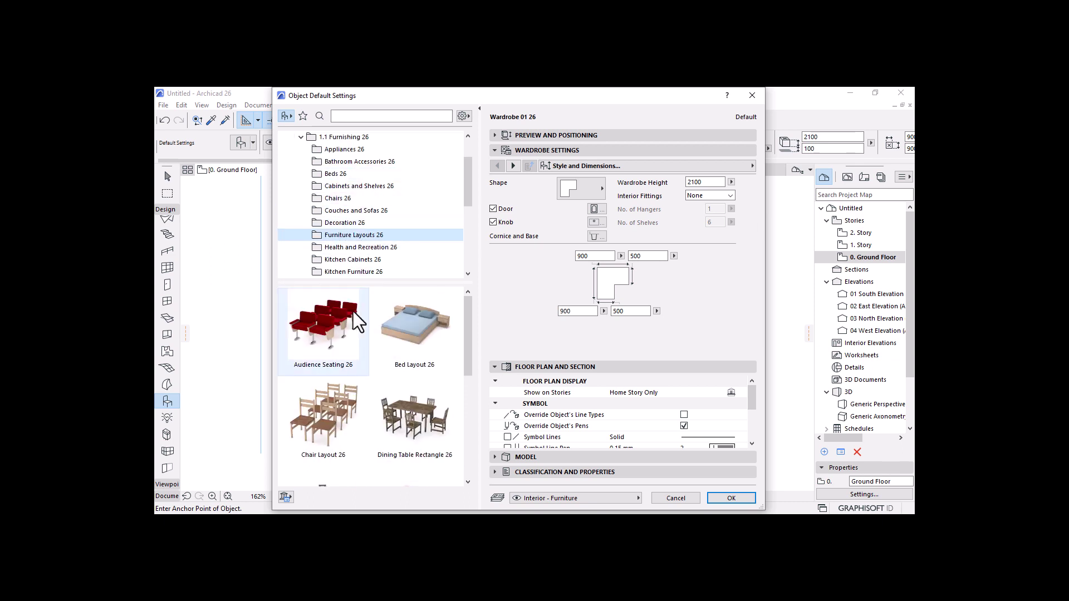
pyautogui.click(336, 174)
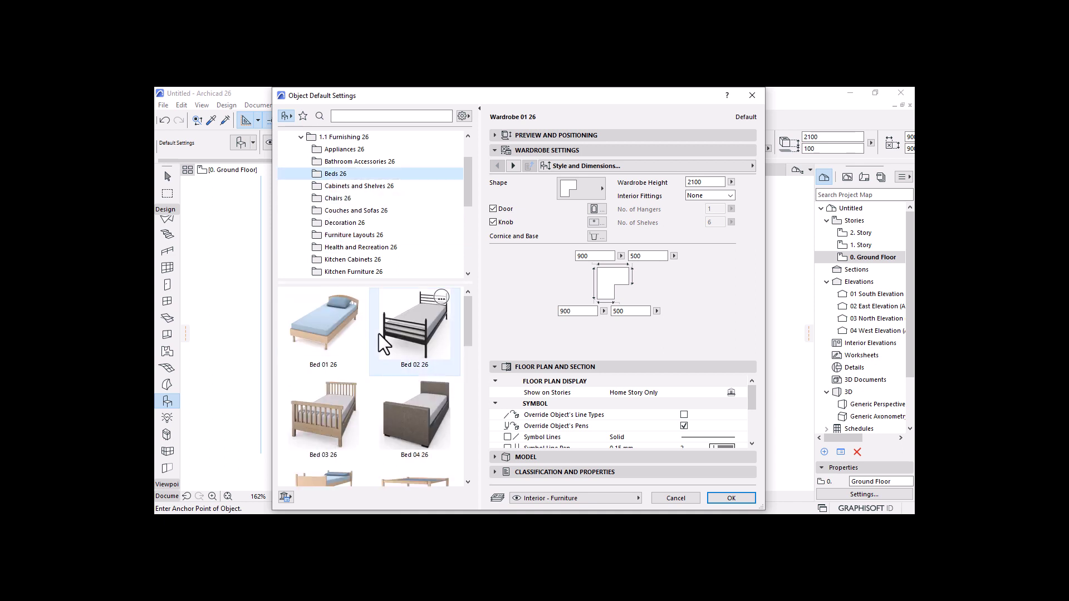
pyautogui.scroll(-6, 379, 334)
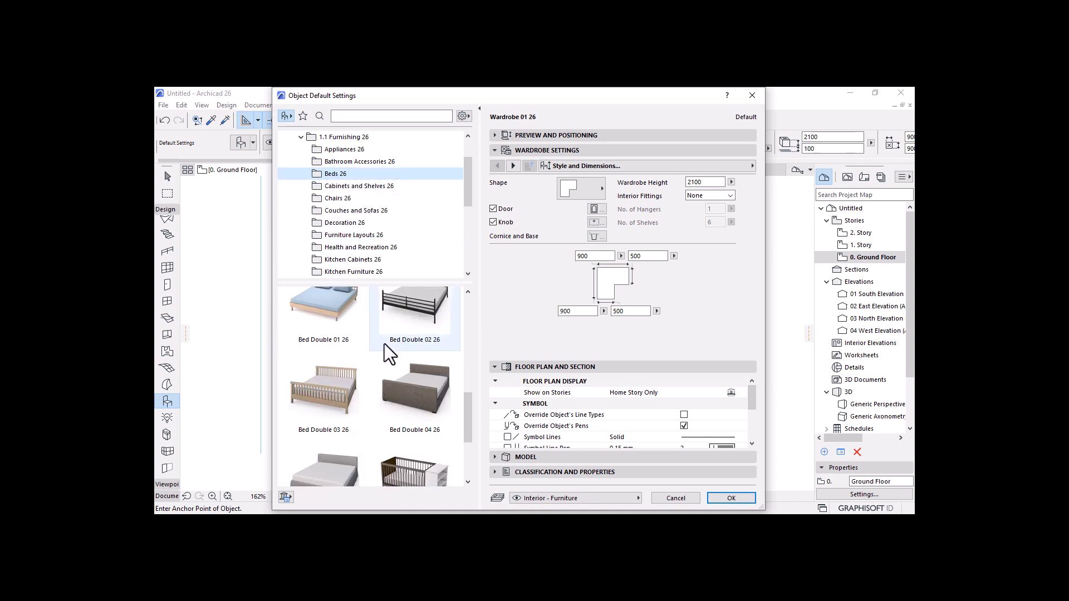
pyautogui.scroll(1, 389, 353)
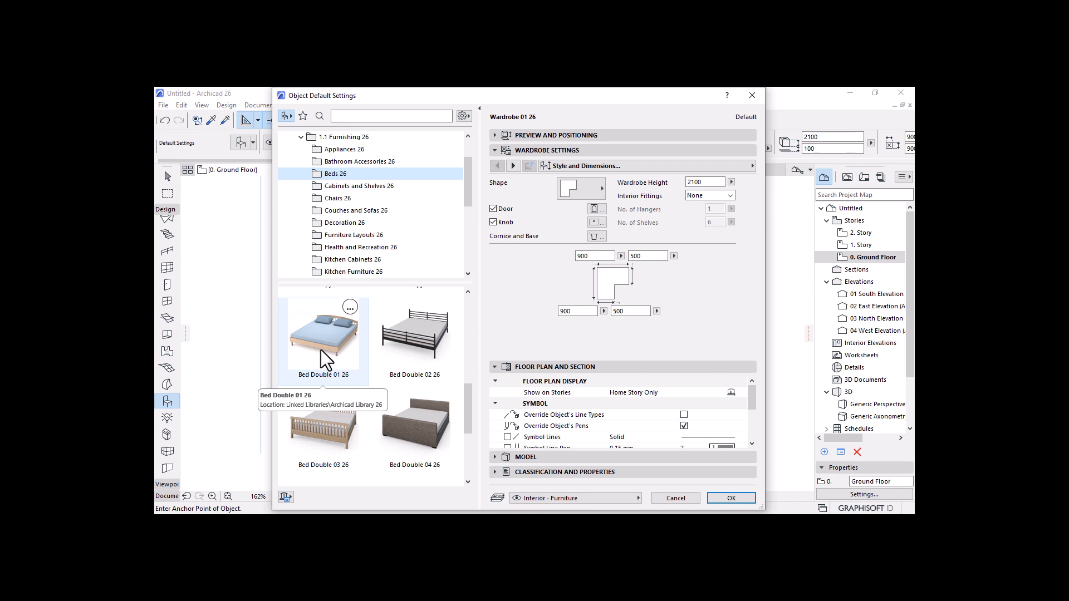
pyautogui.click(339, 236)
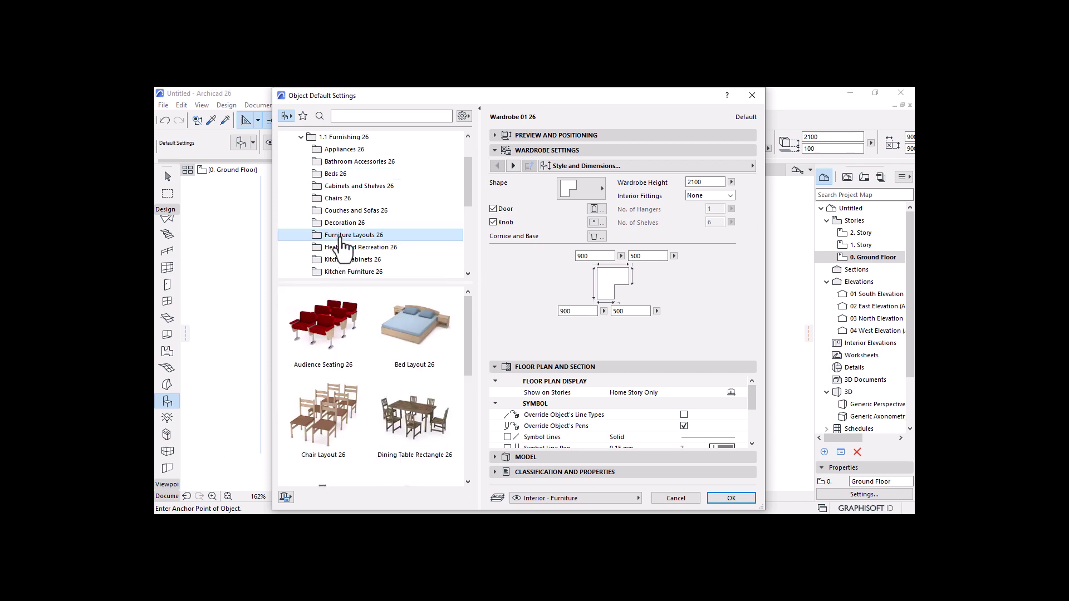
pyautogui.click(419, 338)
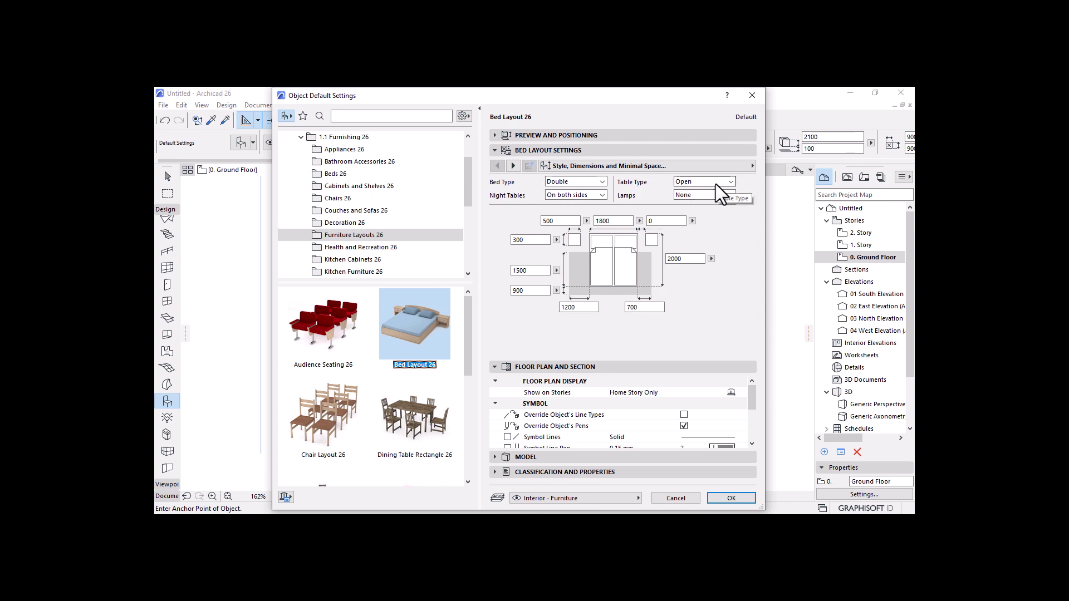
# Step: Set the bed layout's lamps to Two Lamps
pyautogui.click(513, 167)
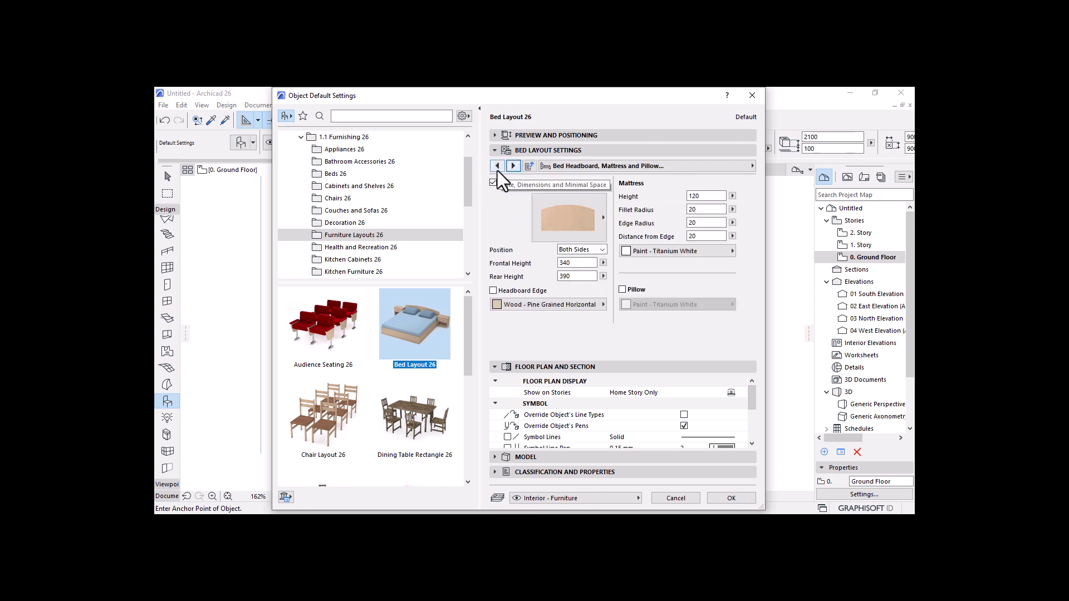
pyautogui.click(497, 168)
pyautogui.click(724, 195)
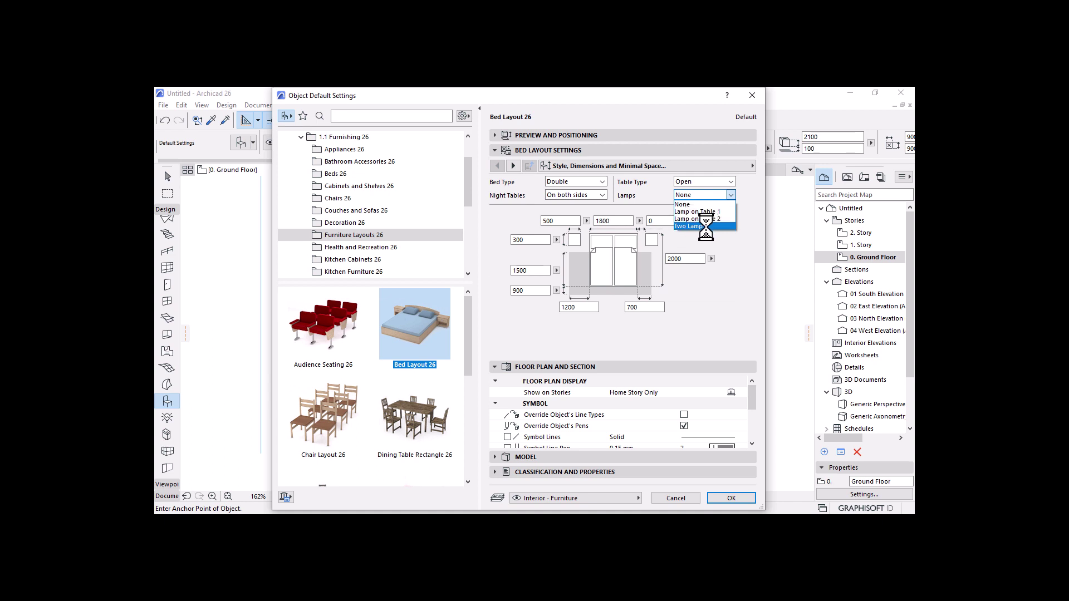
pyautogui.click(704, 226)
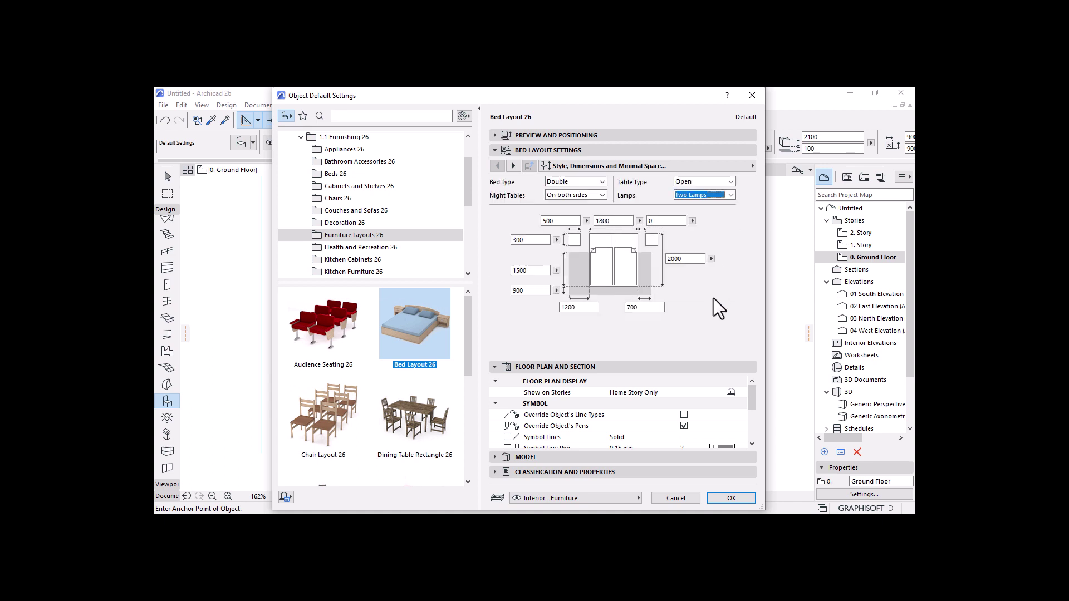
# Step: Set the bed's 2D representation to Symbolic detail, the plain two-pillow symbol without blanket, and contour pen 2, and accept the settings
pyautogui.click(514, 167)
pyautogui.click(514, 166)
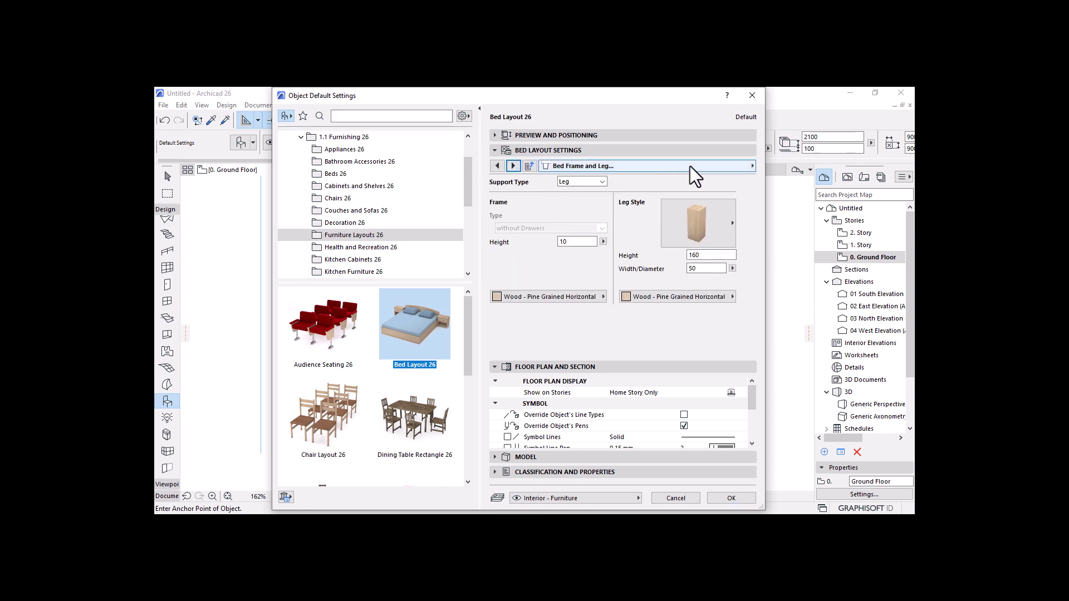
pyautogui.click(724, 166)
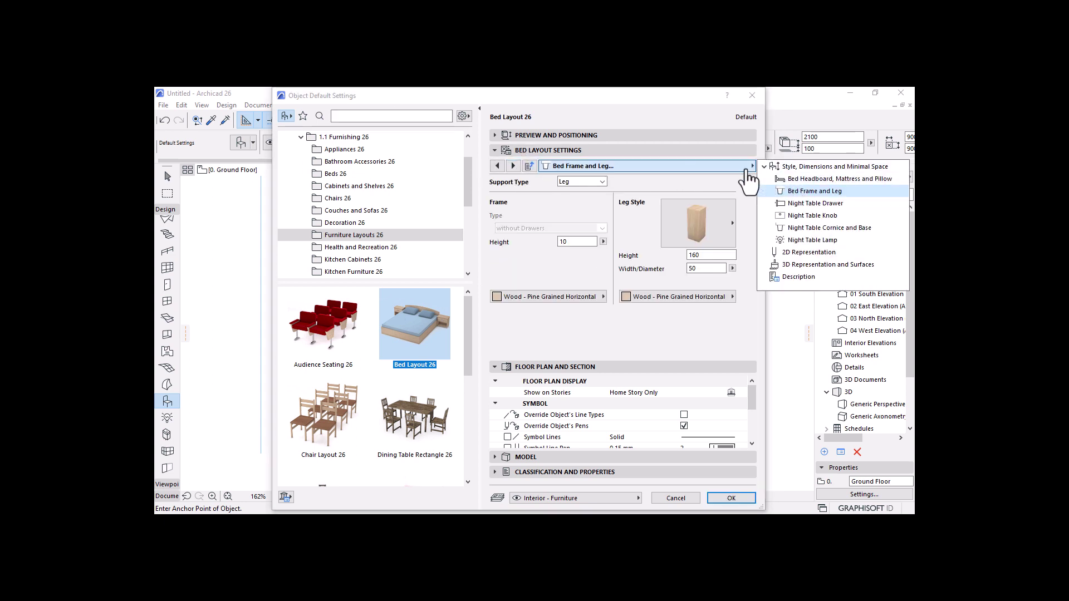
pyautogui.click(803, 253)
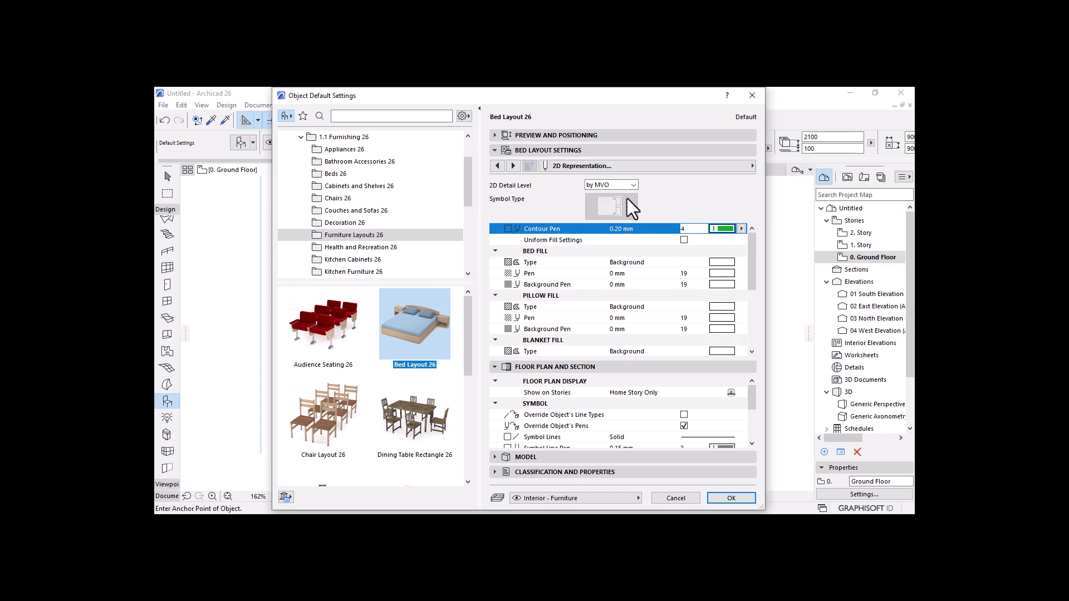
pyautogui.click(590, 202)
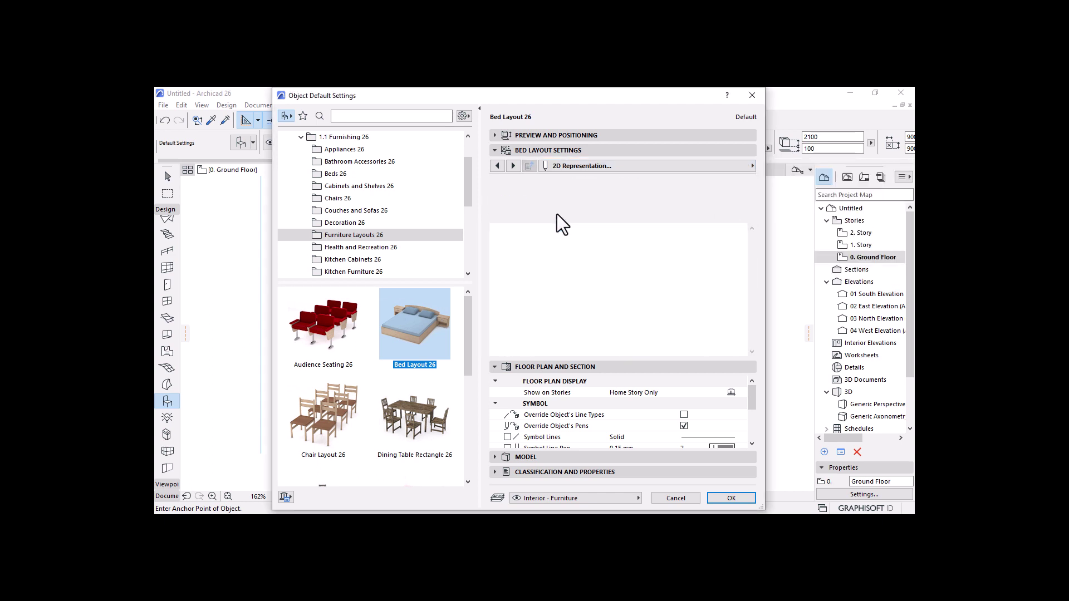
pyautogui.click(604, 211)
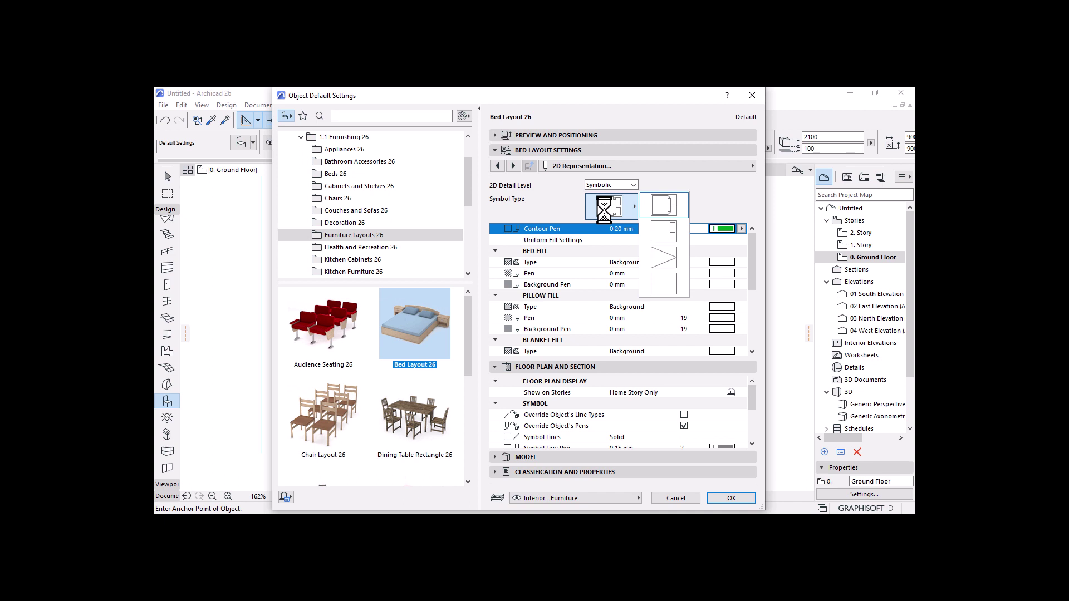
pyautogui.click(664, 231)
pyautogui.click(734, 229)
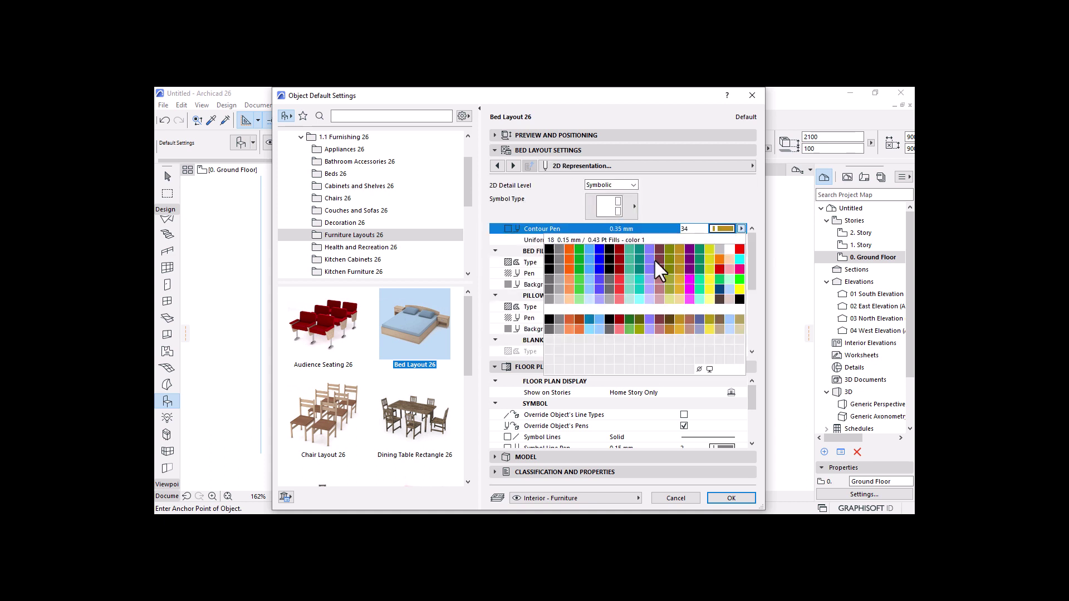
pyautogui.click(559, 248)
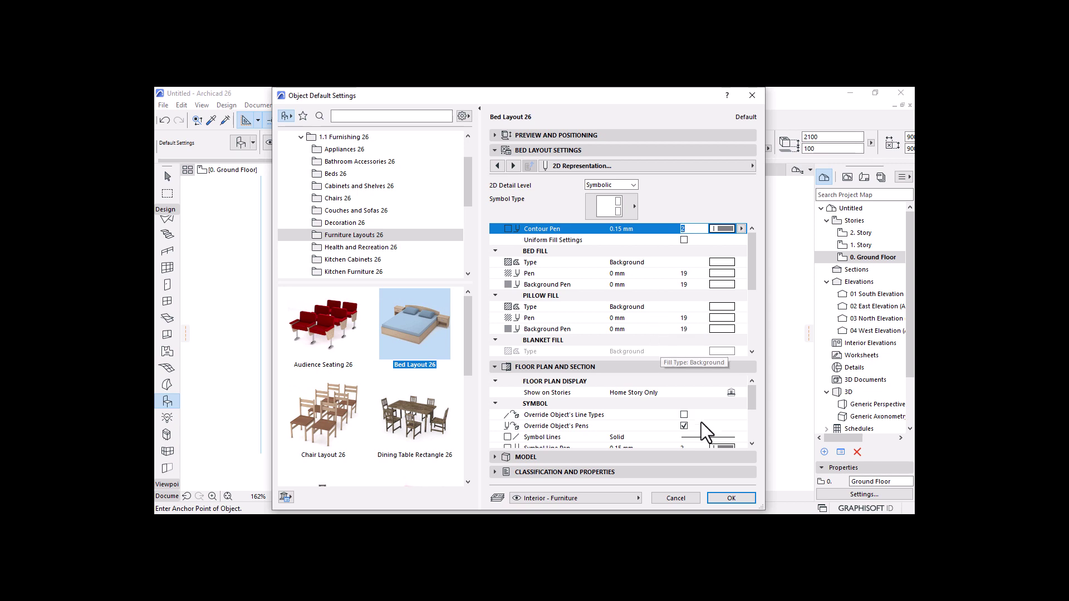
pyautogui.click(731, 498)
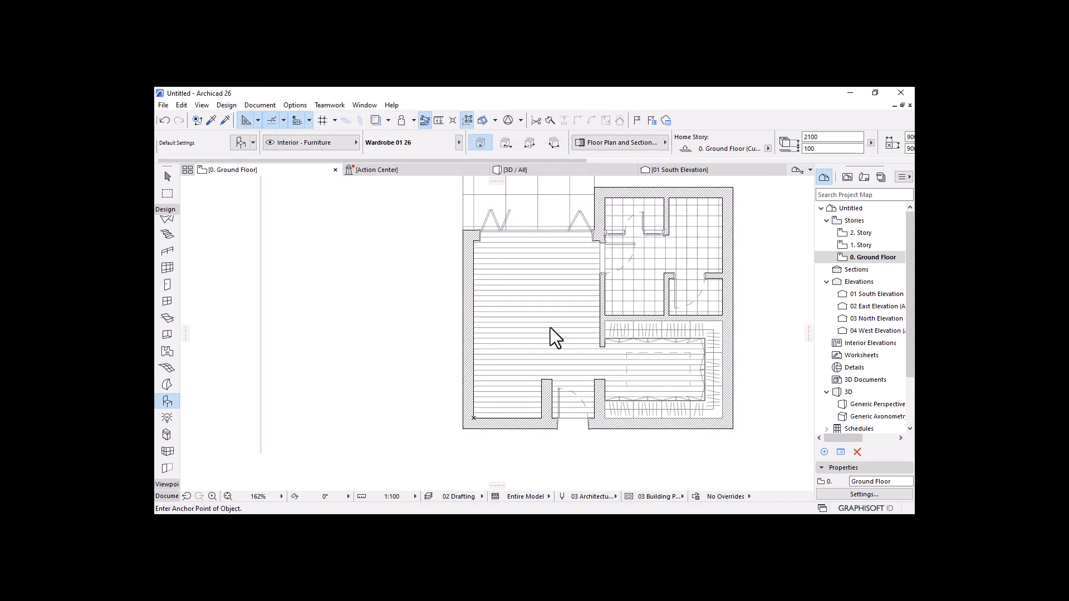
# Step: Place the bed layout in the large west room and rotate it a quarter turn so its headboard faces the west wall
pyautogui.click(504, 307)
pyautogui.press('Escape')
pyautogui.click(540, 282)
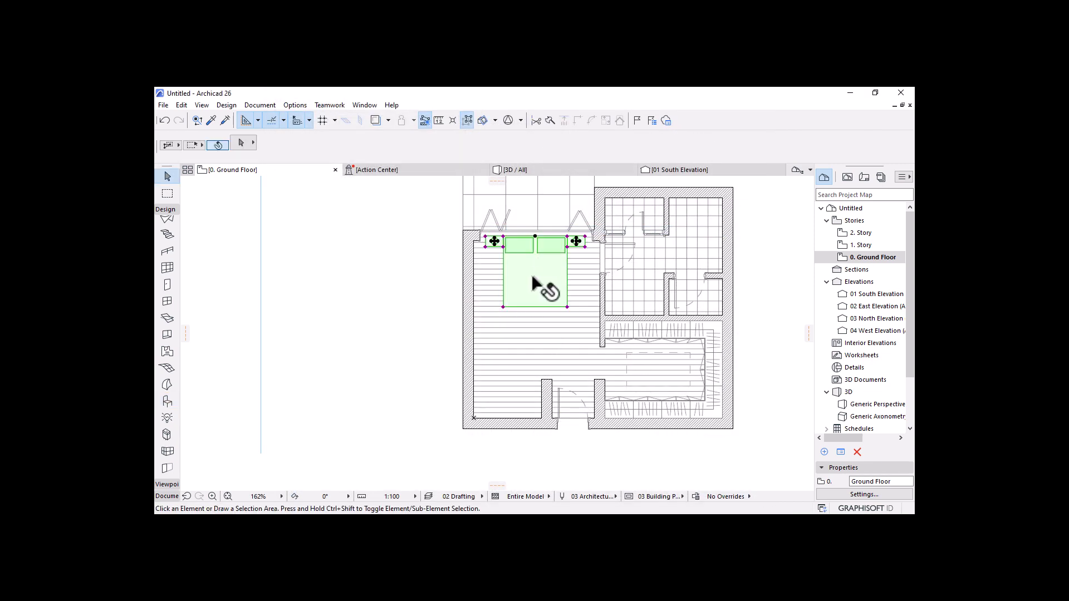
pyautogui.click(535, 238)
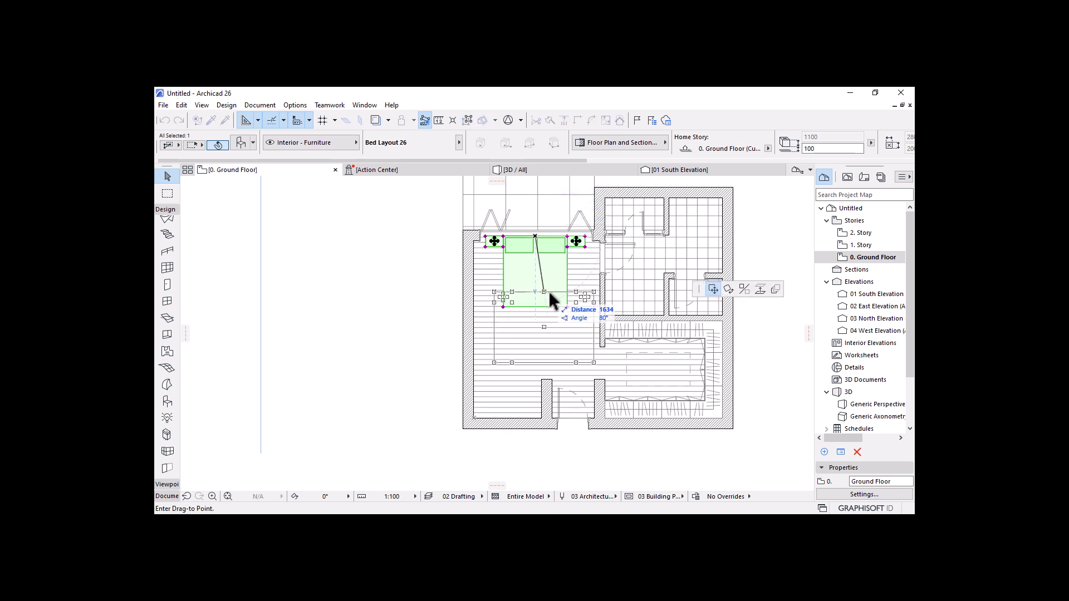
pyautogui.click(536, 270)
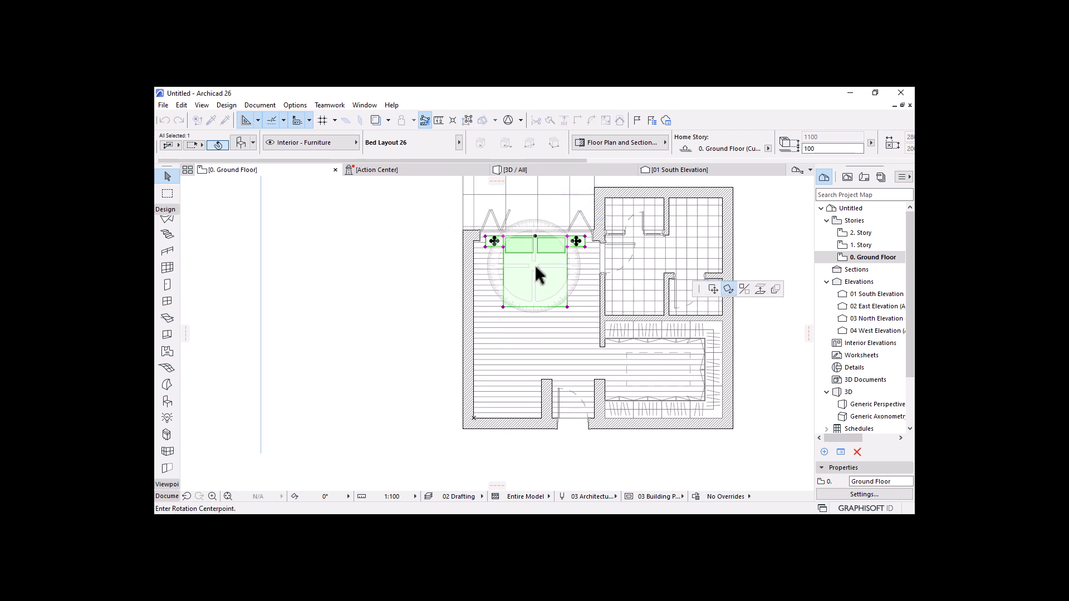
pyautogui.click(535, 344)
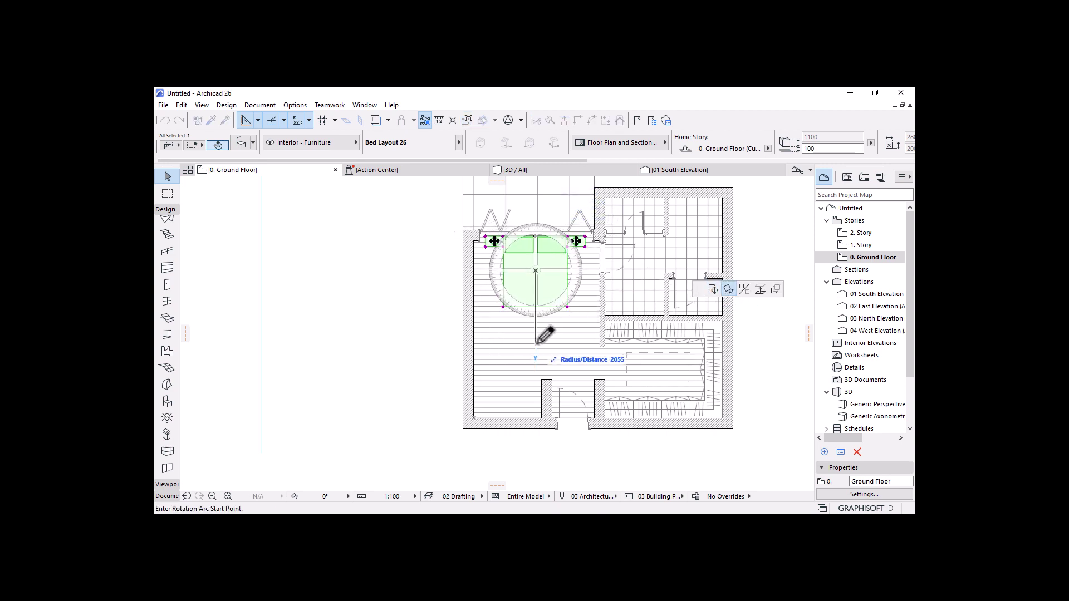
pyautogui.click(801, 270)
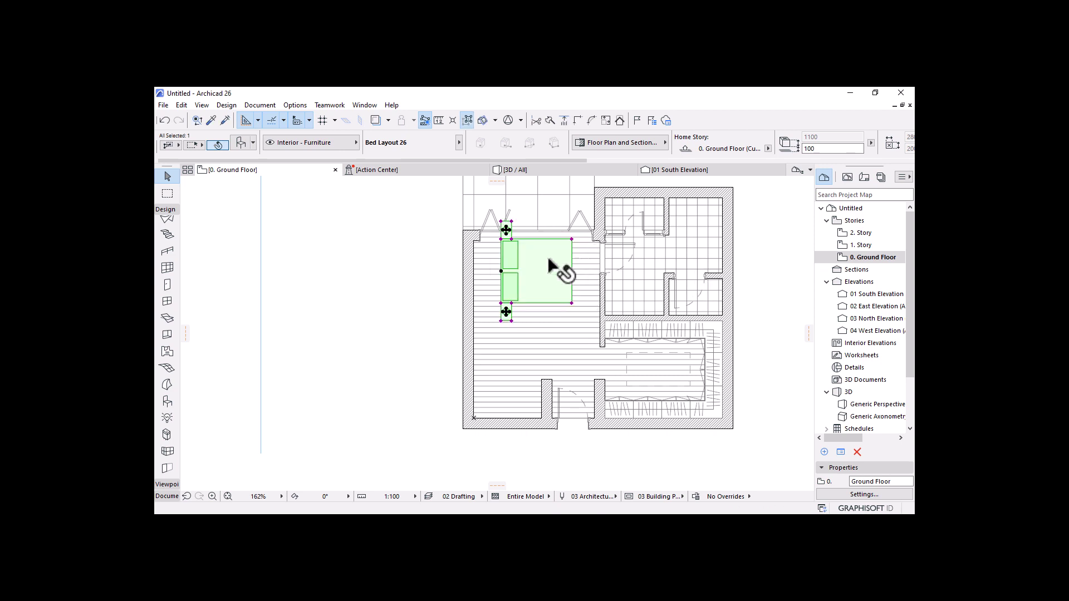
# Step: Move the bed so its headboard sits against the inner face of the west wall, near the middle of the room
pyautogui.click(503, 279)
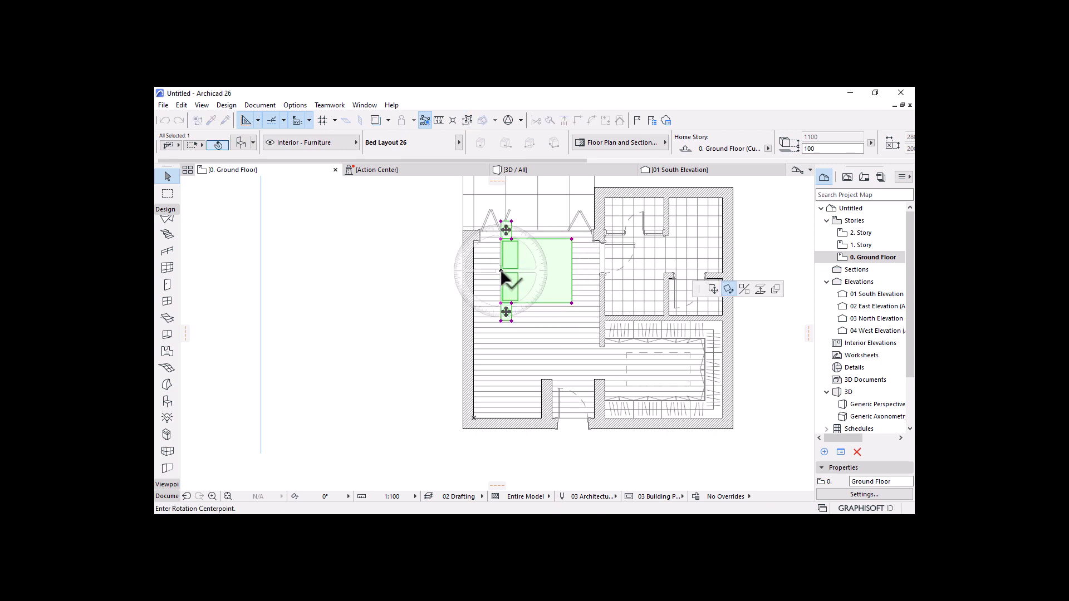
pyautogui.click(713, 289)
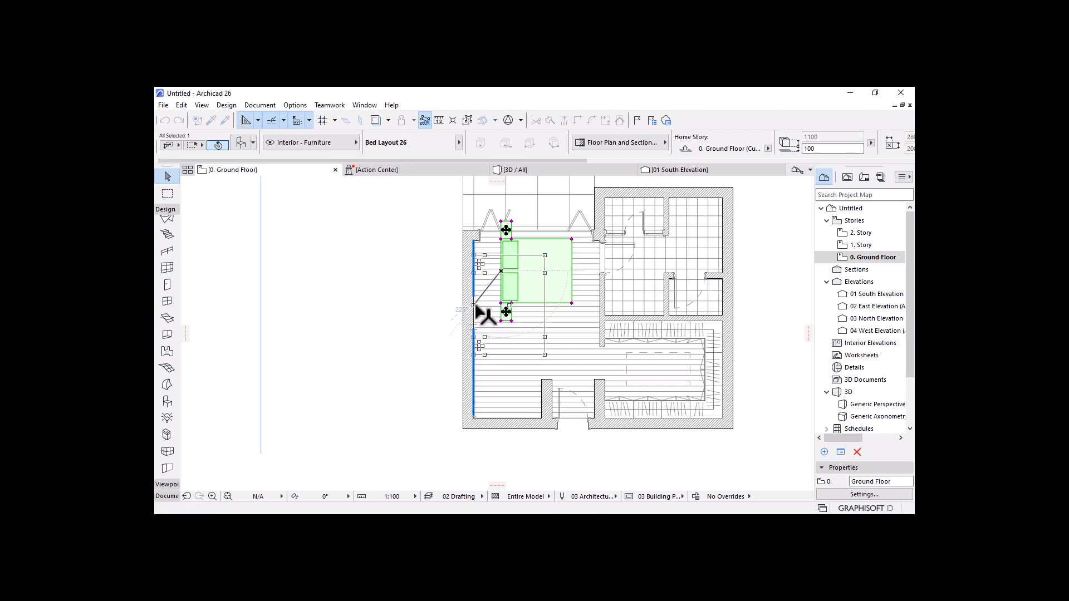
pyautogui.click(478, 307)
pyautogui.press('Escape')
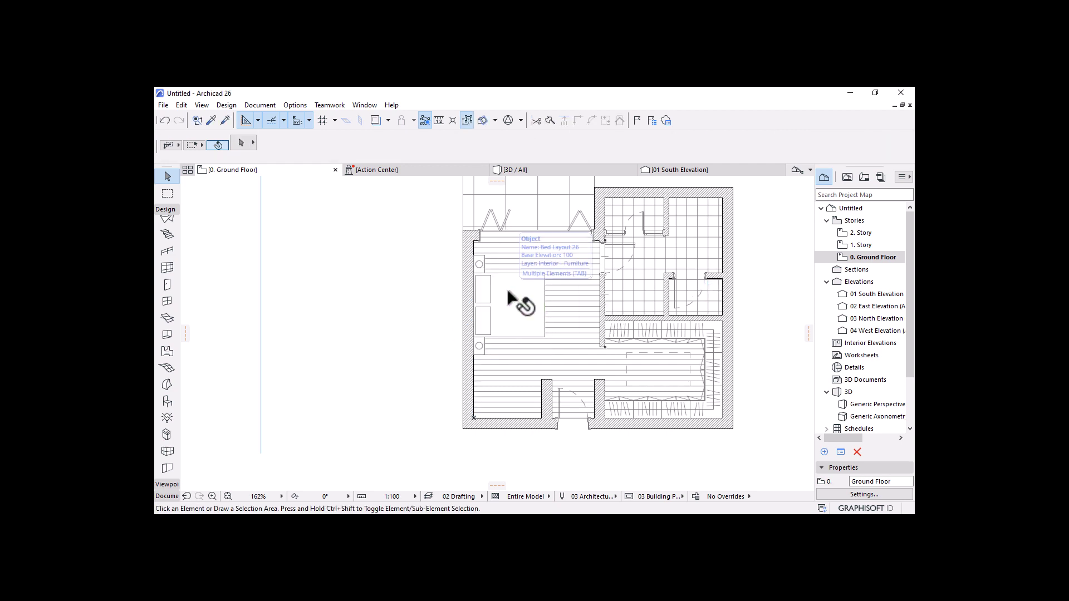
# Step: Choose Dining Table 01 26 from the Tables 26 library folder as the next furniture object for the ground floor
pyautogui.scroll(3, 520, 373)
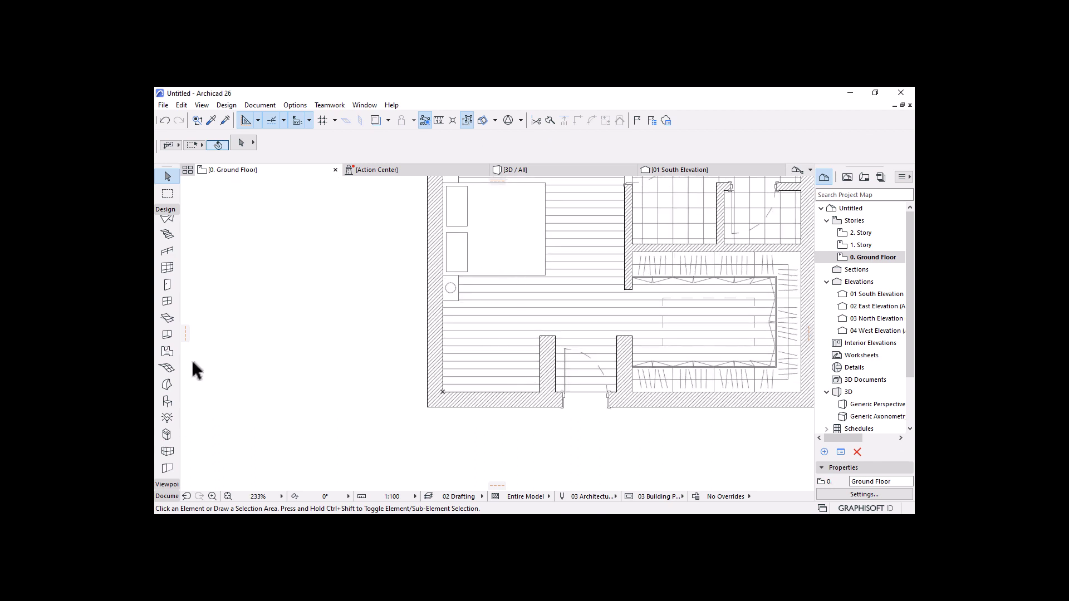
pyautogui.click(167, 401)
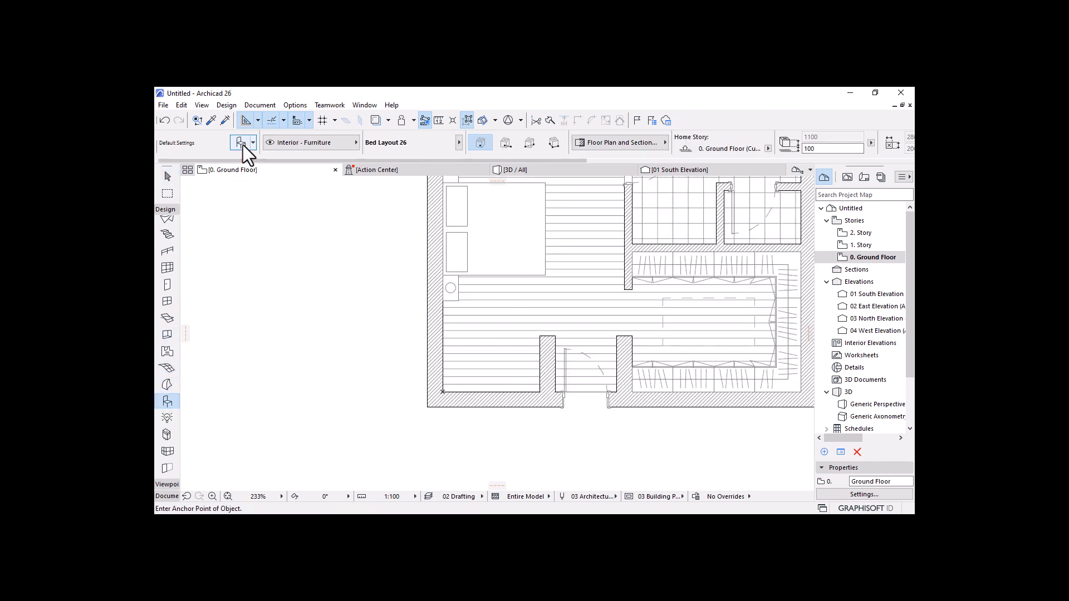
pyautogui.click(241, 143)
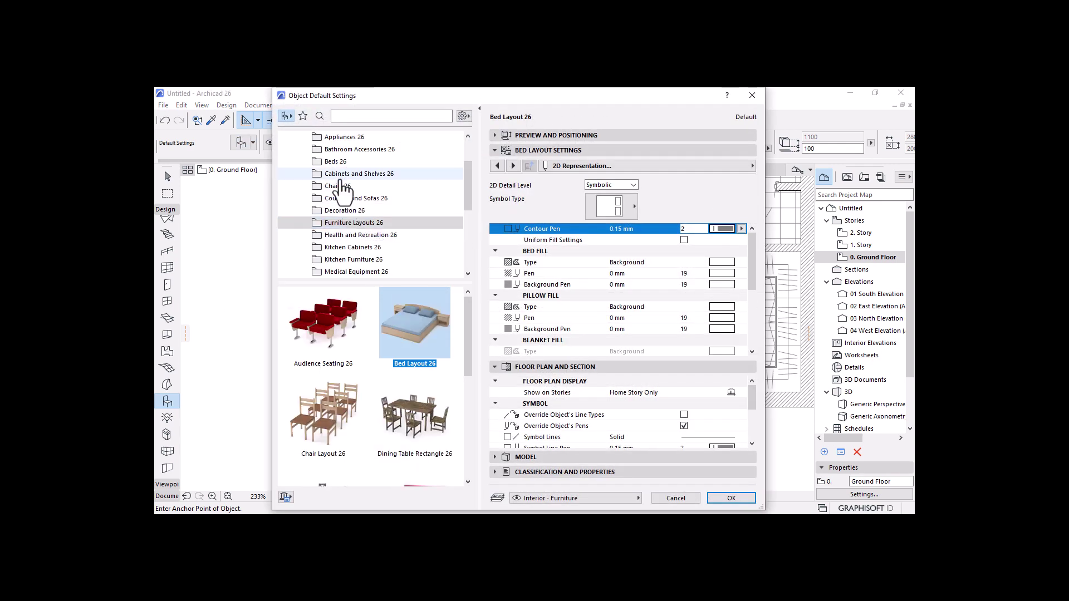
pyautogui.scroll(-2, 349, 228)
pyautogui.click(346, 250)
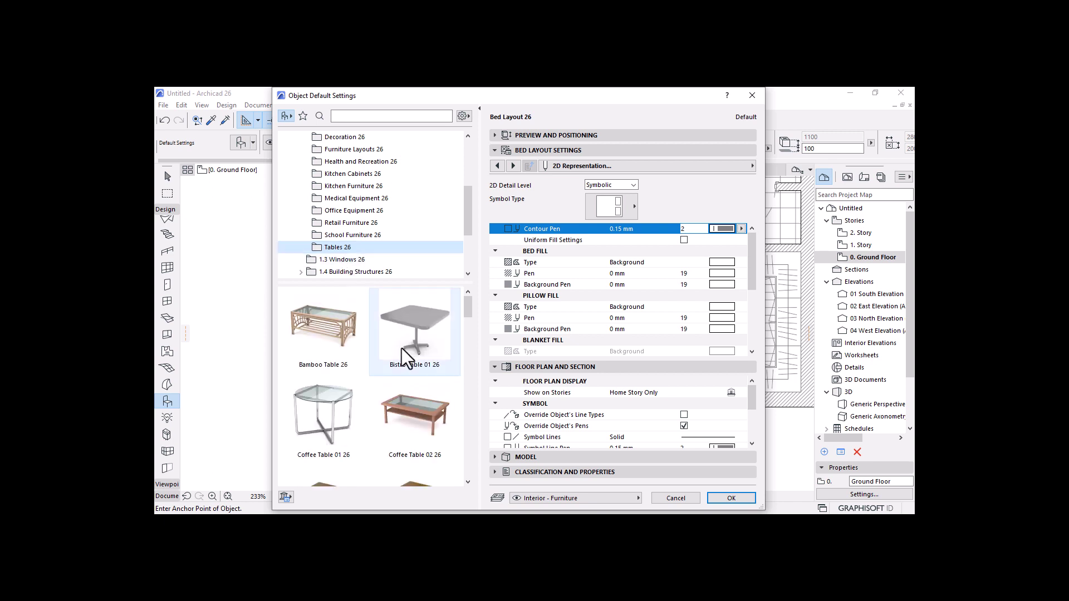
pyautogui.scroll(-5, 425, 348)
pyautogui.scroll(-6, 425, 348)
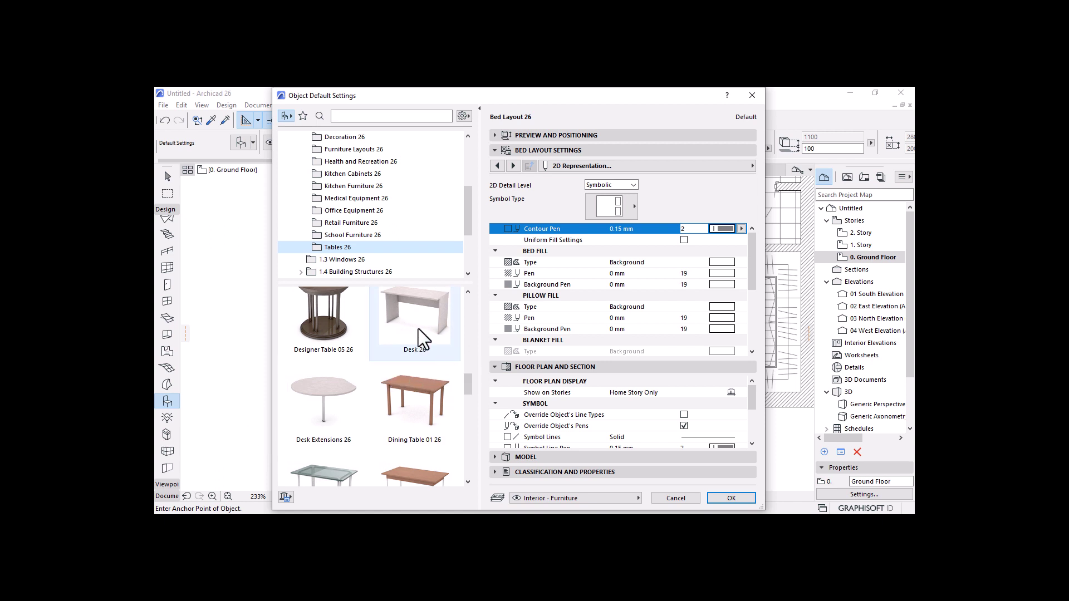
pyautogui.scroll(-1, 415, 375)
pyautogui.click(420, 364)
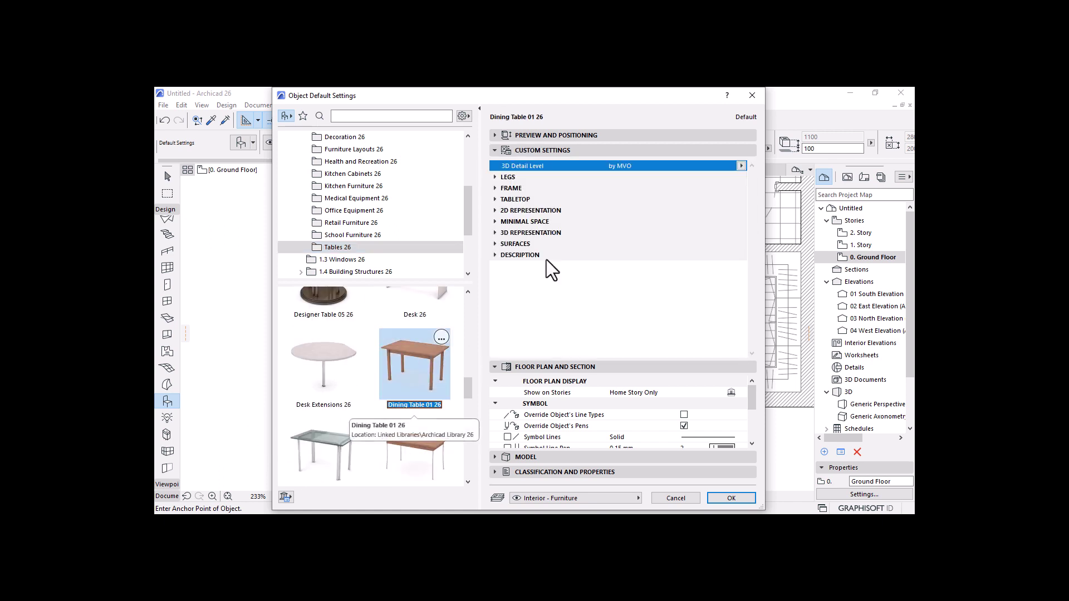
# Step: Set the dining table's 3D detail level to Full and its 2D contour pen to 2, and accept the settings
pyautogui.click(742, 167)
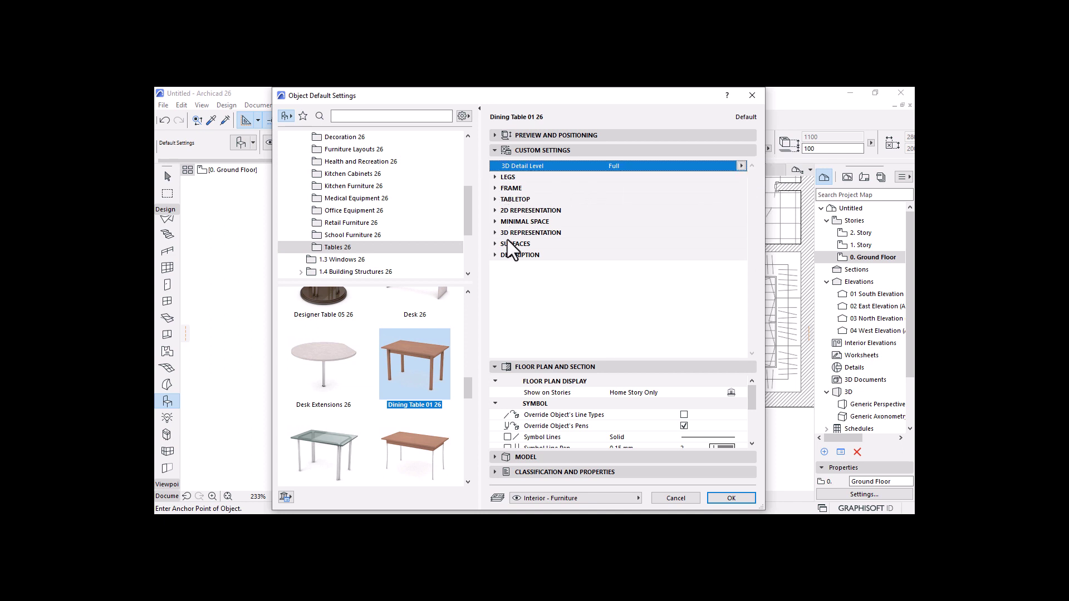
pyautogui.click(494, 210)
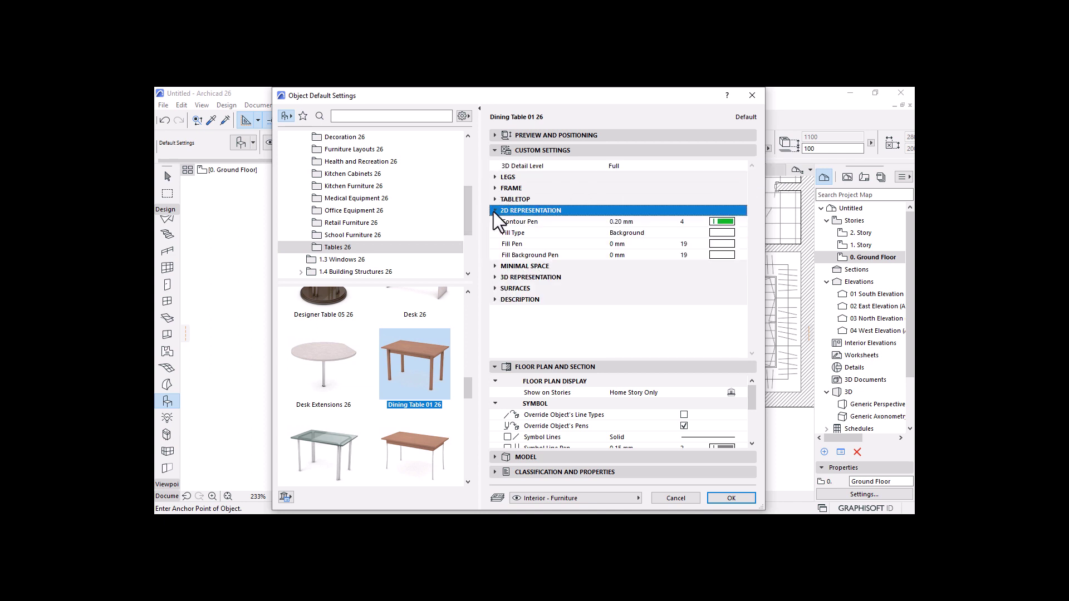
pyautogui.click(723, 221)
pyautogui.click(556, 245)
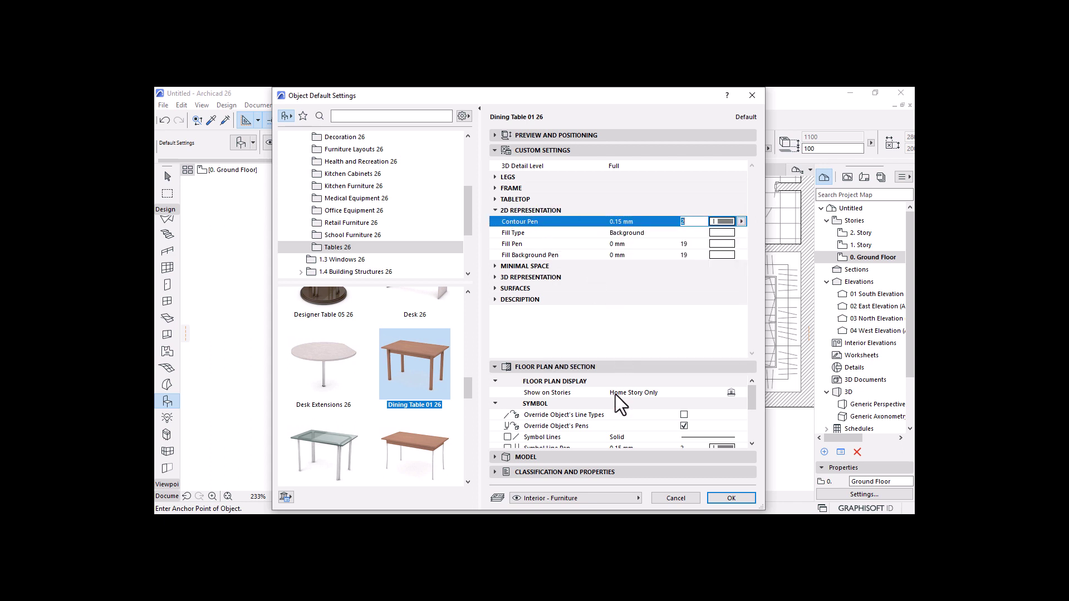
pyautogui.click(731, 498)
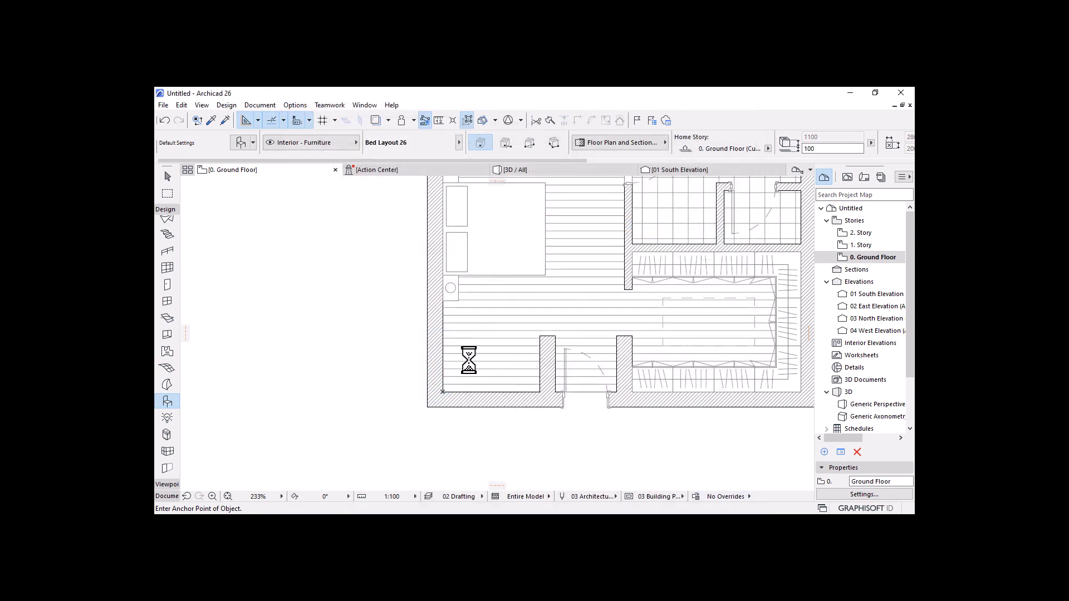
# Step: Place the table in the south part of the bedroom and move it into the inner southwest corner of the walls
pyautogui.scroll(4, 459, 382)
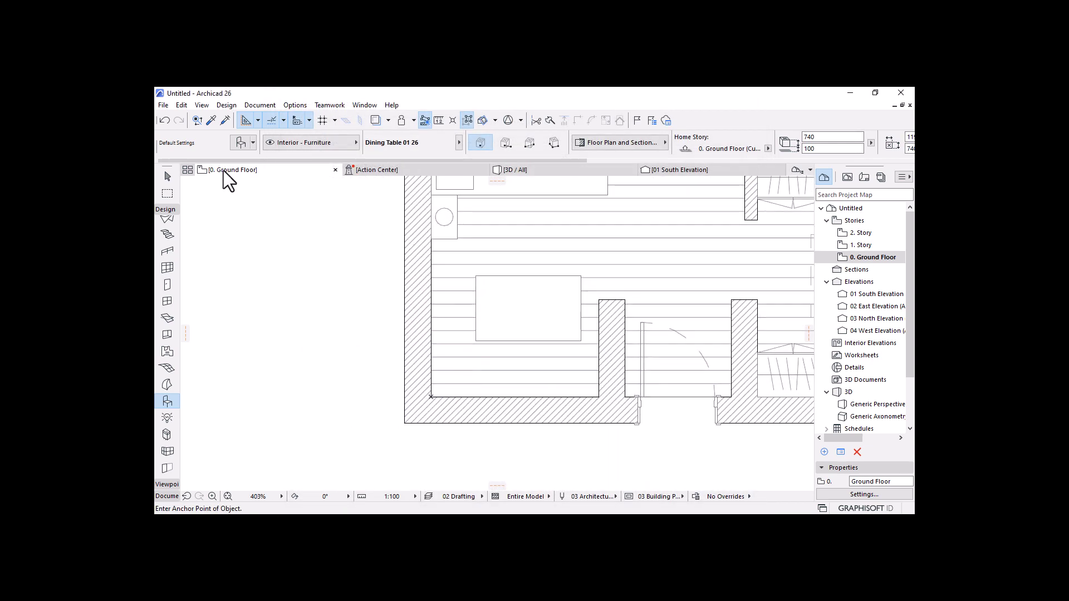
pyautogui.click(166, 176)
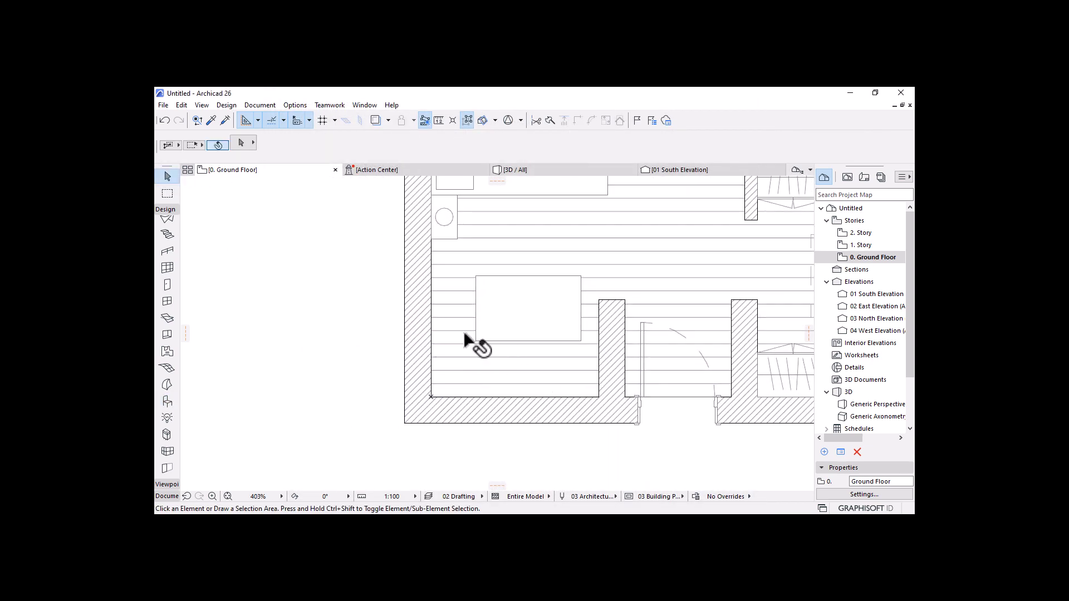
pyautogui.click(475, 341)
pyautogui.click(475, 340)
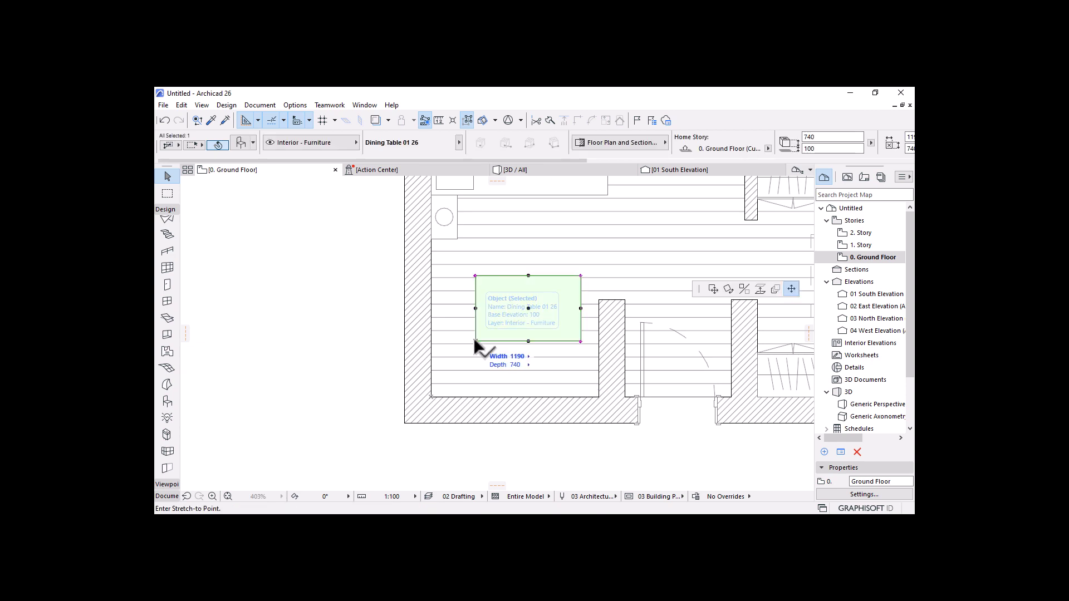
pyautogui.click(713, 289)
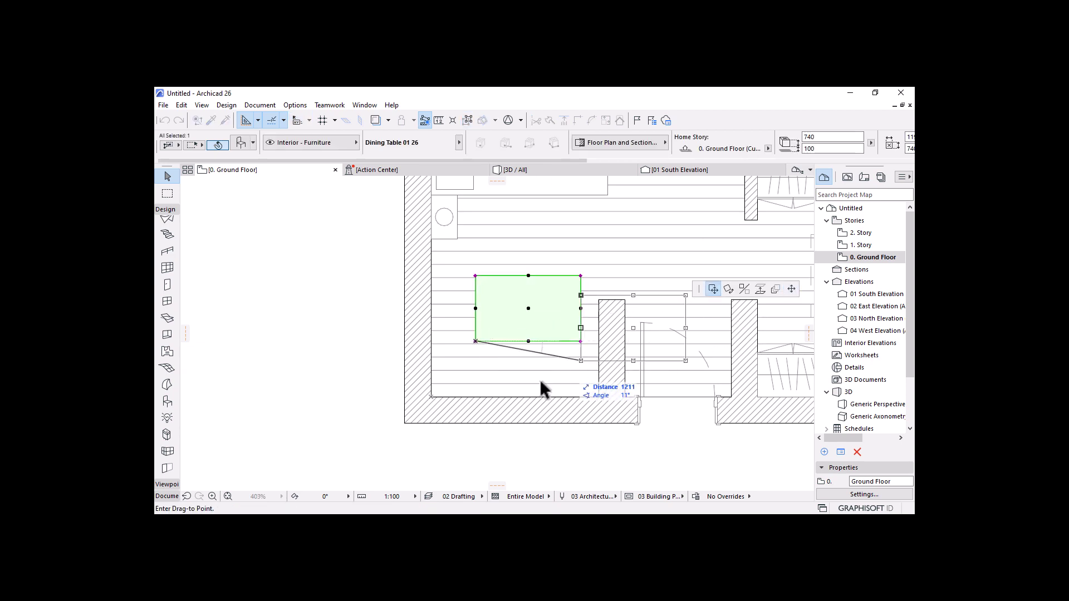
pyautogui.click(433, 394)
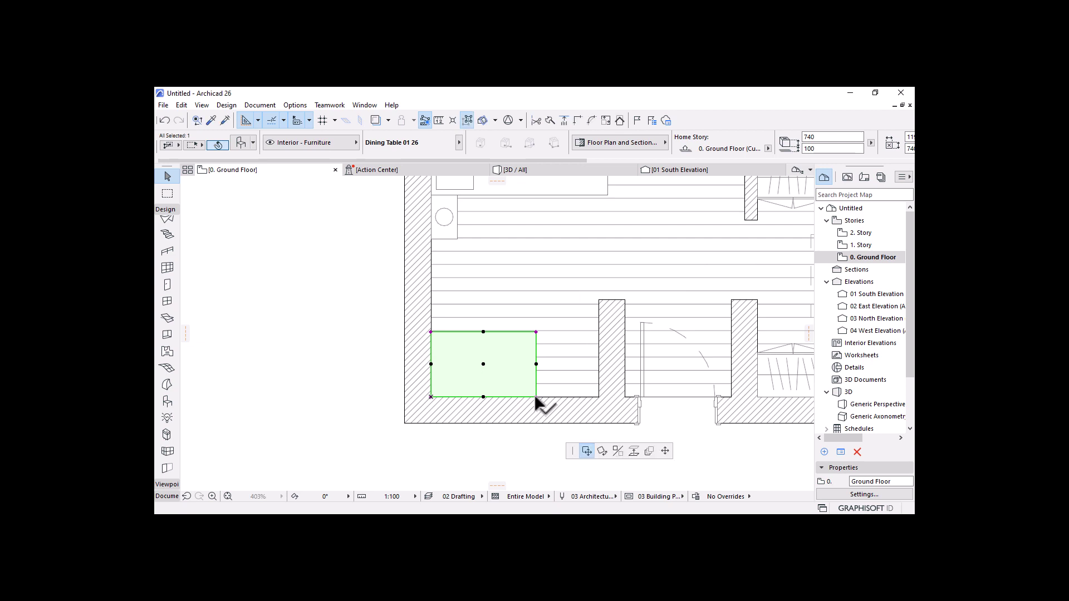
# Step: Stretch the table's width eastward to the short partition wall so it fills the niche beside the entrance door
pyautogui.click(536, 397)
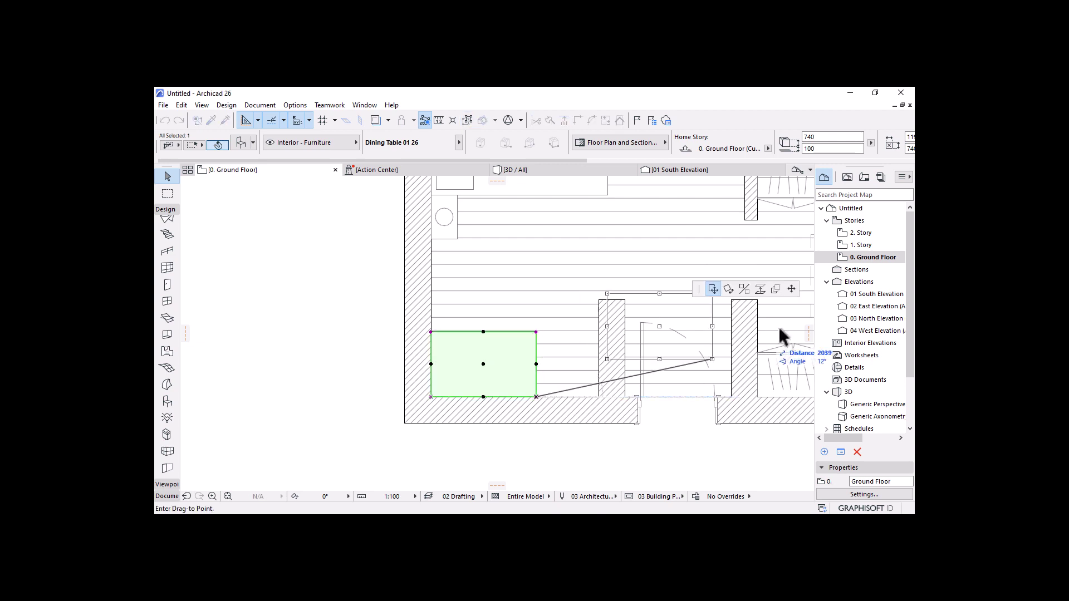
pyautogui.click(791, 289)
pyautogui.click(599, 395)
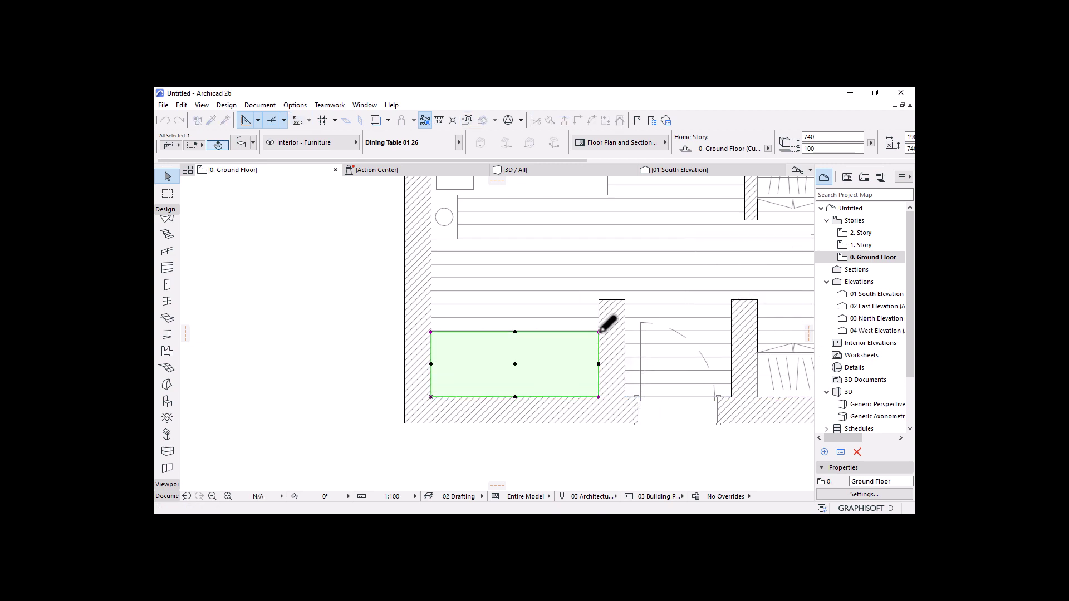
pyautogui.scroll(-2, 573, 340)
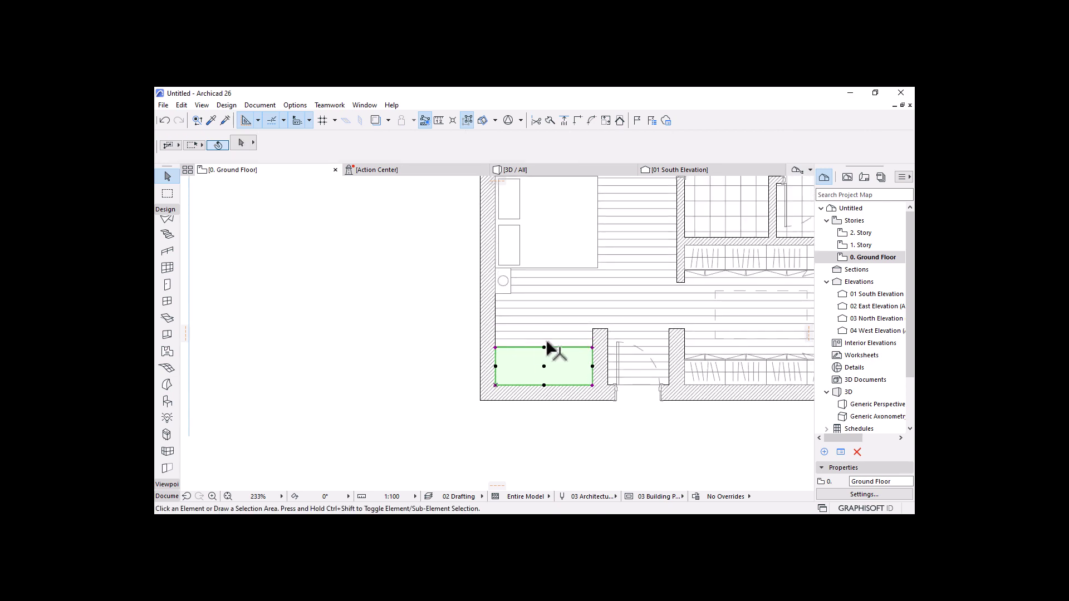
pyautogui.press('Escape')
# Step: Choose Armchair 01 26 from the Chairs 26 library folder as the object to place
pyautogui.click(167, 401)
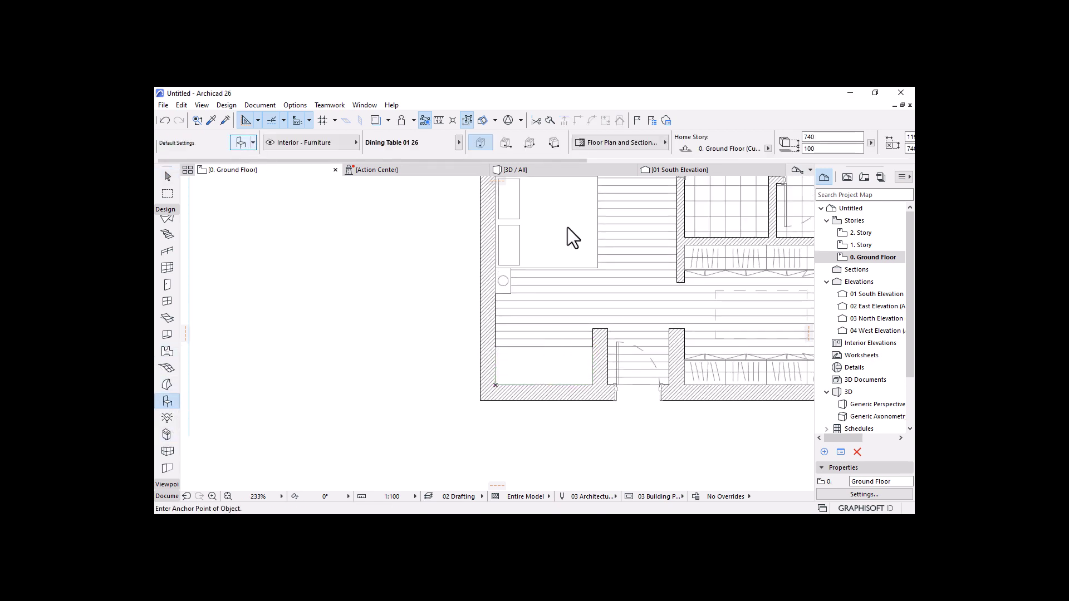
pyautogui.hotkey('ctrl', 't')
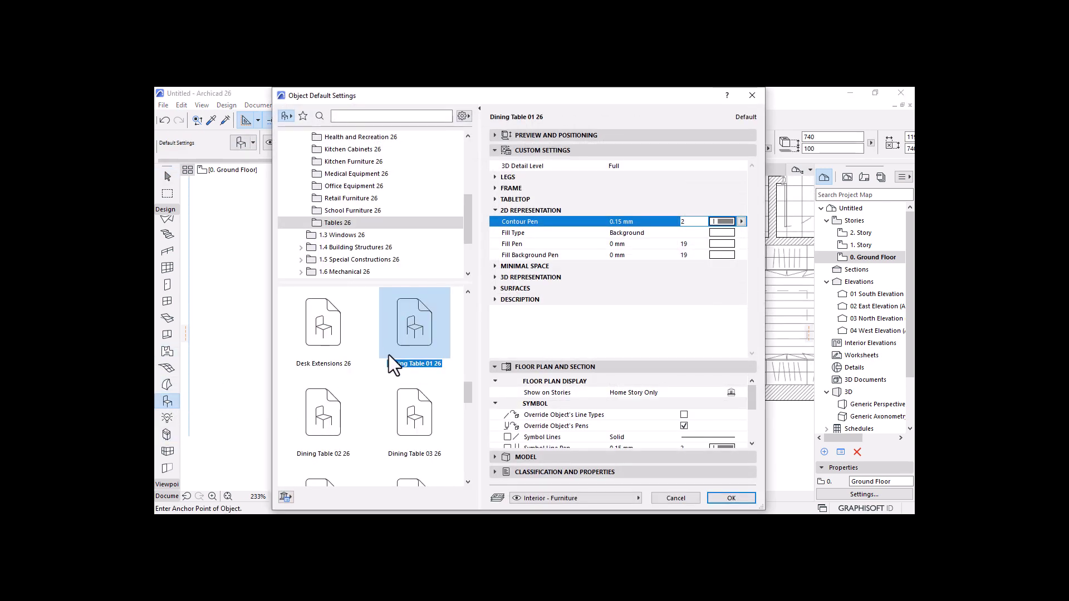
pyautogui.scroll(3, 339, 195)
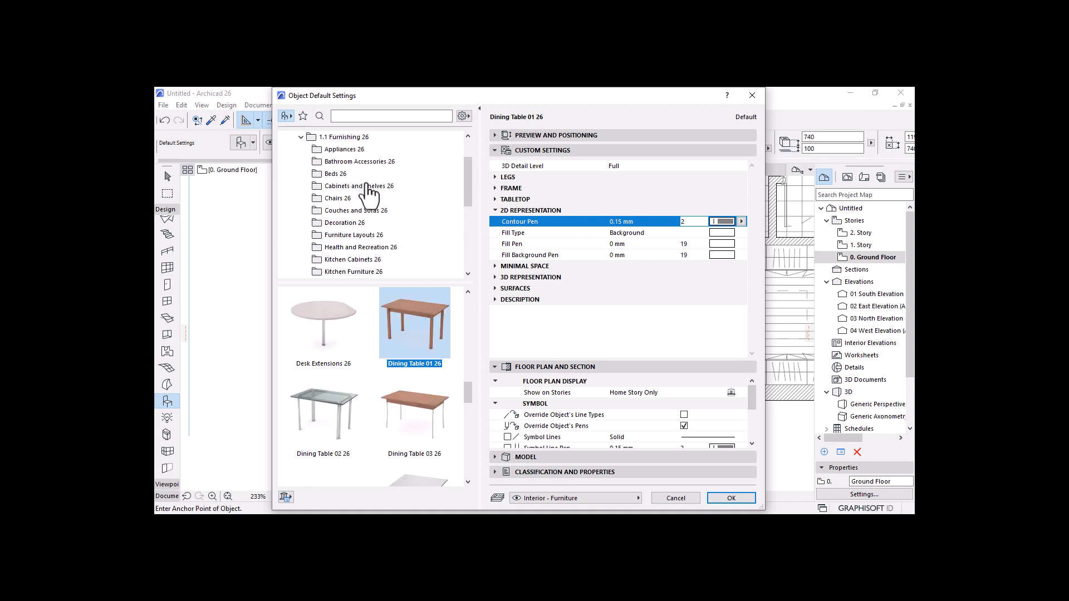
pyautogui.click(336, 198)
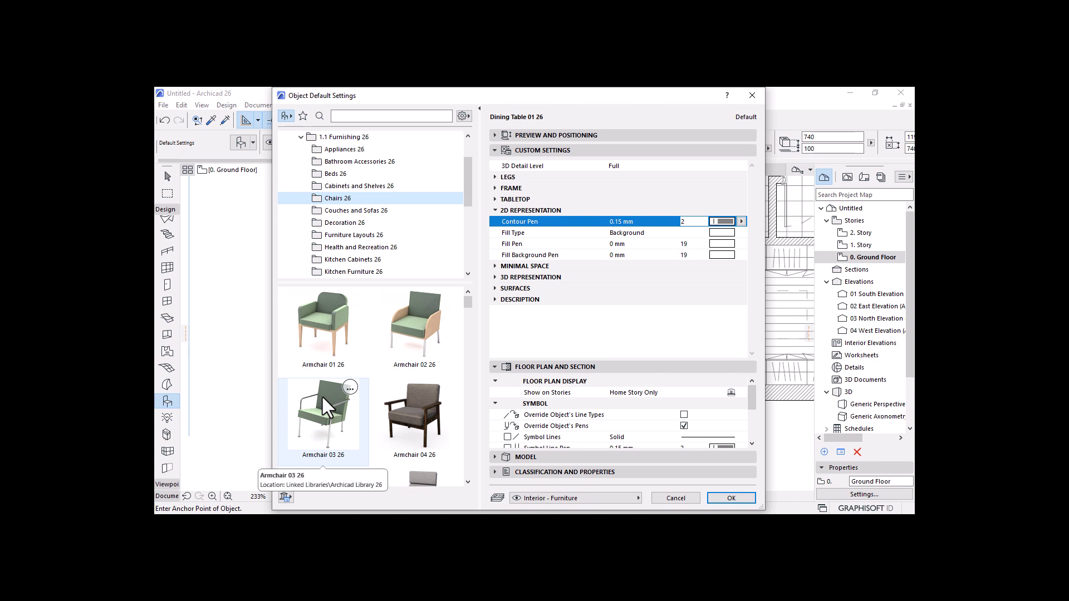
pyautogui.click(326, 332)
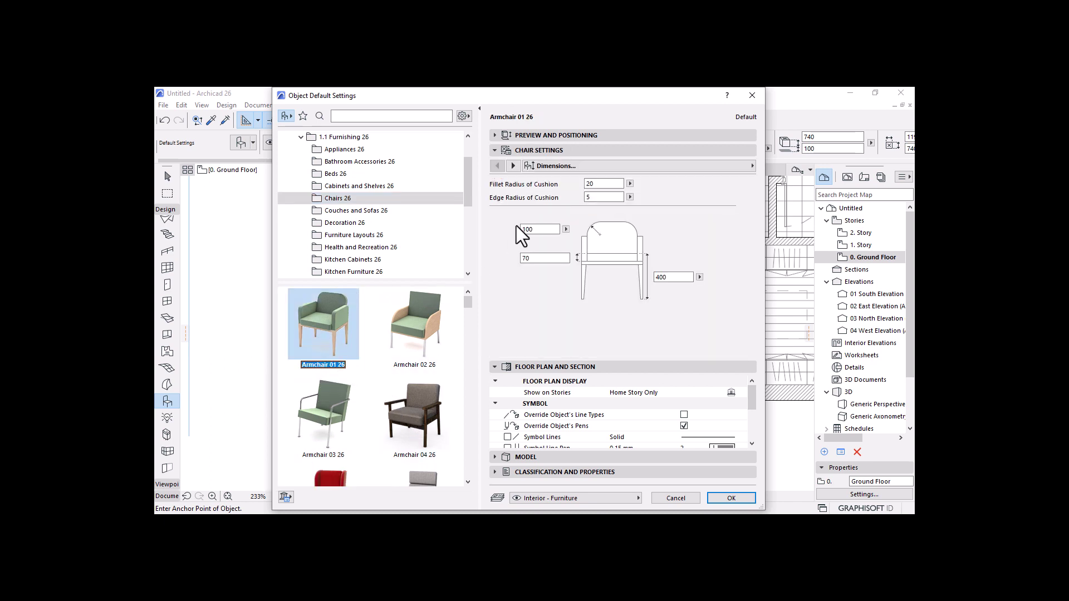
# Step: Set the armchair's contour pen to 2, 2D detail to Symbolic with the rounded-back symbol, and 3D detail to Full, and accept the settings
pyautogui.click(696, 171)
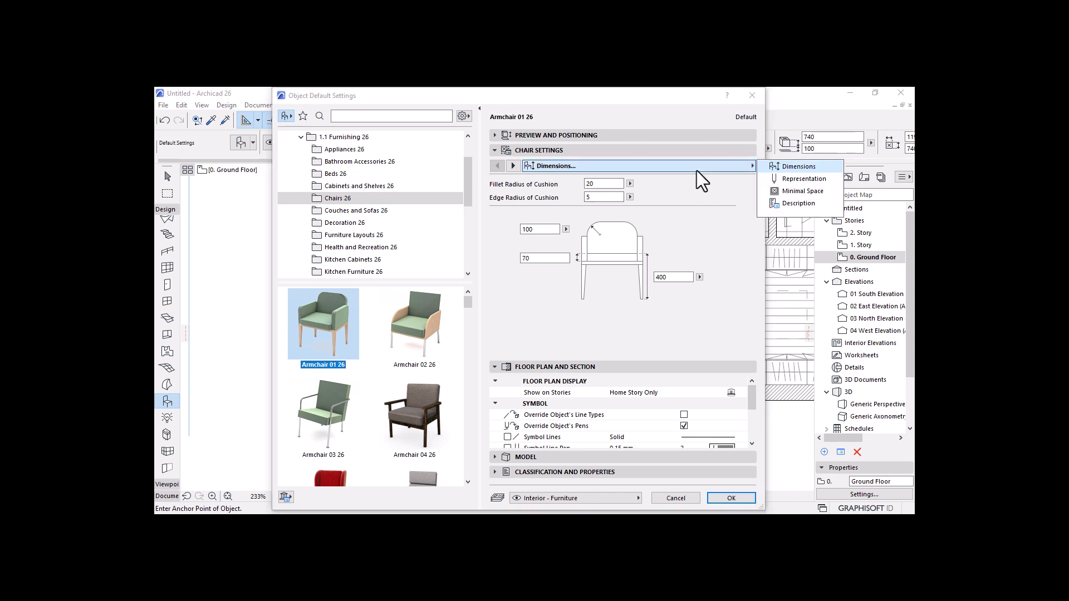
pyautogui.click(804, 179)
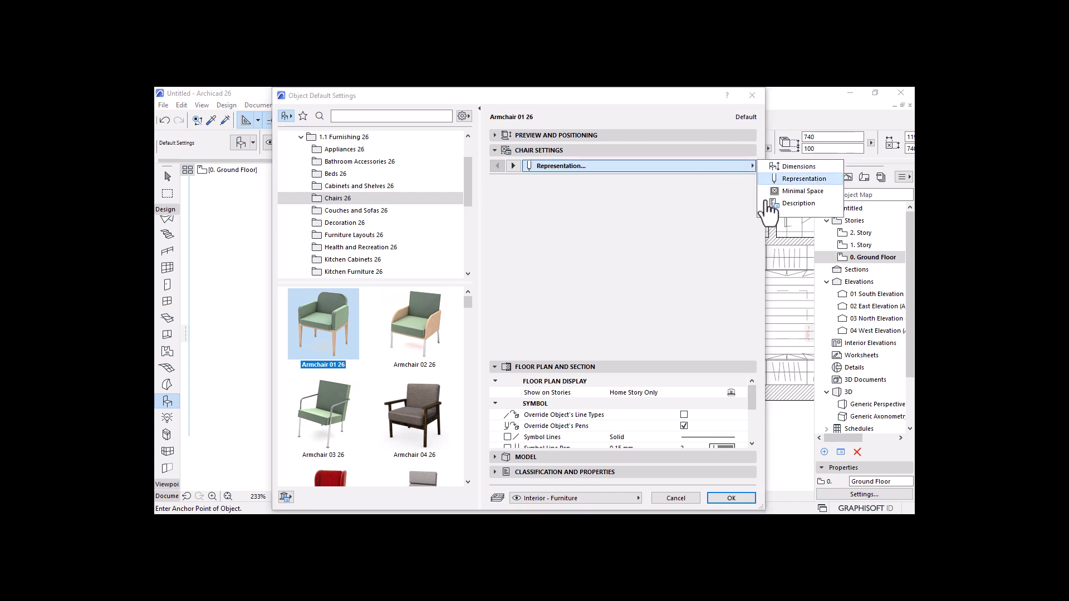
pyautogui.click(727, 225)
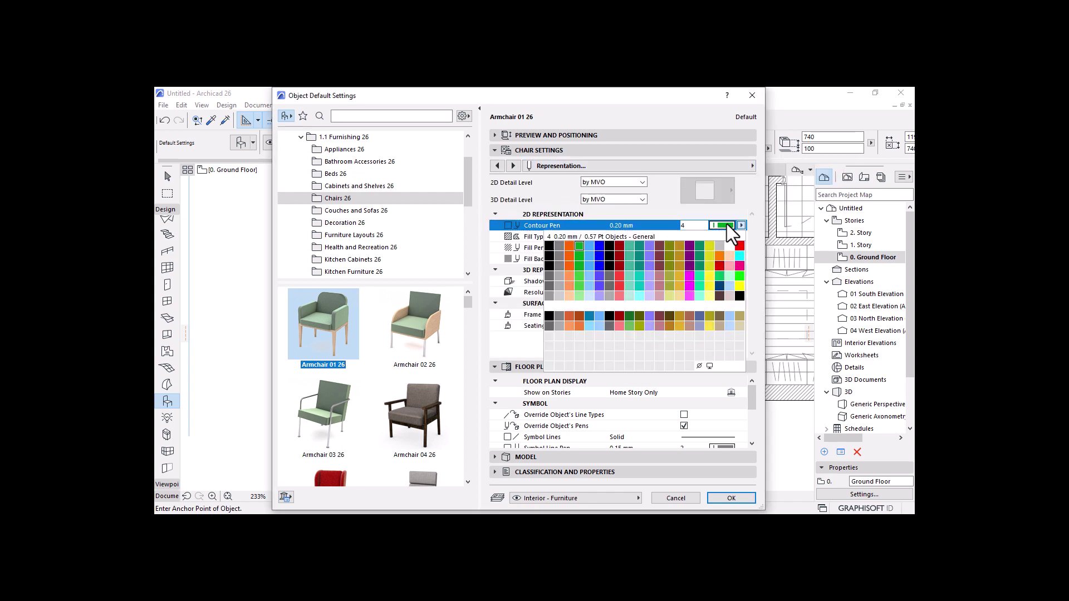
pyautogui.click(563, 246)
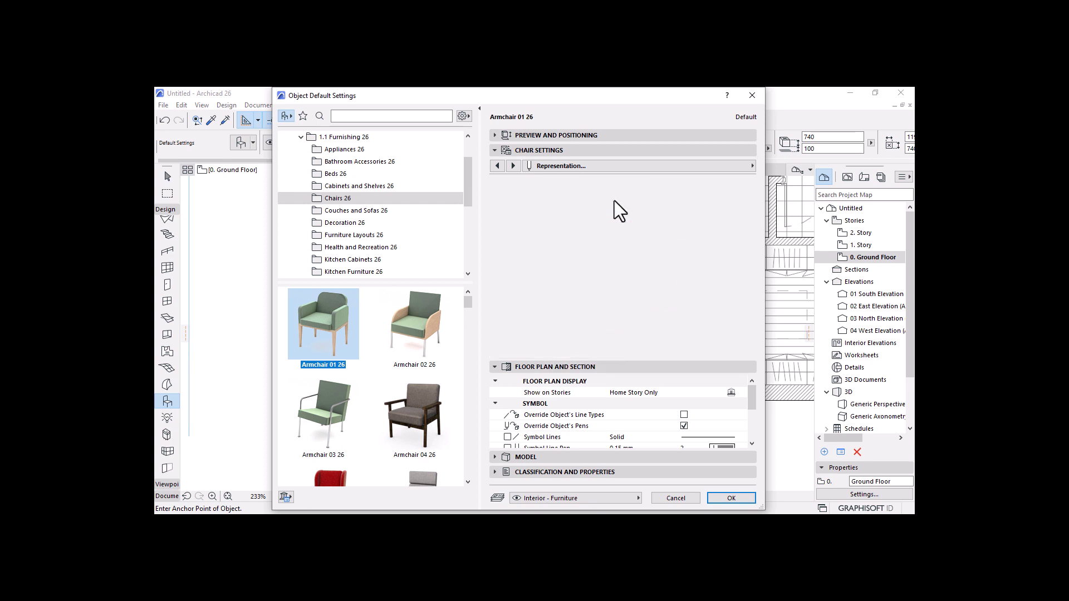
pyautogui.click(639, 186)
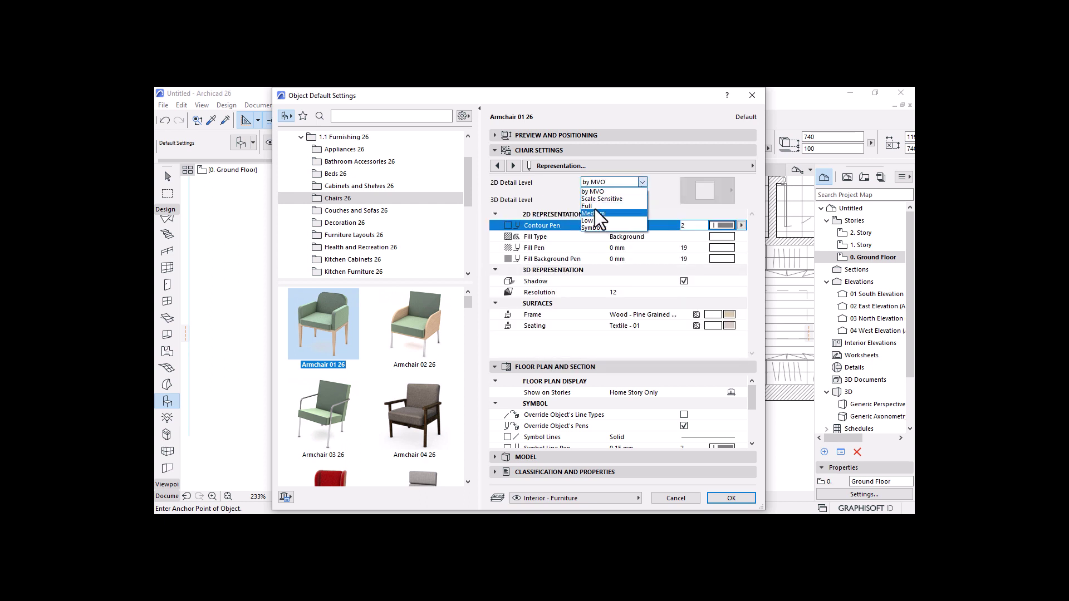
pyautogui.click(589, 223)
pyautogui.click(706, 196)
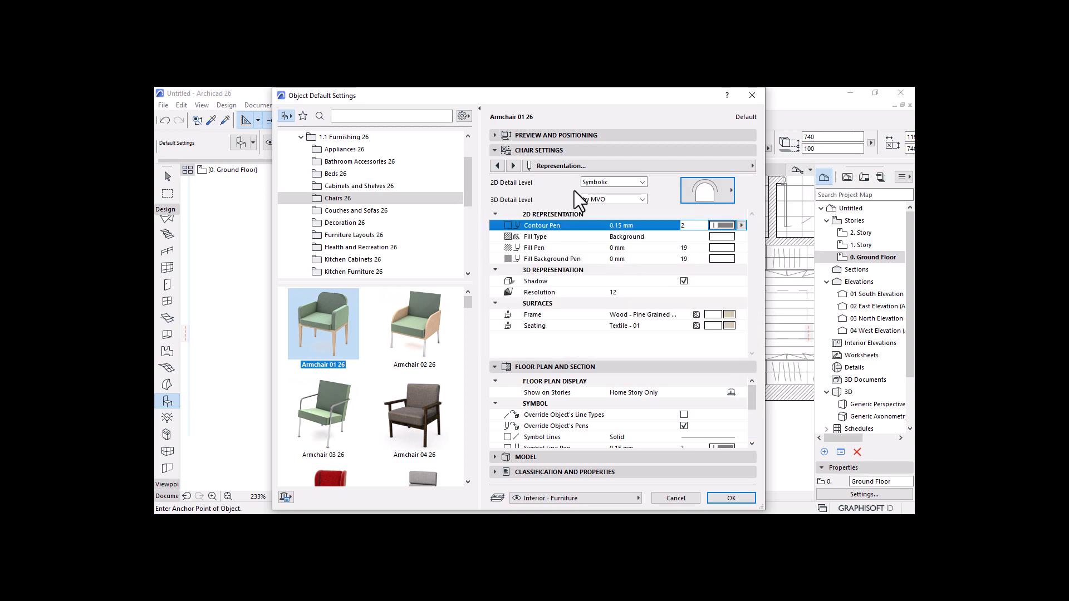
pyautogui.click(613, 199)
pyautogui.click(610, 221)
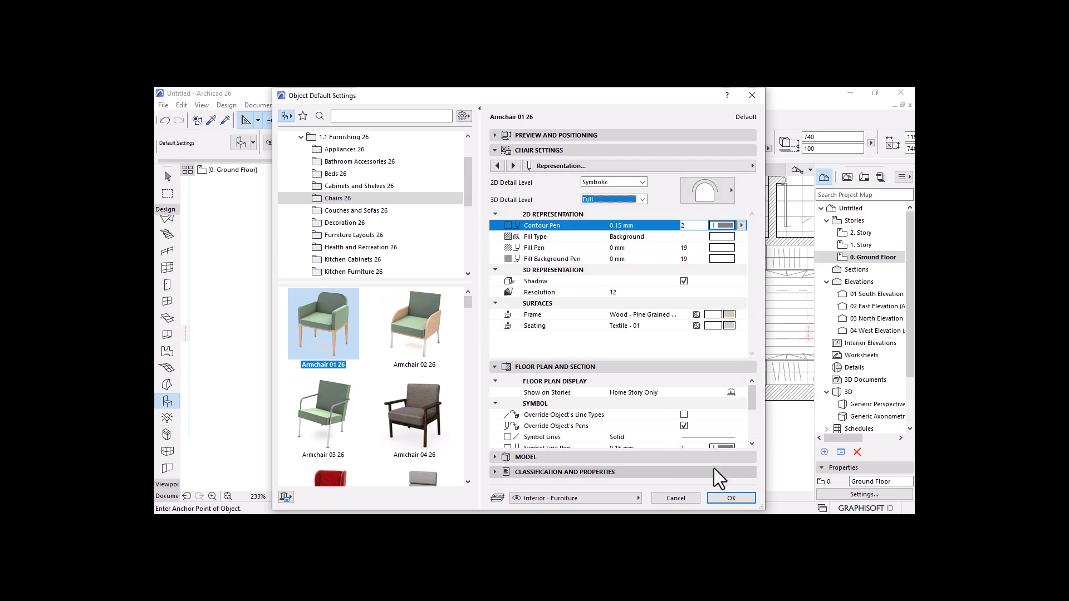
pyautogui.click(724, 497)
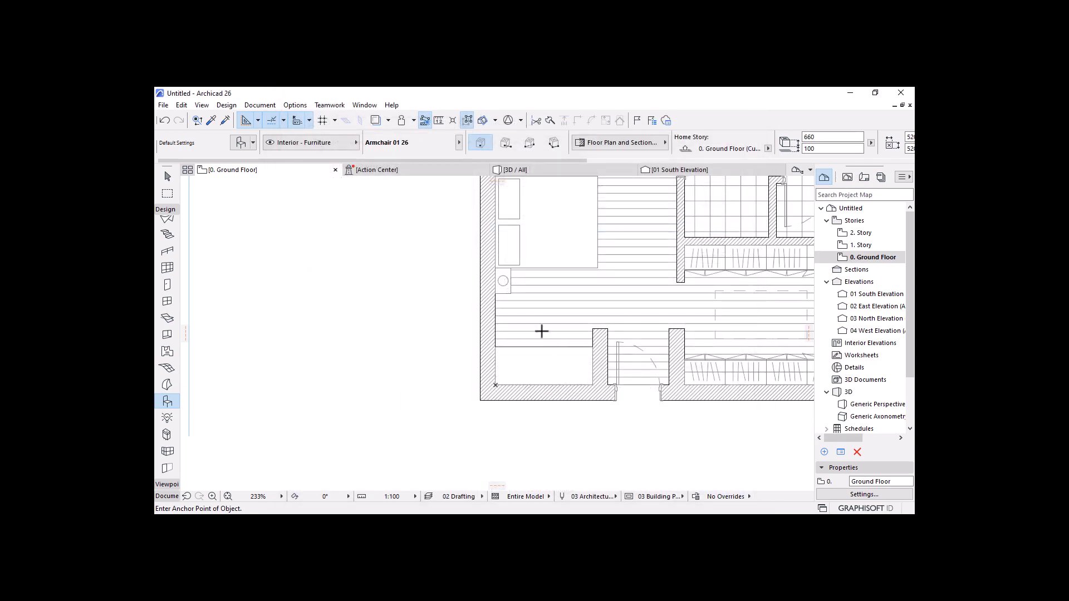
# Step: Place the armchair north of the table in the southwest niche and move it slightly closer to the table's edge
pyautogui.click(541, 330)
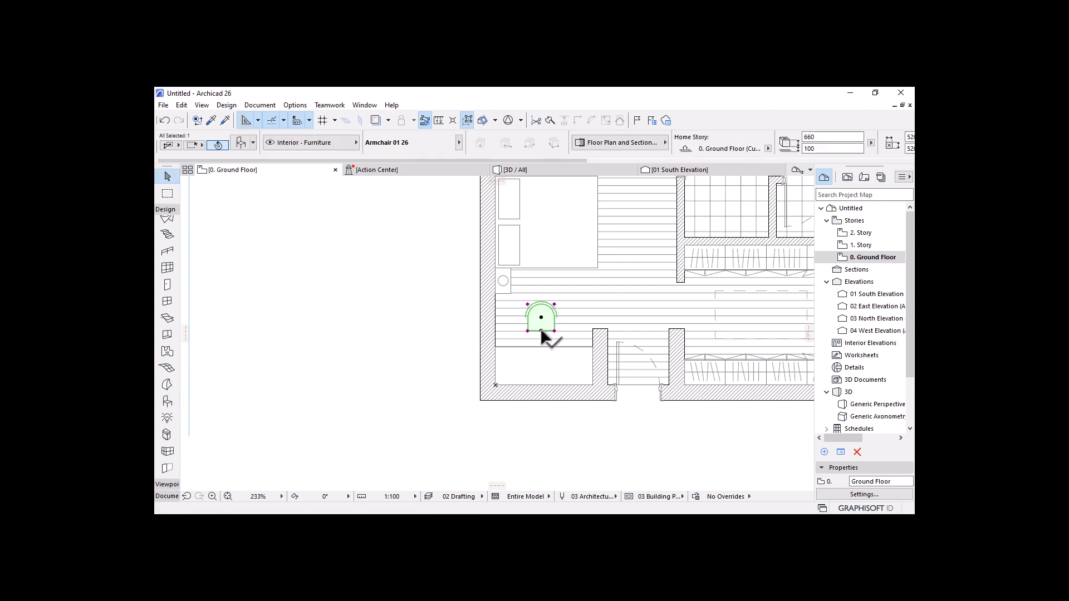
pyautogui.click(540, 328)
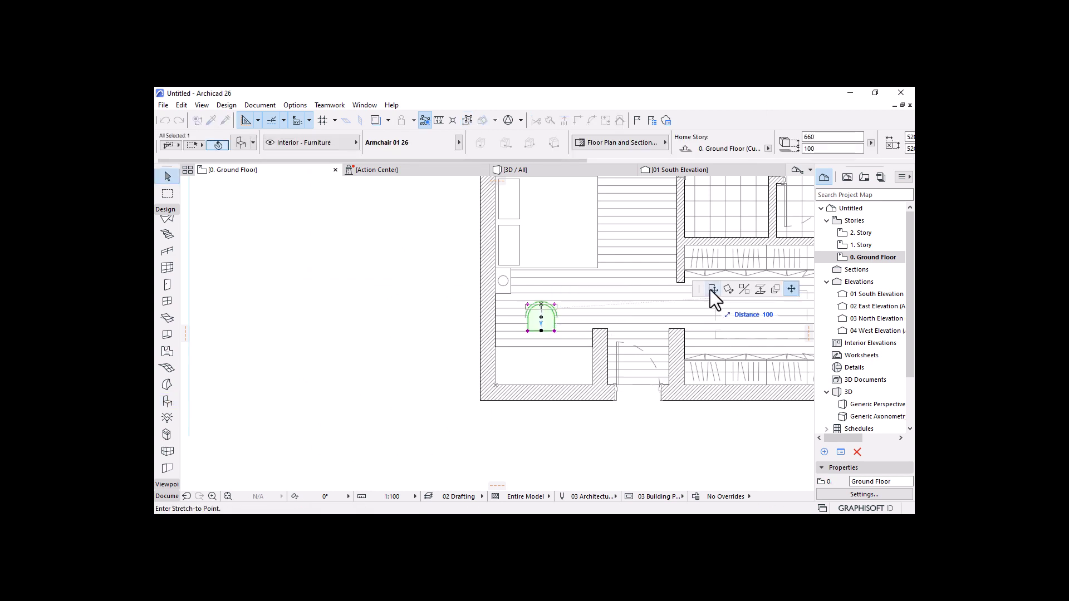
pyautogui.click(712, 289)
pyautogui.scroll(5, 585, 328)
pyautogui.click(456, 337)
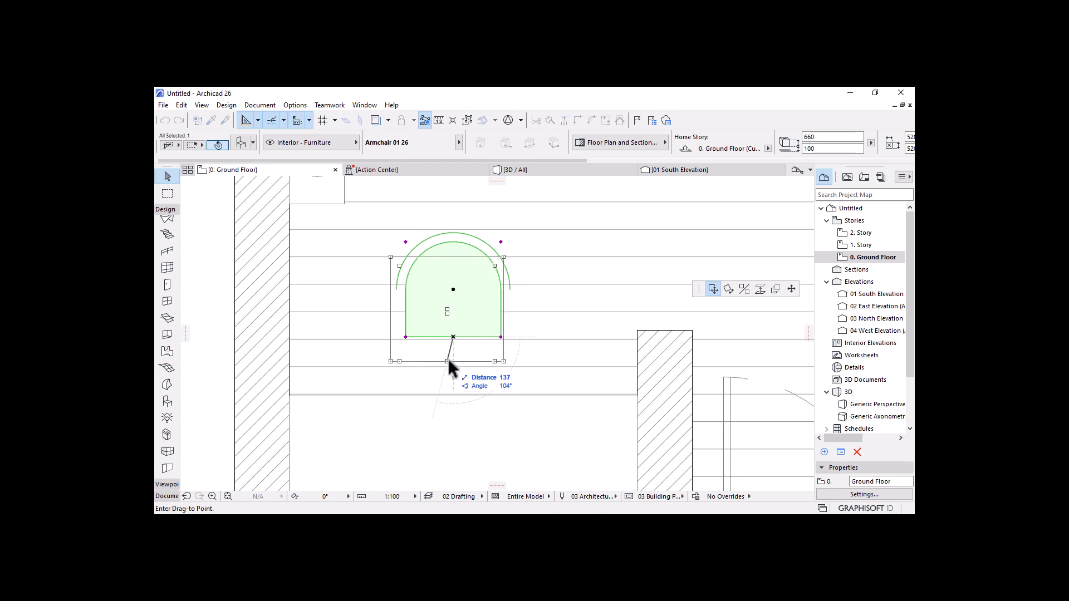
pyautogui.click(449, 360)
pyautogui.scroll(-8, 509, 366)
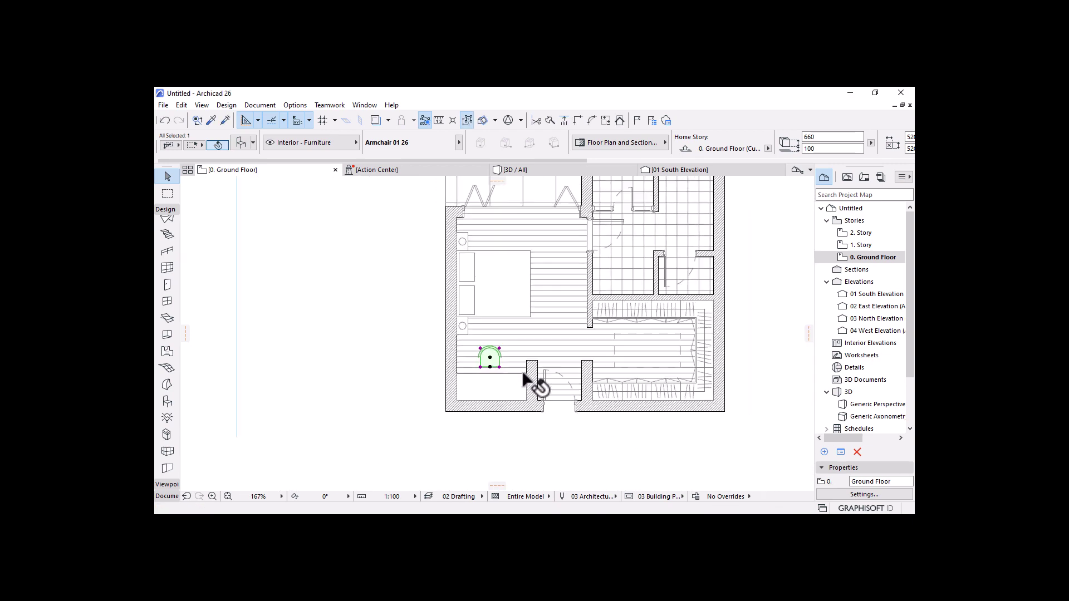
# Step: Search the object library for "wc" and choose WC 26 as the object to place
pyautogui.moveTo(517, 377); pyautogui.dragTo(475, 386, button='middle')
pyautogui.click(719, 356)
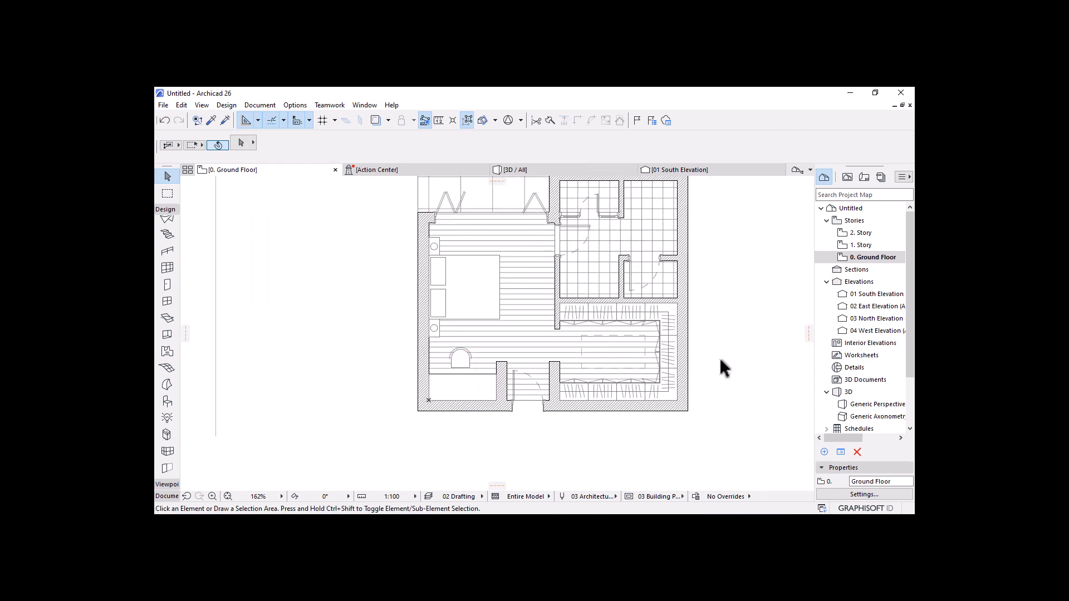
pyautogui.scroll(-2, 692, 333)
pyautogui.moveTo(692, 332); pyautogui.dragTo(645, 362, button='middle')
pyautogui.scroll(3, 537, 358)
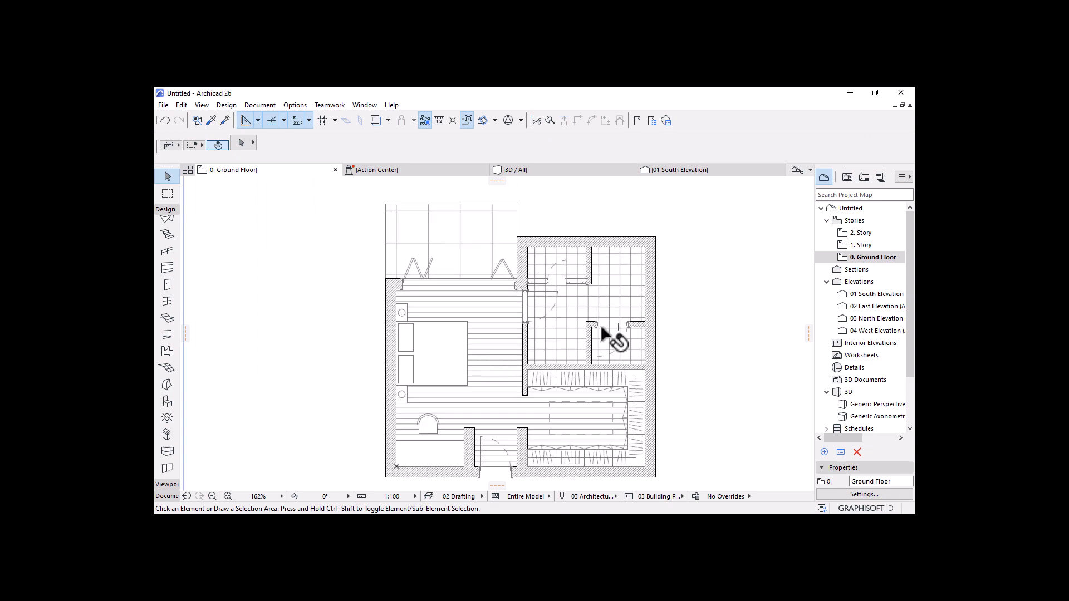
pyautogui.scroll(4, 613, 328)
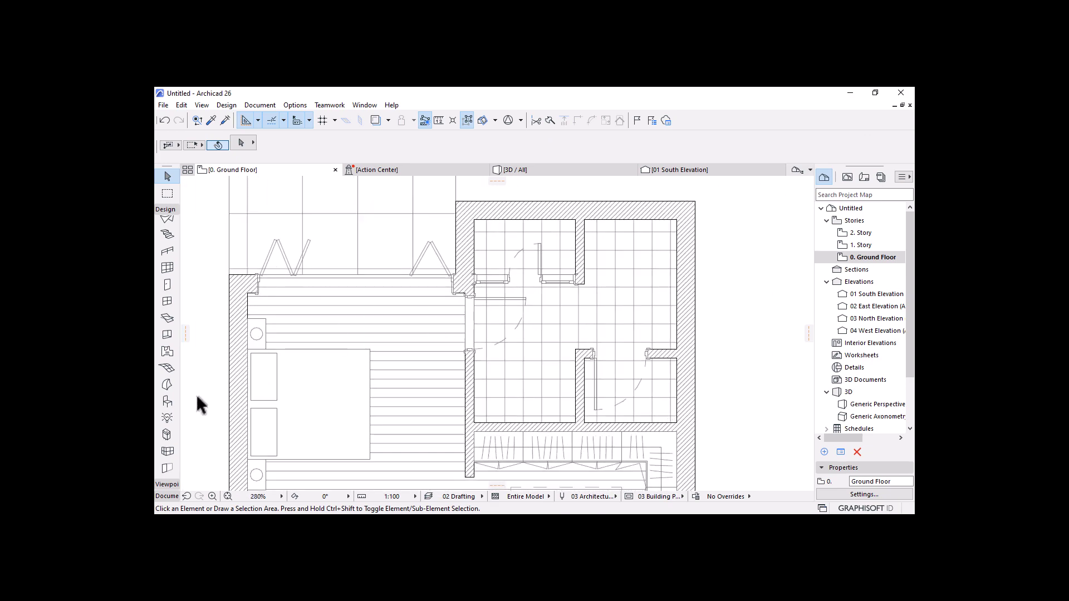
pyautogui.click(166, 403)
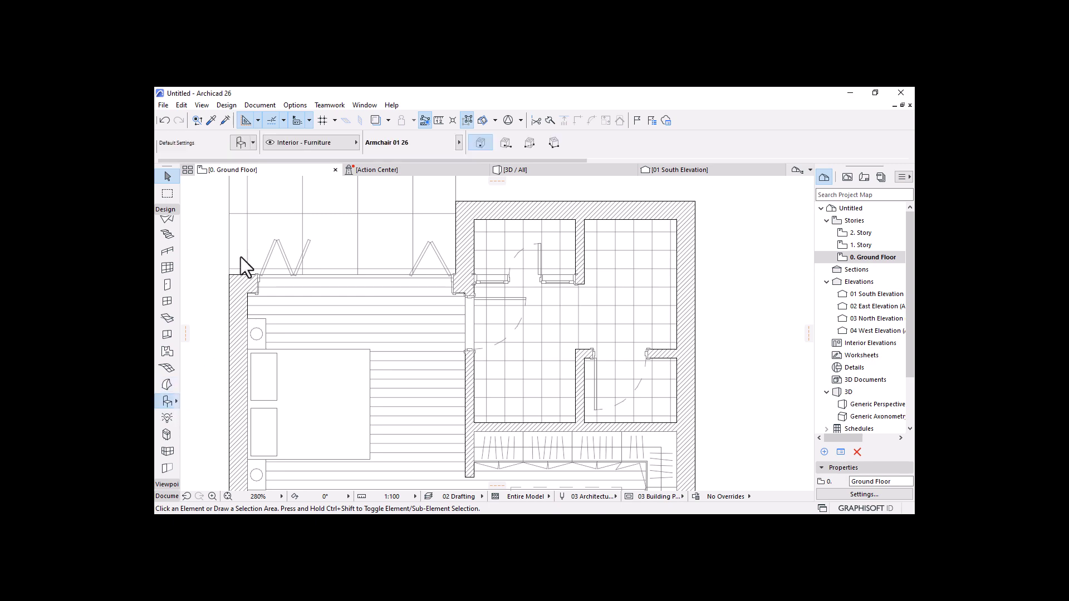
pyautogui.click(239, 143)
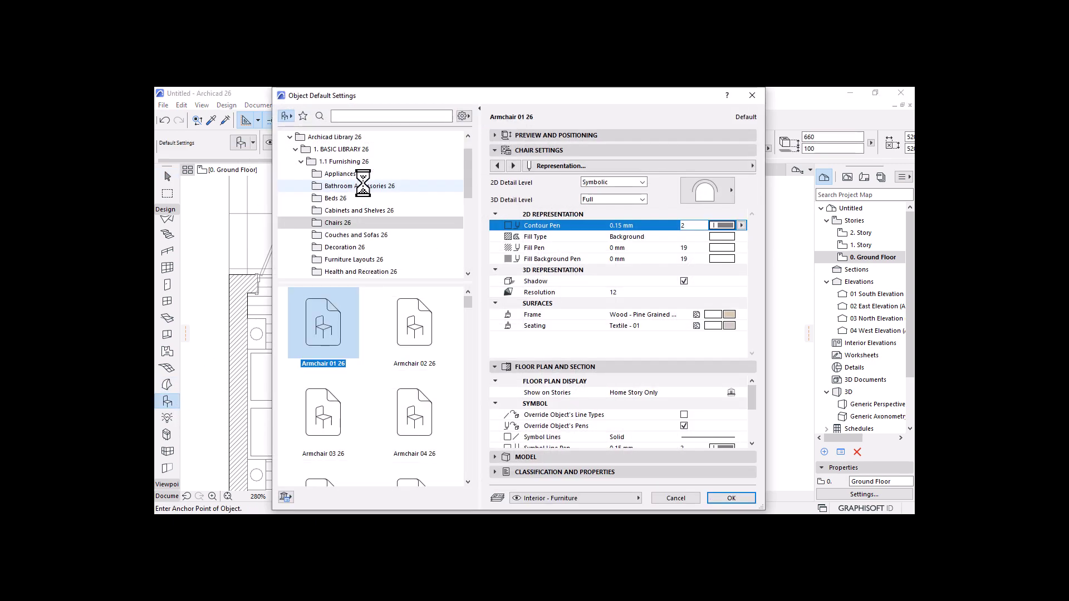
pyautogui.click(341, 117)
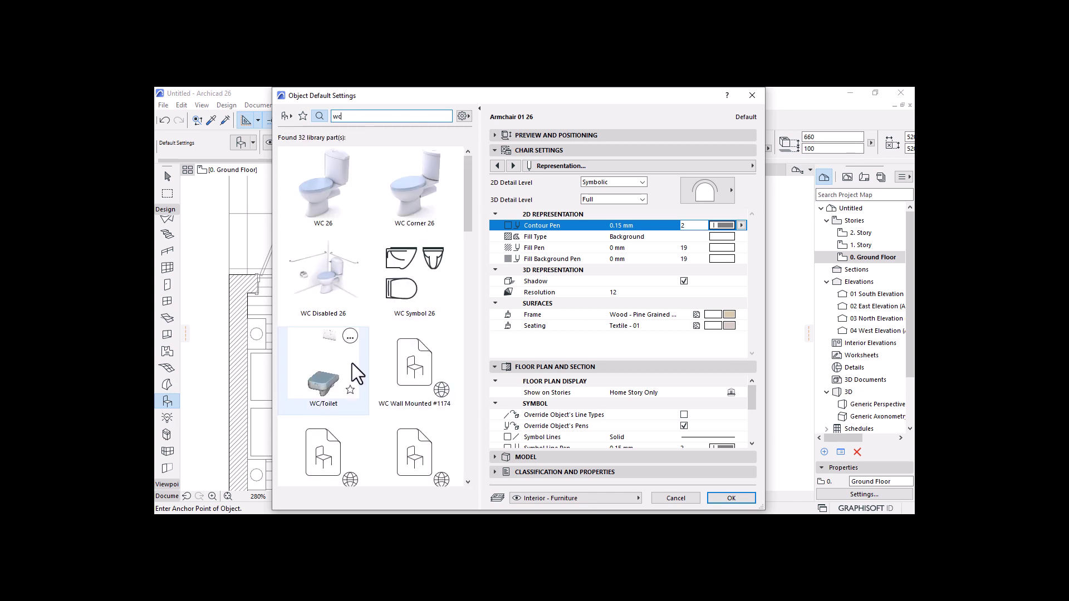
pyautogui.click(321, 196)
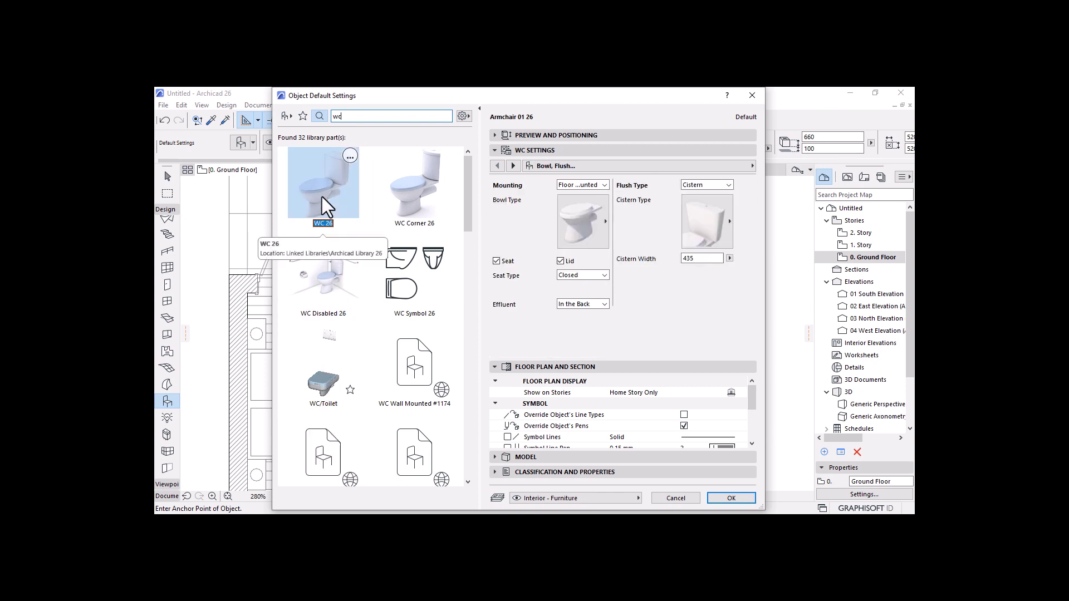
# Step: Try bowl Type 4 for the WC and examine its plan preview and dimensions
pyautogui.click(593, 225)
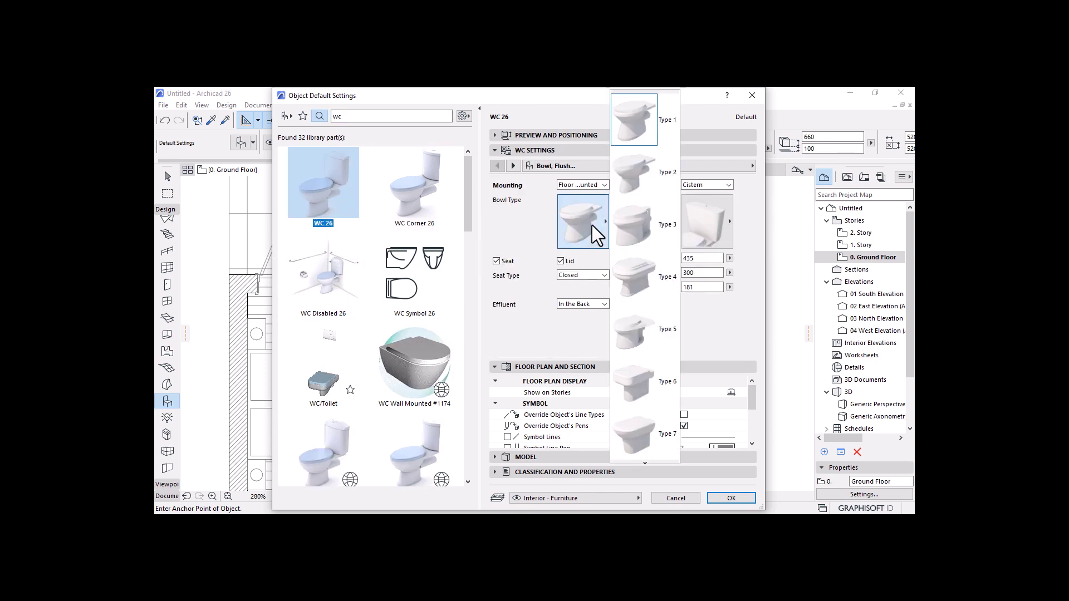
pyautogui.click(526, 217)
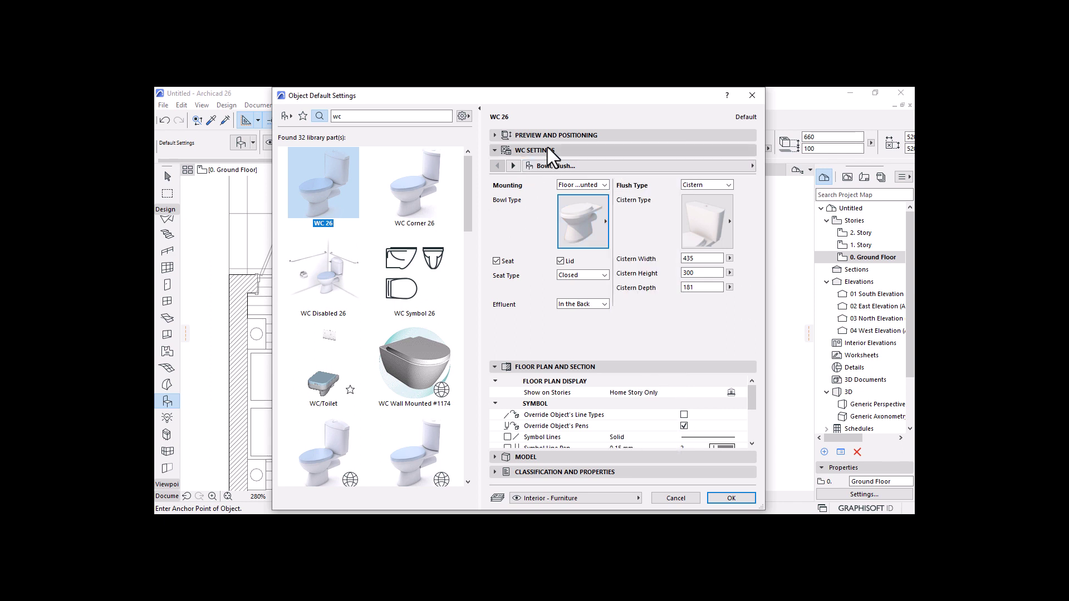
pyautogui.click(544, 136)
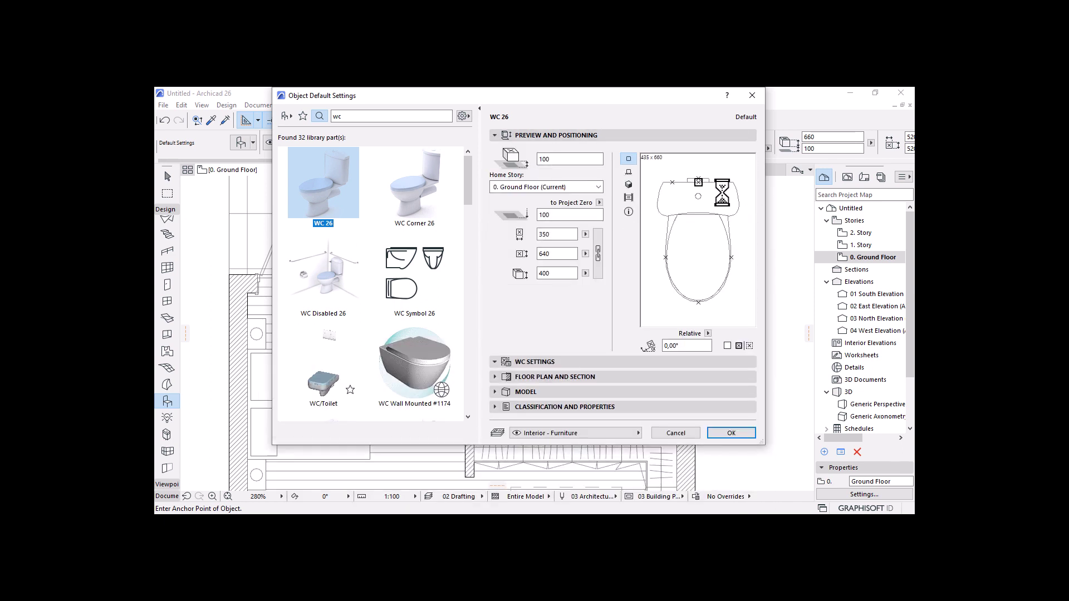
pyautogui.click(511, 365)
pyautogui.click(575, 229)
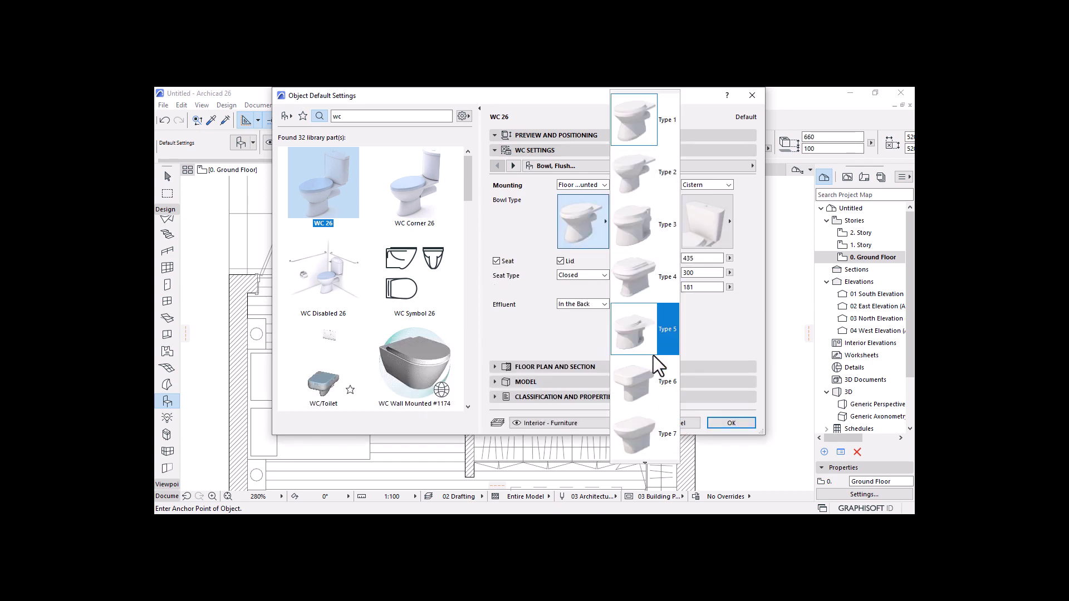
pyautogui.click(642, 294)
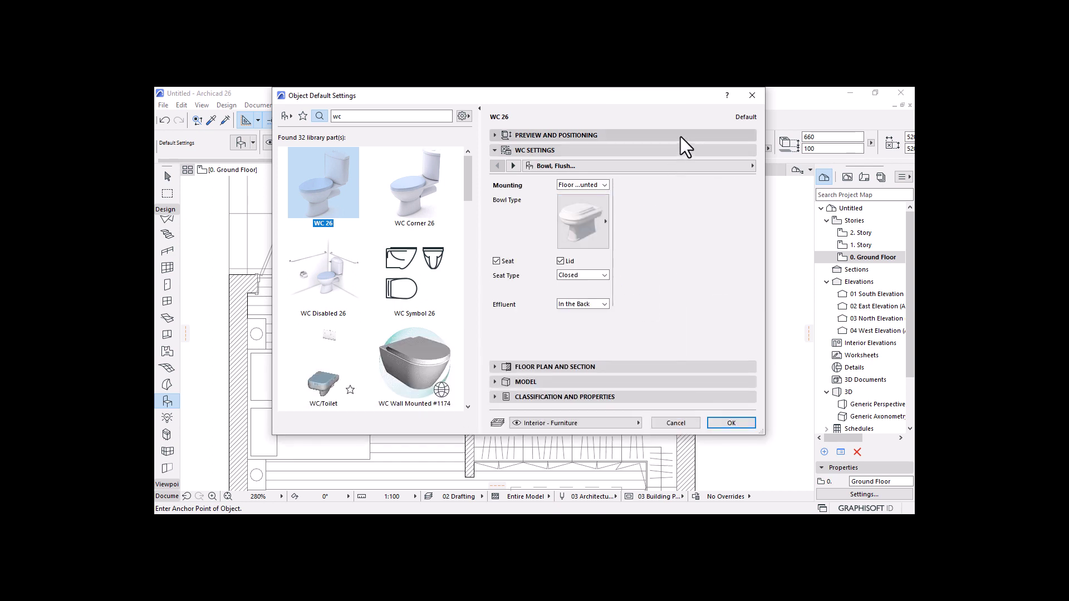
pyautogui.click(680, 136)
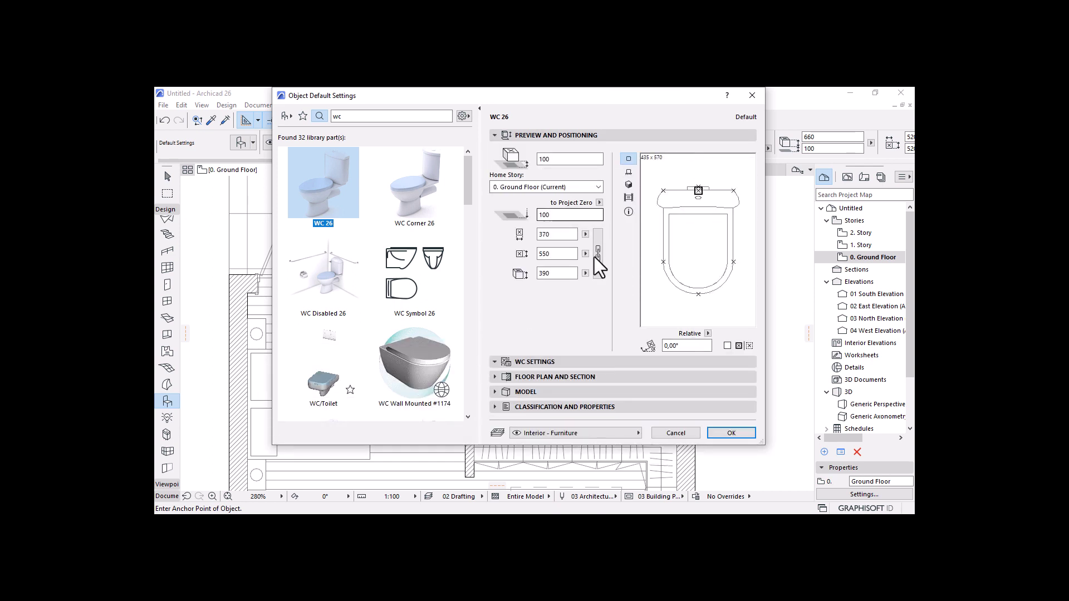
# Step: Set the WC's bowl type to Type 6, review its plan preview, and accept the settings
pyautogui.click(513, 361)
pyautogui.click(585, 221)
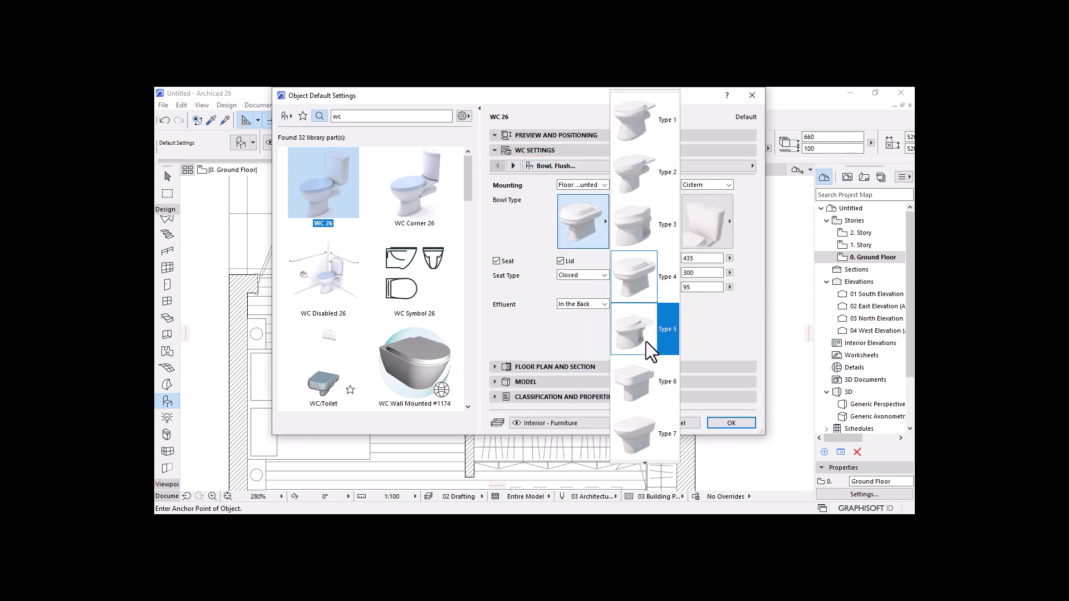
pyautogui.click(644, 389)
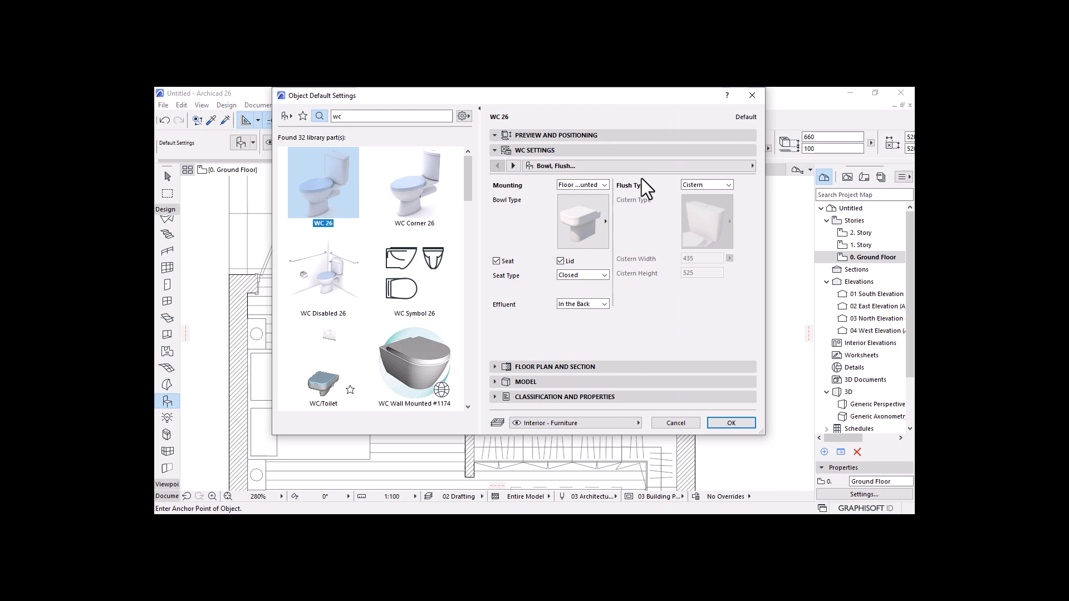
pyautogui.click(616, 135)
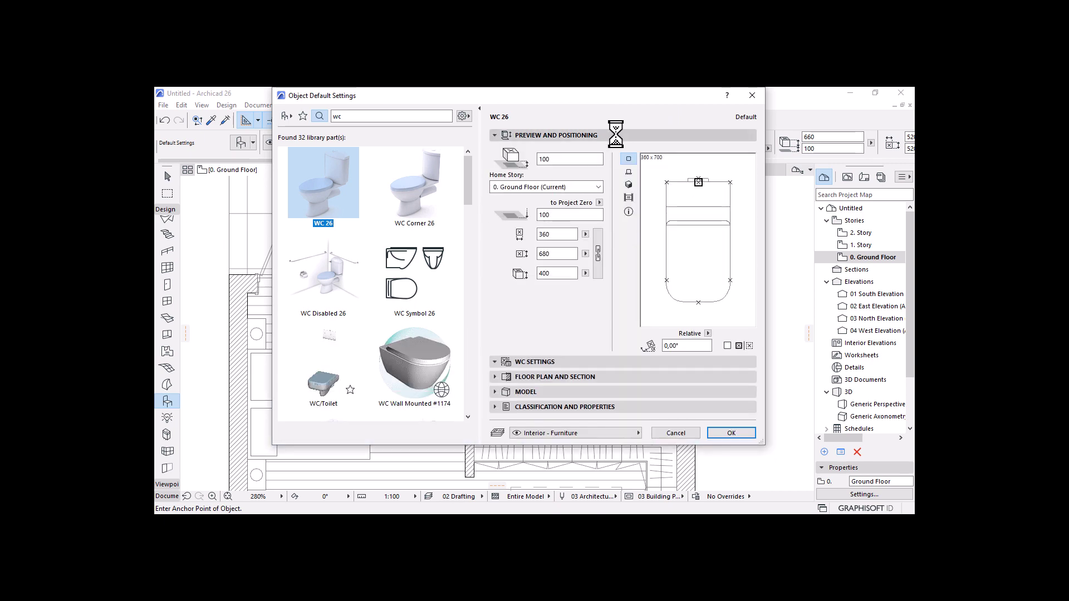
pyautogui.click(741, 433)
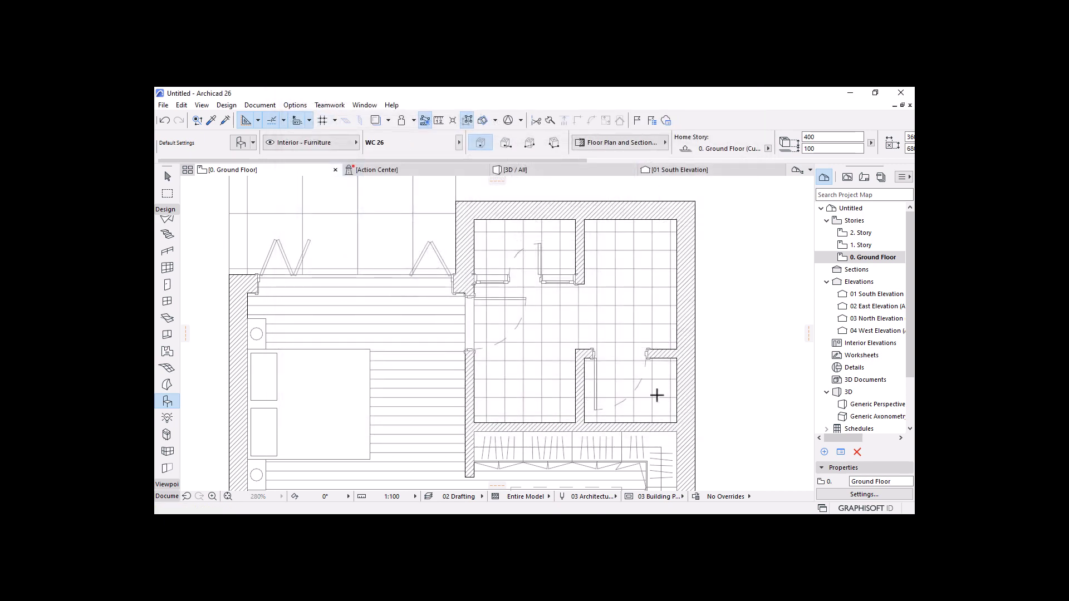
# Step: Place the WC inside the small toilet compartment in the southeast corner of the tiled area
pyautogui.click(657, 396)
pyautogui.scroll(5, 670, 444)
pyautogui.press('Escape')
# Step: Rotate the WC 90° clockwise about the midpoint of its back edge so that the bowl points west
pyautogui.click(611, 286)
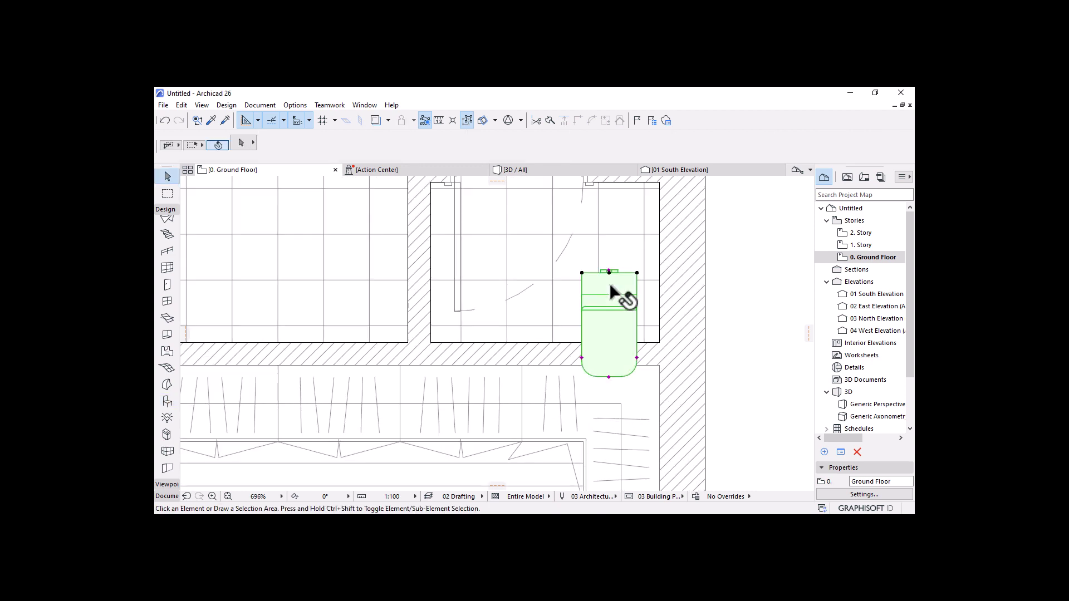
pyautogui.click(609, 273)
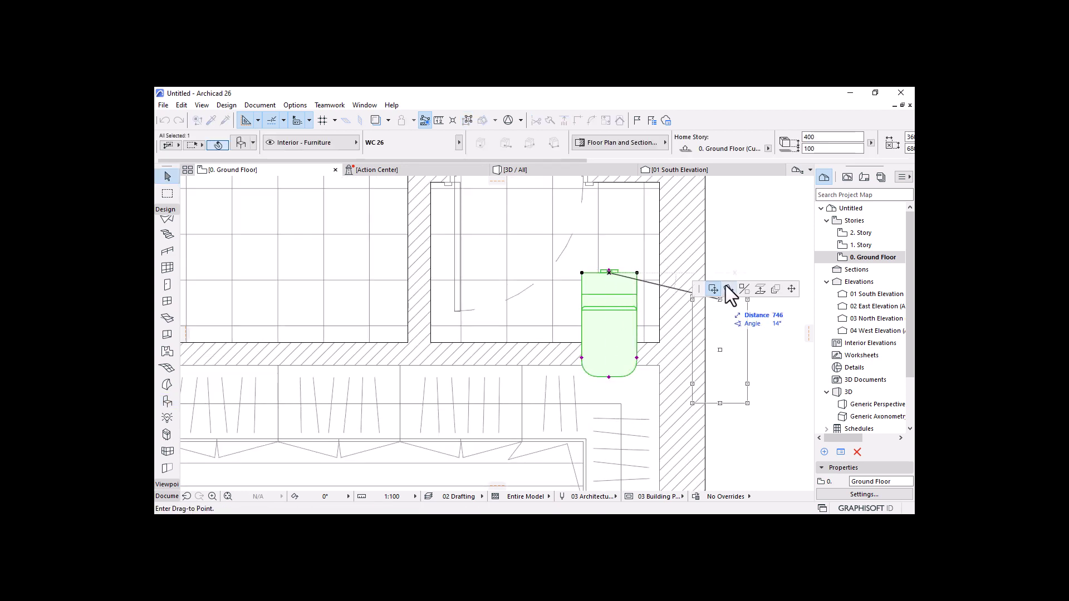
pyautogui.click(728, 289)
pyautogui.click(609, 272)
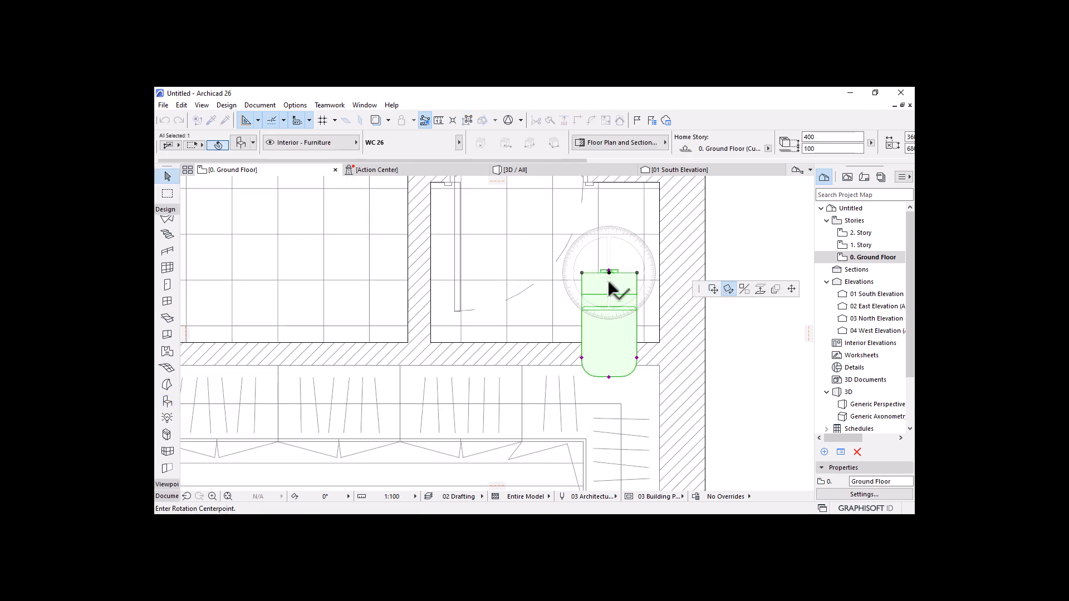
pyautogui.click(613, 424)
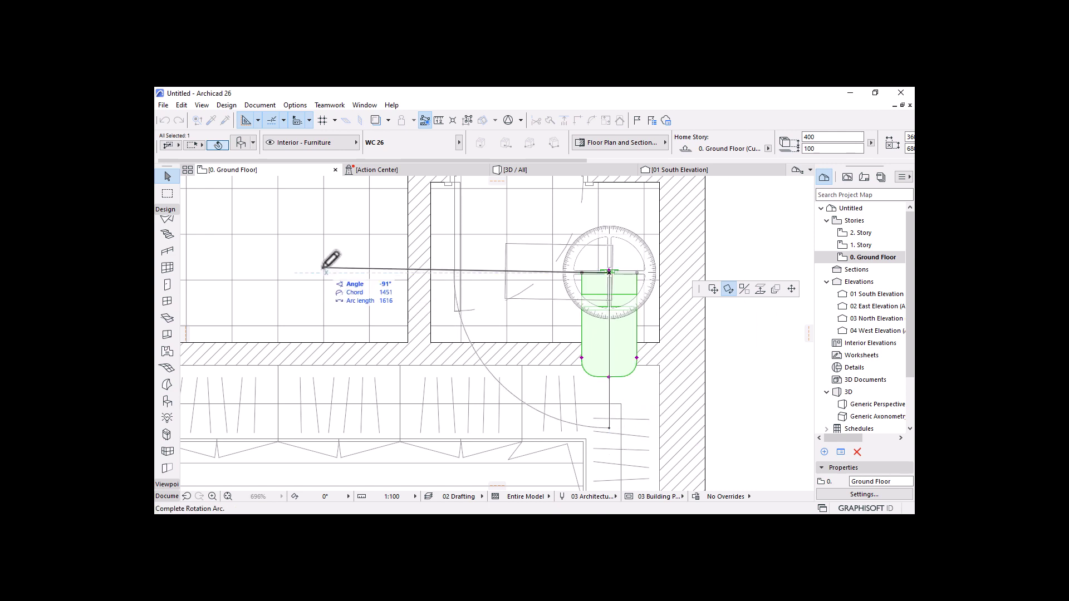
pyautogui.click(295, 273)
# Step: Move the WC horizontally east until its back edge sits flush on the inner face of the exterior wall
pyautogui.scroll(3, 613, 279)
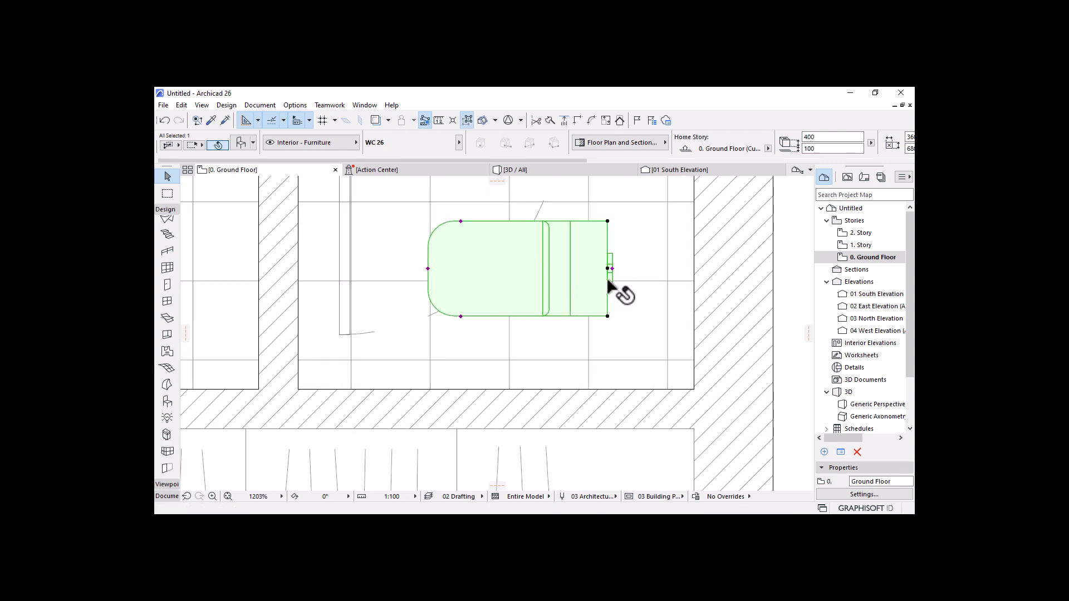
pyautogui.scroll(3, 611, 287)
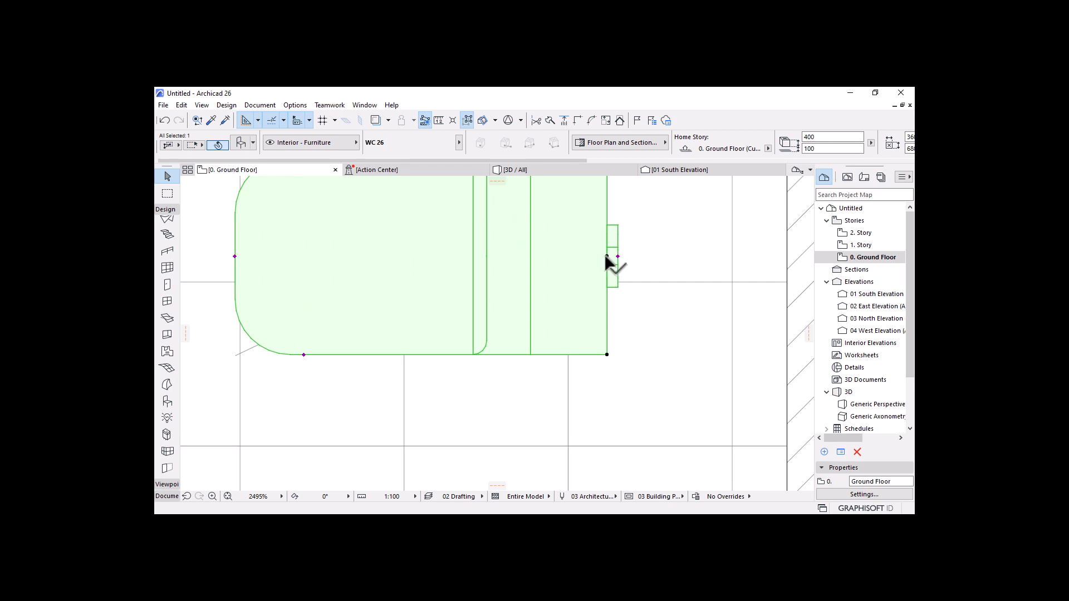
pyautogui.hotkey('ctrl', 'e')
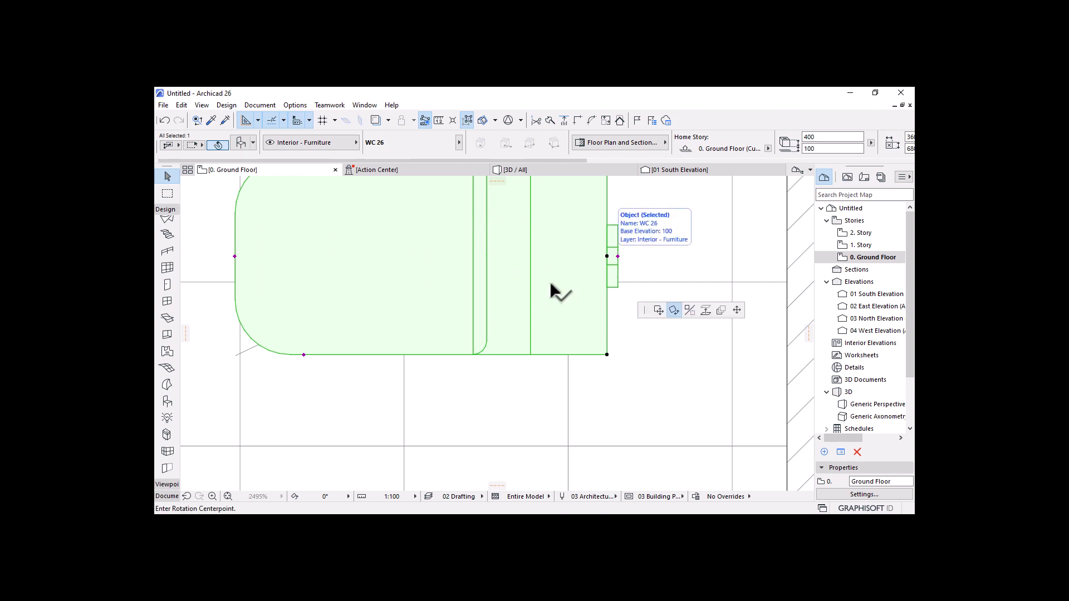
pyautogui.scroll(-1, 451, 287)
pyautogui.click(713, 289)
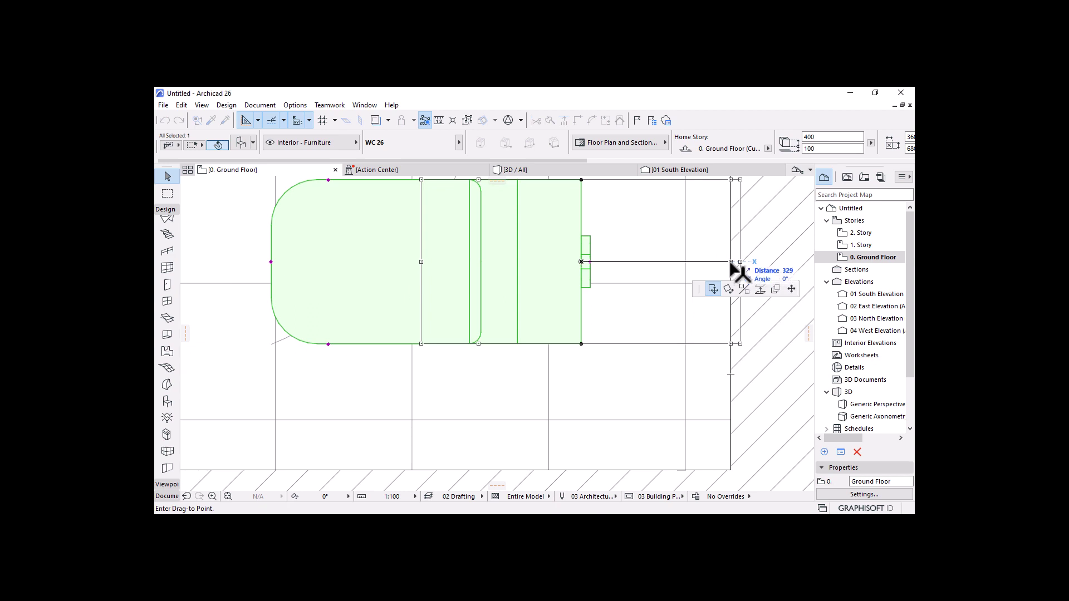
pyautogui.click(731, 262)
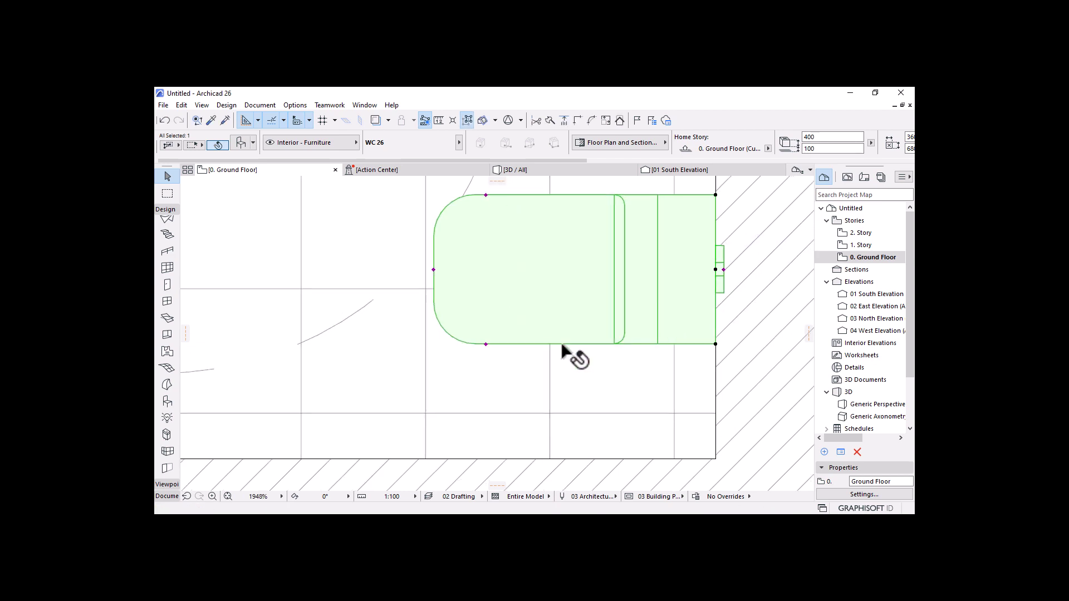
pyautogui.scroll(-4, 563, 359)
pyautogui.scroll(-3, 616, 355)
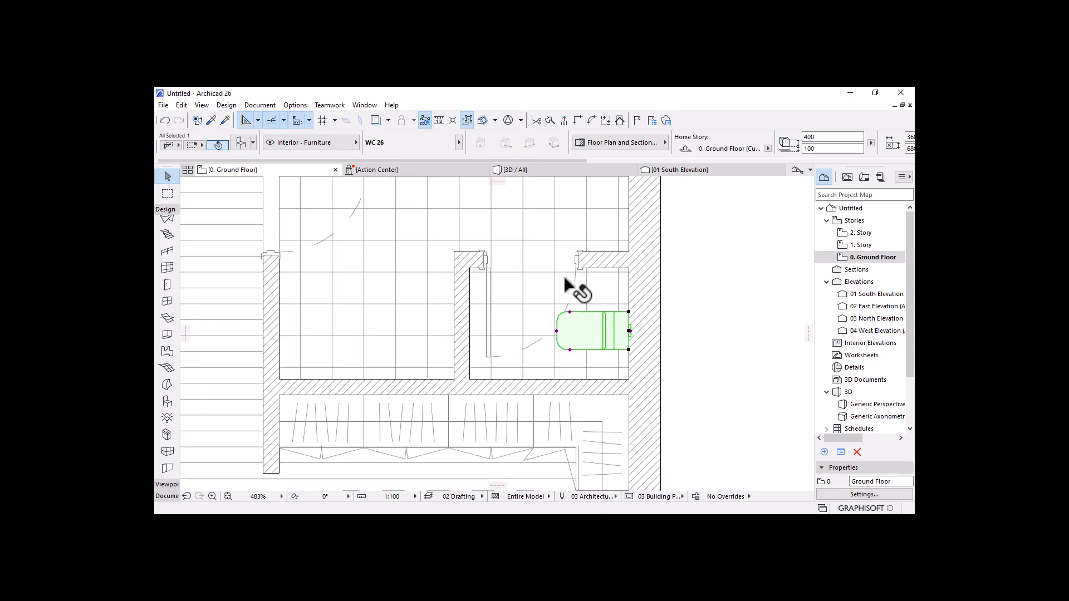
pyautogui.scroll(2, 548, 331)
pyautogui.scroll(5, 675, 350)
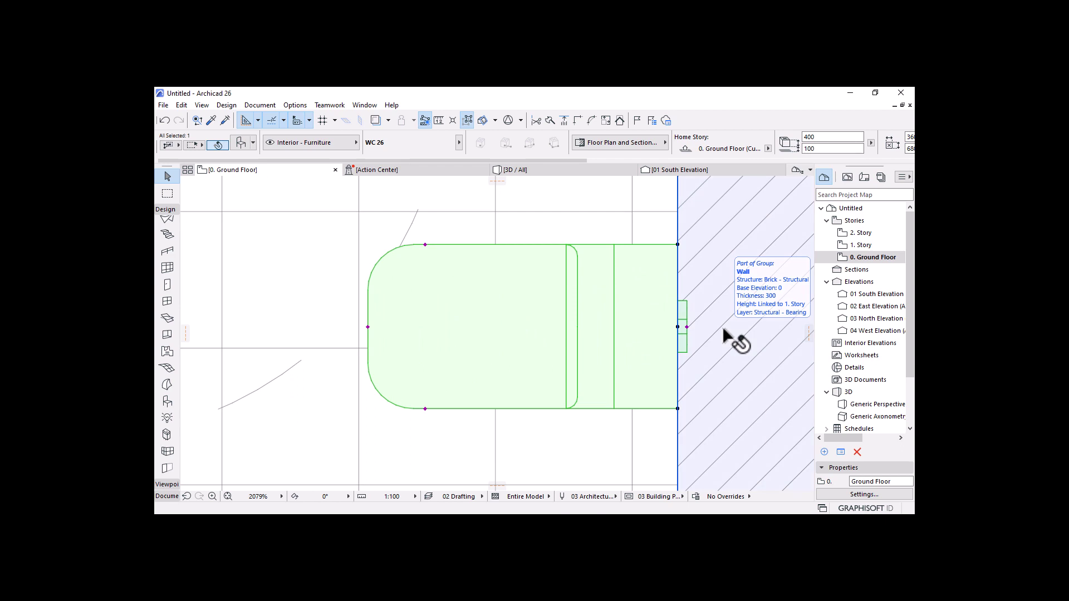
# Step: Set the width of the toilet compartment's door to 800 mm
pyautogui.scroll(-5, 633, 343)
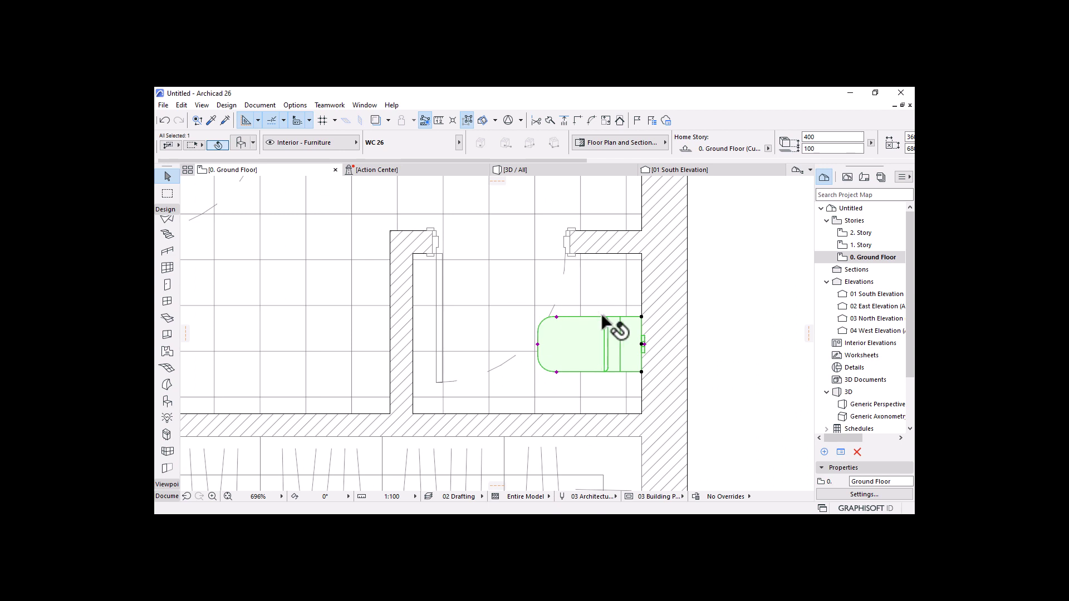
pyautogui.scroll(-3, 602, 315)
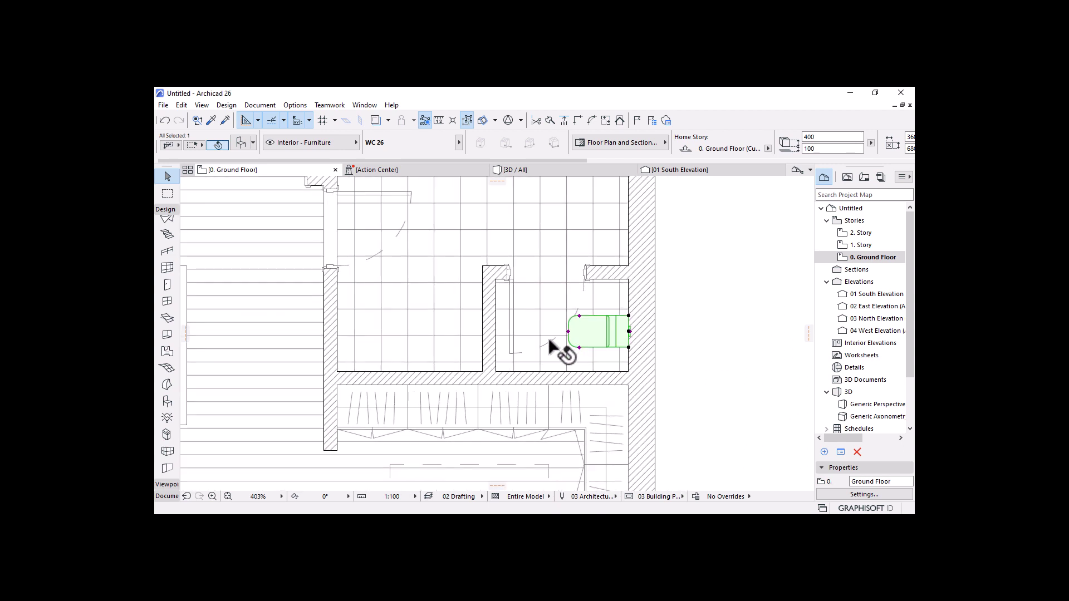
pyautogui.click(510, 353)
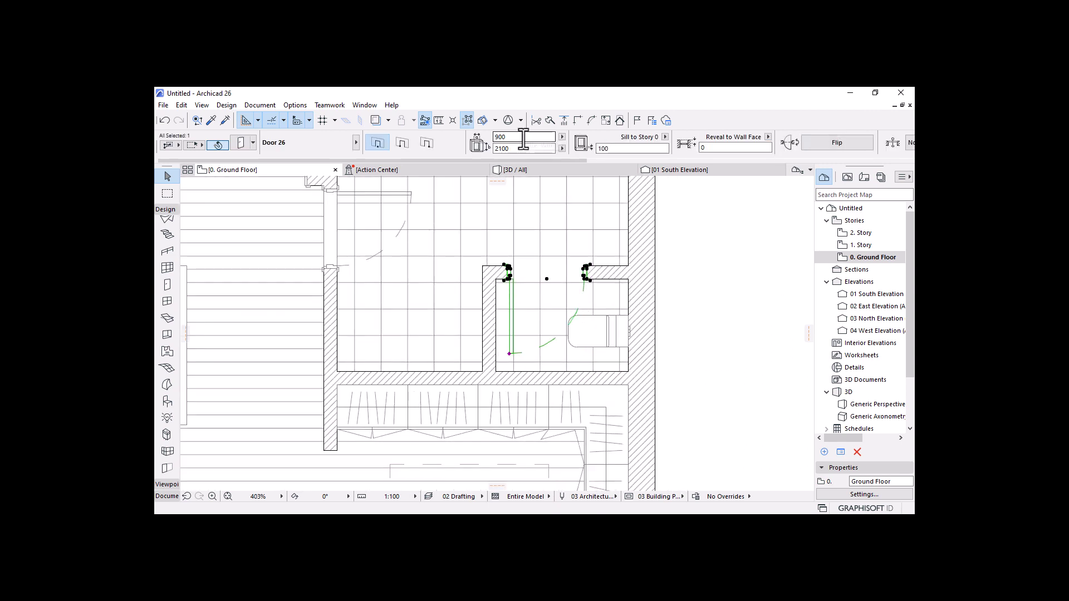
pyautogui.click(524, 138)
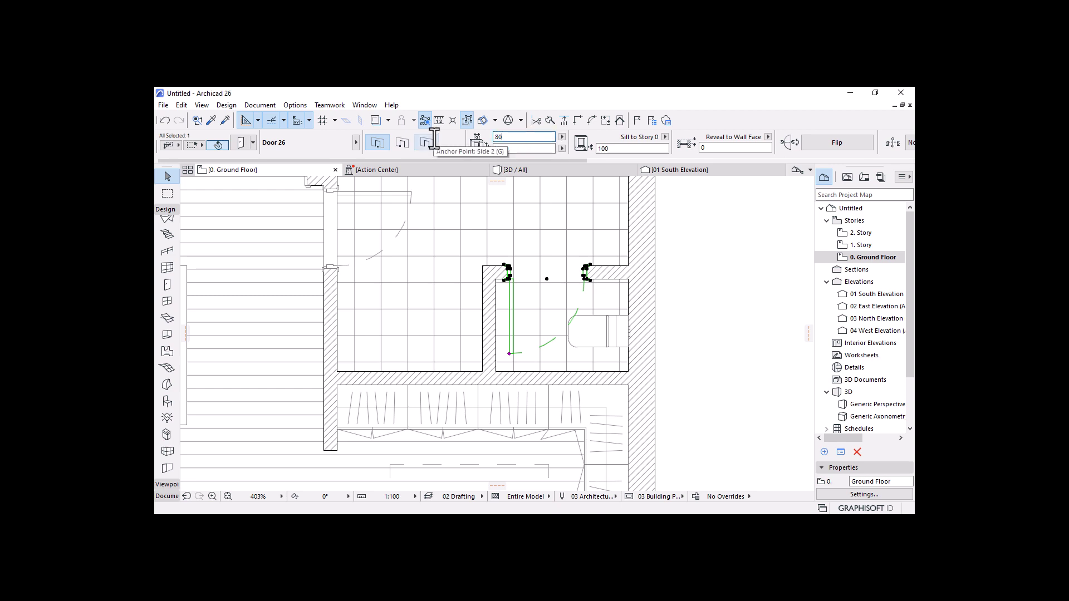
pyautogui.press('Return')
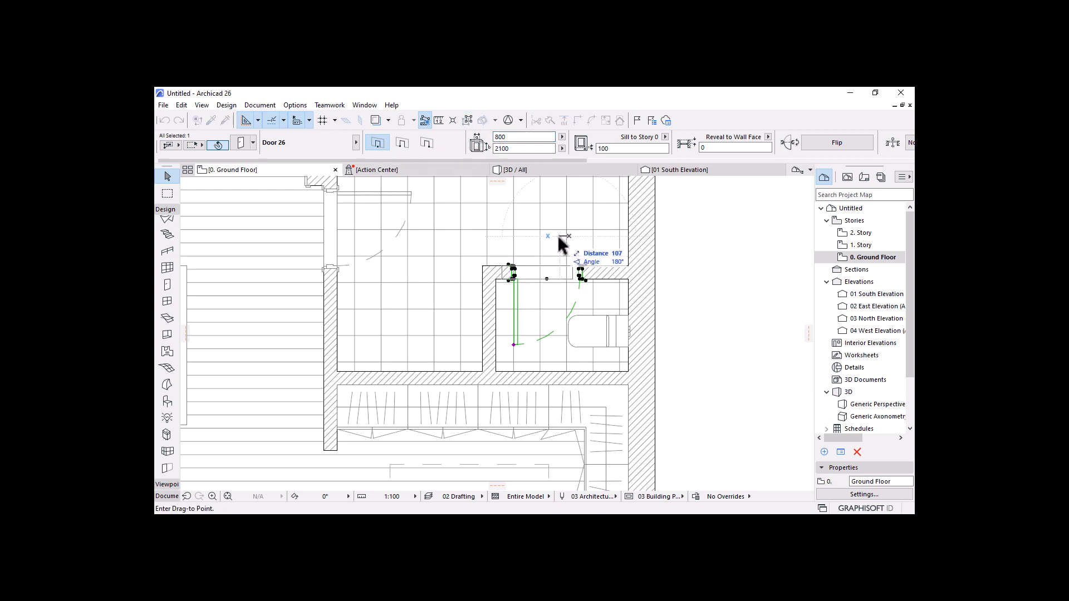
# Step: Move the toilet compartment's door about 110 mm west along its wall, closer to the partition corner
pyautogui.click(557, 235)
pyautogui.click(549, 360)
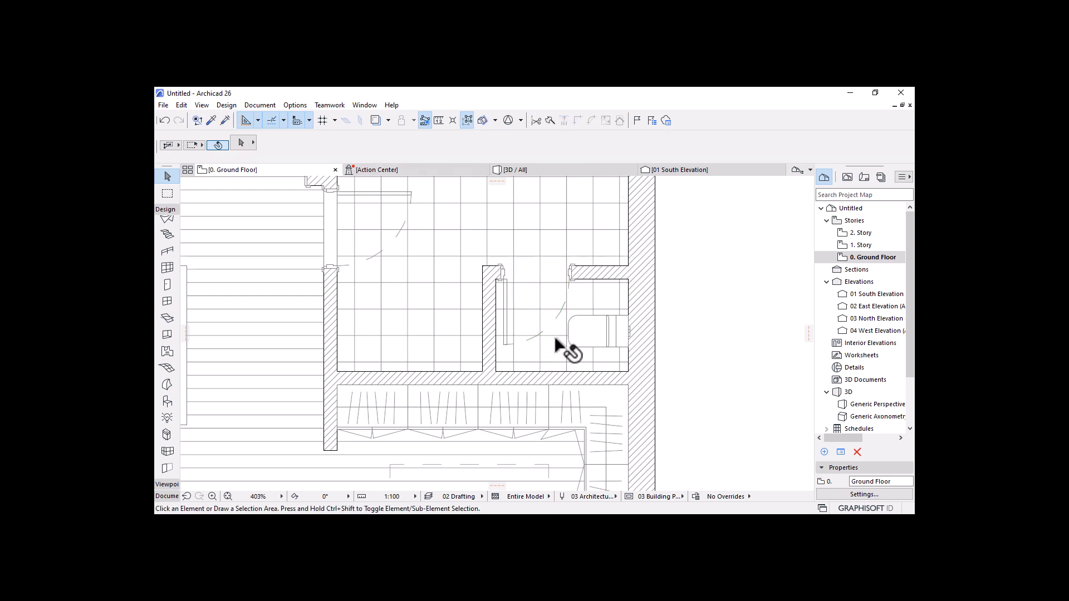
pyautogui.scroll(-2, 536, 358)
pyautogui.scroll(3, 561, 341)
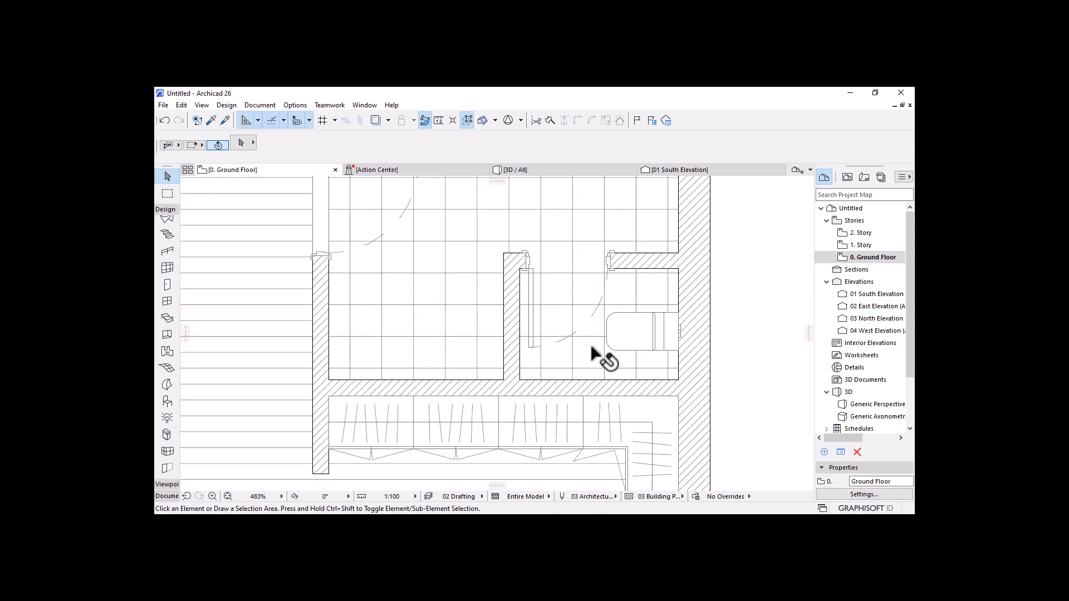
# Step: Search the object library for "basin" and choose Multi-Basin Counter 26 as the object to place
pyautogui.moveTo(515, 354); pyautogui.dragTo(612, 341, button='middle')
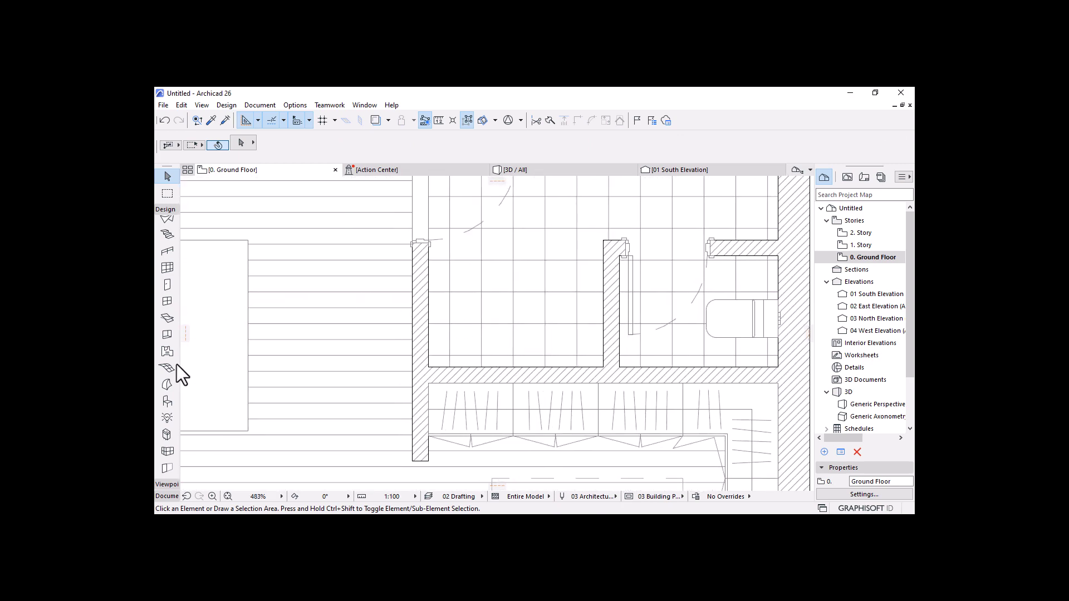
pyautogui.click(167, 403)
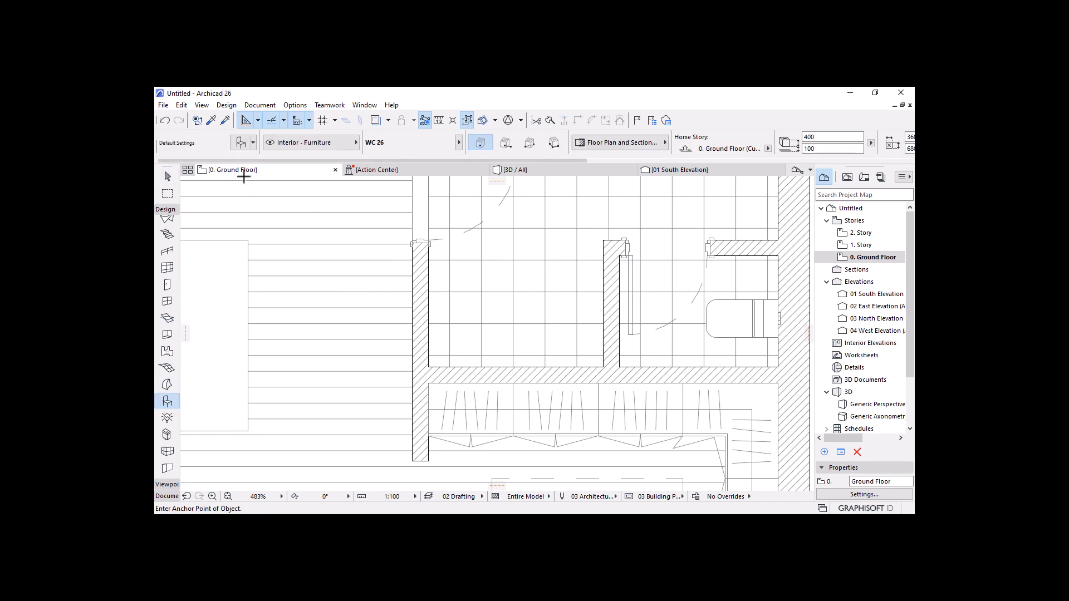
pyautogui.click(241, 143)
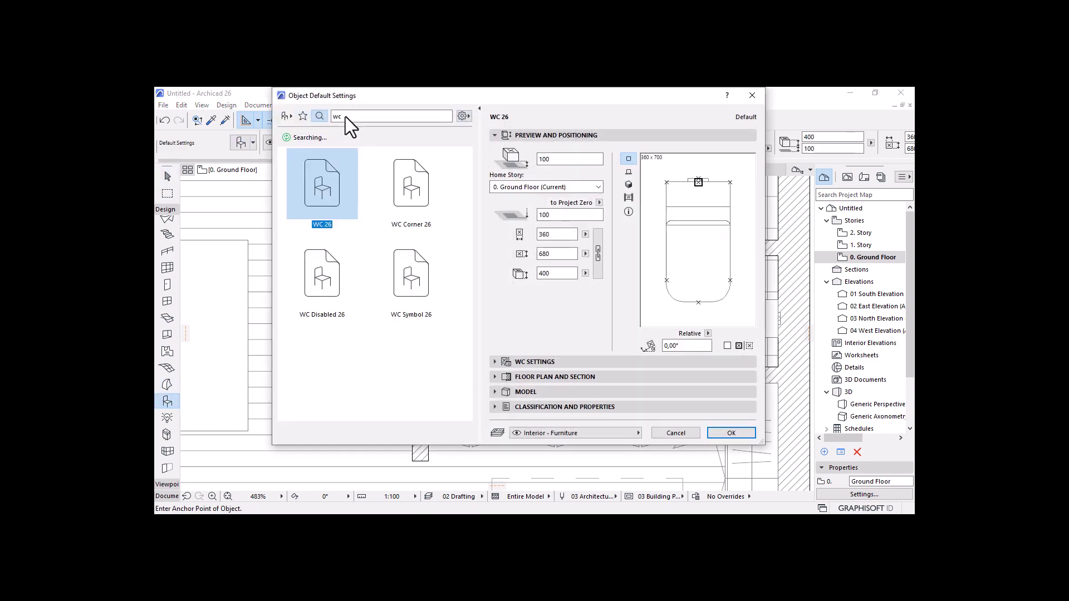
pyautogui.write('b')
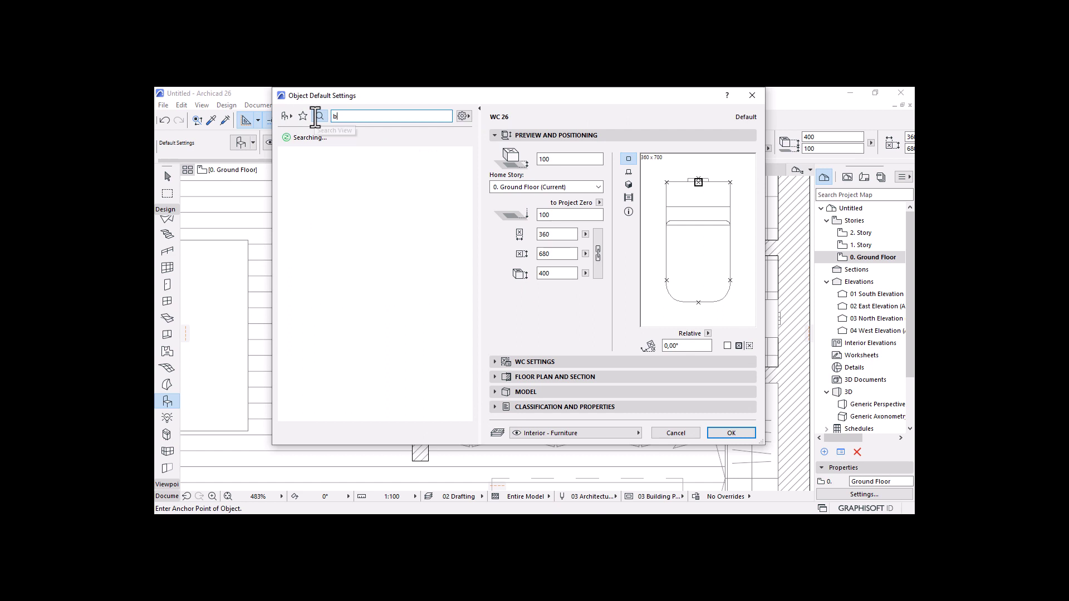
pyautogui.write('asin')
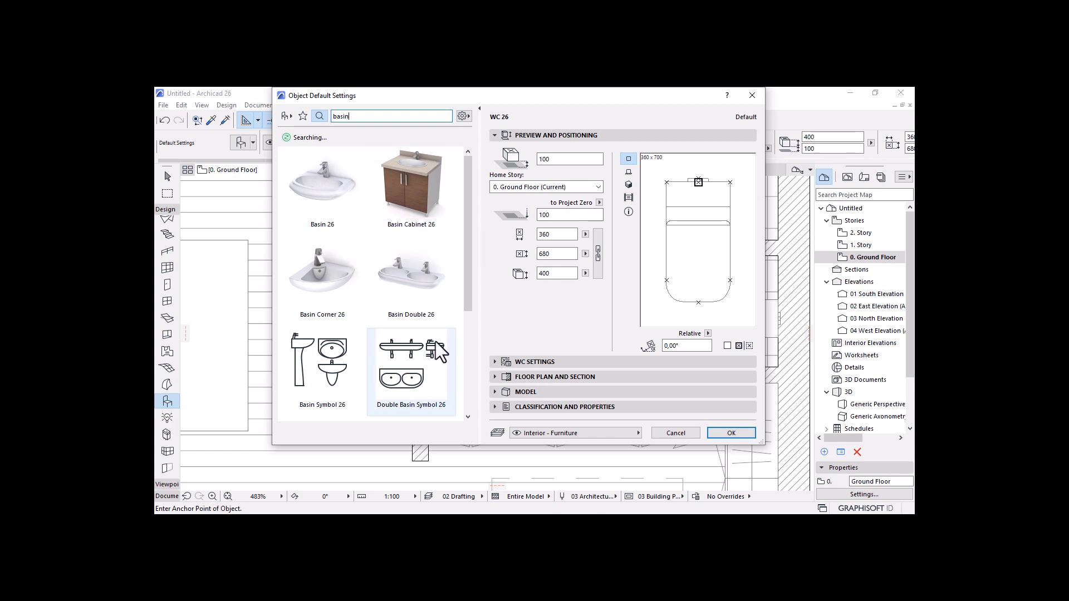
pyautogui.click(402, 195)
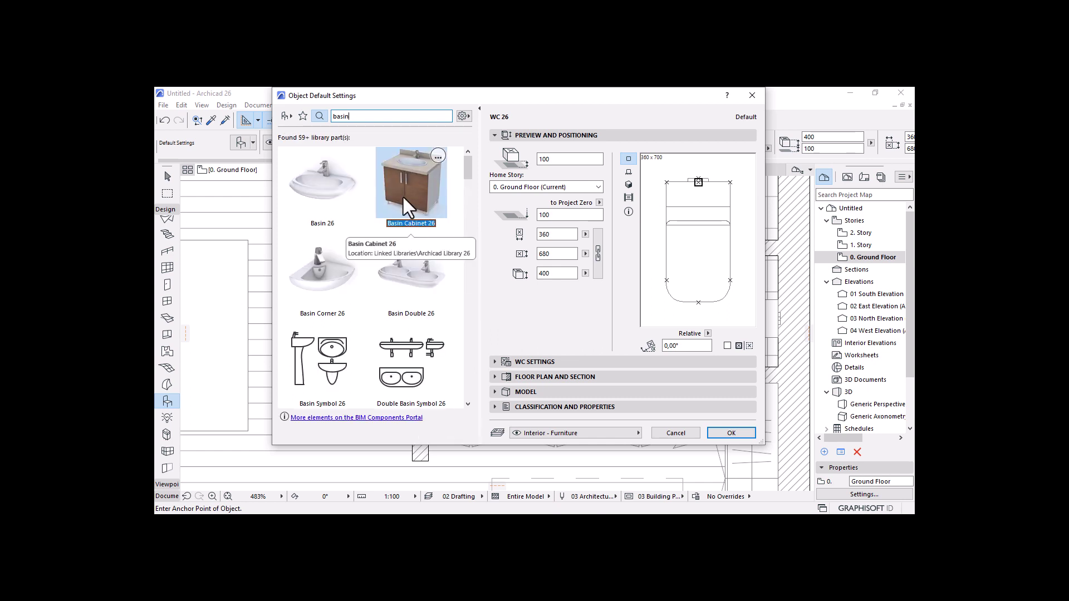
pyautogui.click(412, 280)
pyautogui.scroll(-6, 373, 326)
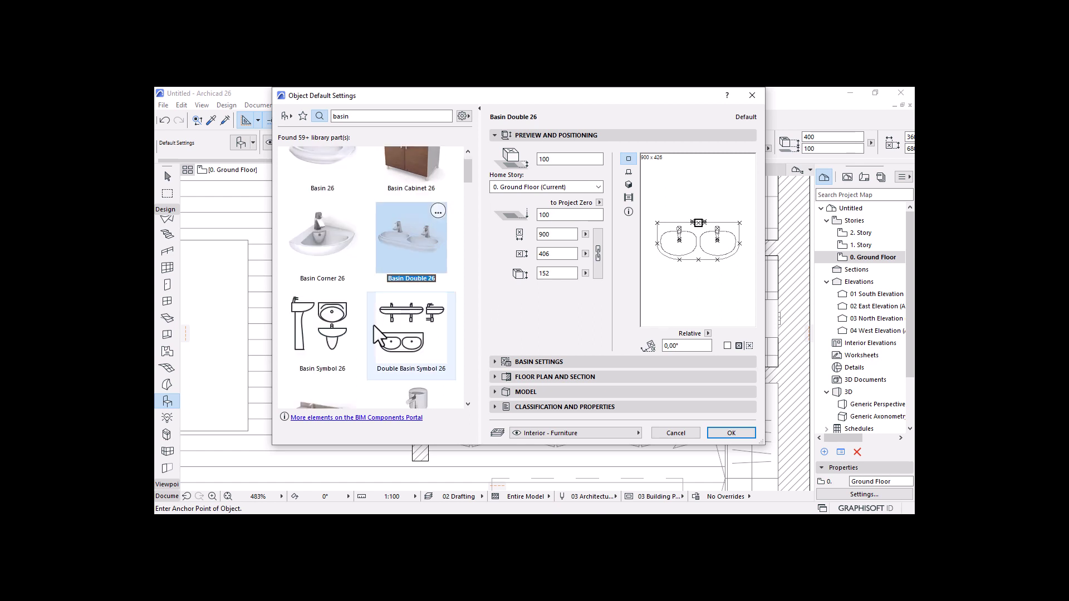
pyautogui.click(324, 259)
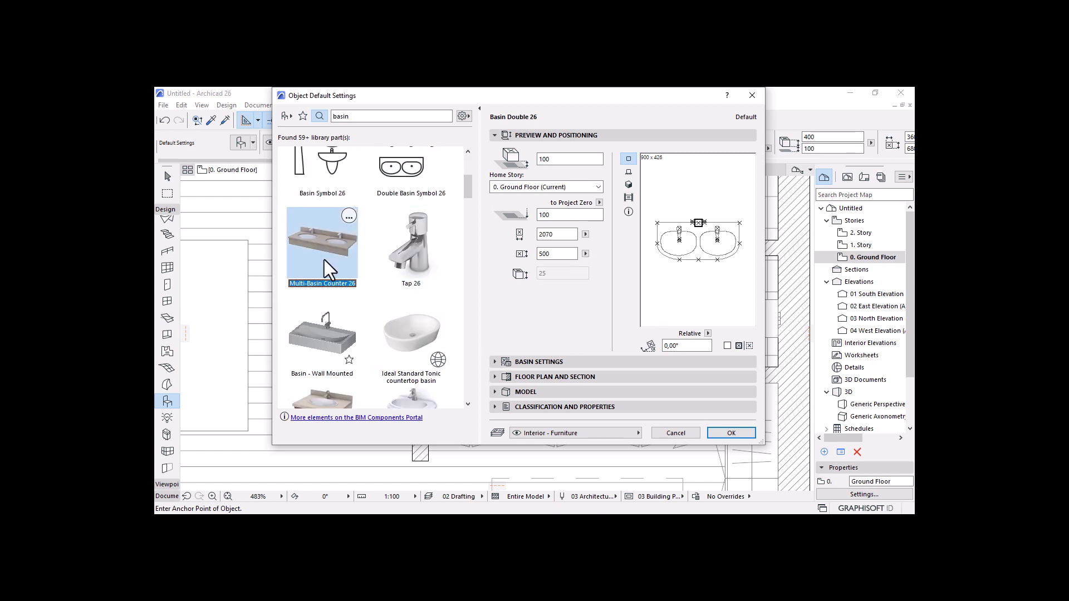
pyautogui.scroll(-1, 334, 268)
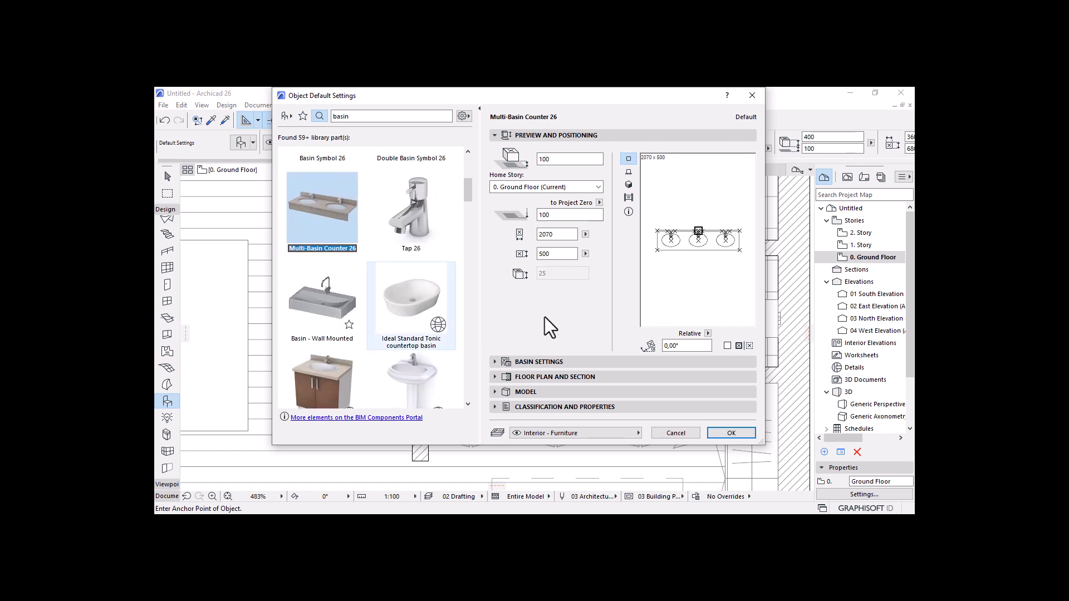
# Step: Set the number of basins in the Multi-Basin Counter to 2
pyautogui.click(521, 363)
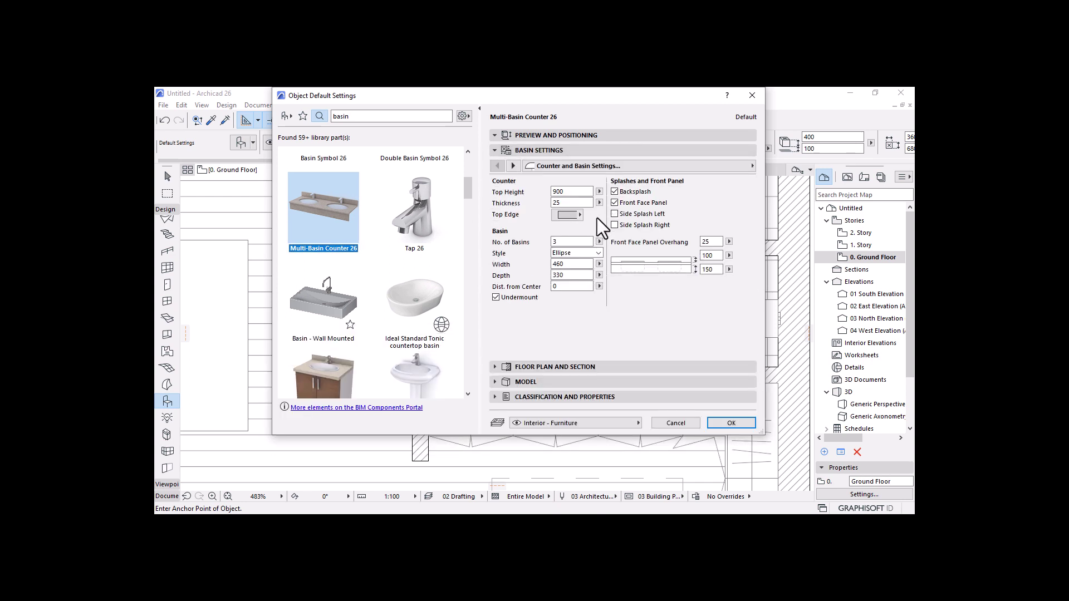
pyautogui.doubleClick(560, 241)
pyautogui.write('2')
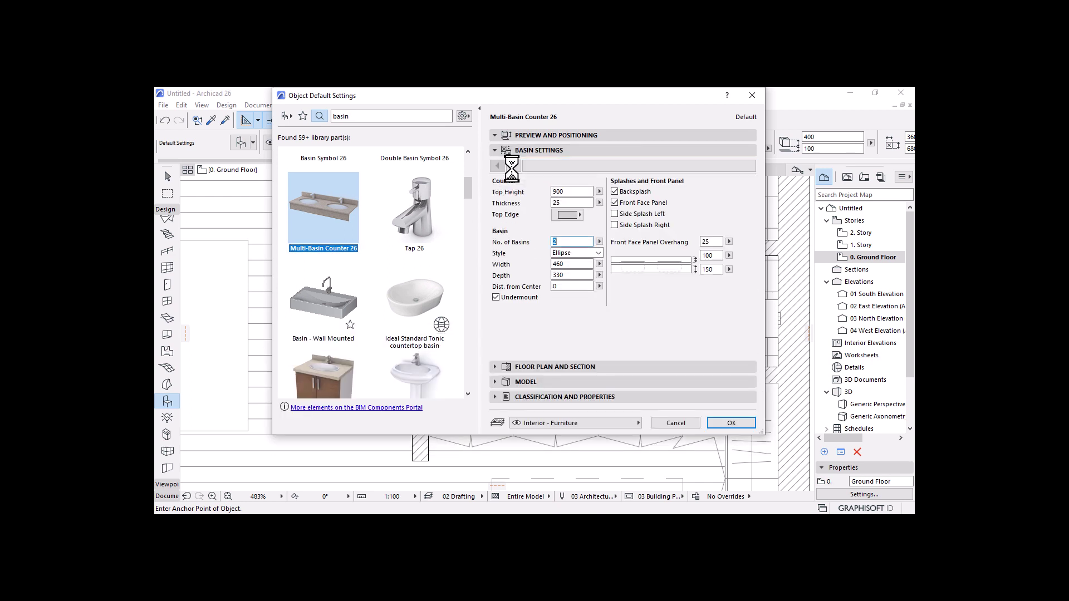
# Step: Set the basin counter's 2D detail level to Full with a grey contour pen, and accept the object settings
pyautogui.click(513, 165)
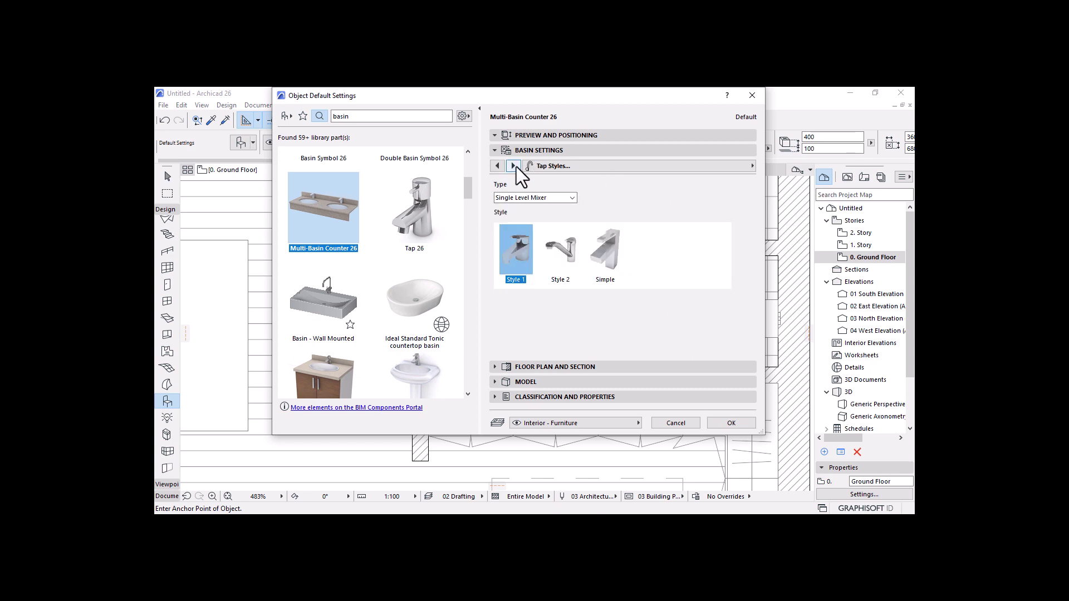
pyautogui.click(513, 165)
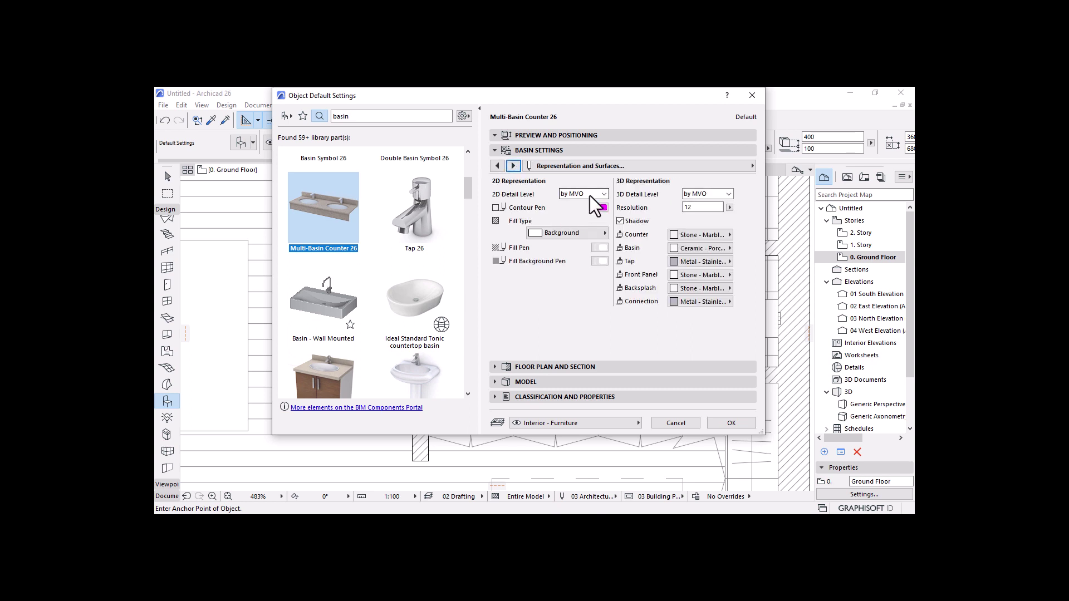
pyautogui.click(589, 195)
pyautogui.click(561, 228)
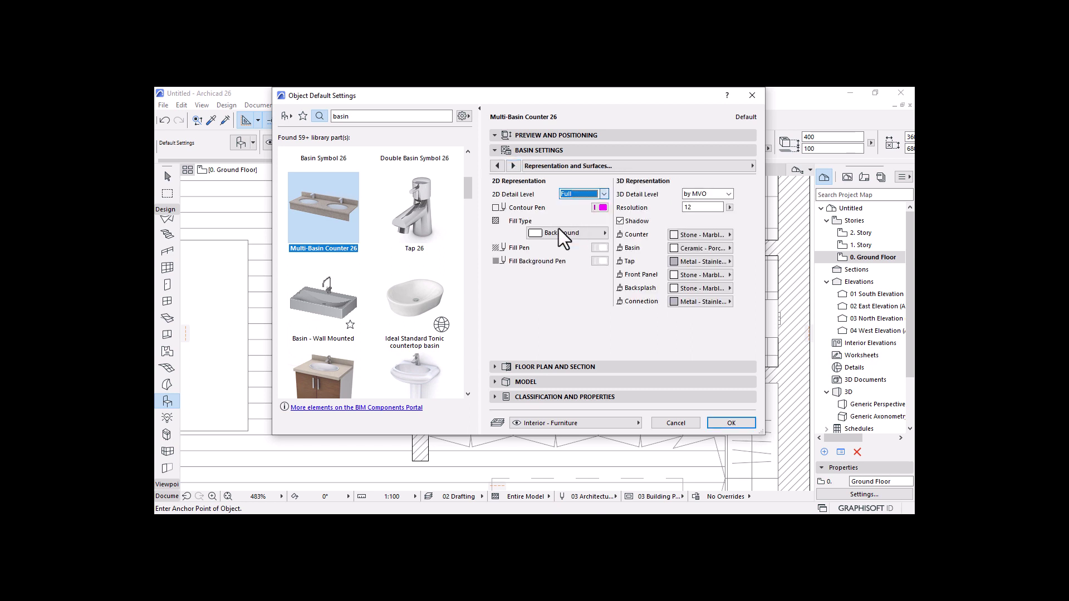
pyautogui.click(602, 208)
pyautogui.click(624, 205)
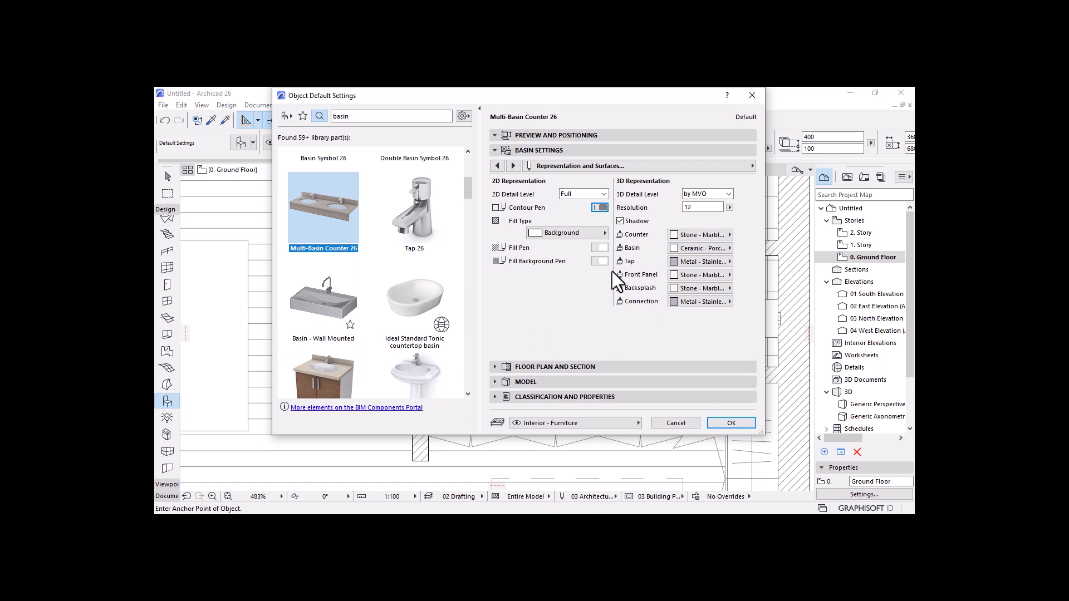
pyautogui.click(597, 234)
pyautogui.click(596, 233)
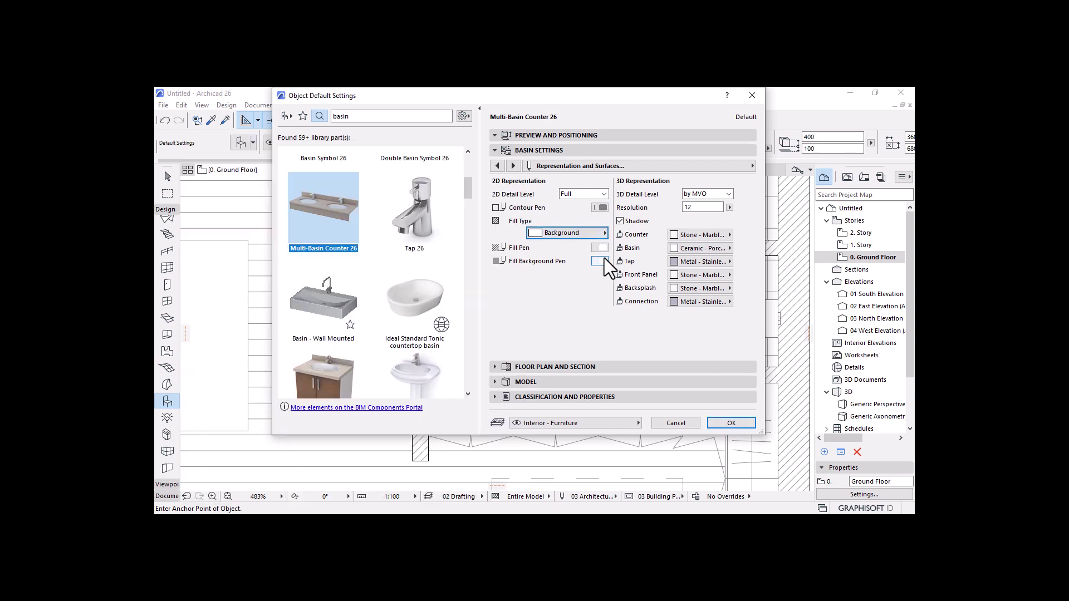
pyautogui.click(604, 260)
pyautogui.click(478, 314)
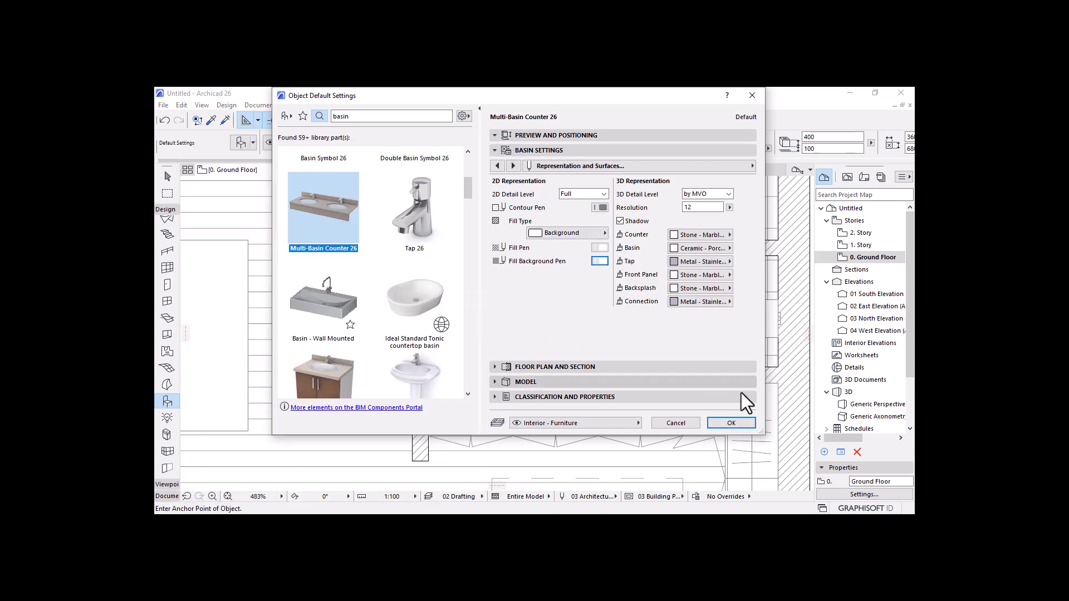
pyautogui.click(732, 424)
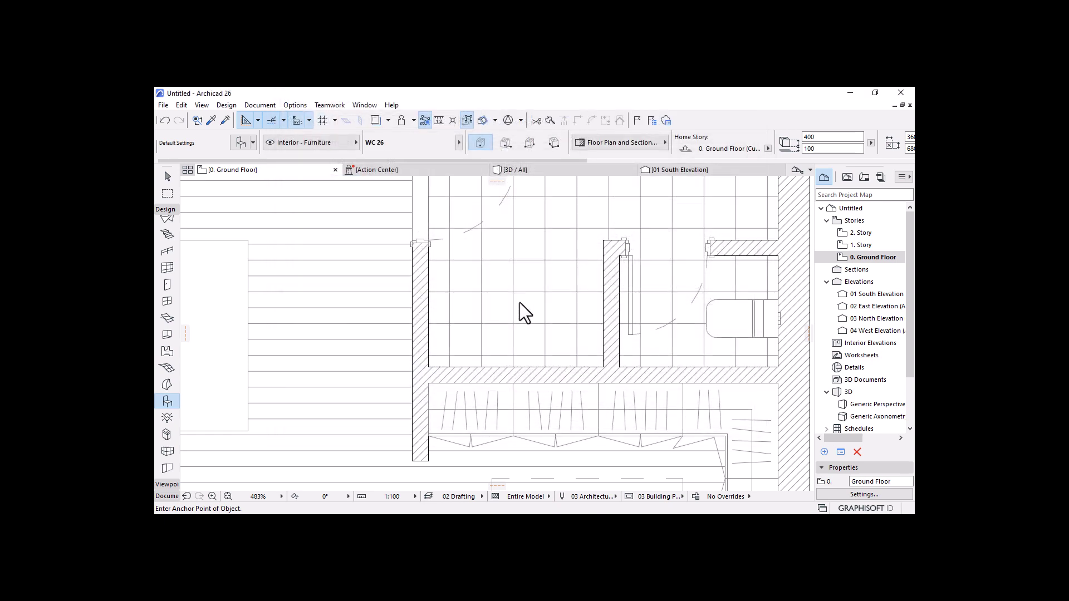
# Step: Place the two-basin counter in the bathroom space west of the toilet compartment and select it
pyautogui.click(504, 331)
pyautogui.press('Escape')
pyautogui.click(507, 345)
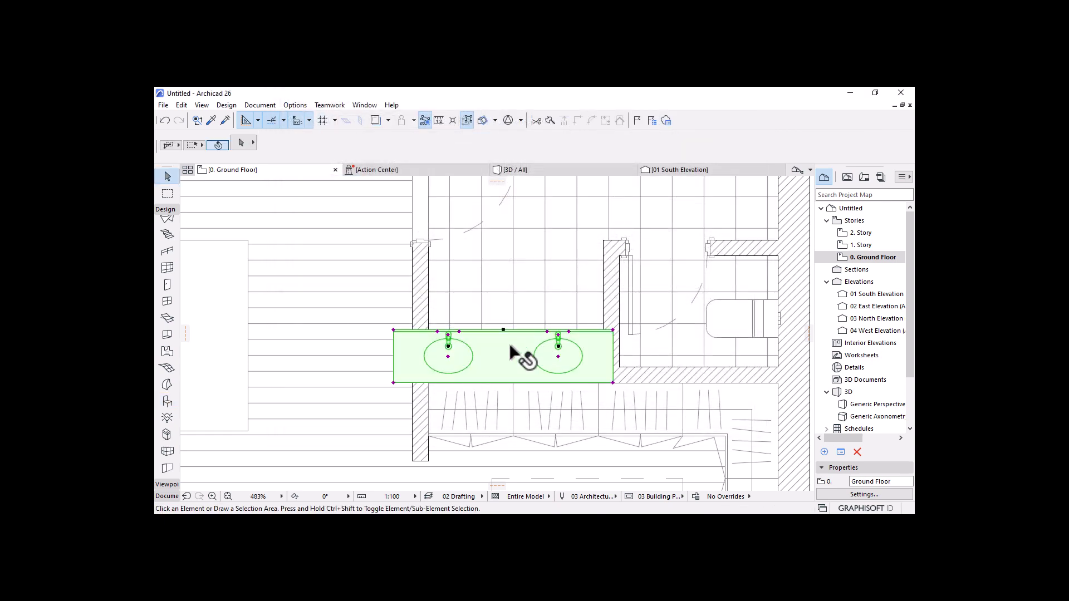
# Step: Mirror the basin counter about its horizontal back edge so that the basins face north
pyautogui.click(502, 330)
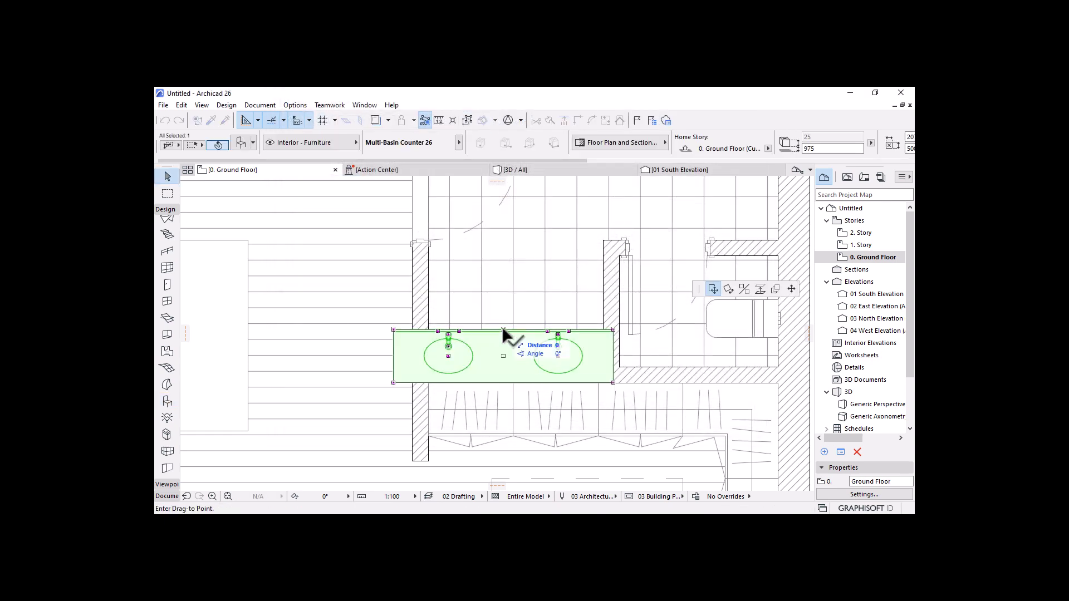
pyautogui.click(745, 291)
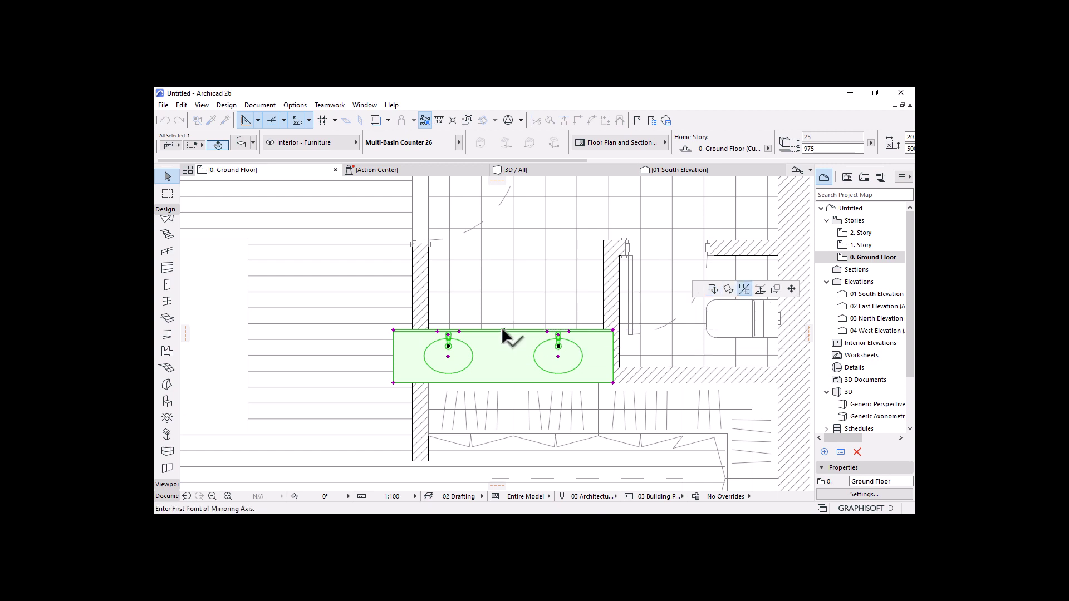
pyautogui.click(503, 330)
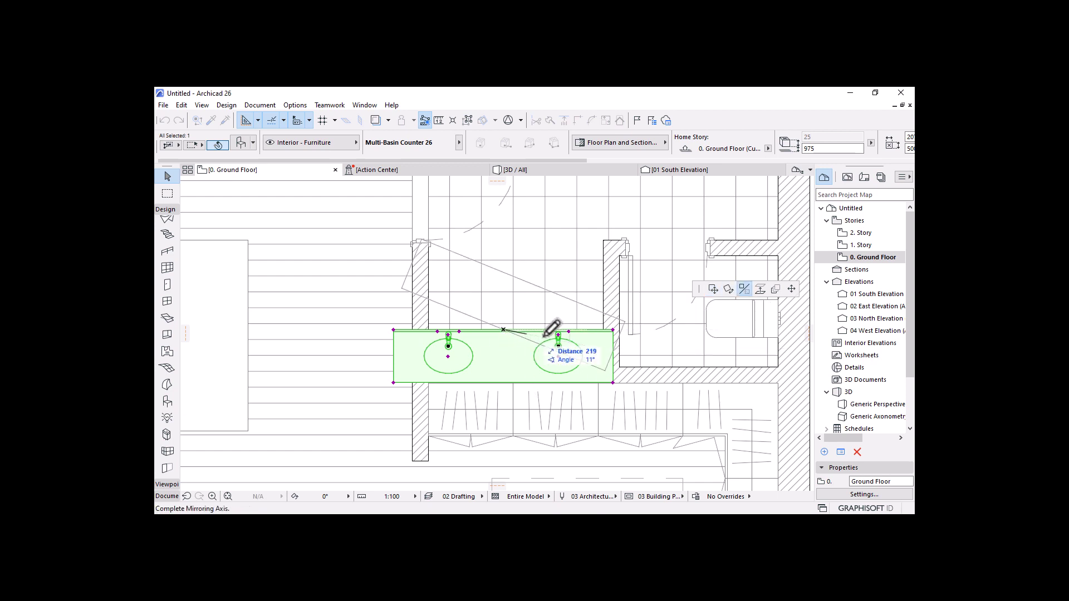
pyautogui.click(690, 330)
# Step: Measure the clear width of the basin alcove between the inner faces of its two side walls
pyautogui.scroll(3, 587, 390)
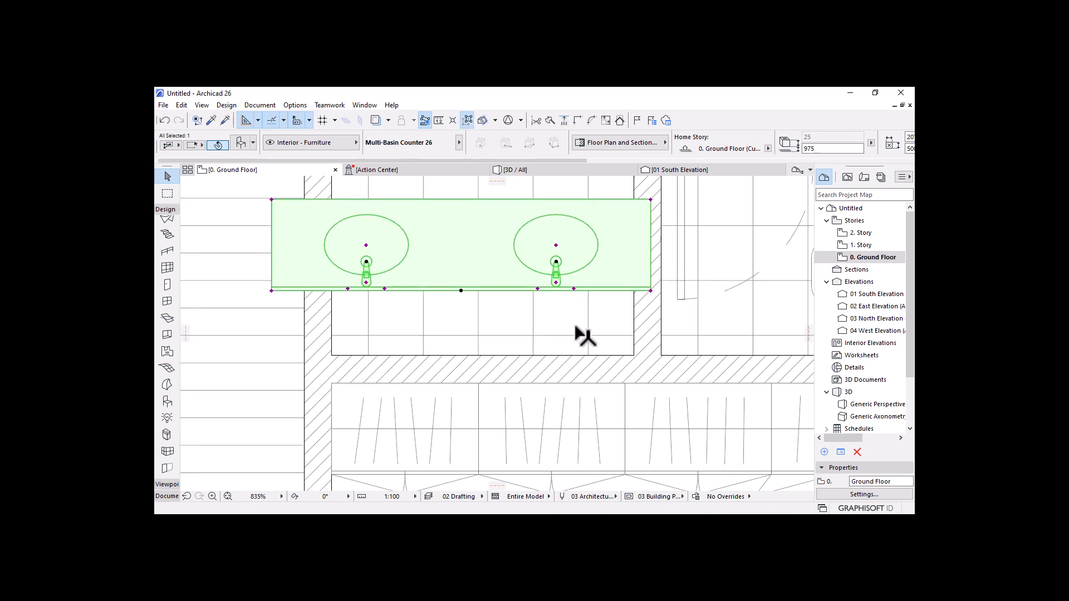
pyautogui.scroll(-2, 594, 397)
pyautogui.scroll(2, 434, 386)
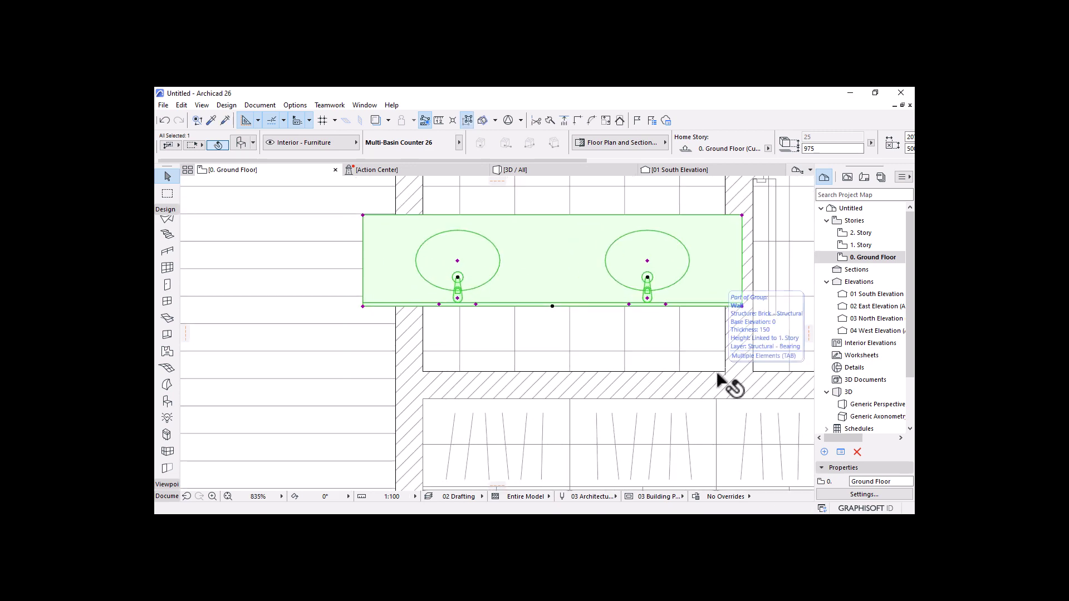
pyautogui.press('m')
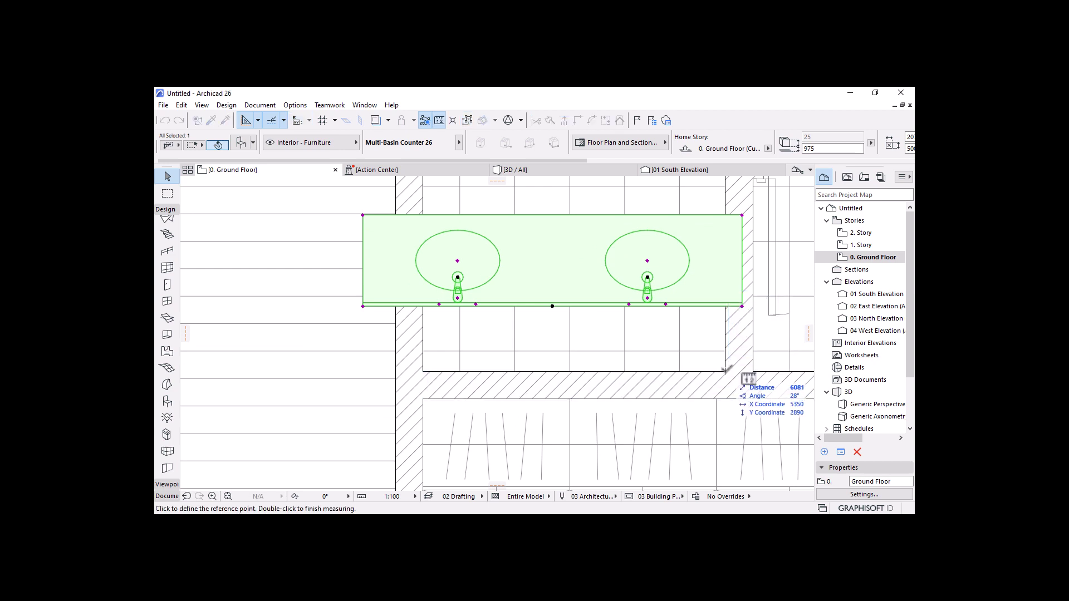
pyautogui.click(725, 372)
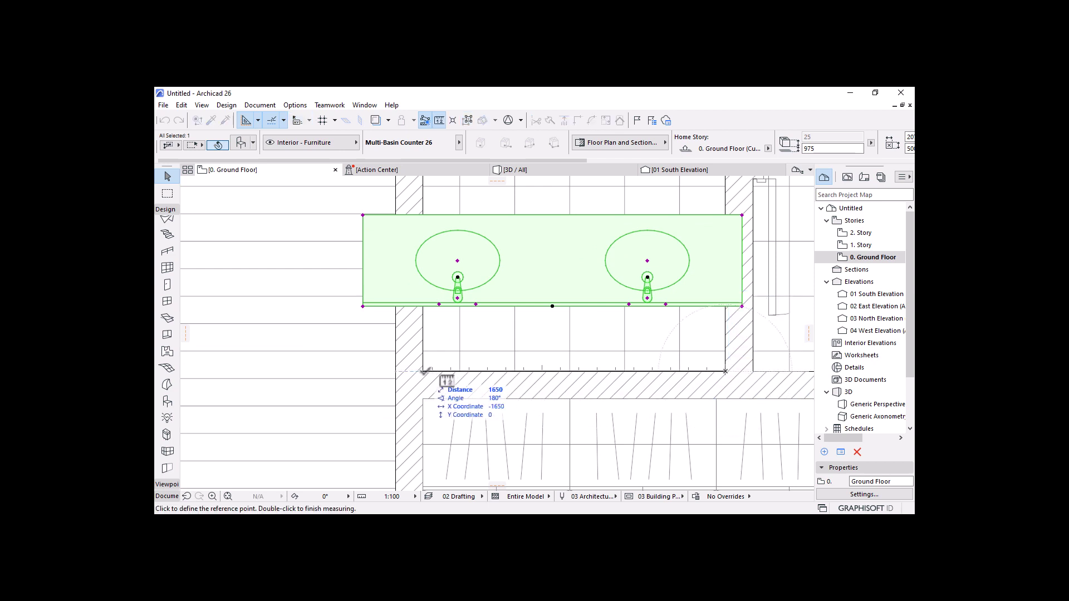
pyautogui.press('Escape')
# Step: Set the width of the basin counter to 1650 mm
pyautogui.scroll(-3, 743, 149)
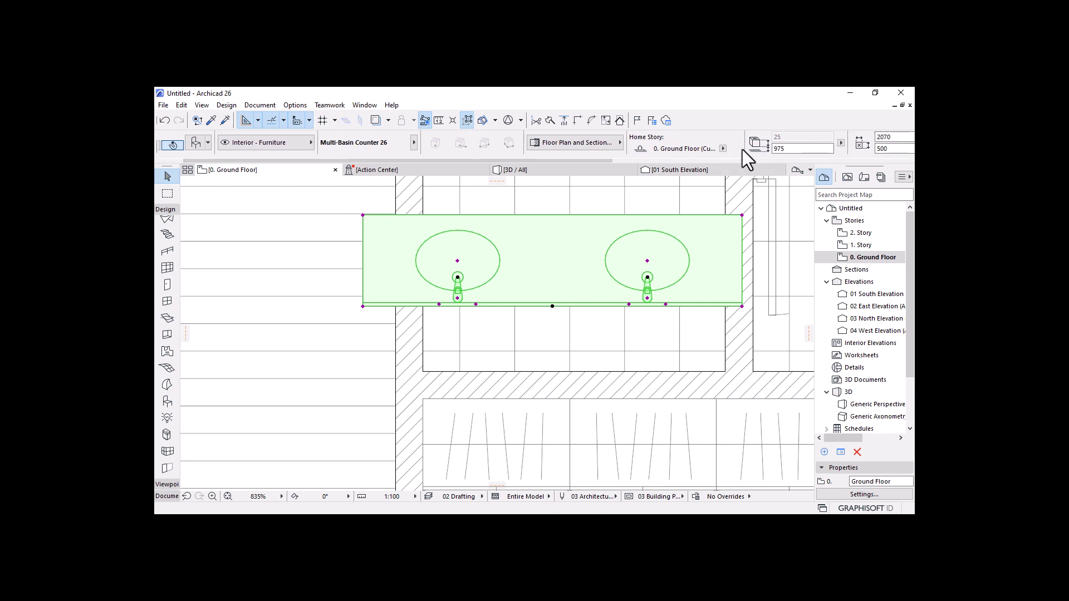
pyautogui.click(811, 138)
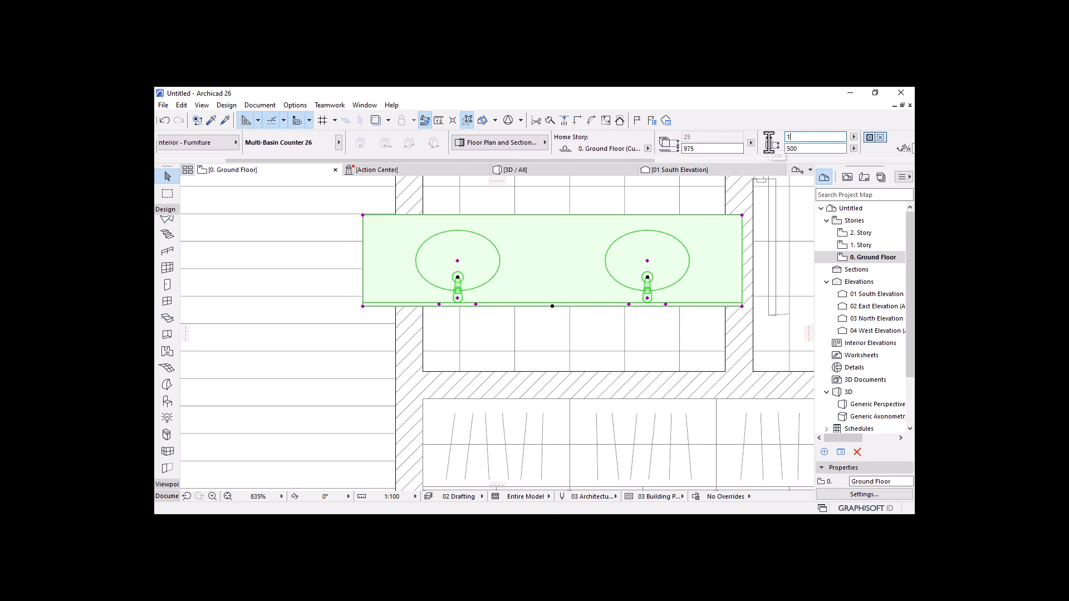
pyautogui.press('Return')
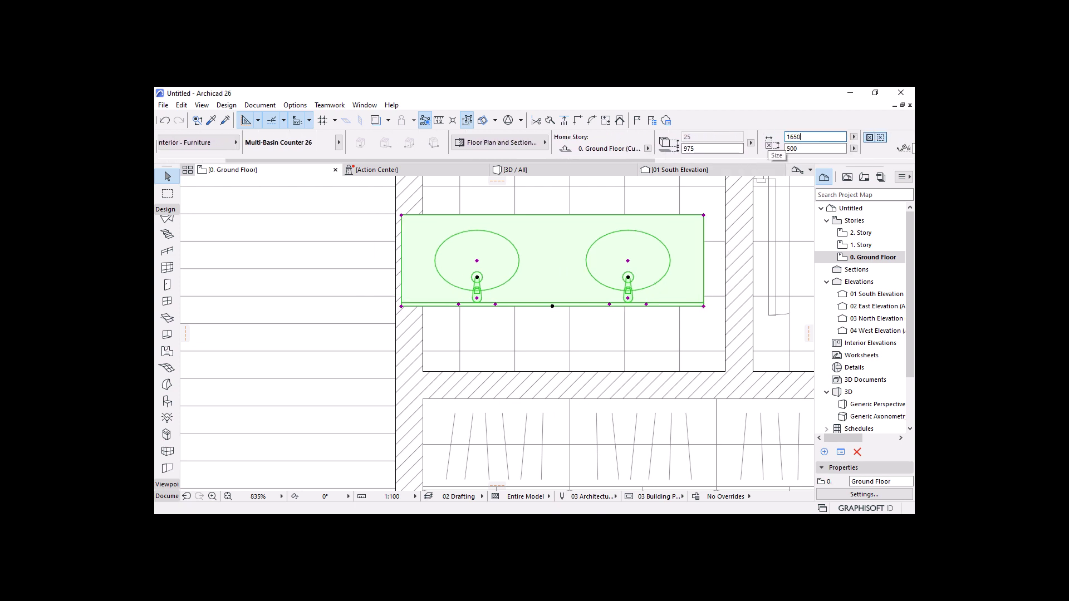
# Step: Move the basin counter by its southeast corner into the alcove's southeast inner wall corner, and deselect it
pyautogui.click(704, 307)
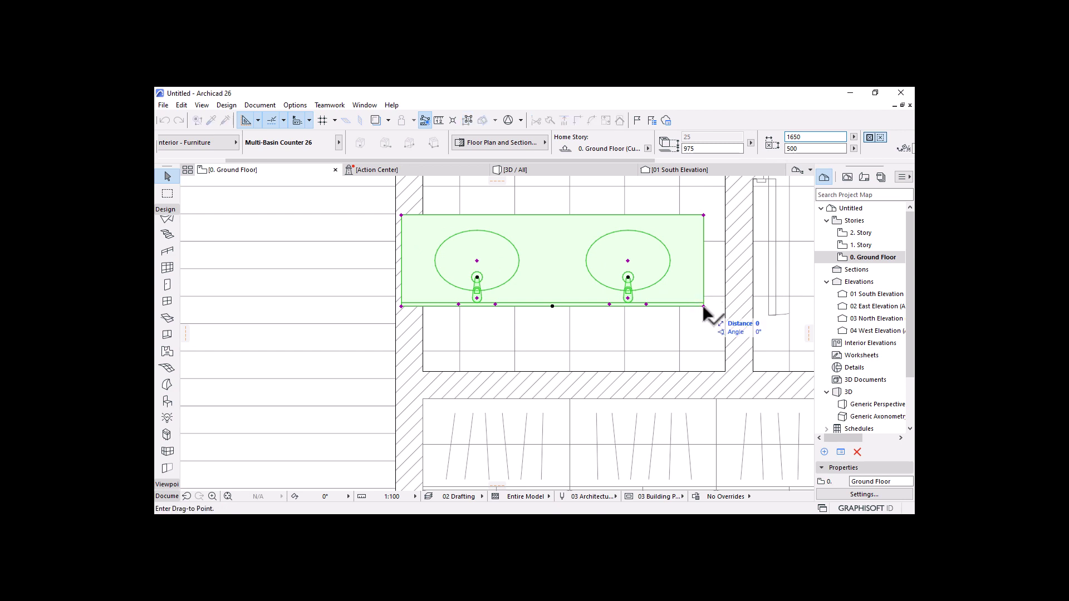
pyautogui.click(723, 368)
pyautogui.scroll(-2, 506, 343)
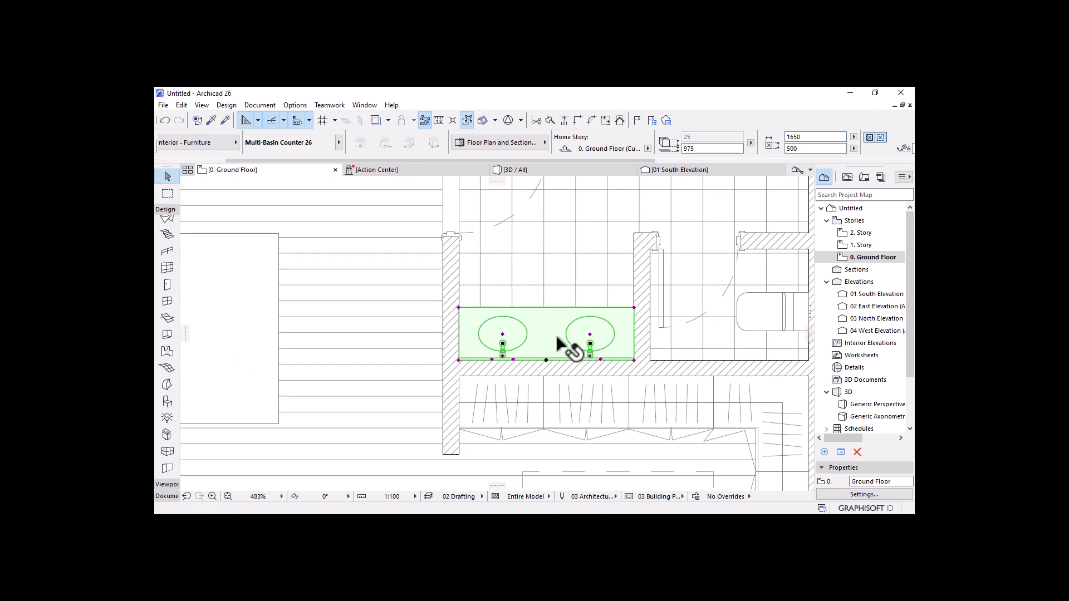
pyautogui.press('Escape')
pyautogui.scroll(-3, 579, 331)
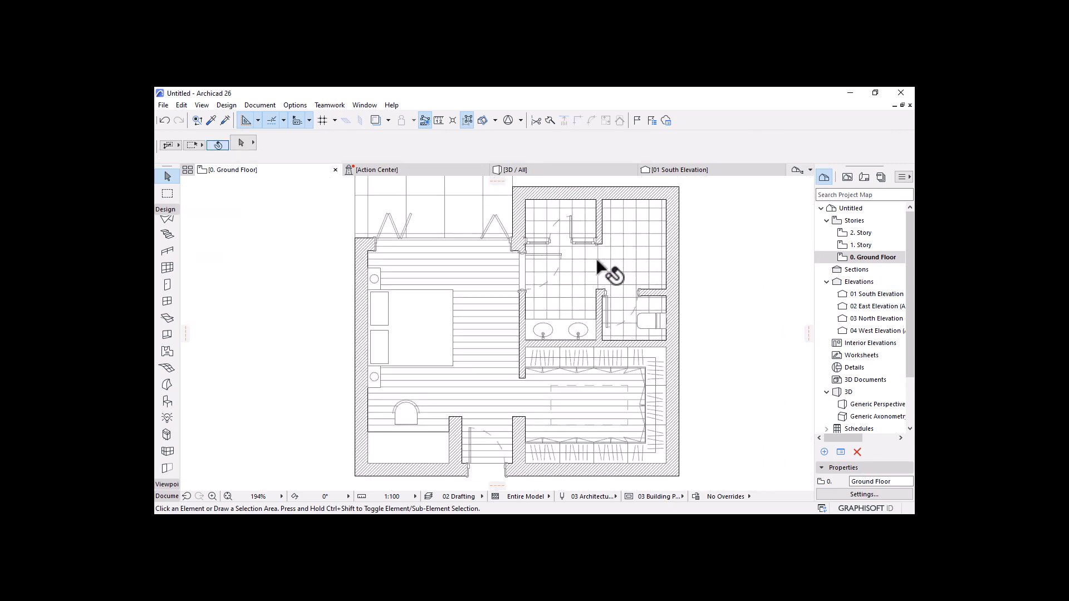
pyautogui.moveTo(598, 267); pyautogui.dragTo(595, 292, button='middle')
pyautogui.scroll(1, 582, 242)
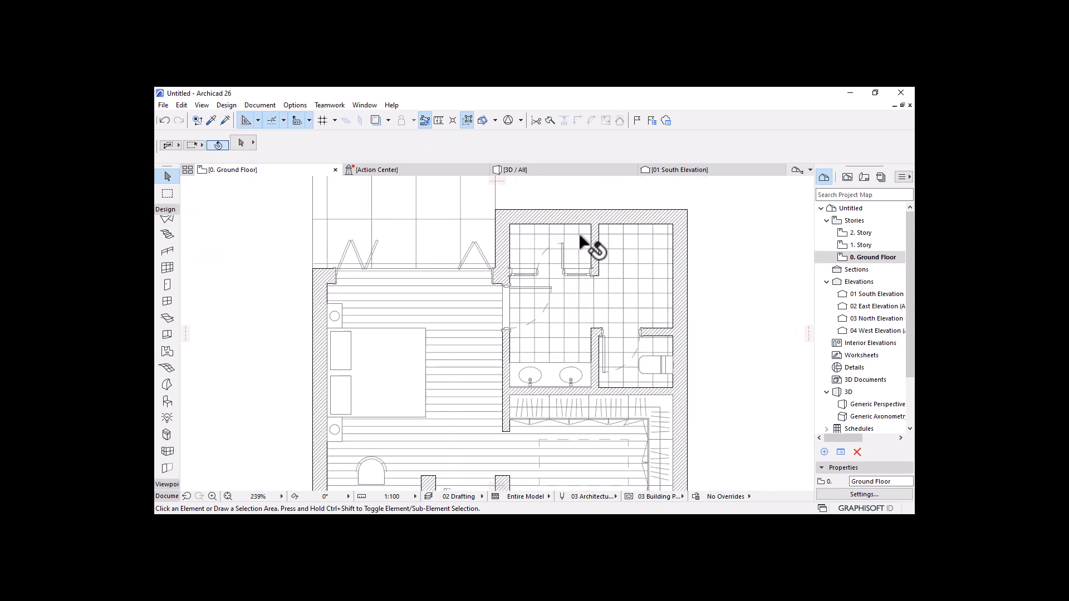
pyautogui.scroll(3, 485, 262)
pyautogui.scroll(1, 518, 256)
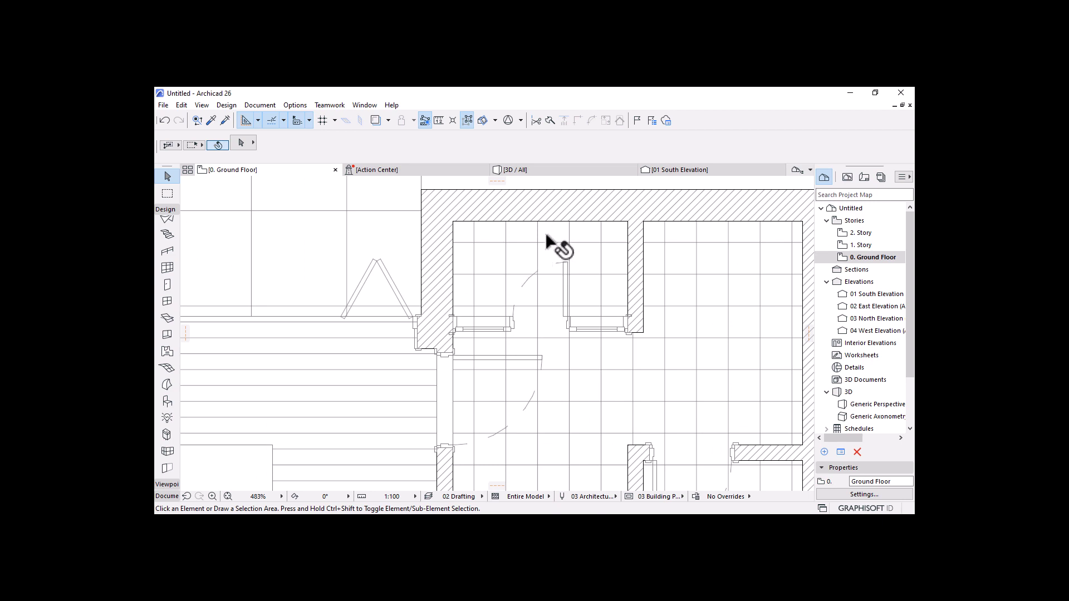
pyautogui.scroll(-1, 549, 267)
pyautogui.scroll(-1, 585, 264)
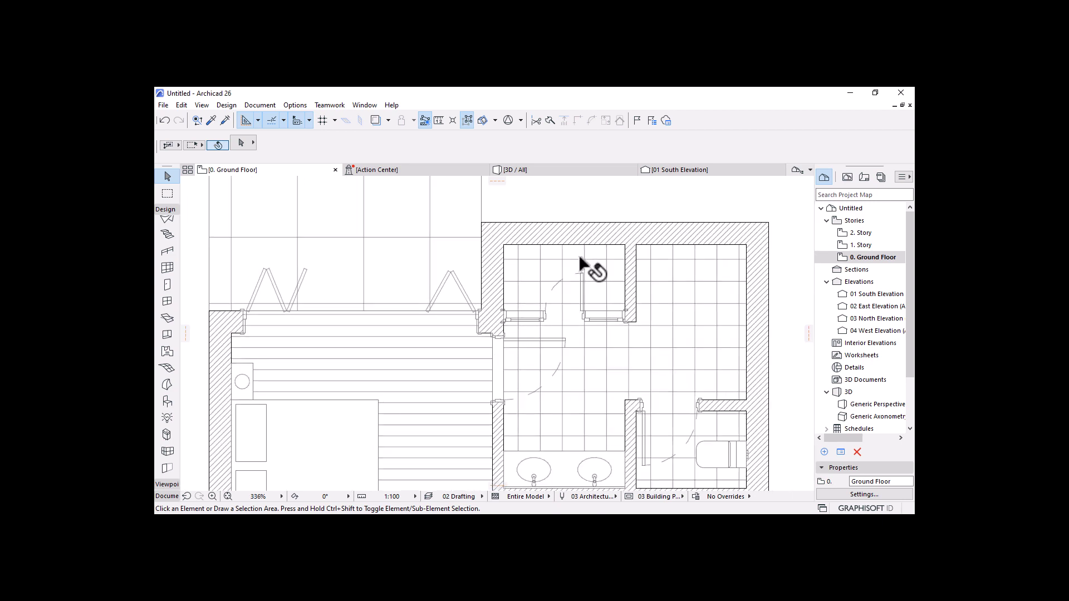
# Step: Find the Shower Tray 26 object in the object library and choose the Rectangle style with the Type 2 symbol
pyautogui.click(166, 403)
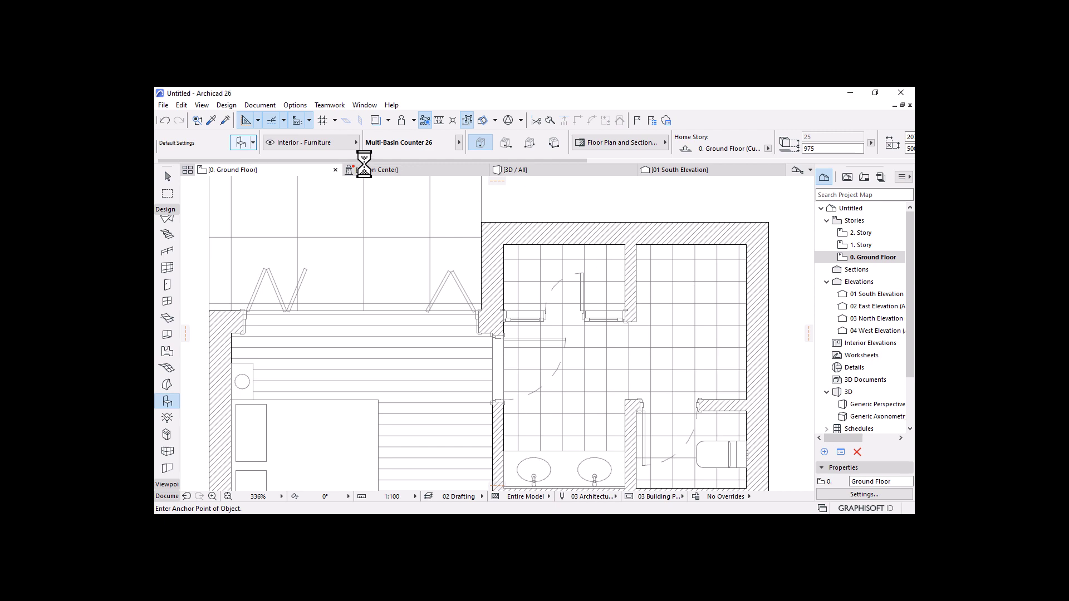
pyautogui.moveTo(363, 115); pyautogui.dragTo(321, 116)
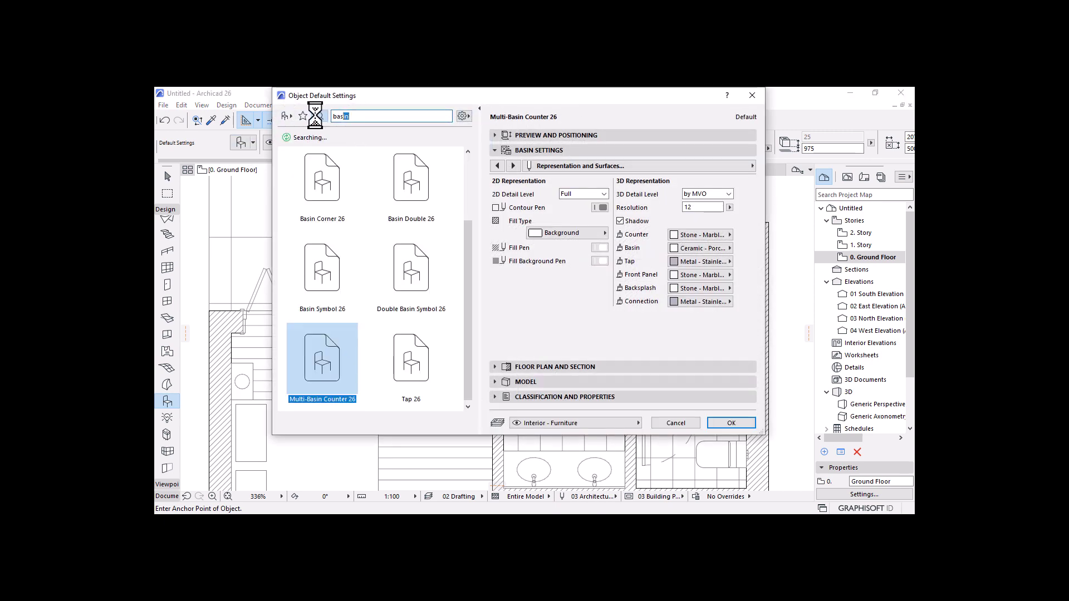
pyautogui.write('s')
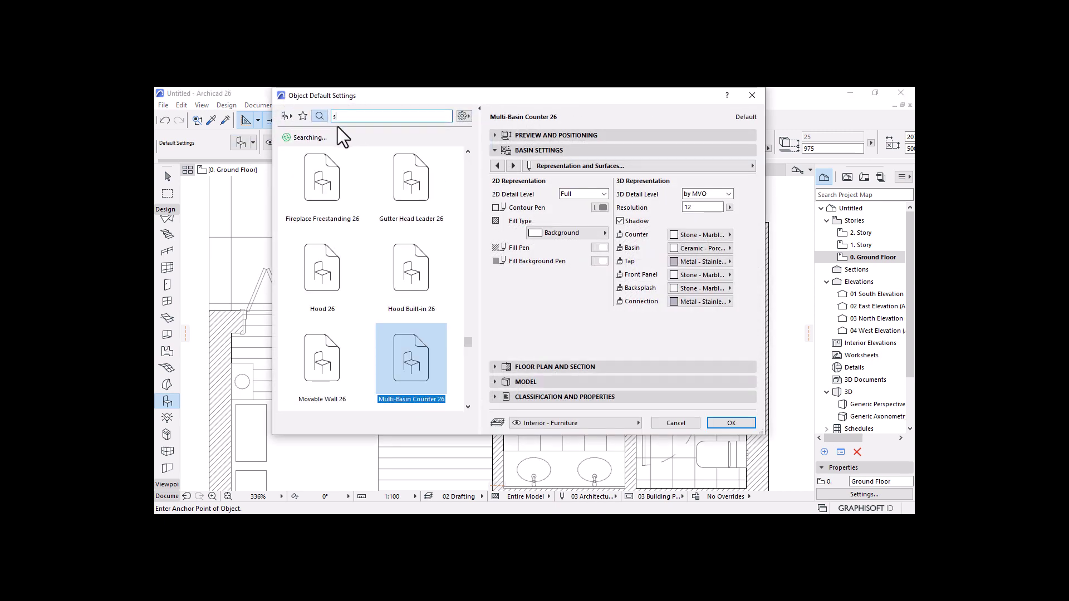
pyautogui.write('hower')
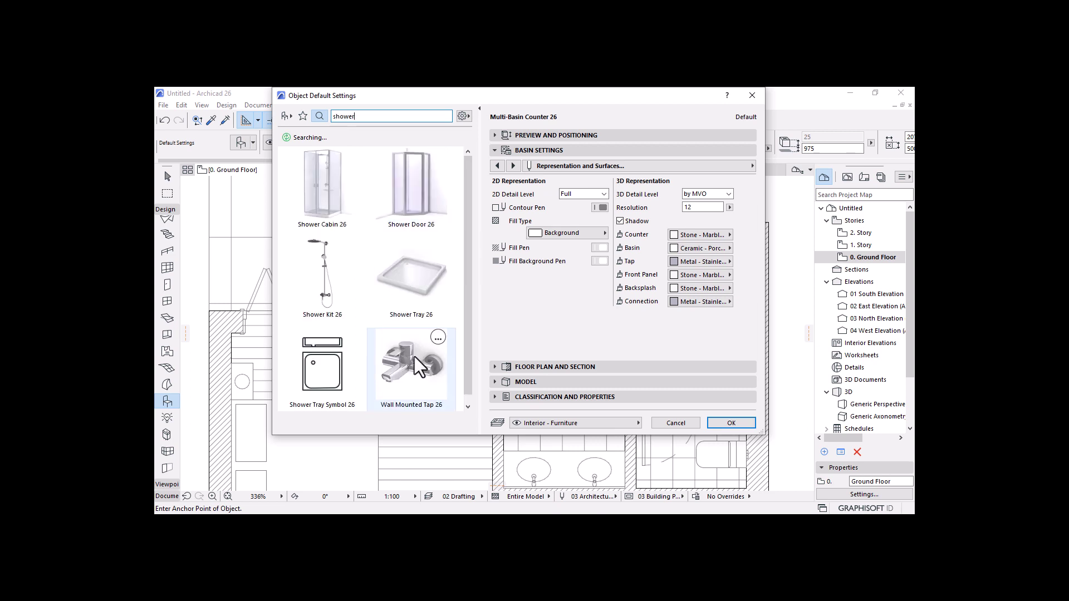
pyautogui.click(403, 298)
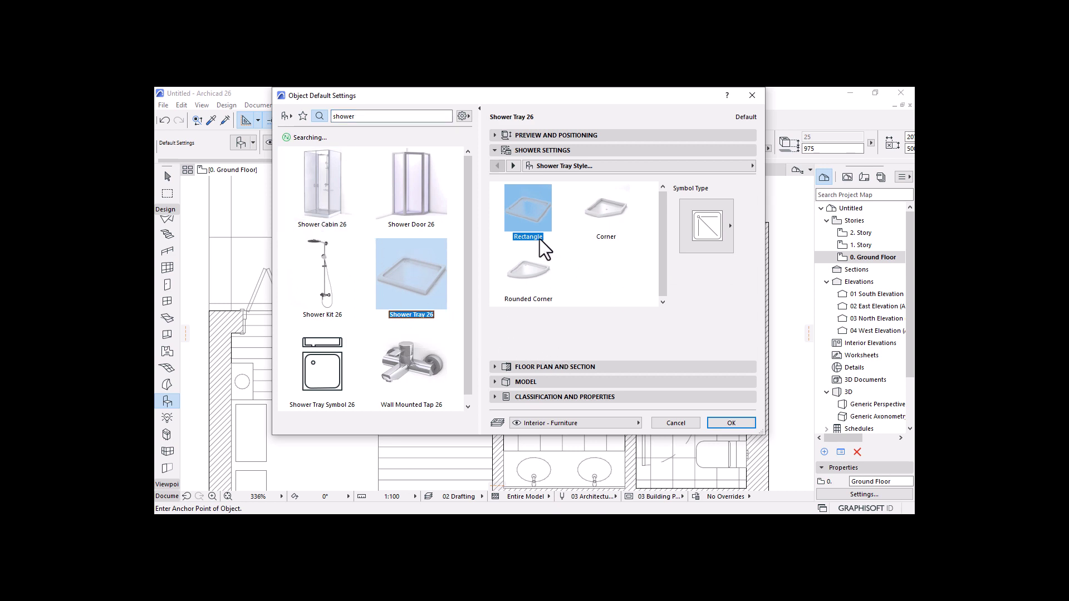
pyautogui.click(707, 239)
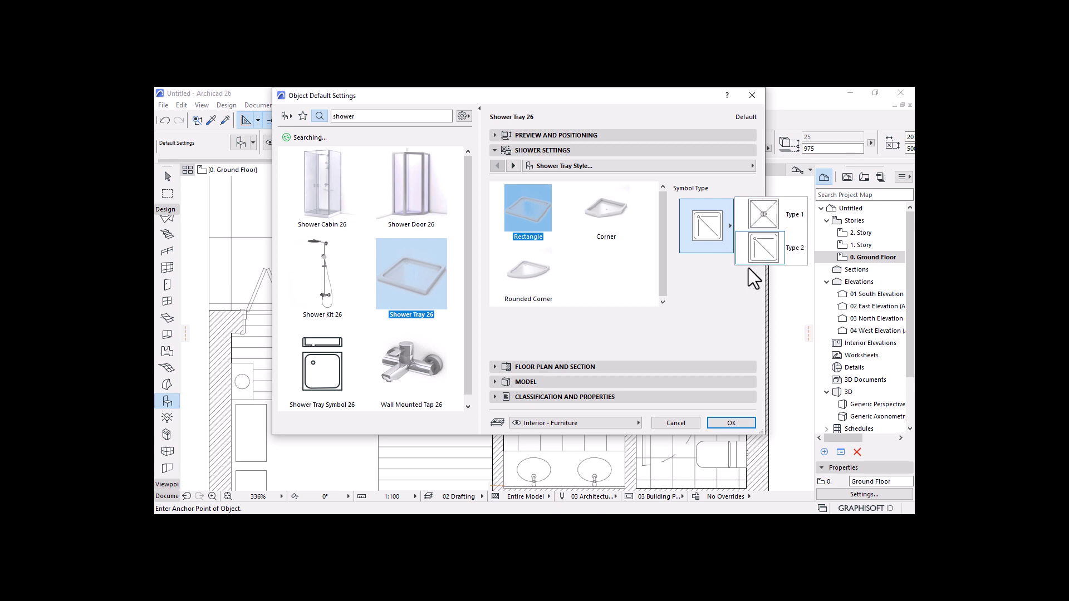
pyautogui.click(759, 251)
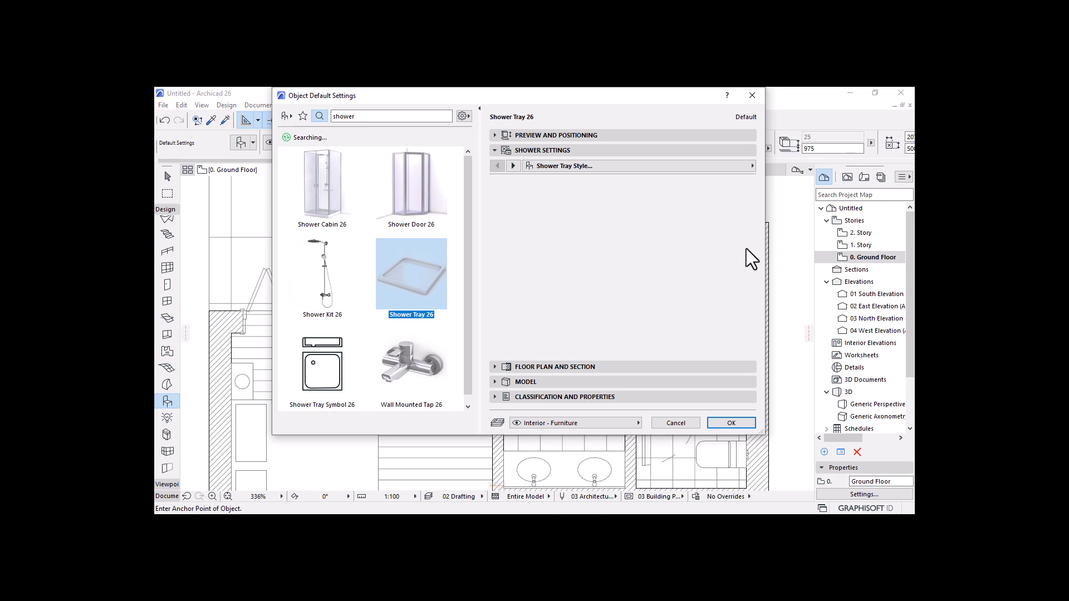
# Step: Give the shower tray a grey contour pen, replace its by-MVO 2D detail level, and accept the settings
pyautogui.click(514, 166)
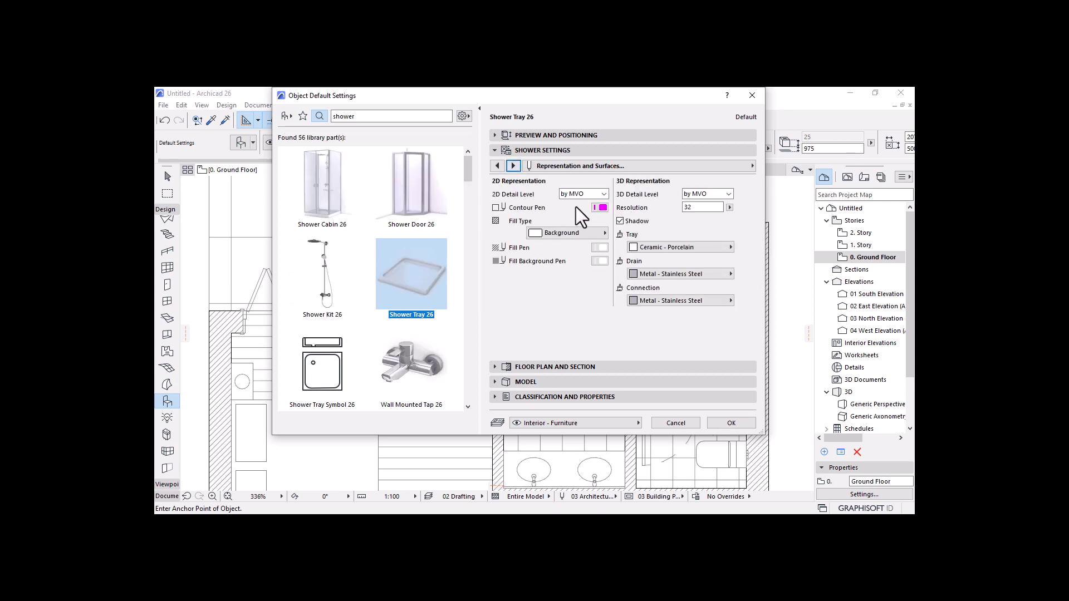
pyautogui.click(601, 208)
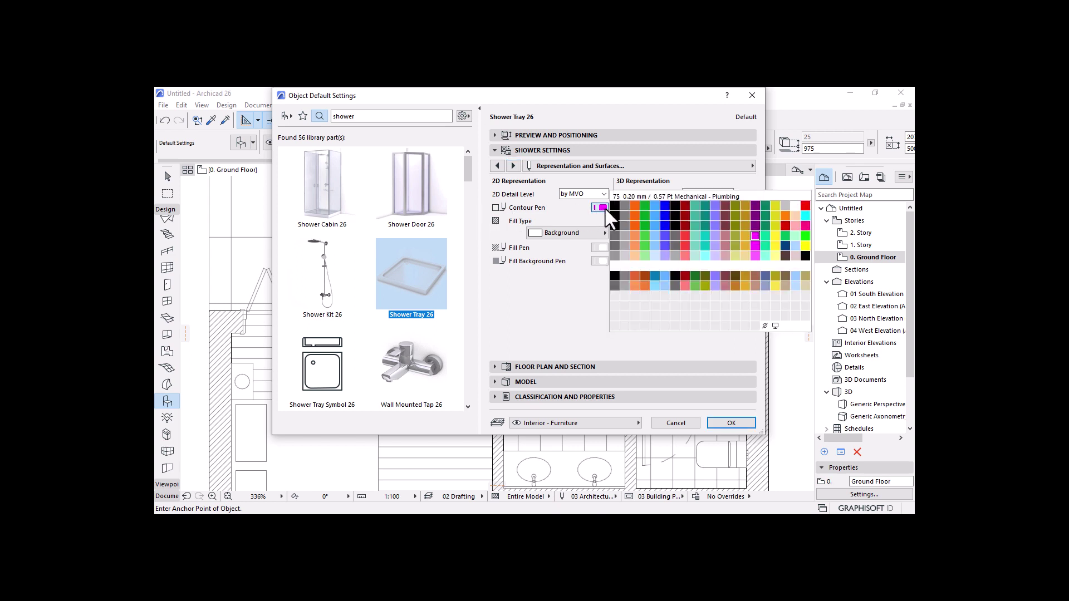
pyautogui.click(626, 205)
pyautogui.click(582, 194)
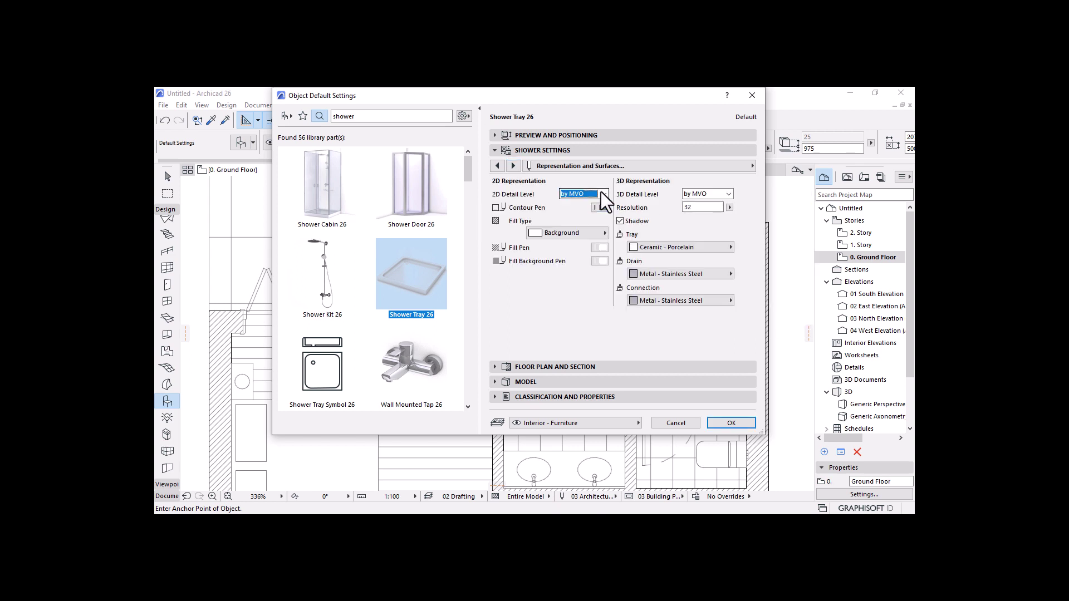
pyautogui.click(578, 219)
pyautogui.click(731, 423)
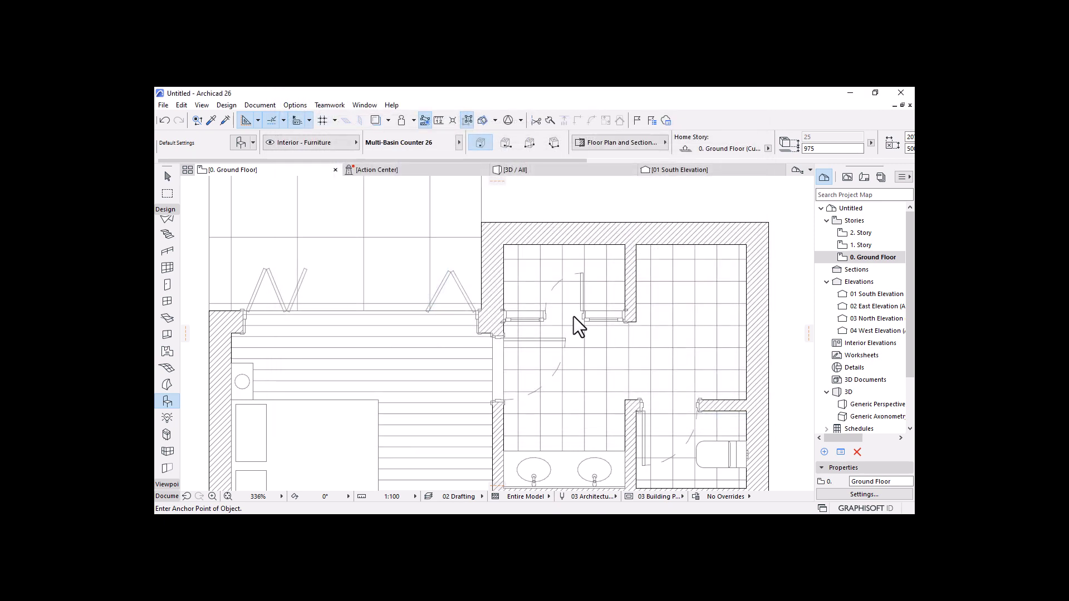
# Step: Place the shower tray over the north wall of the bathroom's northwest shower compartment, and select it
pyautogui.click(562, 272)
pyautogui.scroll(3, 619, 218)
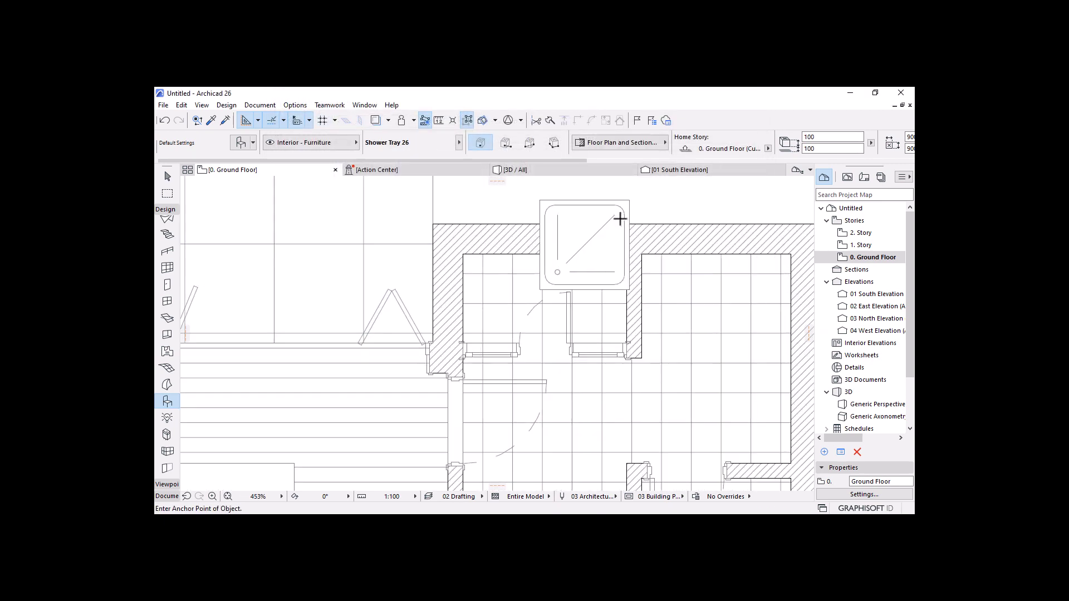
pyautogui.press('Escape')
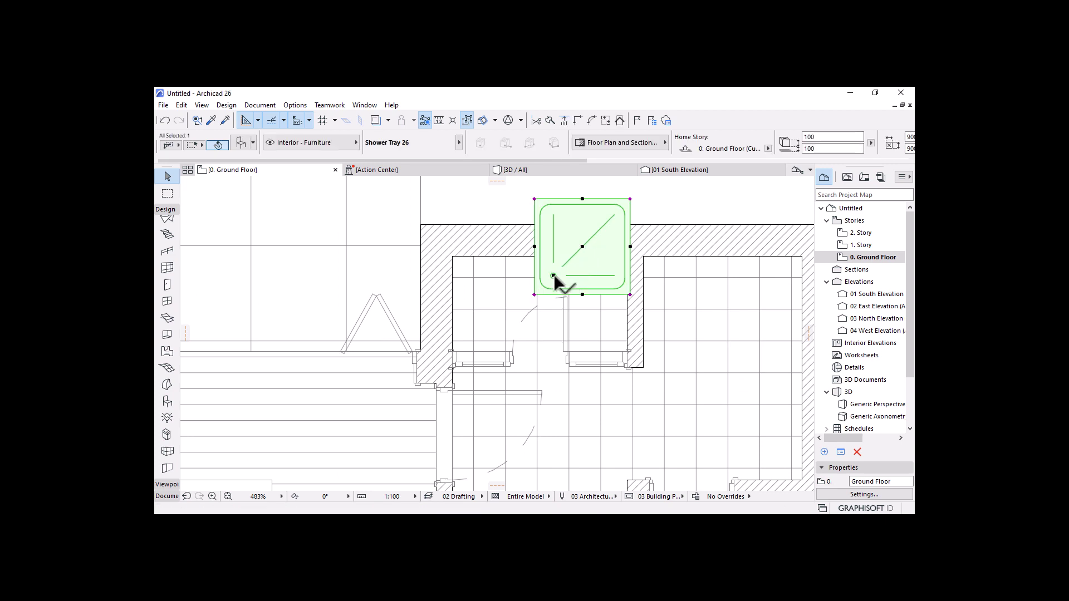
# Step: Mirror the shower tray about its vertical and horizontal centre axes so that the drain sits in its northeast corner
pyautogui.click(583, 296)
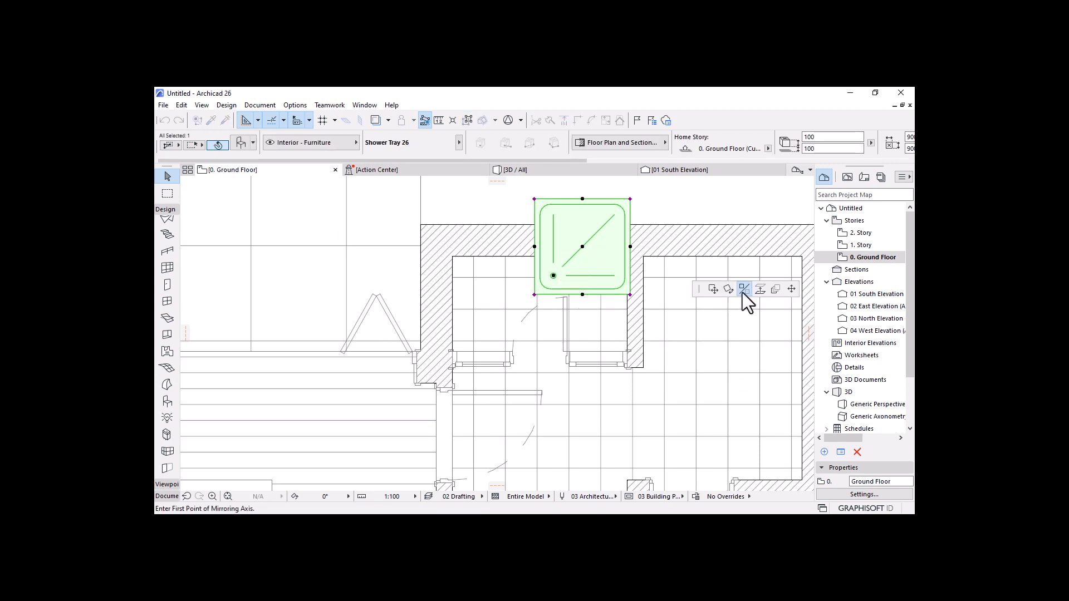
pyautogui.click(583, 295)
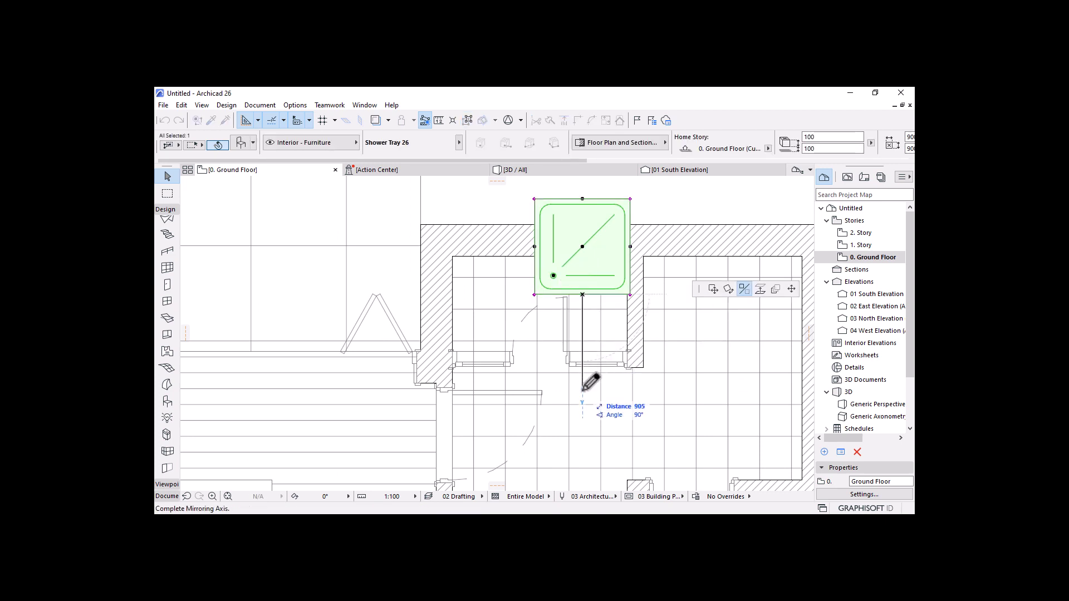
pyautogui.click(584, 381)
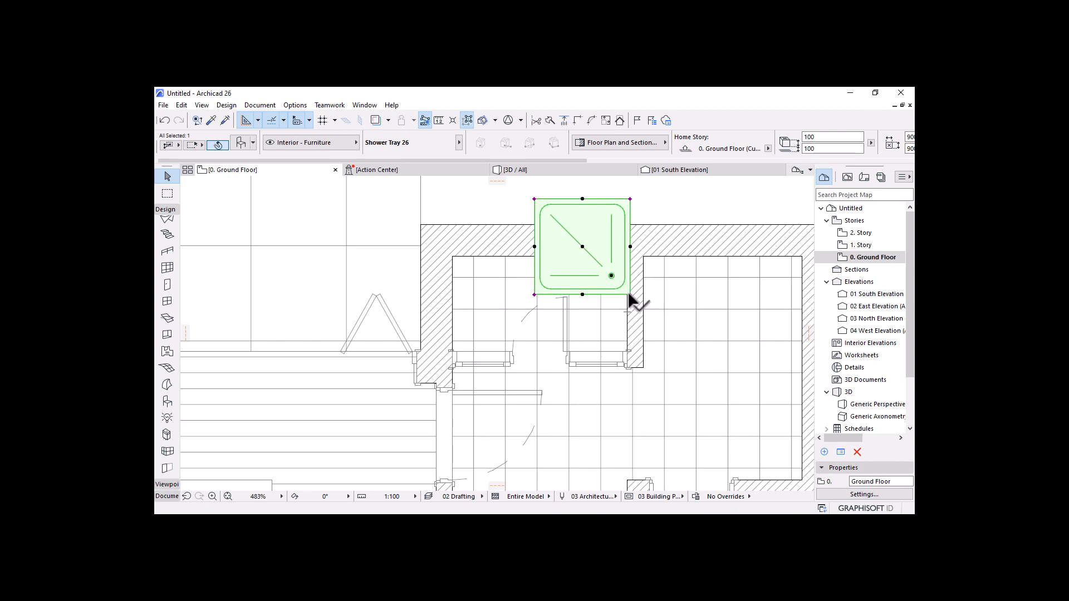
pyautogui.hotkey('ctrl', 'm')
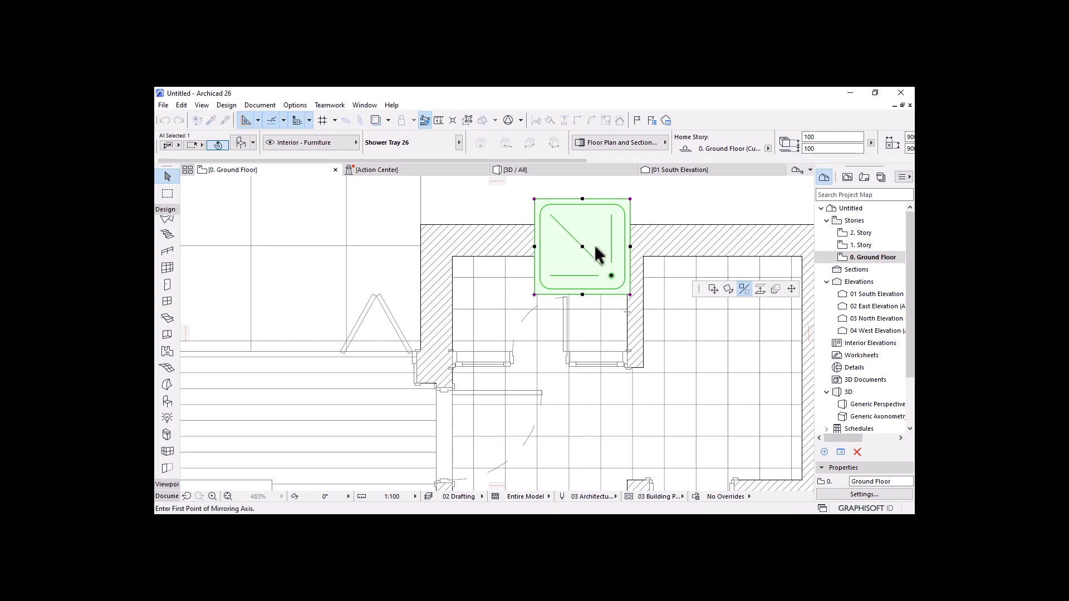
pyautogui.click(630, 246)
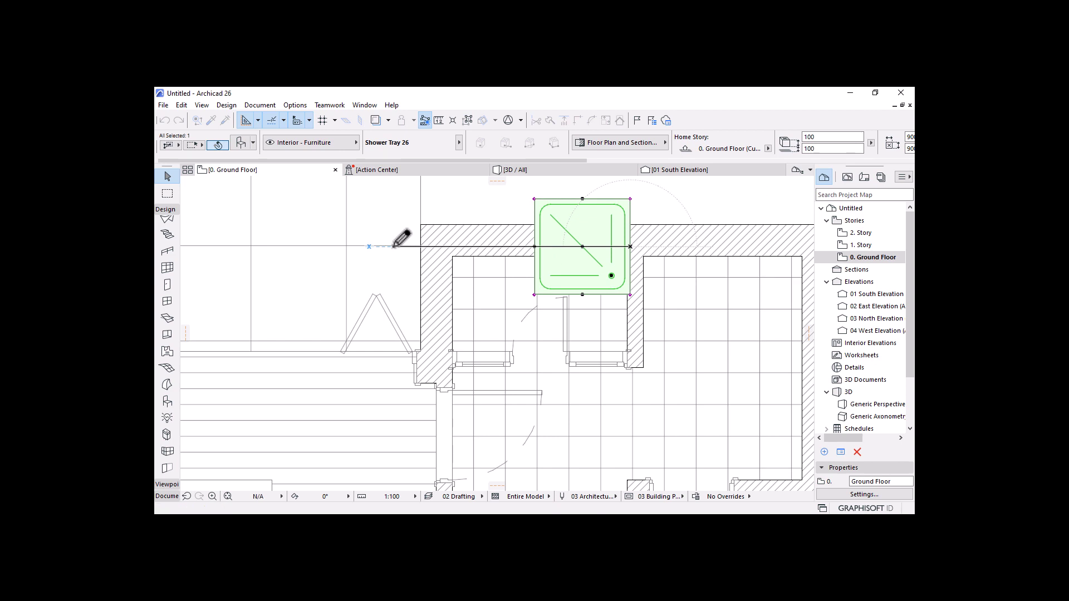
pyautogui.click(393, 246)
# Step: Move the shower tray by its northeast corner into the shower compartment's northeast inner wall corner
pyautogui.click(629, 198)
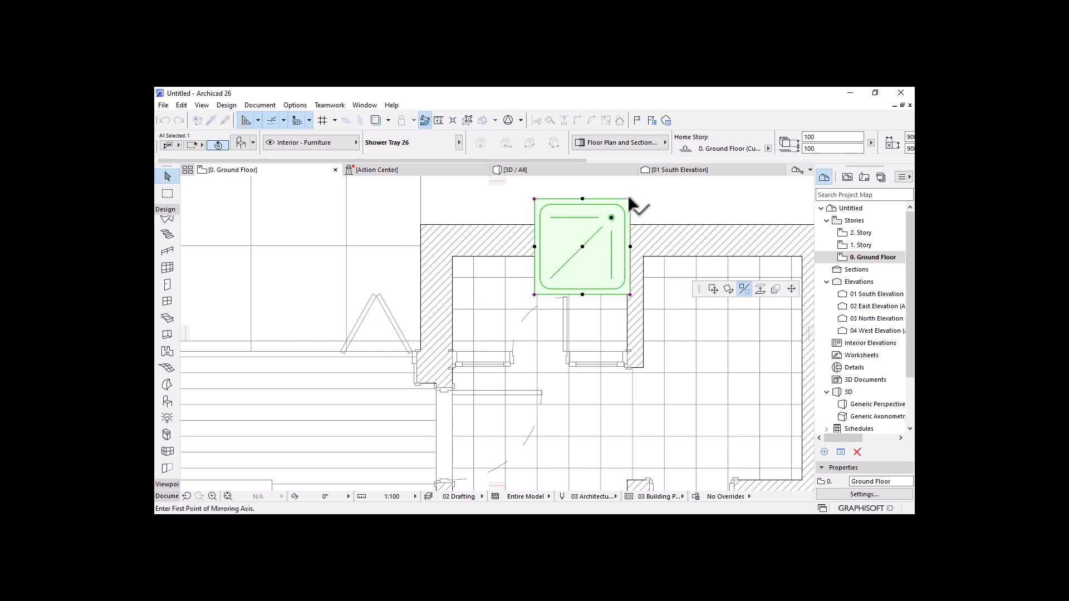
pyautogui.click(713, 289)
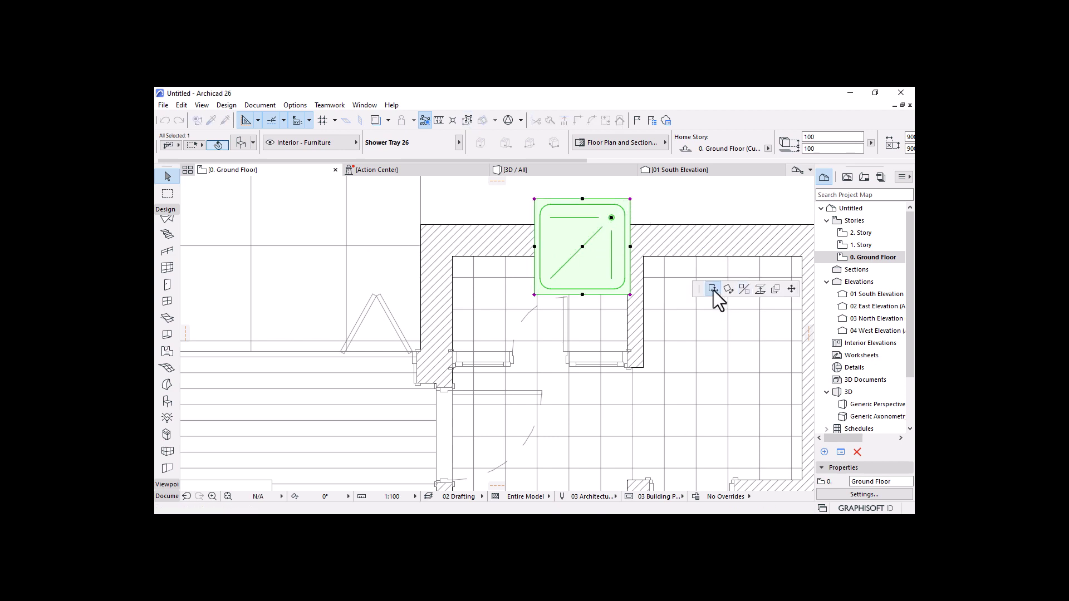
pyautogui.click(628, 256)
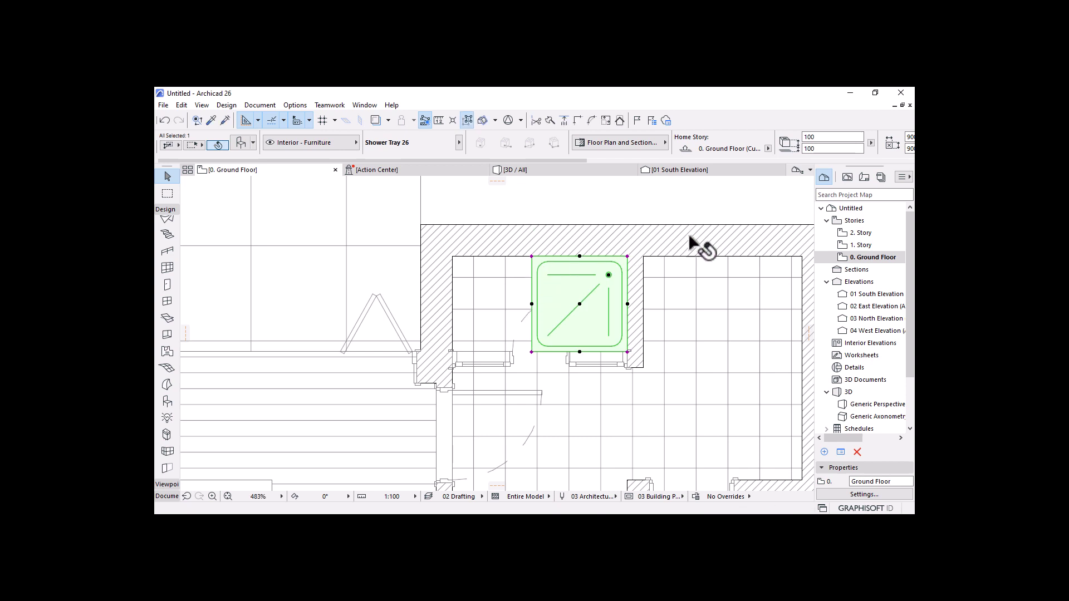
# Step: Try a width of 1100 mm for the shower tray
pyautogui.hscroll(3, 792, 146)
pyautogui.click(819, 136)
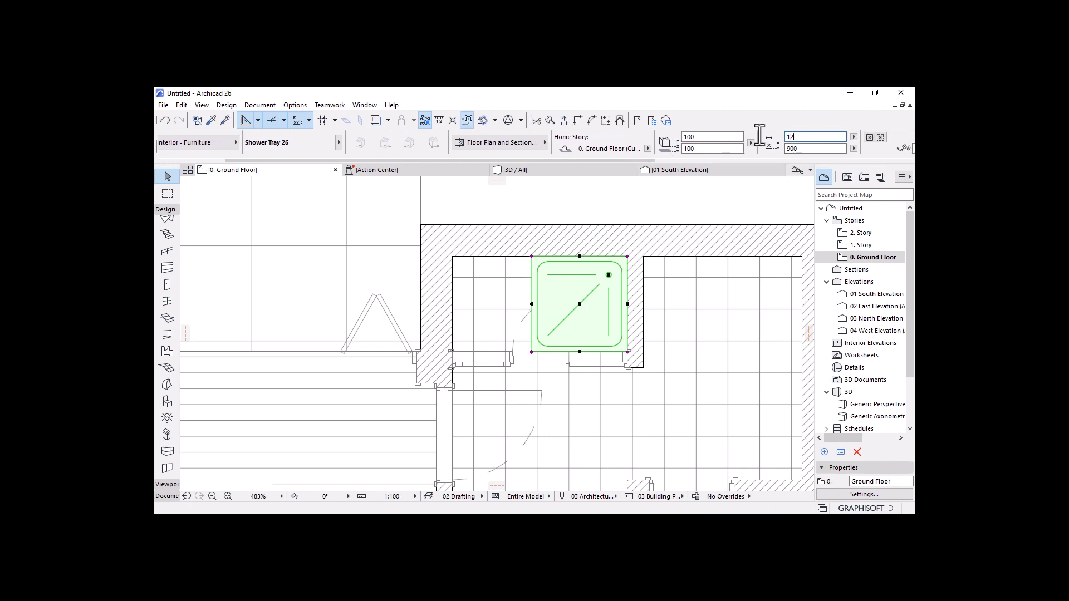
pyautogui.write('1100')
pyautogui.press('Return')
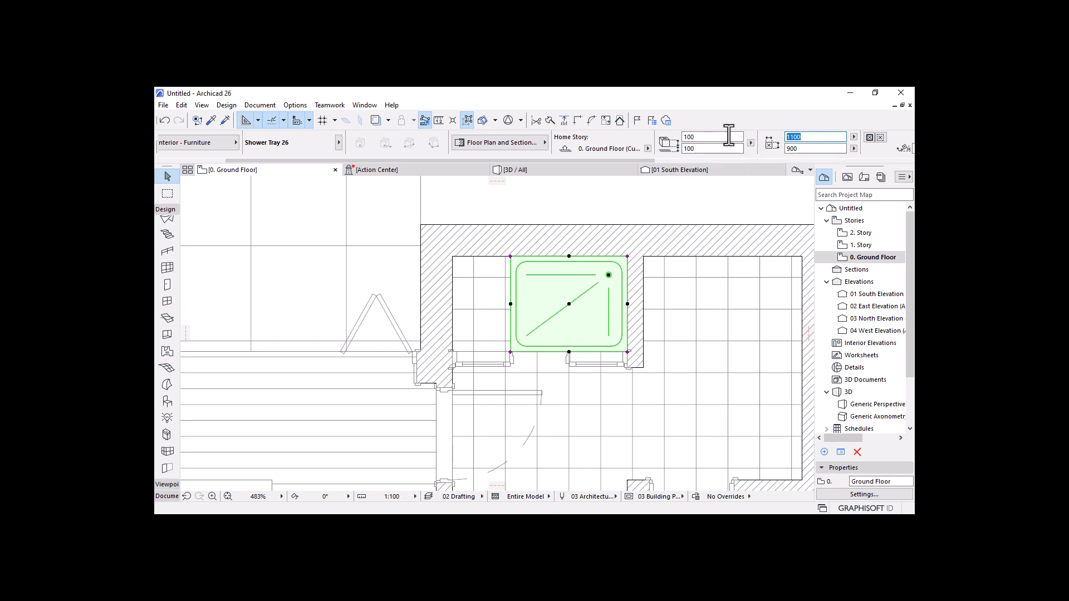
# Step: Set the width of the shower tray to 1200 mm and deselect it
pyautogui.write('12')
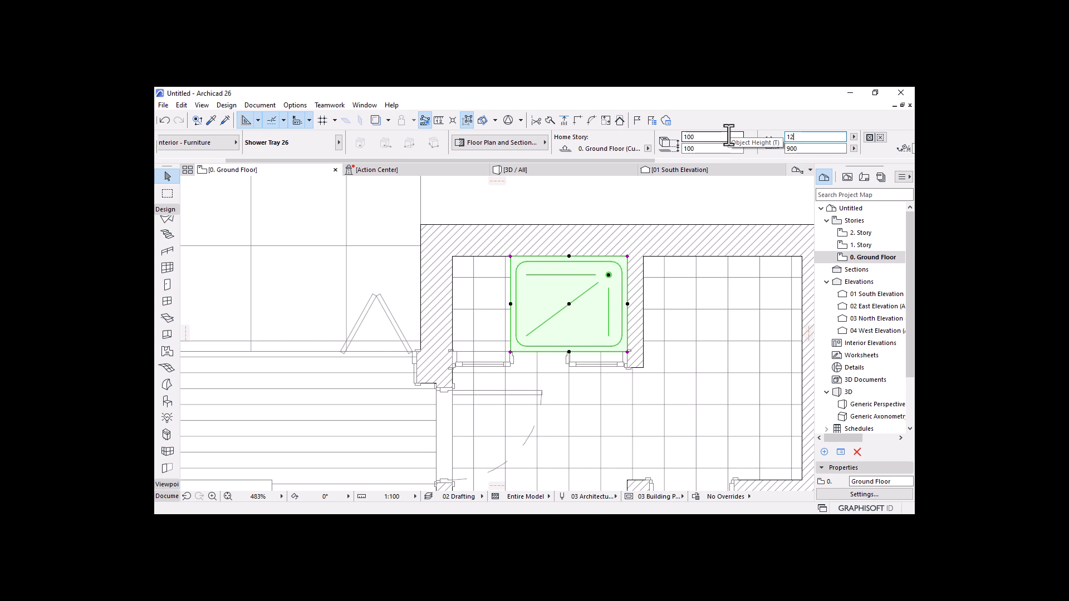
pyautogui.write('00')
pyautogui.press('Return')
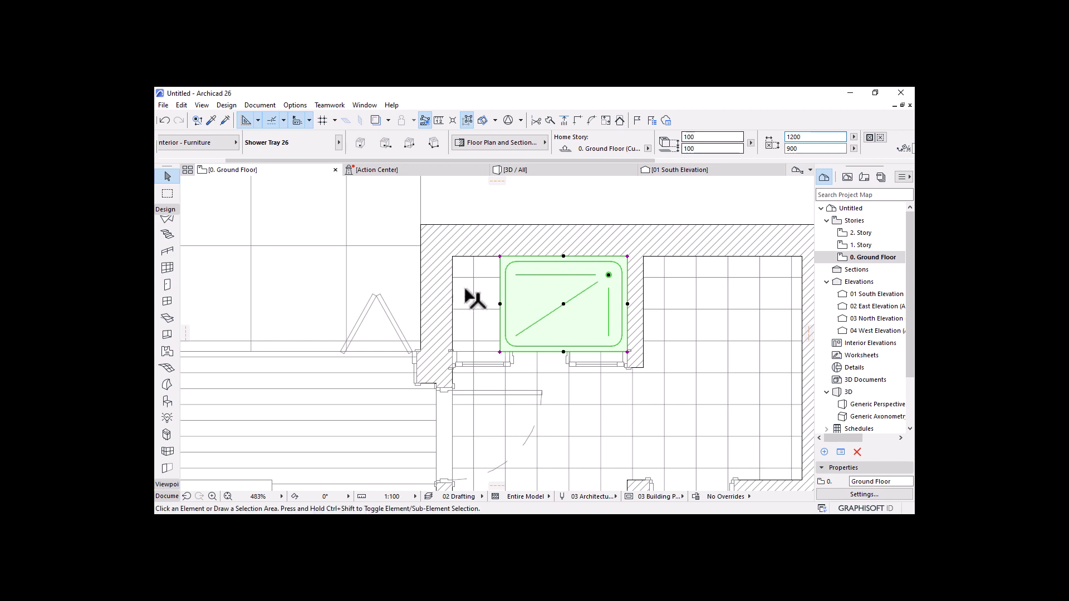
pyautogui.click(473, 293)
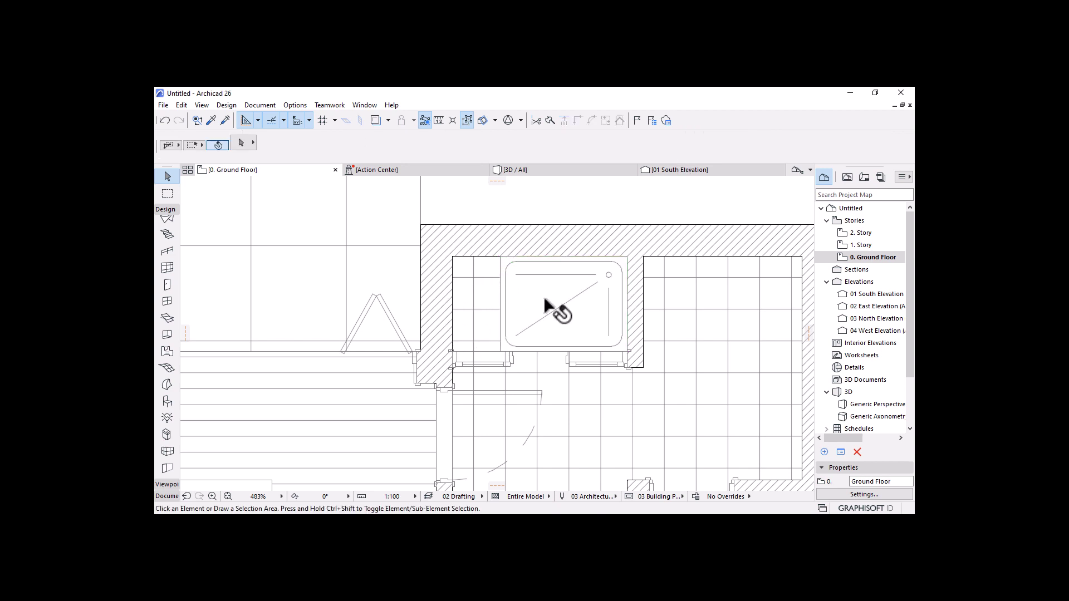
# Step: Pick up the bathroom floor slab's settings for a new slab and turn off its cover fill
pyautogui.scroll(2, 629, 287)
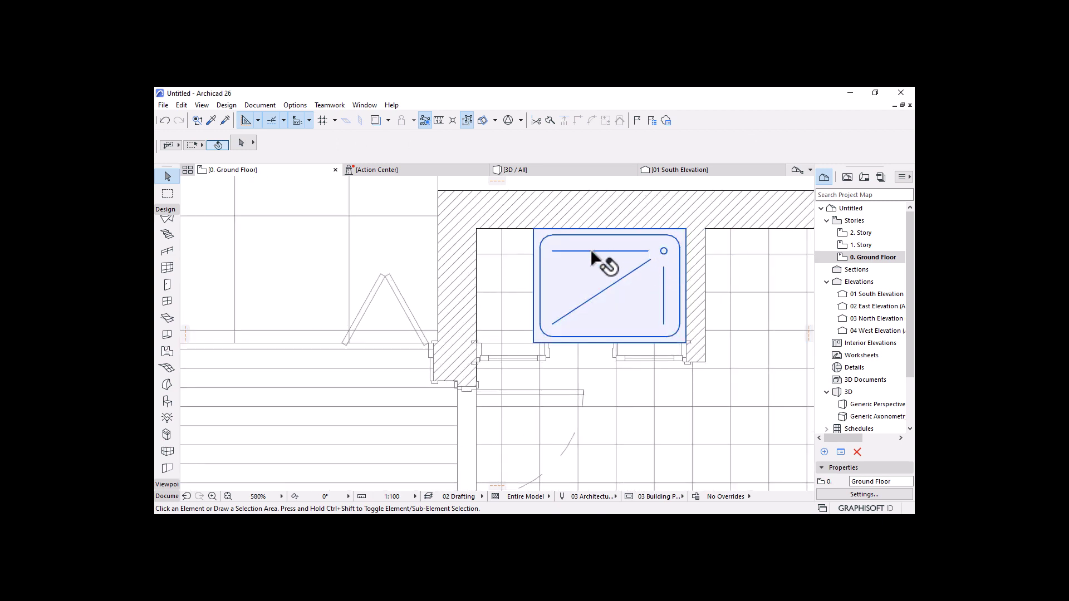
pyautogui.scroll(-2, 593, 256)
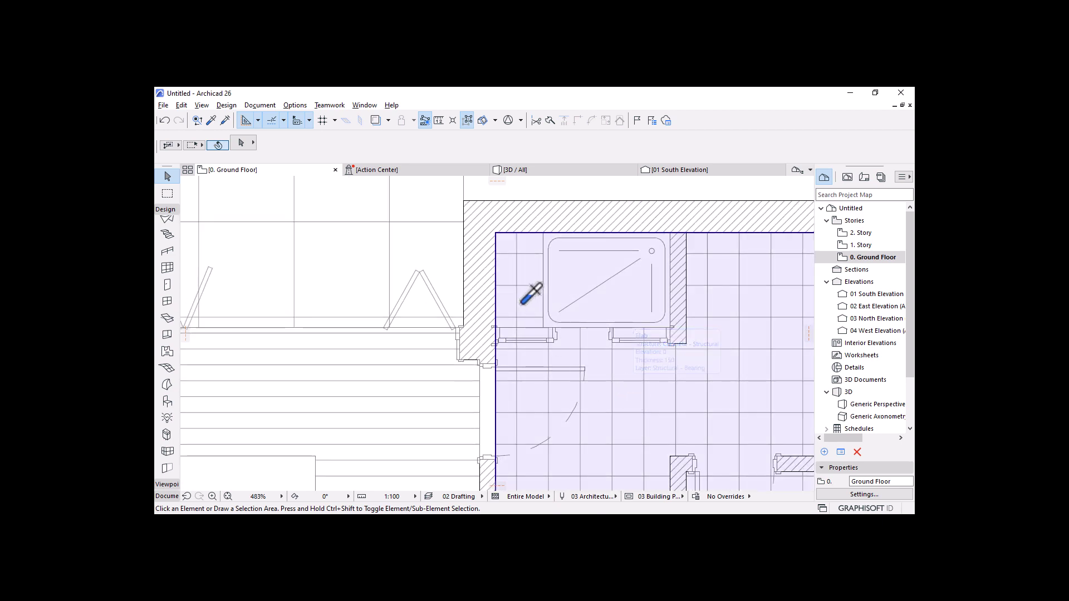
pyautogui.keyDown('alt'); pyautogui.click(615, 384); pyautogui.keyUp('alt')
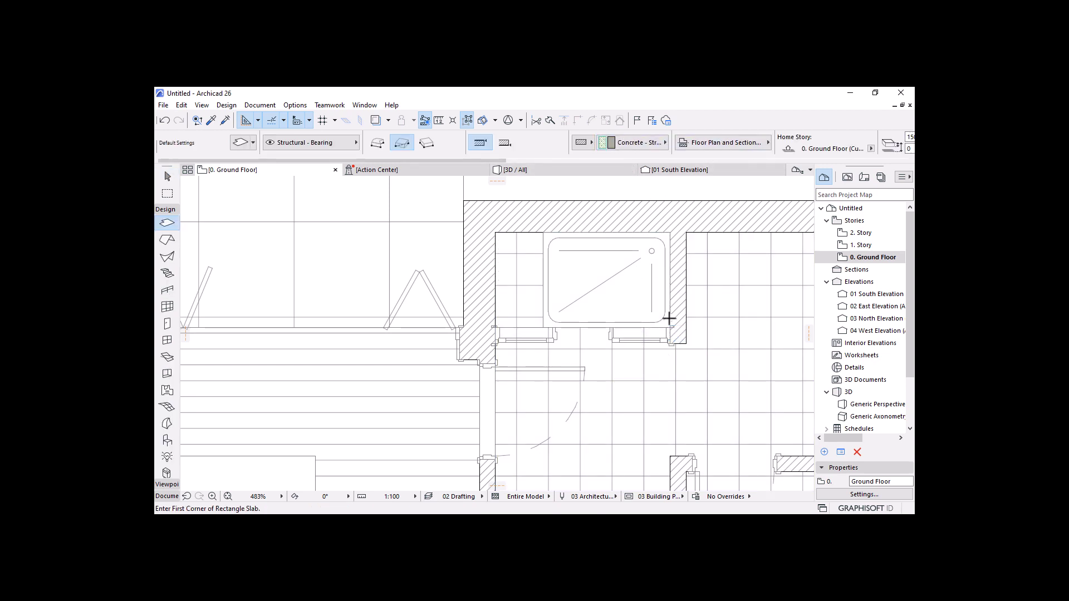
pyautogui.click(761, 148)
pyautogui.click(612, 263)
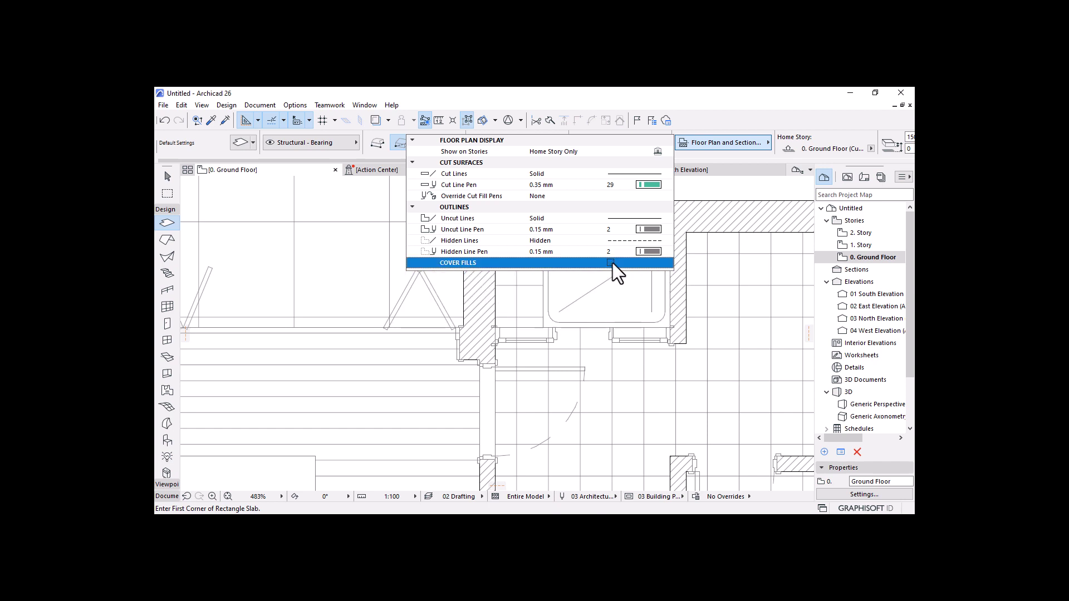
# Step: Draw a rectangular slab from the compartment's northwest inner wall corner to the shower tray's southwest corner, and select it
pyautogui.scroll(-1, 602, 427)
pyautogui.scroll(3, 540, 300)
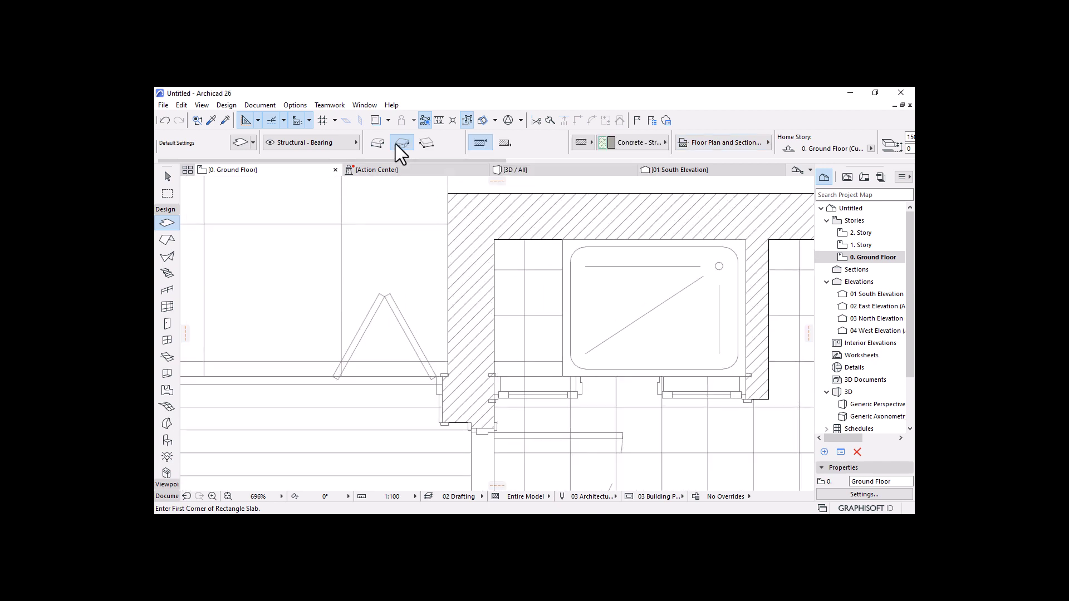
pyautogui.click(494, 239)
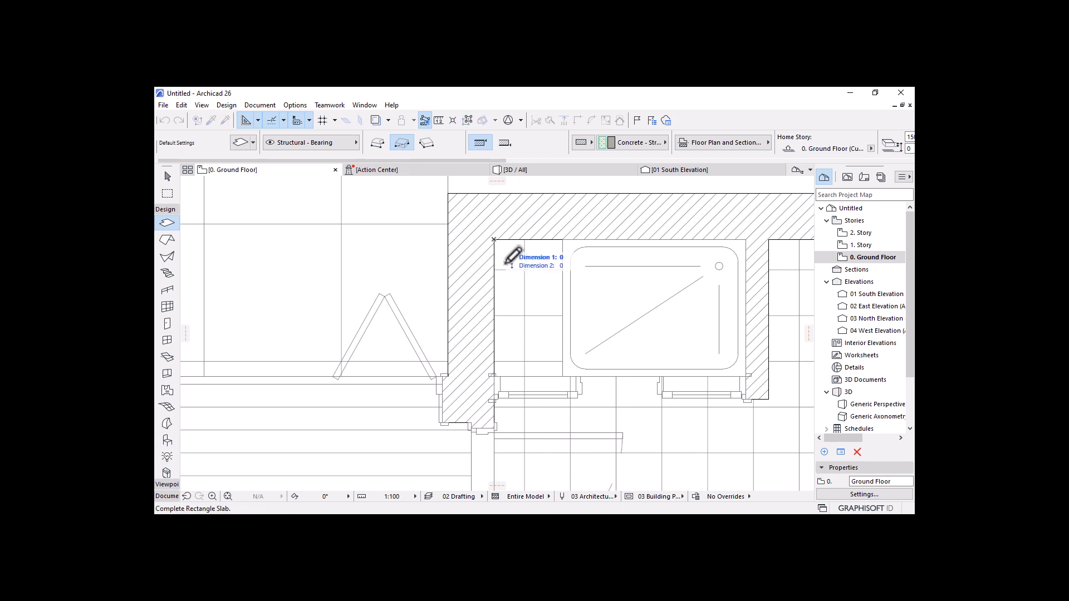
pyautogui.click(564, 374)
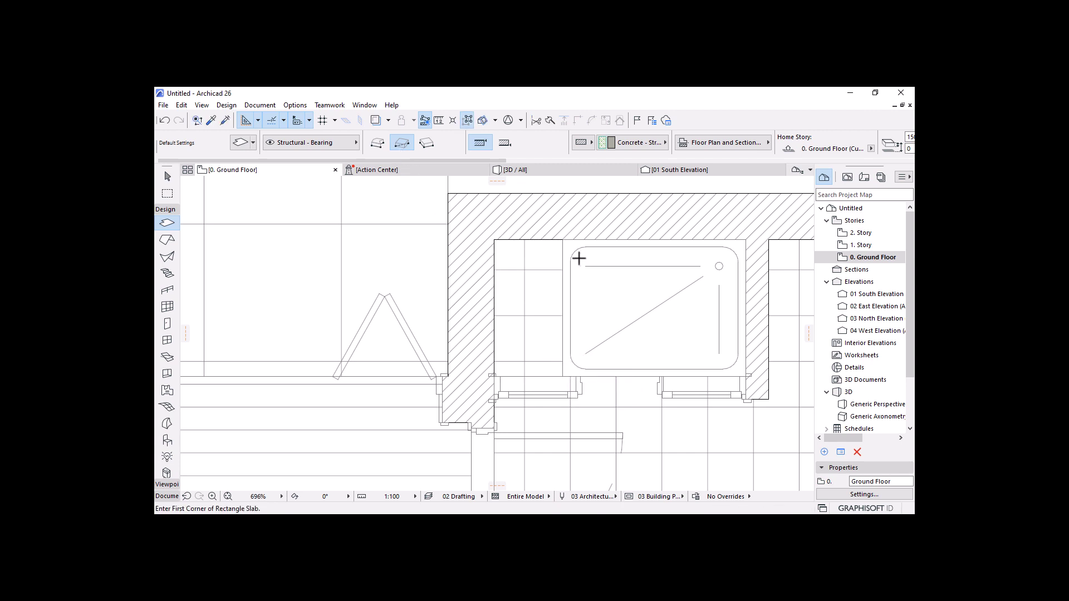
pyautogui.press('shift')
pyautogui.click(539, 275)
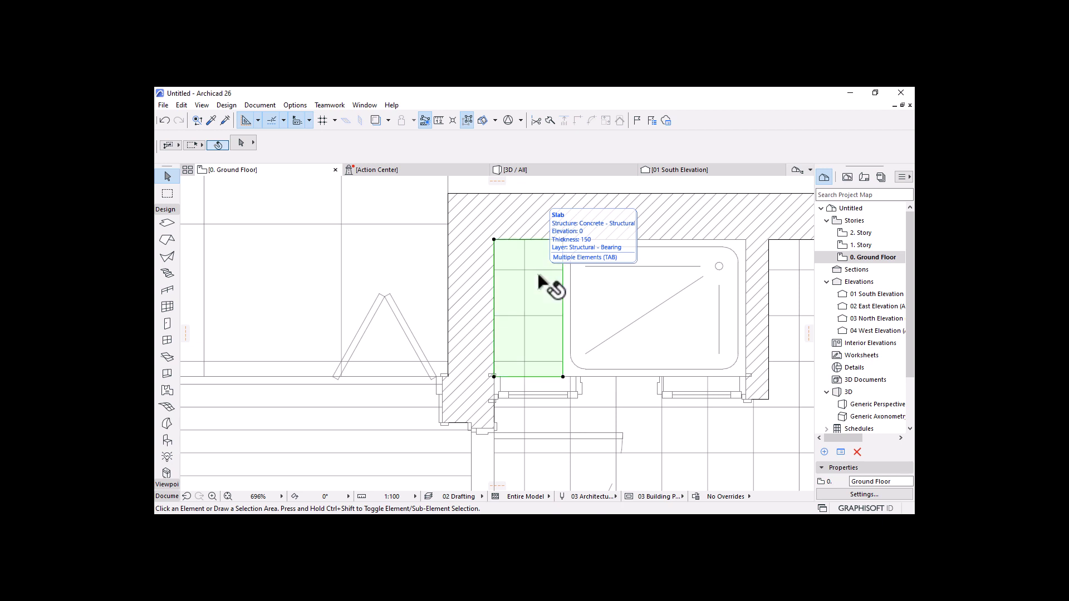
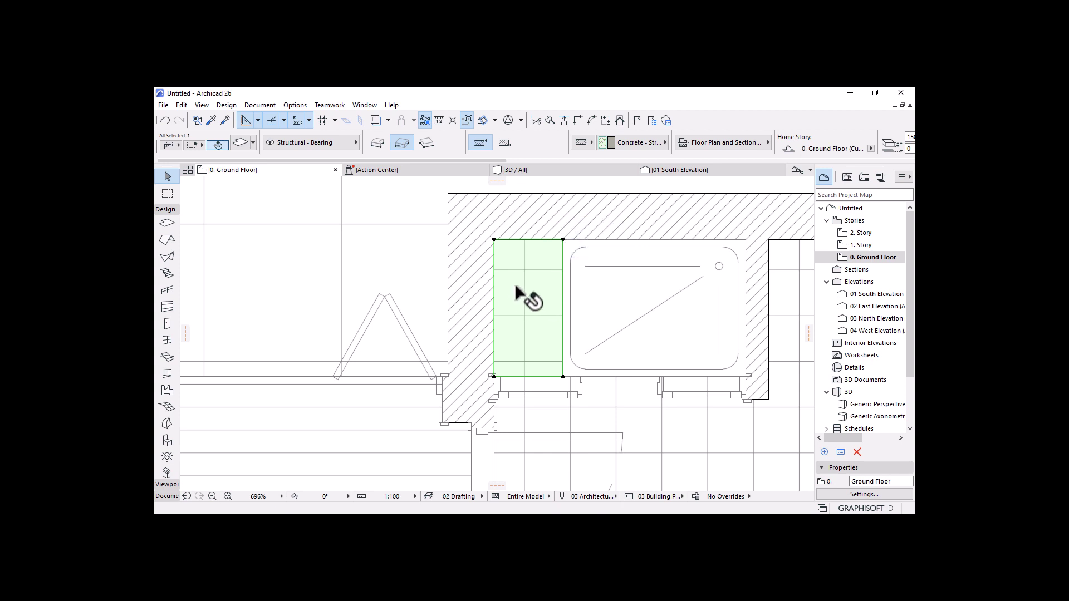
# Step: Bring the new slab beside the shower tray to the front of the display order
pyautogui.rightClick(534, 273)
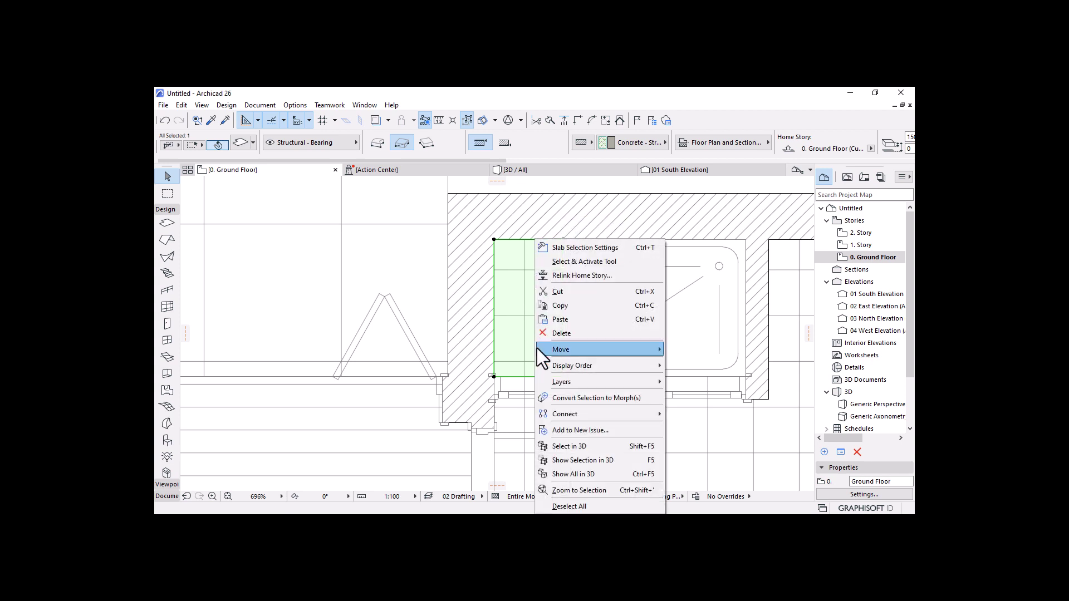
pyautogui.moveTo(580, 371)
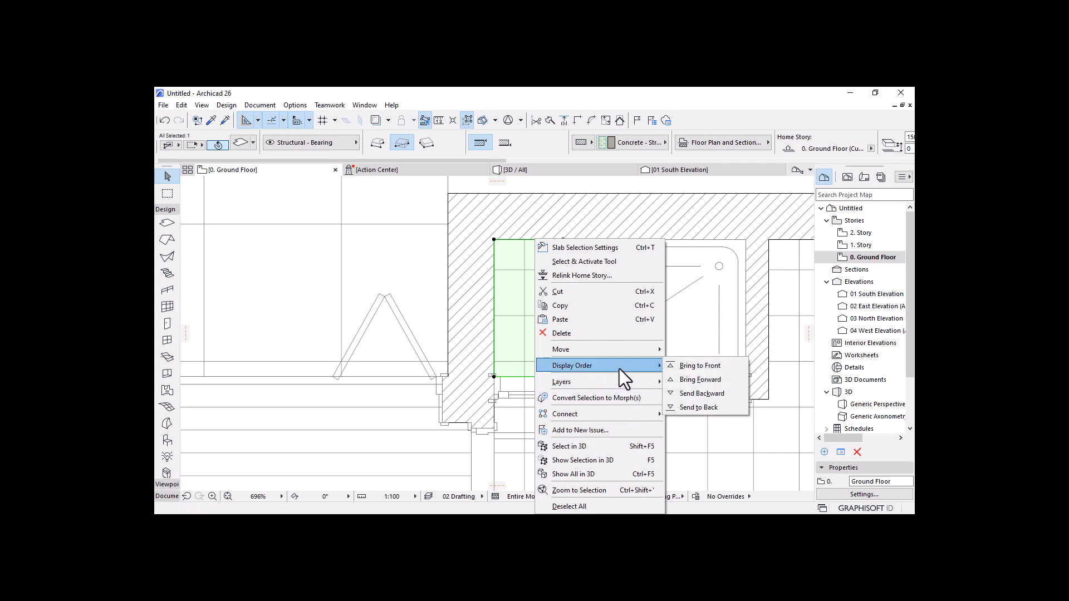
pyautogui.click(690, 365)
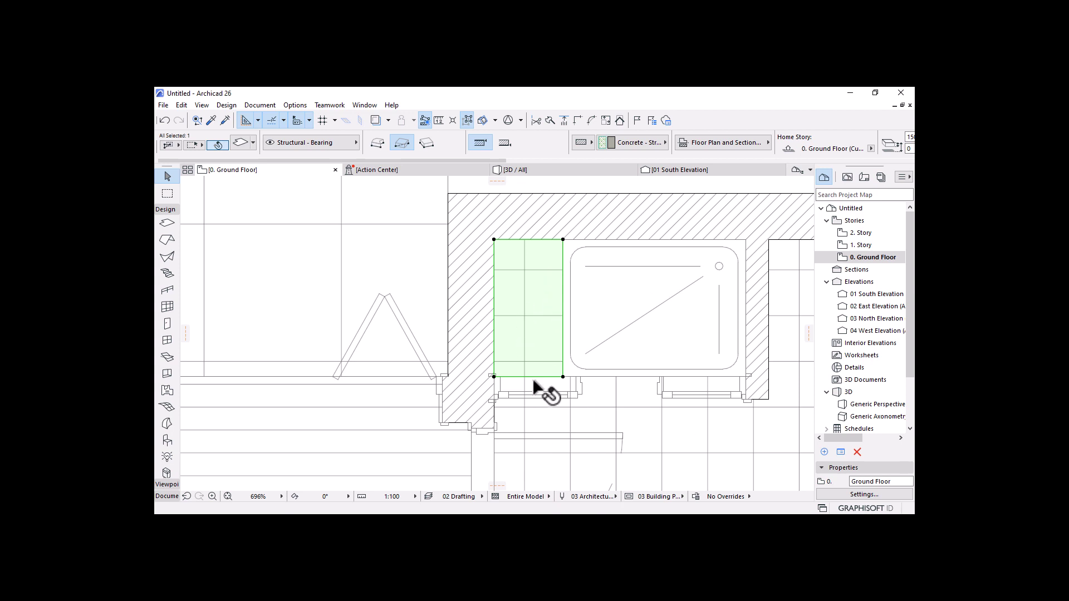
# Step: Turn on the slab's cover fill, set it to the Background fill, and deselect the slab
pyautogui.click(729, 145)
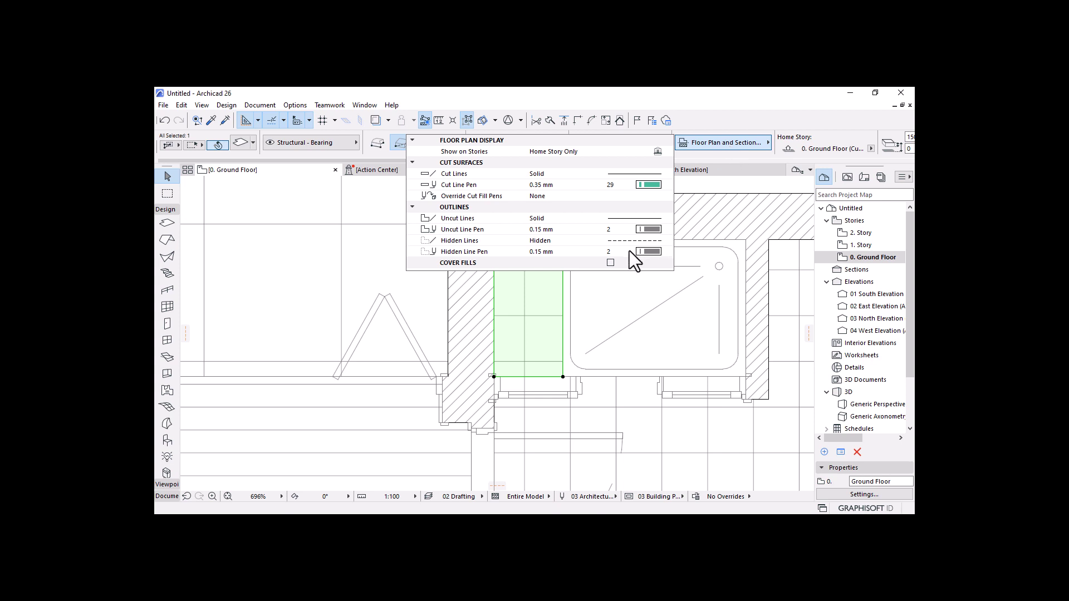
pyautogui.click(610, 263)
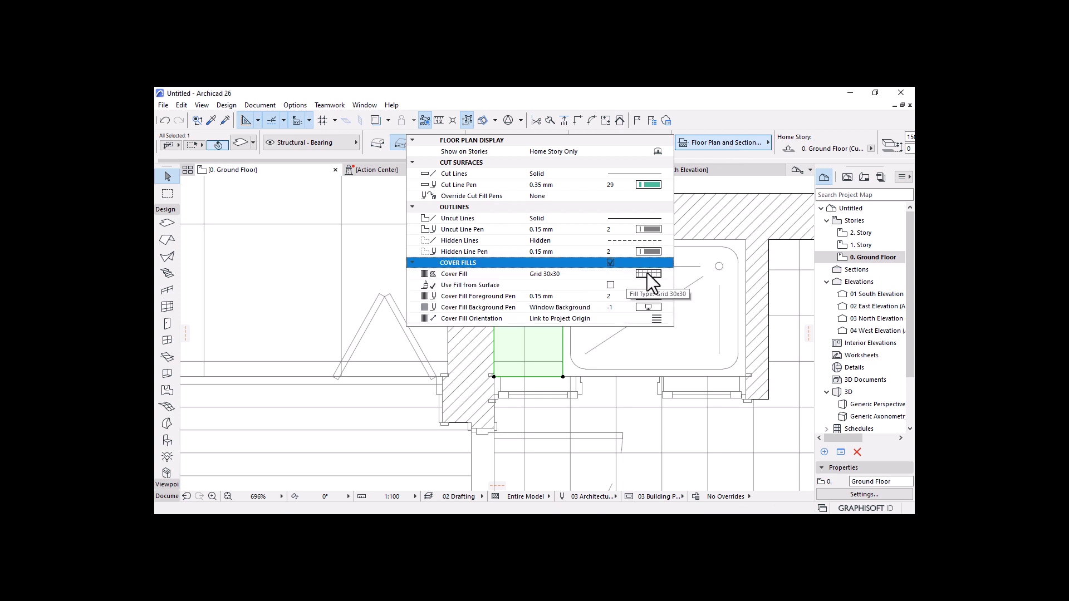
pyautogui.click(648, 274)
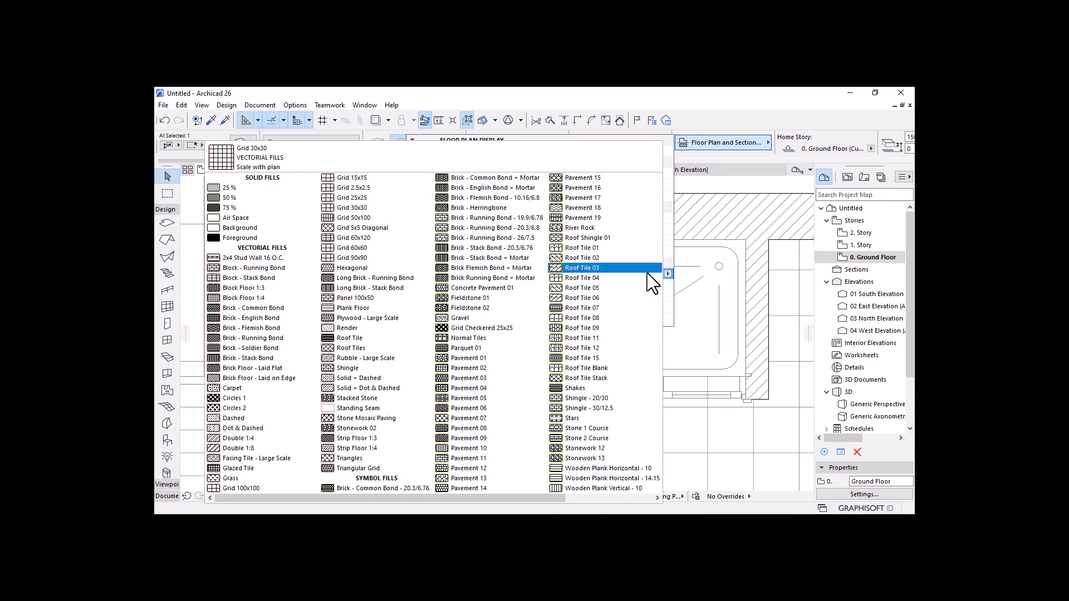
pyautogui.click(240, 228)
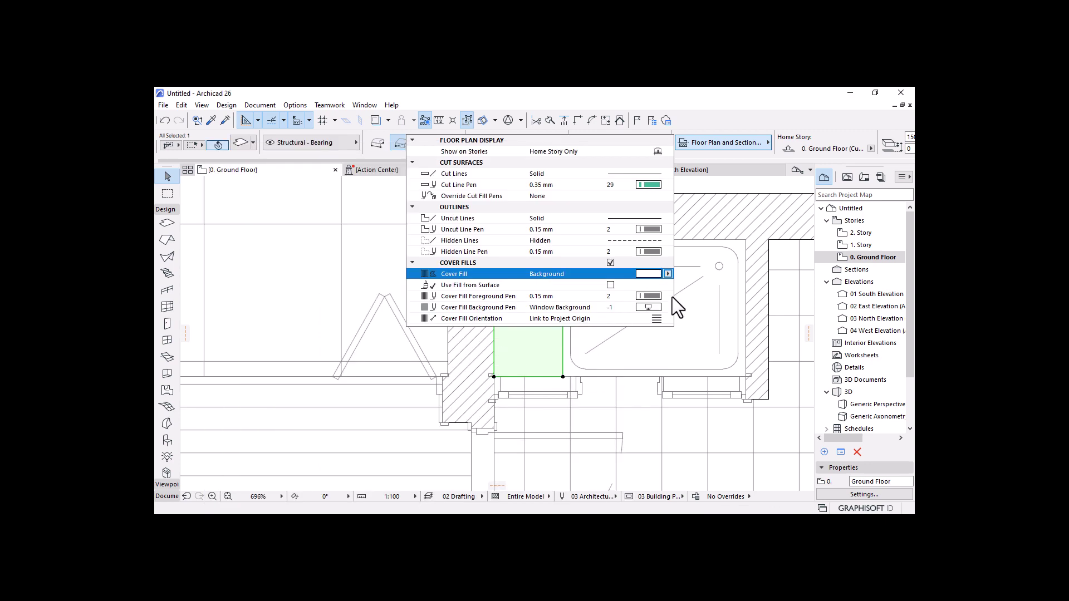
pyautogui.press('Escape')
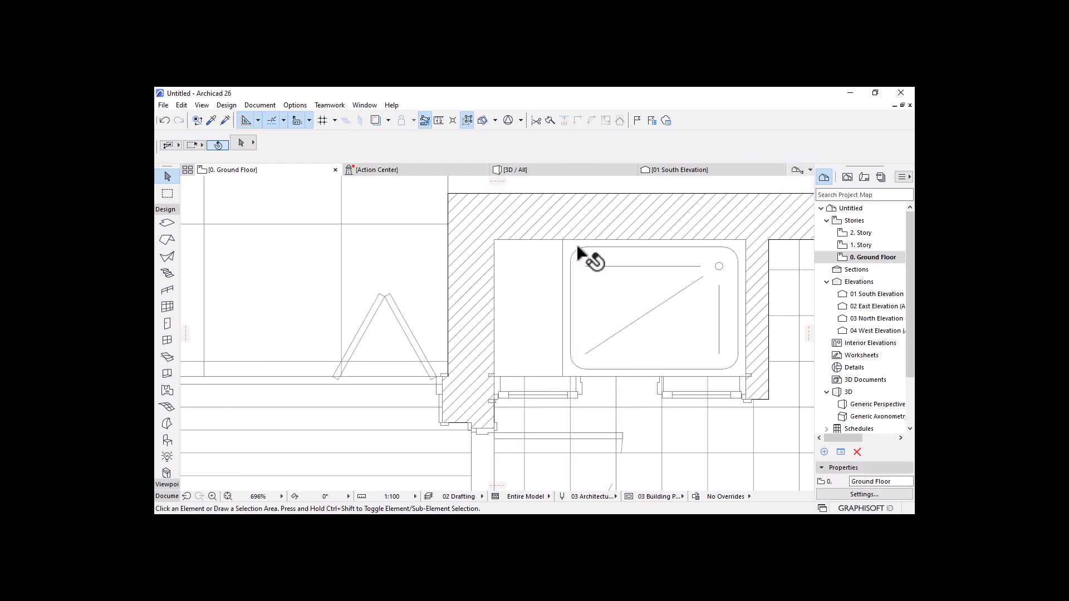
# Step: Bring the wall along the open side of the shower compartment to the front of the display order and deselect it
pyautogui.scroll(-5, 619, 295)
pyautogui.scroll(2, 624, 279)
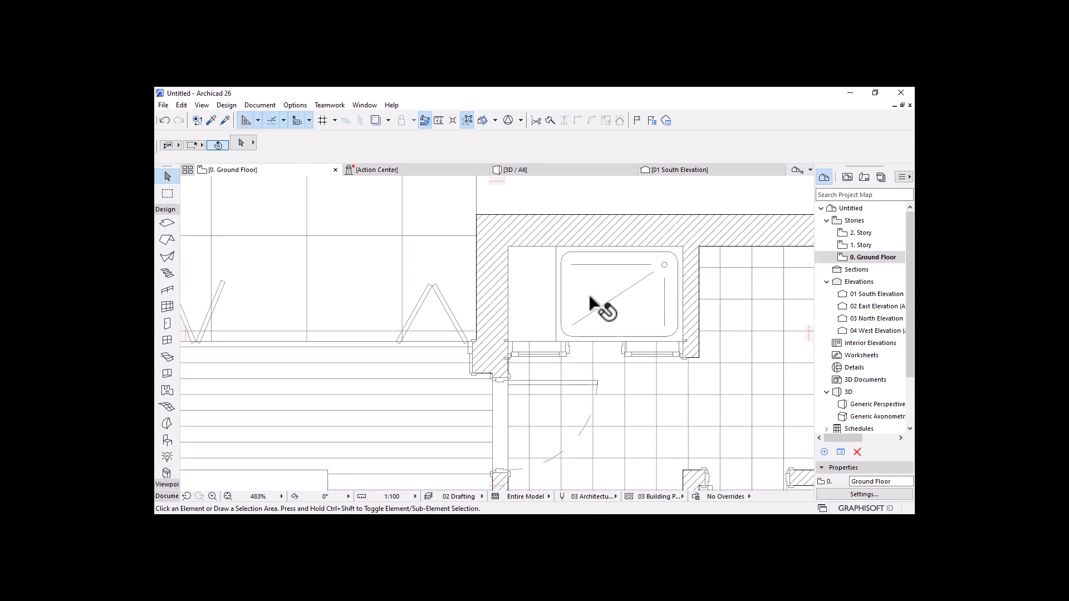
pyautogui.scroll(1, 709, 270)
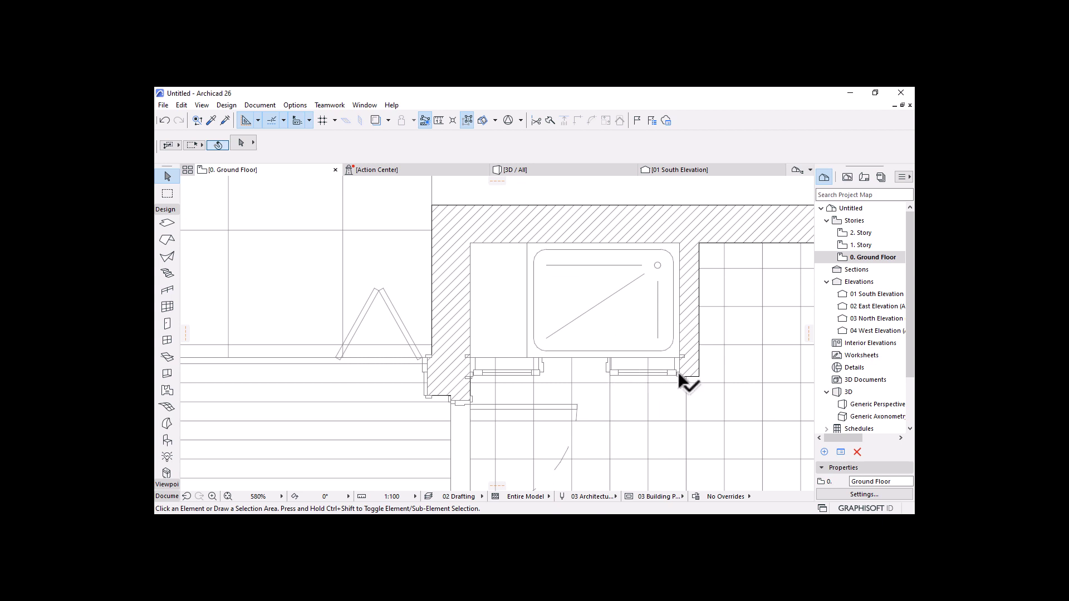
pyautogui.click(646, 378)
pyautogui.rightClick(569, 376)
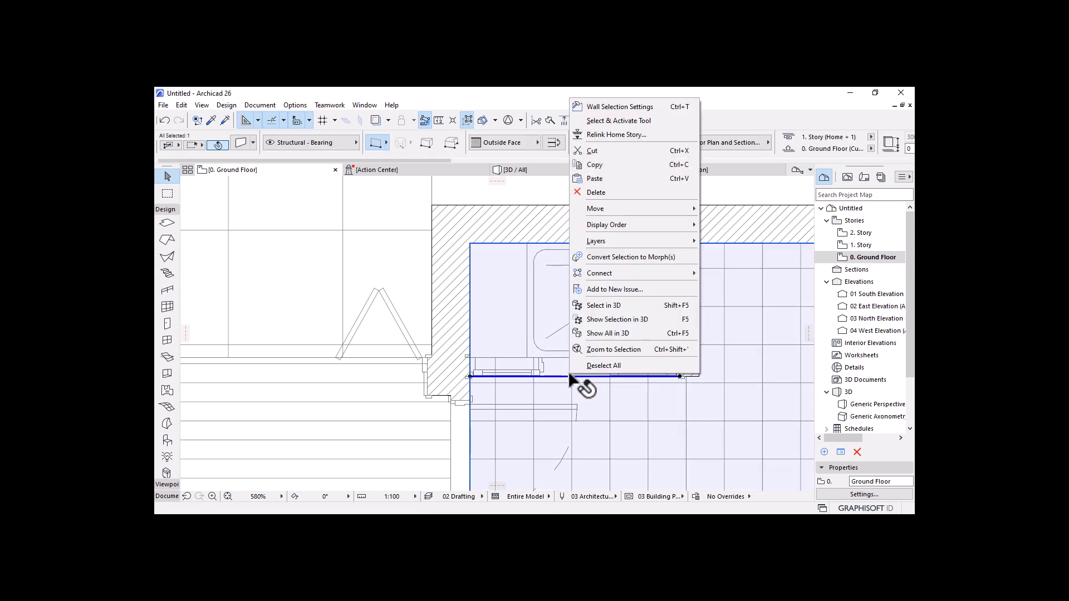
pyautogui.moveTo(661, 226)
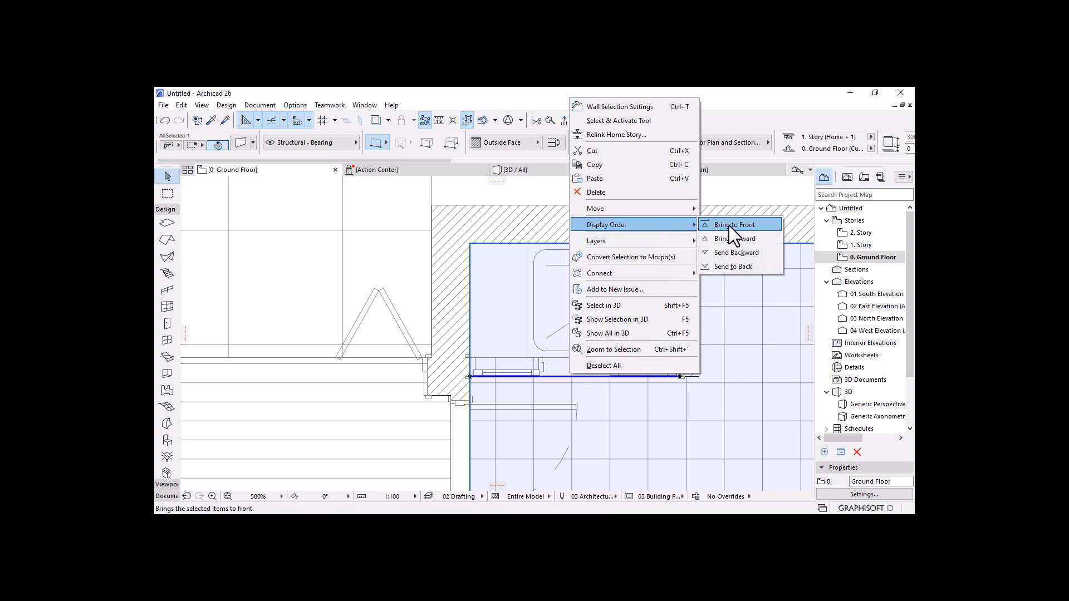
pyautogui.click(730, 225)
pyautogui.press('Escape')
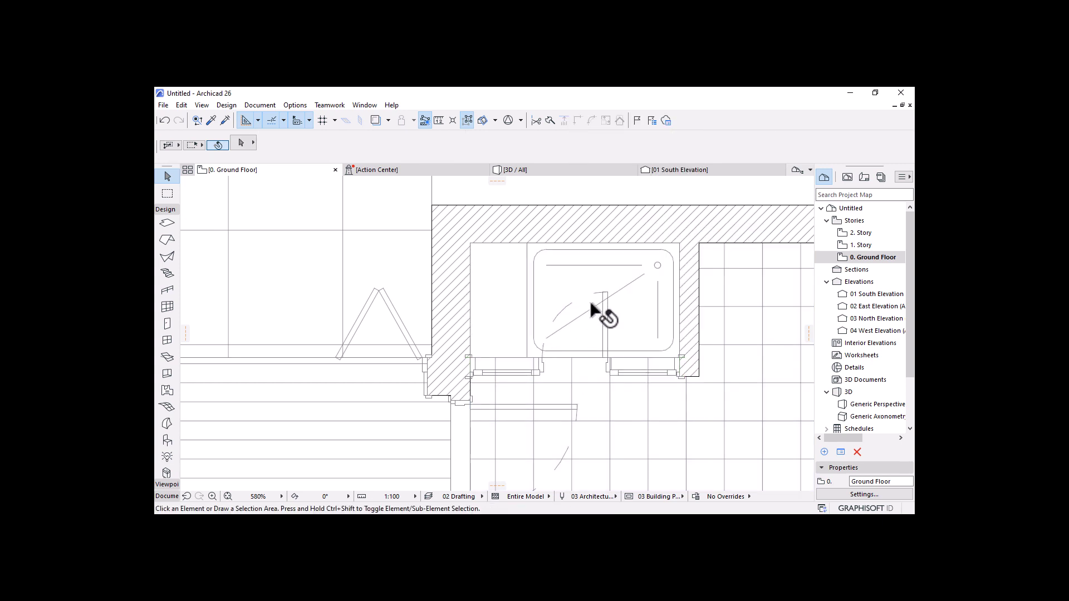
# Step: Choose Coffee Table 06 26 from the Tables 26 library folder as the new object for the terrace
pyautogui.scroll(-3, 618, 268)
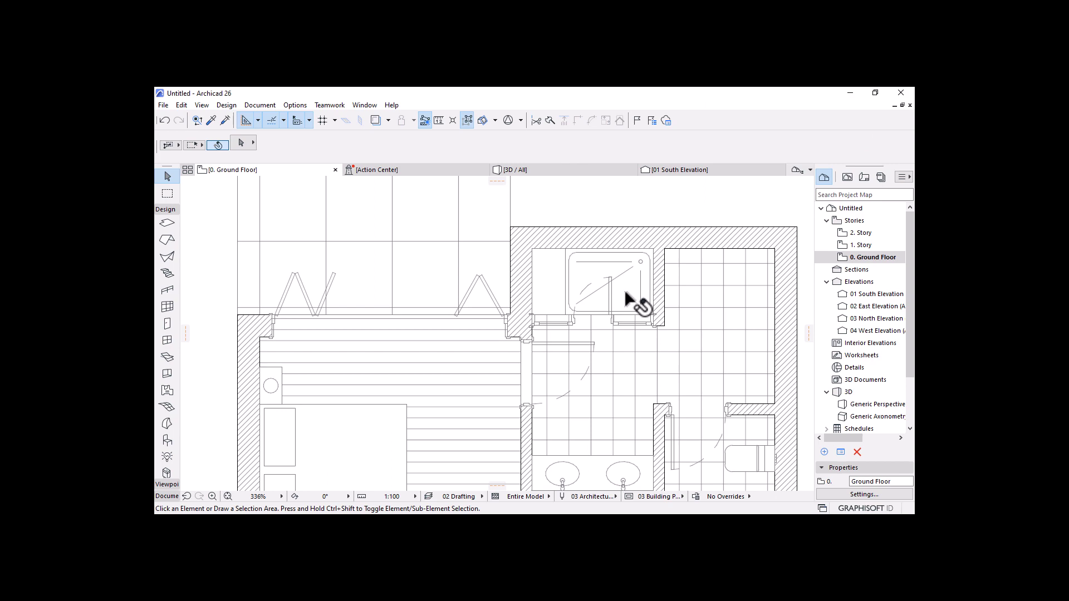
pyautogui.scroll(-4, 619, 284)
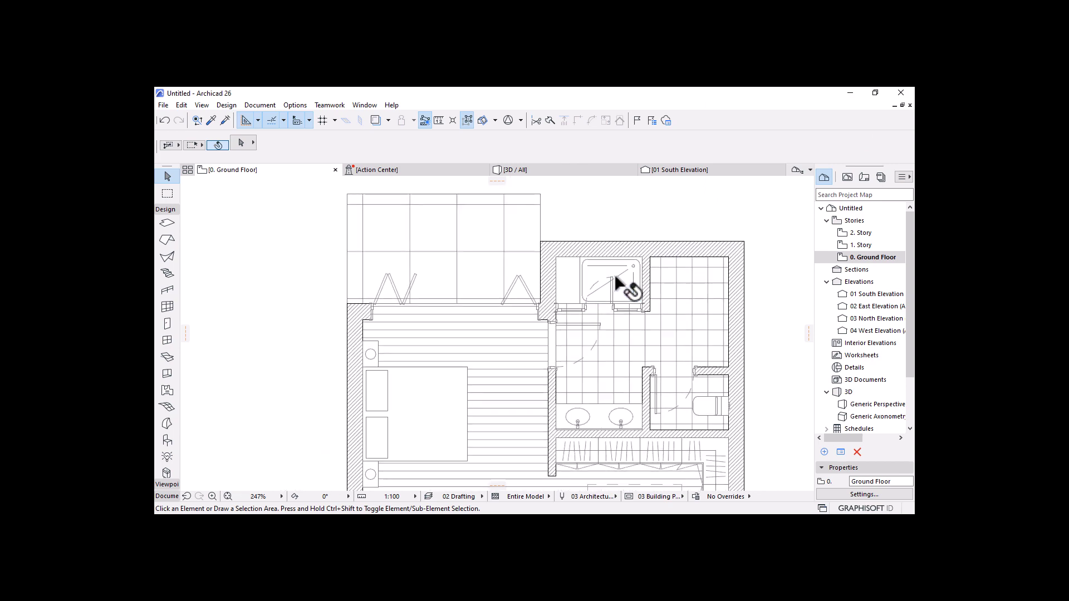
pyautogui.moveTo(657, 273); pyautogui.dragTo(657, 250, button='middle')
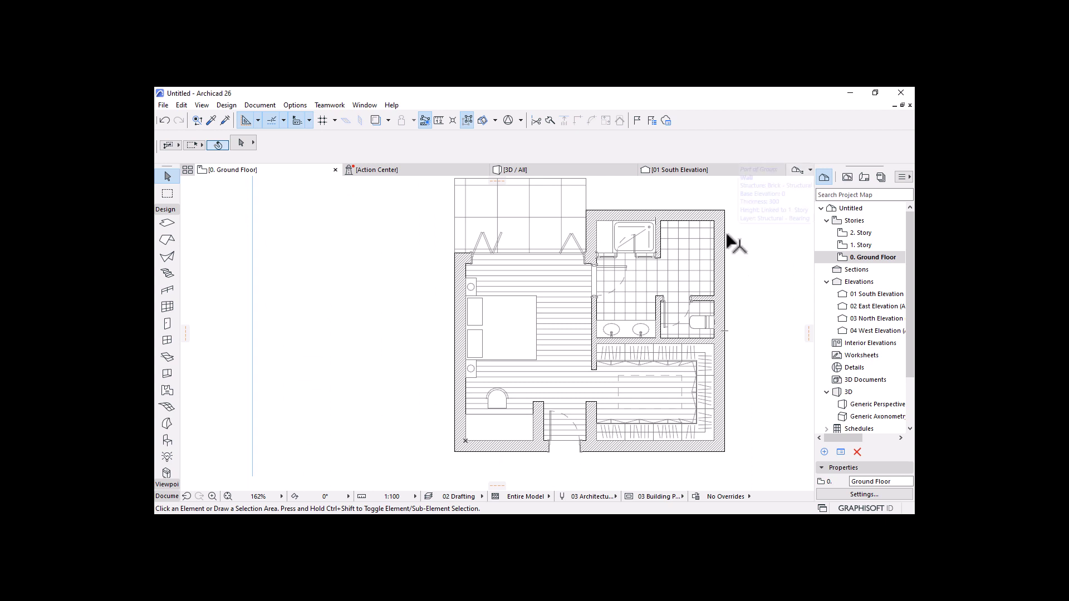
pyautogui.scroll(-3, 619, 278)
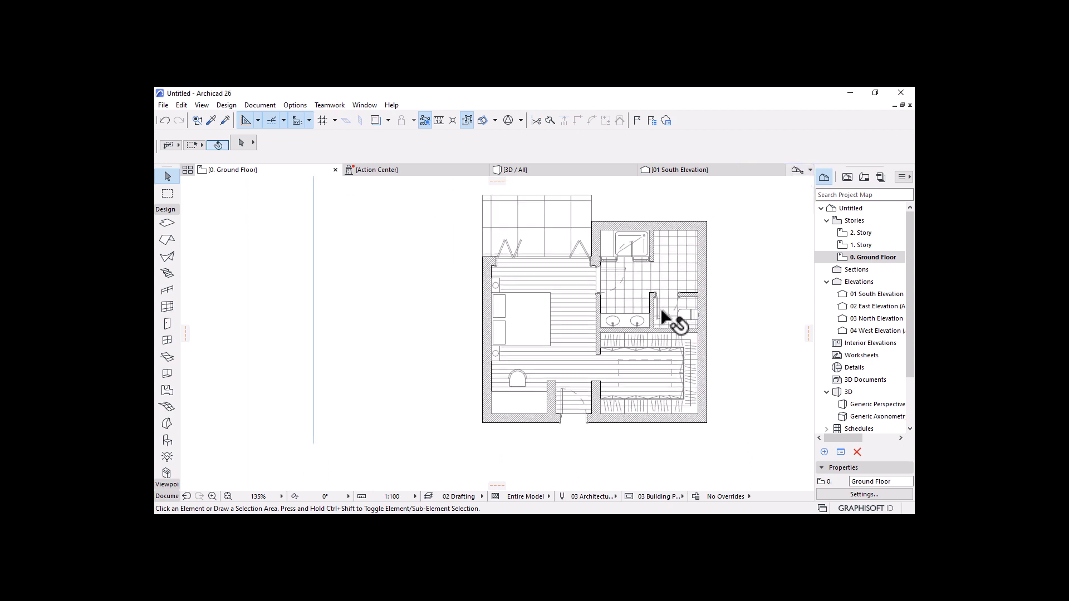
pyautogui.moveTo(658, 318); pyautogui.dragTo(575, 329, button='middle')
pyautogui.scroll(2, 541, 330)
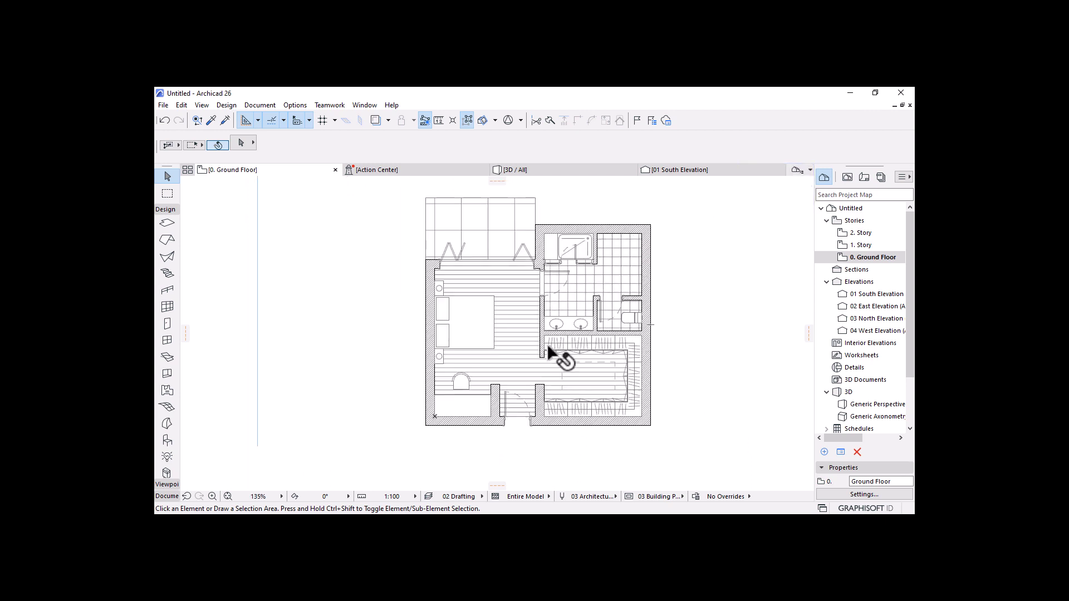
pyautogui.scroll(4, 515, 244)
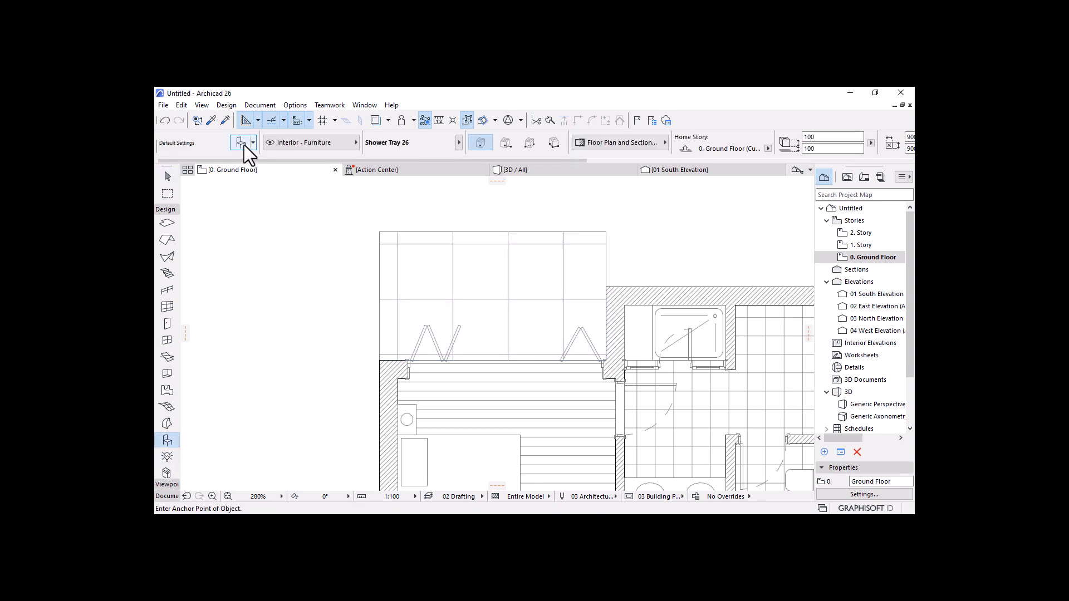
pyautogui.hotkey('ctrl', 't')
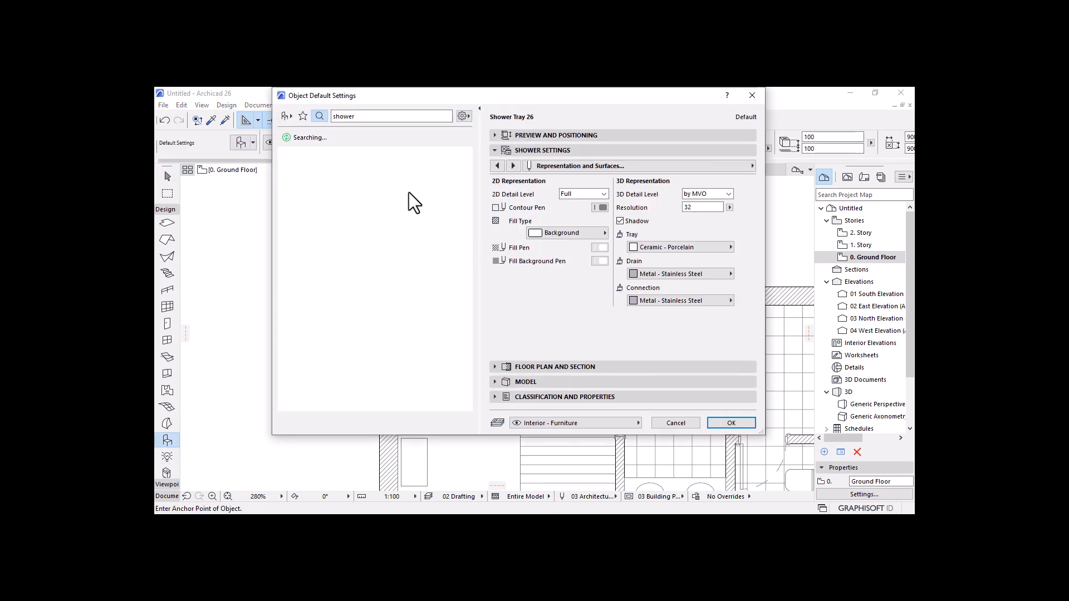
pyautogui.click(284, 117)
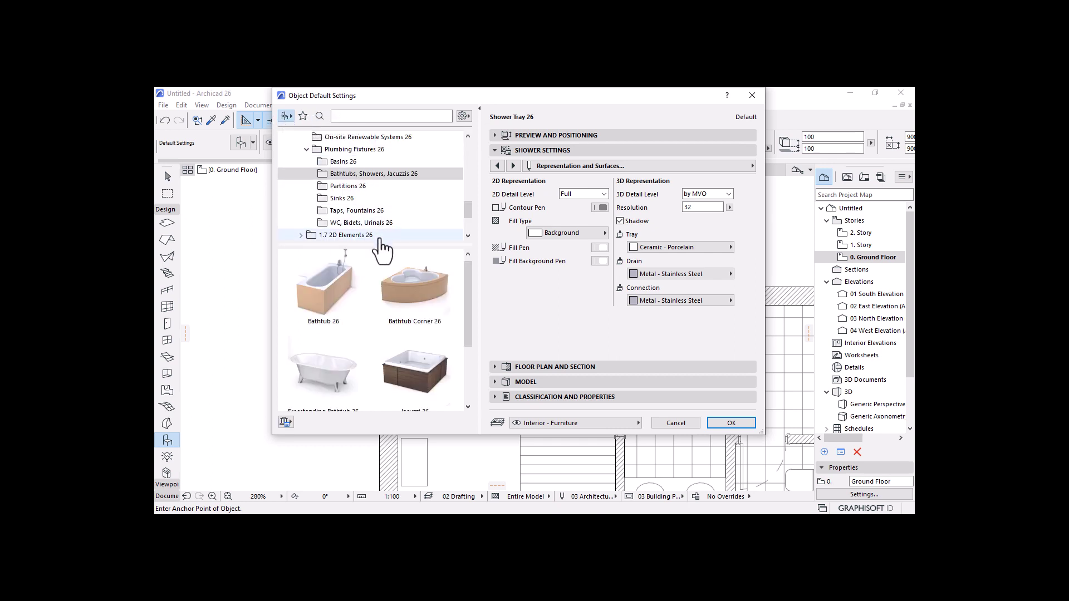
pyautogui.moveTo(374, 250); pyautogui.dragTo(364, 345)
pyautogui.scroll(10, 353, 217)
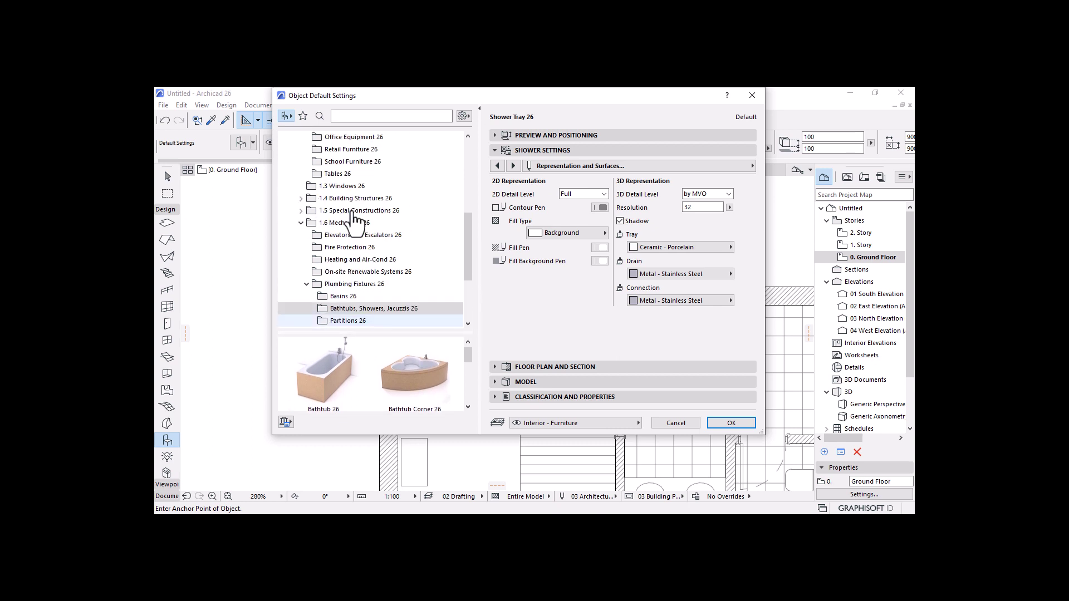
pyautogui.click(335, 285)
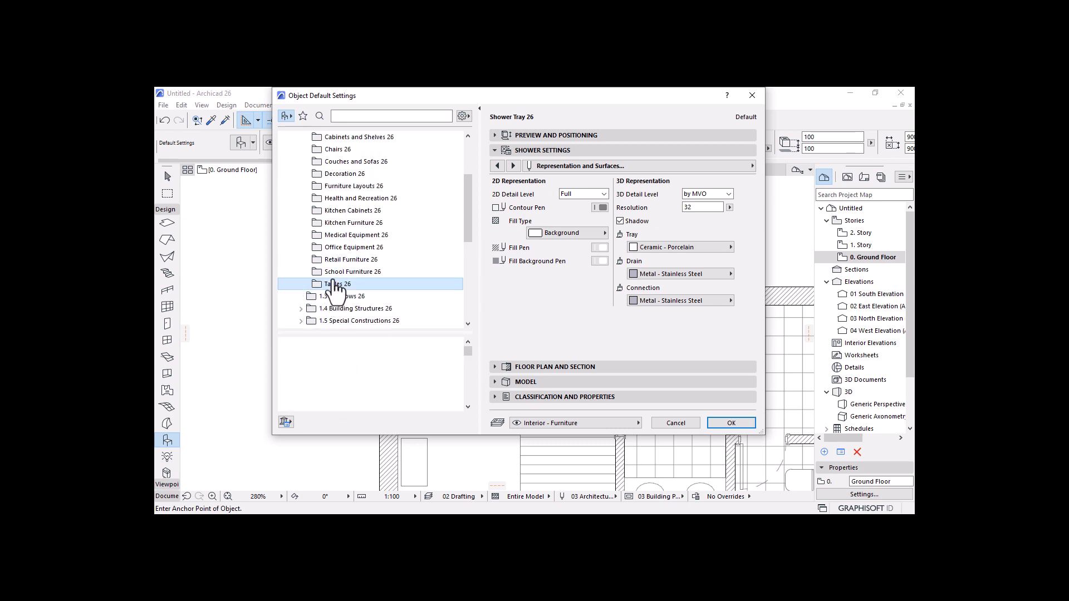
pyautogui.scroll(-1, 401, 342)
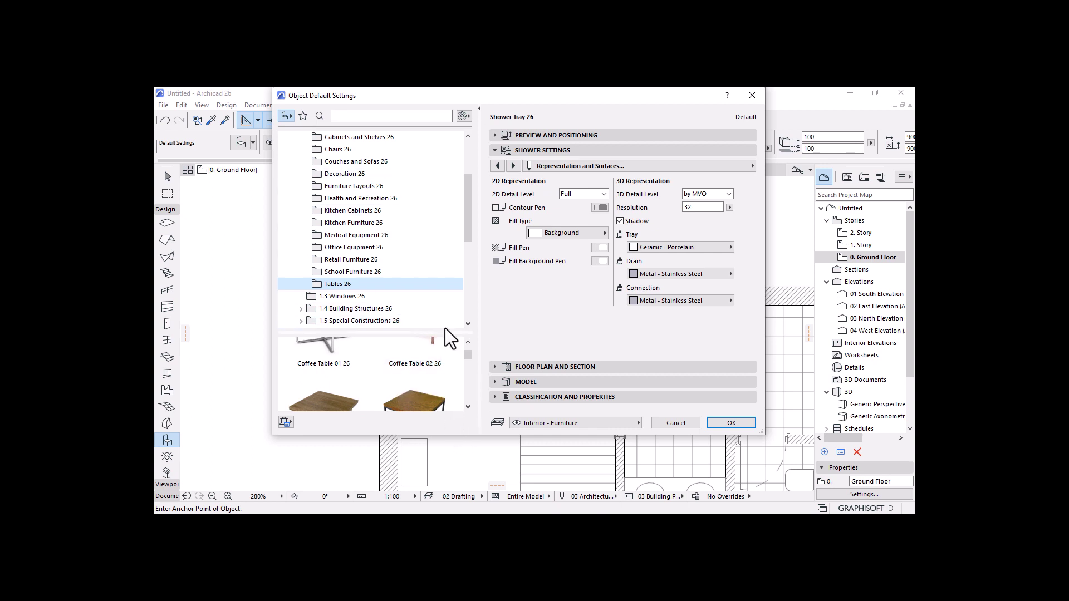
pyautogui.moveTo(437, 333); pyautogui.dragTo(438, 175)
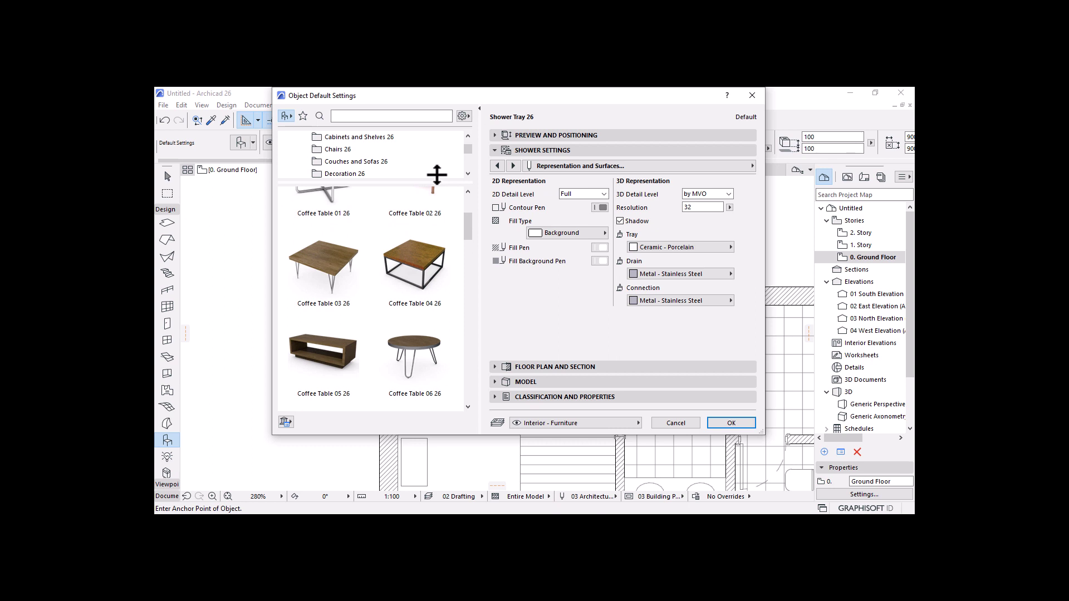
pyautogui.click(410, 355)
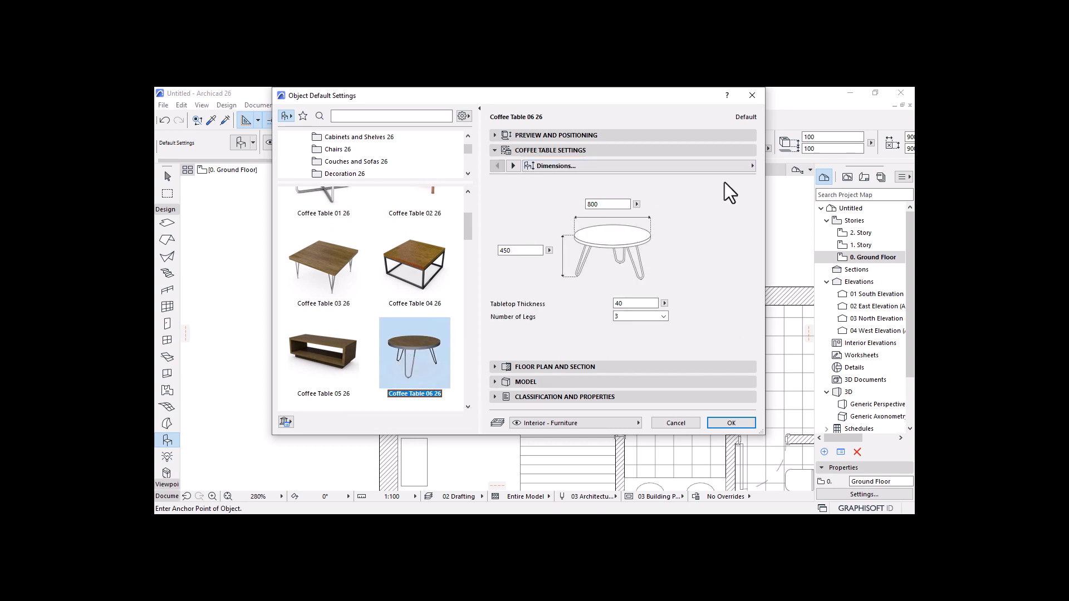
# Step: Set the coffee table's contour pen to pen 2 (0.15 mm) and place the table near the middle of the terrace
pyautogui.click(513, 165)
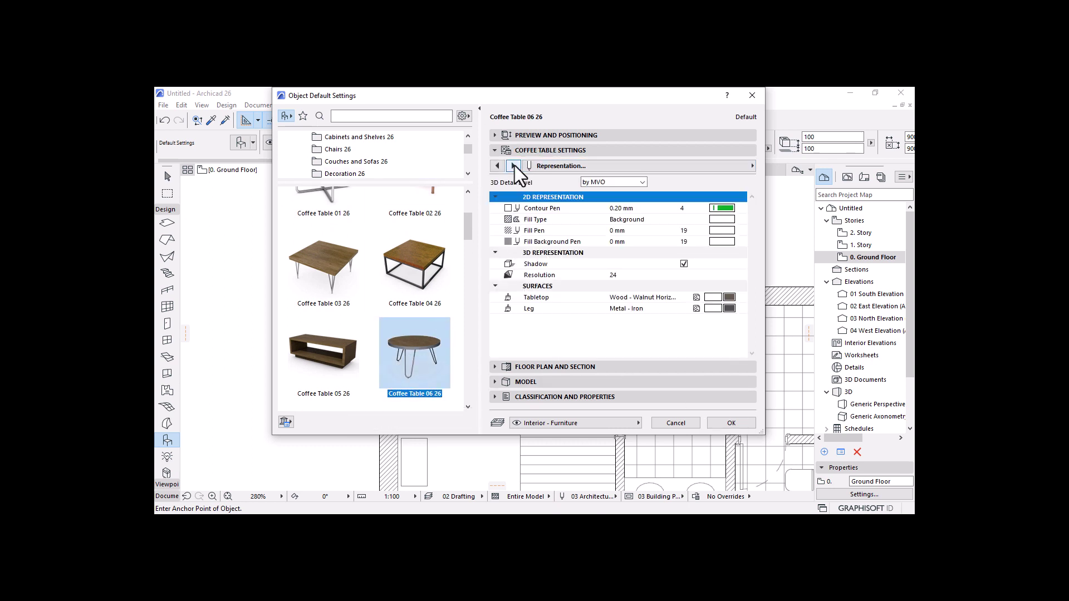
pyautogui.click(724, 209)
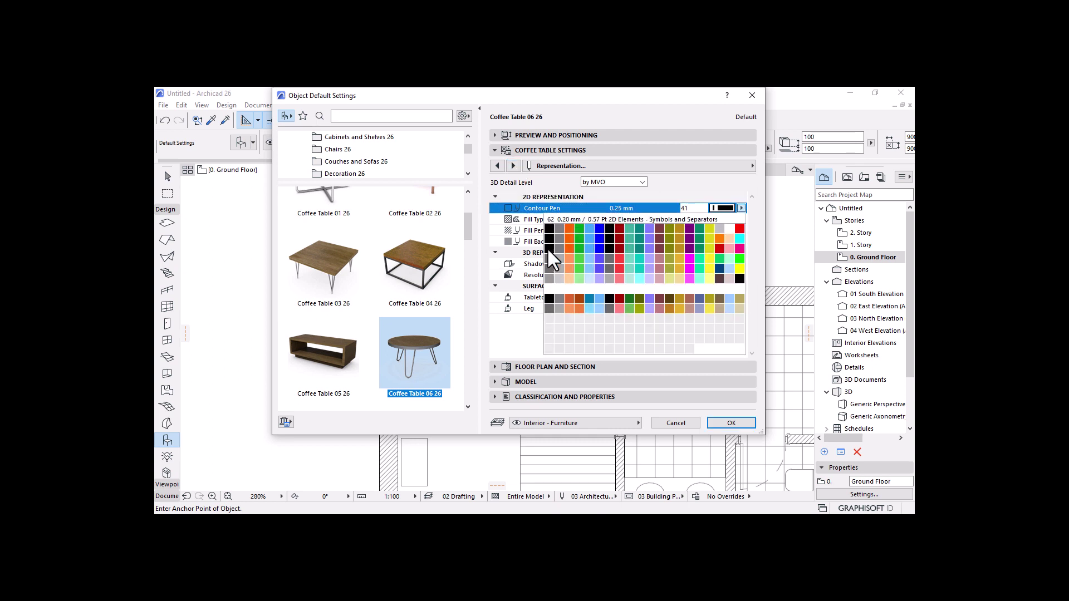
pyautogui.click(559, 230)
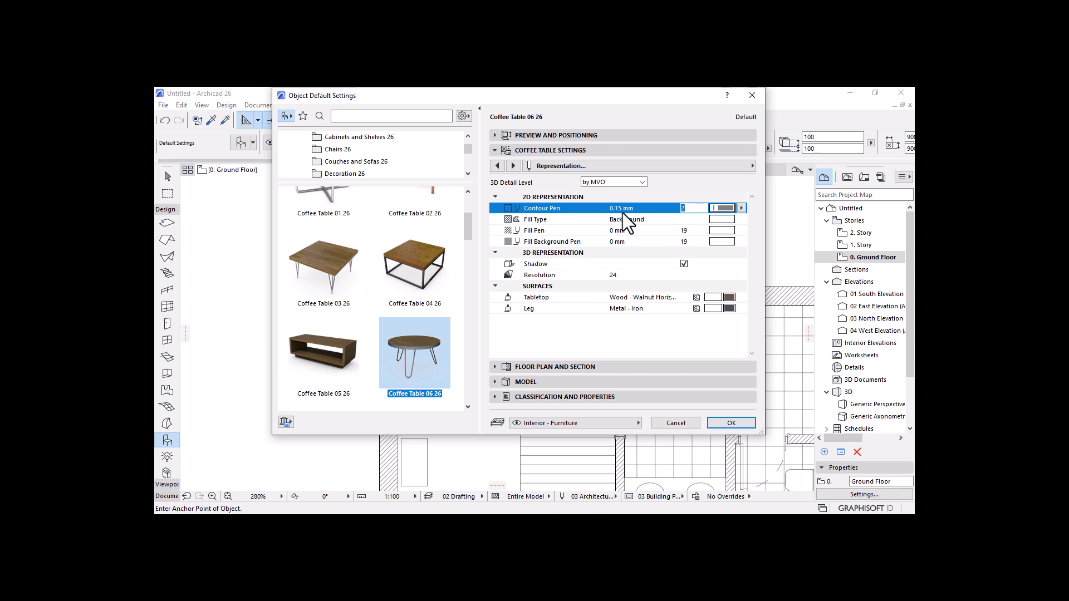
pyautogui.click(734, 424)
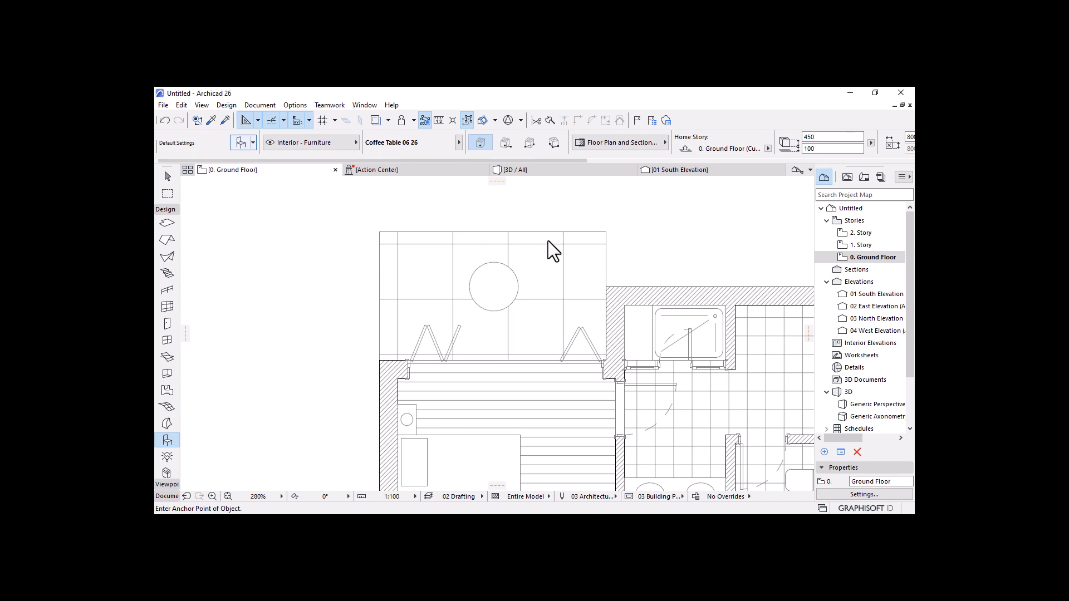
# Step: Choose Bistro Chair 26 from the Chairs 26 library folder as the next object
pyautogui.hotkey('ctrl', 't')
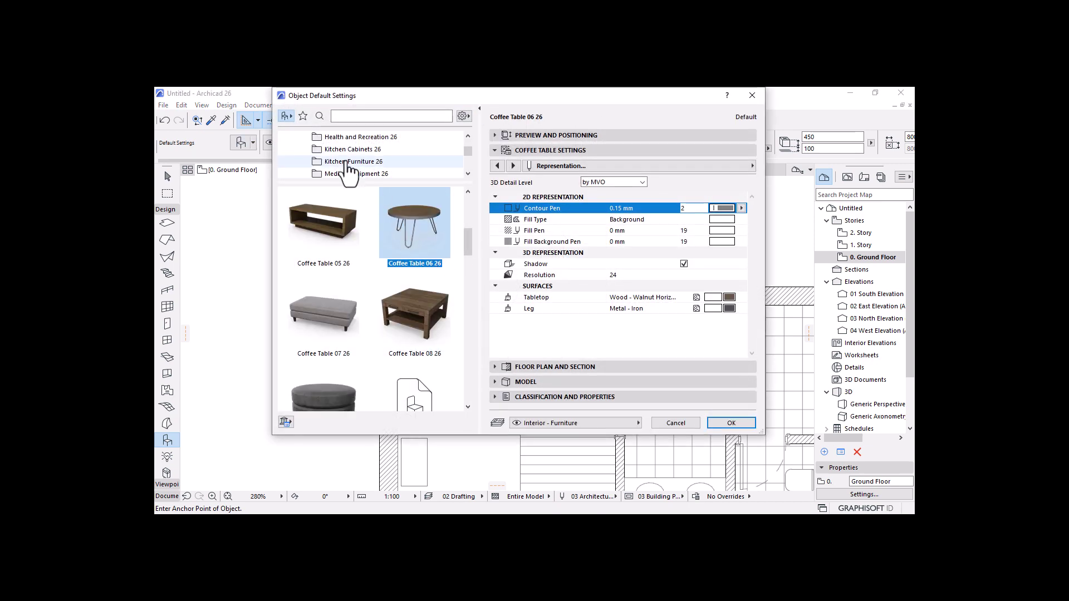
pyautogui.moveTo(413, 181); pyautogui.dragTo(398, 303)
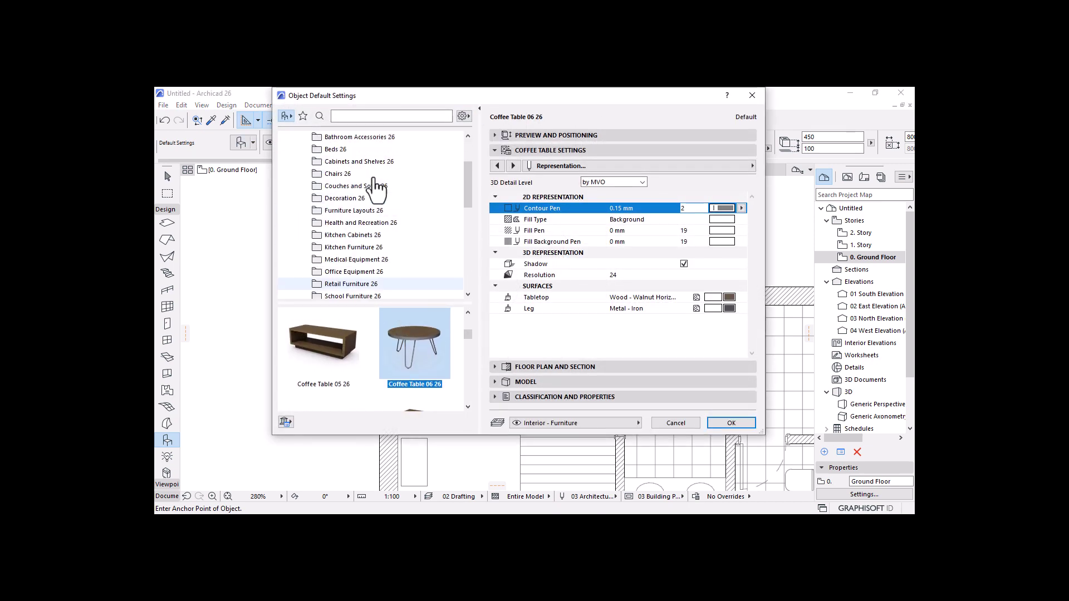
pyautogui.click(341, 174)
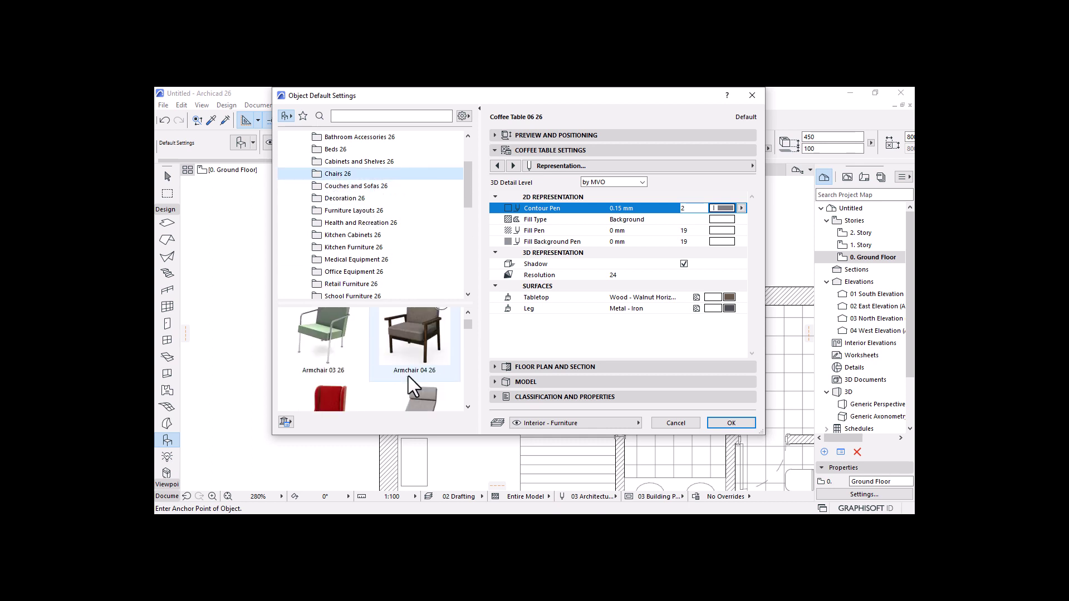
pyautogui.scroll(-4, 409, 377)
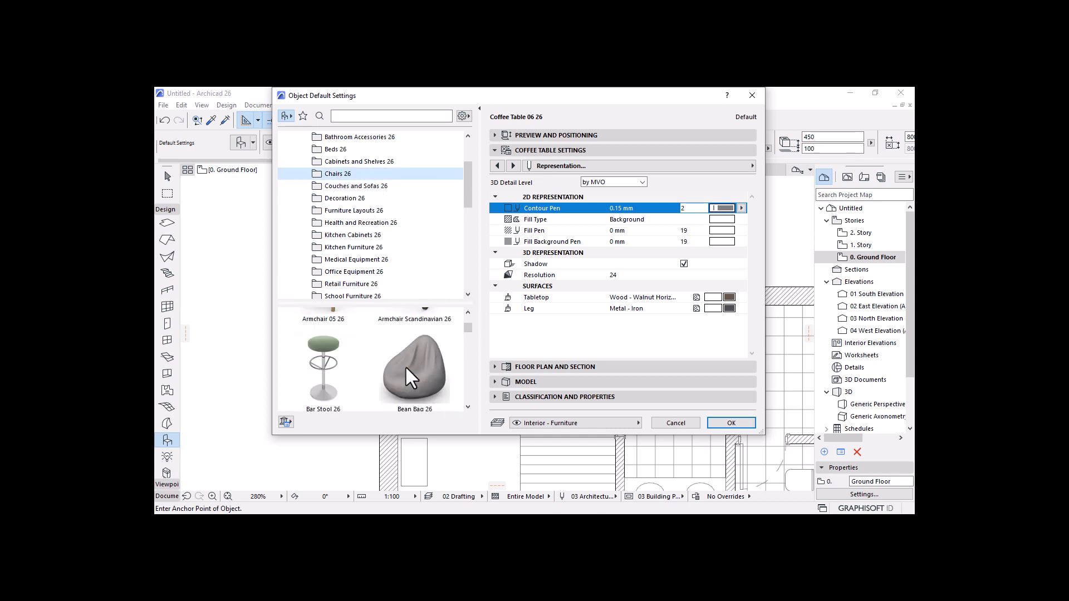
pyautogui.scroll(-5, 406, 368)
pyautogui.click(417, 352)
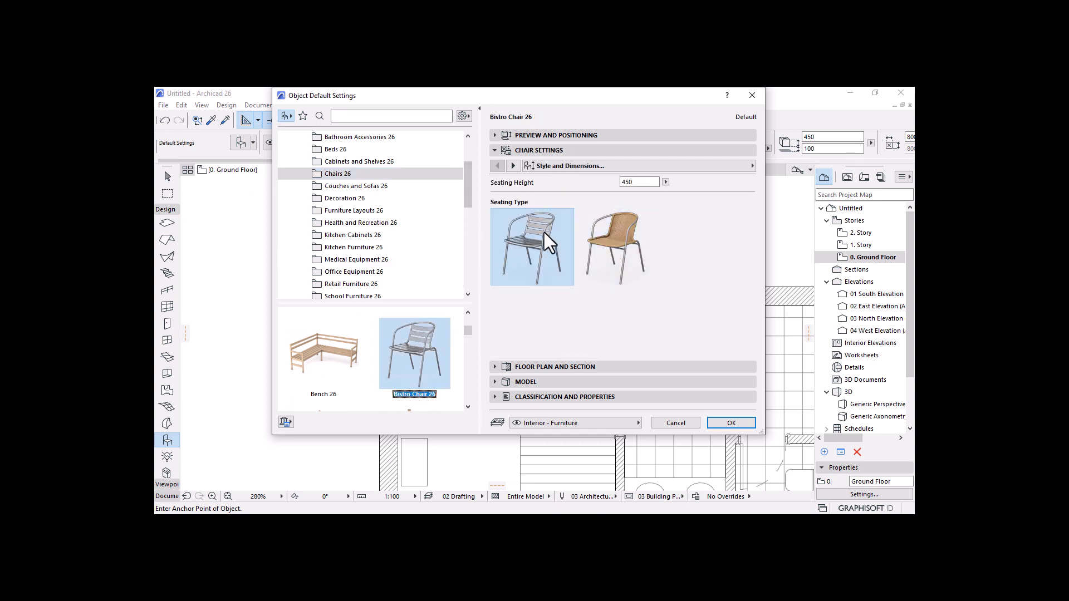
# Step: Set the bistro chair's 2D detail level to Symbolic with the Rectangle with Backrest 2 symbol
pyautogui.click(519, 166)
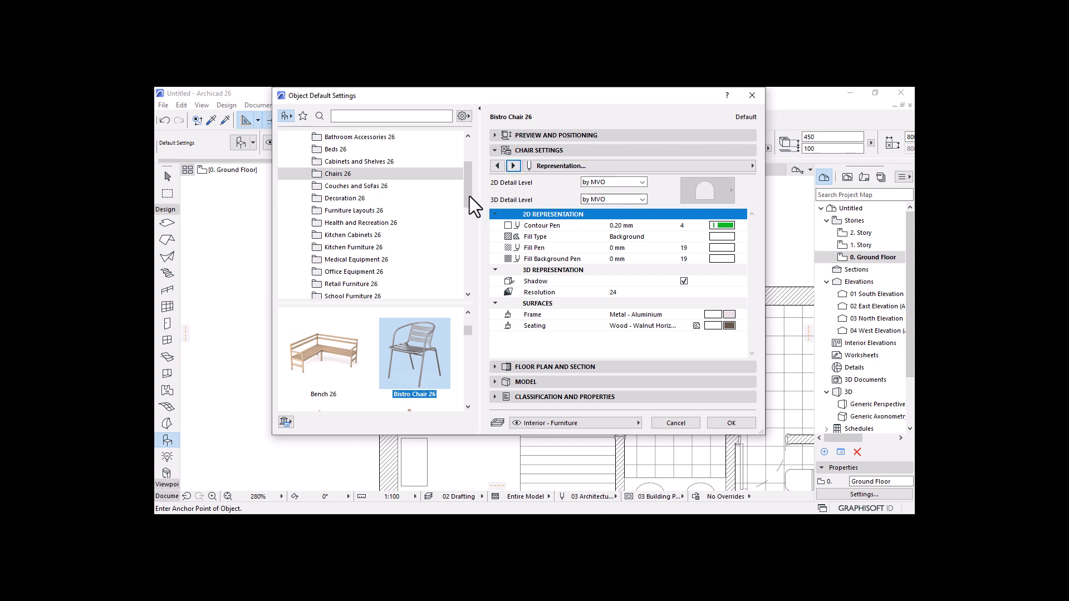
pyautogui.click(588, 199)
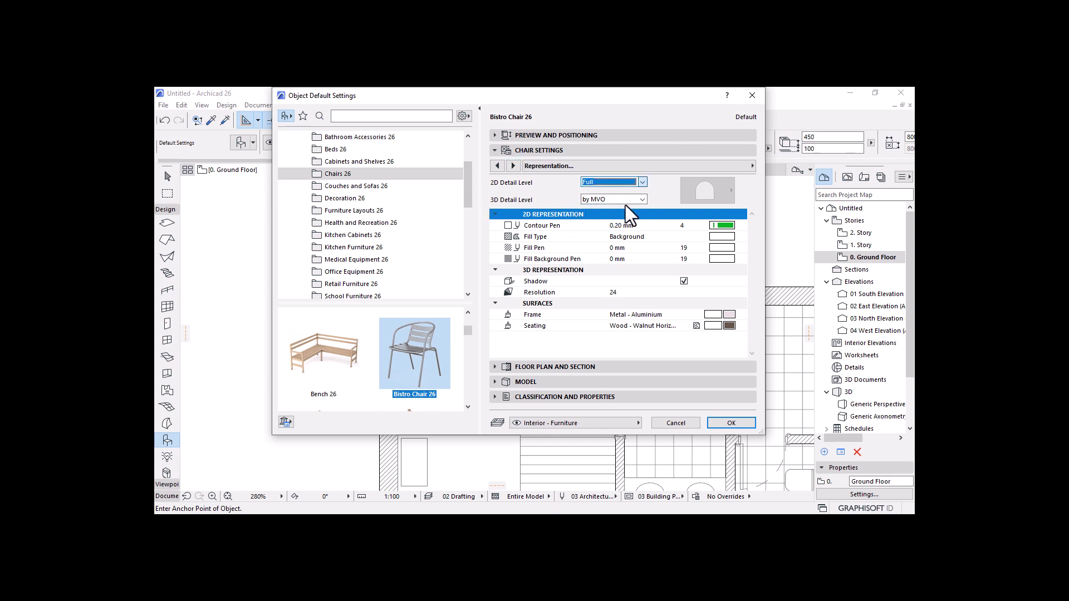
pyautogui.click(640, 183)
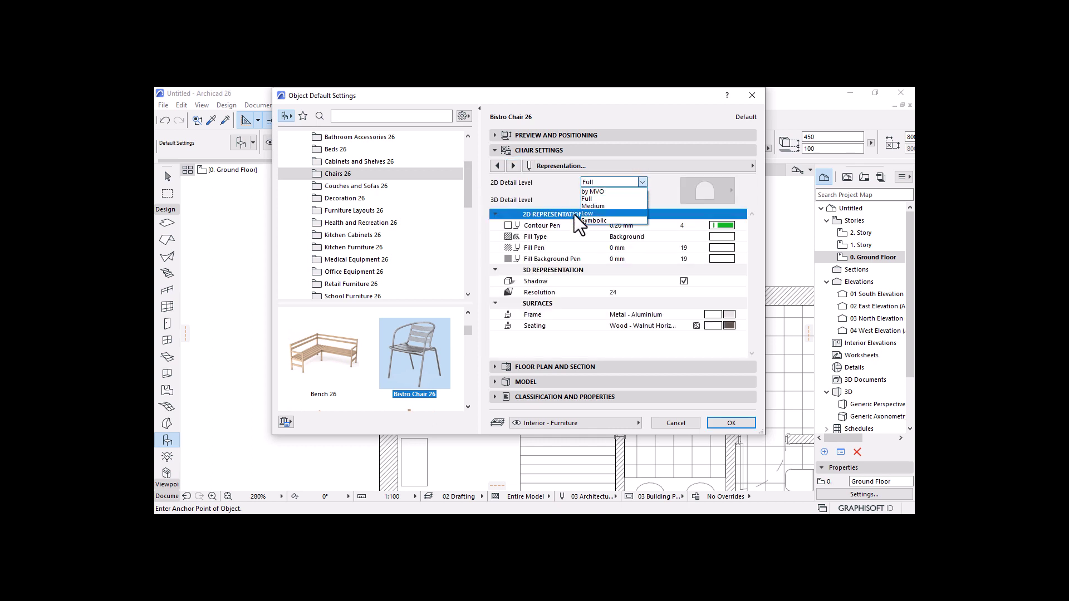
pyautogui.click(592, 220)
pyautogui.click(709, 191)
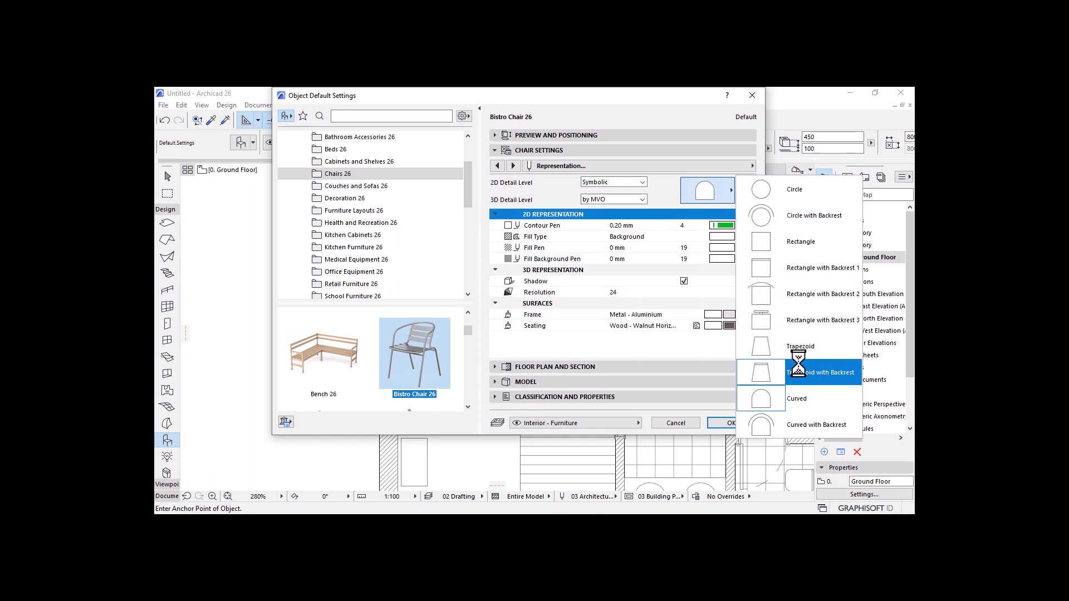
pyautogui.click(788, 399)
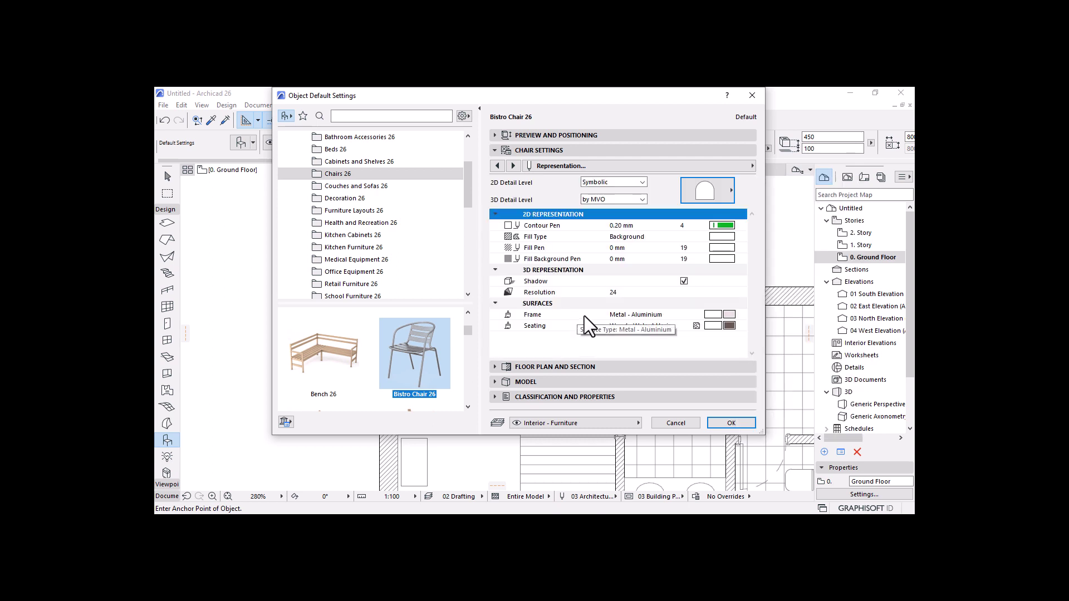
pyautogui.click(716, 192)
pyautogui.click(778, 301)
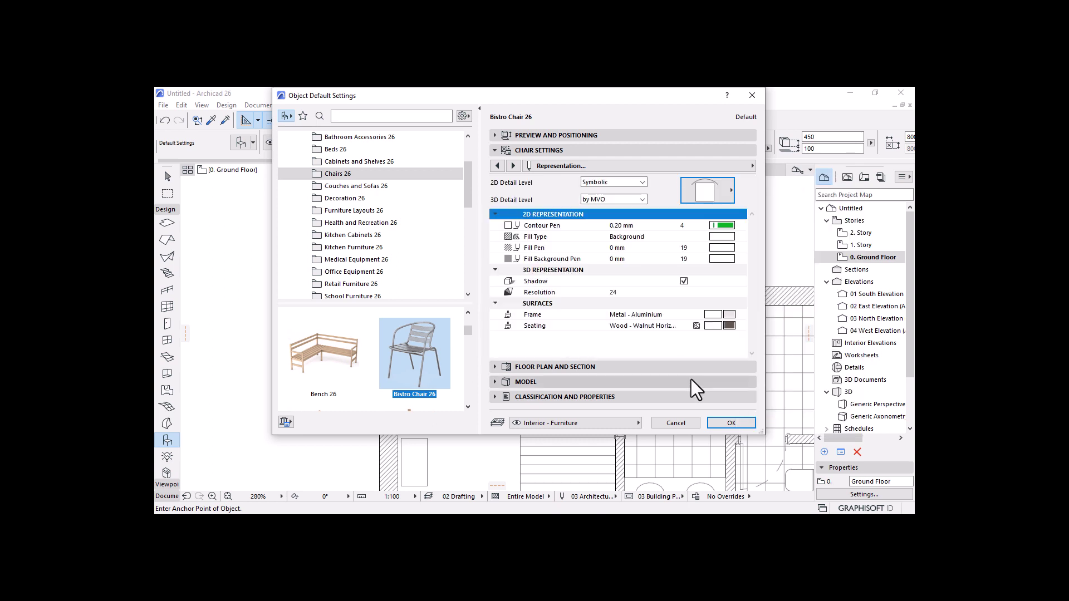
# Step: Set the bistro chair's contour pen to pen 1 (0.13 mm) and place the chair on the terrace, left of the coffee table
pyautogui.click(727, 226)
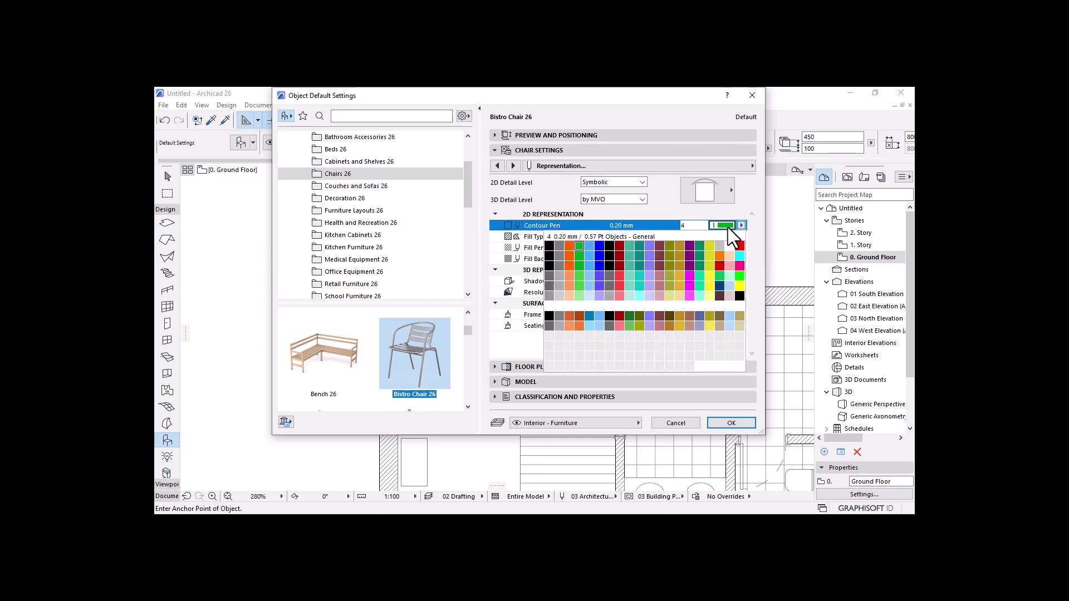
pyautogui.click(549, 245)
pyautogui.click(731, 422)
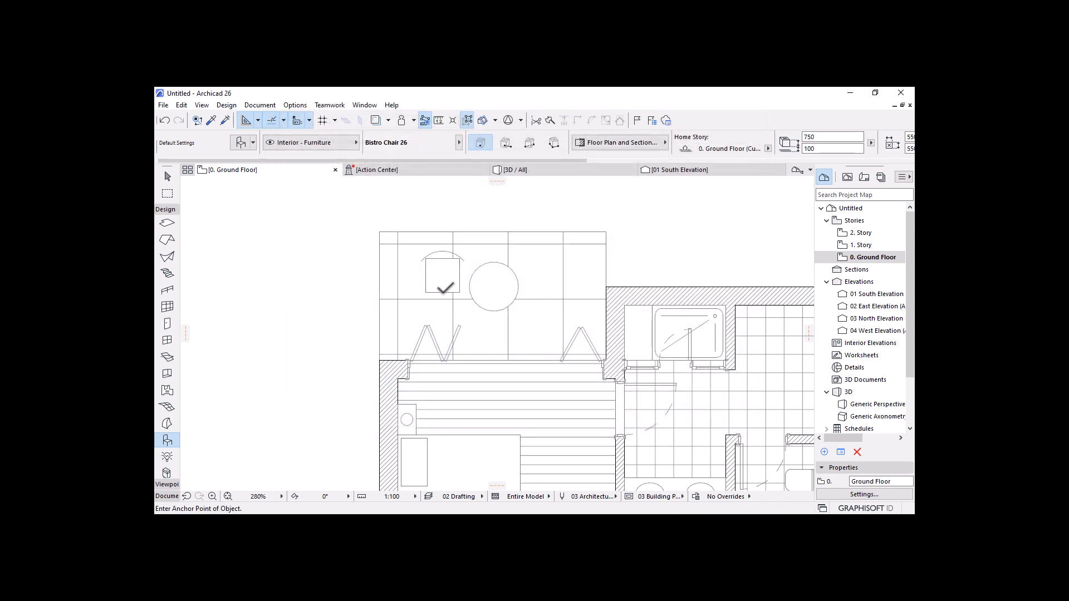
pyautogui.scroll(3, 444, 292)
pyautogui.press('Escape')
# Step: Rotate the terrace chair about its centre by about 109° so its seat faces the coffee table
pyautogui.click(443, 266)
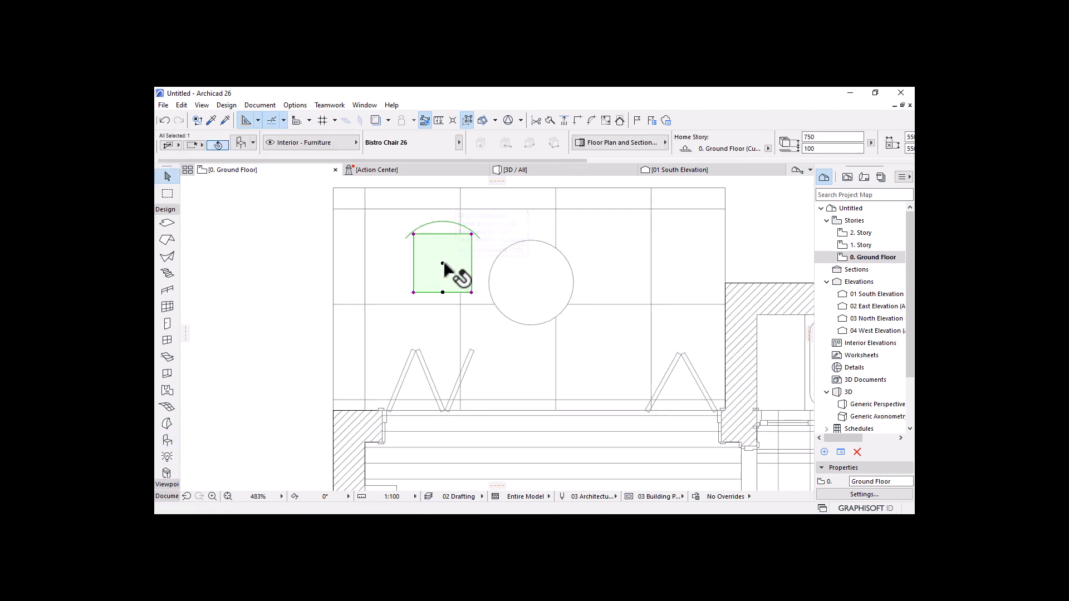
pyautogui.click(442, 263)
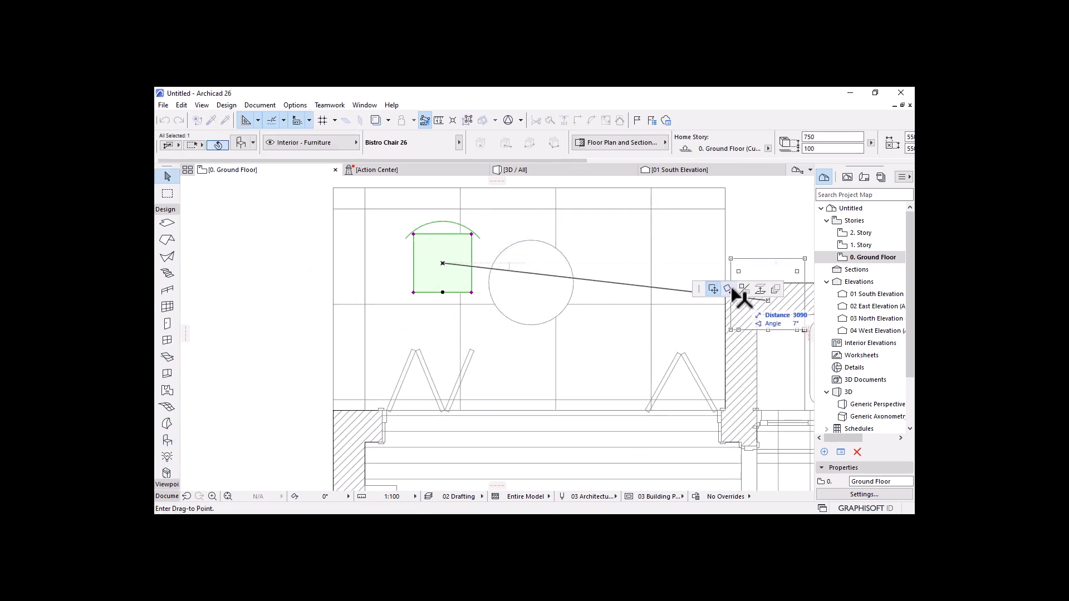
pyautogui.click(728, 289)
pyautogui.click(443, 263)
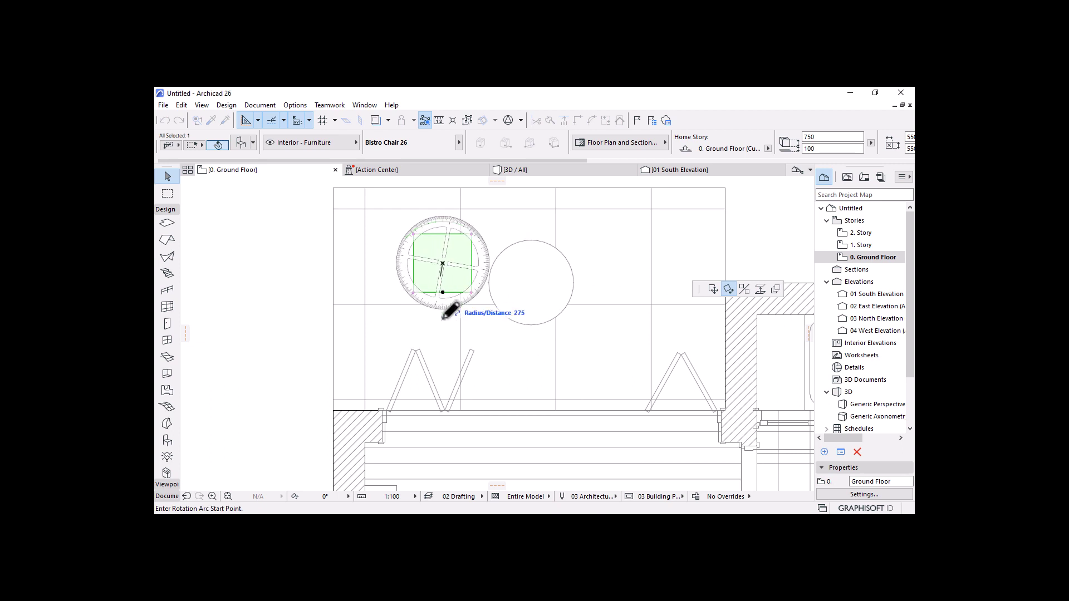
pyautogui.click(442, 335)
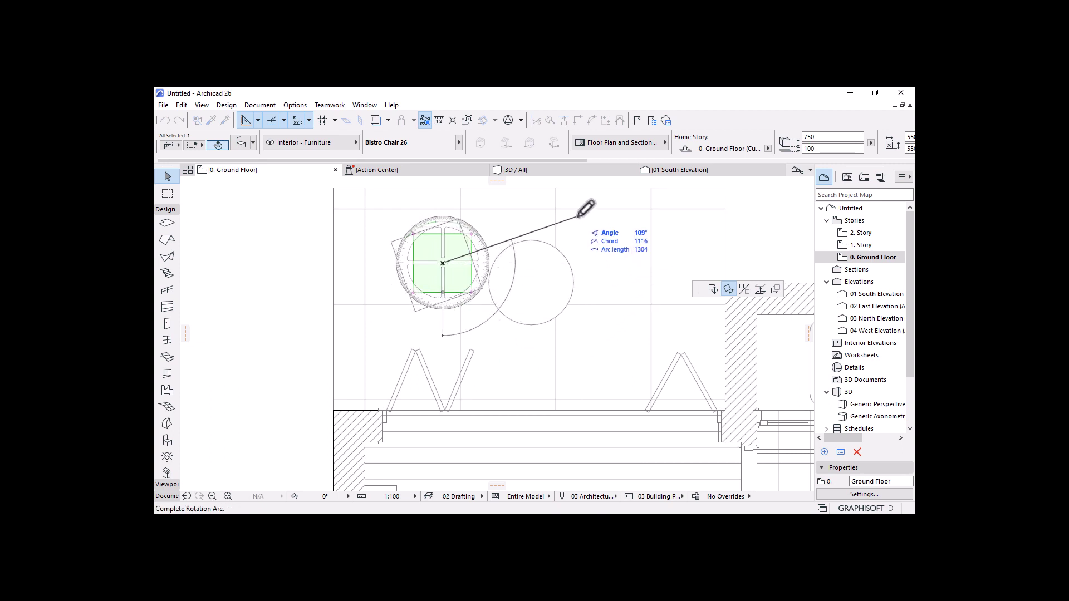
pyautogui.click(578, 217)
# Step: Move the rotated chair down and slightly right, next to the lower-left side of the coffee table
pyautogui.hotkey('ctrl', 'e')
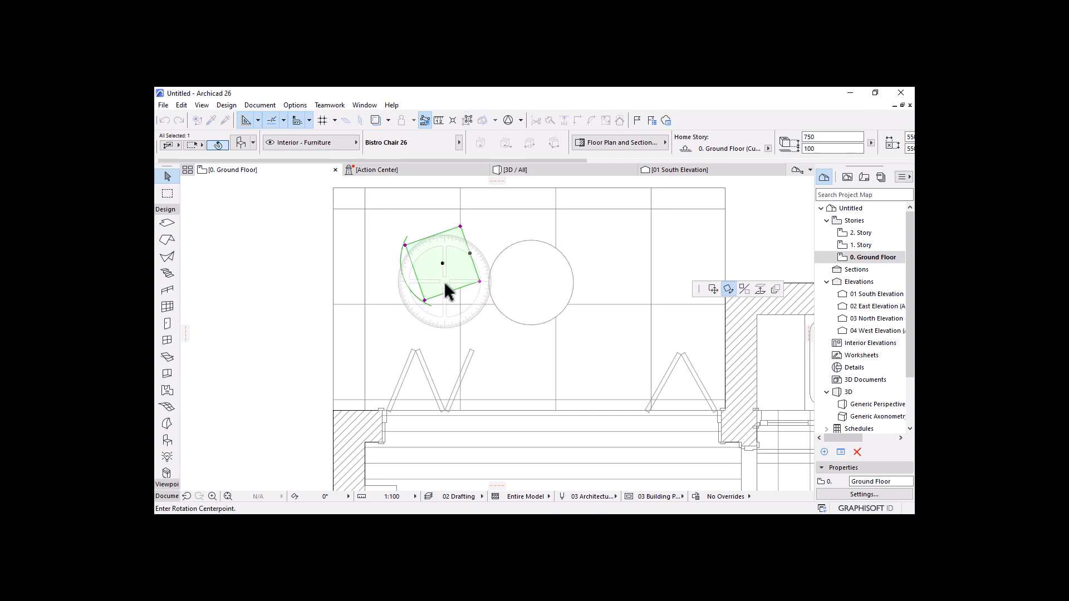
pyautogui.click(714, 289)
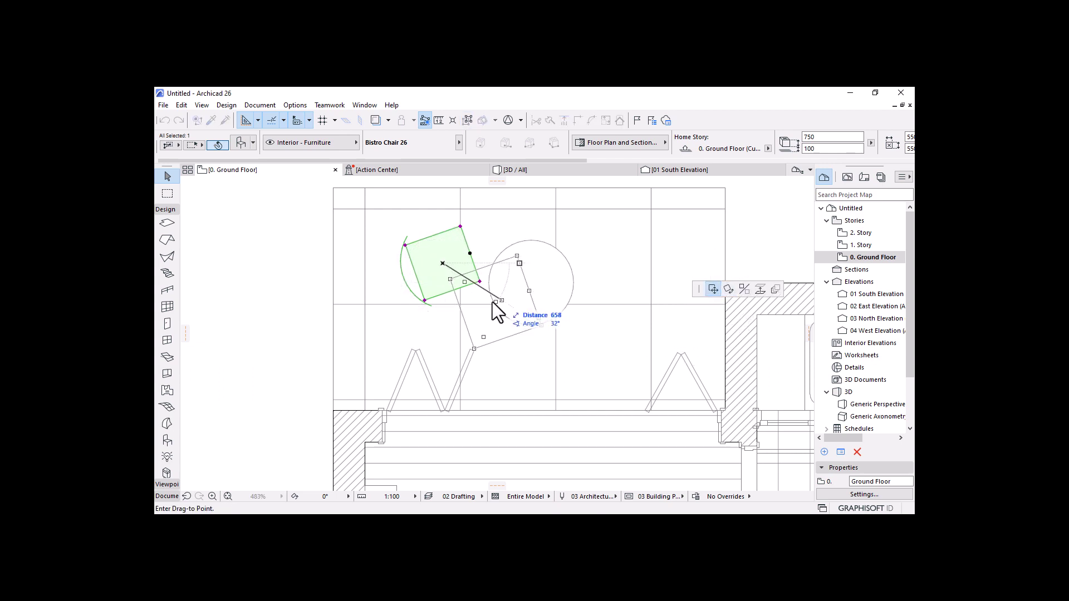
pyautogui.click(457, 302)
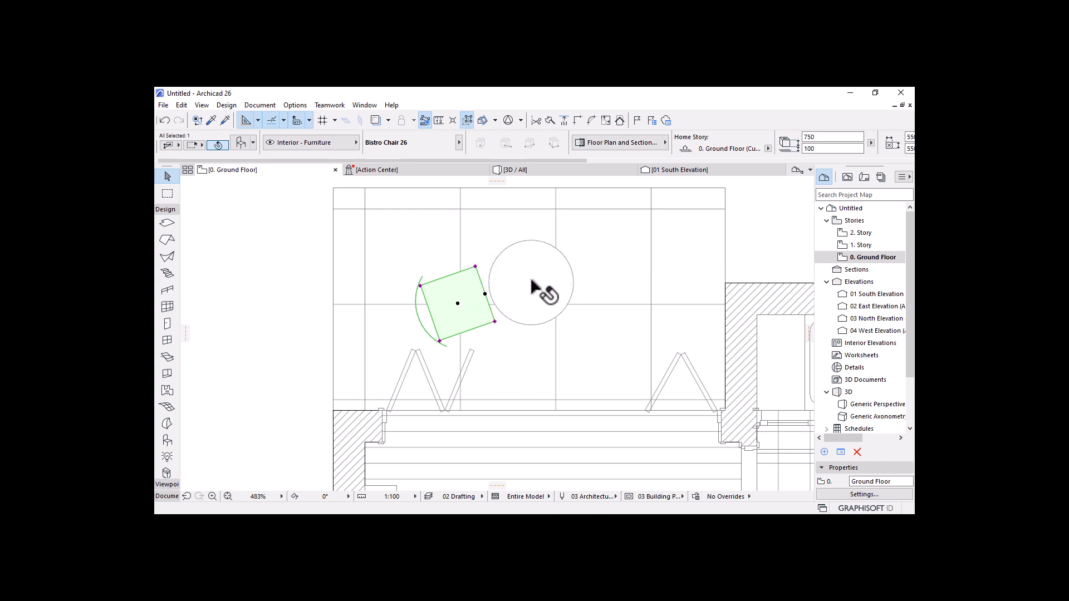
# Step: Mirror a copy of the chair across a vertical axis through the coffee table's centre and deselect it
pyautogui.rightClick(526, 287)
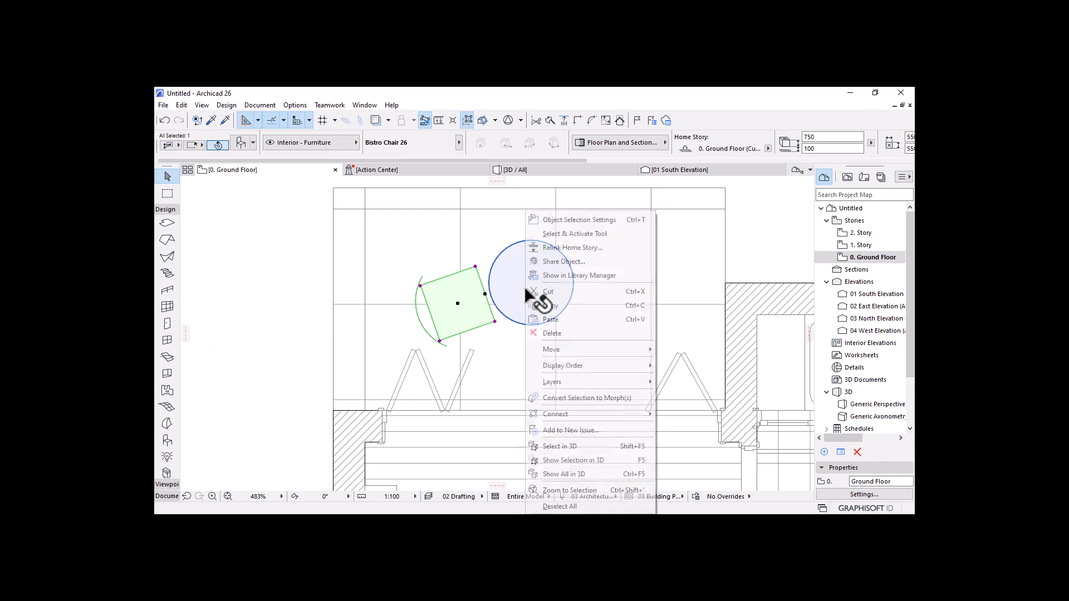
pyautogui.moveTo(633, 351)
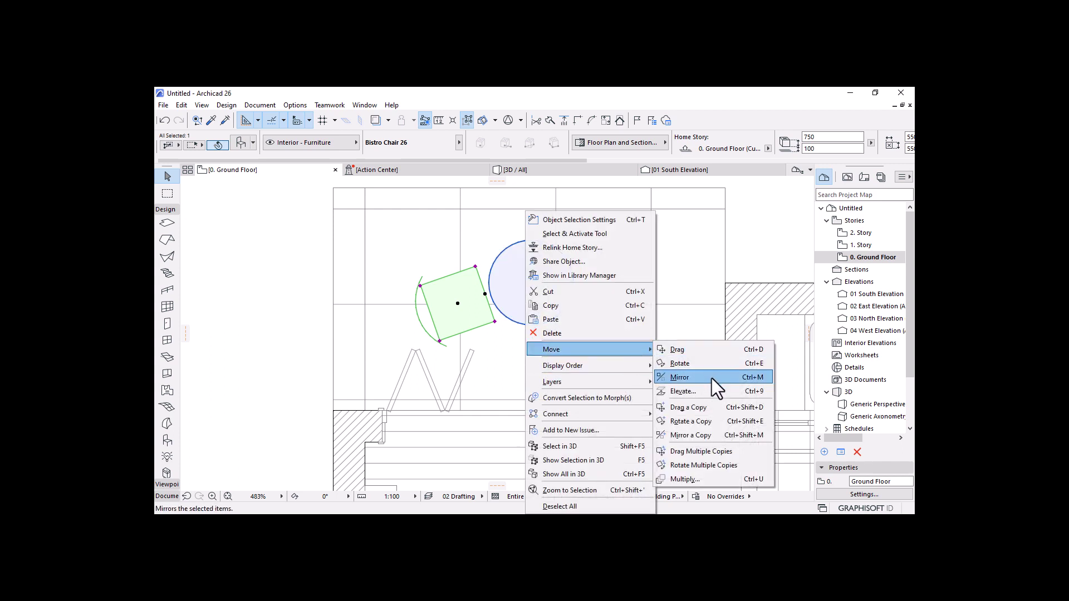
pyautogui.click(690, 433)
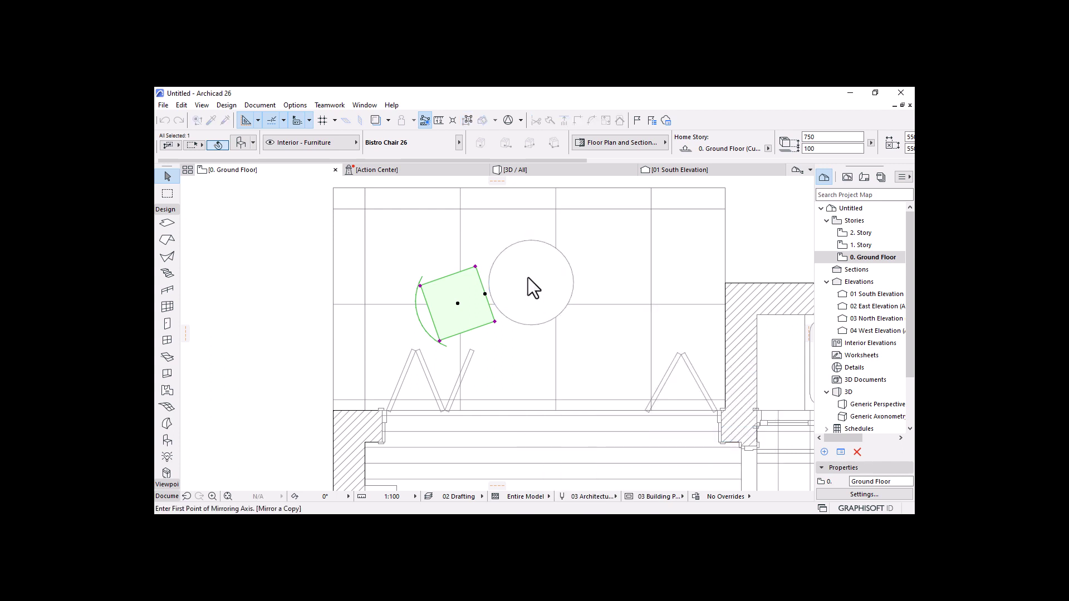
pyautogui.click(531, 283)
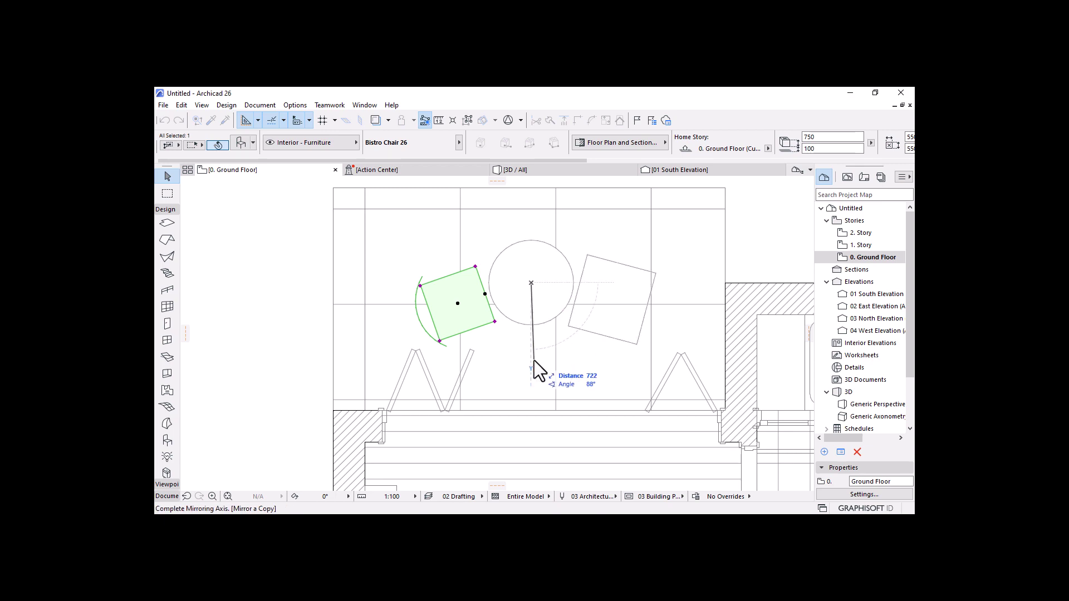
pyautogui.click(532, 369)
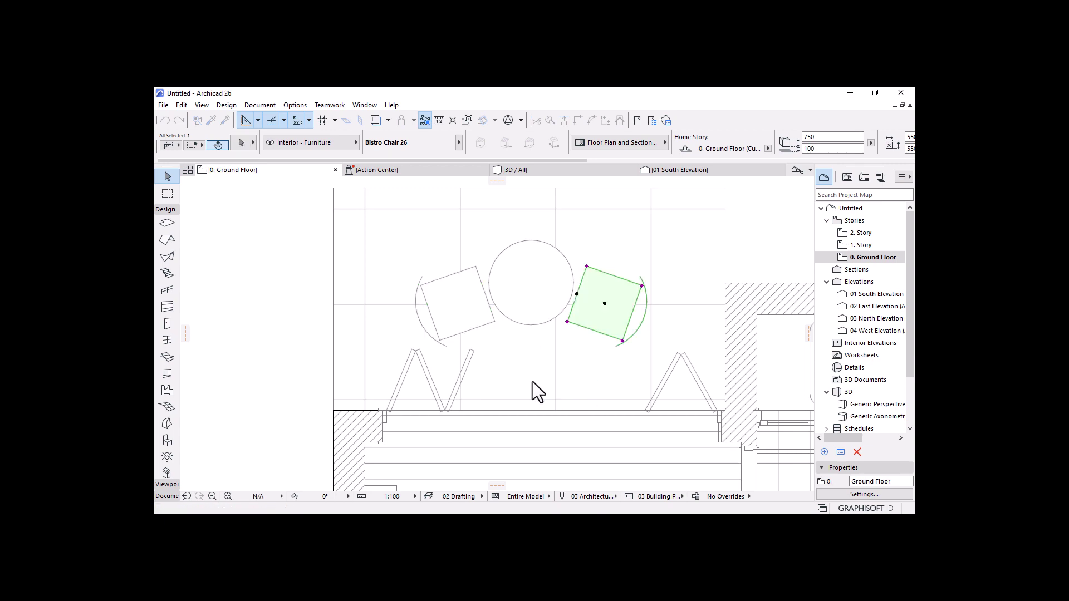
pyautogui.press('Escape')
# Step: Group the coffee table and both bistro chairs on the terrace, and deselect them
pyautogui.scroll(-7, 510, 230)
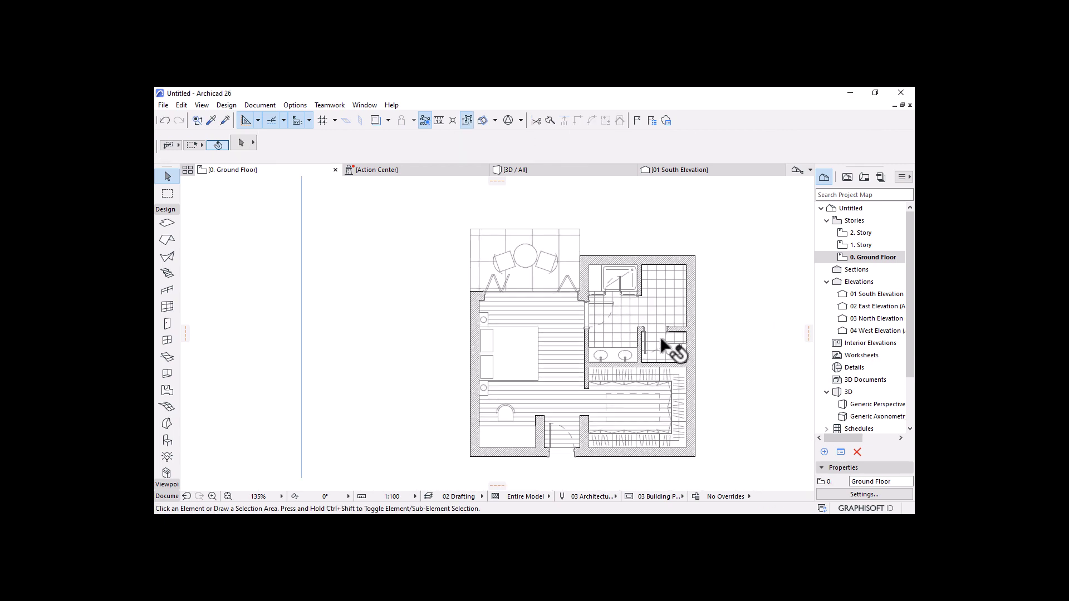
pyautogui.scroll(4, 527, 254)
pyautogui.scroll(2, 534, 233)
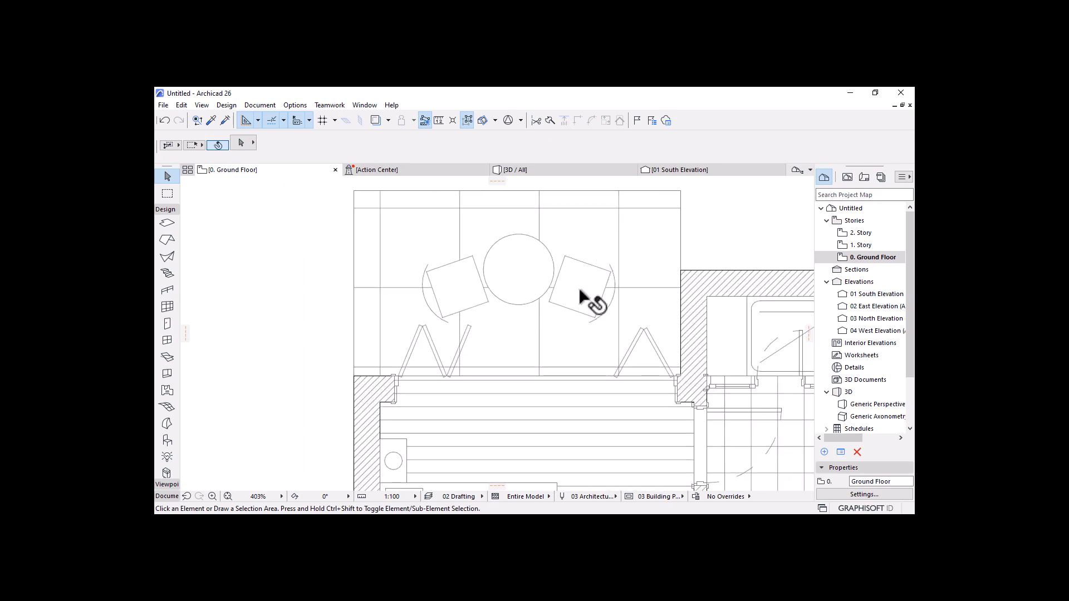
pyautogui.click(582, 297)
pyautogui.keyDown('shift'); pyautogui.click(518, 277); pyautogui.keyUp('shift')
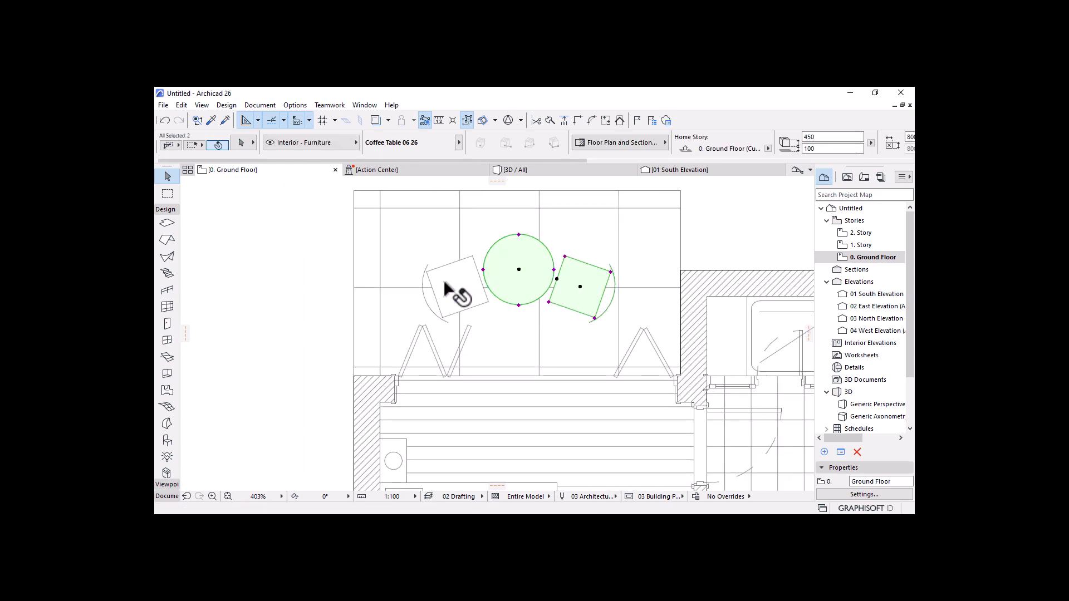
pyautogui.keyDown('shift'); pyautogui.click(453, 287); pyautogui.keyUp('shift')
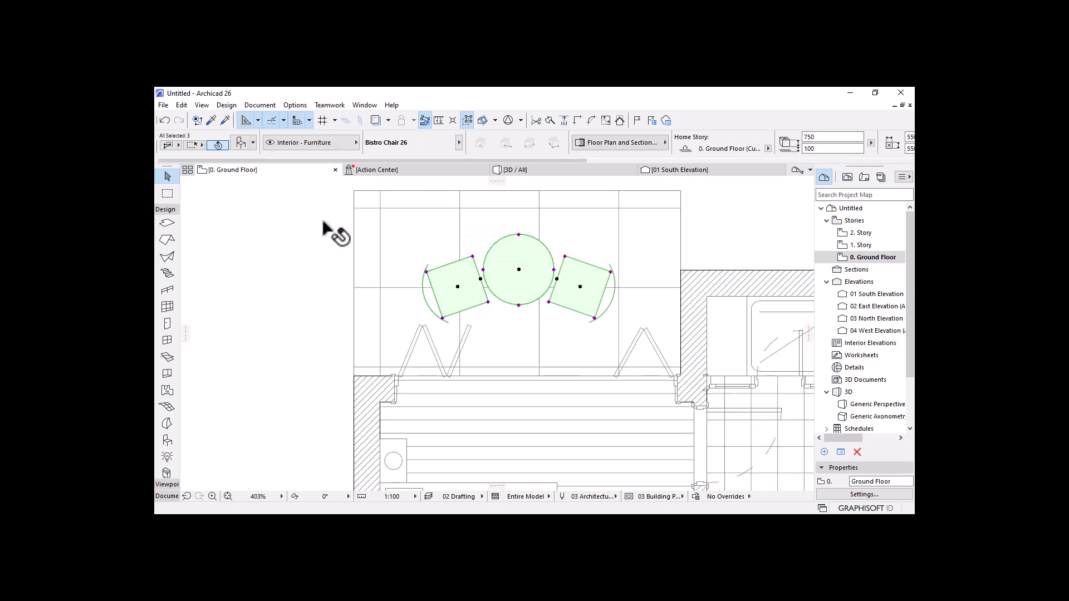
pyautogui.click(179, 105)
pyautogui.moveTo(222, 294)
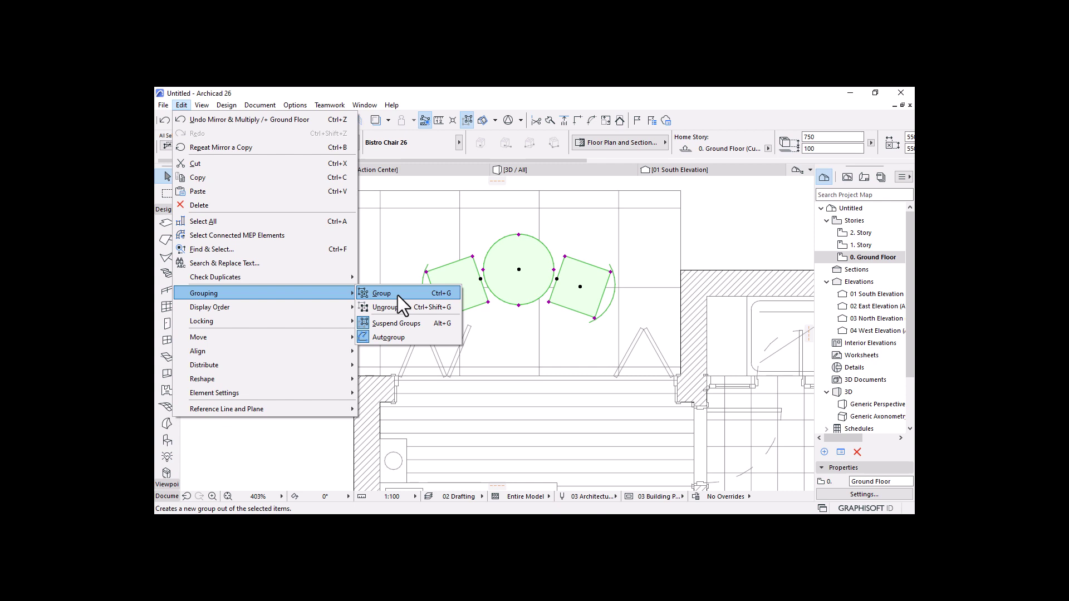
pyautogui.click(398, 294)
pyautogui.click(330, 258)
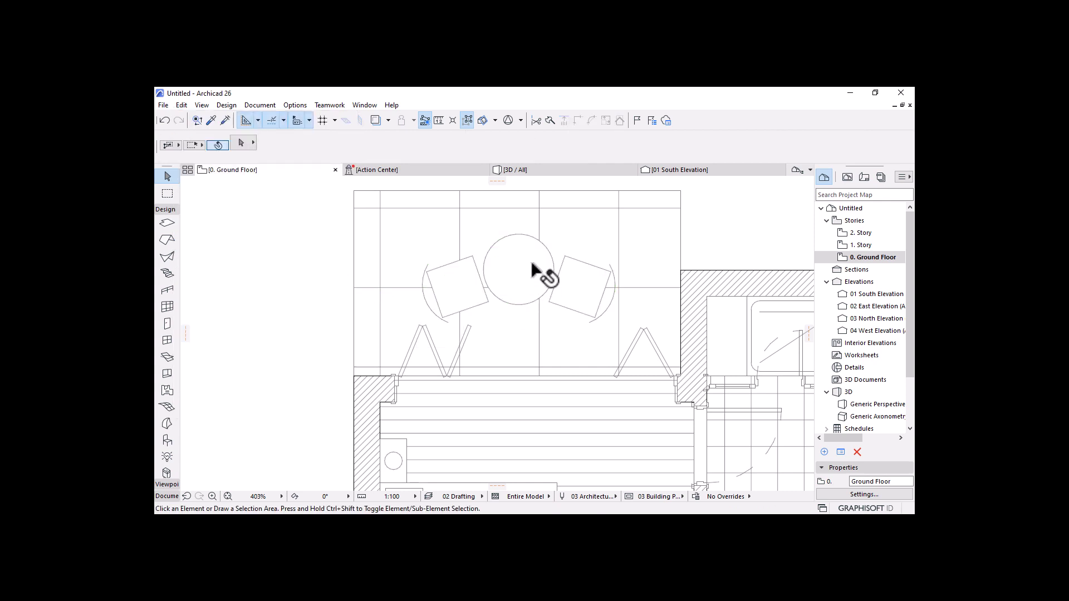
# Step: Turn off Suspend Groups so the terrace table and chairs are selected as one group
pyautogui.click(530, 268)
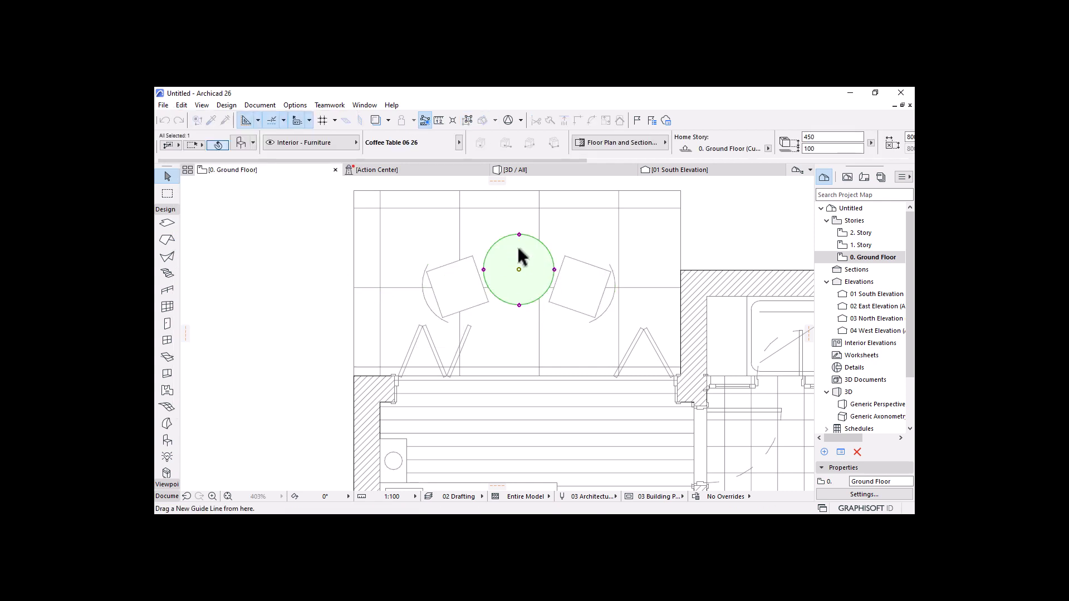
pyautogui.click(466, 121)
pyautogui.press('Escape')
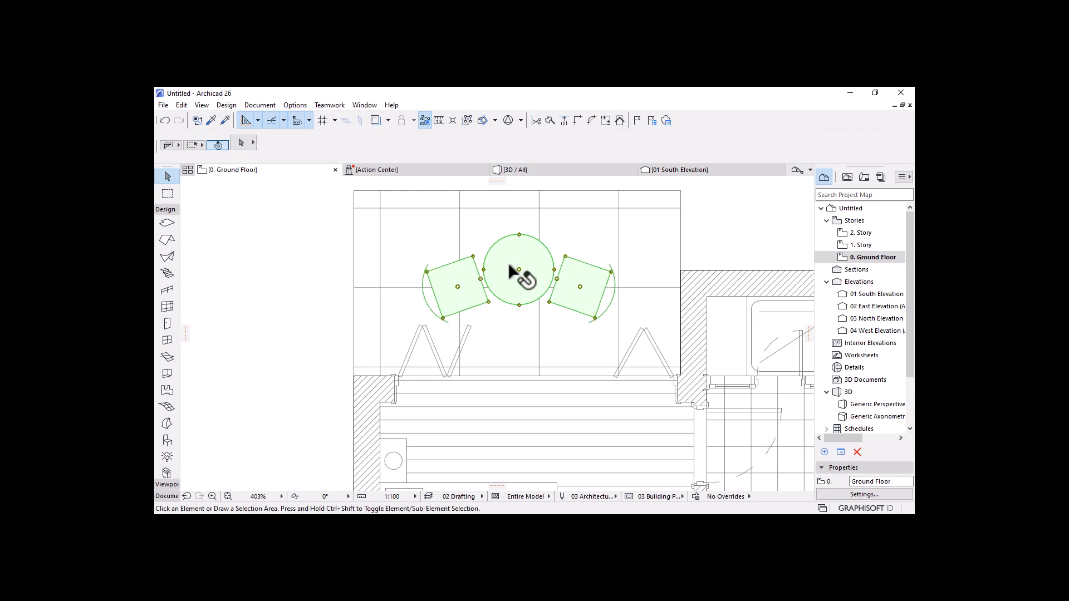
# Step: Choose TV Stand Mounted 26 from the Cabinets and Shelves 26 library folder as the next object for the bedroom
pyautogui.scroll(-5, 507, 265)
pyautogui.moveTo(613, 310); pyautogui.dragTo(615, 285, button='middle')
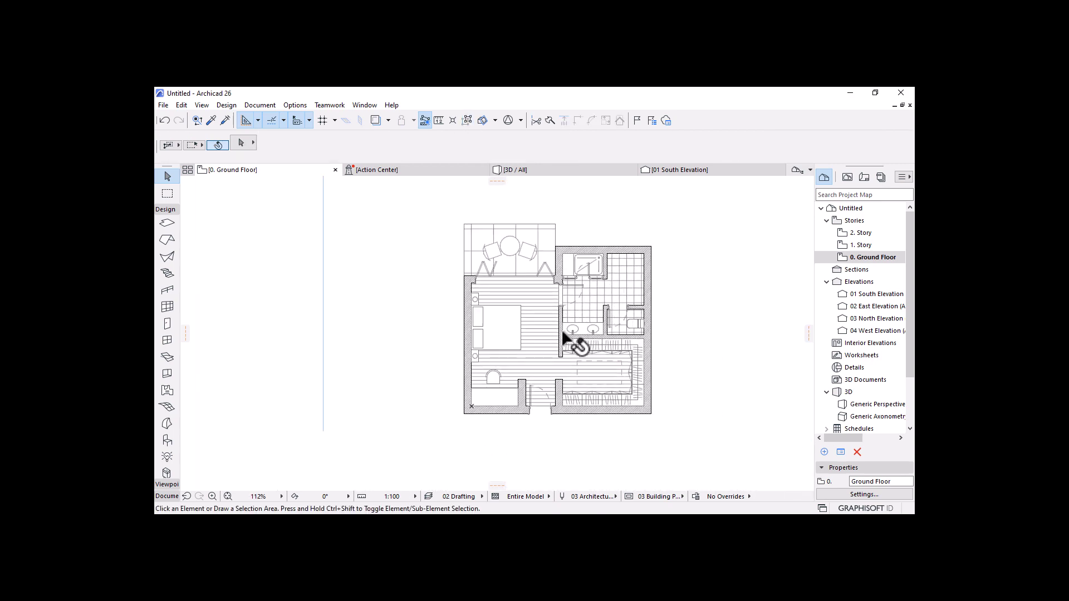
pyautogui.scroll(2, 560, 331)
pyautogui.scroll(4, 560, 331)
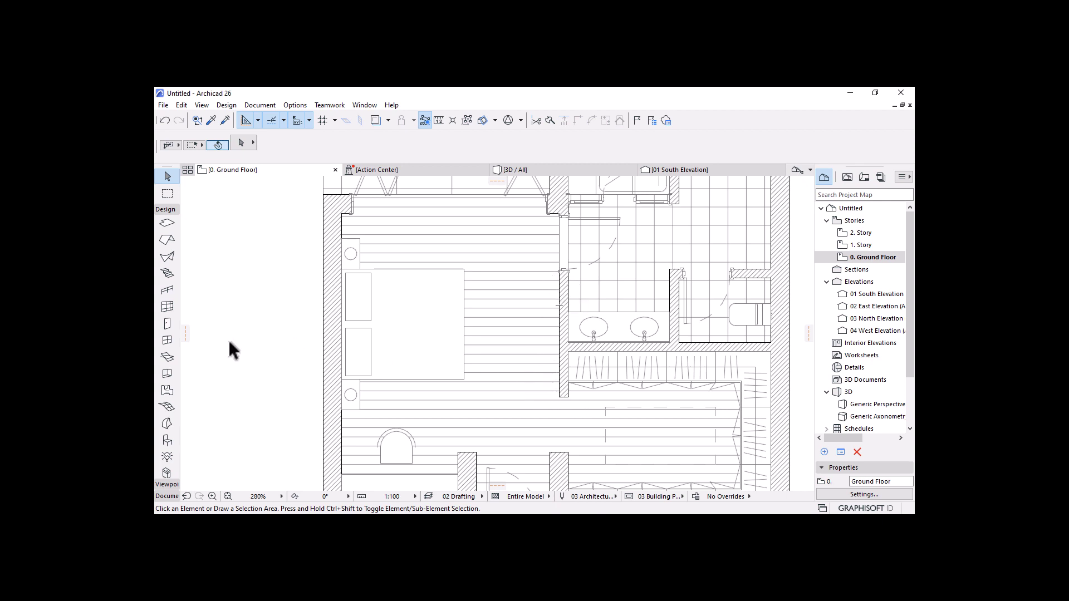
pyautogui.click(167, 440)
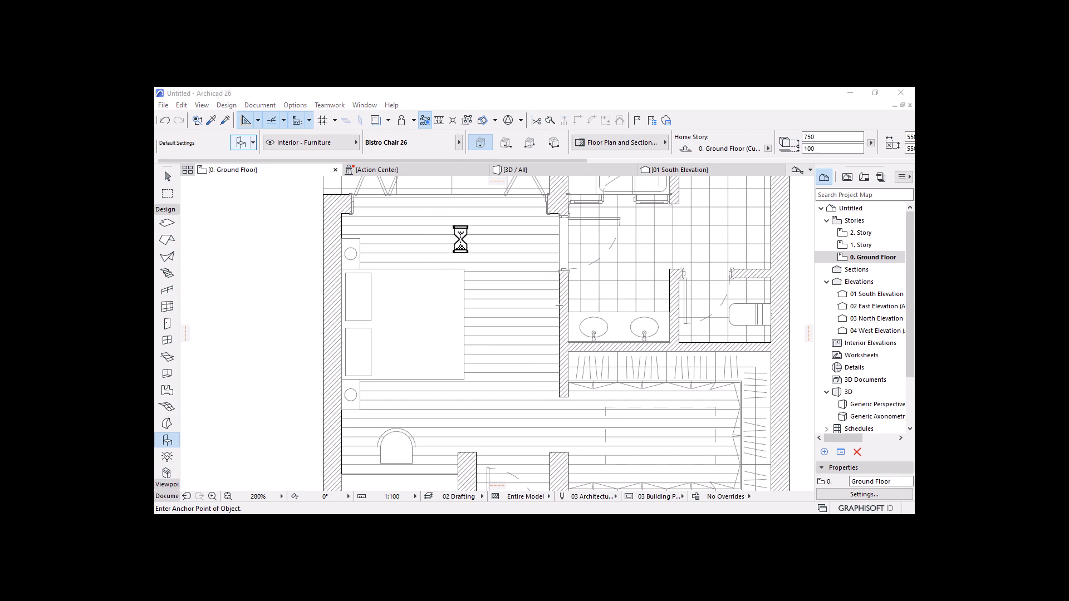
pyautogui.click(241, 143)
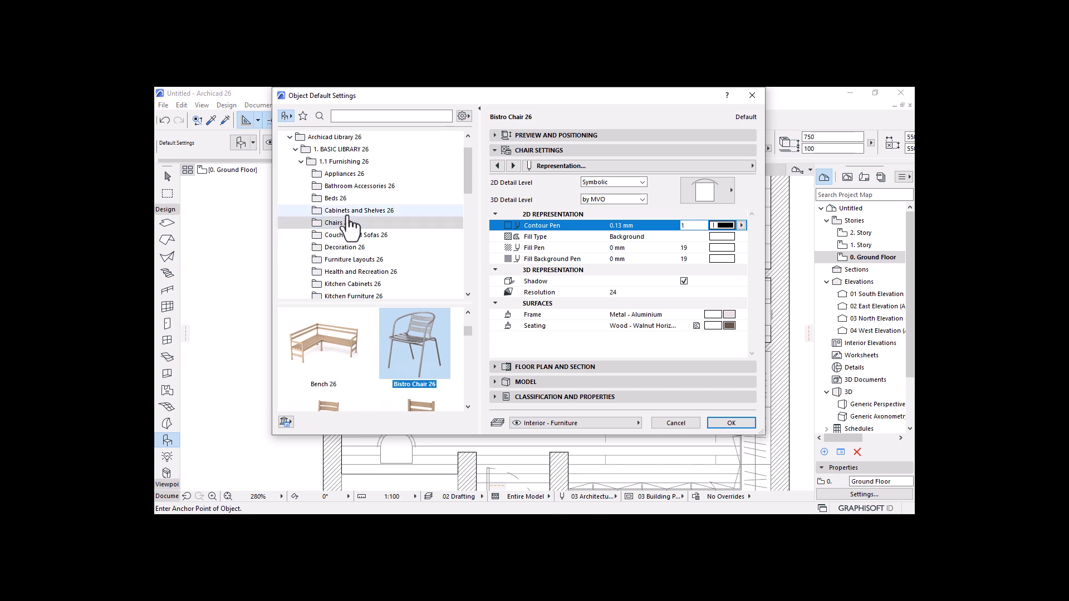
pyautogui.click(415, 212)
pyautogui.scroll(-5, 396, 373)
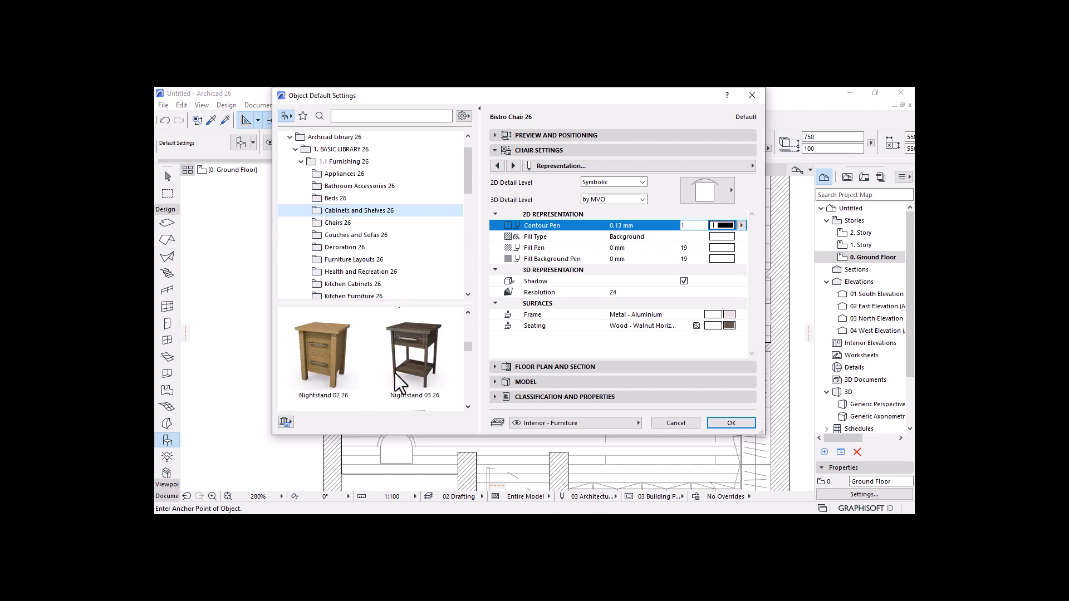
pyautogui.scroll(-2, 395, 373)
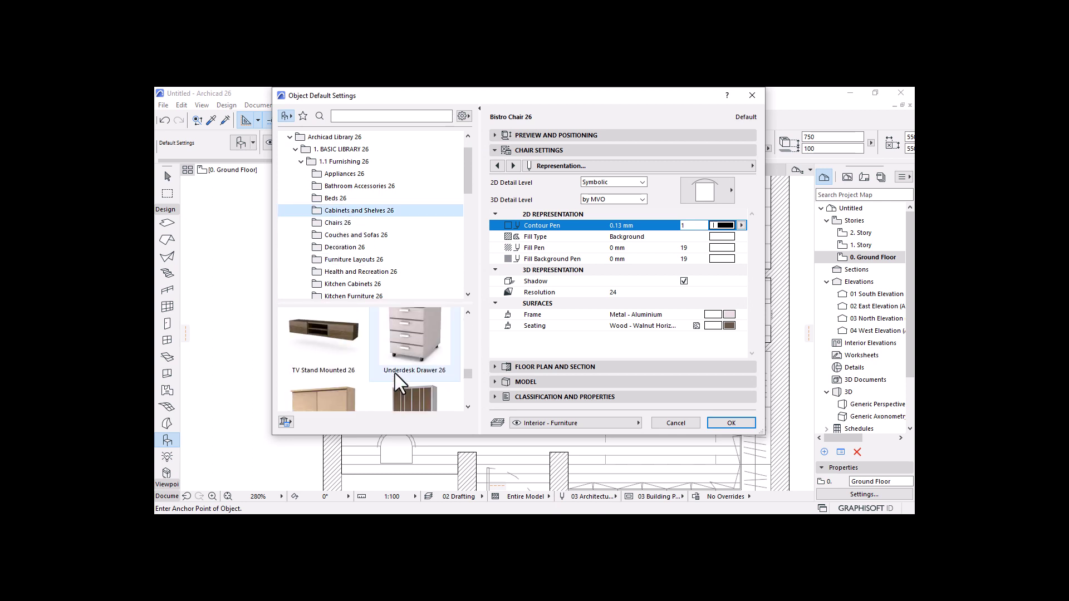
pyautogui.click(323, 350)
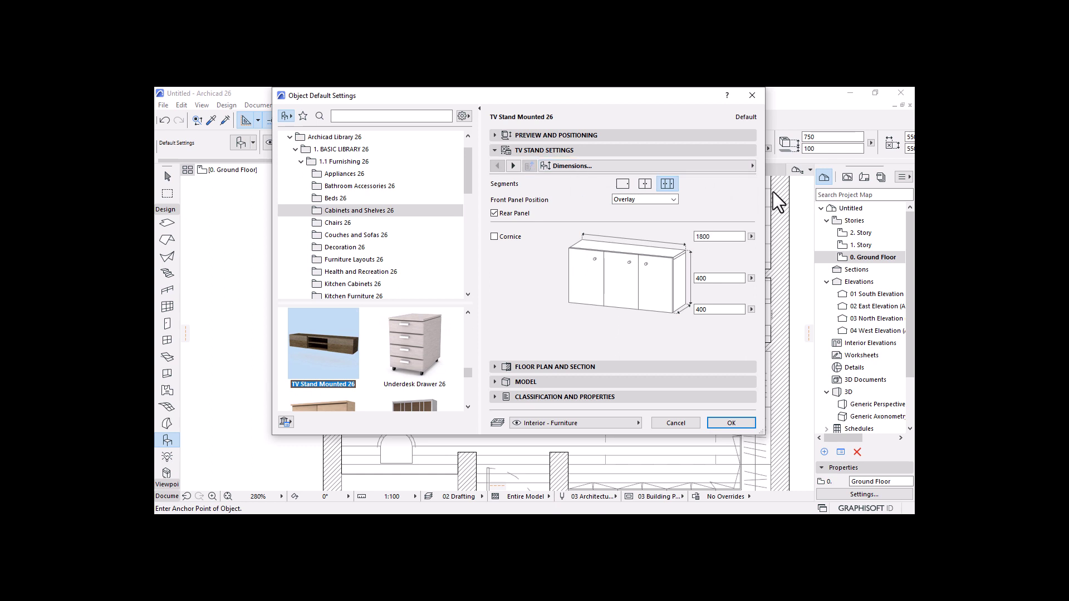
# Step: Set the TV stand's 2D detail level to Symbolic with the crossed-rectangle symbol and contour pen 2 (0.15 mm)
pyautogui.click(721, 162)
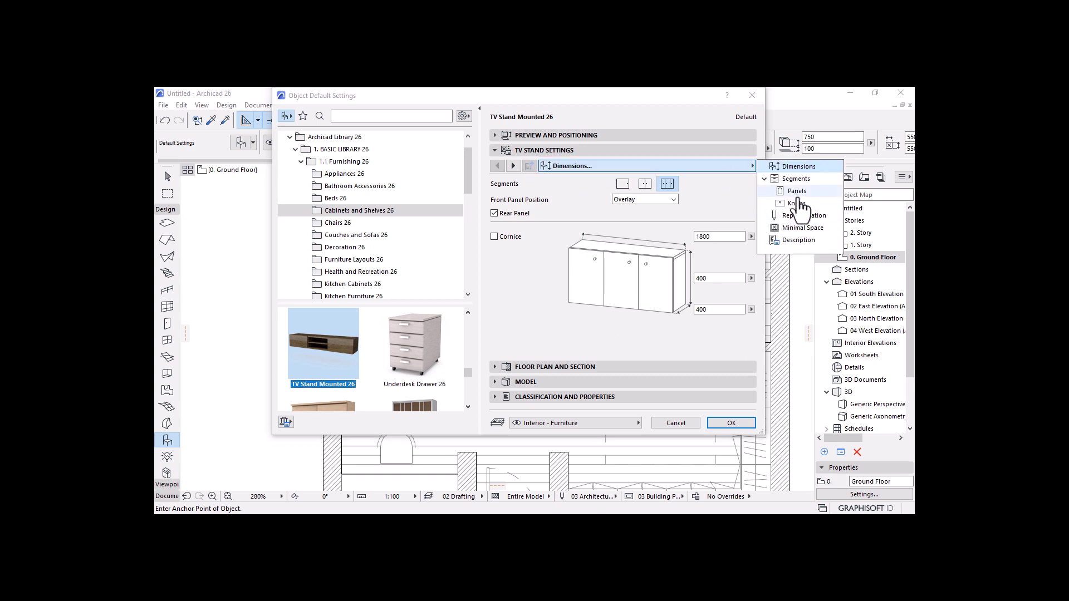
pyautogui.click(802, 216)
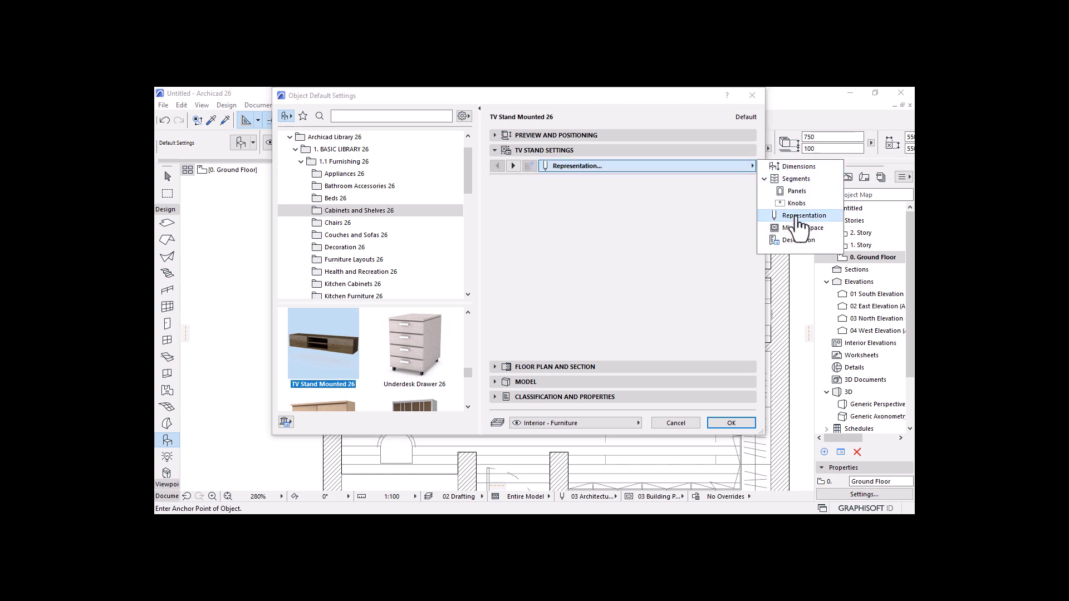
pyautogui.click(613, 182)
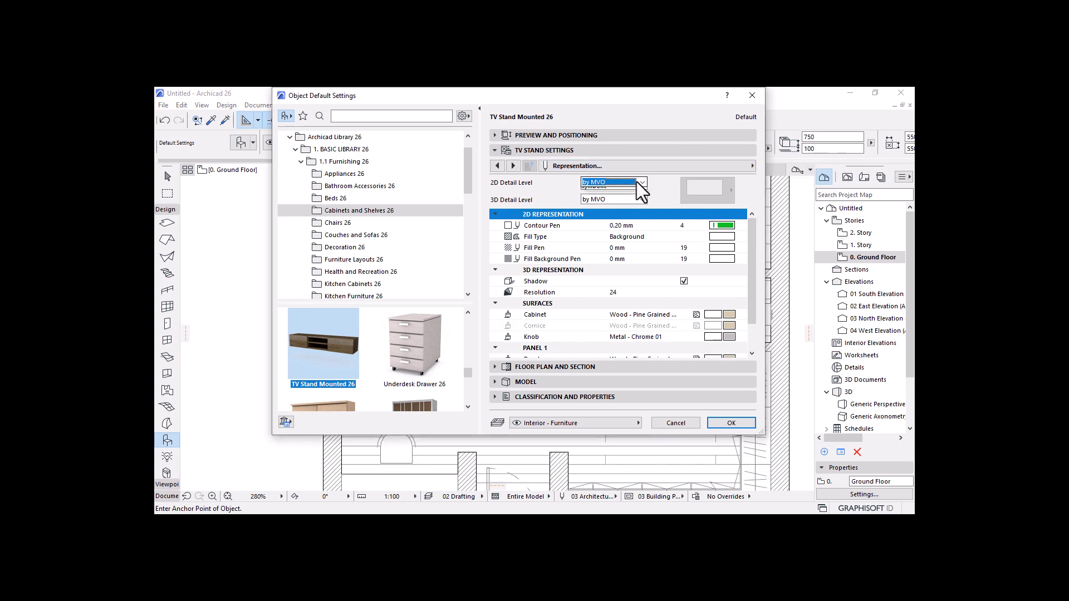
pyautogui.click(599, 199)
pyautogui.click(704, 192)
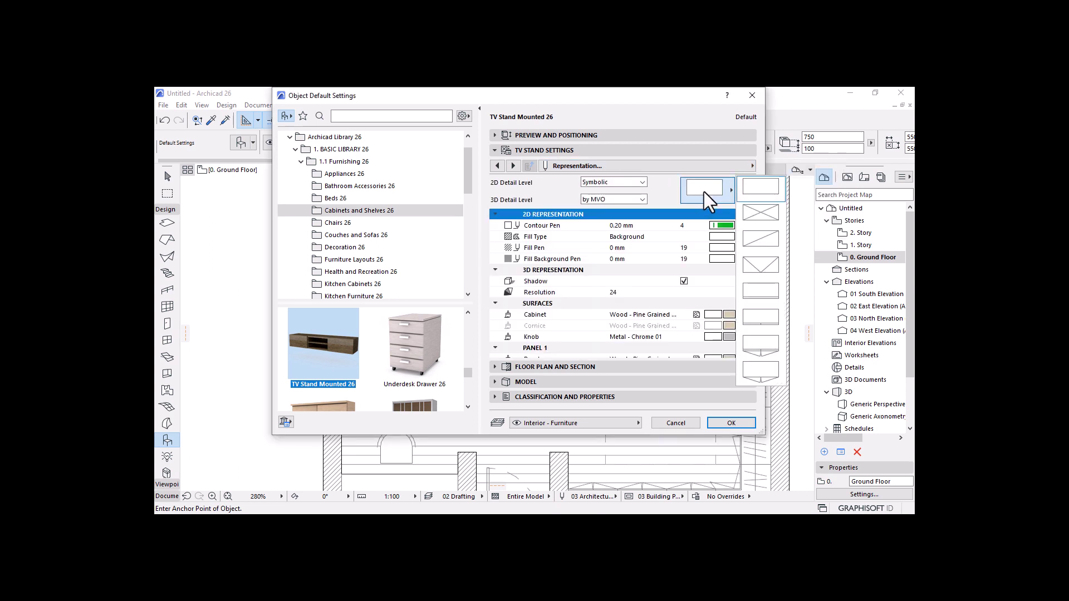
pyautogui.click(776, 216)
pyautogui.click(724, 225)
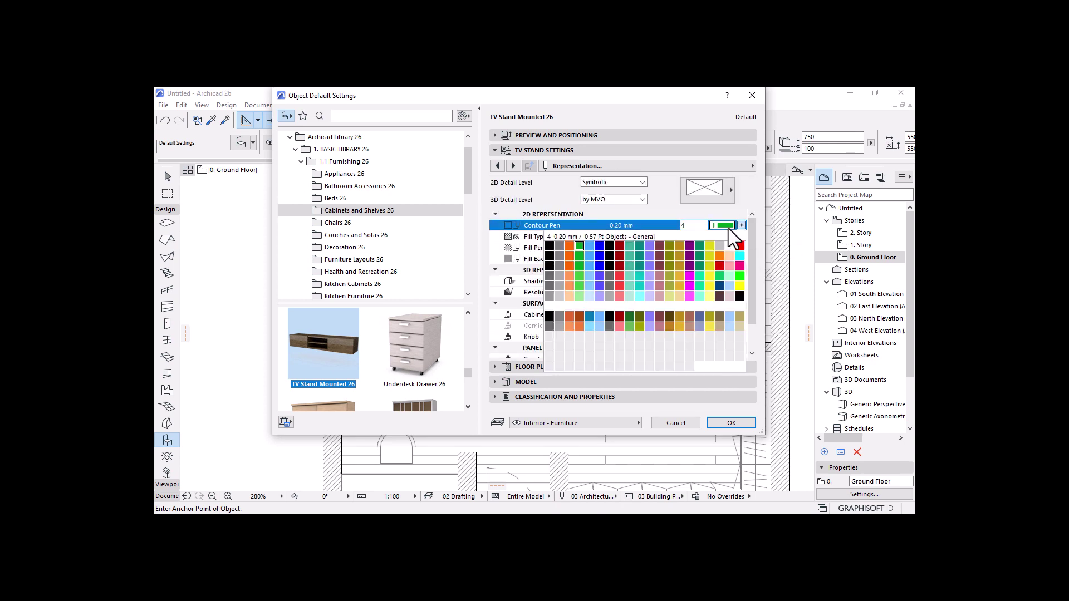
pyautogui.click(558, 246)
pyautogui.click(713, 422)
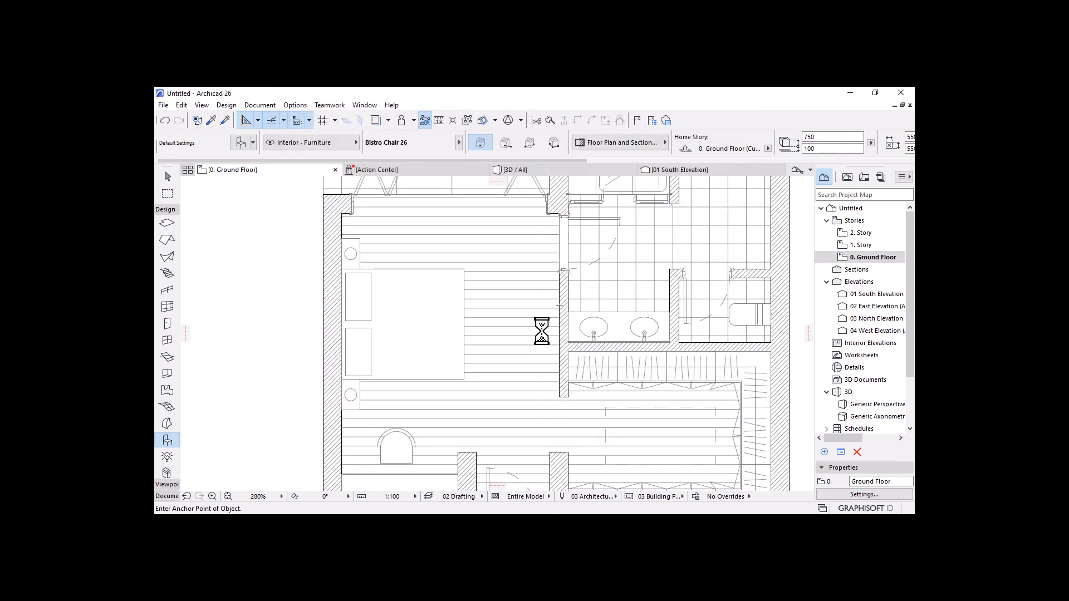
# Step: Place the TV stand across the wall between the bedroom and bathroom, and select it
pyautogui.click(531, 331)
pyautogui.press('Escape')
pyautogui.click(530, 331)
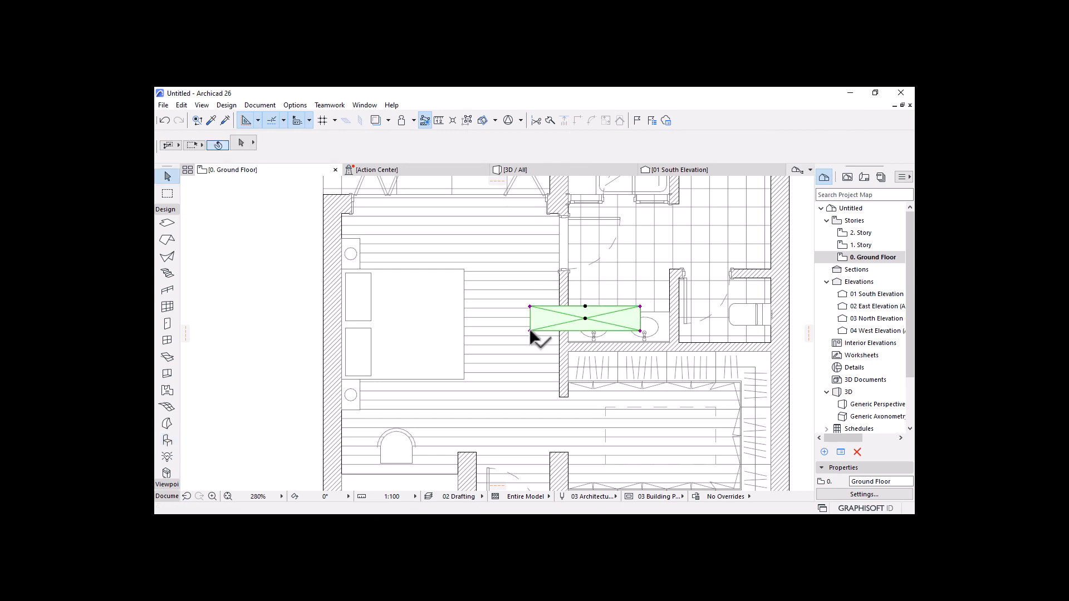
# Step: Rotate the TV stand 90° clockwise about its centre so it runs parallel to the bedroom-bathroom wall
pyautogui.click(530, 331)
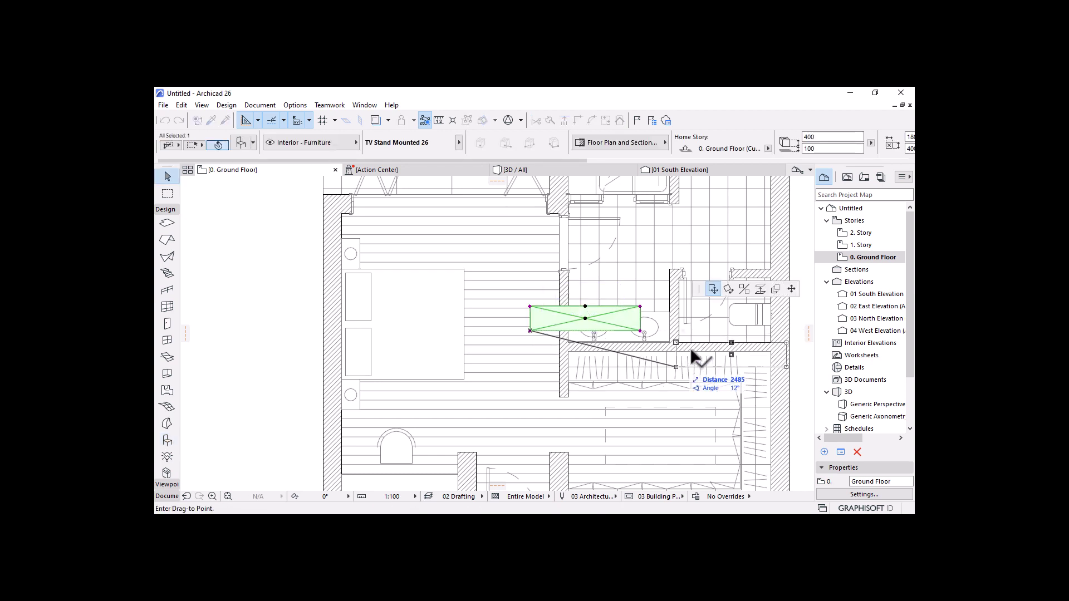
pyautogui.click(728, 289)
pyautogui.click(586, 318)
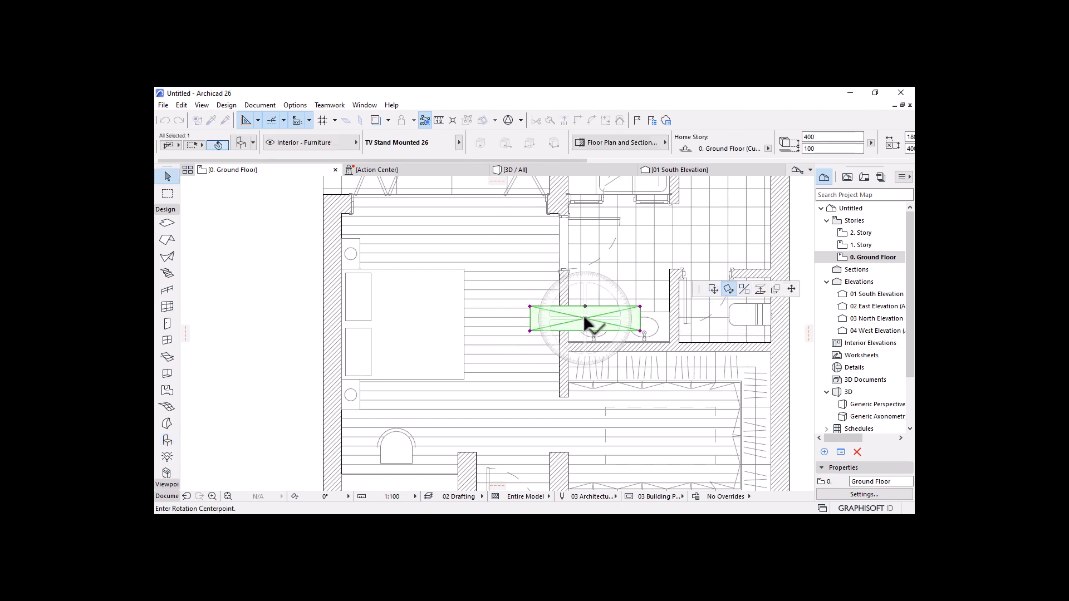
pyautogui.click(742, 319)
pyautogui.click(585, 405)
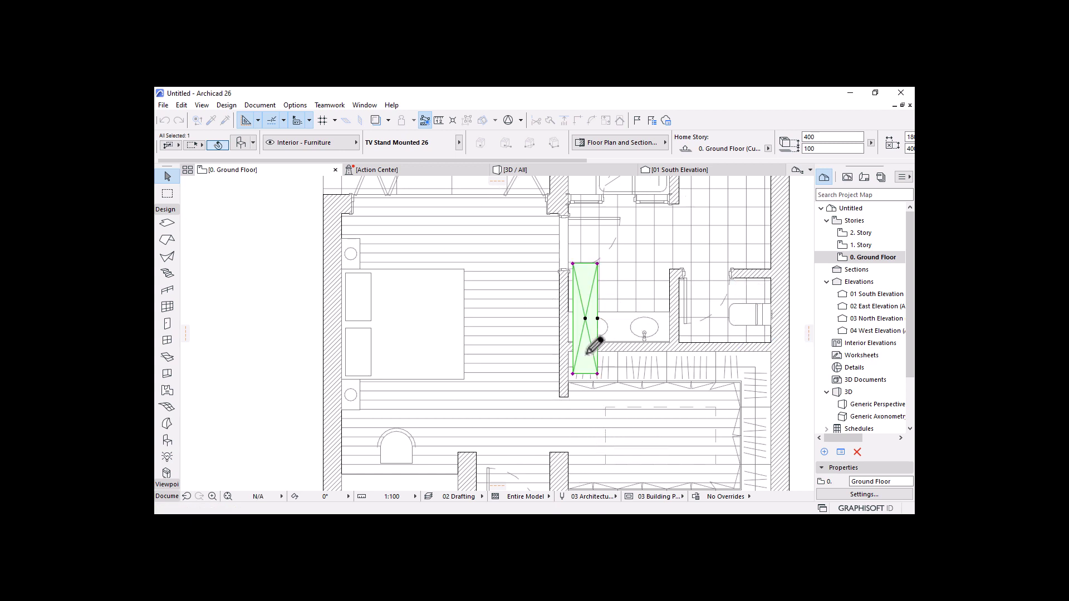
# Step: Move the TV stand by its back edge's midpoint against the bedroom side of the bathroom wall, and deselect it
pyautogui.scroll(3, 585, 342)
pyautogui.scroll(2, 587, 345)
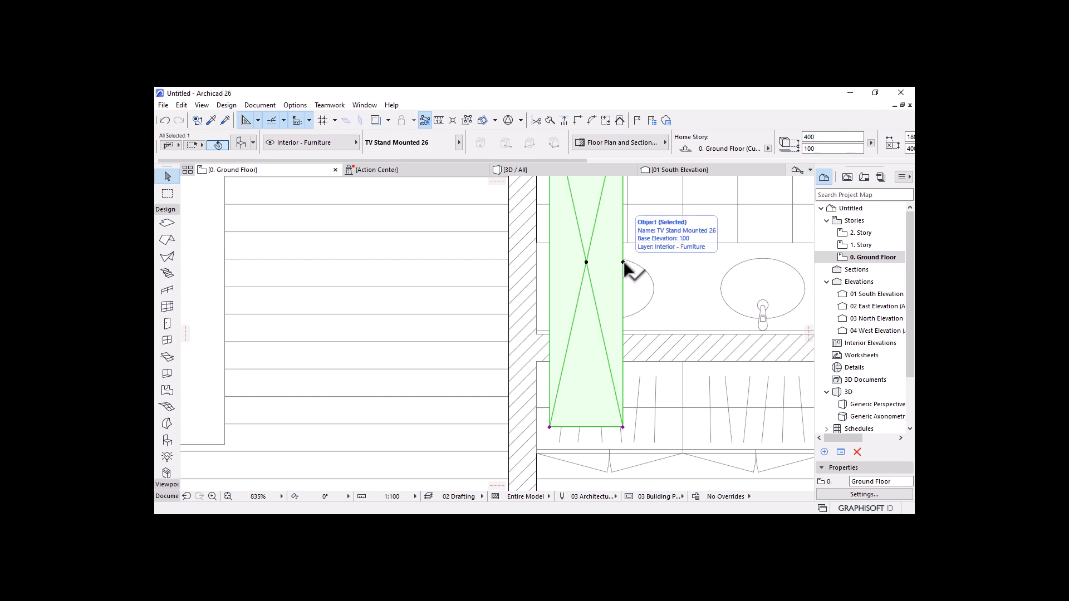
pyautogui.click(623, 263)
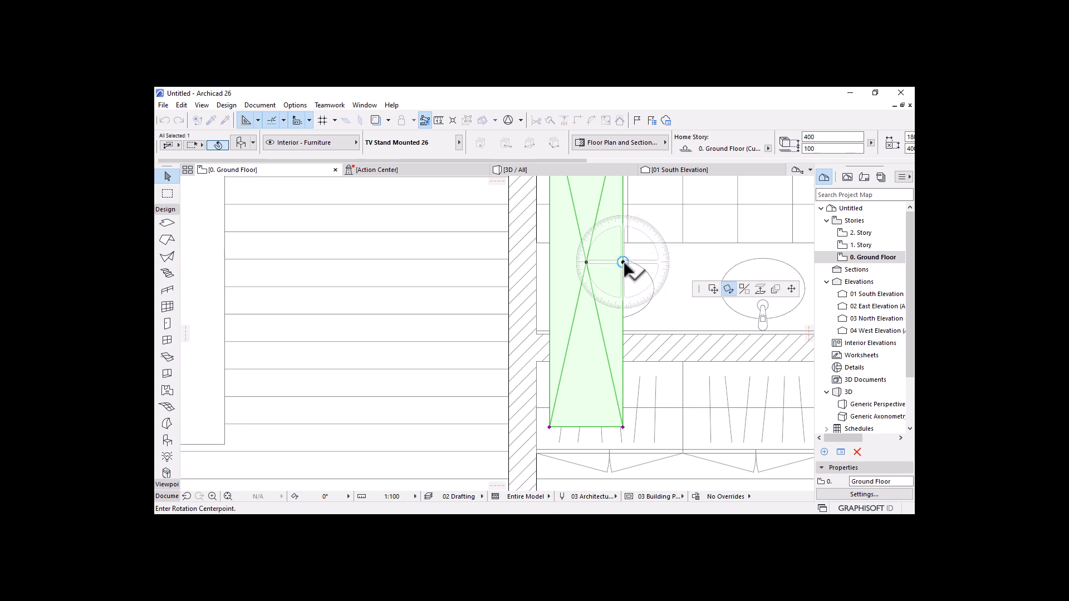
pyautogui.click(712, 290)
pyautogui.click(509, 304)
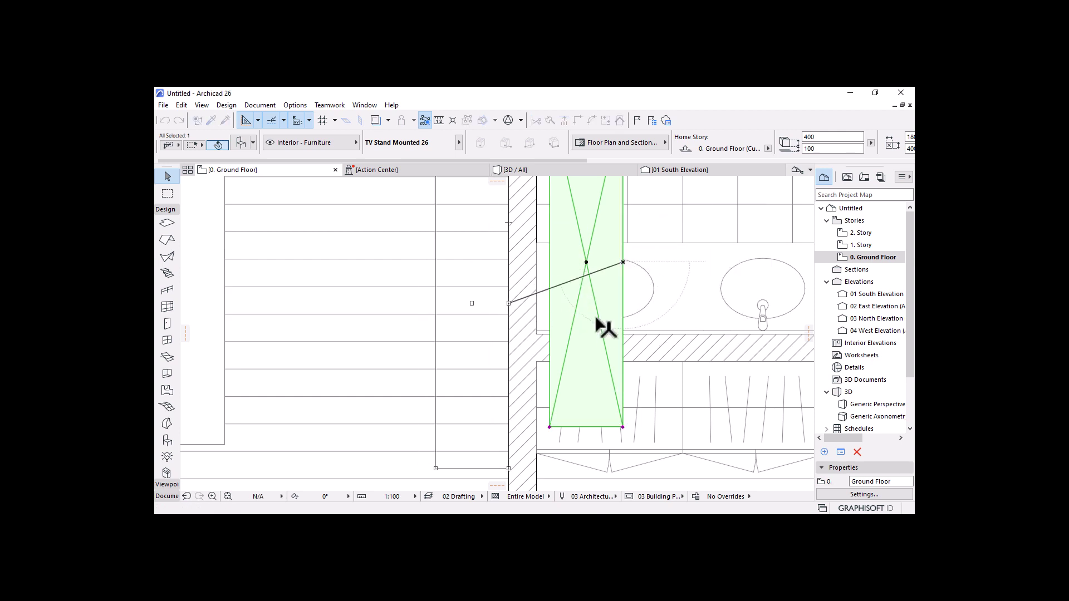
pyautogui.scroll(-4, 699, 321)
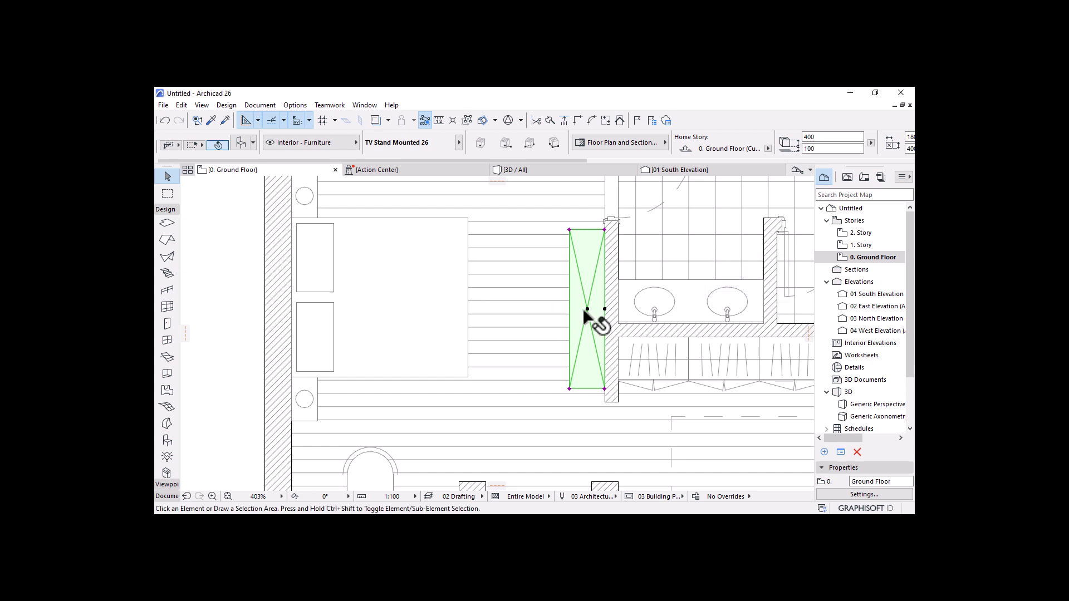
pyautogui.press('Escape')
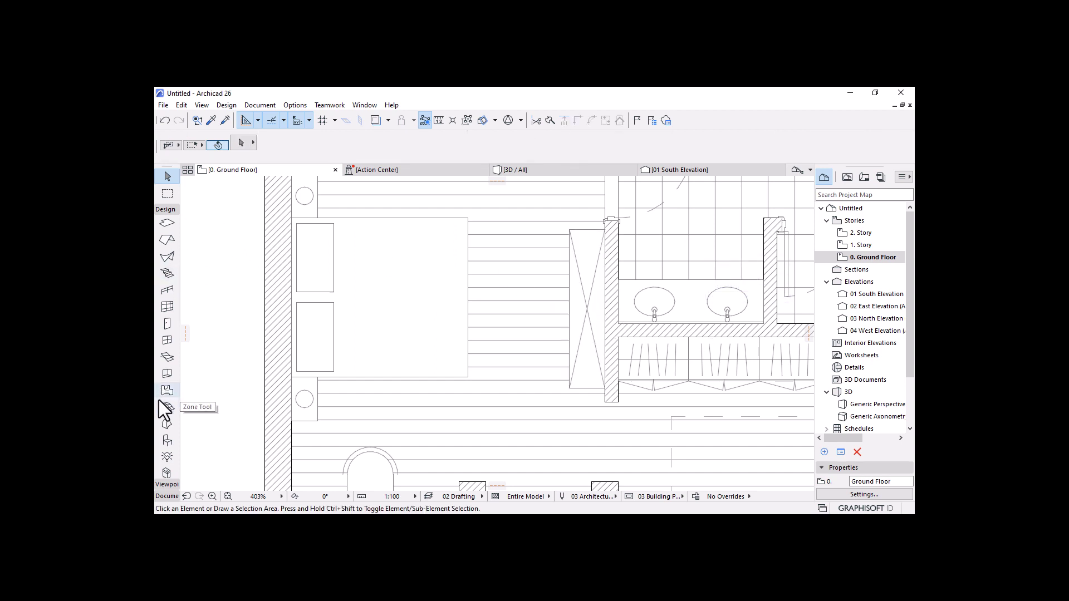
# Step: Search the object library for "tv" and choose Flat Panel TV 26 with the Wall Mount support style
pyautogui.click(167, 441)
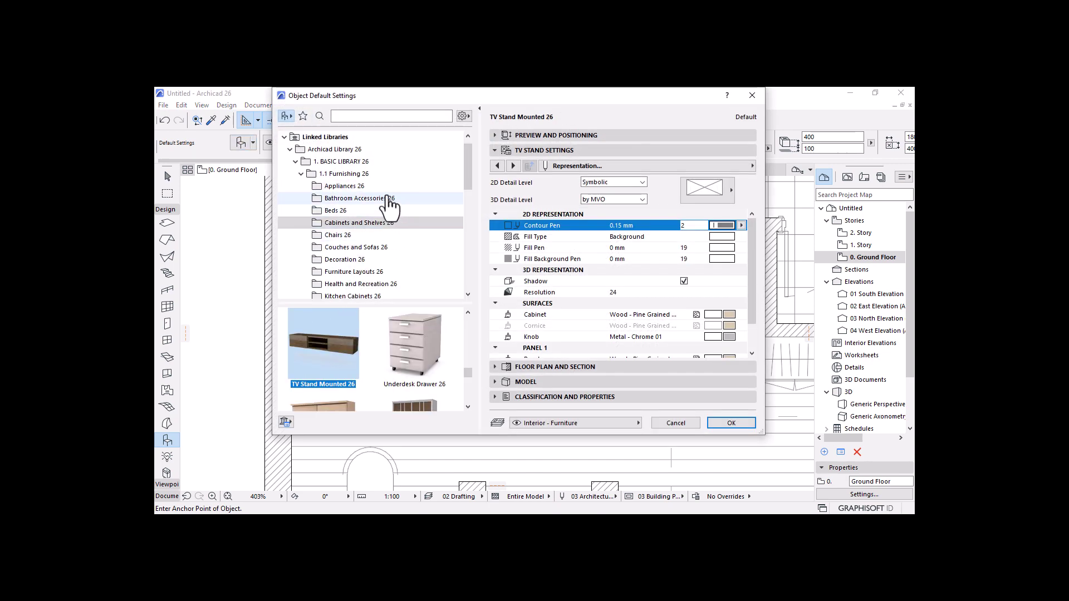
pyautogui.scroll(-2, 390, 205)
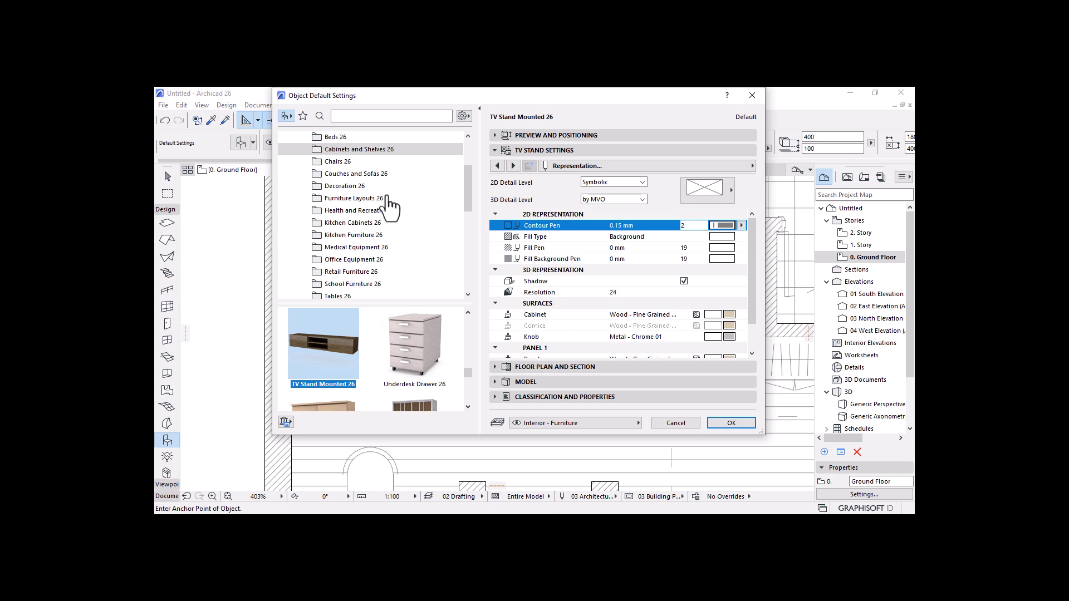
pyautogui.scroll(-1, 389, 205)
pyautogui.click(382, 116)
pyautogui.write('shower')
pyautogui.press('Return')
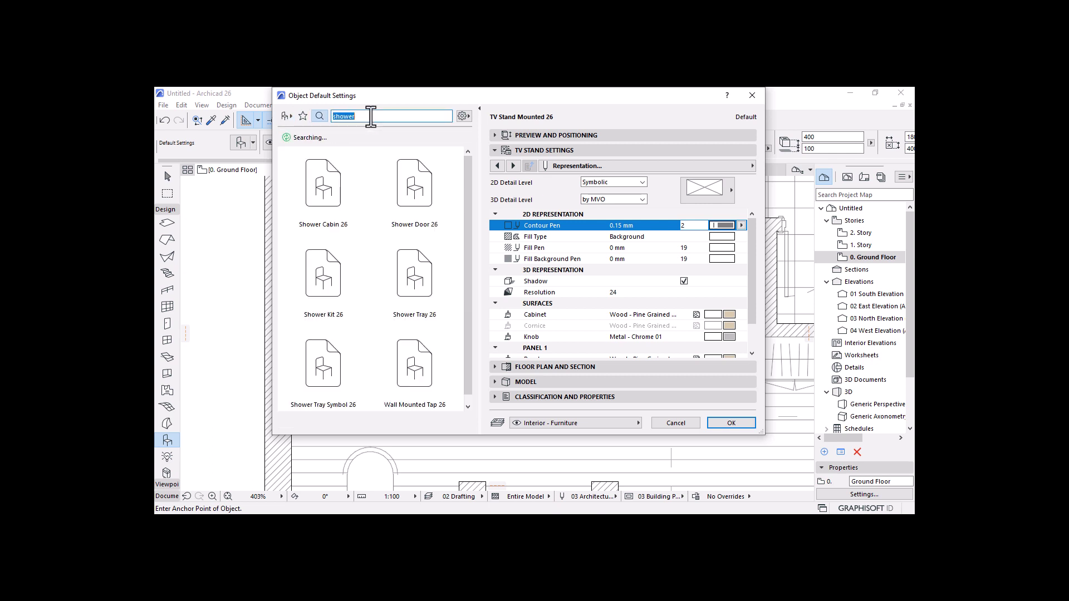
pyautogui.click(371, 116)
pyautogui.write('tv')
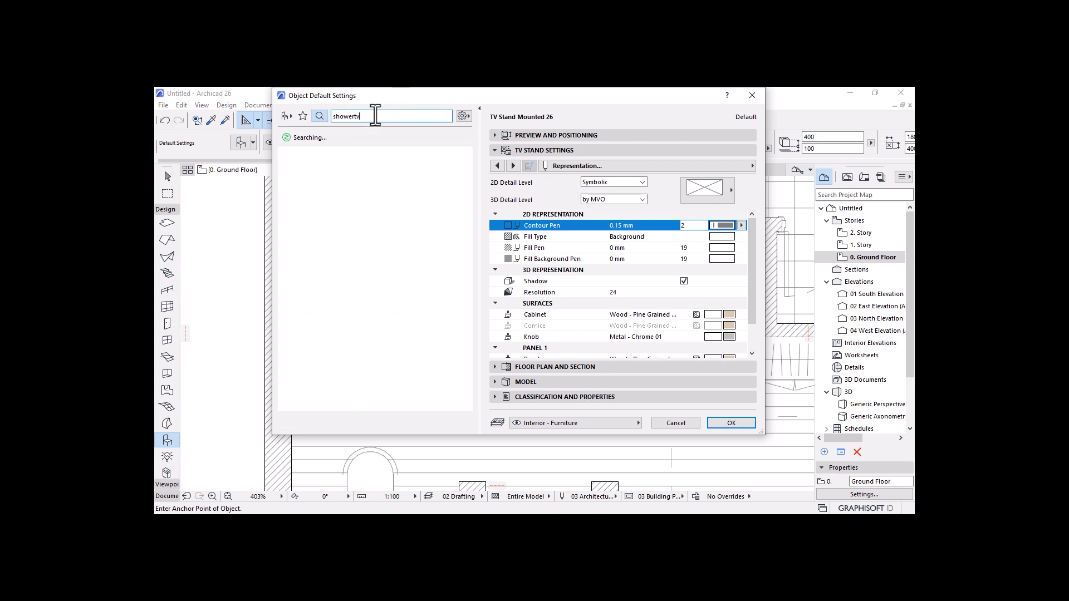
pyautogui.doubleClick(370, 116)
pyautogui.write('tv')
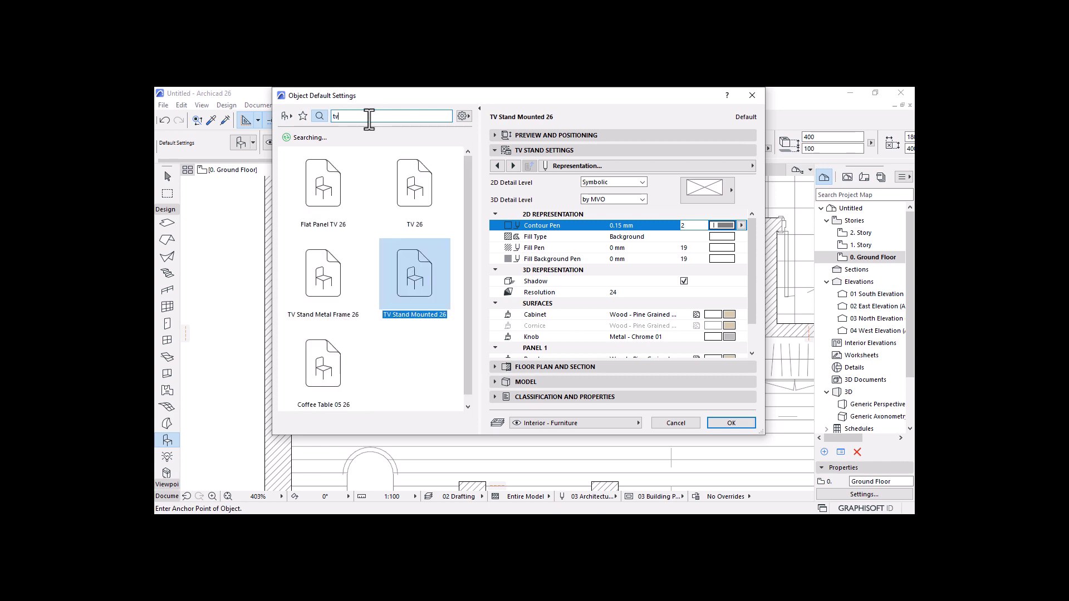
pyautogui.click(327, 200)
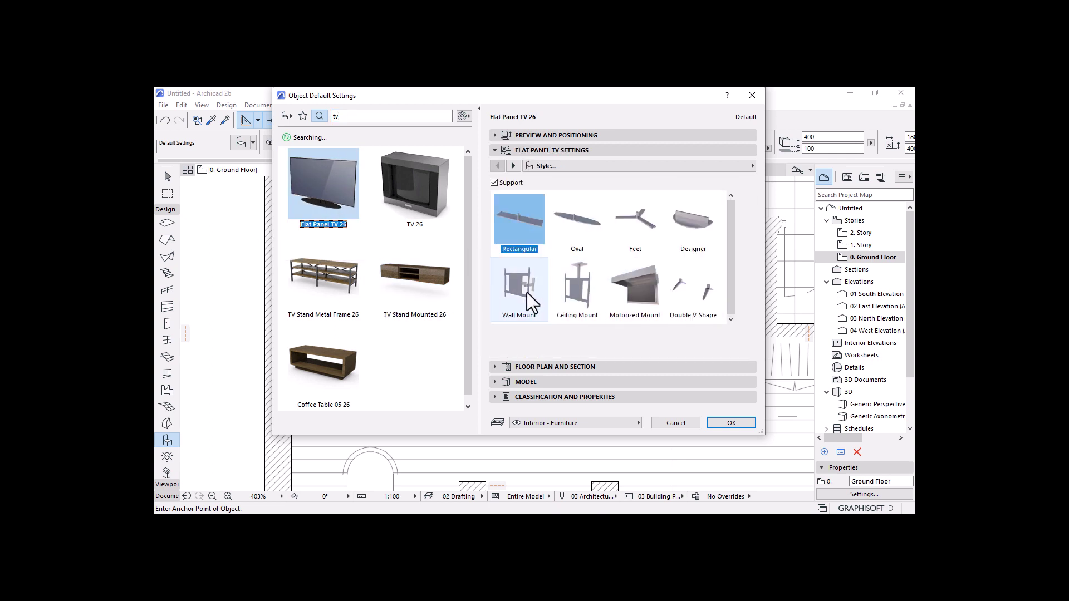
pyautogui.click(526, 294)
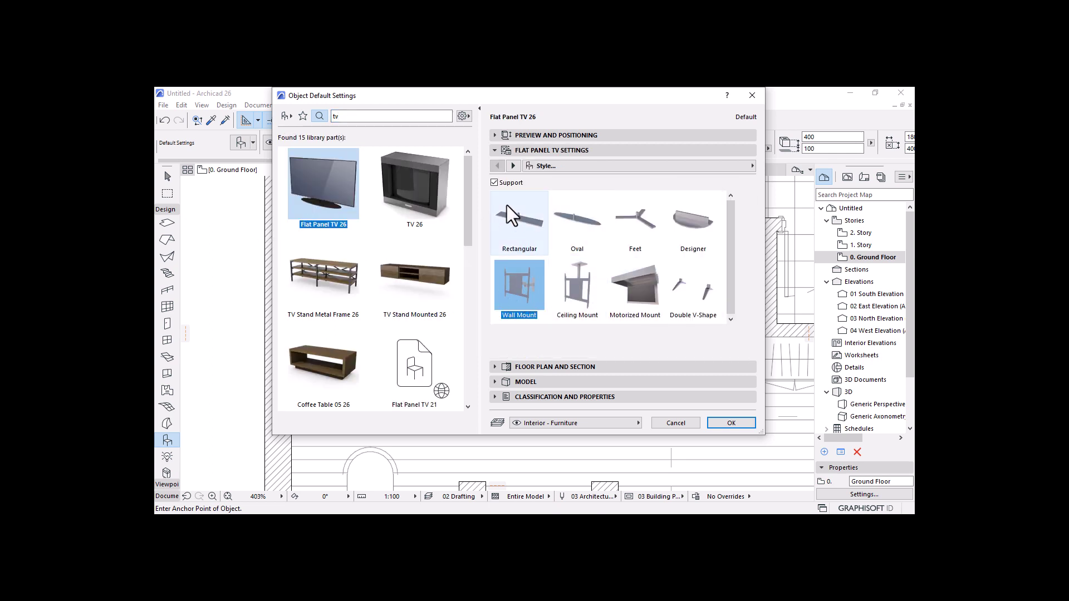
# Step: Set the flat panel TV's 2D detail level to Full and its contour pen to 2 (0.15 mm)
pyautogui.click(751, 166)
pyautogui.click(819, 191)
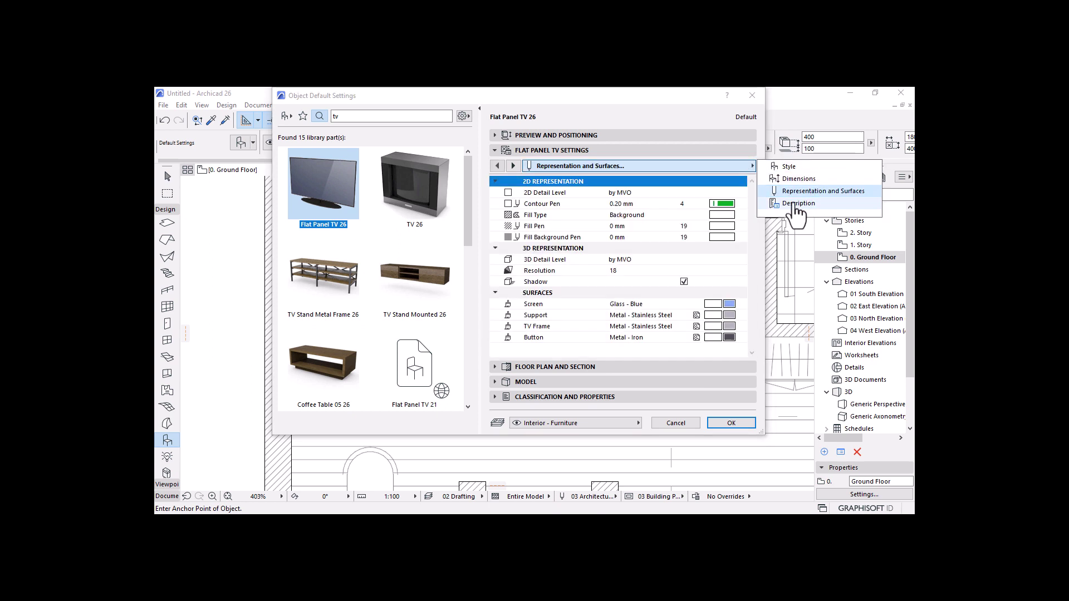
pyautogui.click(634, 192)
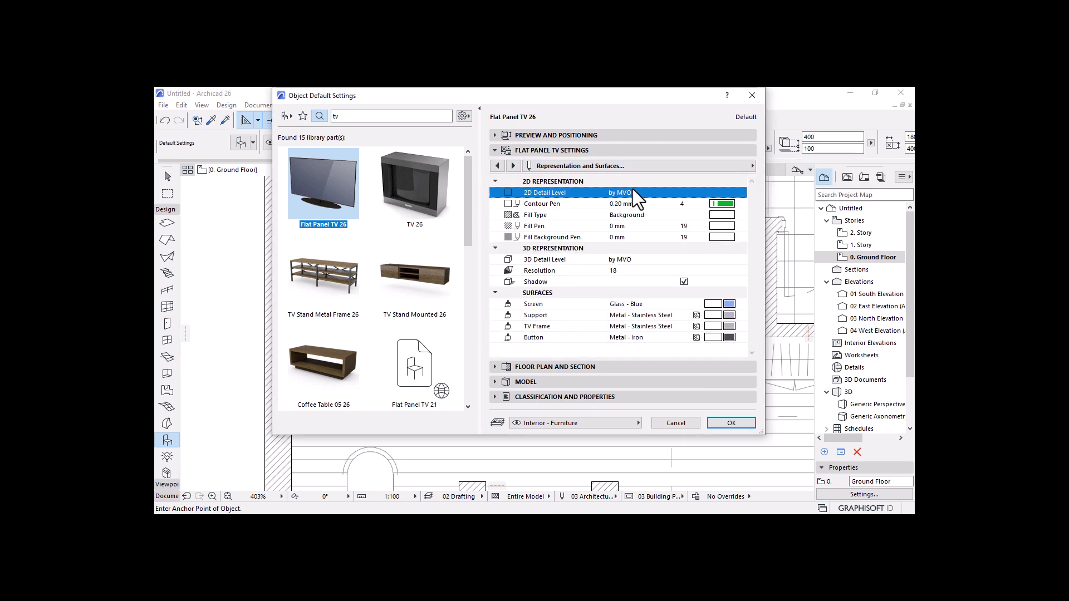
pyautogui.click(741, 193)
pyautogui.click(775, 208)
pyautogui.click(724, 204)
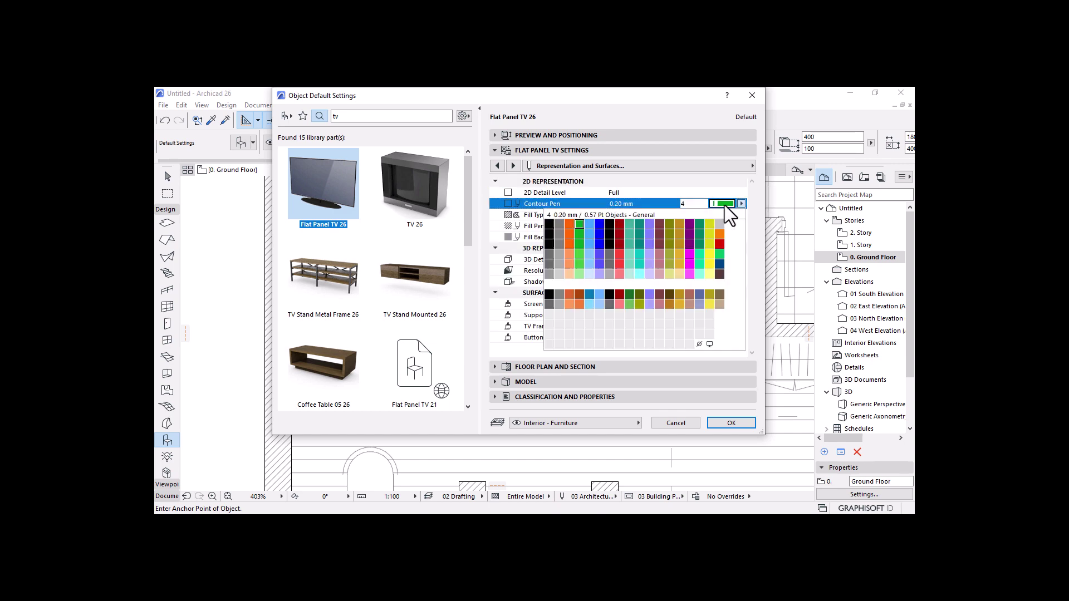
pyautogui.click(560, 225)
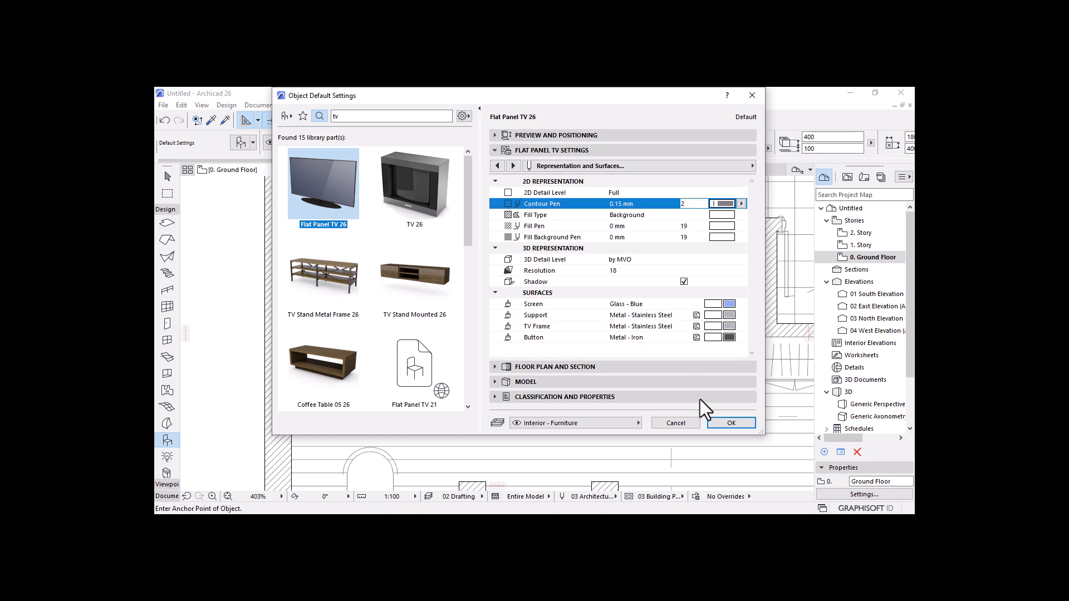
pyautogui.click(724, 425)
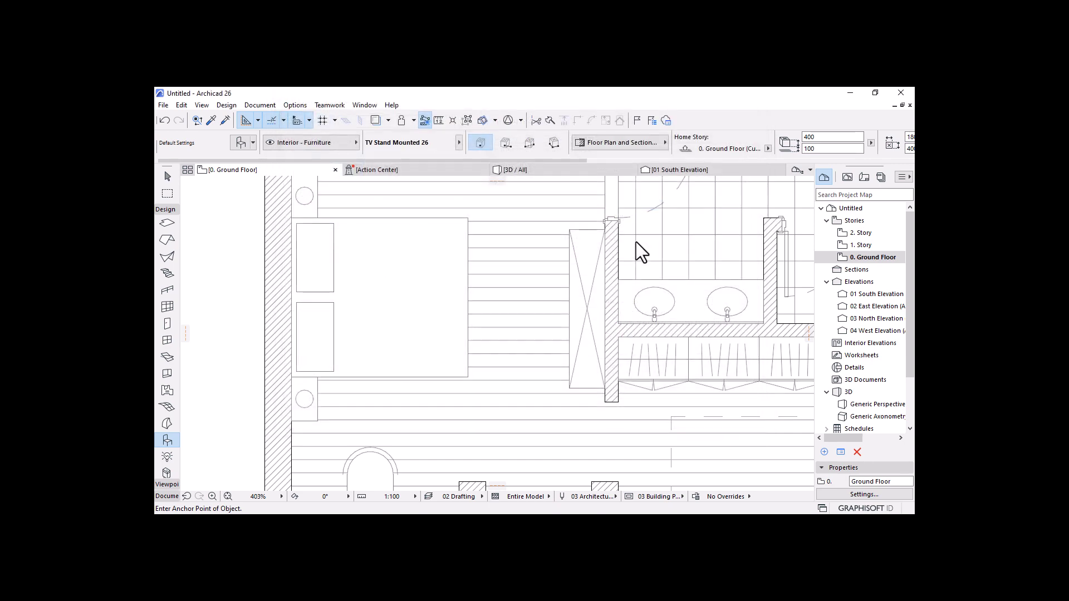
# Step: Place the flat panel TV near the TV stand's centre and rotate it 90° clockwise to face the bed
pyautogui.click(592, 306)
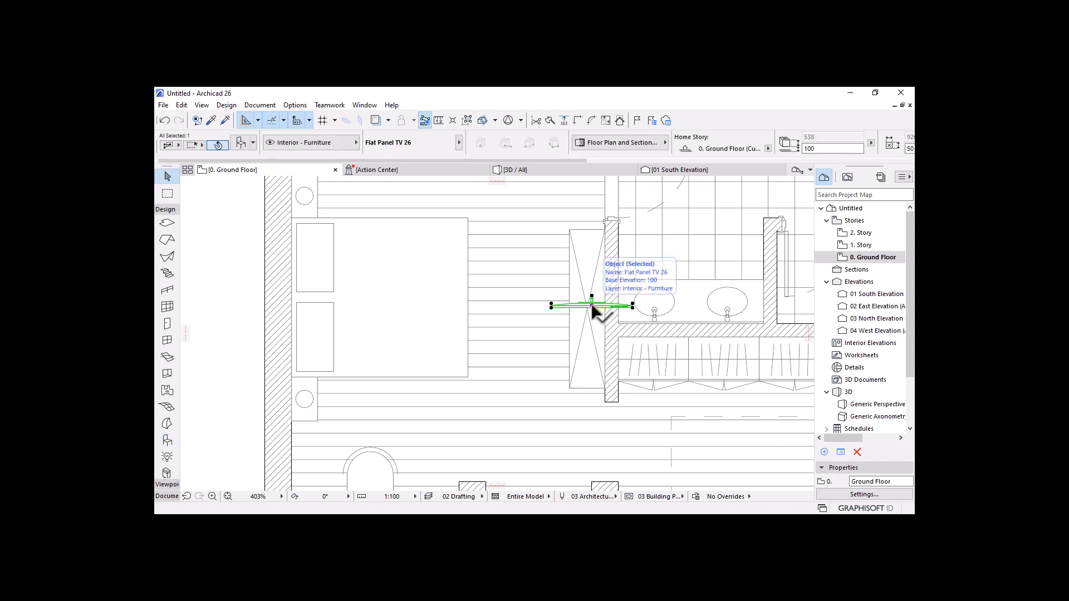
pyautogui.click(590, 303)
pyautogui.click(728, 289)
pyautogui.click(592, 305)
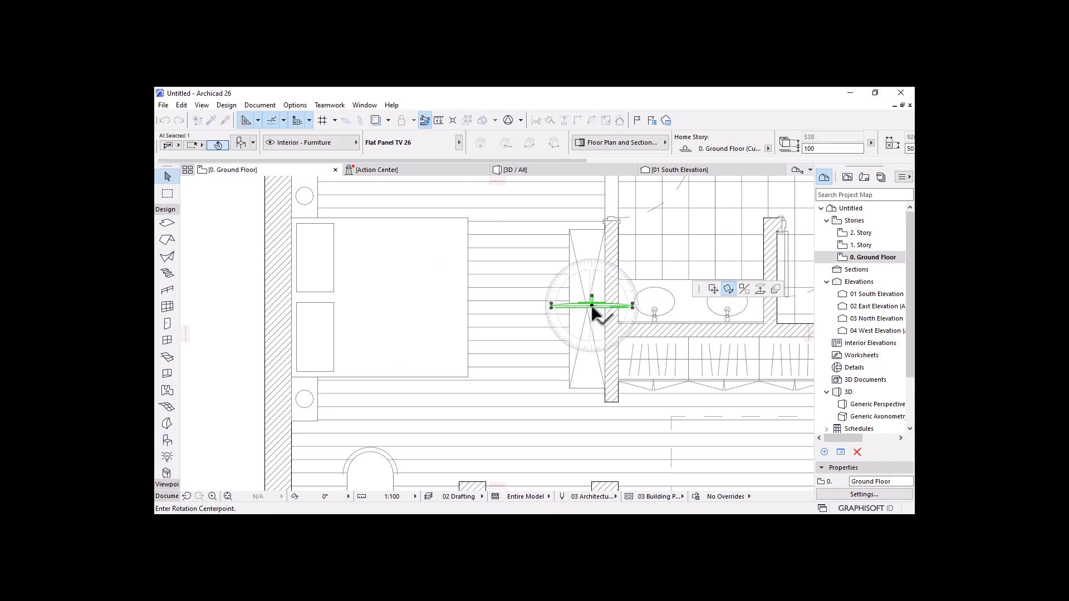
pyautogui.click(694, 306)
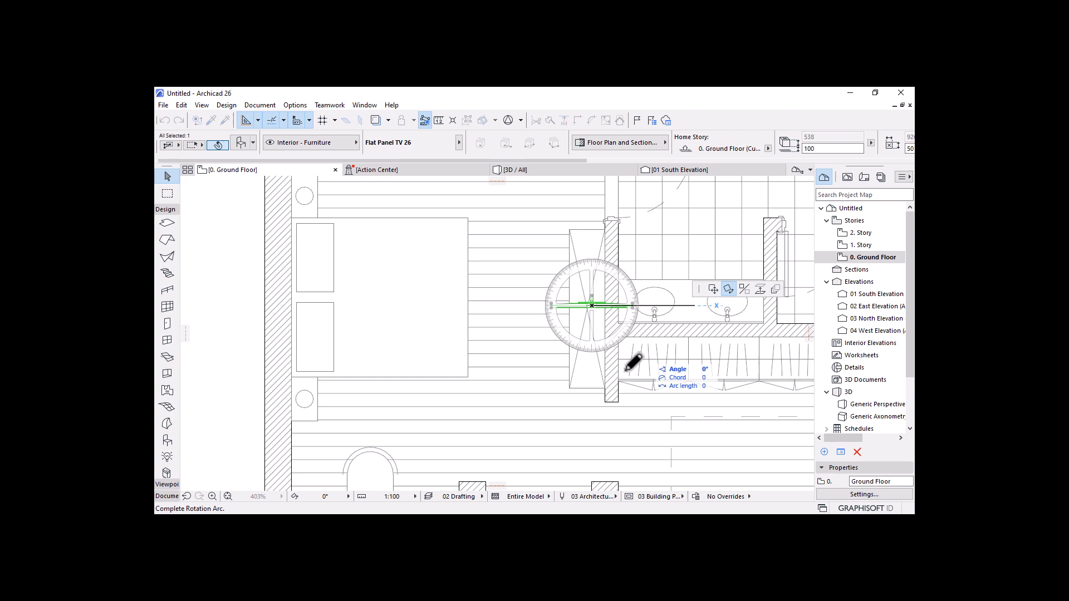
pyautogui.click(600, 441)
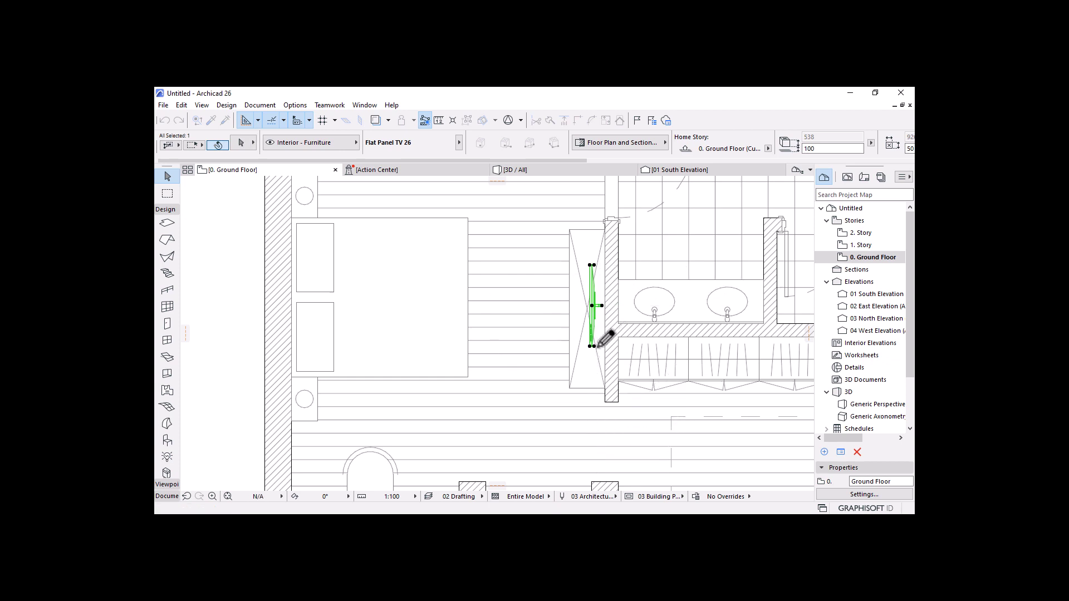
# Step: Move the flat panel TV horizontally so the end of its wall mount touches the wall face behind the stand
pyautogui.scroll(4, 607, 312)
pyautogui.click(604, 295)
pyautogui.scroll(3, 606, 297)
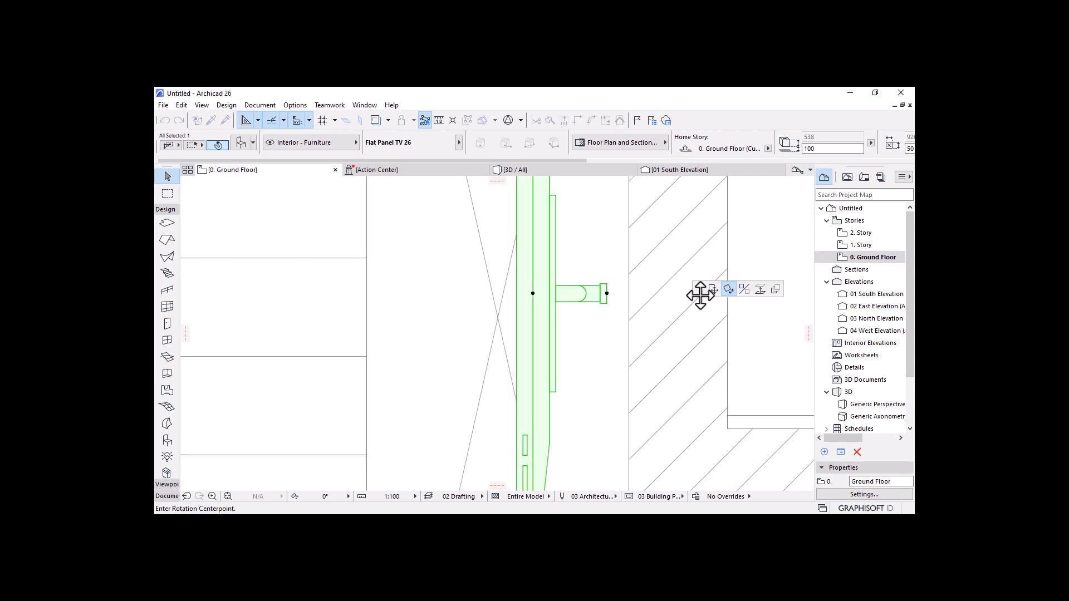
pyautogui.click(714, 290)
pyautogui.click(630, 295)
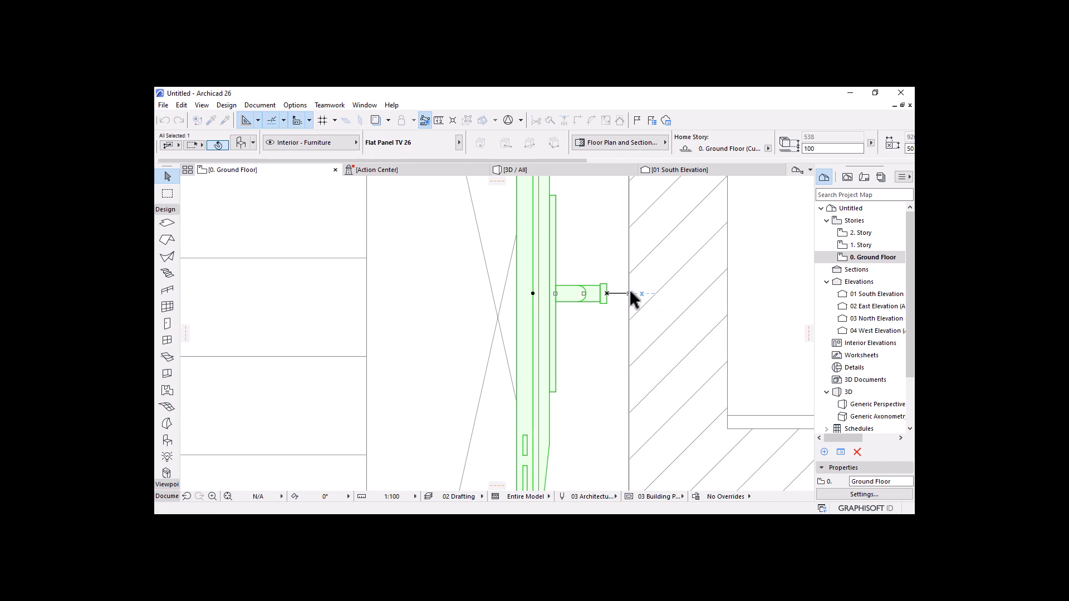
pyautogui.scroll(-3, 573, 286)
pyautogui.scroll(-5, 557, 279)
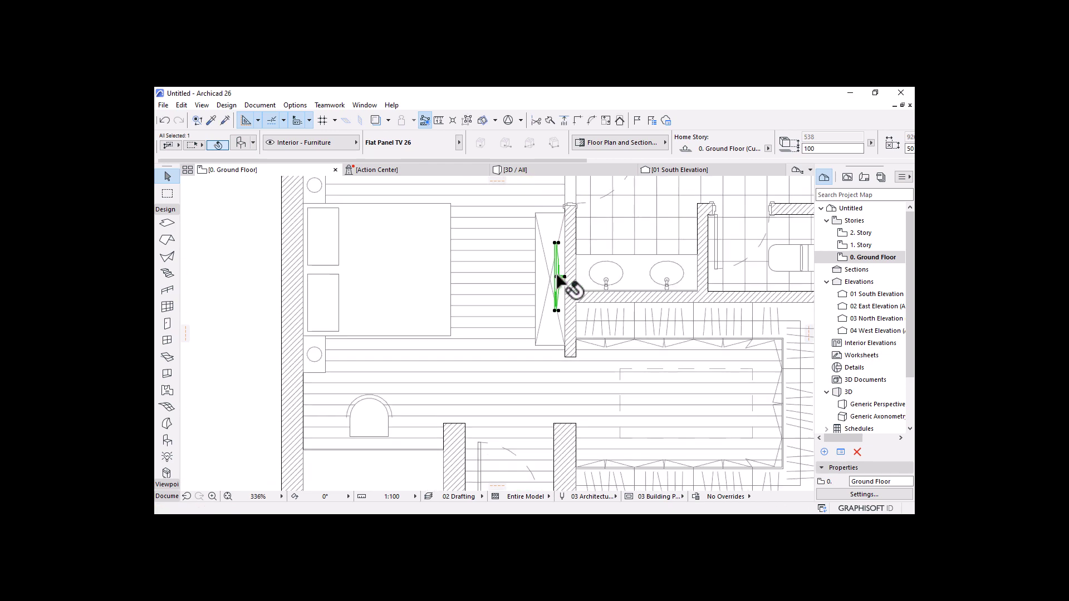
pyautogui.scroll(4, 573, 281)
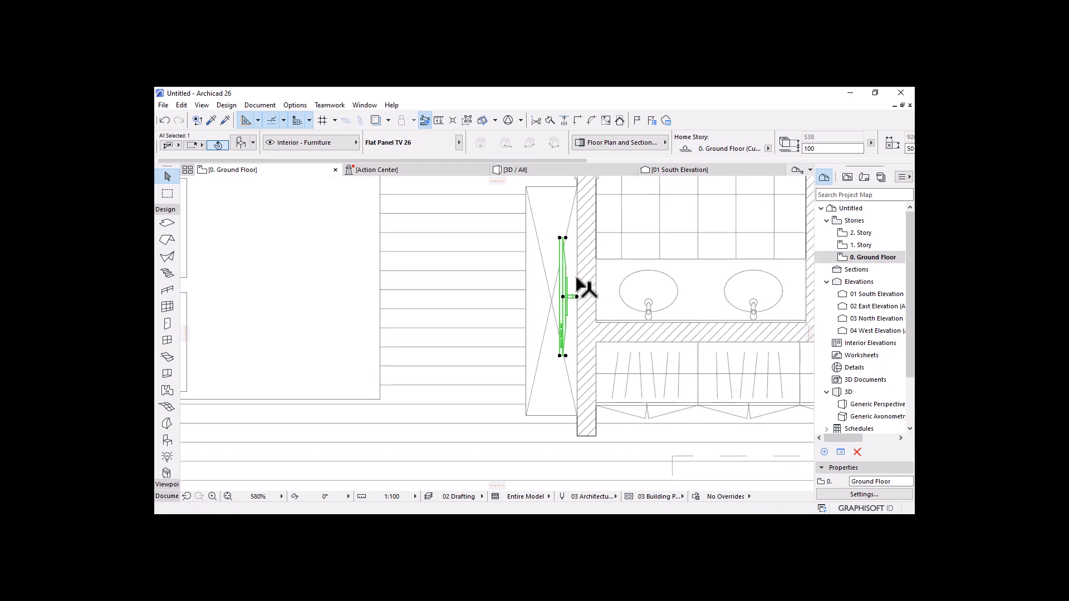
# Step: Check the TV stand's height, set the wall-mounted flat panel TV's base elevation to 400 mm, and deselect it
pyautogui.scroll(-1, 551, 298)
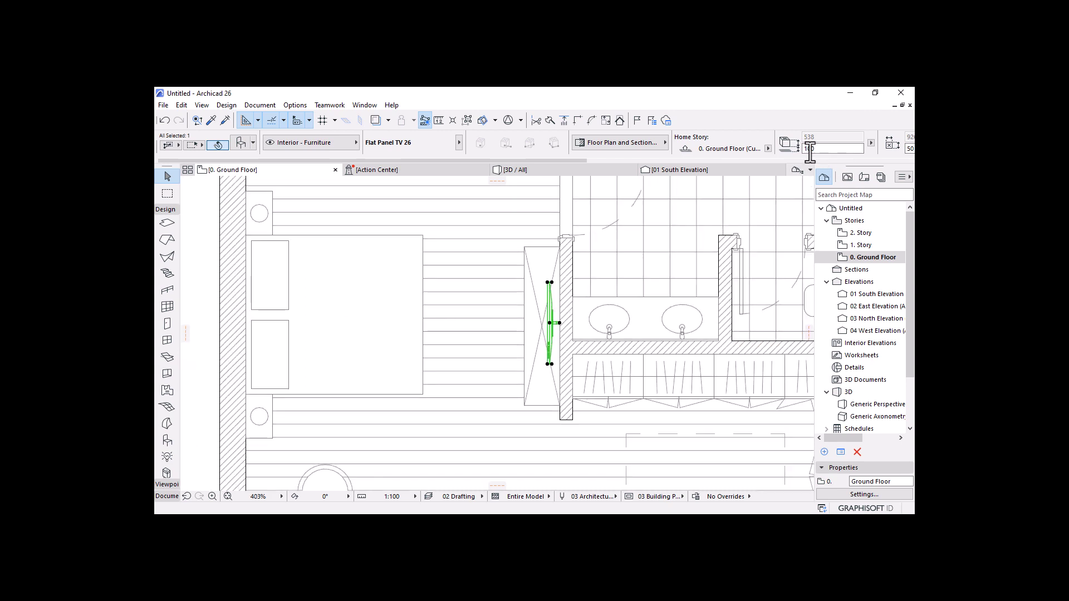
pyautogui.scroll(-2, 808, 150)
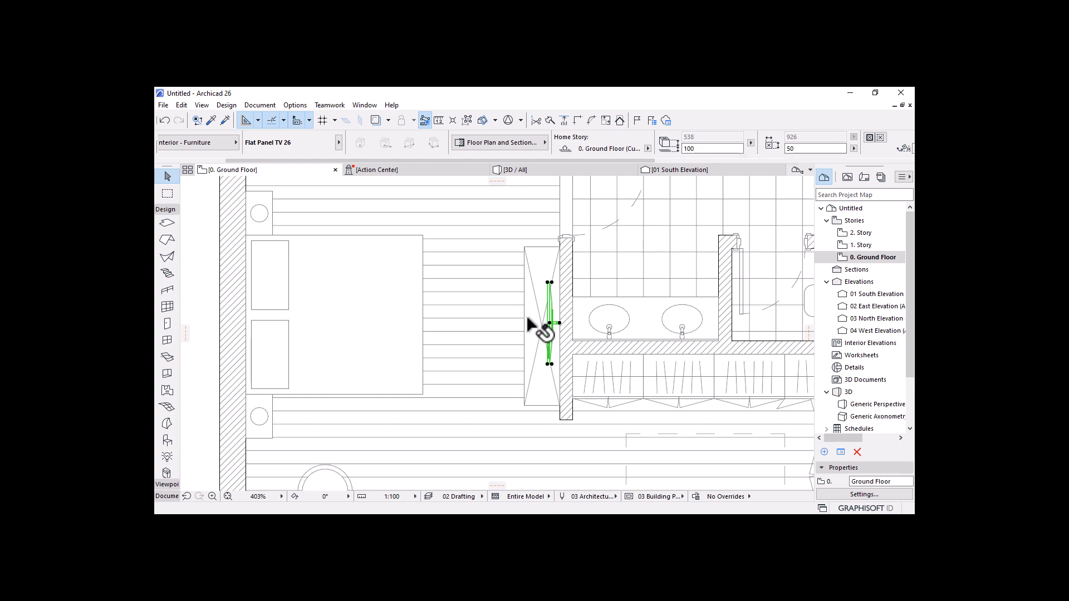
pyautogui.click(538, 257)
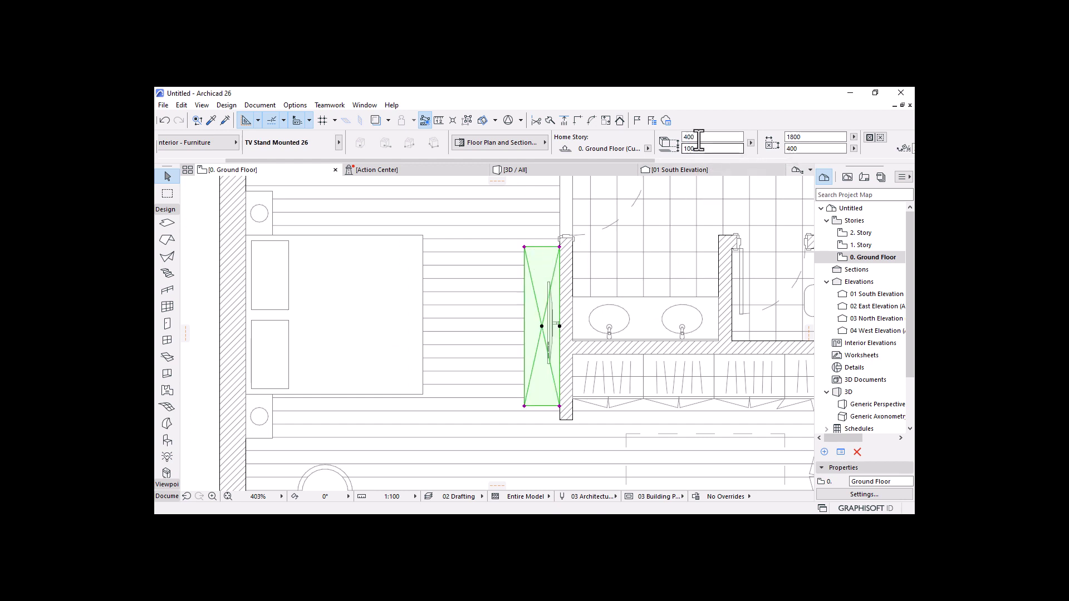
pyautogui.click(547, 283)
pyautogui.click(825, 148)
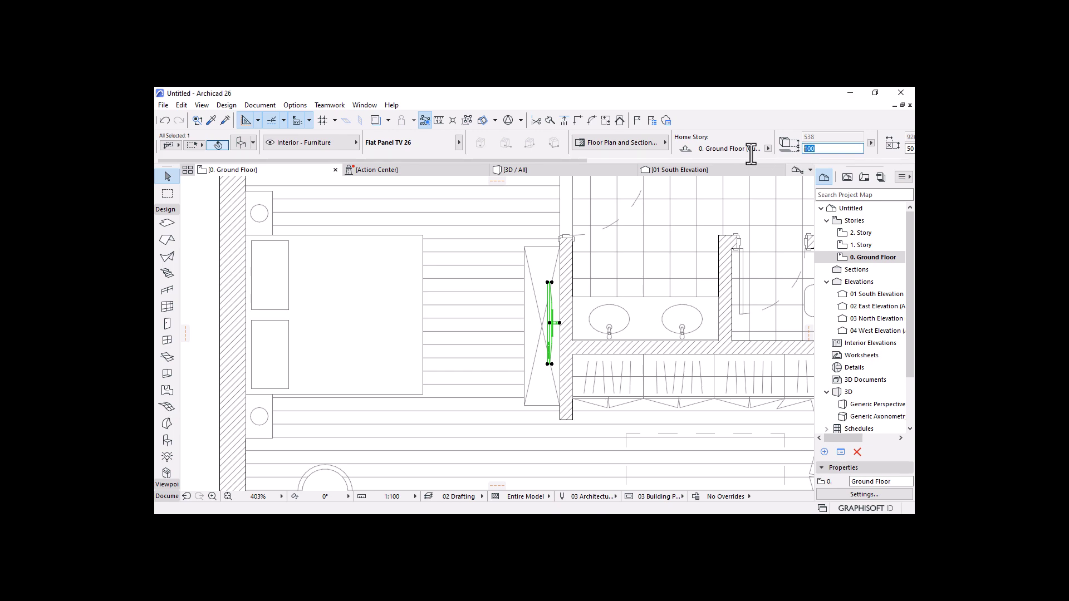
pyautogui.write('400')
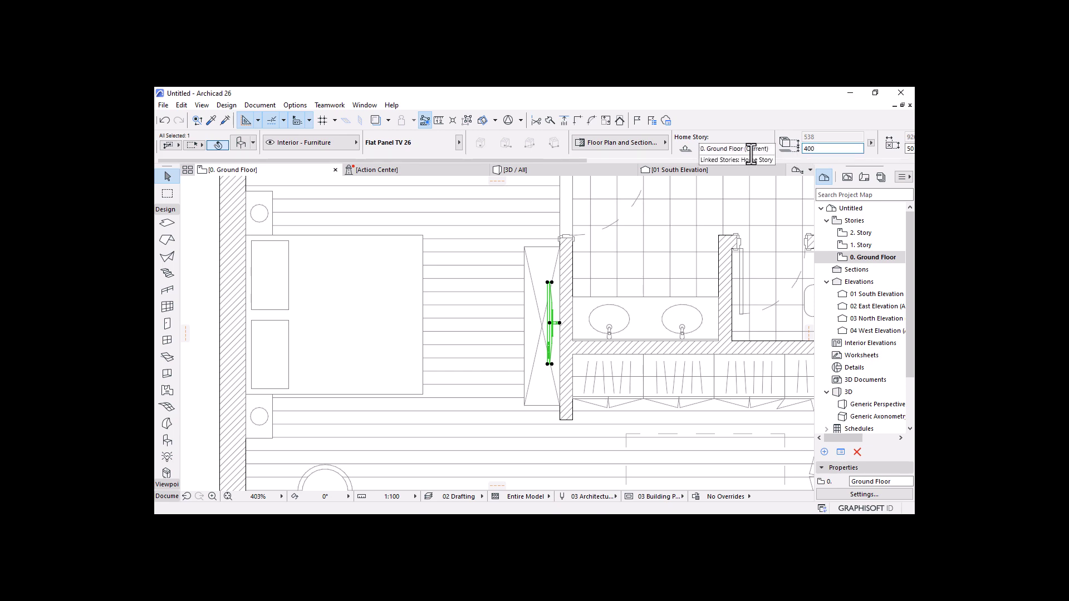
pyautogui.scroll(-5, 537, 278)
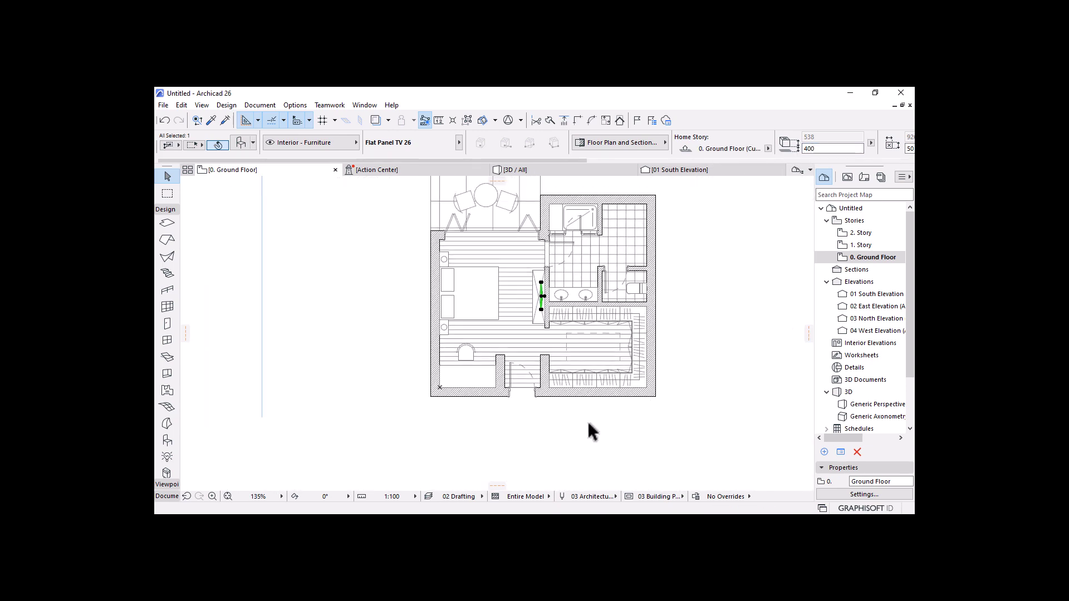
pyautogui.click(590, 424)
pyautogui.scroll(-2, 523, 309)
pyautogui.moveTo(525, 308); pyautogui.dragTo(512, 348, button='middle')
pyautogui.scroll(2, 539, 324)
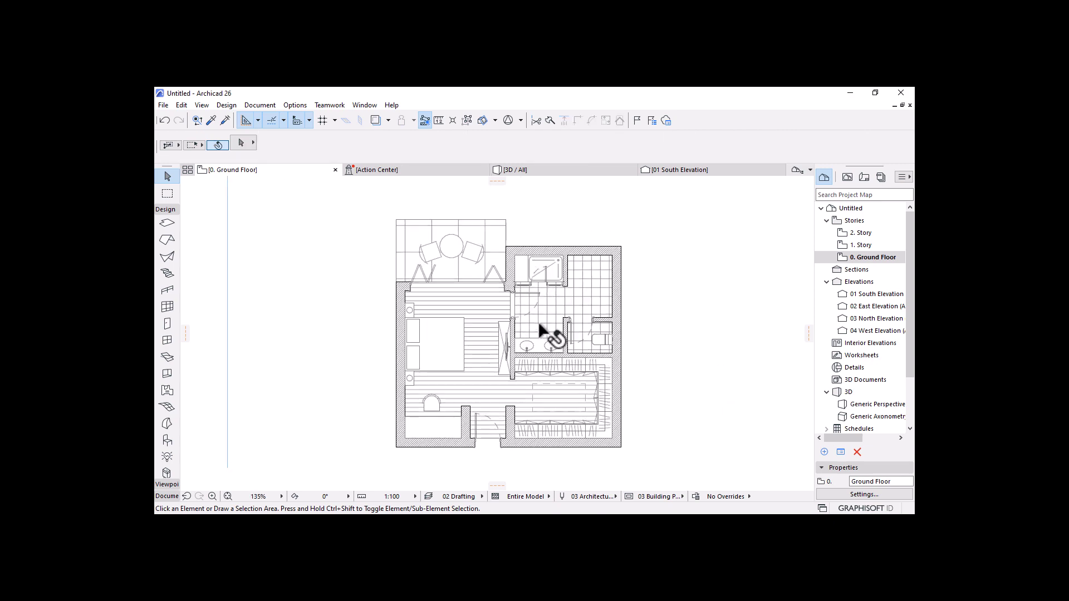
pyautogui.scroll(-2, 540, 303)
pyautogui.scroll(2, 539, 298)
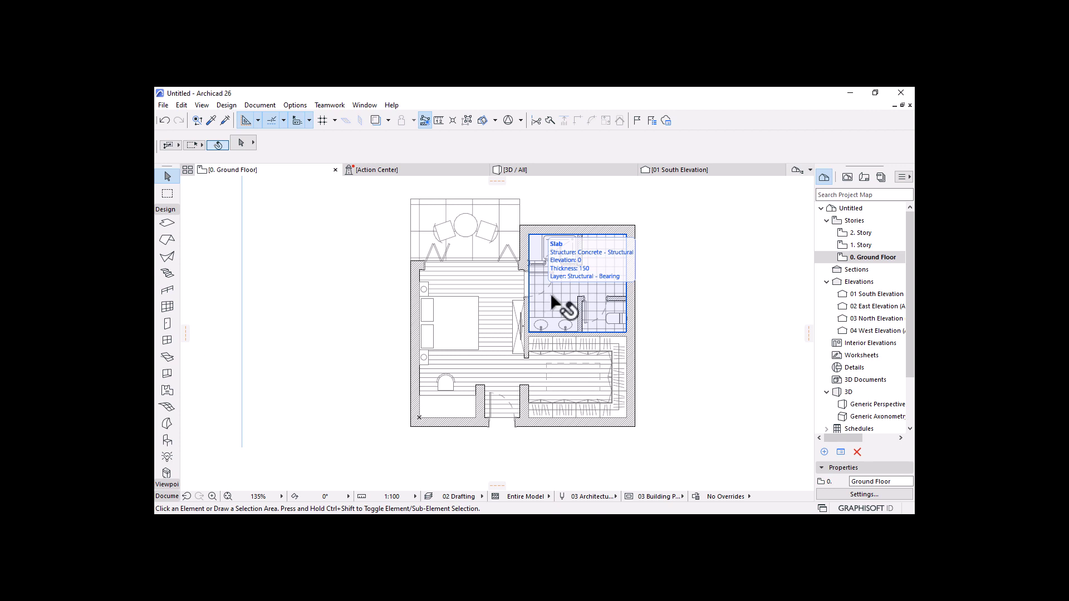
pyautogui.scroll(1, 643, 312)
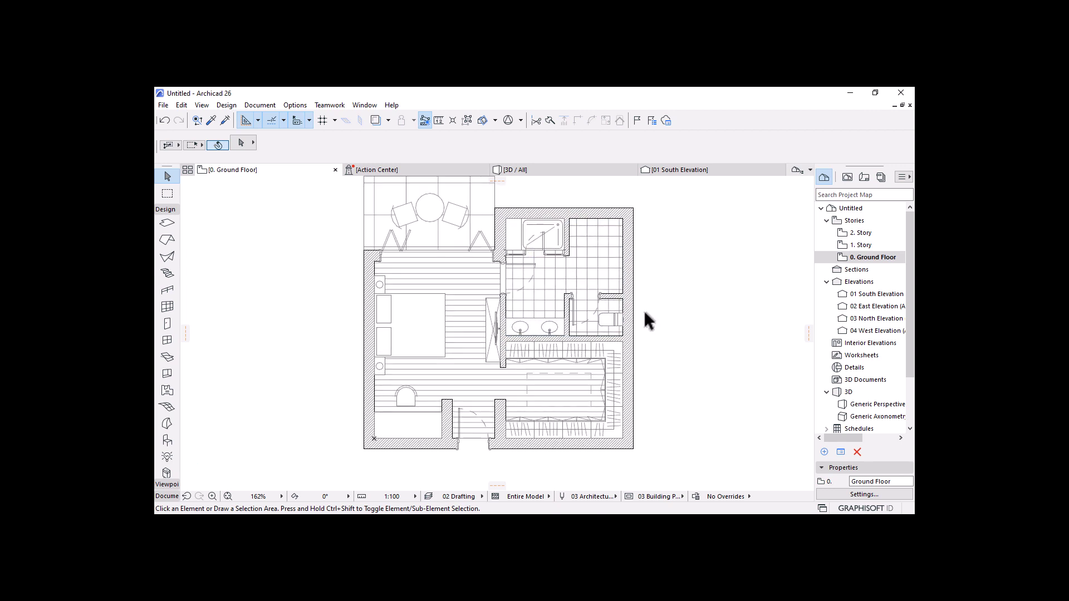